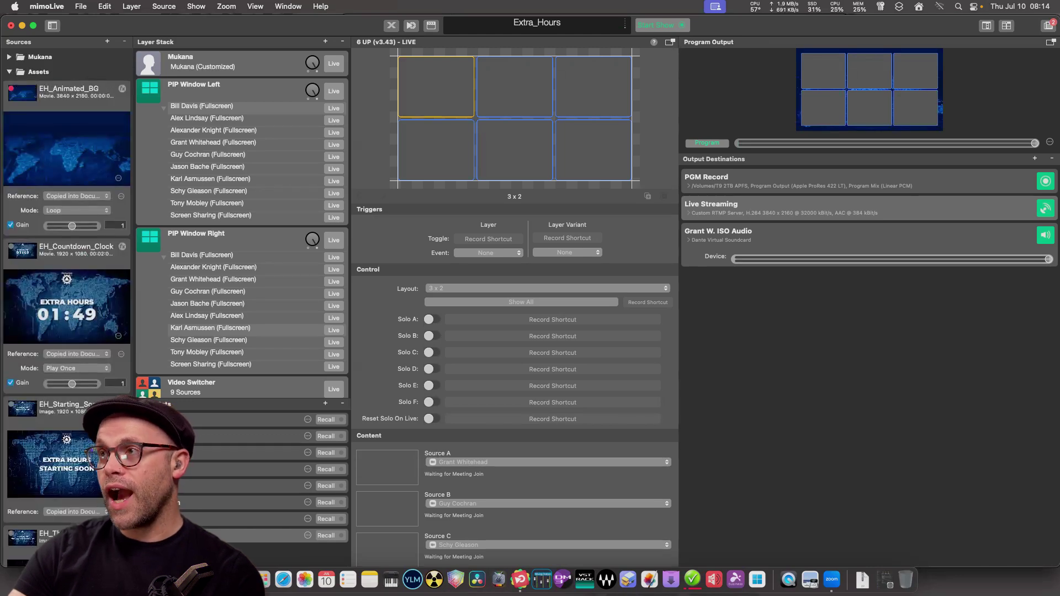
# Inspect the first Zoom ISO participant source, collapse Zoom ISO, and select the PIP Window Left layer.
pyautogui.scroll(1, 67, 304)
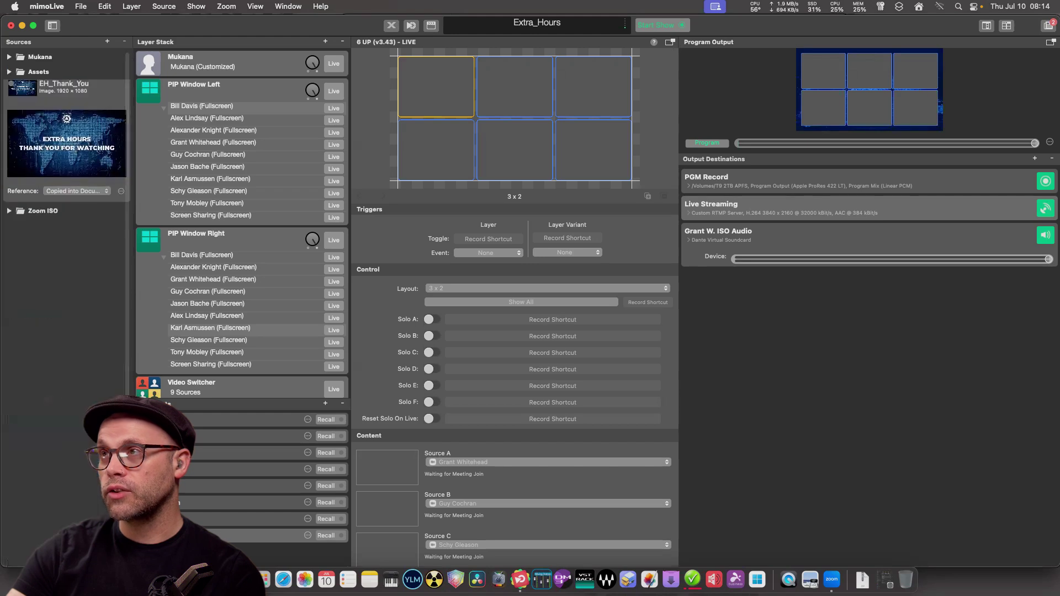
pyautogui.click(9, 87)
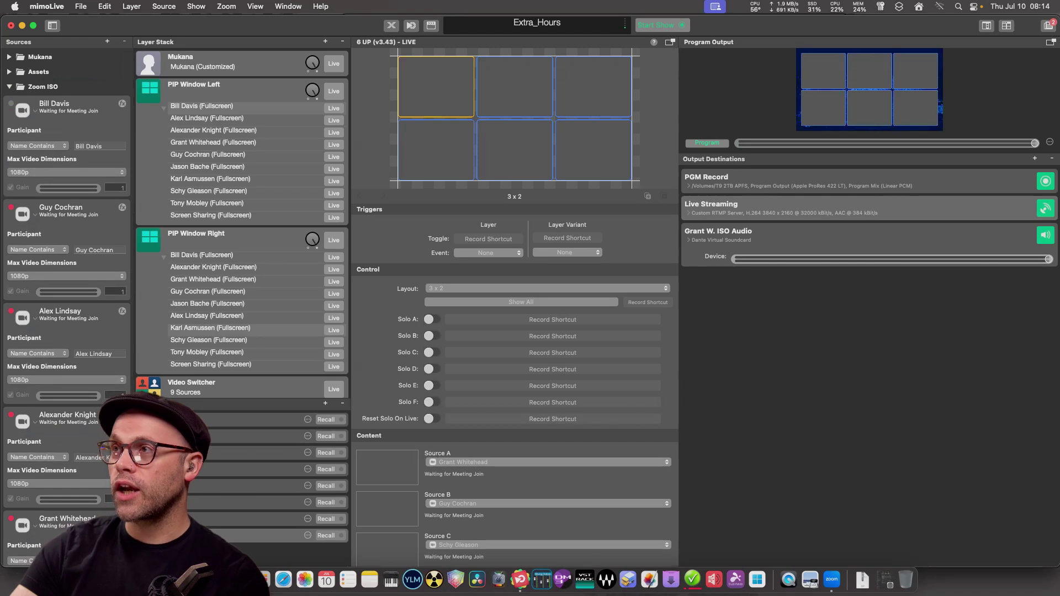
pyautogui.click(67, 107)
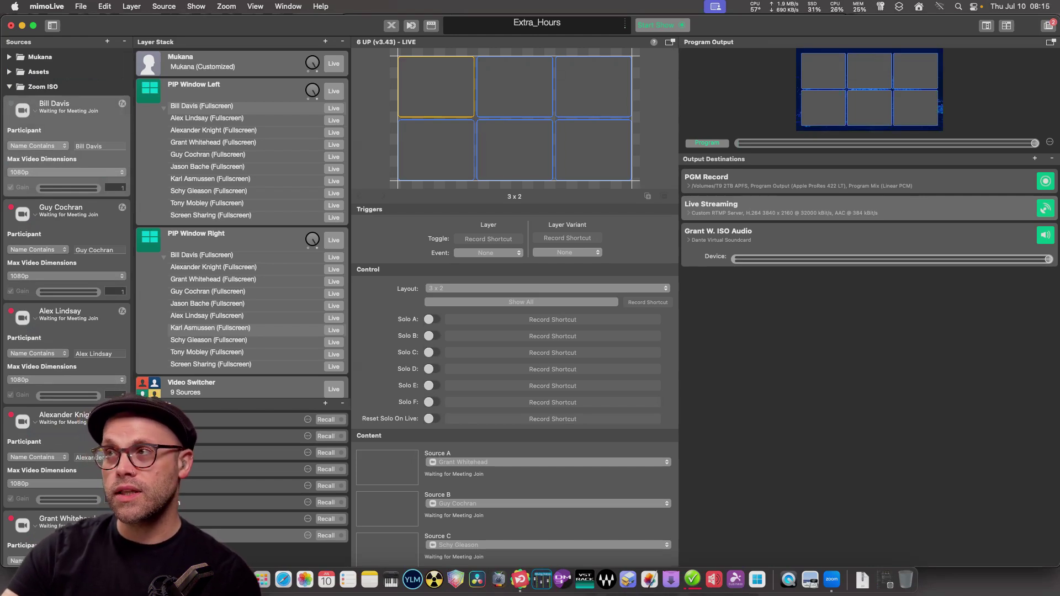
pyautogui.scroll(-4, 66, 276)
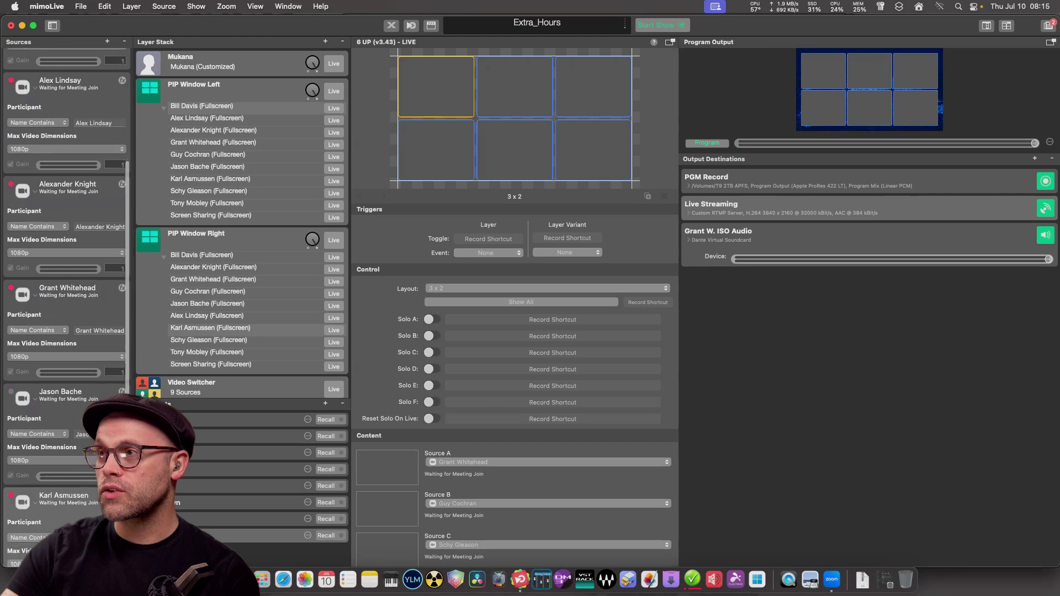
pyautogui.scroll(4, 66, 276)
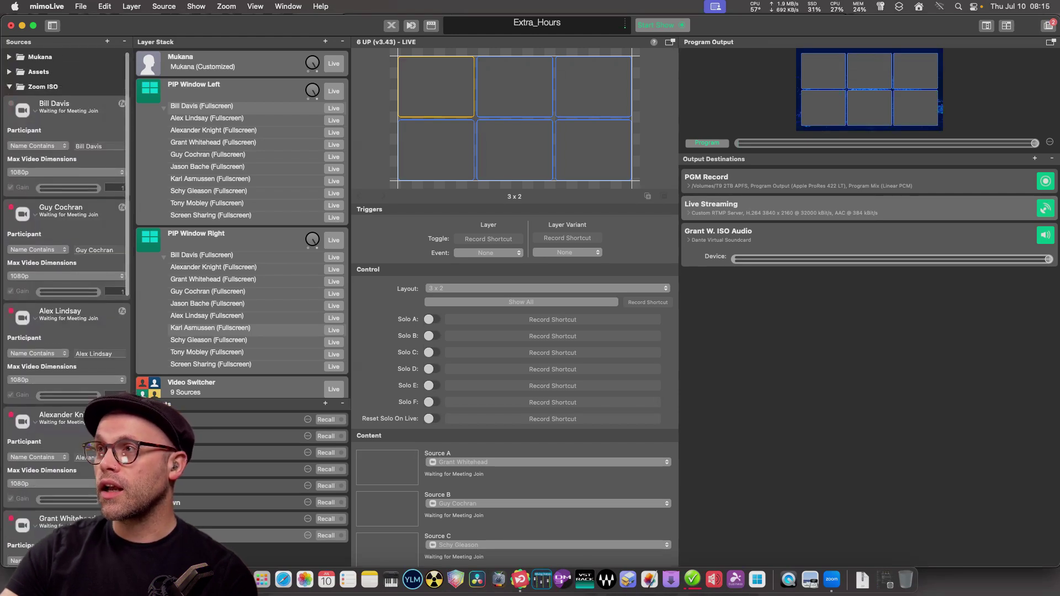
pyautogui.click(9, 87)
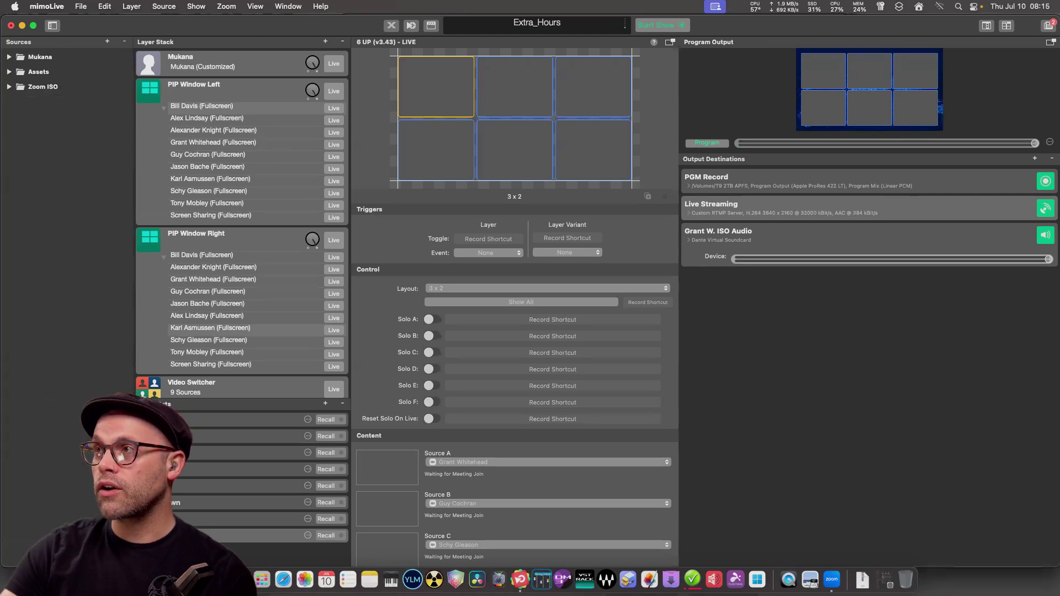
pyautogui.click(221, 88)
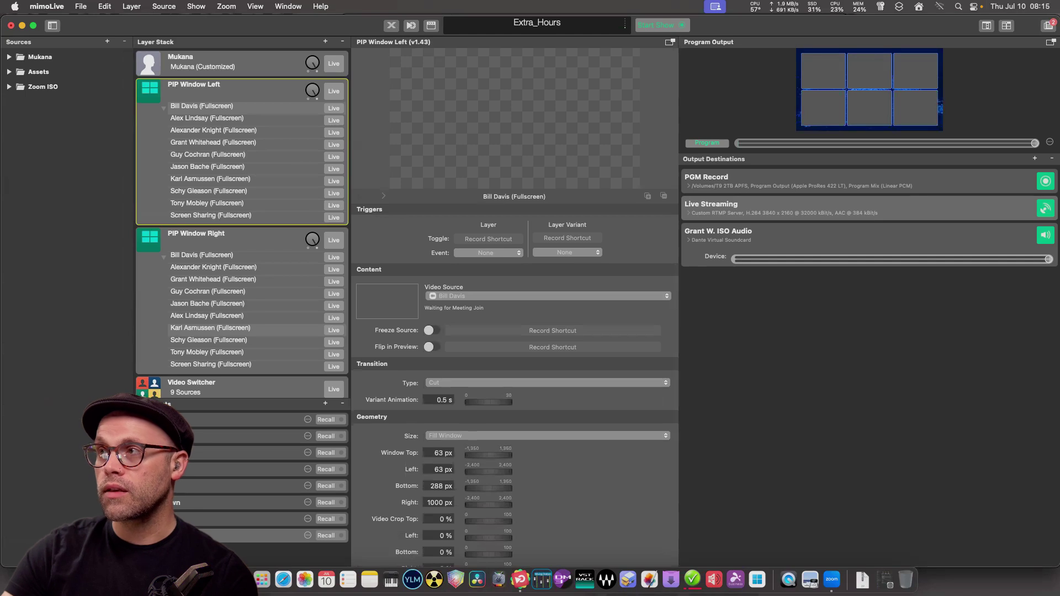
# Compare the PIP Window Left and Right layer settings, then select the Video Switcher layer.
pyautogui.click(221, 238)
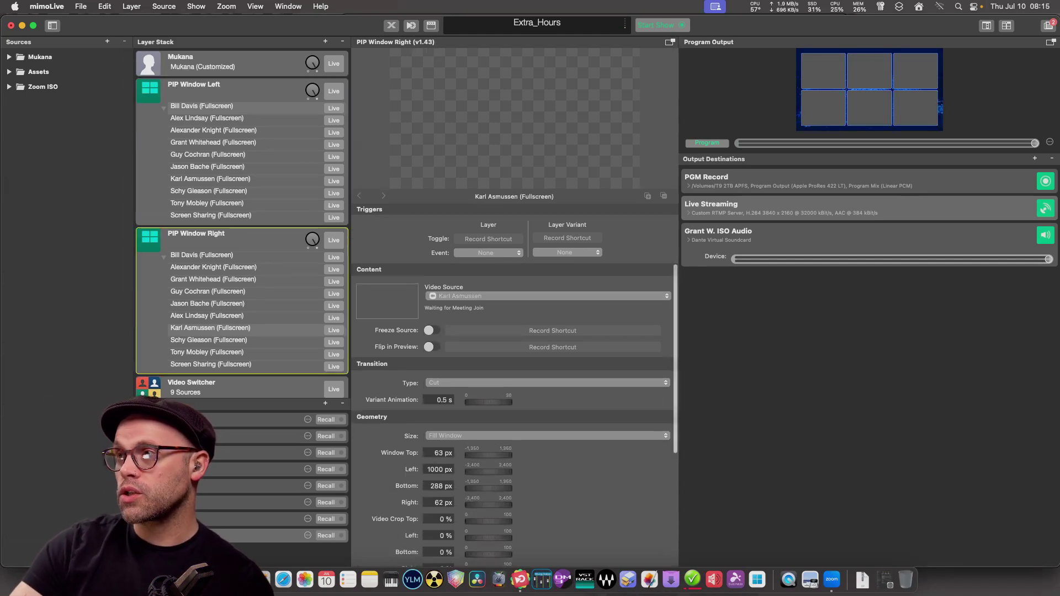
pyautogui.click(221, 89)
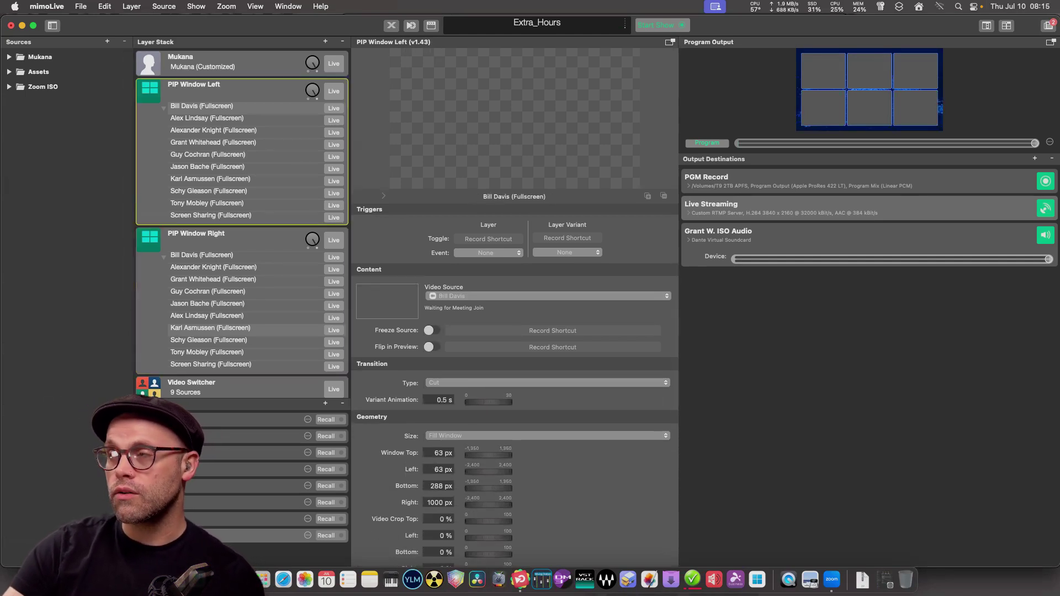
pyautogui.click(221, 238)
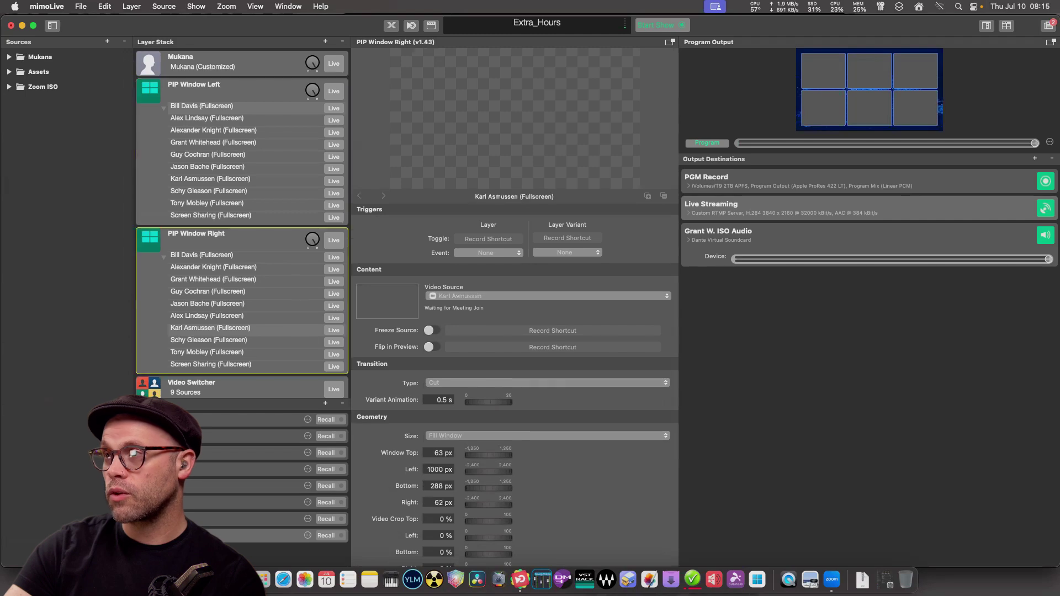
pyautogui.scroll(-4, 220, 238)
pyautogui.click(220, 286)
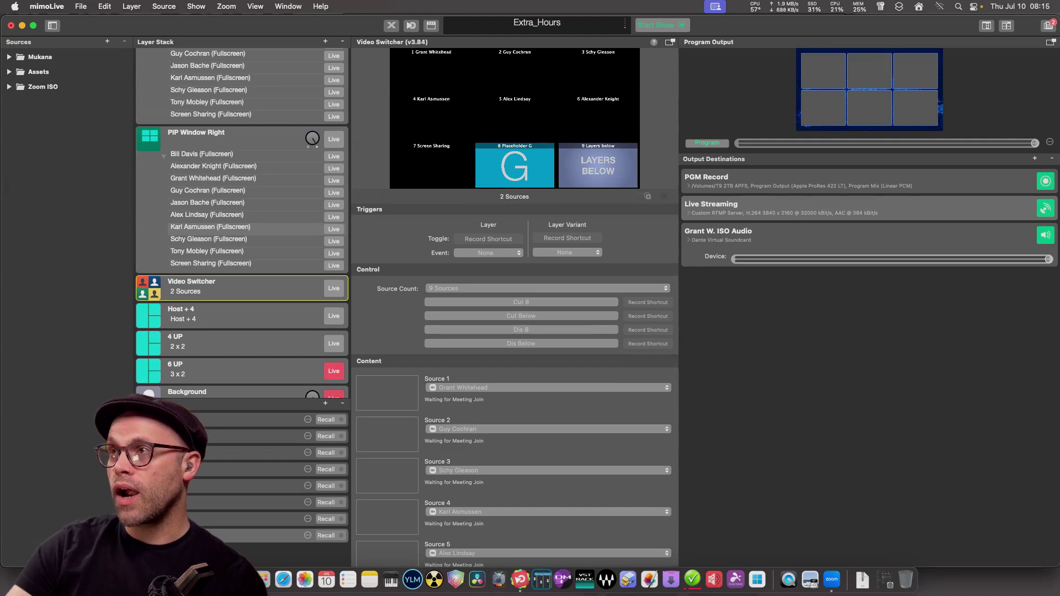
# Open and dismiss the mimoLive application menu several times without choosing anything.
pyautogui.click(47, 6)
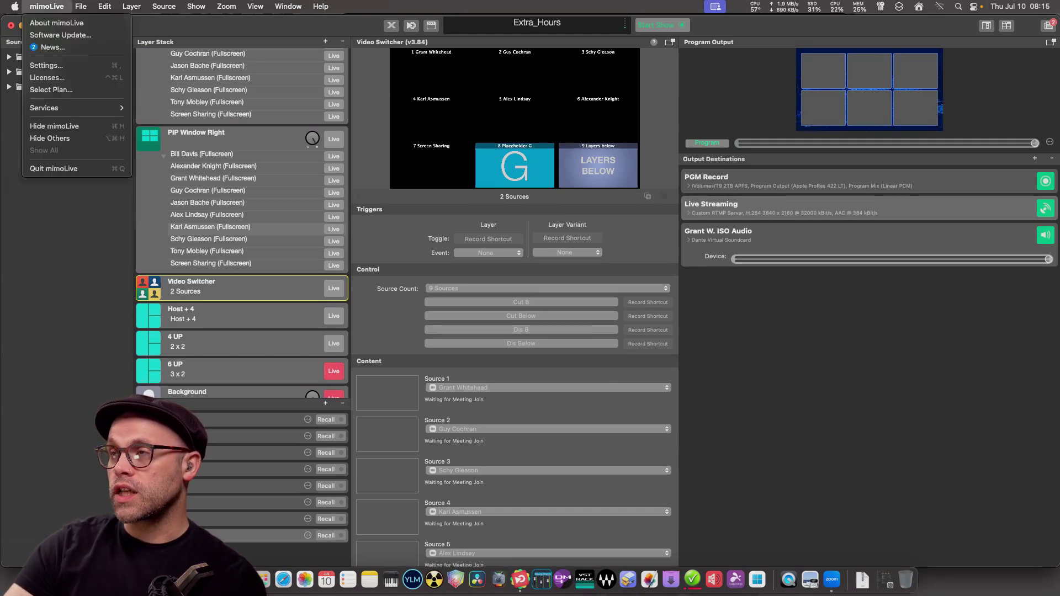
pyautogui.click(47, 6)
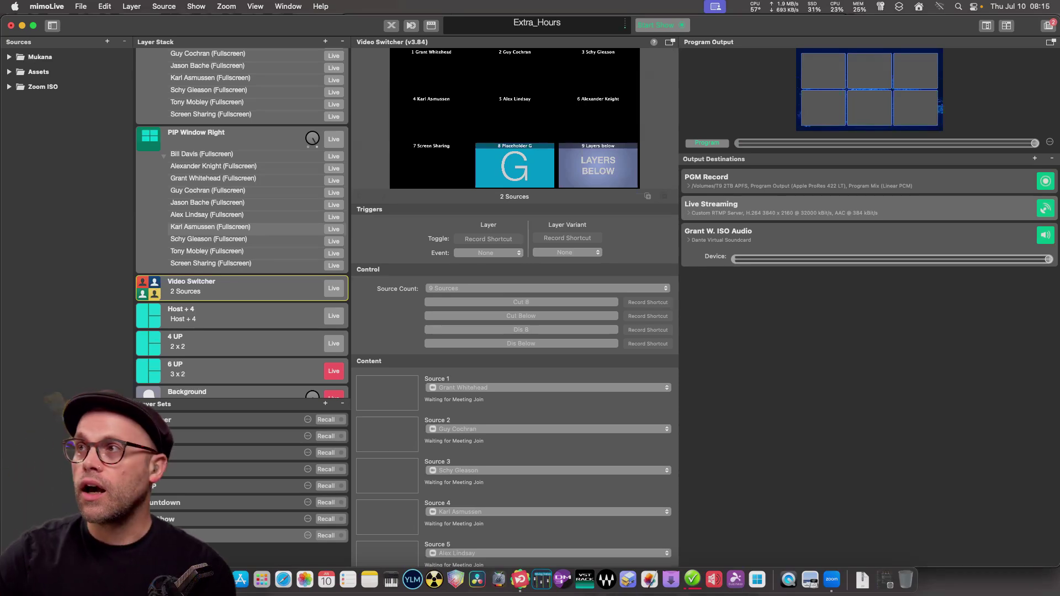
pyautogui.click(46, 6)
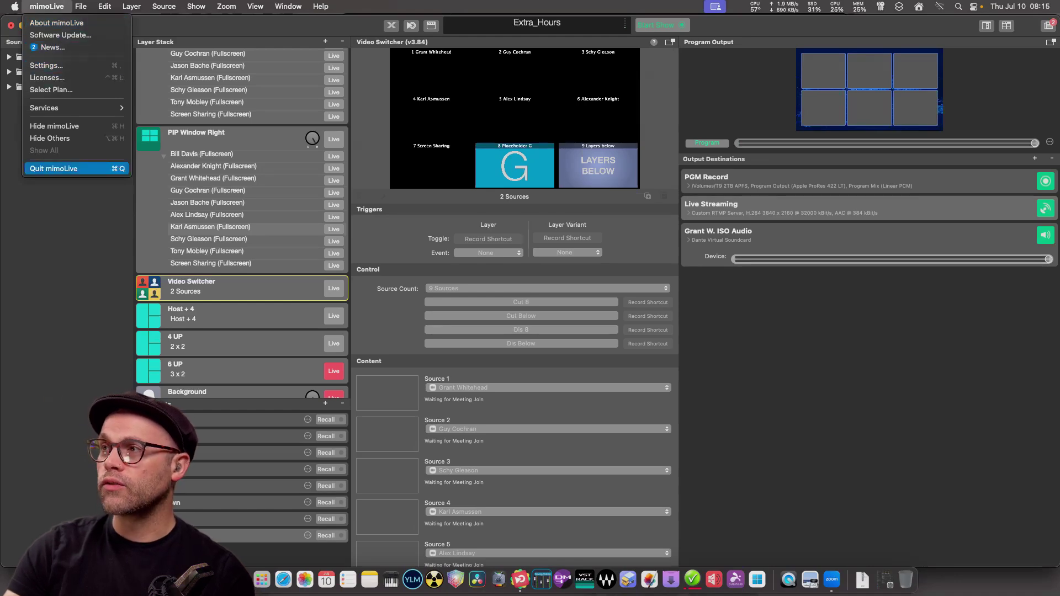
pyautogui.press('Escape')
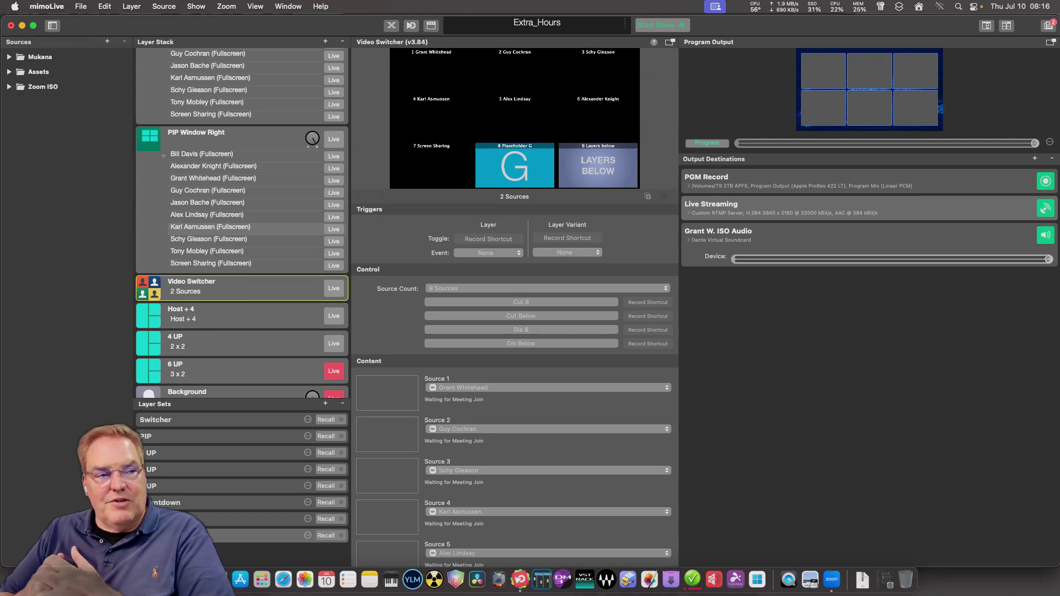
pyautogui.click(47, 6)
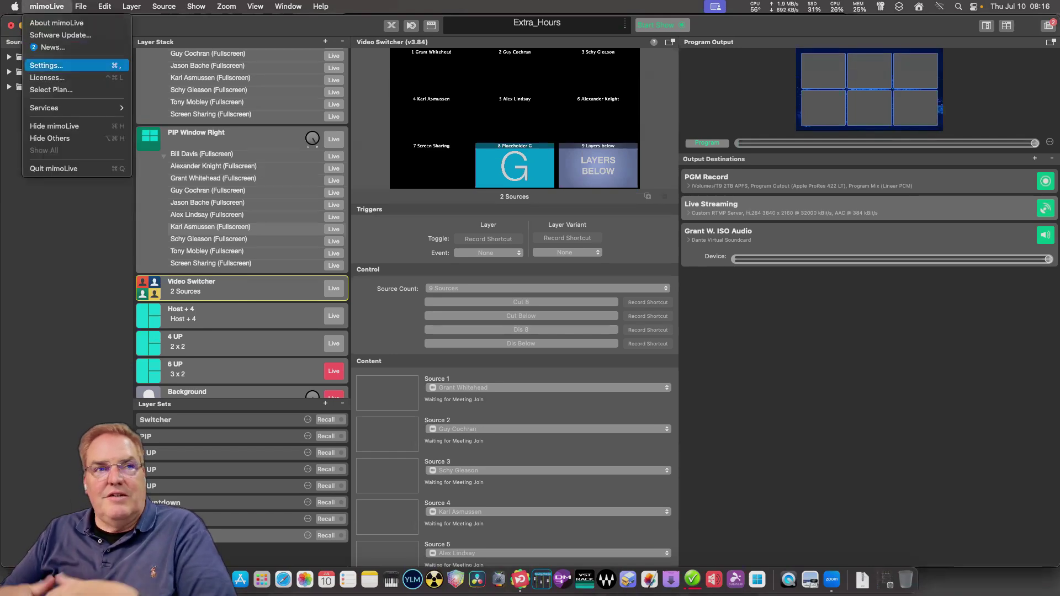
pyautogui.click(50, 65)
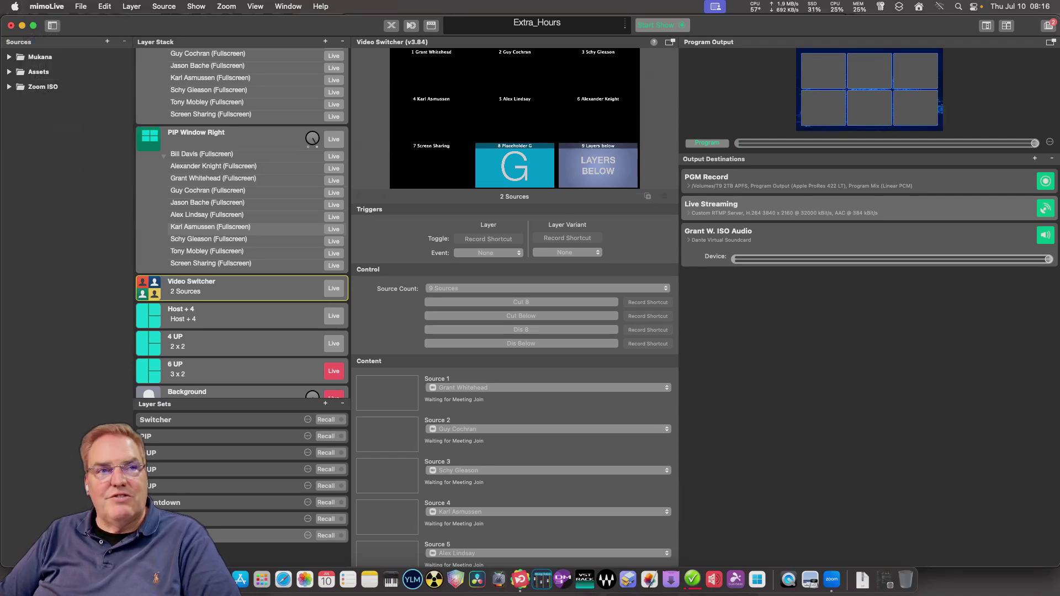
# From Remote Control settings, open the Extra_Hours document's Extra Hours surface in the browser, then return to mimoLive.
pyautogui.click(47, 6)
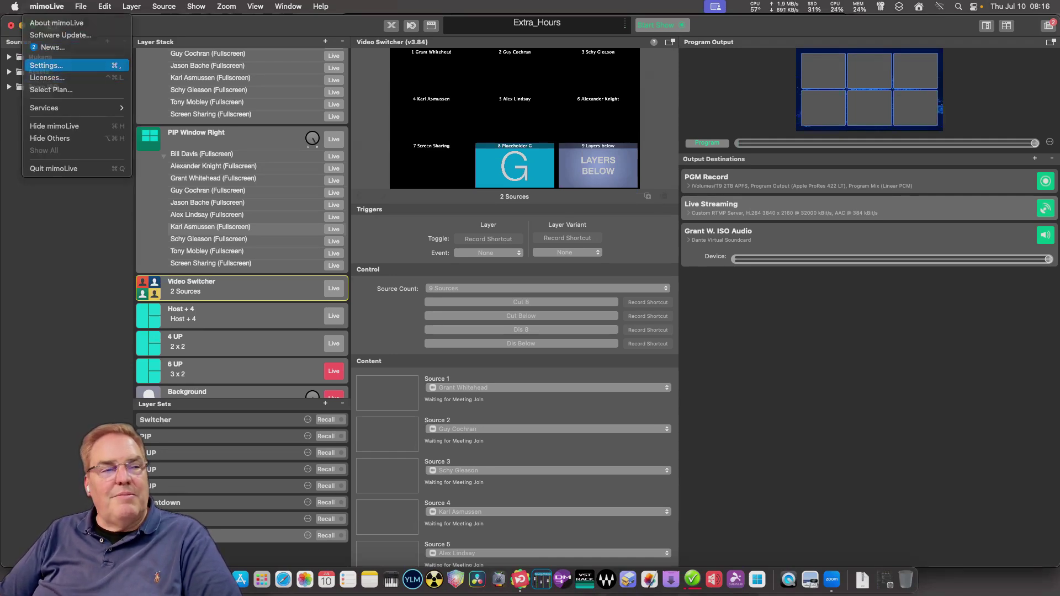
pyautogui.click(46, 65)
pyautogui.click(625, 237)
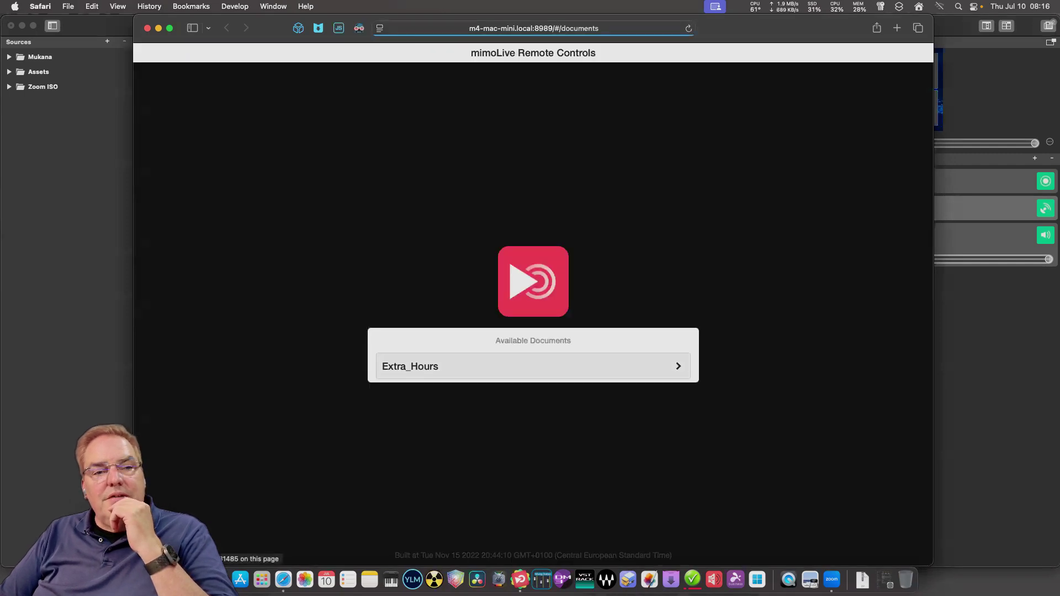
pyautogui.click(530, 366)
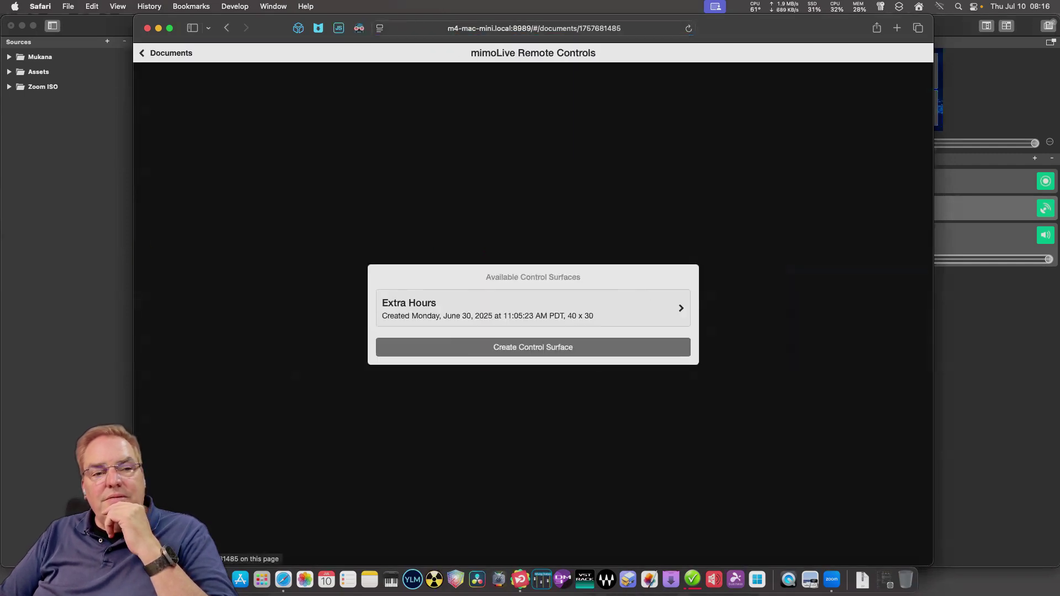
pyautogui.click(530, 307)
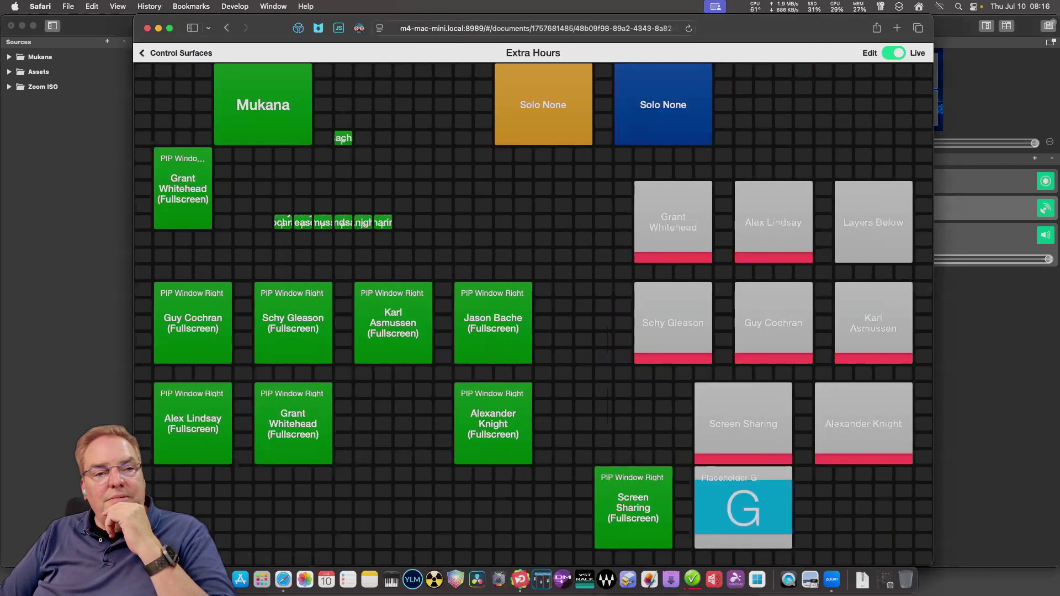
pyautogui.press('super+Tab')
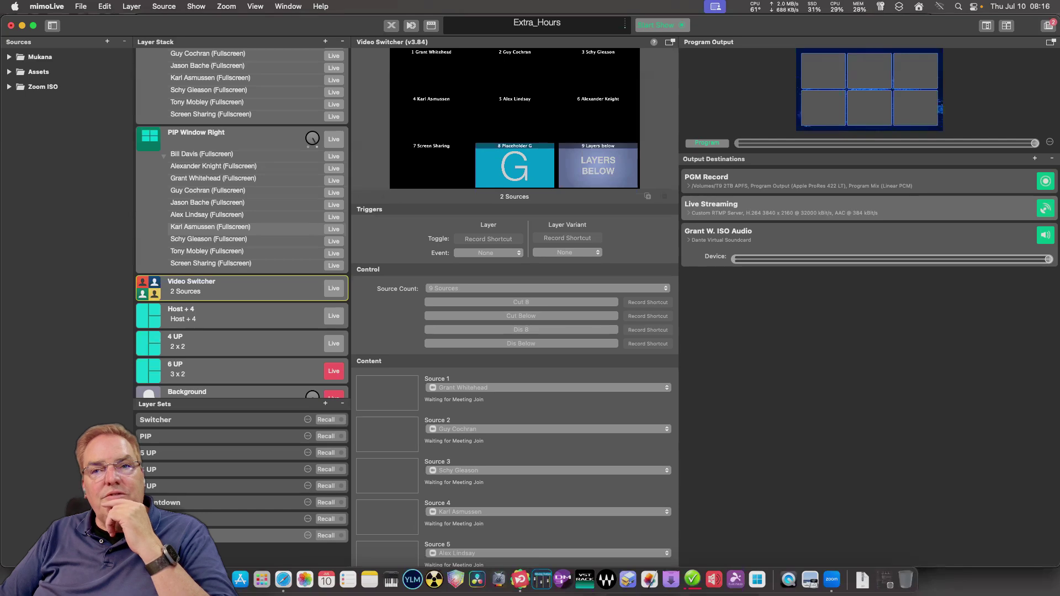
# Join the Zoom demo meeting from the Zoom menu and confirm it in the dialog.
pyautogui.click(227, 6)
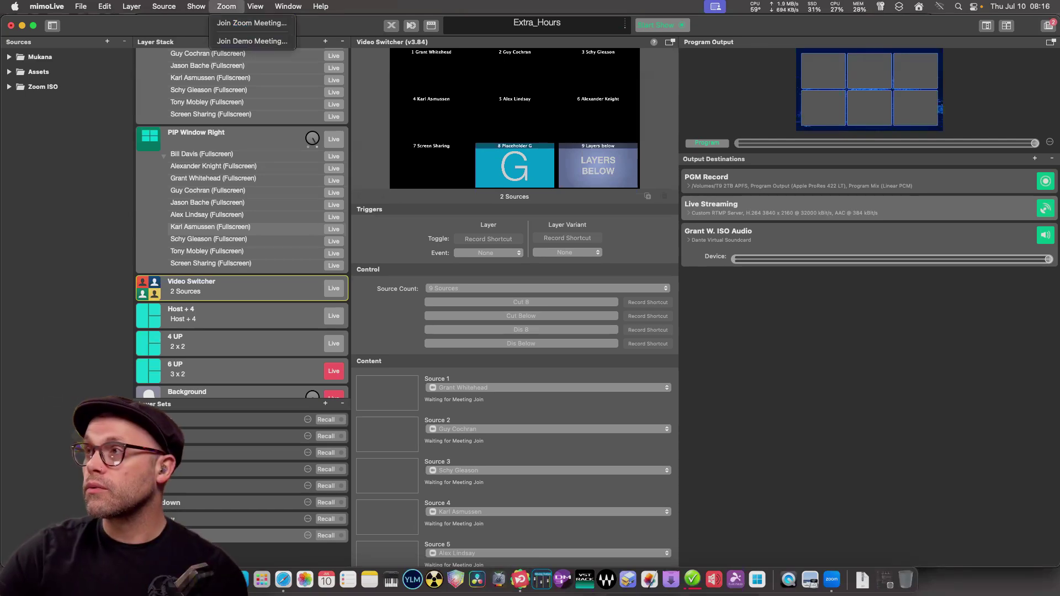
pyautogui.click(252, 41)
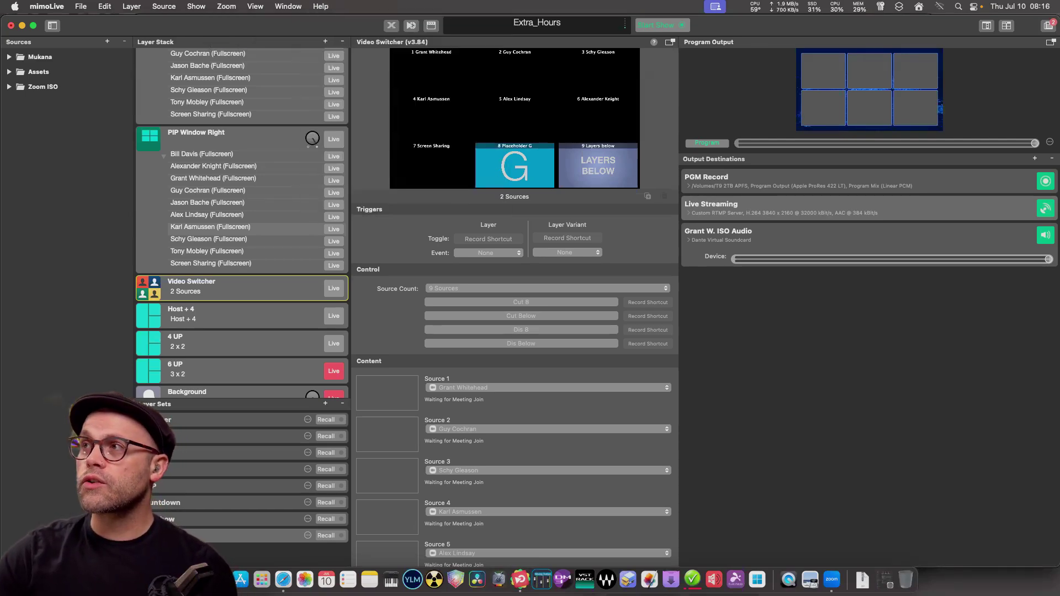
pyautogui.click(227, 6)
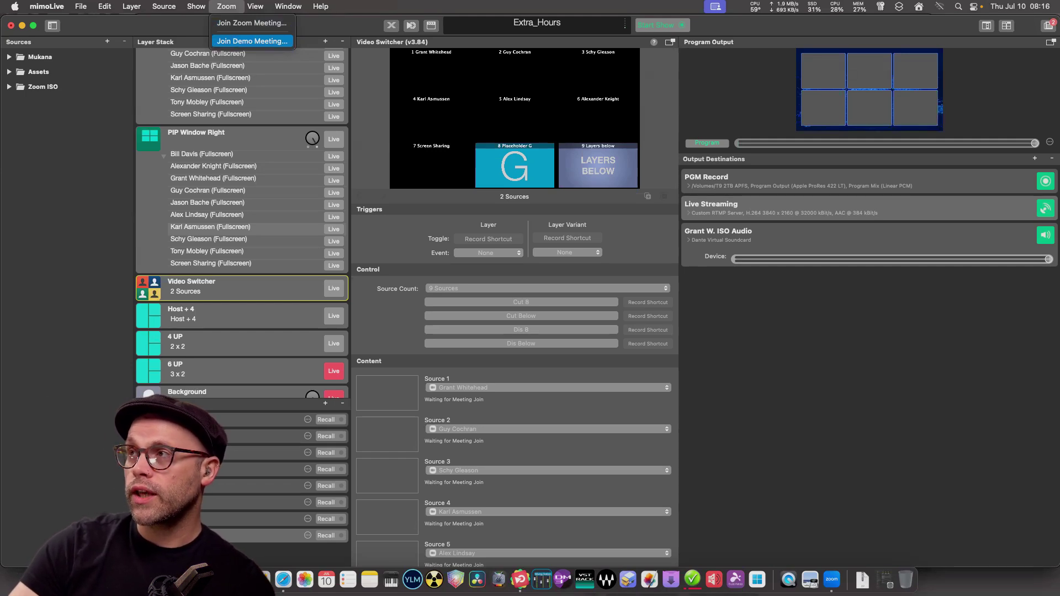
pyautogui.press('Return')
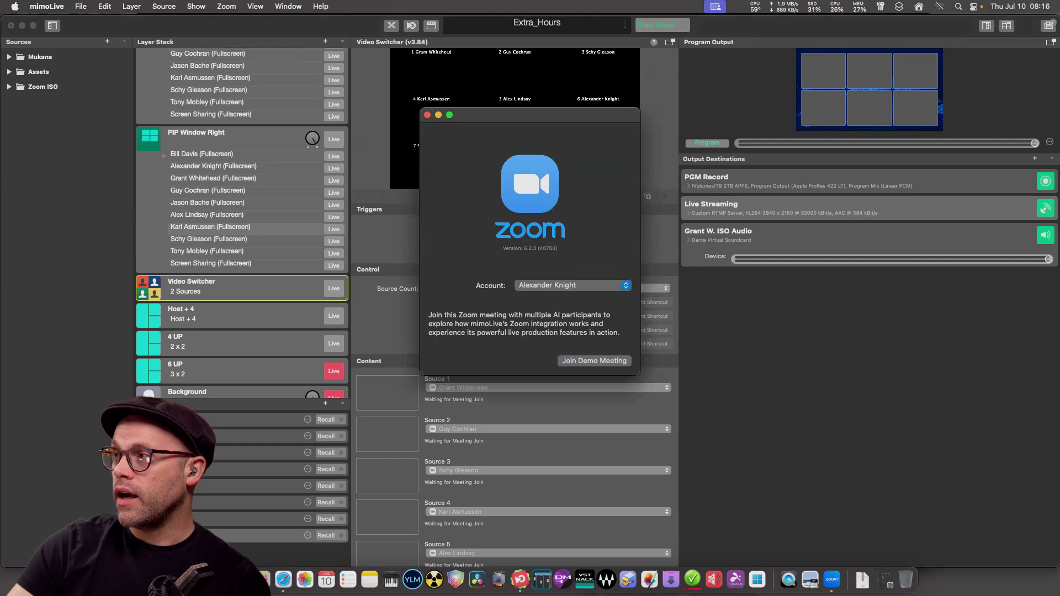
pyautogui.press('Return')
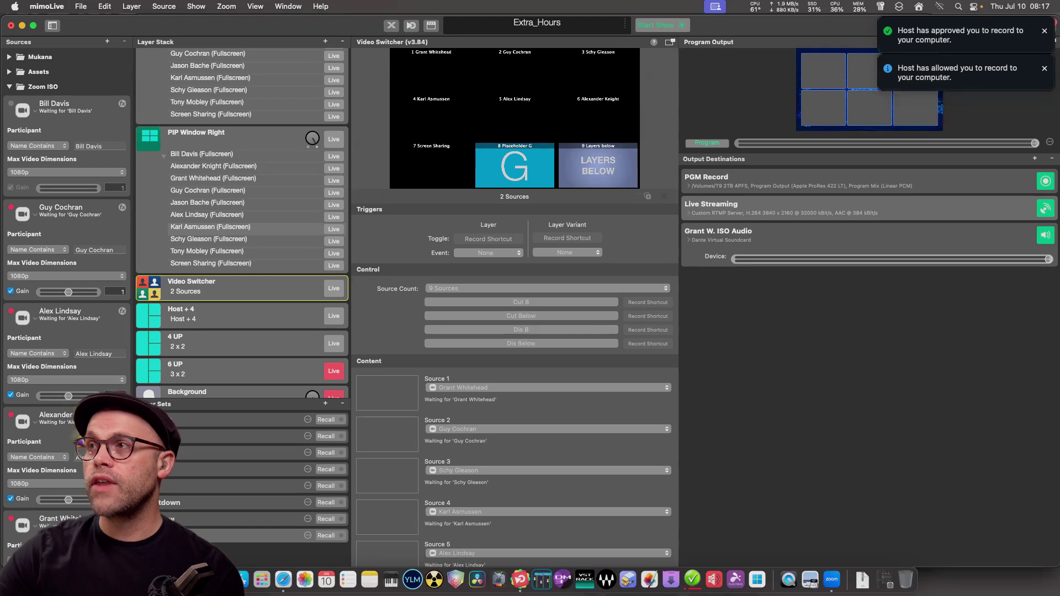
# Assign a meeting participant to the first Zoom ISO source.
pyautogui.click(38, 146)
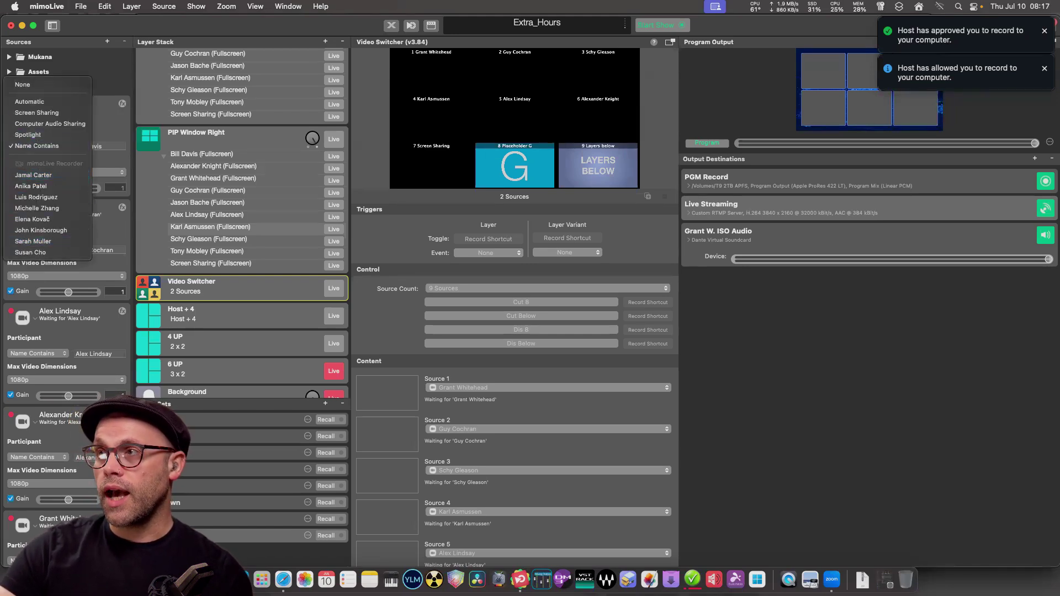
pyautogui.press('Escape')
pyautogui.click(38, 145)
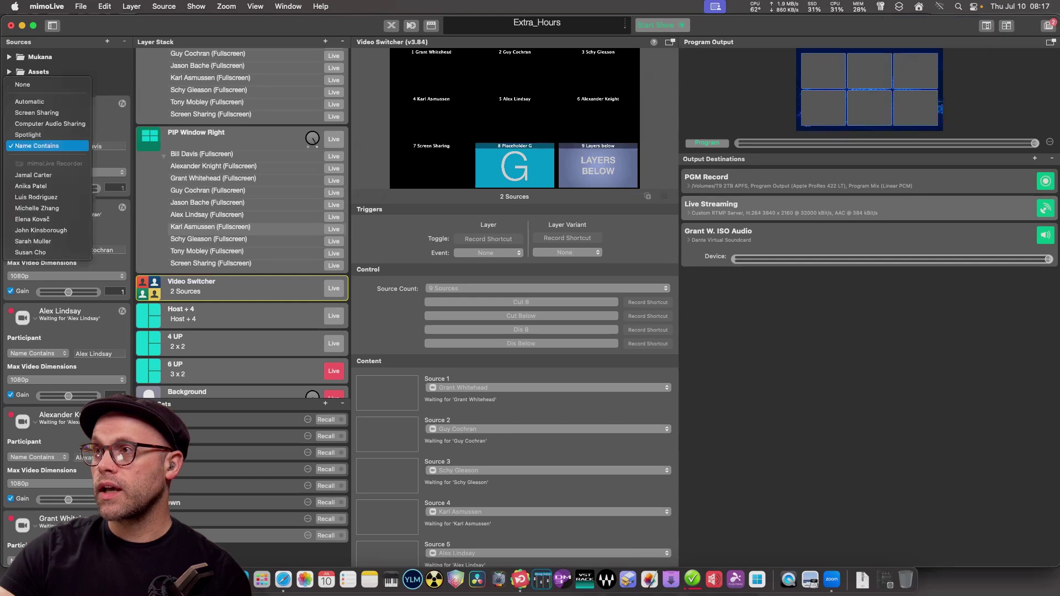
pyautogui.click(33, 85)
pyautogui.click(67, 276)
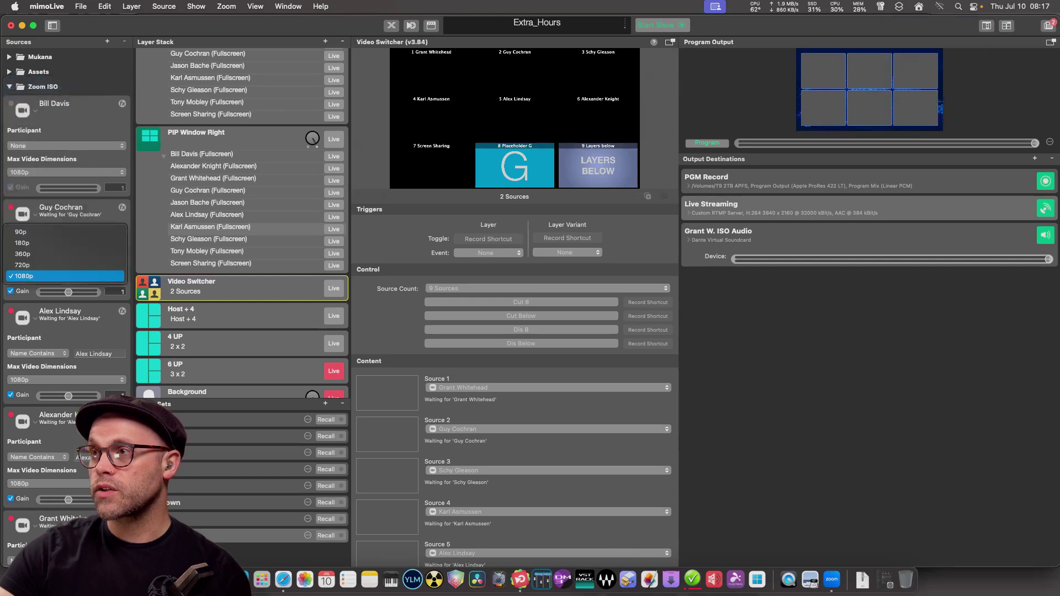
pyautogui.click(33, 276)
pyautogui.click(37, 146)
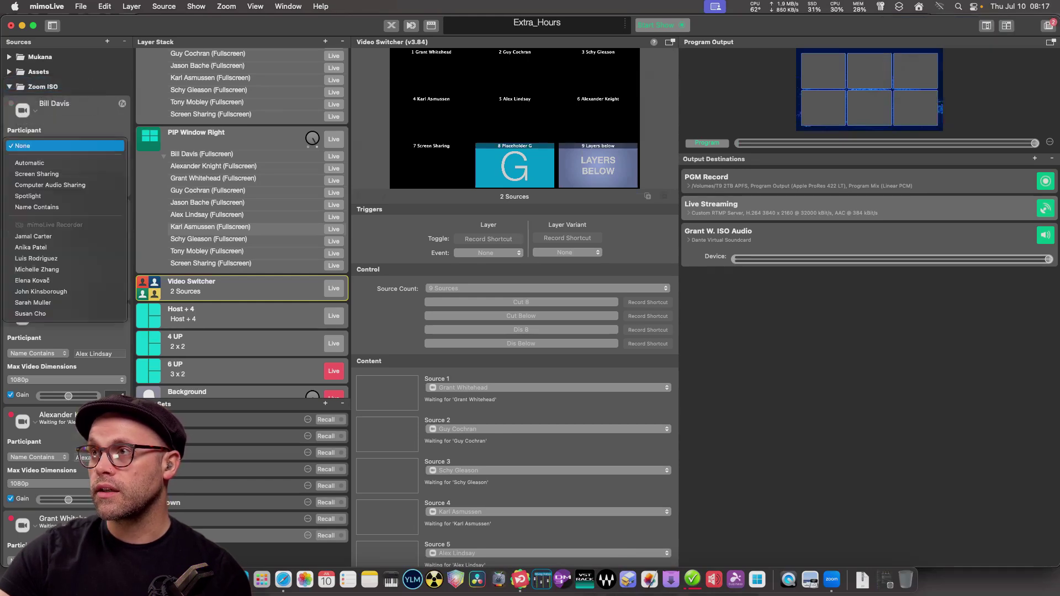
pyautogui.click(33, 236)
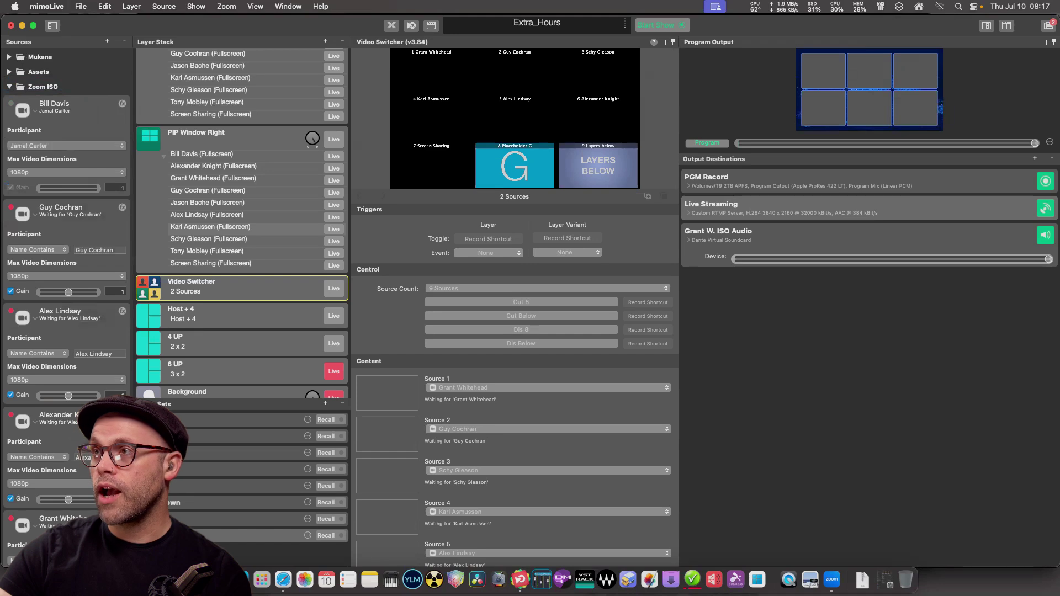
# Assign different participants to the second, third and fourth Zoom ISO sources.
pyautogui.click(37, 249)
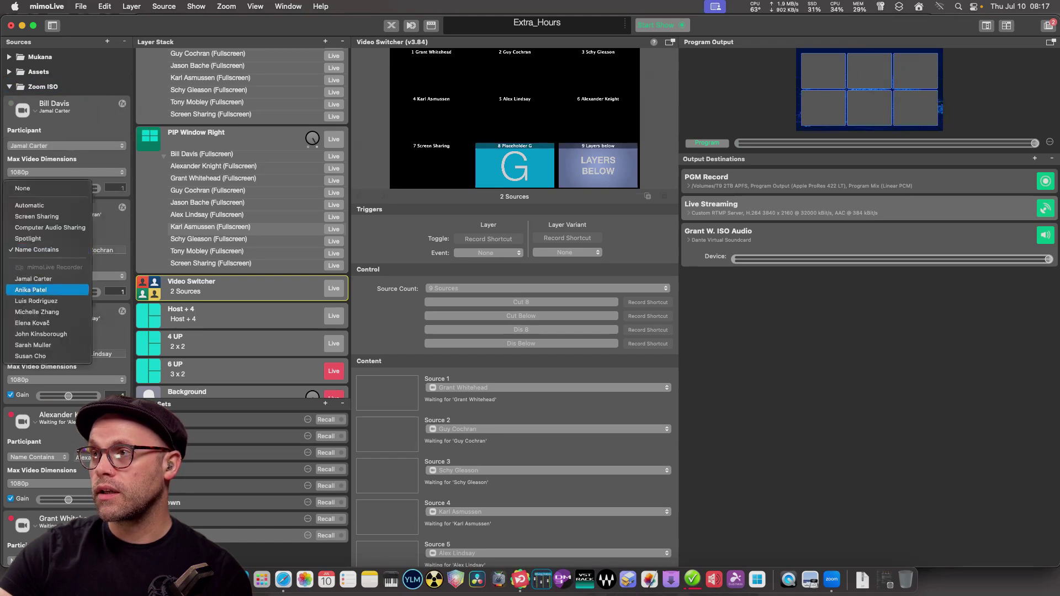
pyautogui.click(33, 288)
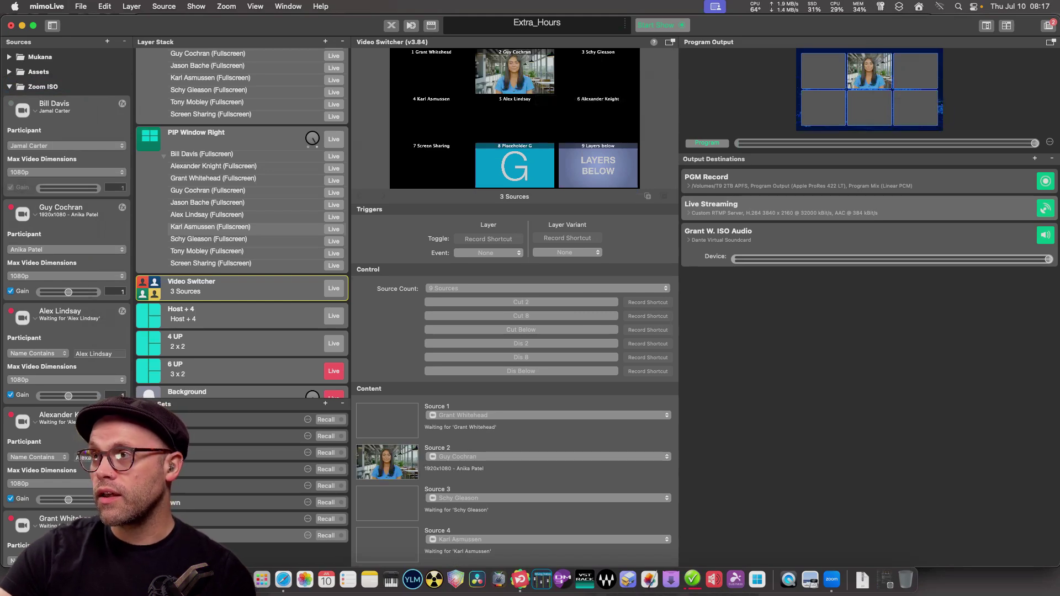
pyautogui.click(38, 353)
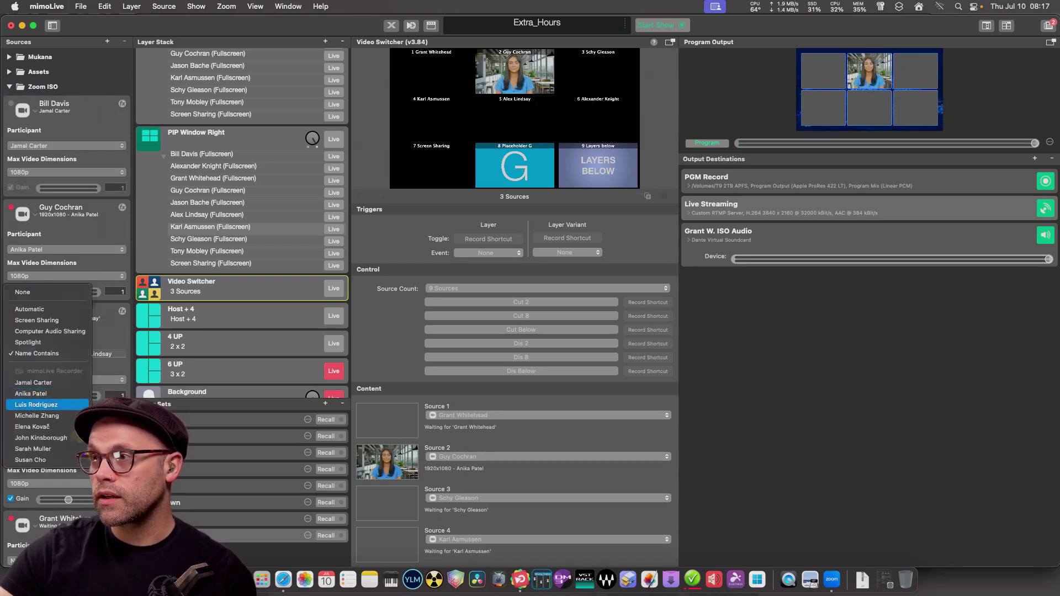
pyautogui.click(33, 407)
pyautogui.click(37, 457)
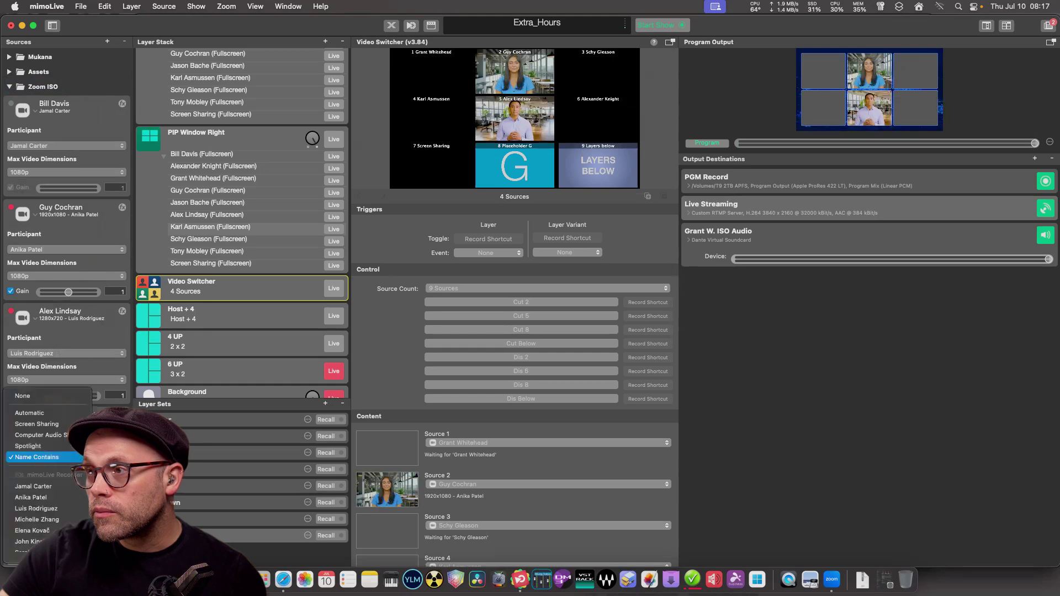
pyautogui.click(36, 520)
pyautogui.scroll(-3, 66, 221)
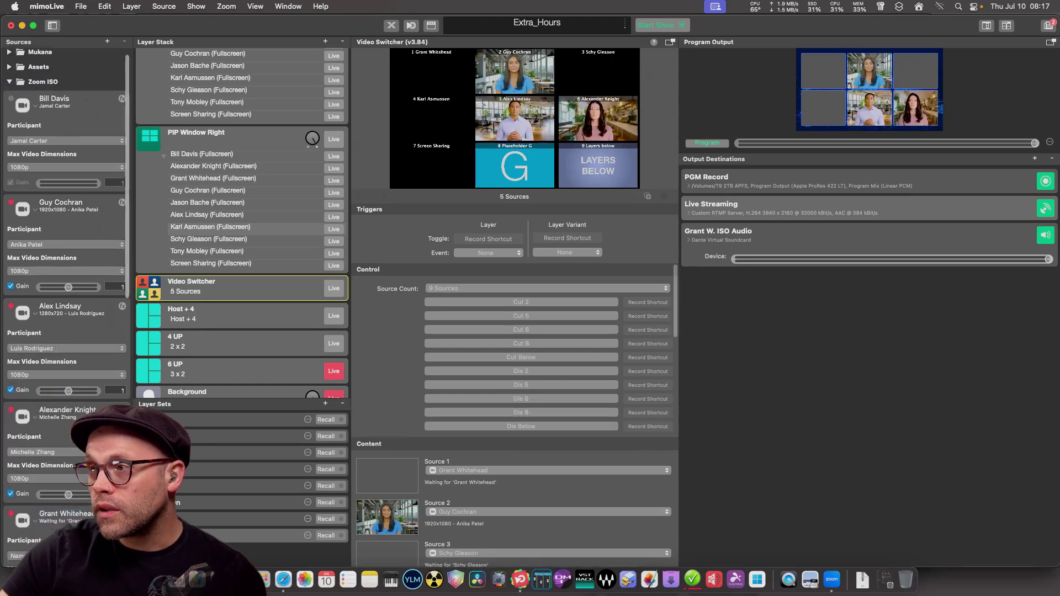
# Assign different participants to the fifth through eighth Zoom ISO sources.
pyautogui.click(36, 425)
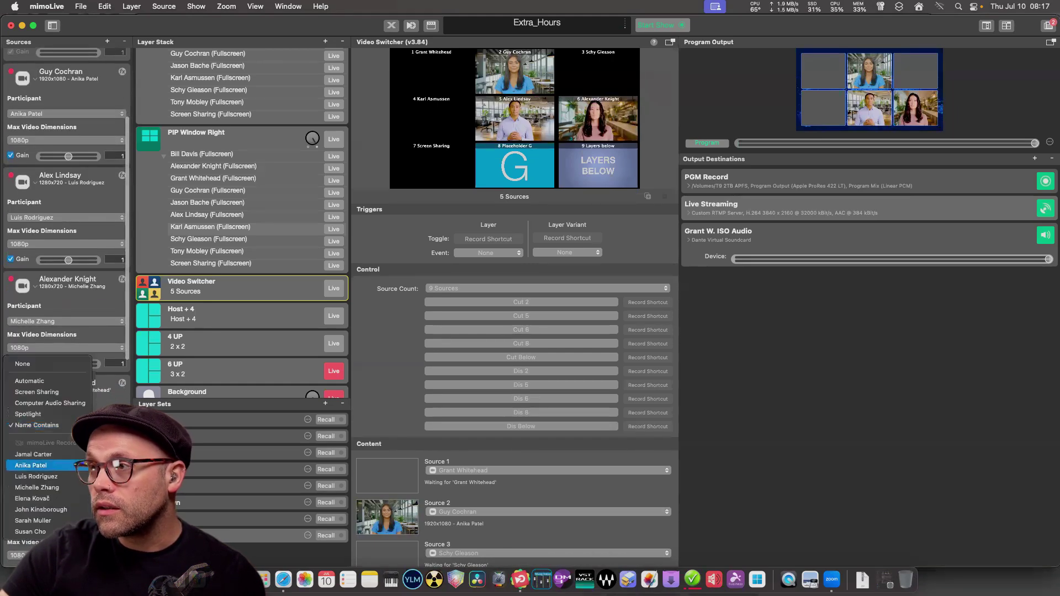
pyautogui.click(32, 499)
pyautogui.scroll(-3, 67, 220)
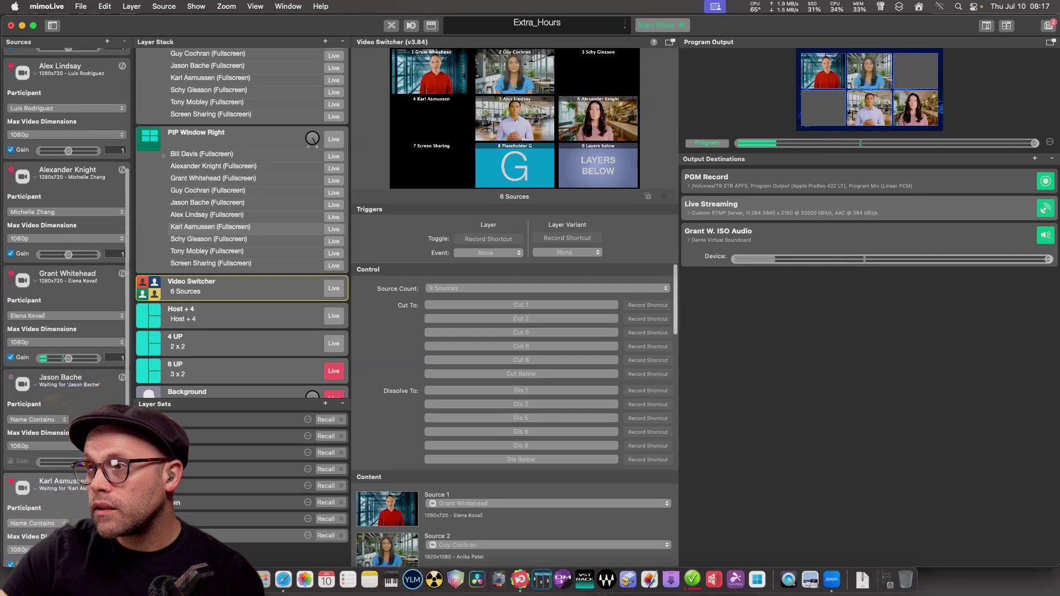
pyautogui.click(36, 419)
pyautogui.click(41, 504)
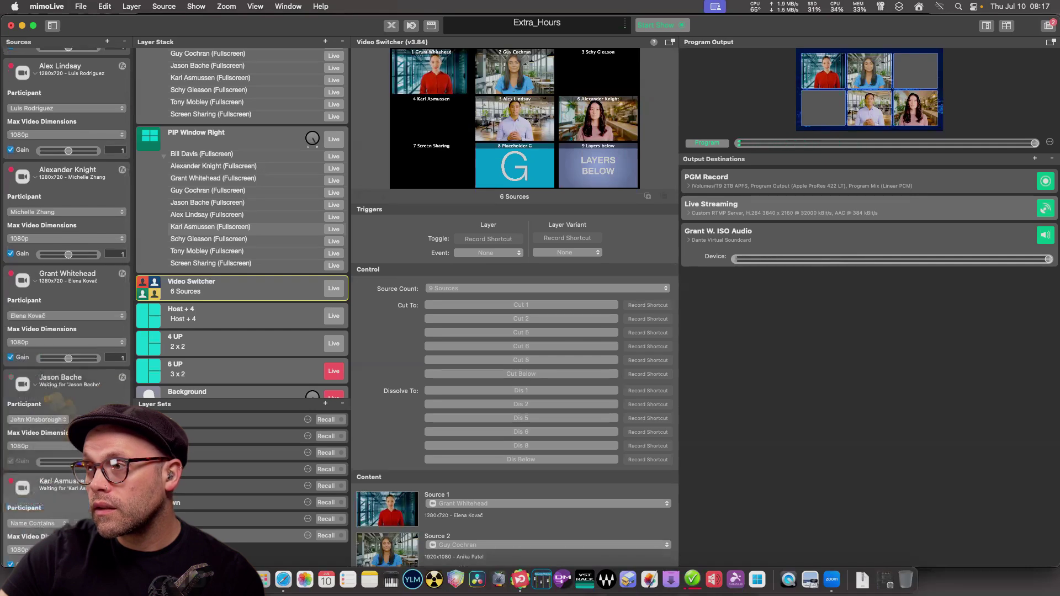
pyautogui.scroll(-8, 55, 353)
pyautogui.click(37, 349)
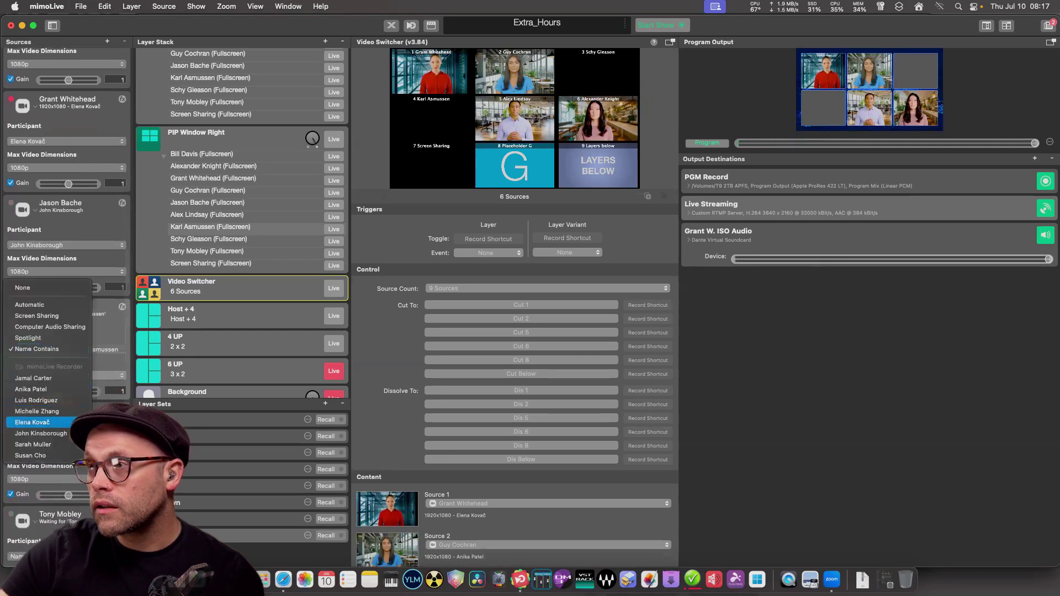
pyautogui.click(33, 445)
pyautogui.scroll(-4, 66, 276)
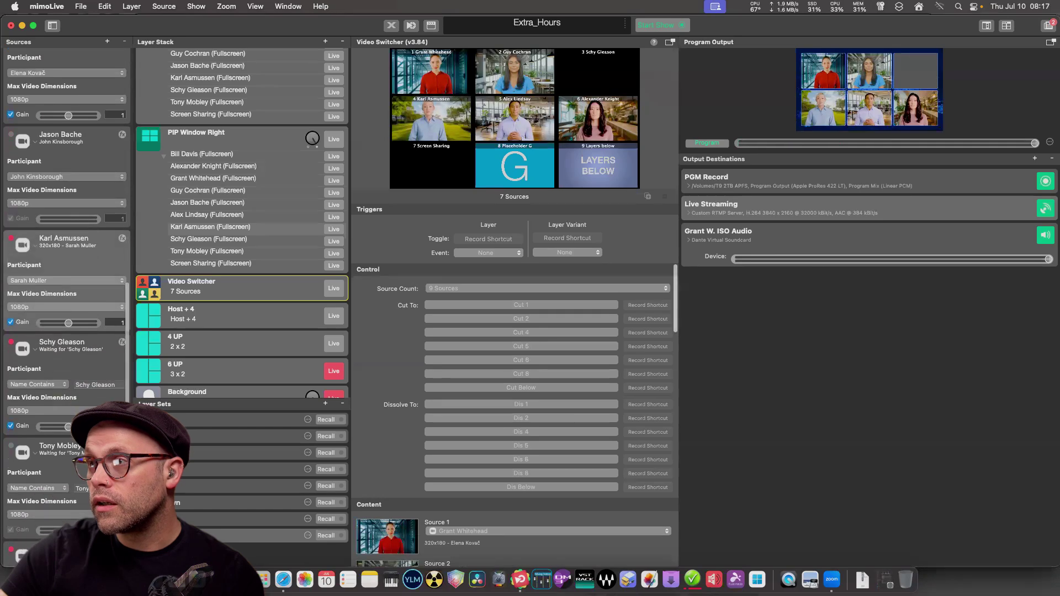
pyautogui.click(38, 384)
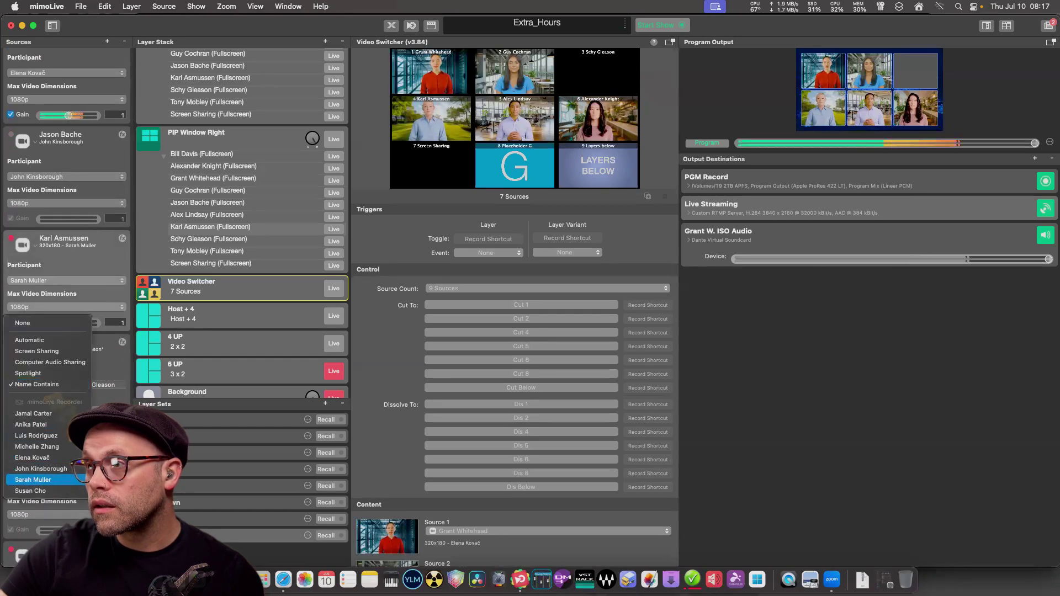
pyautogui.click(27, 476)
pyautogui.scroll(8, 66, 276)
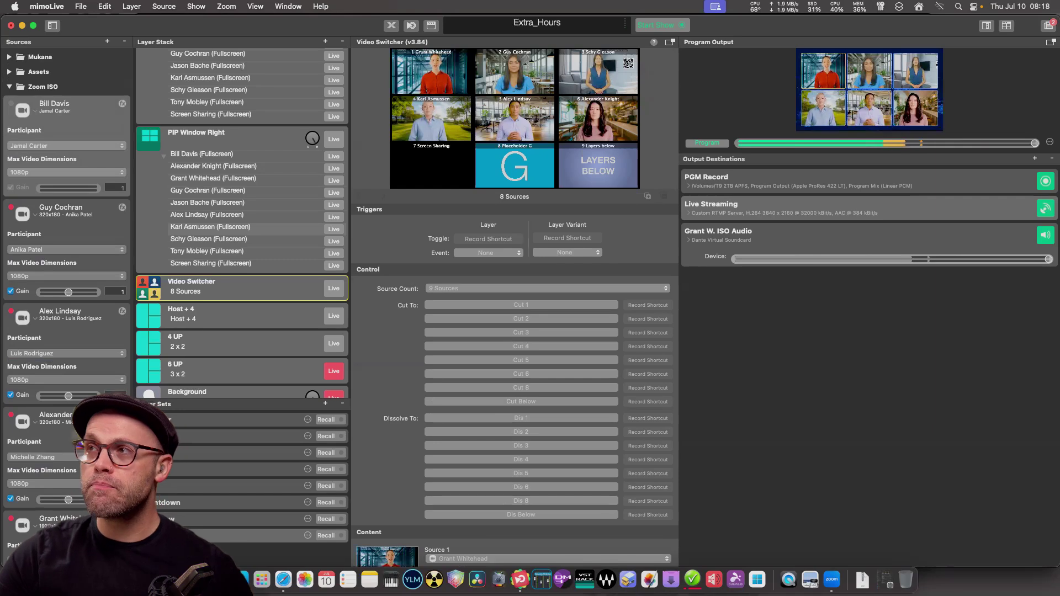
# Clear the first Zoom ISO source's custom name so it follows its participant.
pyautogui.doubleClick(54, 104)
pyautogui.press('Escape')
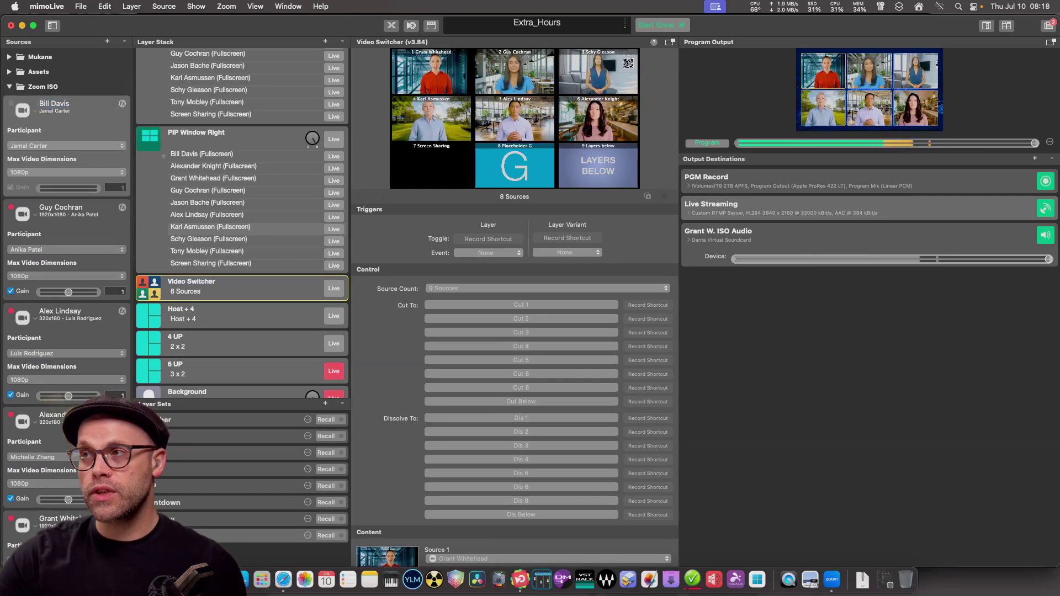
pyautogui.click(60, 208)
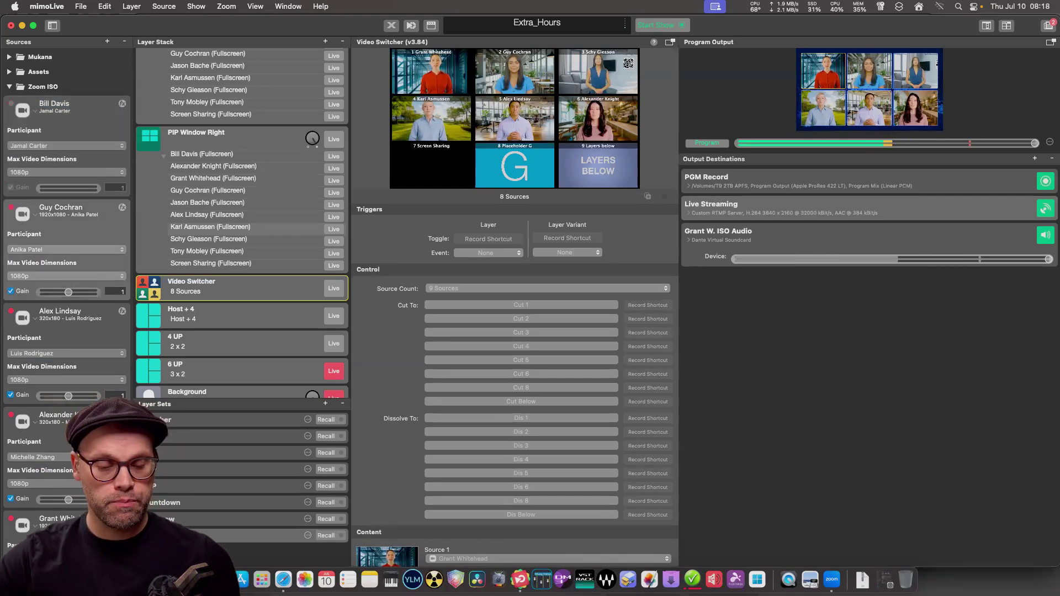
pyautogui.doubleClick(54, 103)
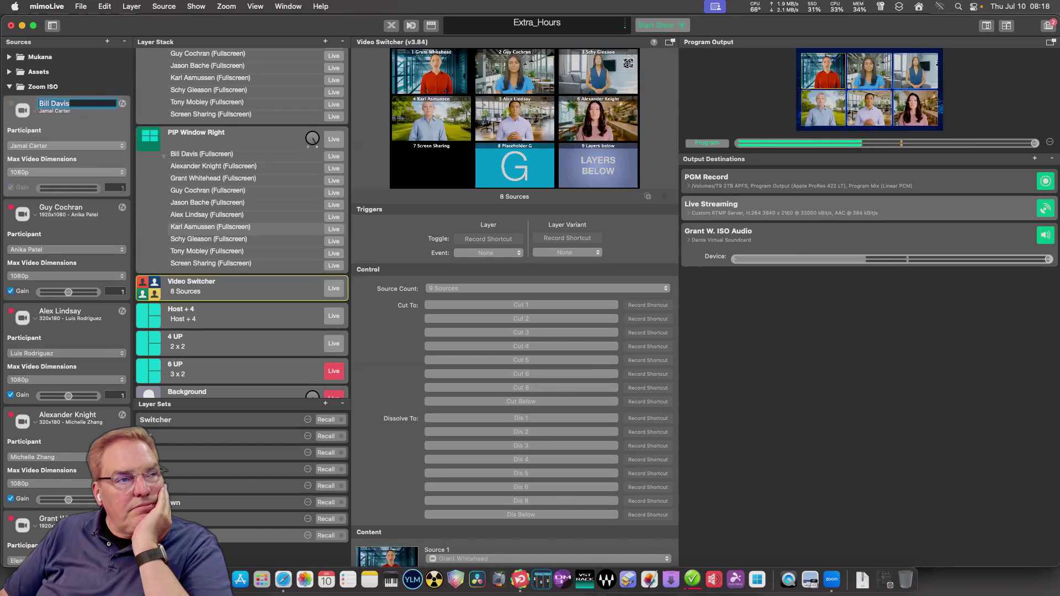
pyautogui.press('BackSpace')
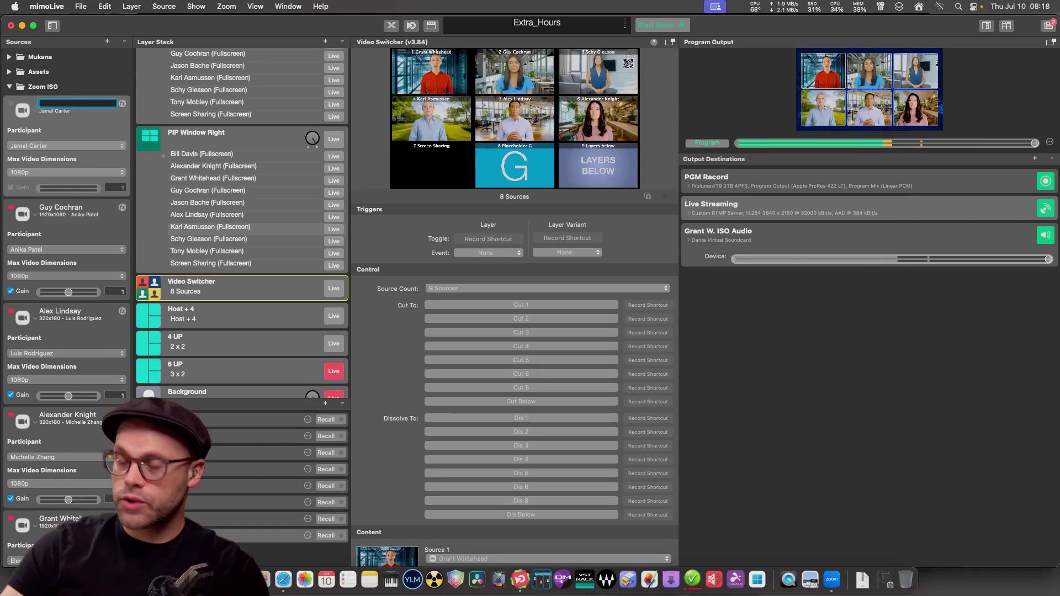
pyautogui.press('Return')
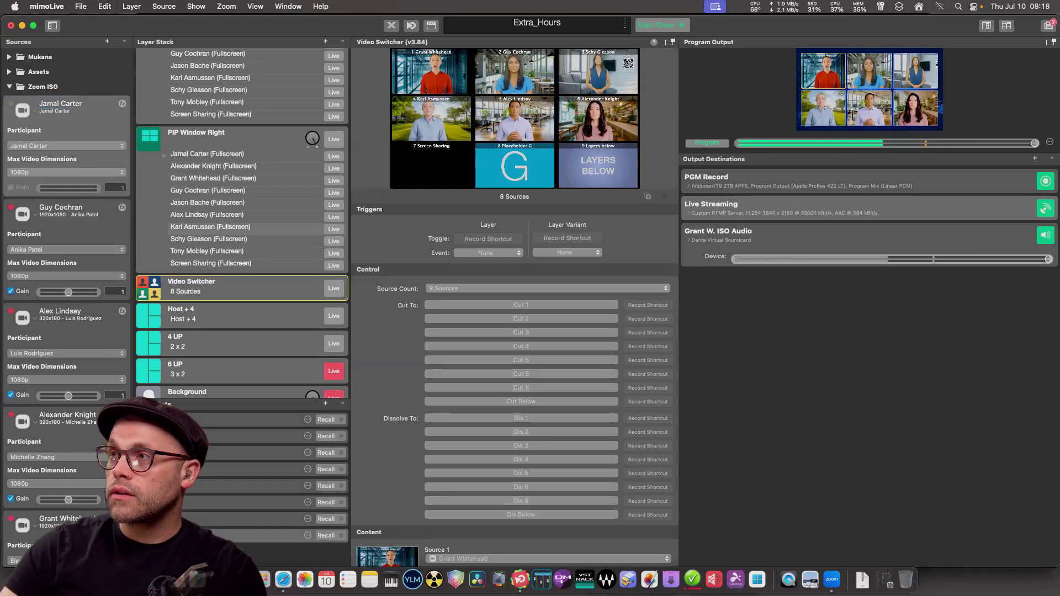
pyautogui.press('Return')
pyautogui.press('BackSpace')
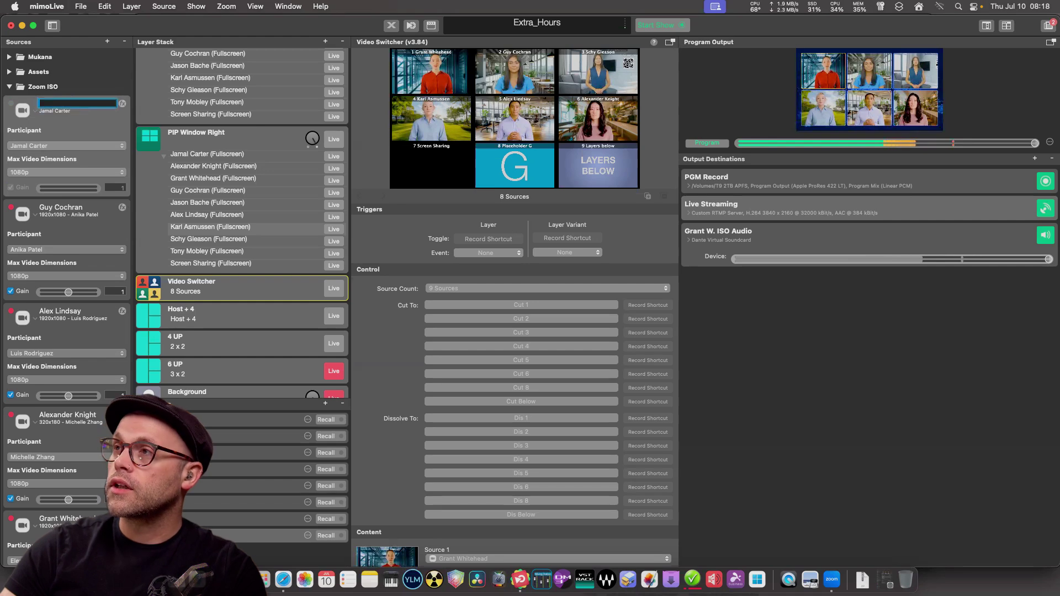
pyautogui.press('Return')
# Clear the second source's custom name, then choose Rename Source for the first source.
pyautogui.press('Down')
pyautogui.press('Return')
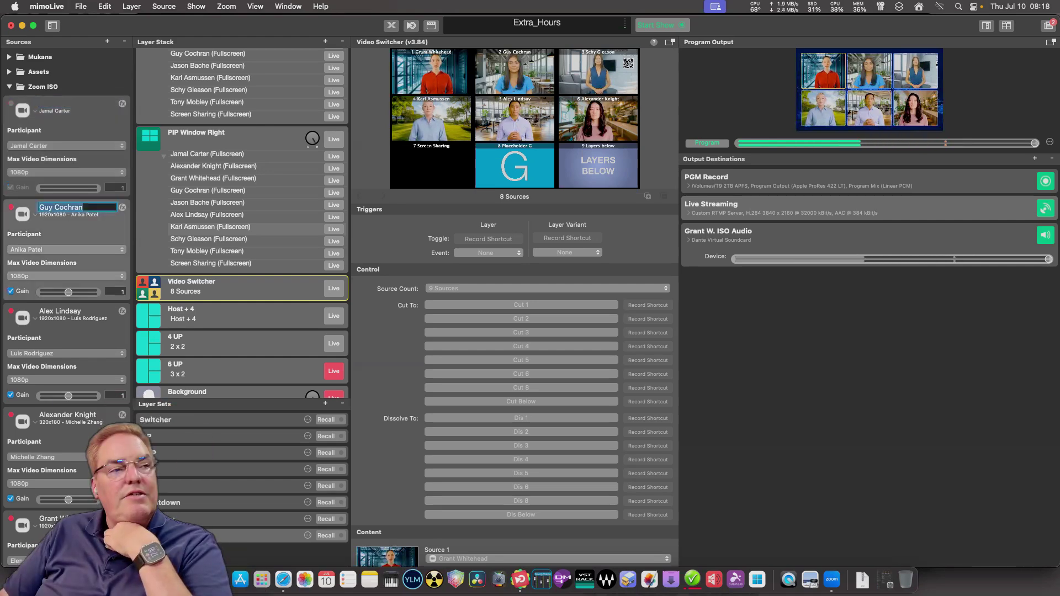
pyautogui.press('BackSpace')
pyautogui.press('Return')
pyautogui.press('Return')
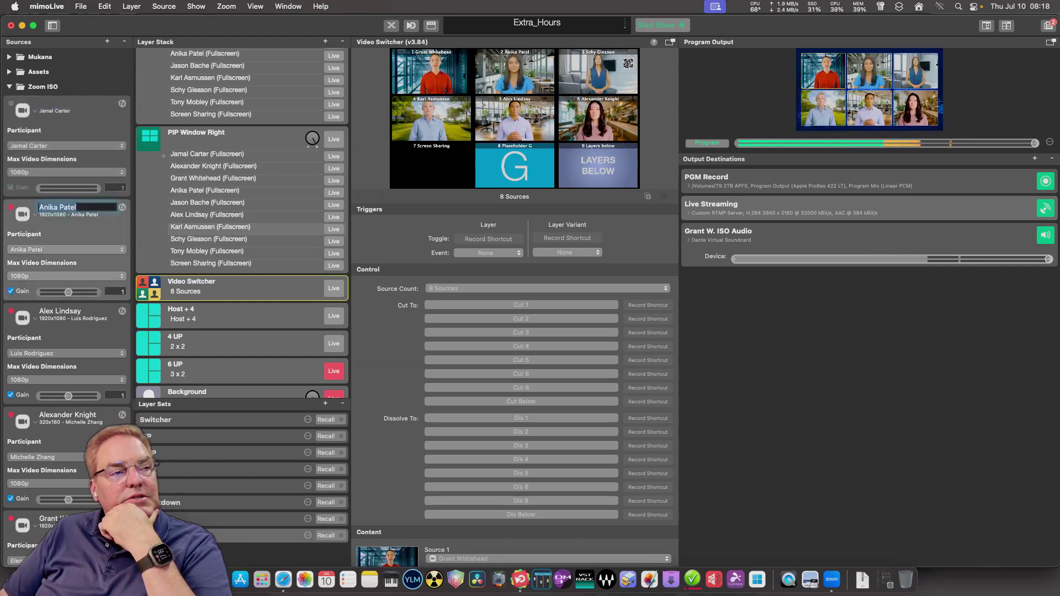
pyautogui.press('BackSpace')
pyautogui.press('Return')
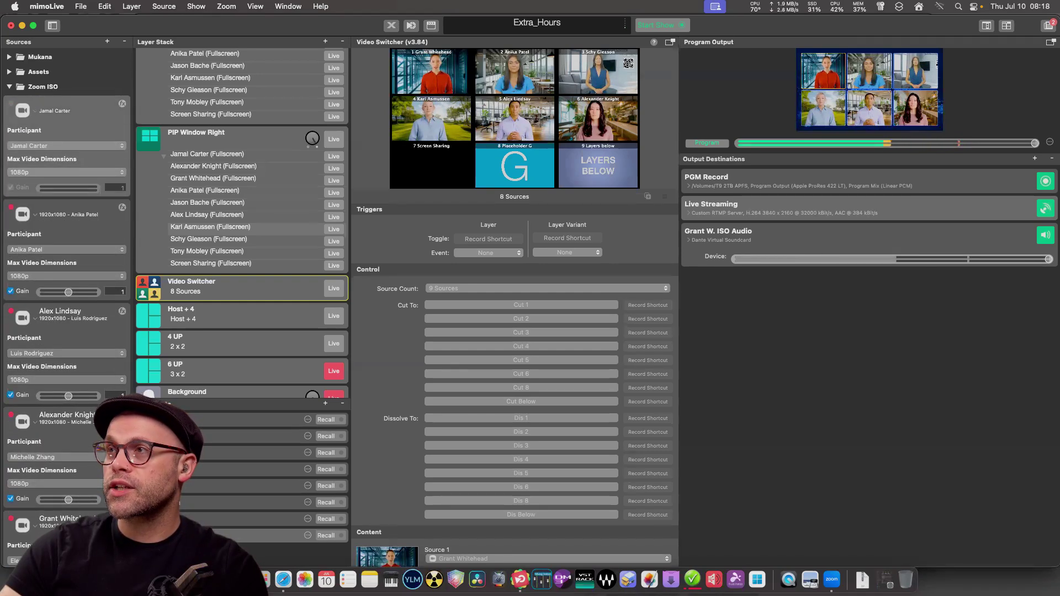
pyautogui.rightClick(51, 101)
pyautogui.click(83, 145)
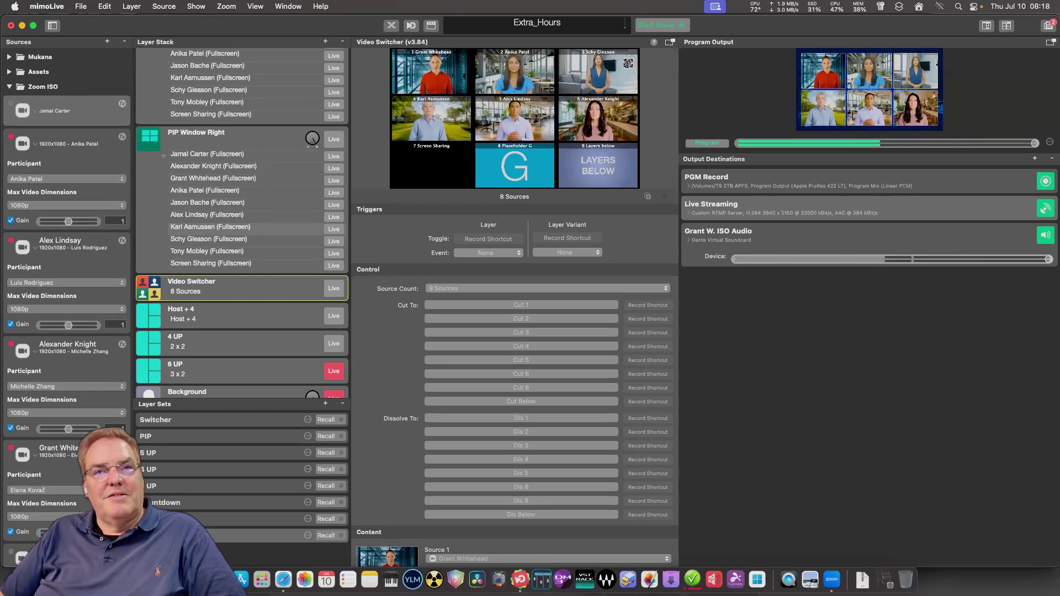
# Toggle the first source's settings and test another participant before restoring its original one.
pyautogui.rightClick(60, 100)
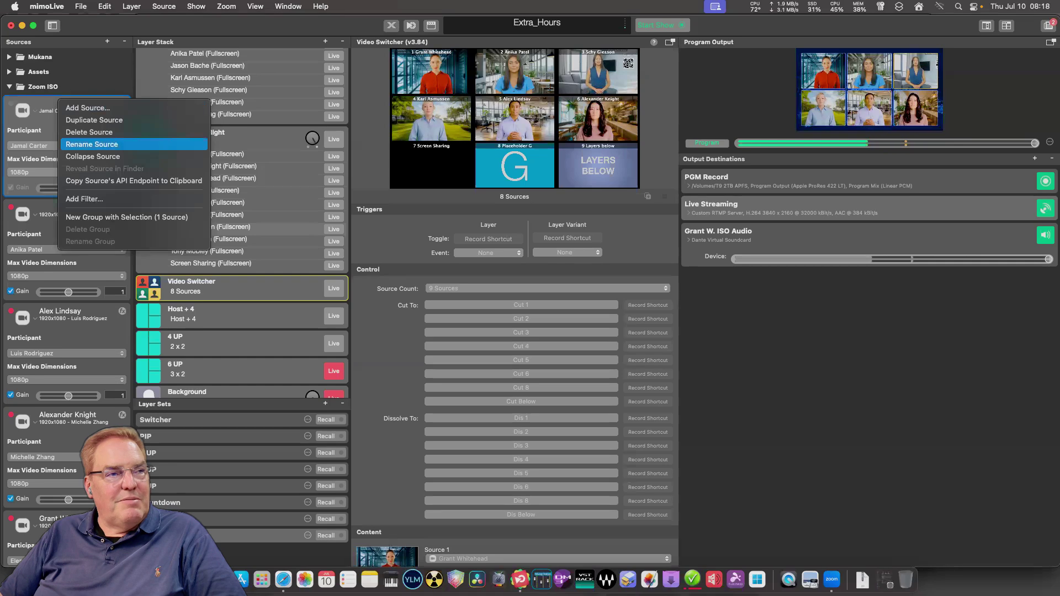
pyautogui.click(92, 156)
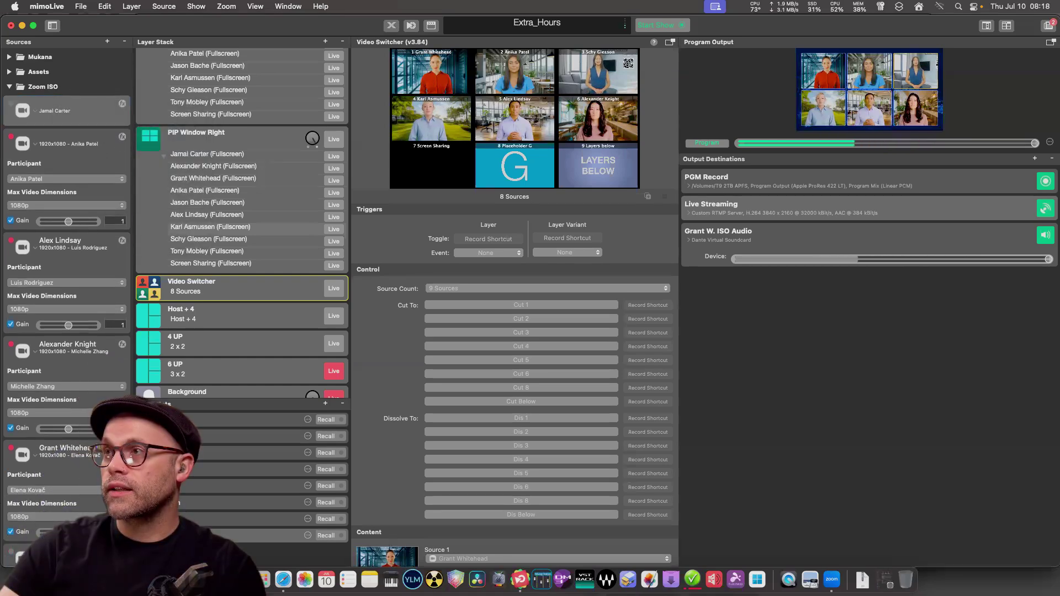
pyautogui.click(66, 146)
pyautogui.click(56, 144)
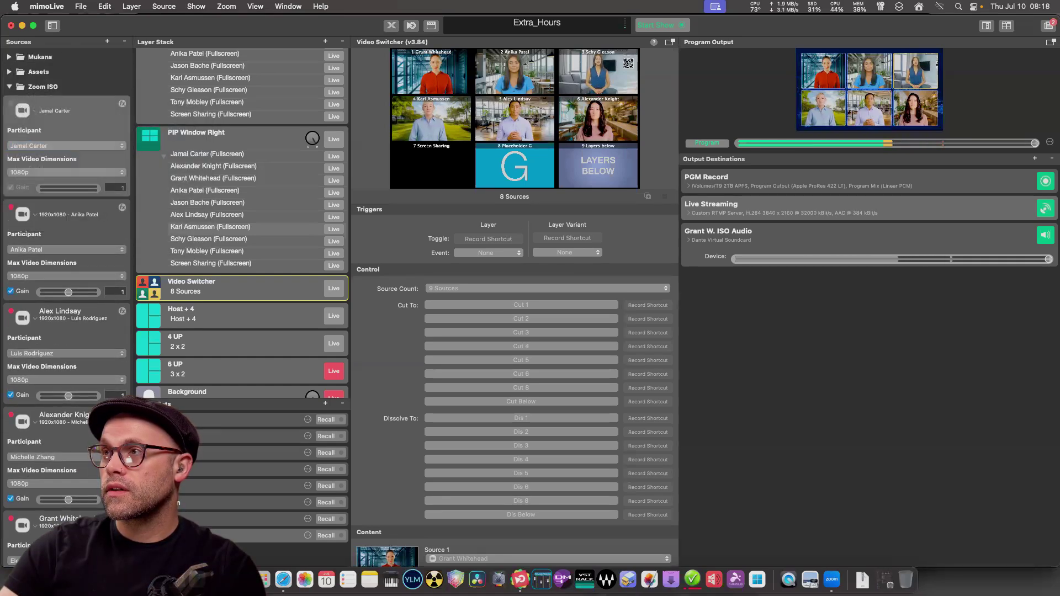
pyautogui.click(66, 146)
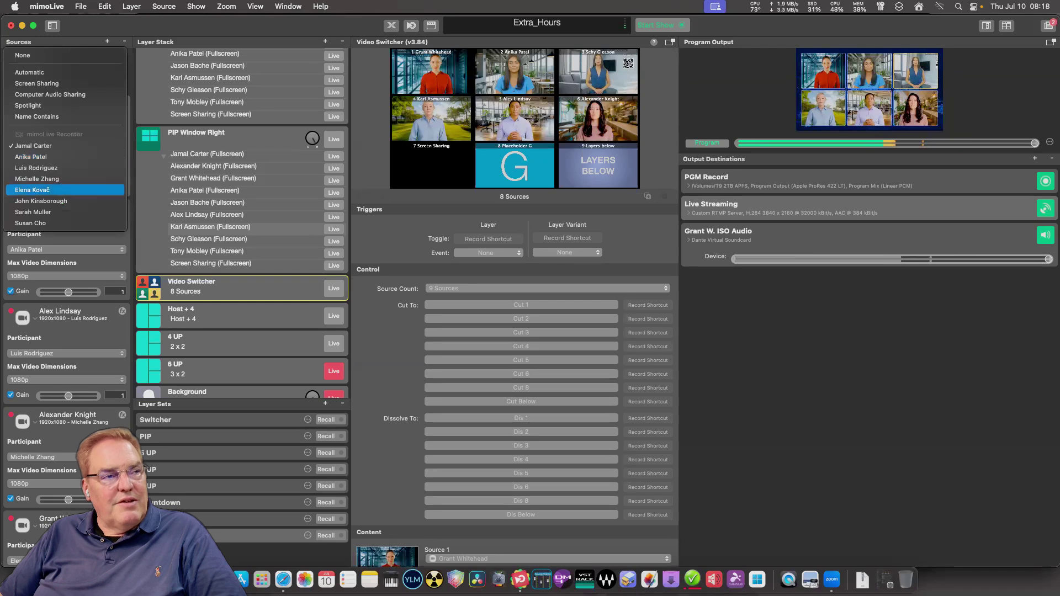
pyautogui.click(32, 189)
pyautogui.click(66, 146)
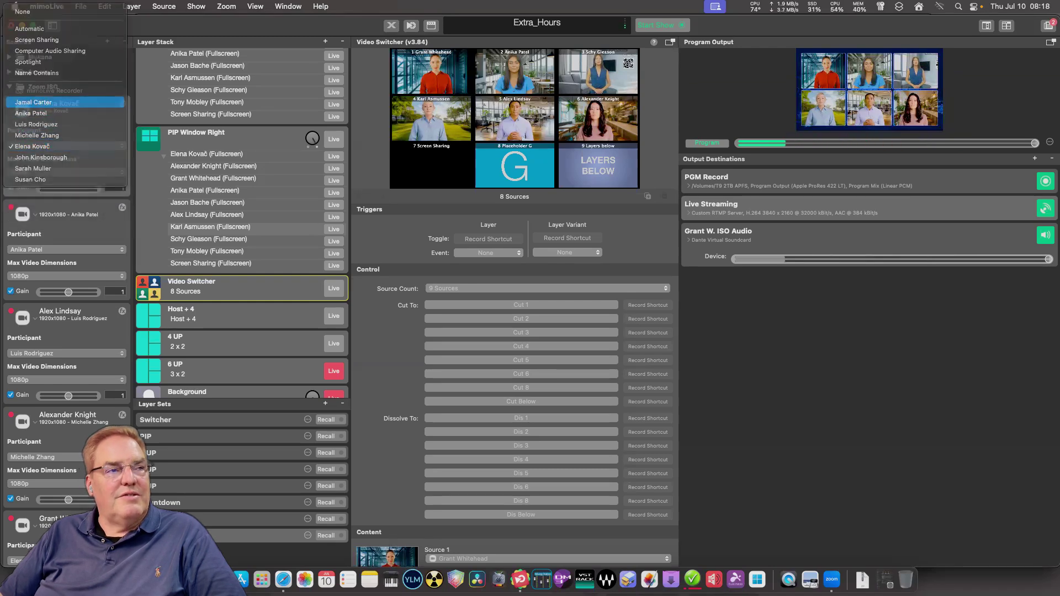
pyautogui.click(33, 102)
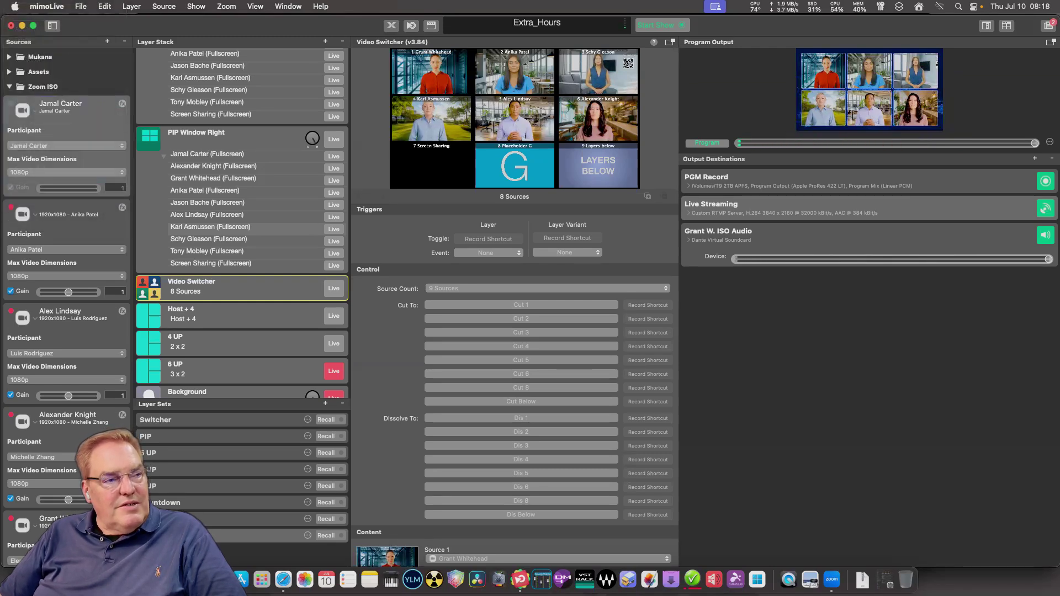
# Test other participants on the second and third sources, then restore their original participants.
pyautogui.click(66, 249)
pyautogui.click(36, 260)
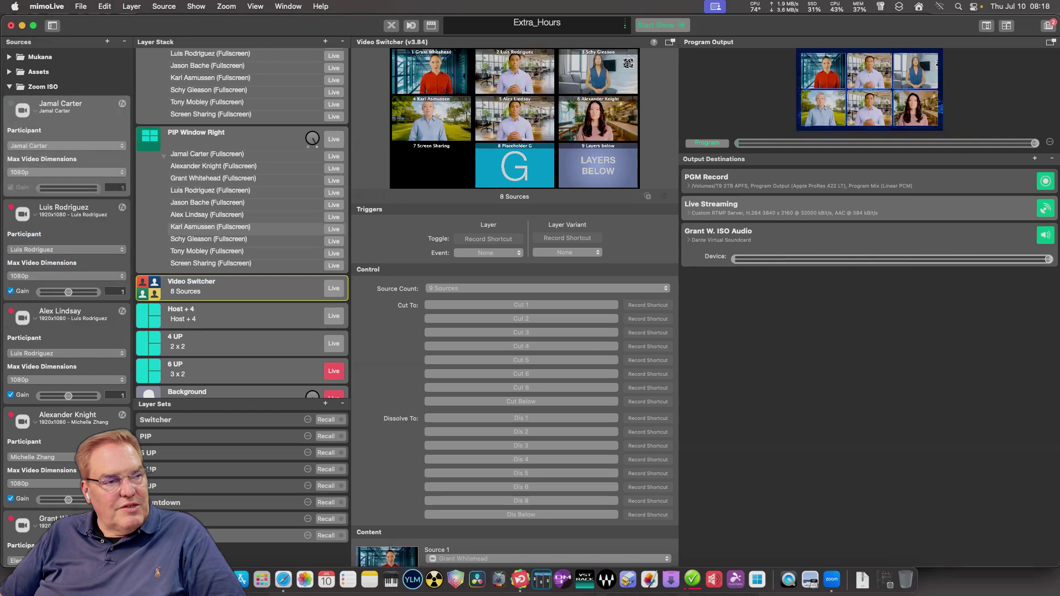
pyautogui.click(66, 250)
pyautogui.click(31, 239)
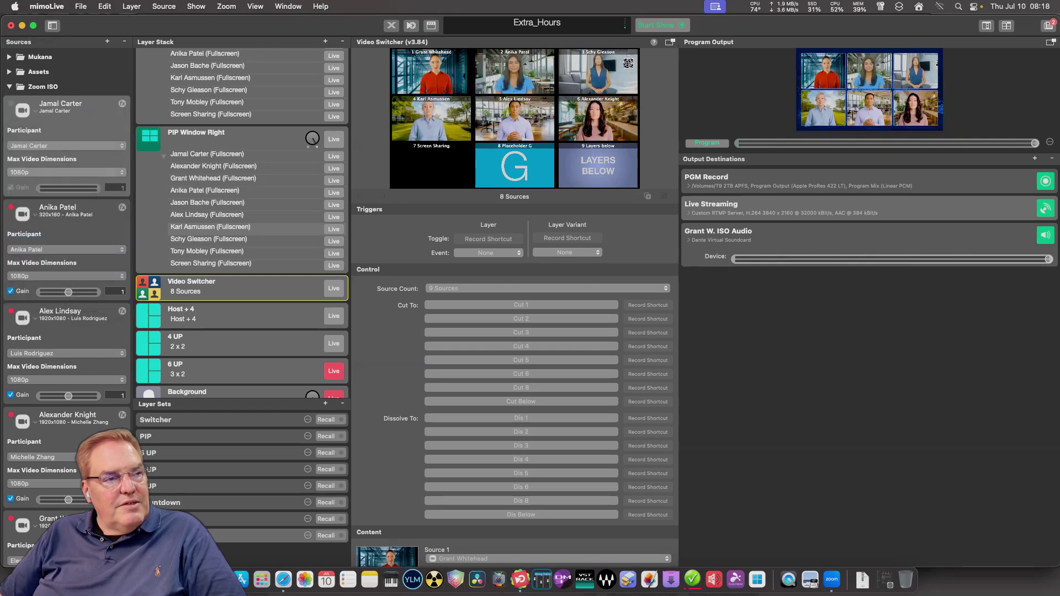
pyautogui.click(66, 354)
pyautogui.click(36, 364)
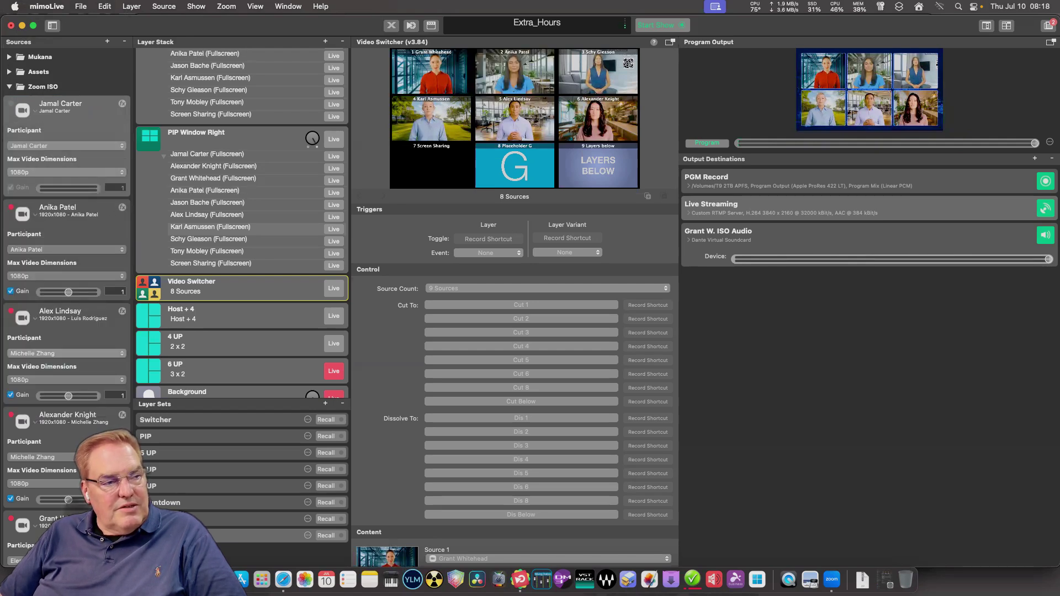
pyautogui.click(66, 353)
pyautogui.click(37, 343)
pyautogui.scroll(-2, 67, 221)
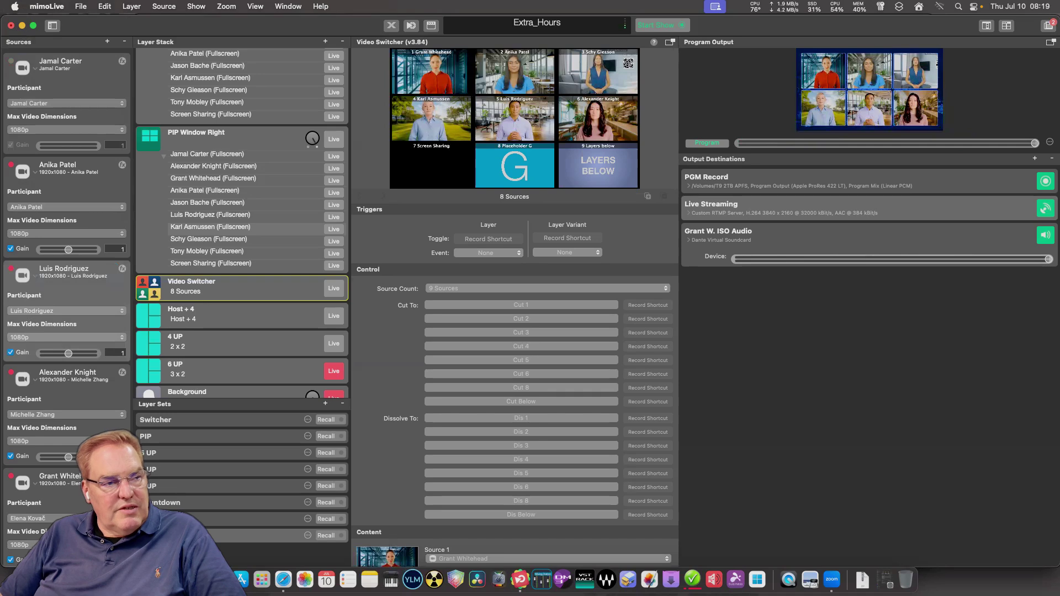
# Rename the fourth and fifth Zoom ISO sources after their participants.
pyautogui.doubleClick(67, 372)
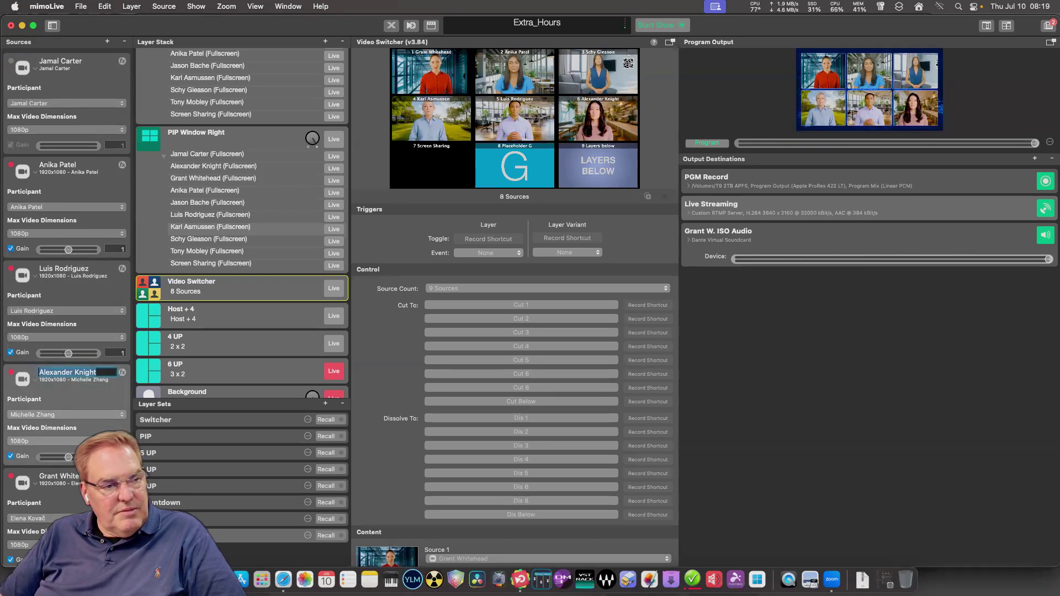
pyautogui.press('BackSpace')
pyautogui.press('Return')
pyautogui.scroll(-3, 66, 304)
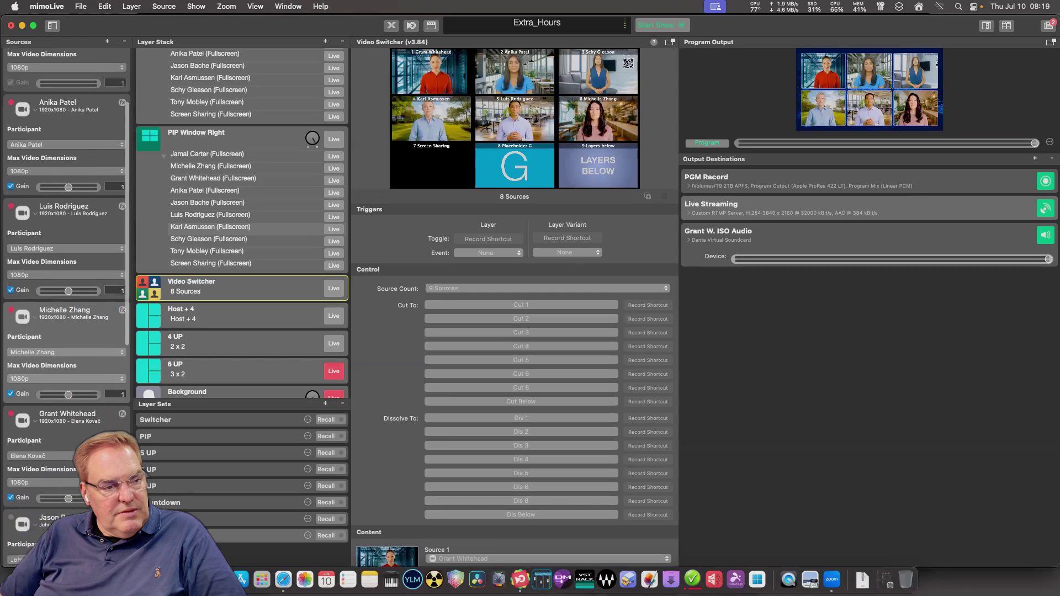
pyautogui.doubleClick(61, 414)
pyautogui.press('BackSpace')
pyautogui.press('Return')
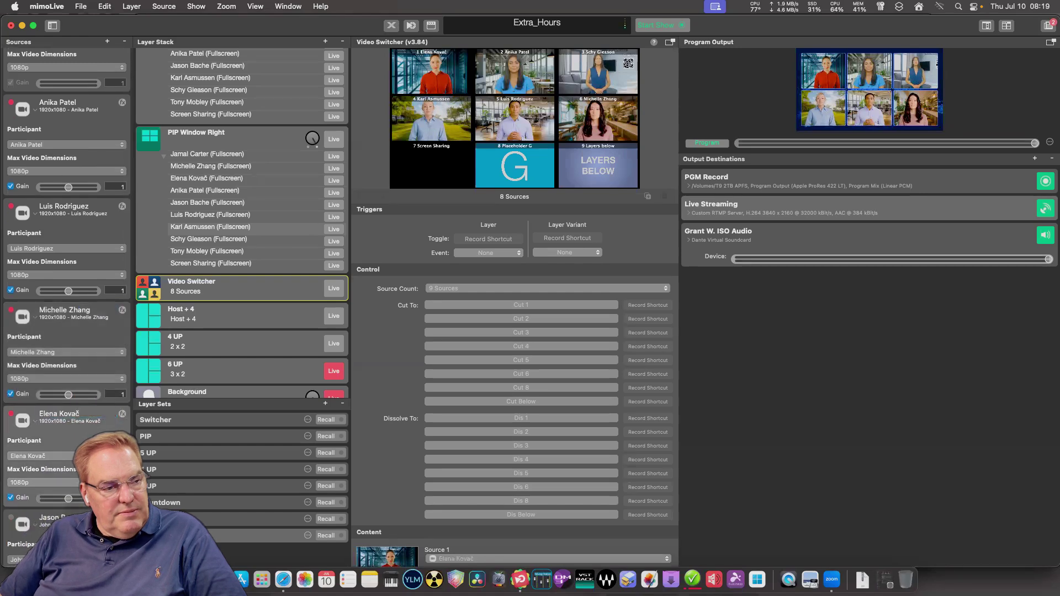
pyautogui.scroll(-4, 66, 304)
# Rename the next three Zoom ISO sources after their participants.
pyautogui.doubleClick(60, 427)
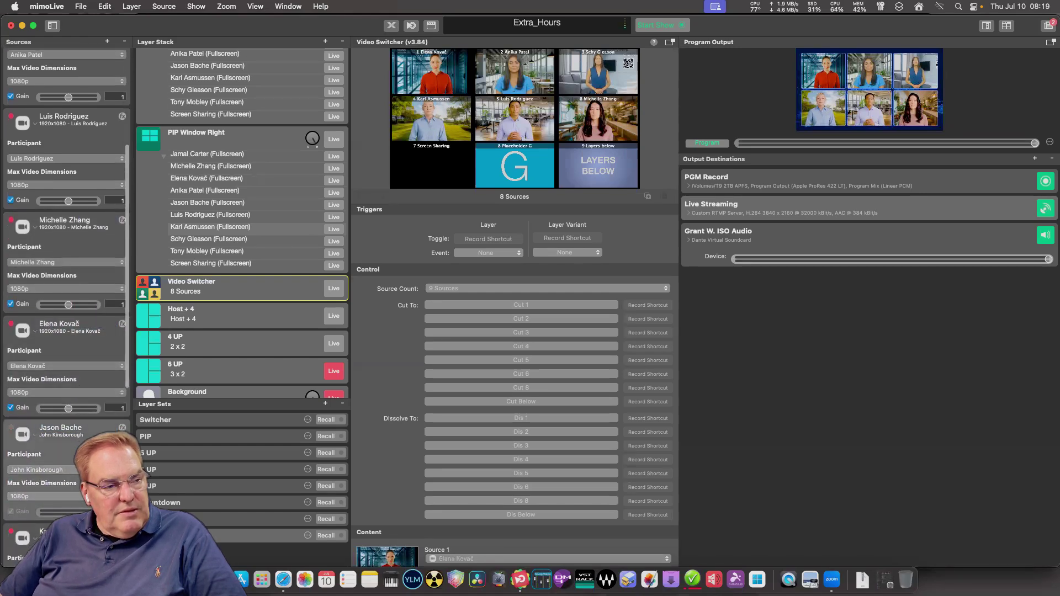
pyautogui.press('Return')
pyautogui.scroll(-4, 66, 304)
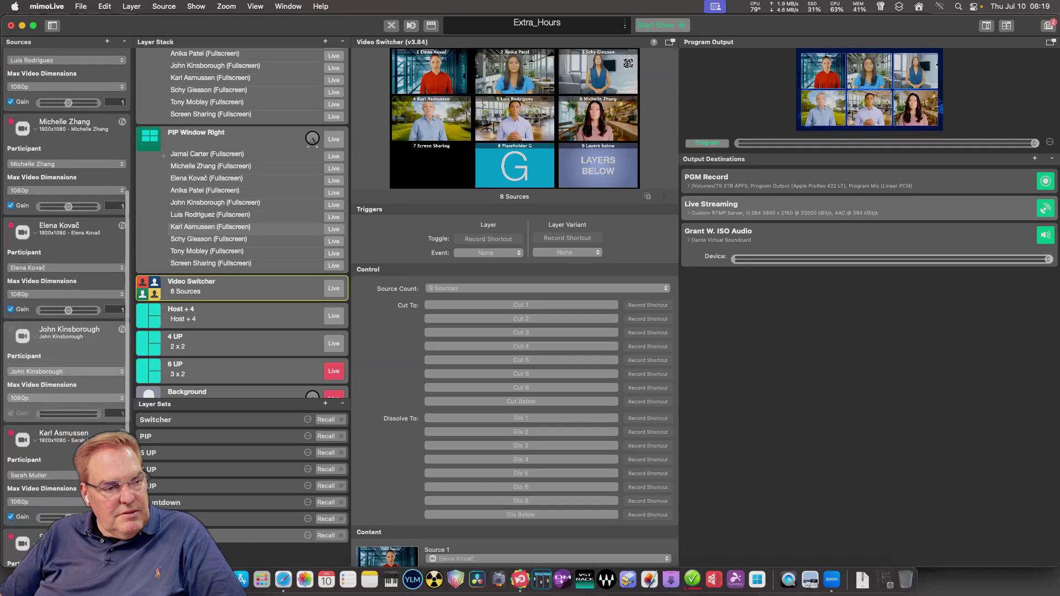
pyautogui.doubleClick(64, 433)
pyautogui.press('BackSpace')
pyautogui.press('Return')
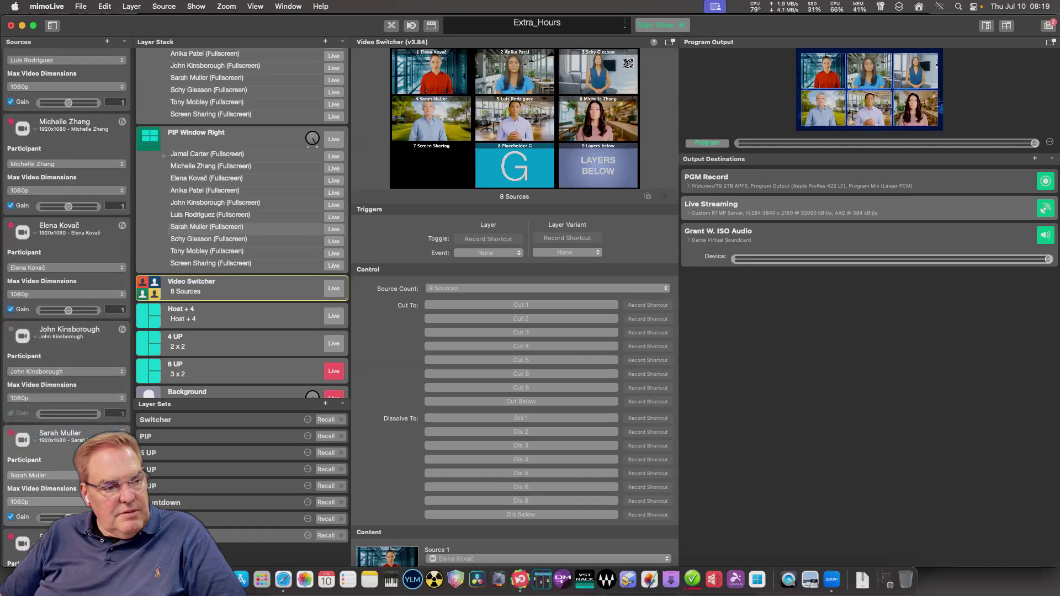
pyautogui.scroll(-4, 67, 303)
pyautogui.doubleClick(58, 452)
pyautogui.press('BackSpace')
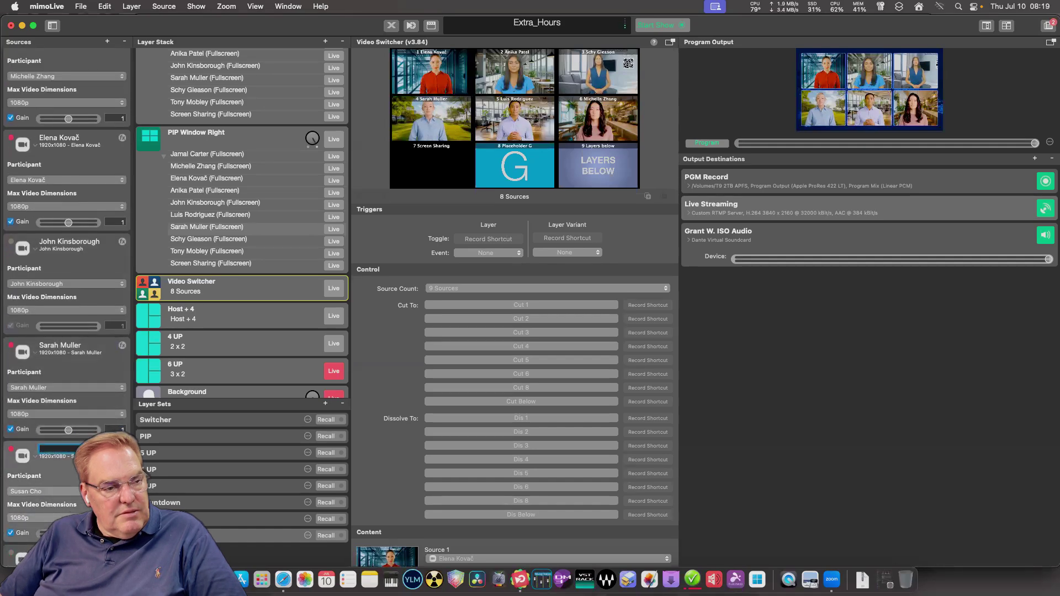
pyautogui.press('Return')
pyautogui.scroll(-4, 66, 303)
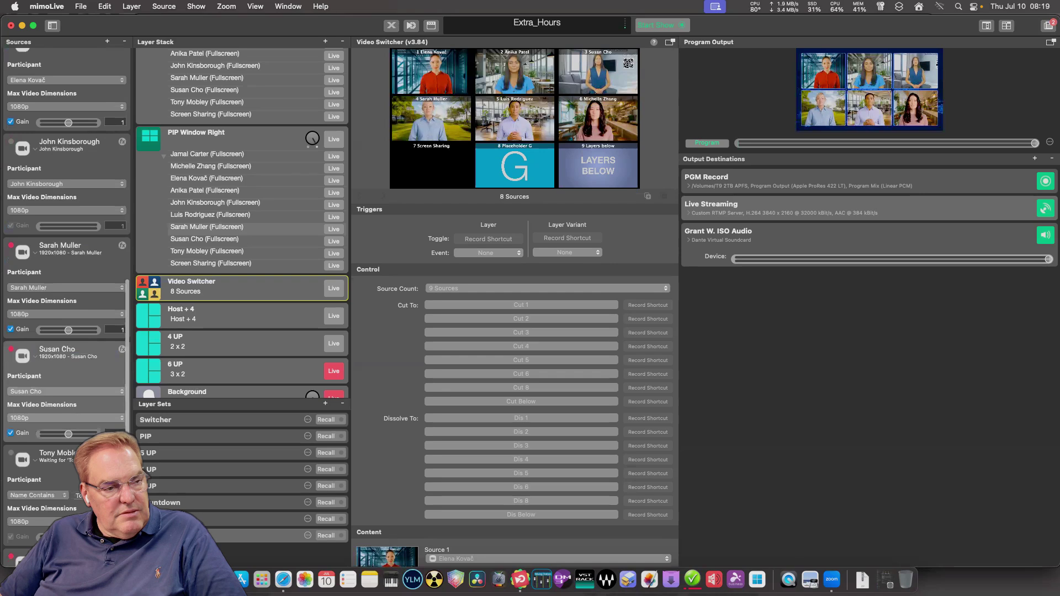
# Set the last Zoom source's participant to None so it becomes Zoom Meeting.
pyautogui.click(38, 495)
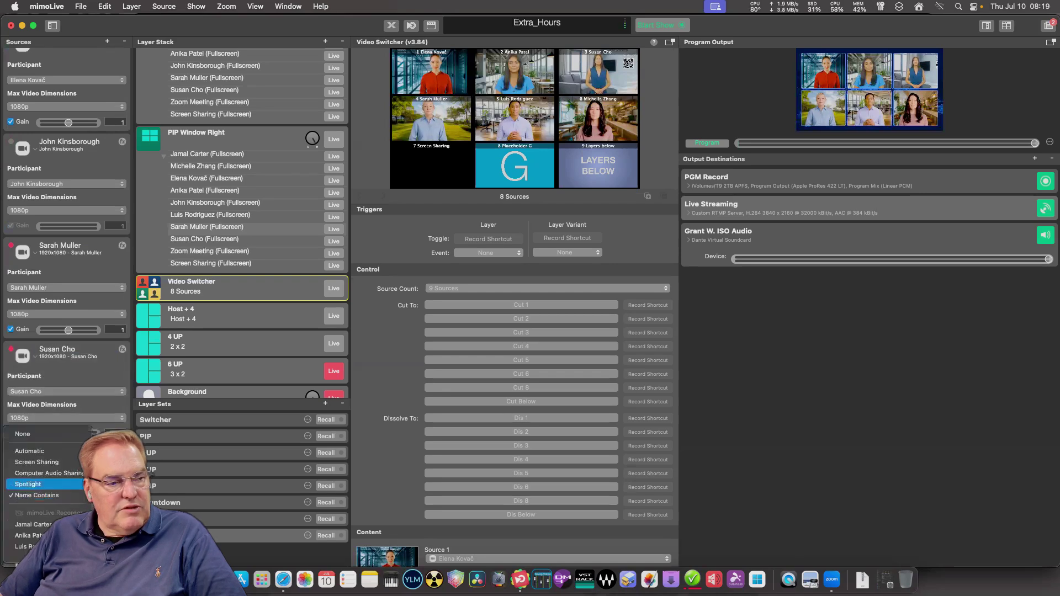
pyautogui.click(22, 434)
pyautogui.scroll(-4, 66, 276)
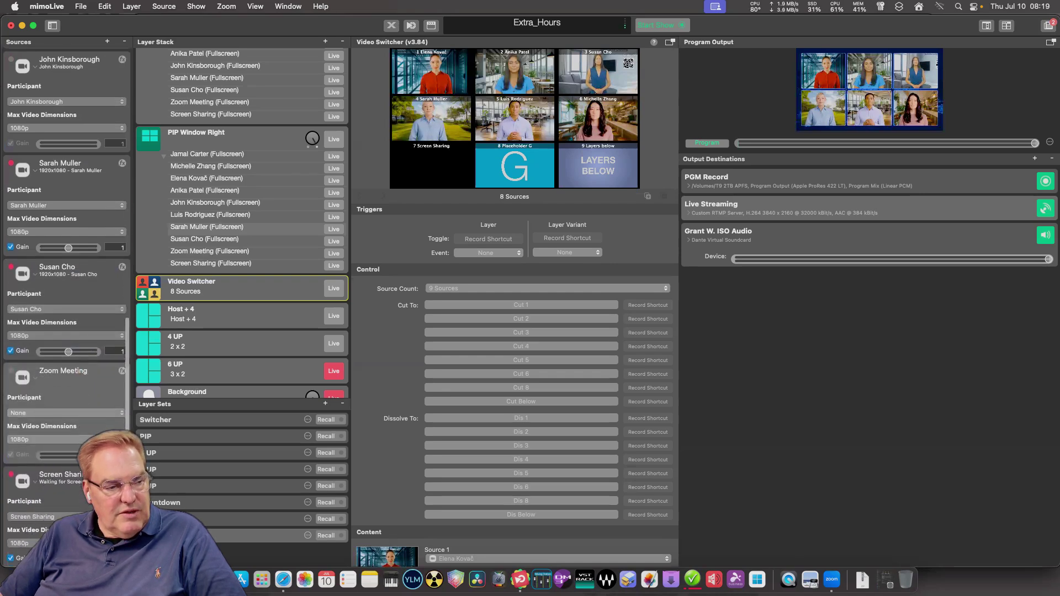
pyautogui.scroll(10, 67, 276)
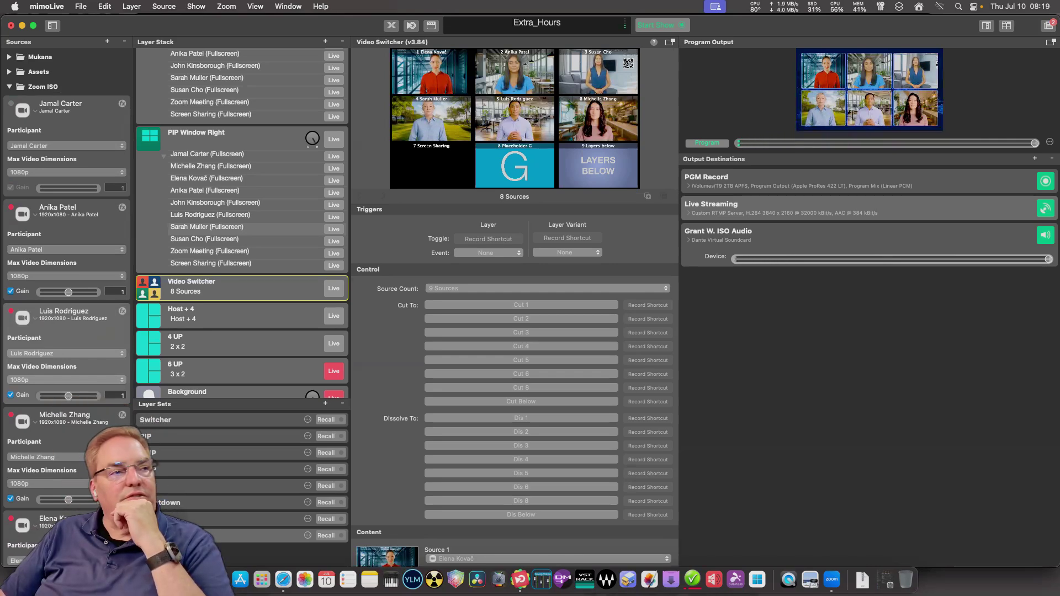
# Review the Sources list, leave the first participant unchanged, and scroll the Video Switcher to Content.
pyautogui.scroll(-5, 66, 276)
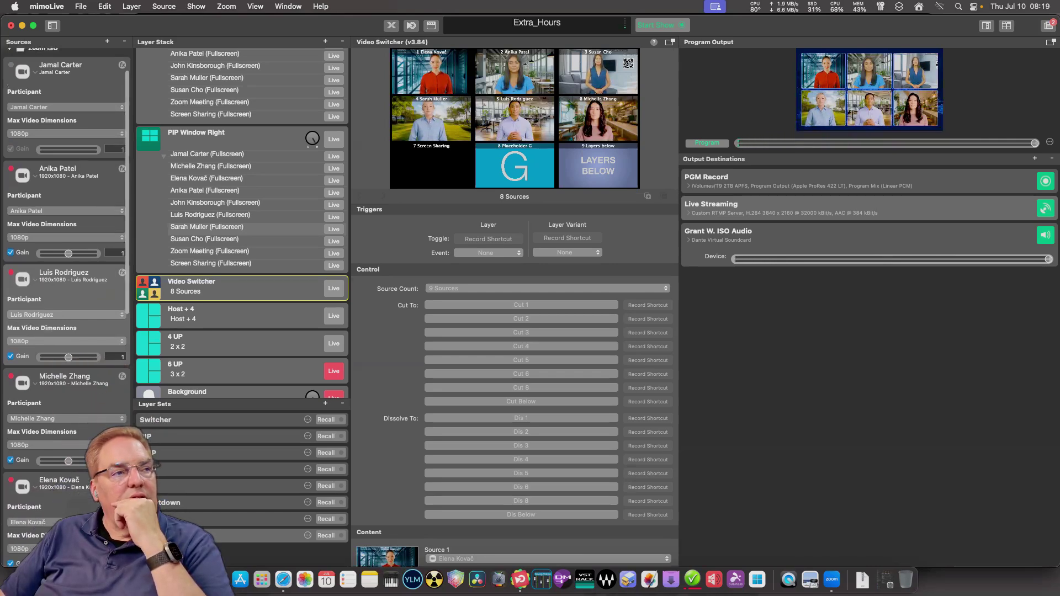
pyautogui.scroll(-12, 66, 220)
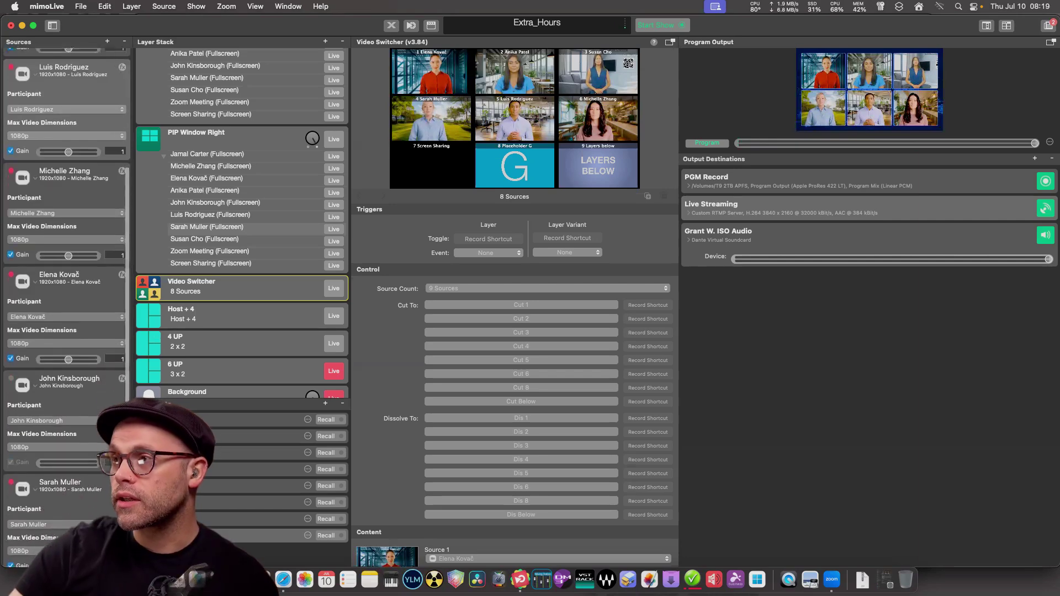
pyautogui.scroll(15, 67, 276)
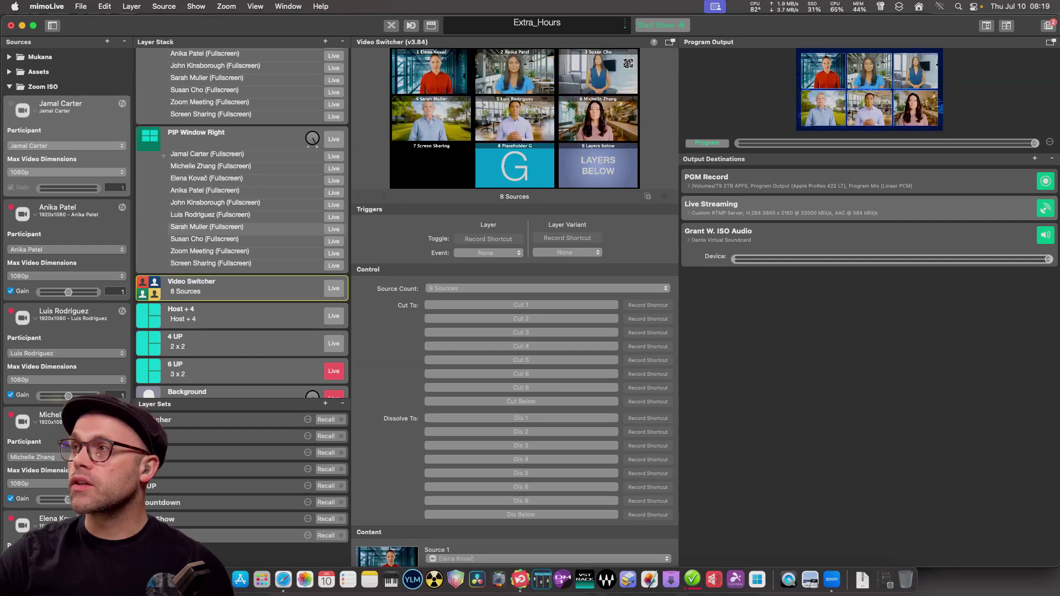
pyautogui.click(66, 145)
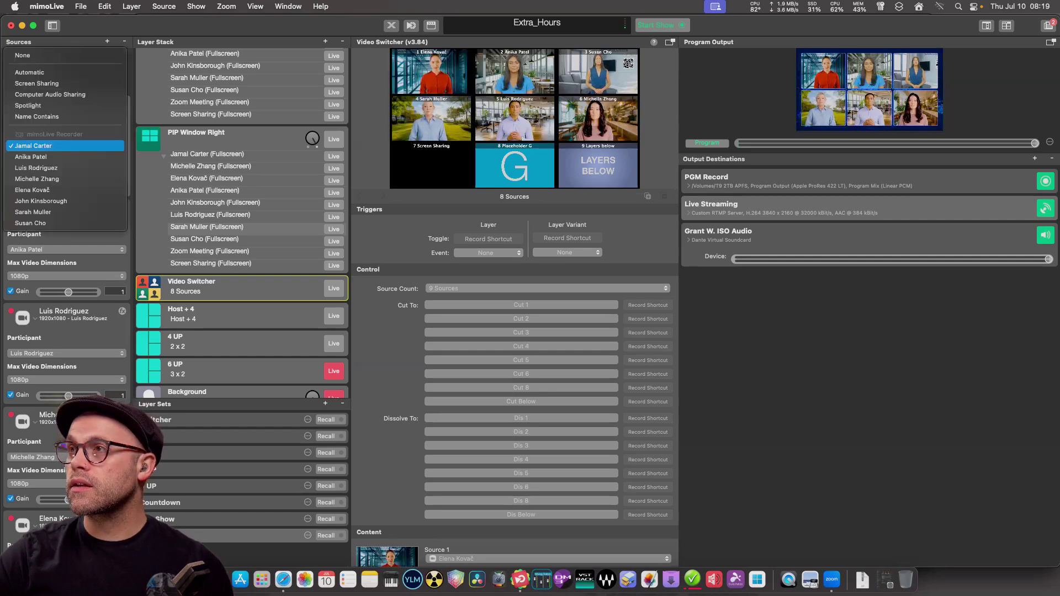
pyautogui.press('Escape')
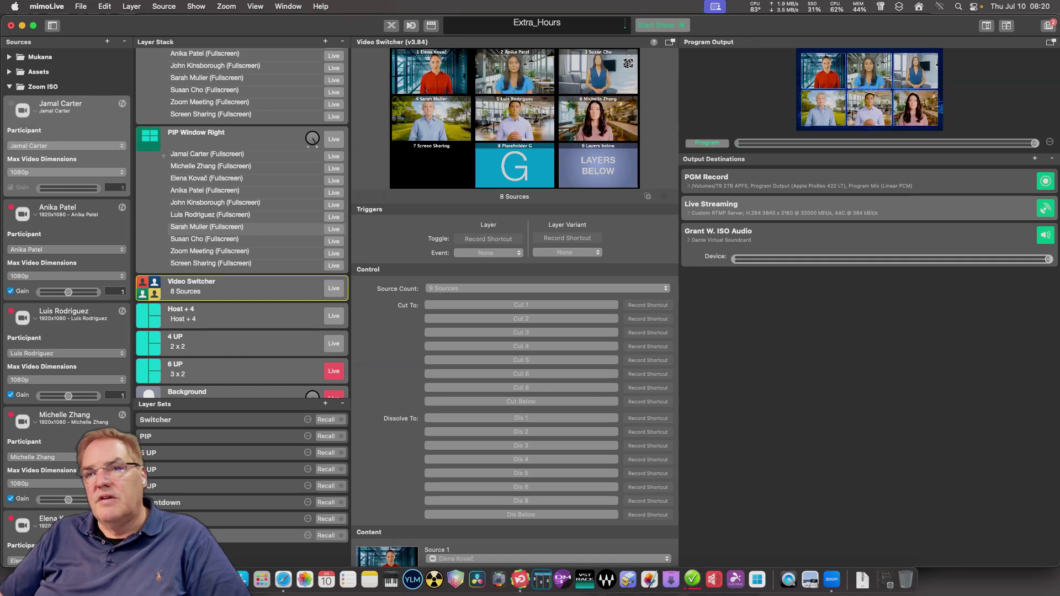
pyautogui.scroll(-8, 515, 419)
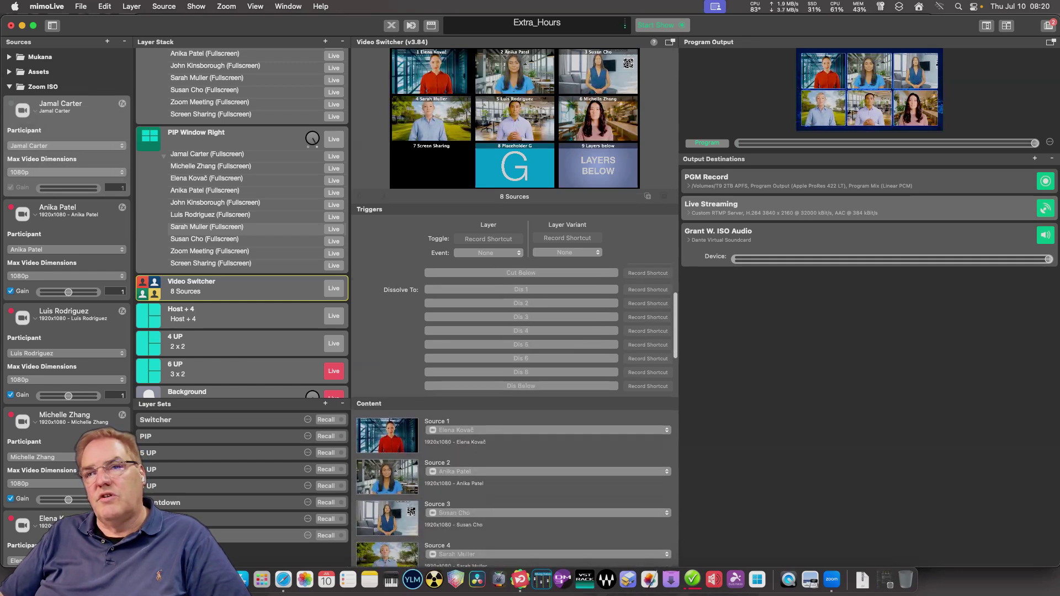
pyautogui.scroll(-5, 515, 420)
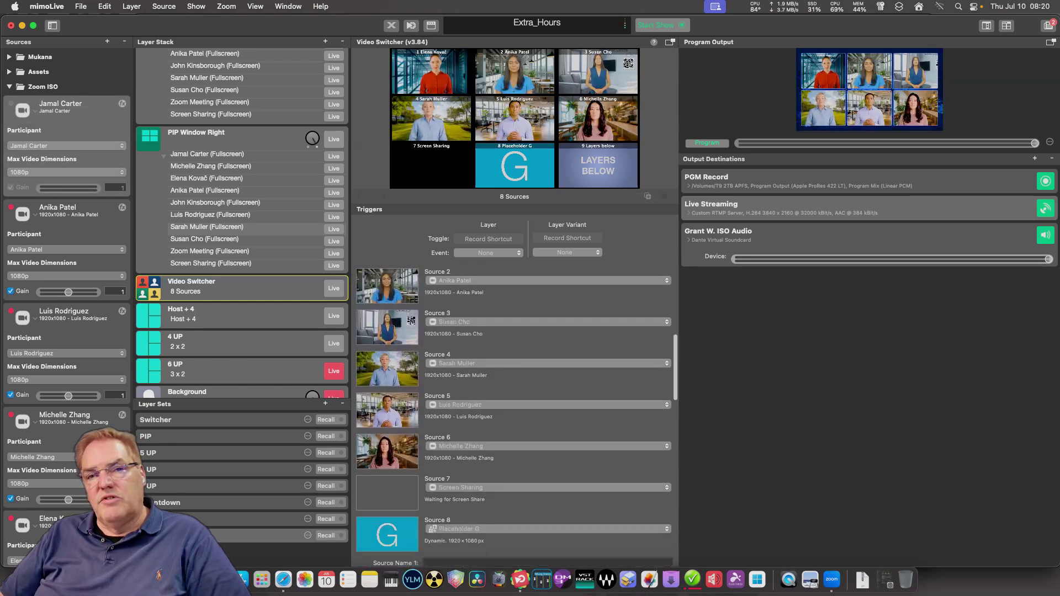
pyautogui.scroll(5, 515, 420)
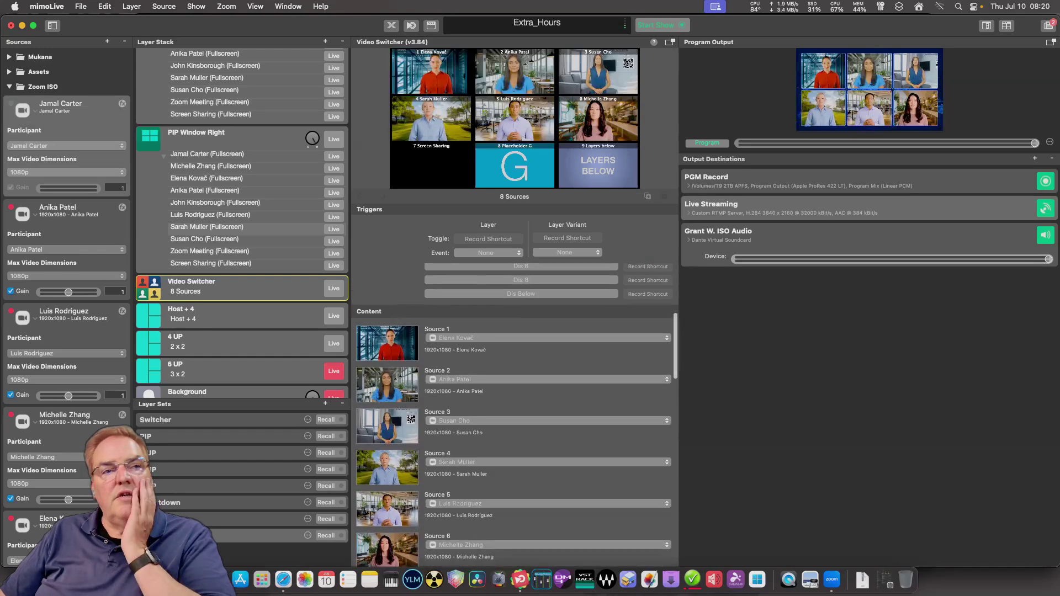
pyautogui.scroll(-1, 515, 419)
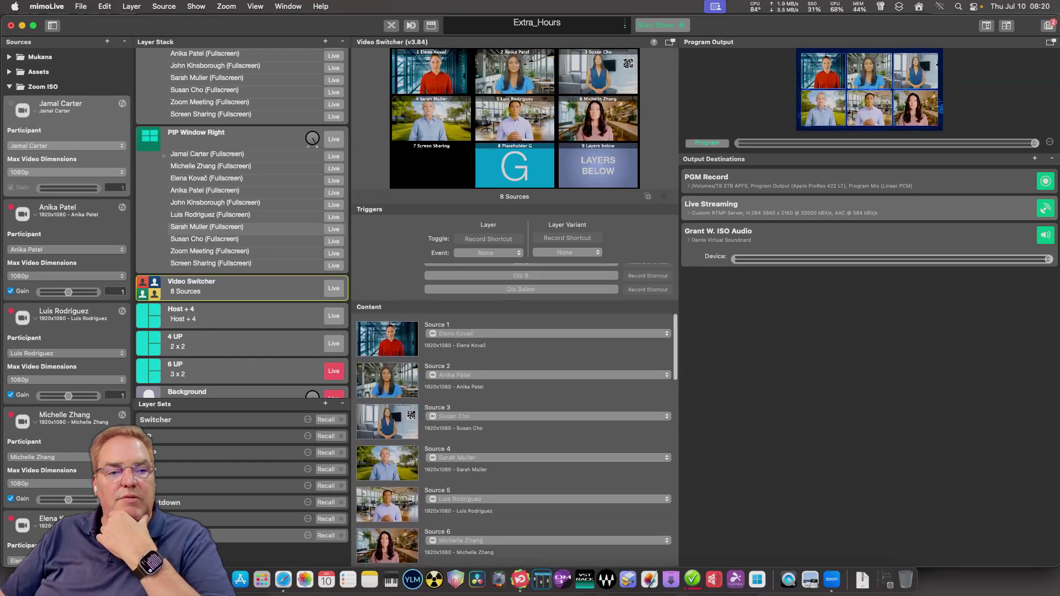
pyautogui.click(497, 325)
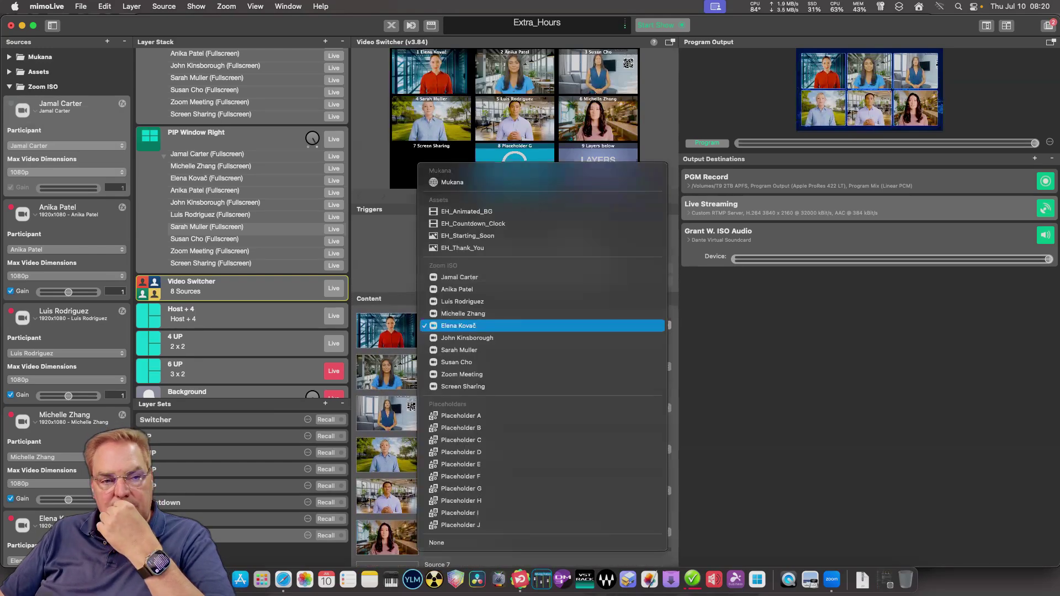
pyautogui.press('Up')
pyautogui.press('Up')
pyautogui.press('Up')
pyautogui.press('Up')
pyautogui.press('Return')
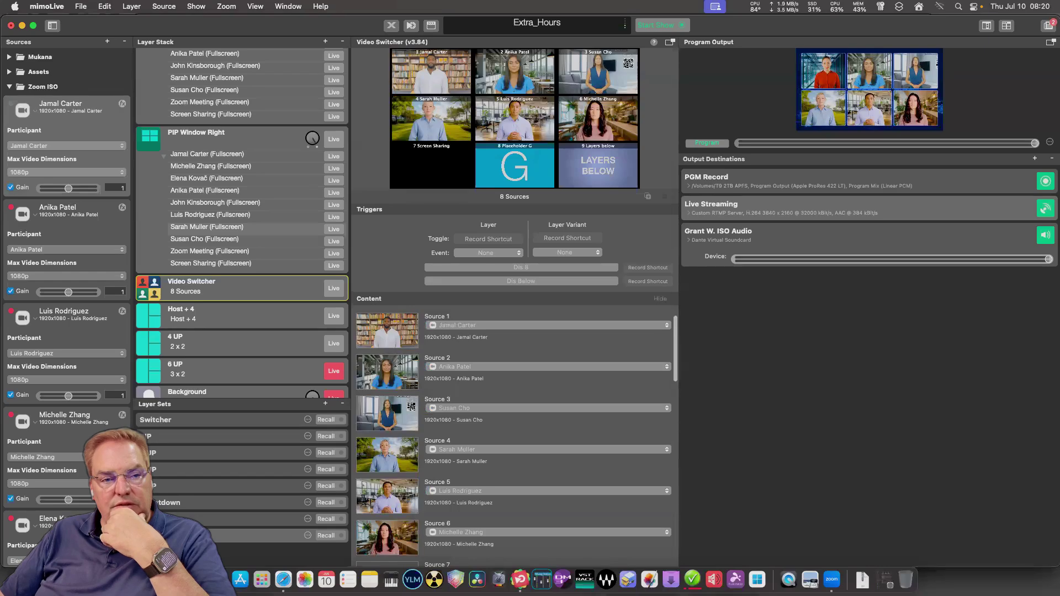
pyautogui.click(497, 367)
pyautogui.press('Up')
pyautogui.press('Down')
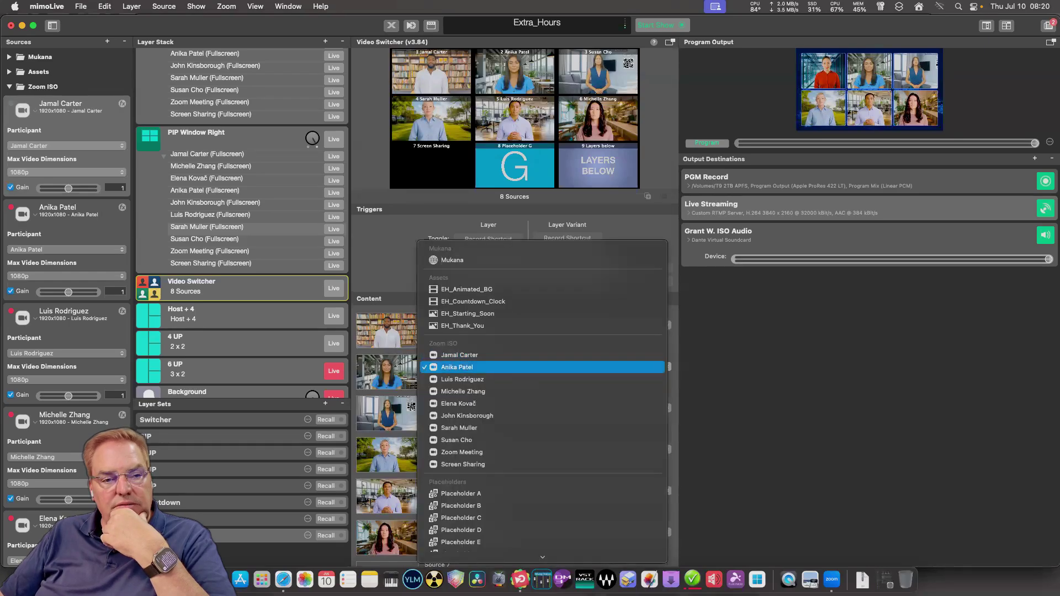
pyautogui.press('Return')
pyautogui.press('Tab')
pyautogui.press('space')
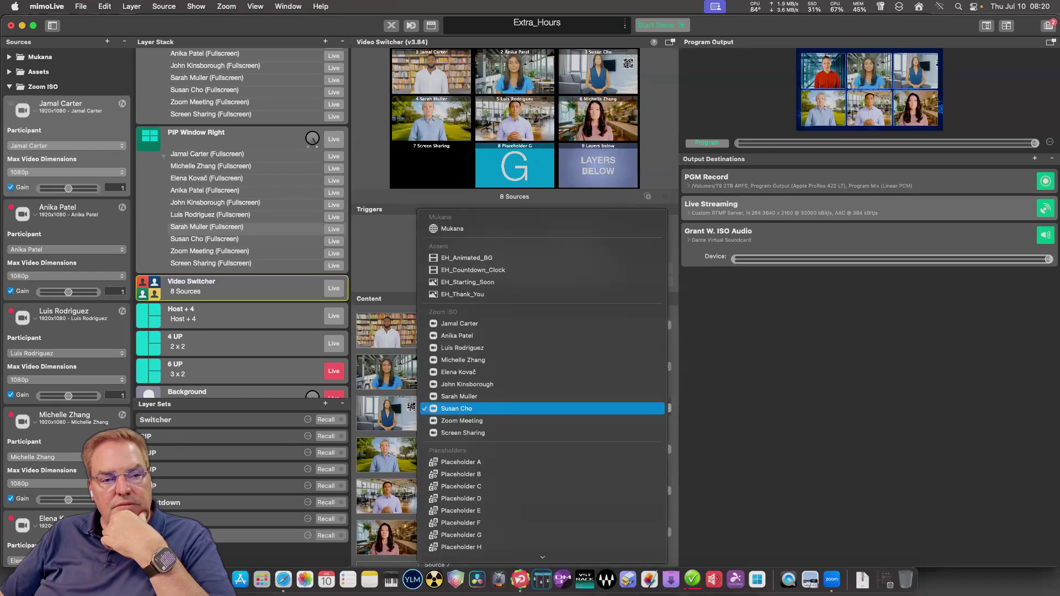
pyautogui.press('Up')
pyautogui.press('Up')
pyautogui.press('Up')
pyautogui.press('Up')
pyautogui.press('Up')
pyautogui.press('Return')
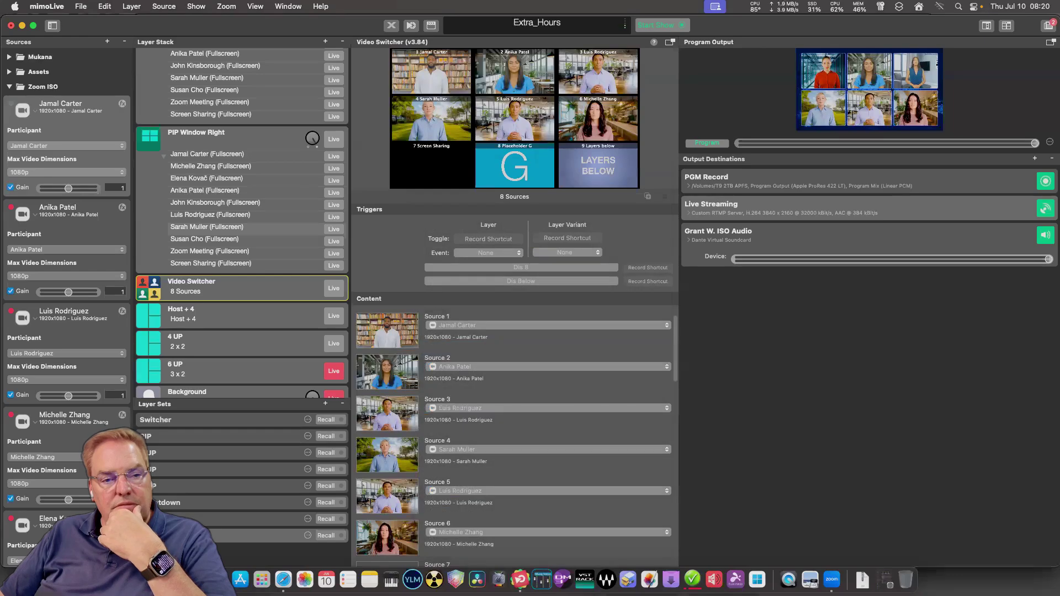
pyautogui.press('Tab')
pyautogui.press('space')
pyautogui.press('Up')
pyautogui.press('Up')
pyautogui.press('Up')
pyautogui.press('Return')
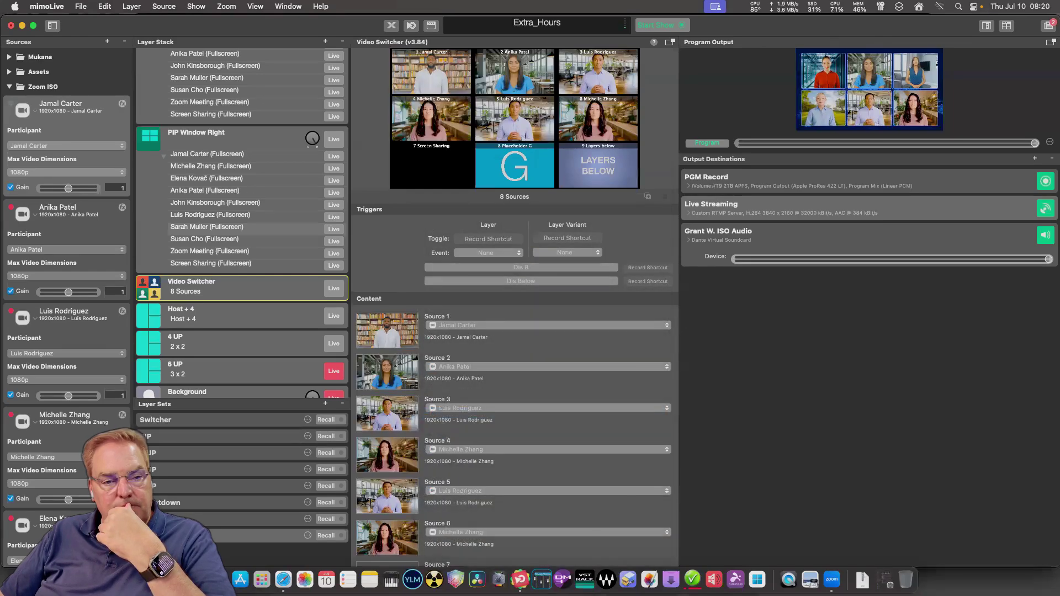
pyautogui.press('Tab')
pyautogui.press('space')
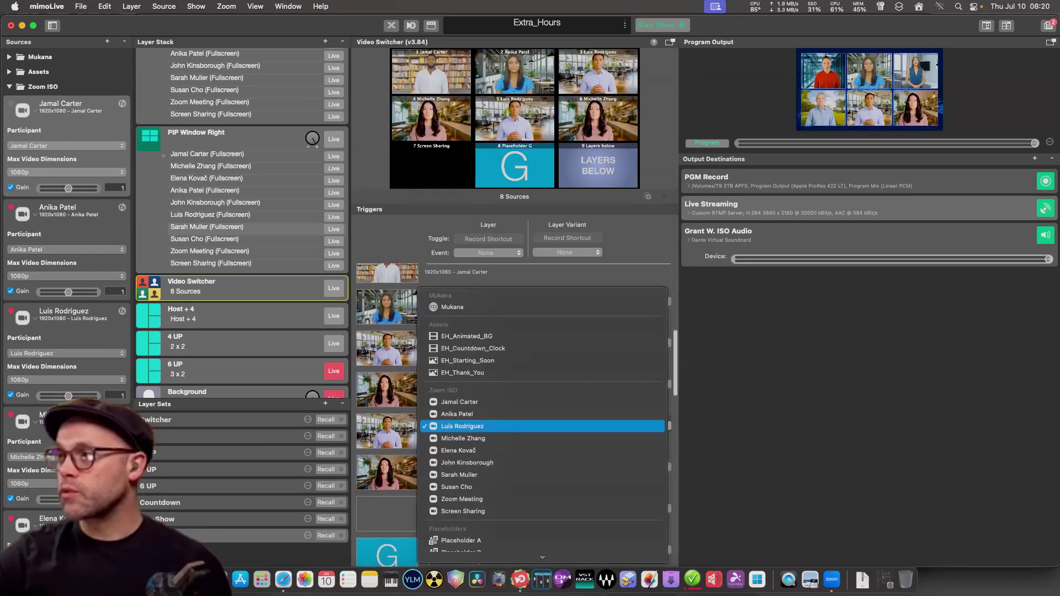
pyautogui.press('Down')
pyautogui.press('Up')
pyautogui.press('Return')
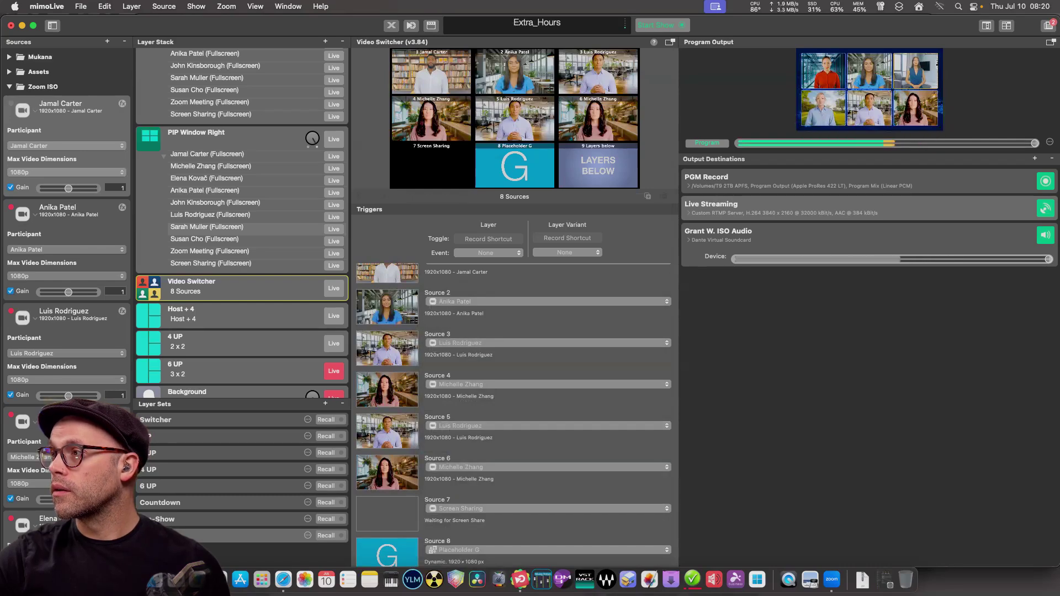
pyautogui.press('space')
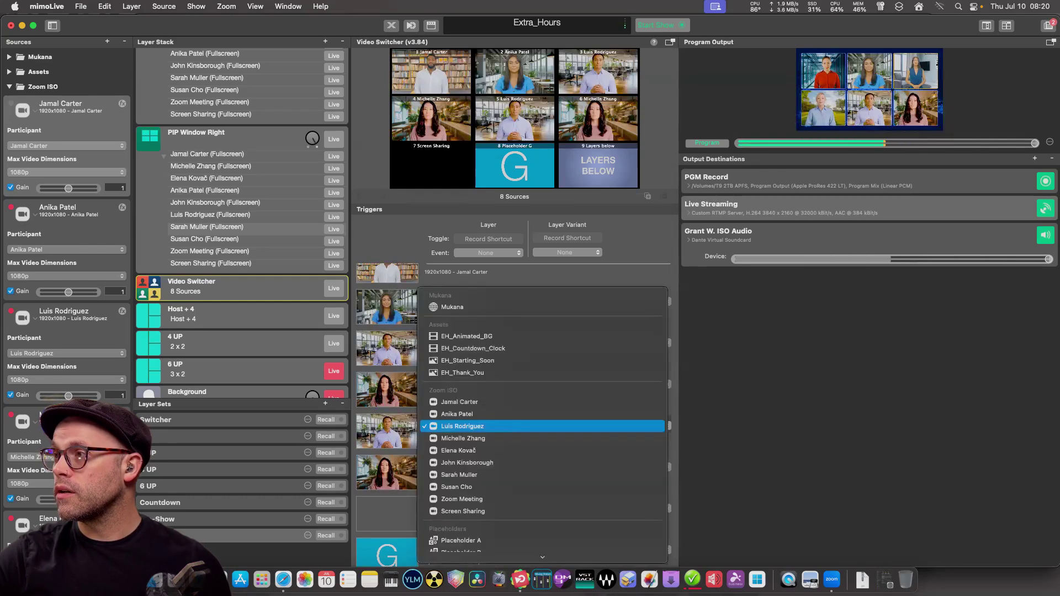
pyautogui.press('Return')
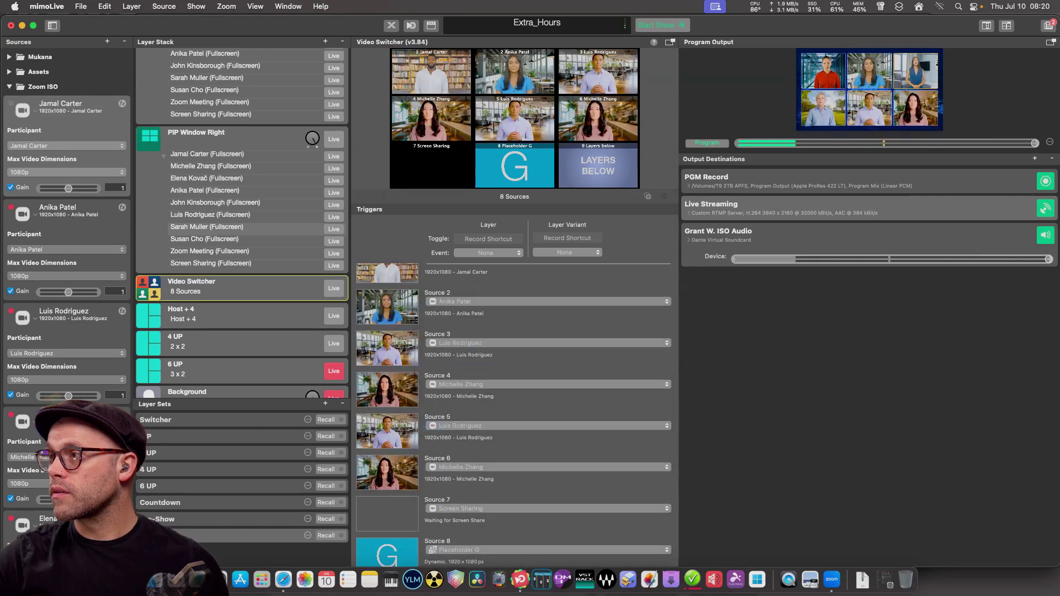
pyautogui.press('space')
pyautogui.press('Down')
pyautogui.press('Escape')
pyautogui.press('Tab')
pyautogui.press('space')
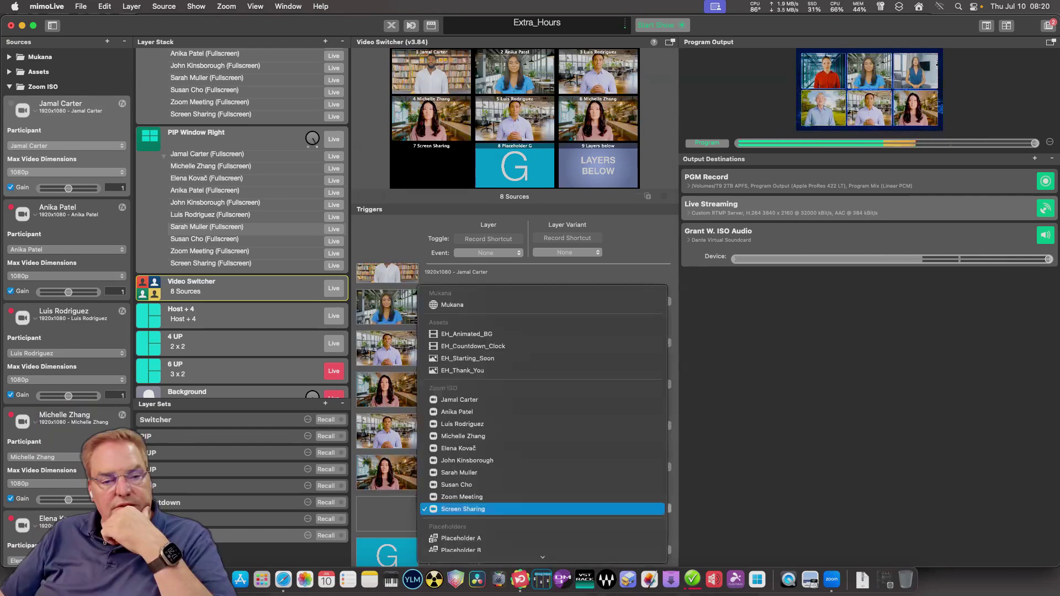
pyautogui.press('Escape')
pyautogui.scroll(-3, 517, 414)
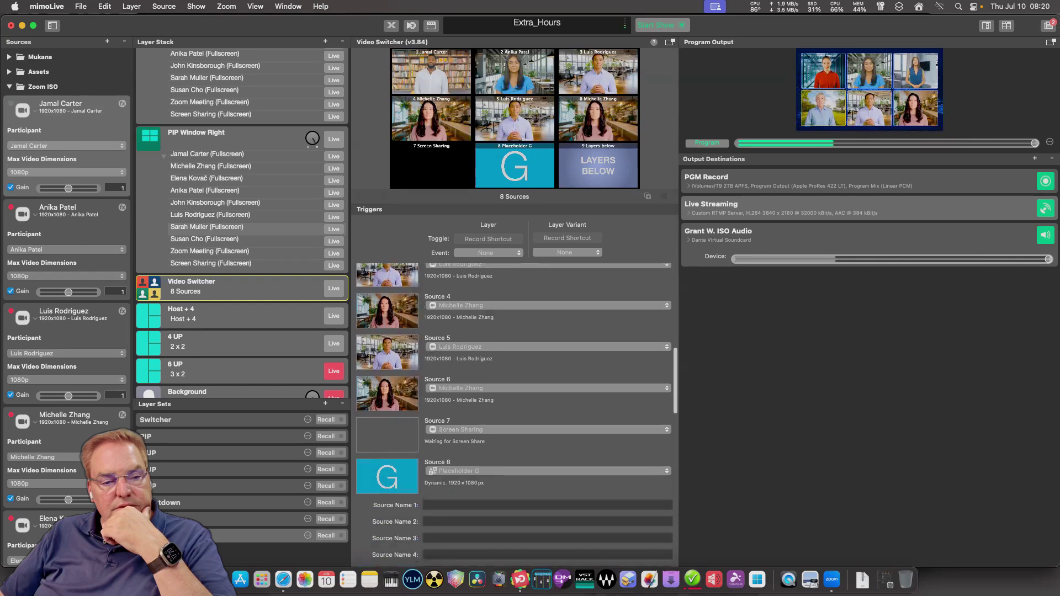
pyautogui.scroll(4, 515, 414)
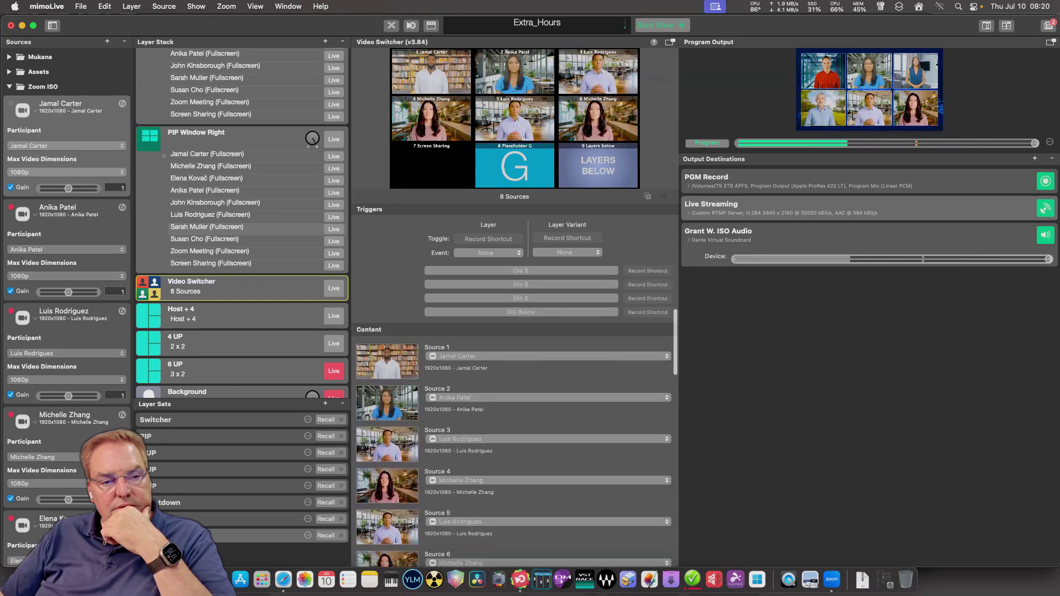
# Keep Source 4 and assign two different Zoom participants to Video Switcher Sources 5 and 6.
pyautogui.click(515, 418)
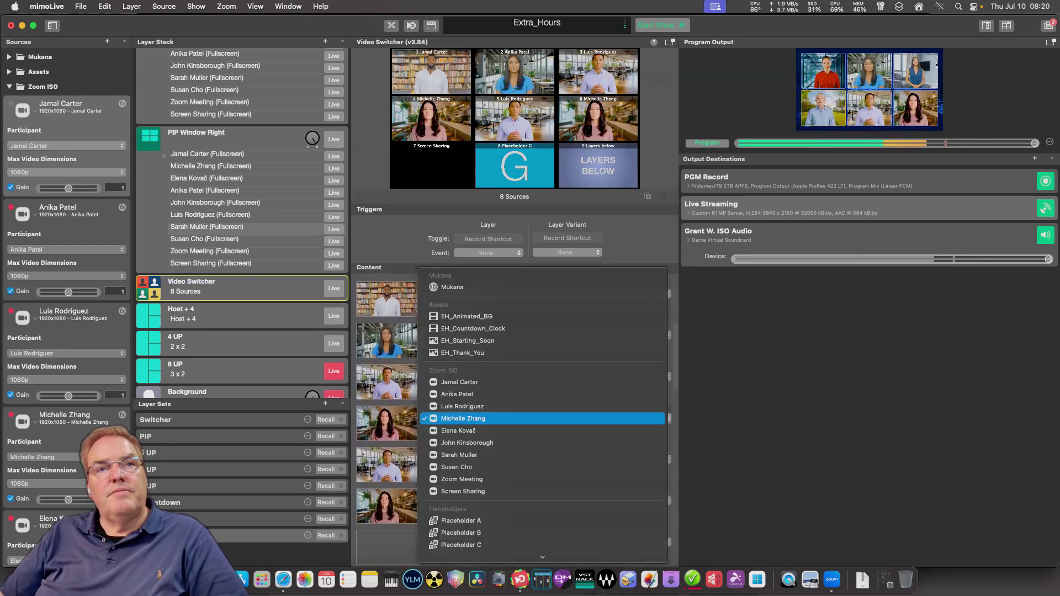
pyautogui.click(515, 418)
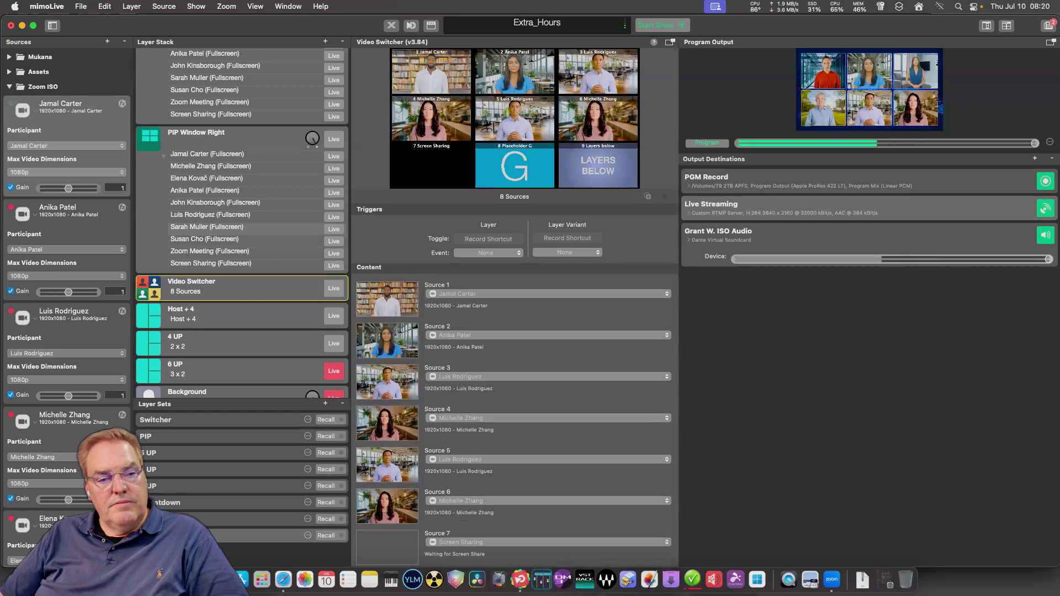
pyautogui.click(515, 460)
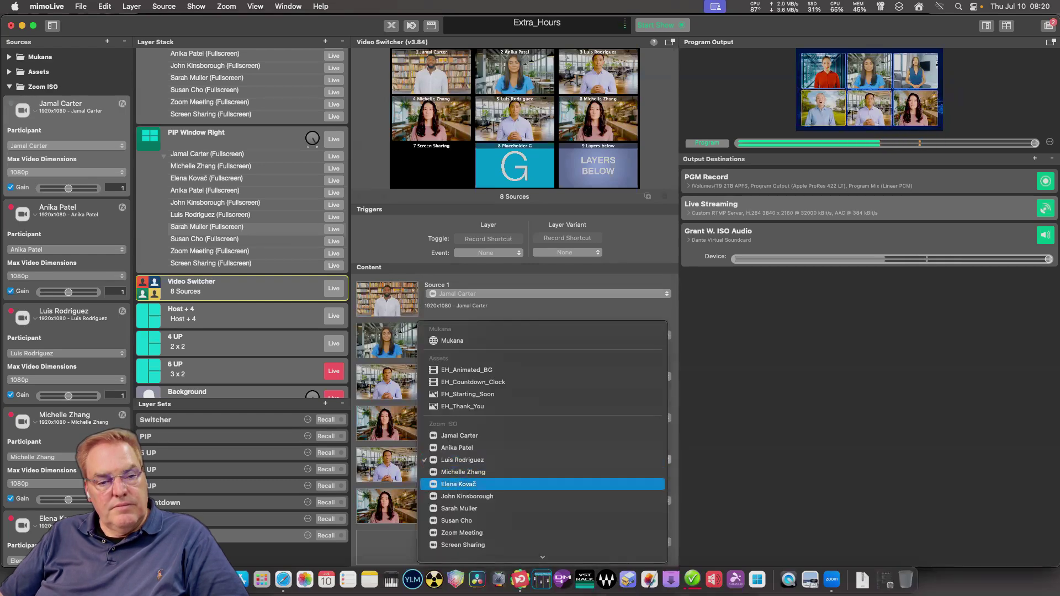
pyautogui.click(515, 484)
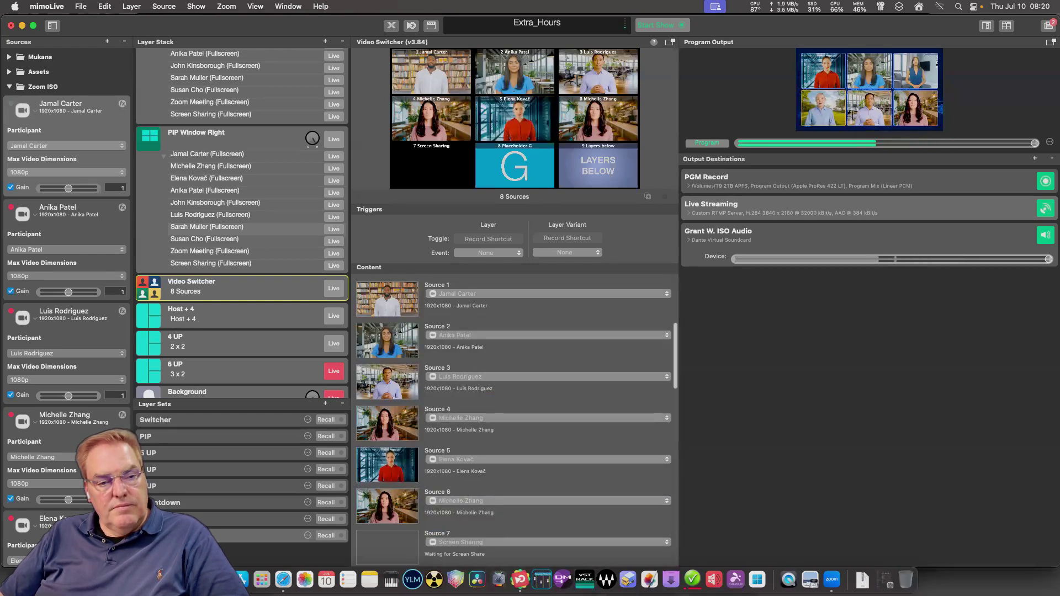
pyautogui.click(549, 500)
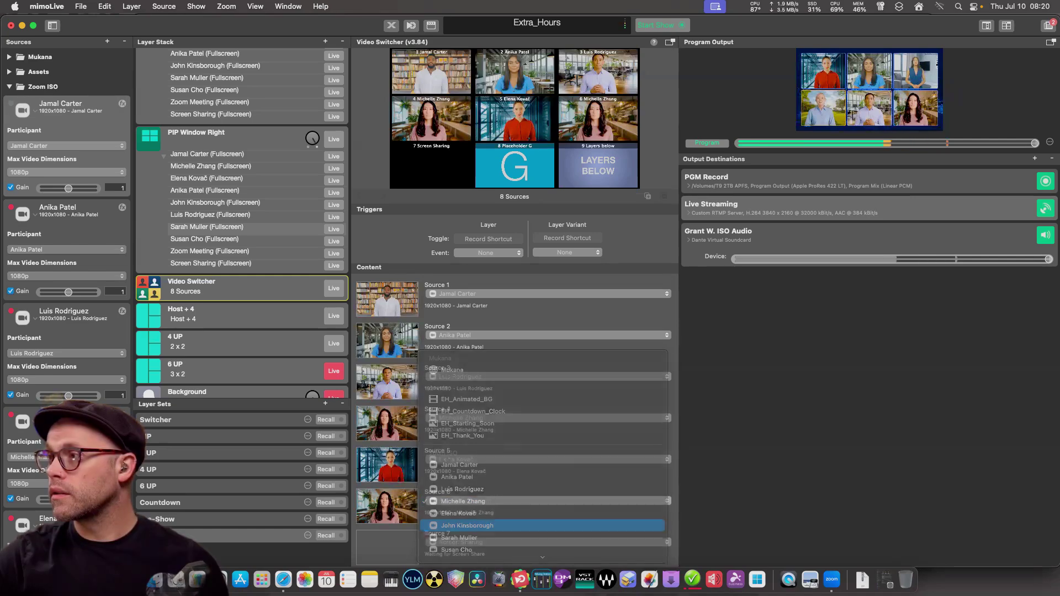
pyautogui.click(497, 526)
# Check that Video Switcher Source 7 stays on Screen Sharing without changing it.
pyautogui.scroll(-3, 513, 414)
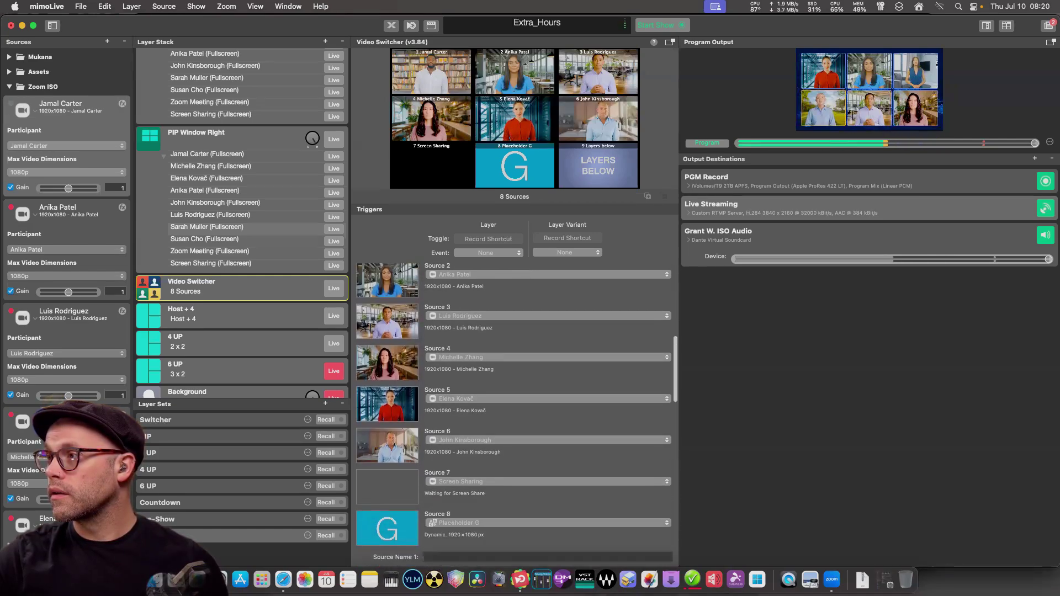
pyautogui.scroll(2, 513, 414)
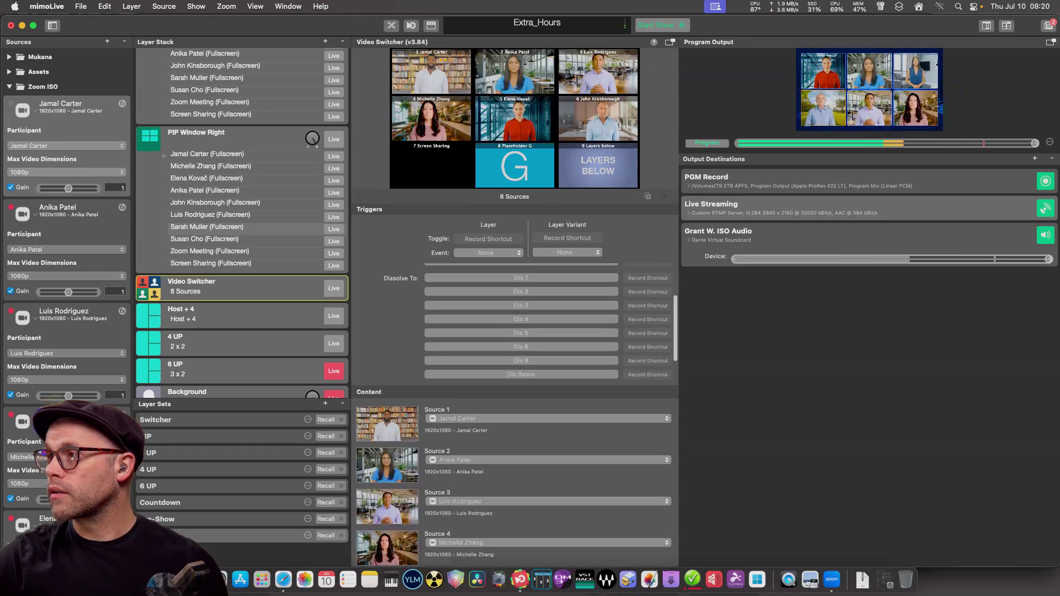
pyautogui.scroll(-3, 514, 414)
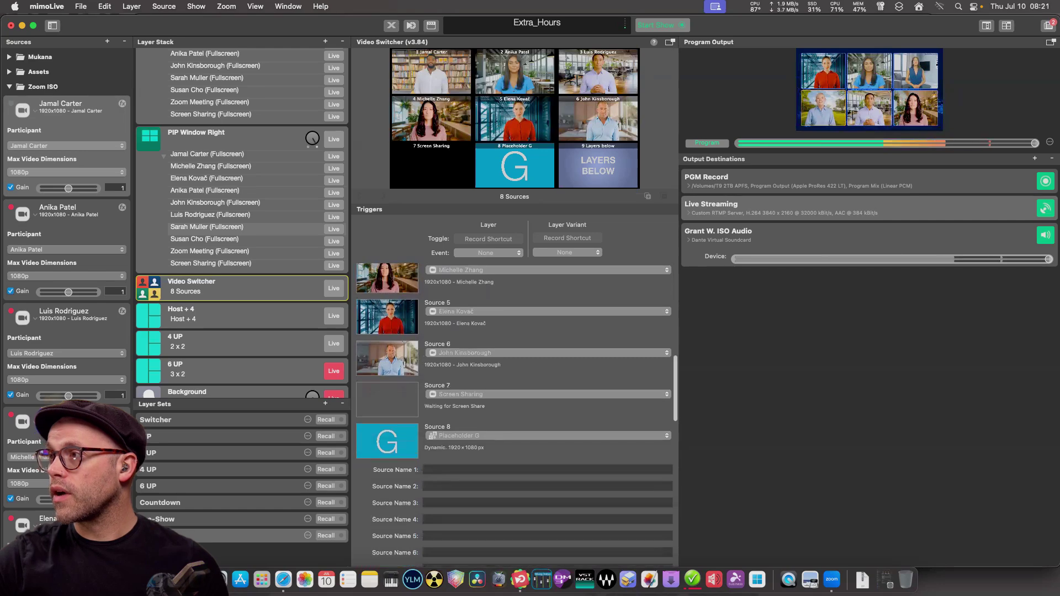
pyautogui.click(546, 417)
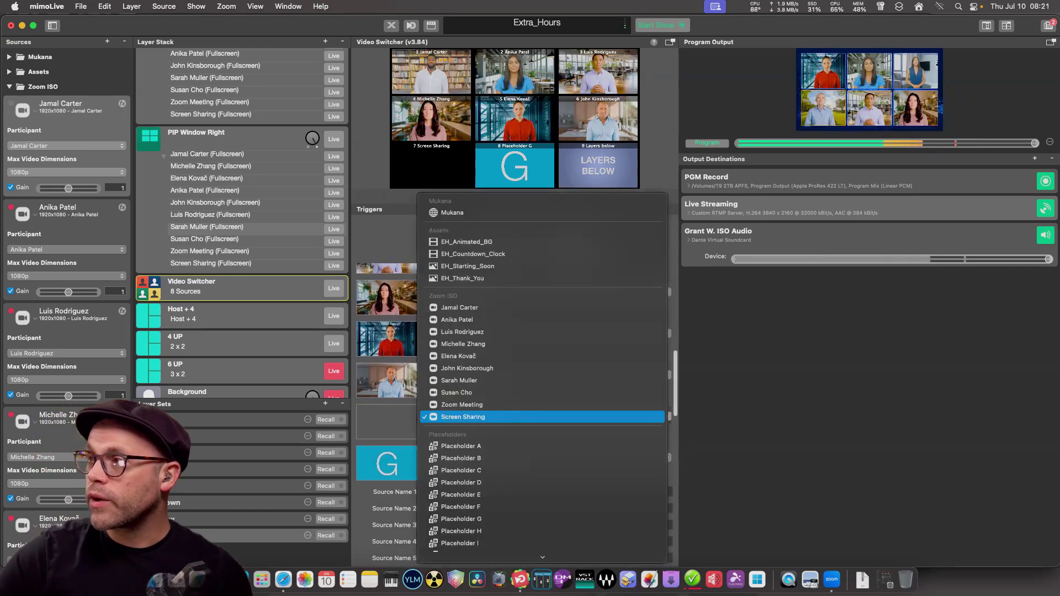
pyautogui.press('Escape')
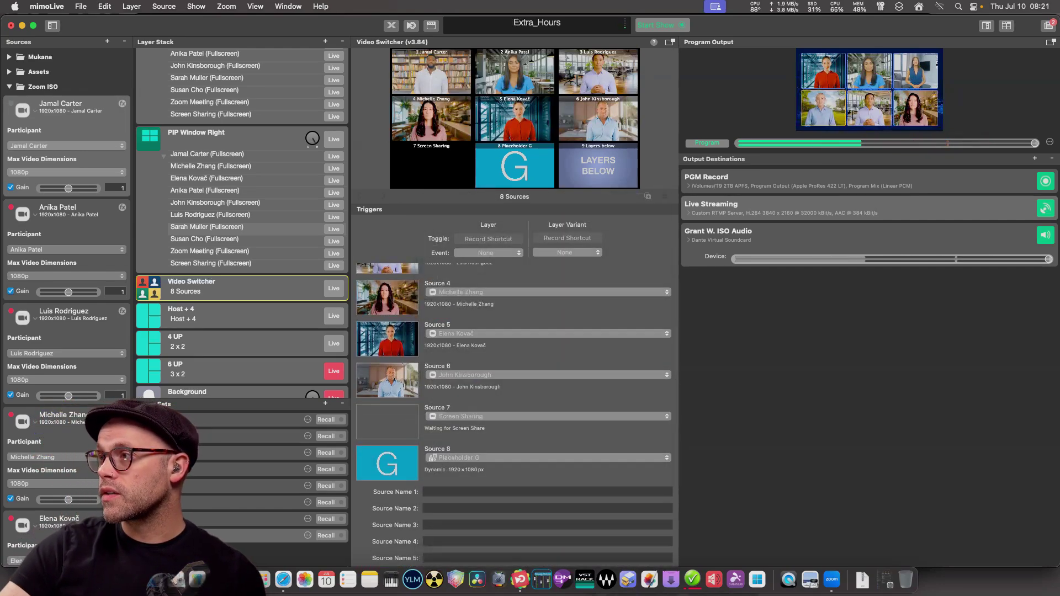
pyautogui.scroll(10, 513, 414)
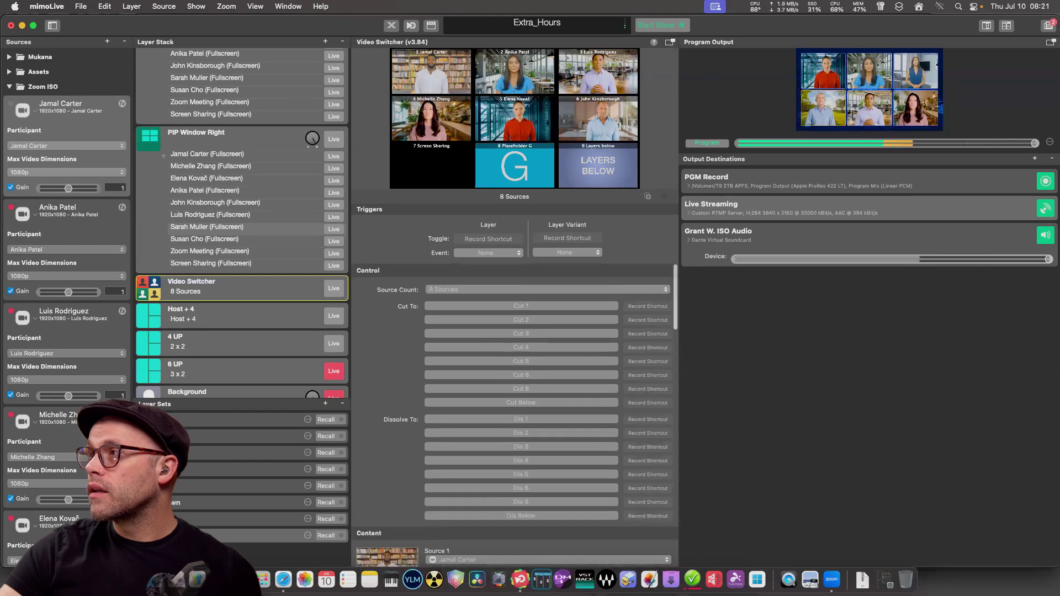
pyautogui.scroll(-10, 513, 414)
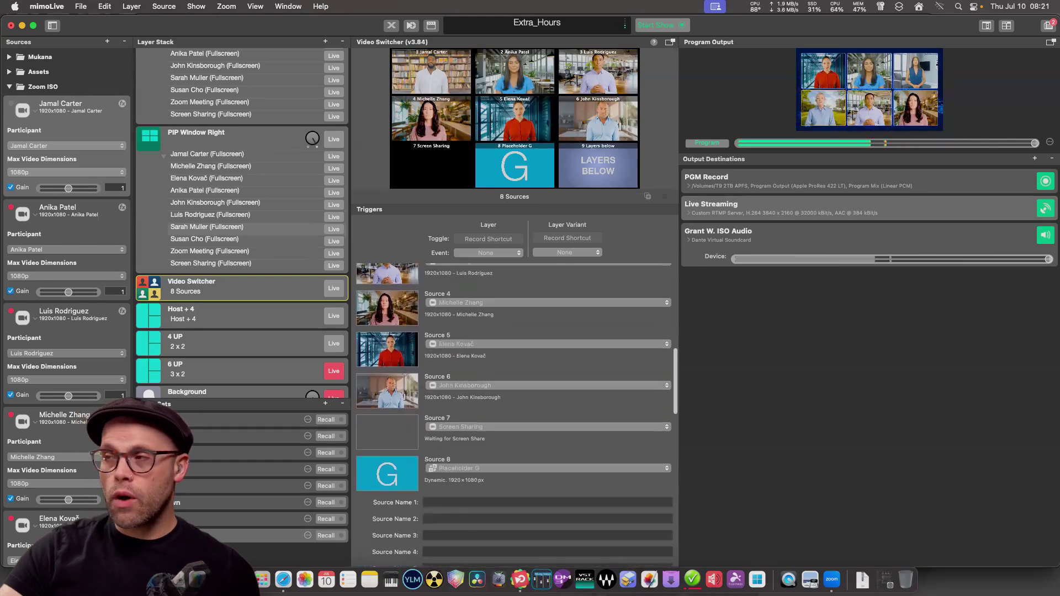
pyautogui.scroll(-2, 514, 414)
pyautogui.click(547, 401)
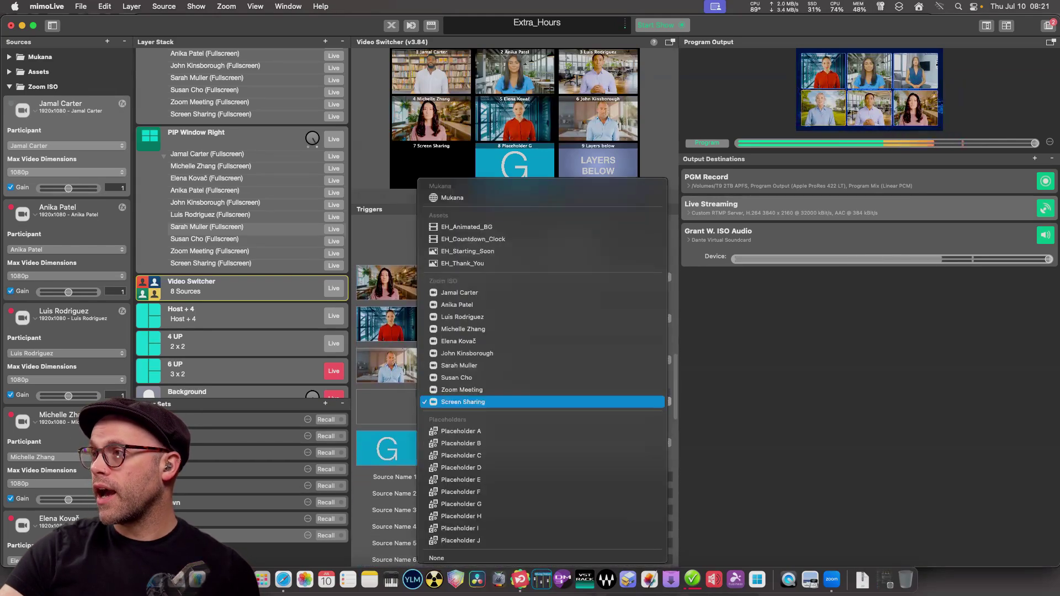
pyautogui.press('Escape')
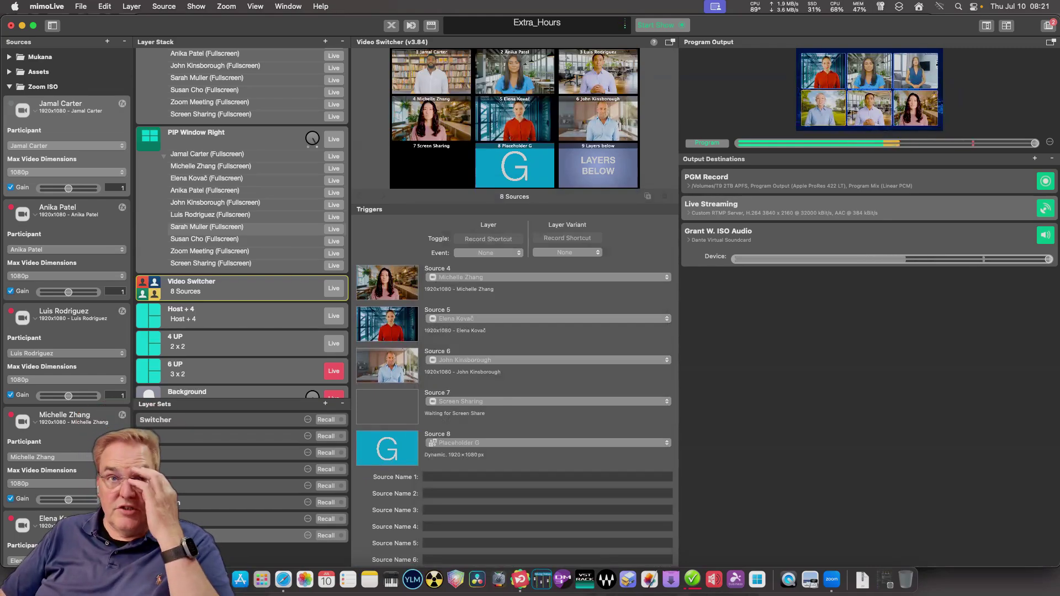
pyautogui.scroll(5, 513, 414)
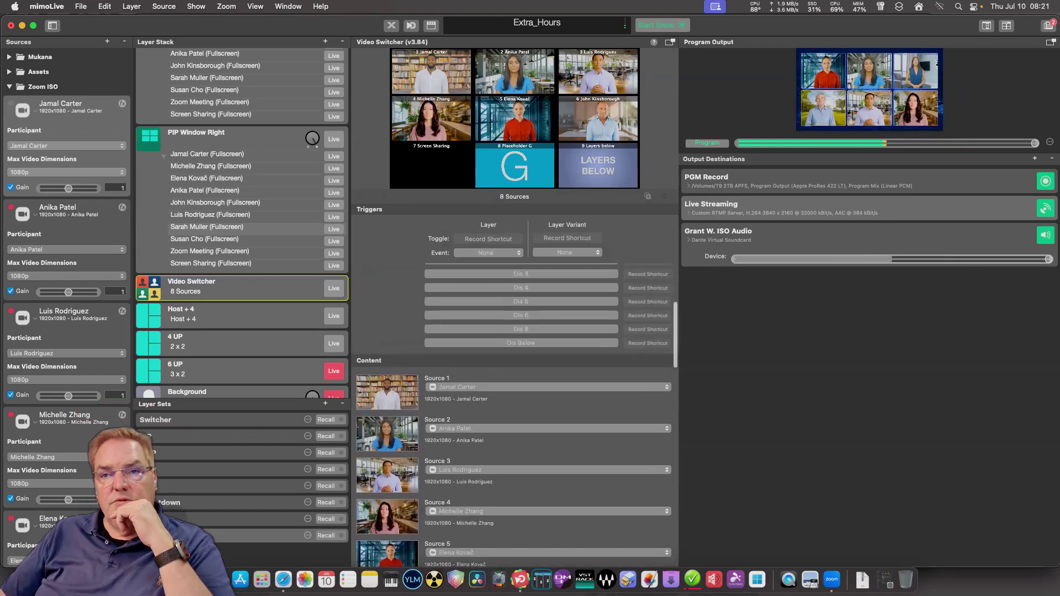
pyautogui.scroll(-5, 513, 414)
pyautogui.scroll(4, 514, 414)
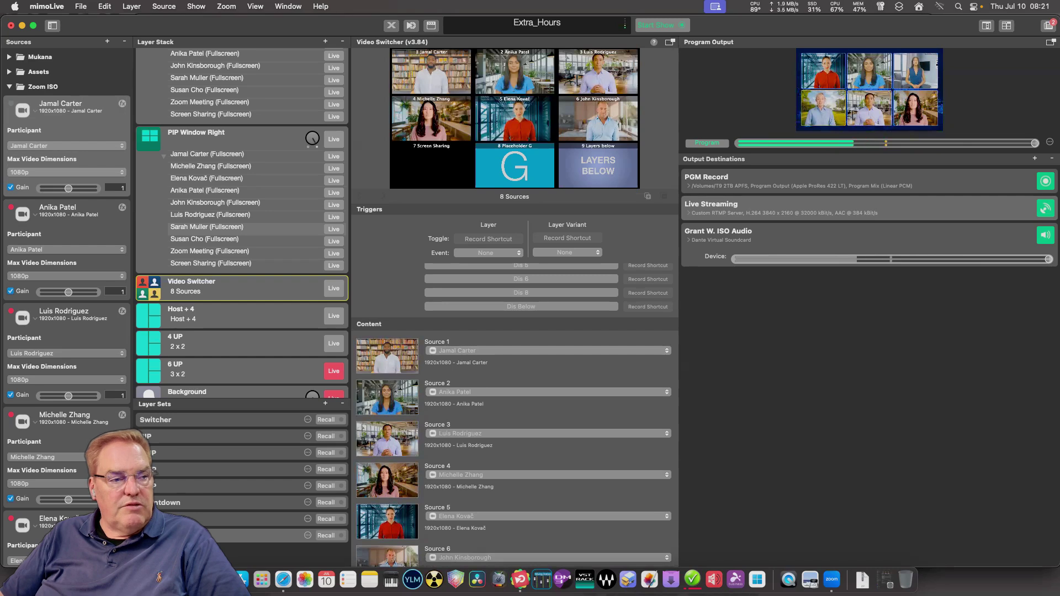
# Compare the PIP Window Left and Right settings, ending on Left with its fullscreen participant variant.
pyautogui.scroll(5, 241, 221)
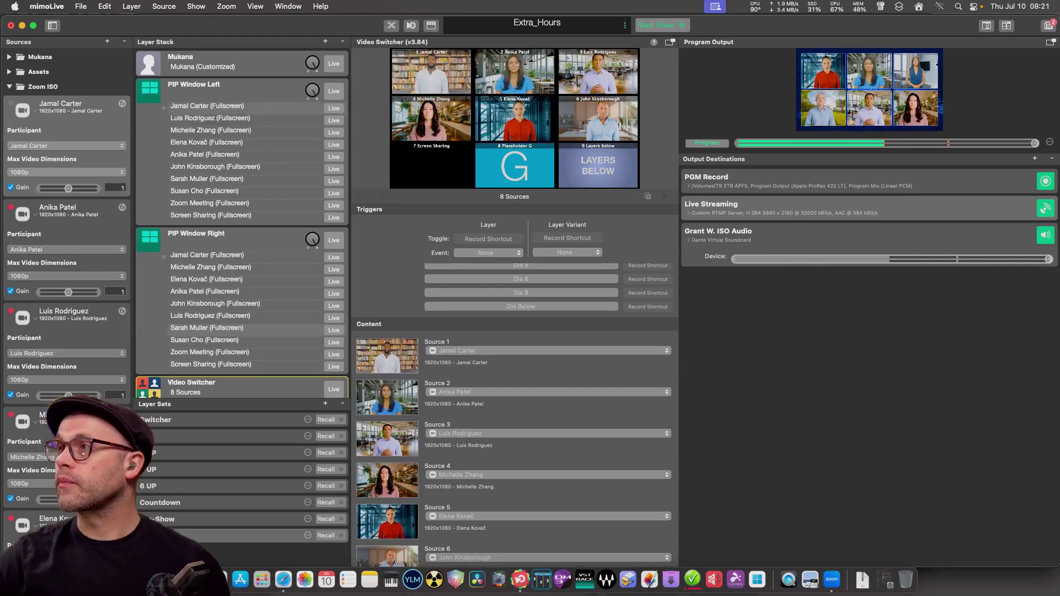
pyautogui.click(221, 89)
pyautogui.click(196, 233)
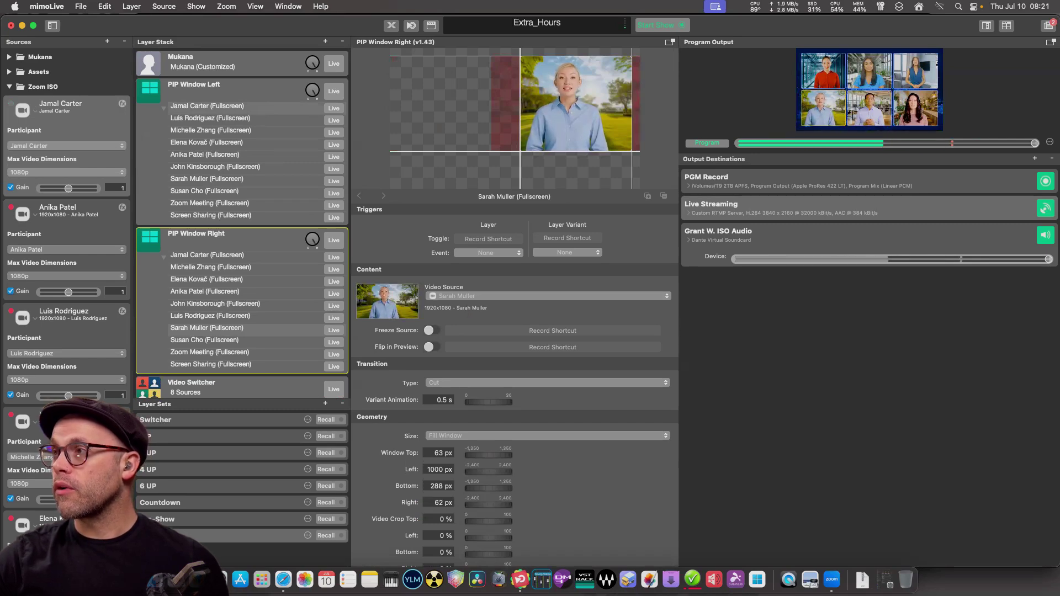
pyautogui.click(221, 88)
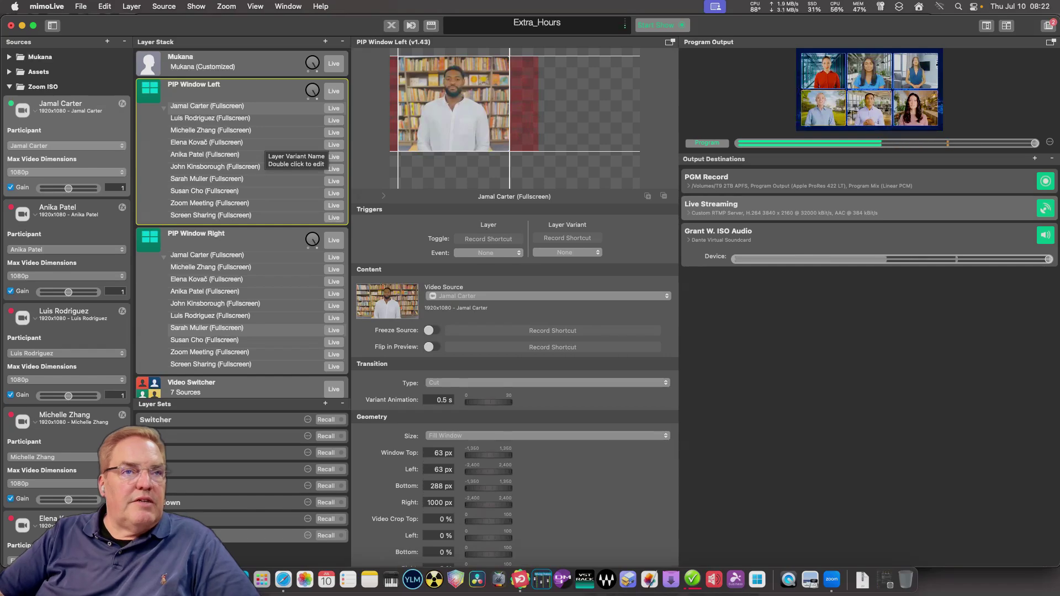
# Switch back and forth between the 4 UP and 6 UP layout settings to compare them.
pyautogui.scroll(-5, 261, 150)
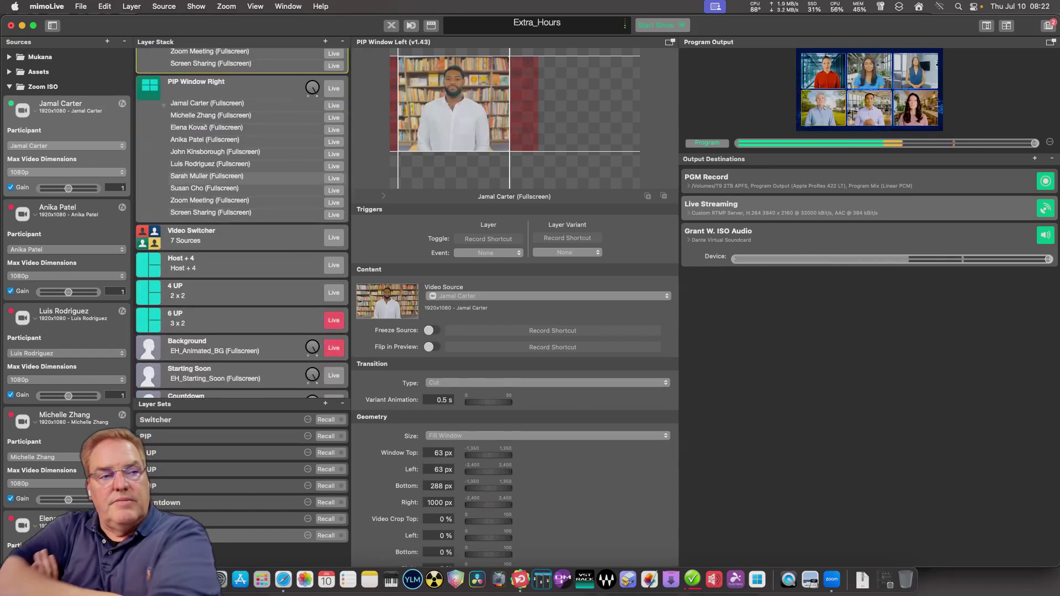
pyautogui.scroll(2, 243, 221)
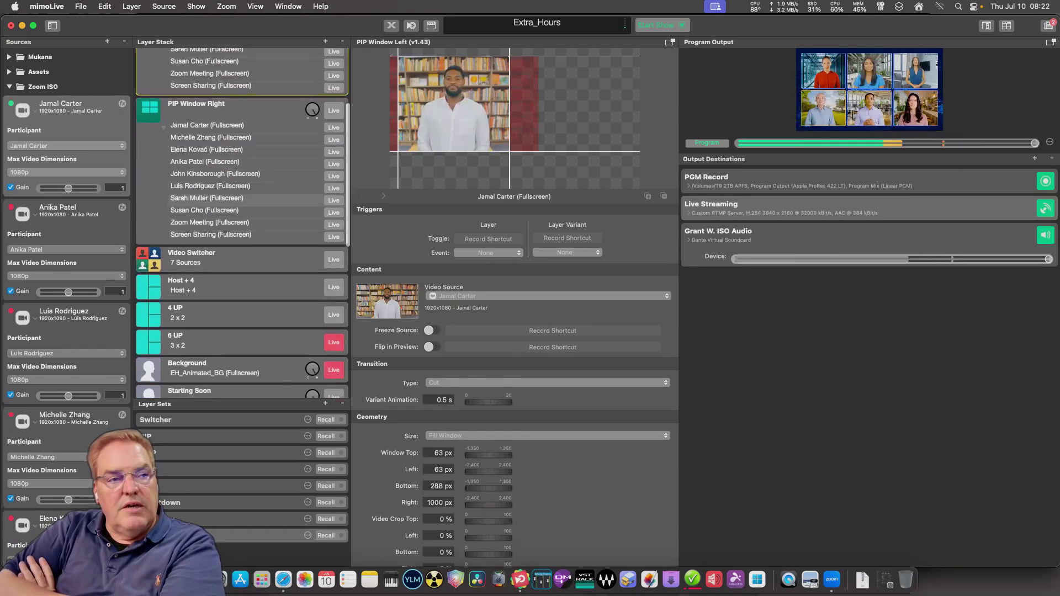
pyautogui.click(232, 315)
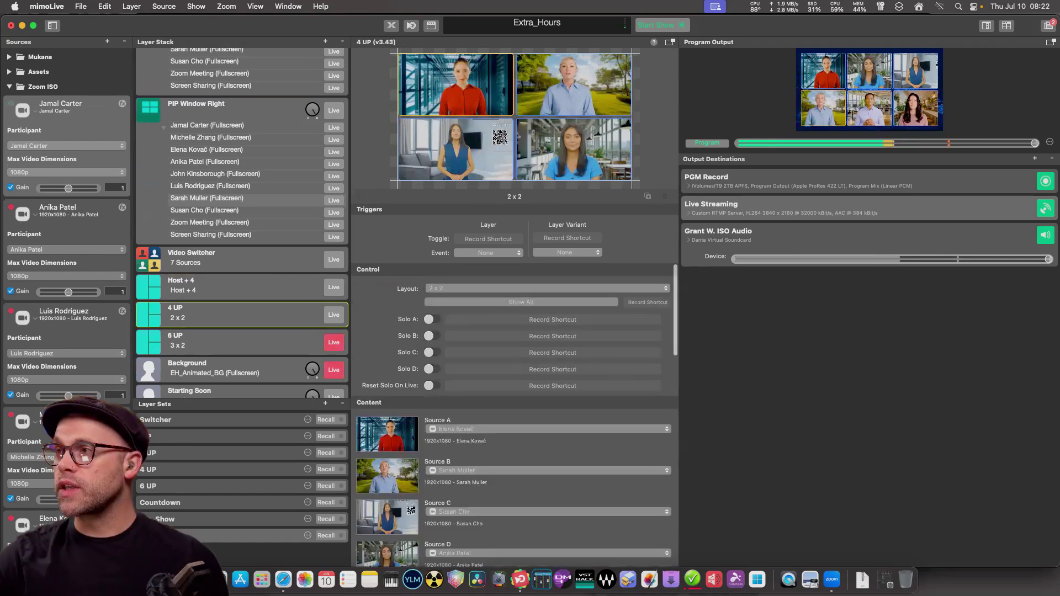
pyautogui.click(232, 342)
pyautogui.click(232, 315)
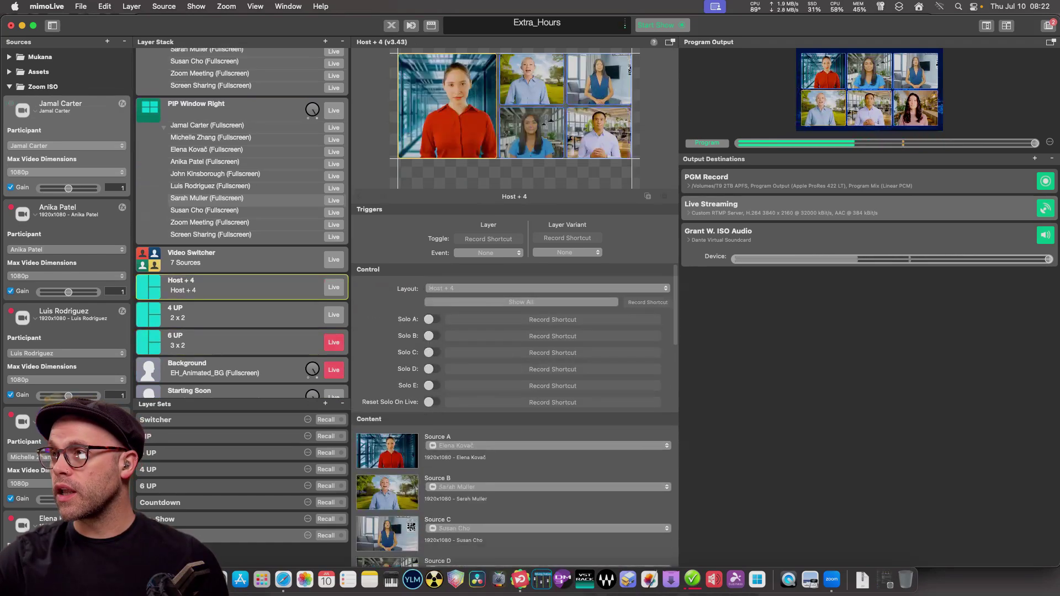
pyautogui.click(232, 342)
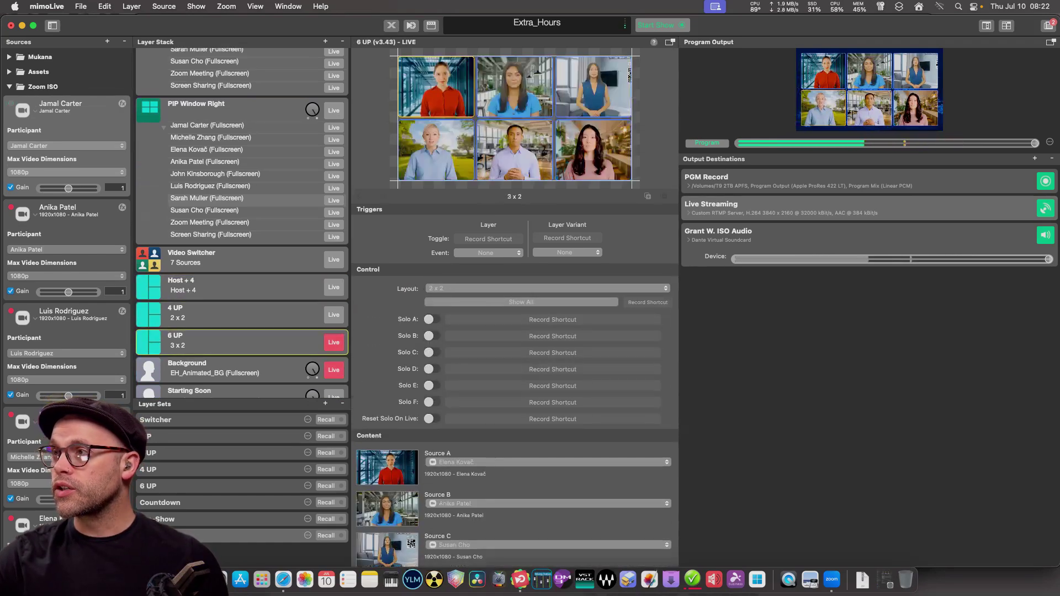
pyautogui.click(231, 314)
pyautogui.click(231, 342)
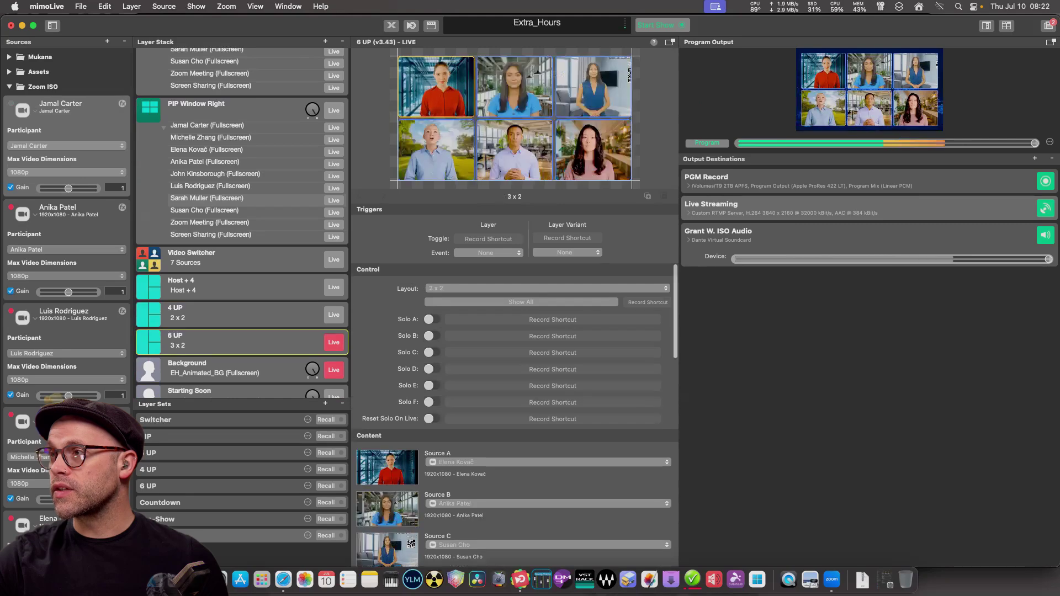
pyautogui.click(232, 315)
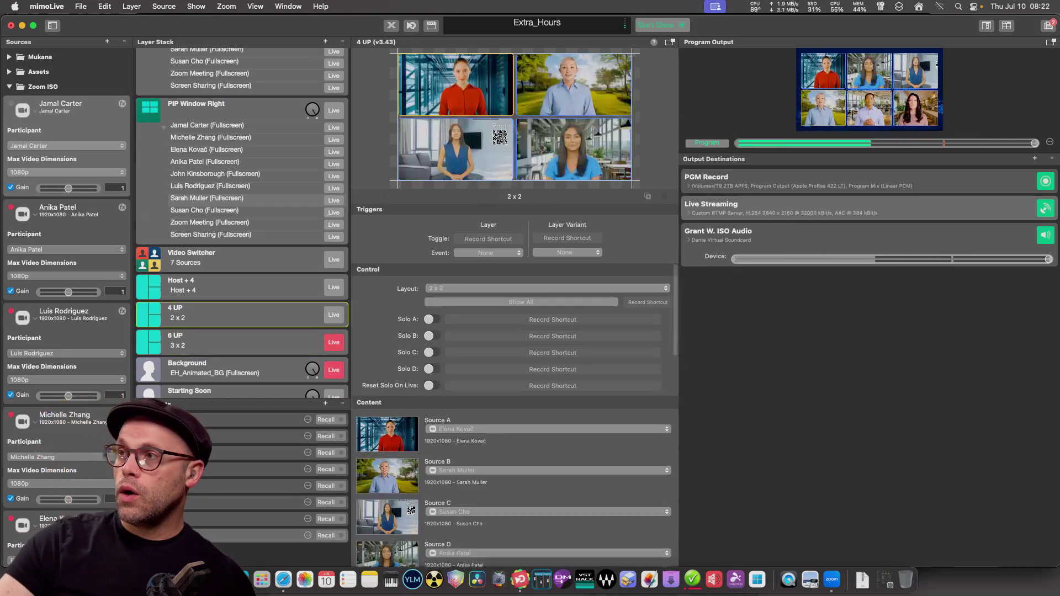
# View the Host + 4 layout, return to 4 UP, and bring forward the Extra Hours surface in Safari.
pyautogui.click(231, 287)
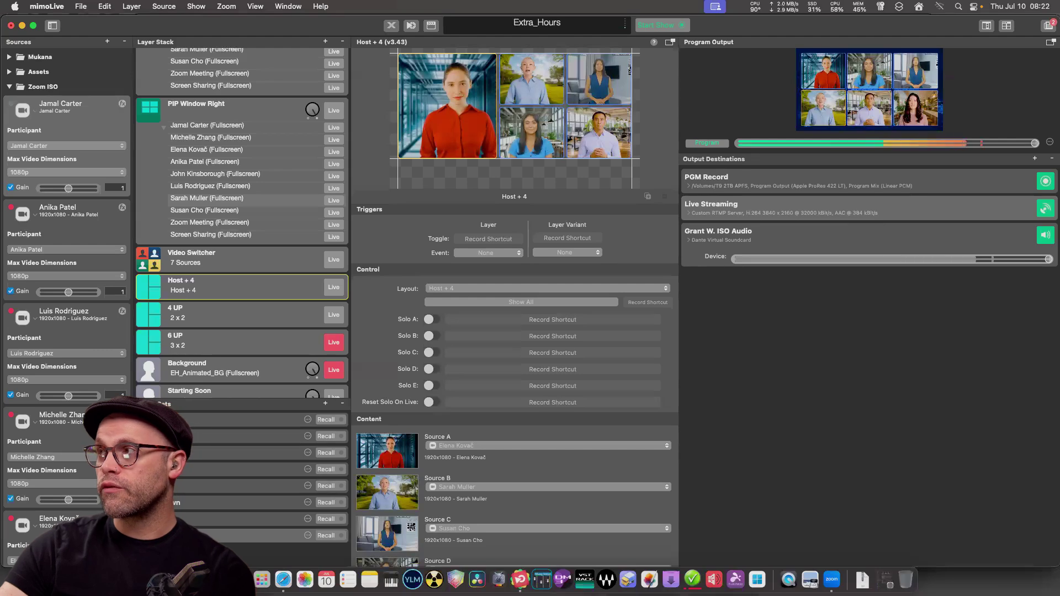
pyautogui.press('Down')
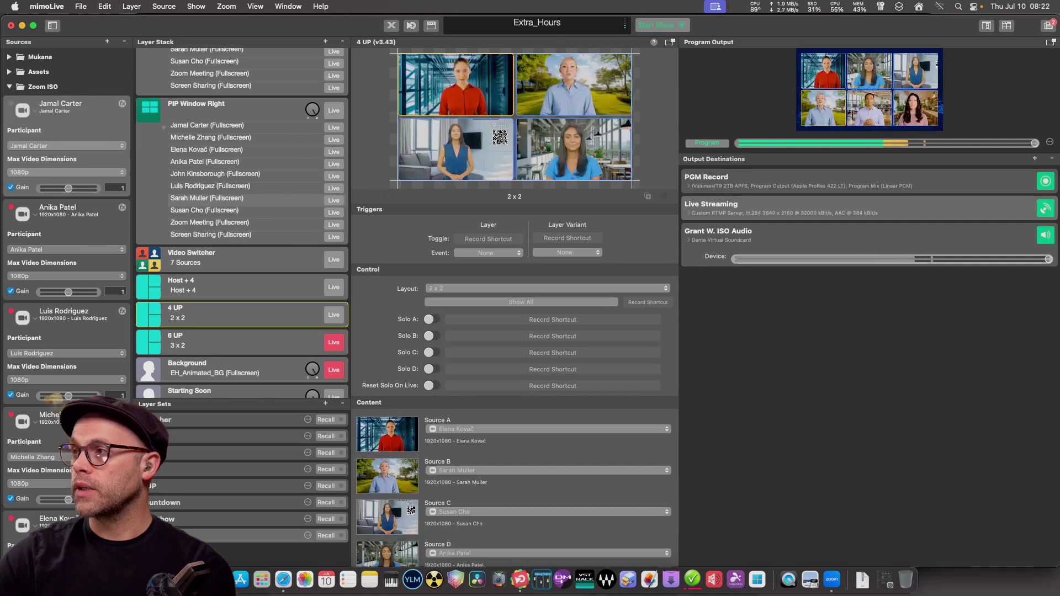
pyautogui.scroll(5, 242, 221)
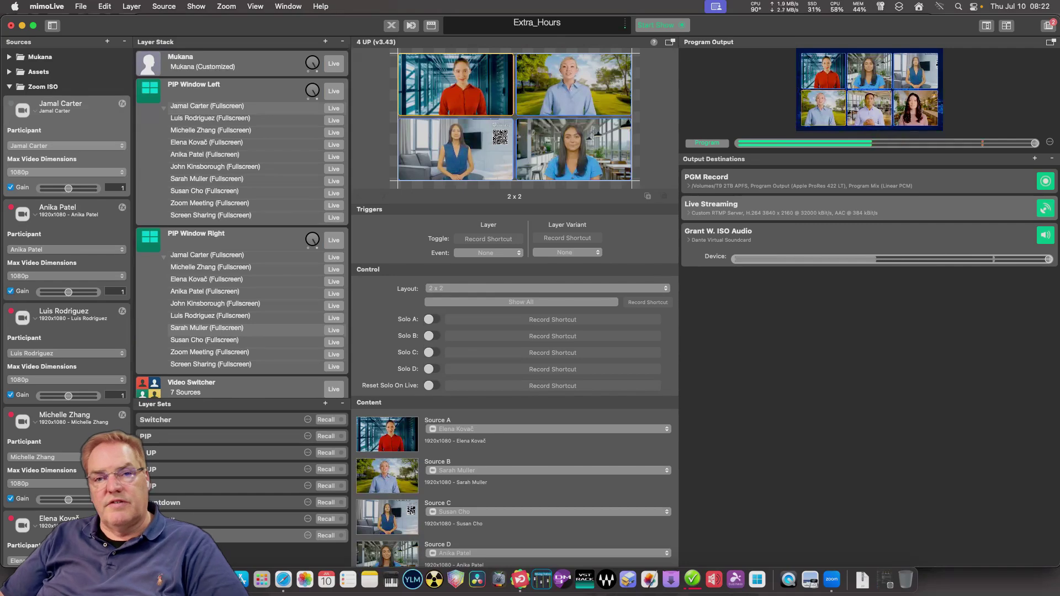
pyautogui.click(283, 579)
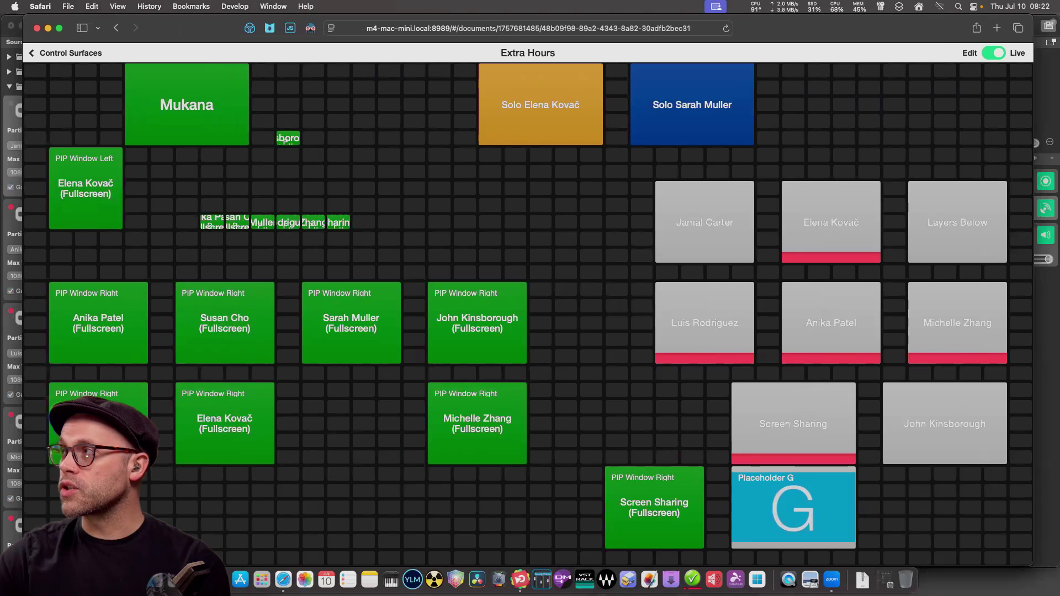
# Toggle the Extra Hours surface's Edit/Live switch until it is in live operation.
pyautogui.click(993, 53)
pyautogui.click(993, 53)
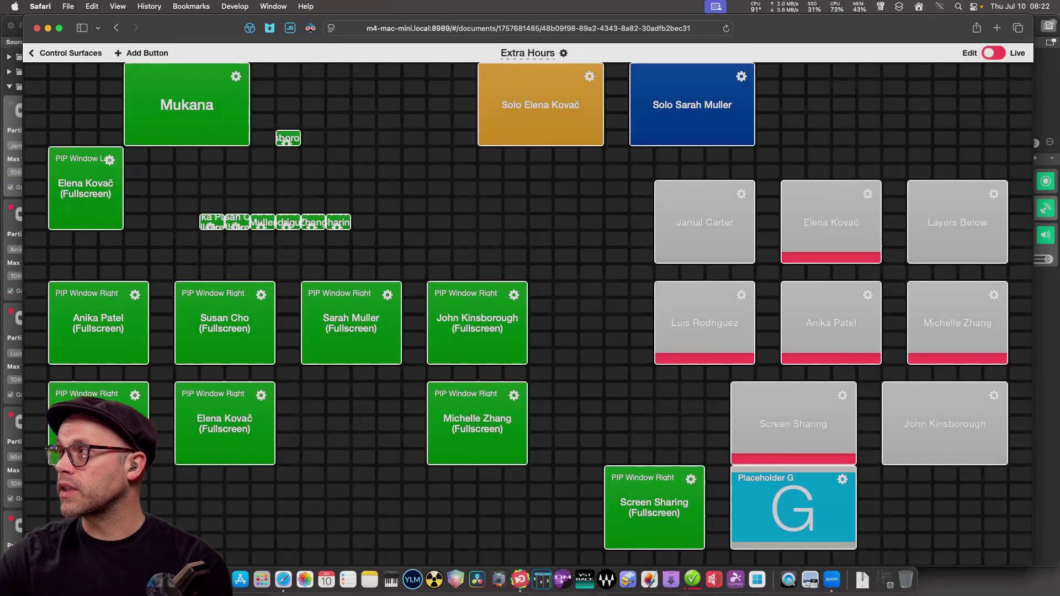
pyautogui.click(993, 53)
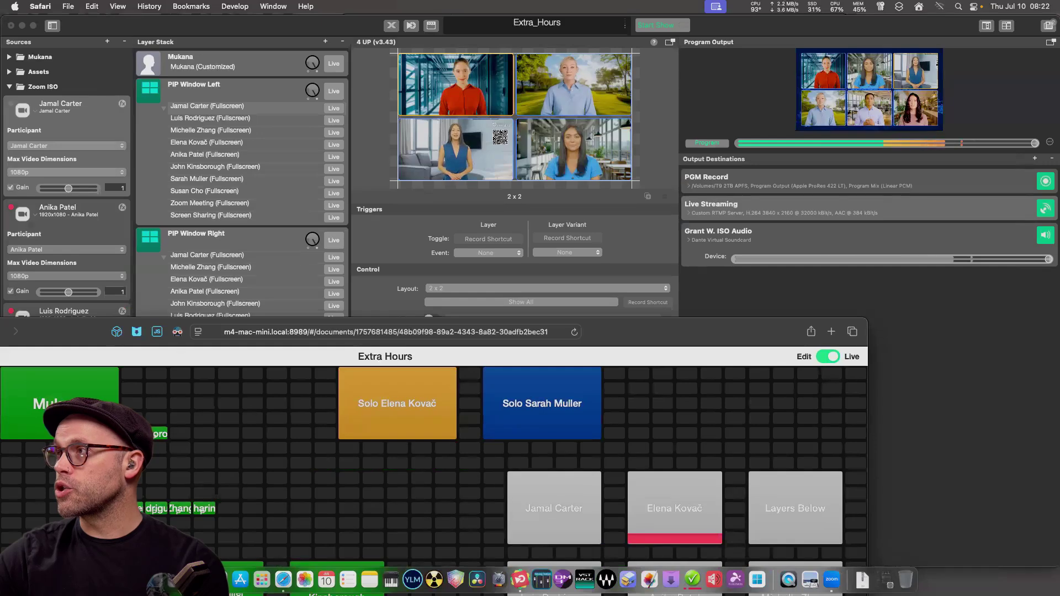
# Show the Video Switcher layer's eight-source settings in mimoLive, then return to the control surface.
pyautogui.press('super+Tab')
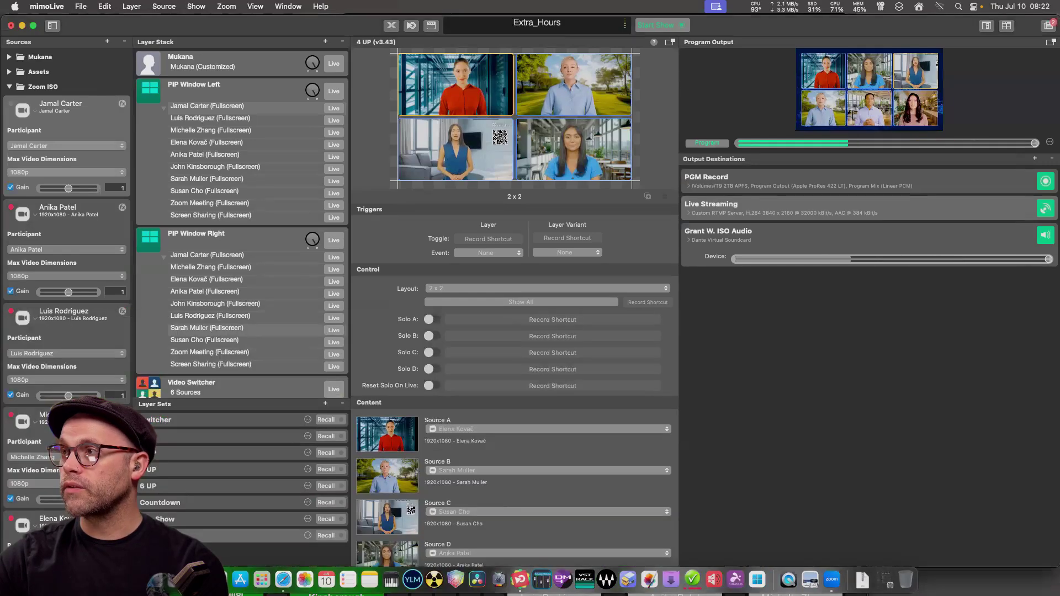
pyautogui.click(232, 388)
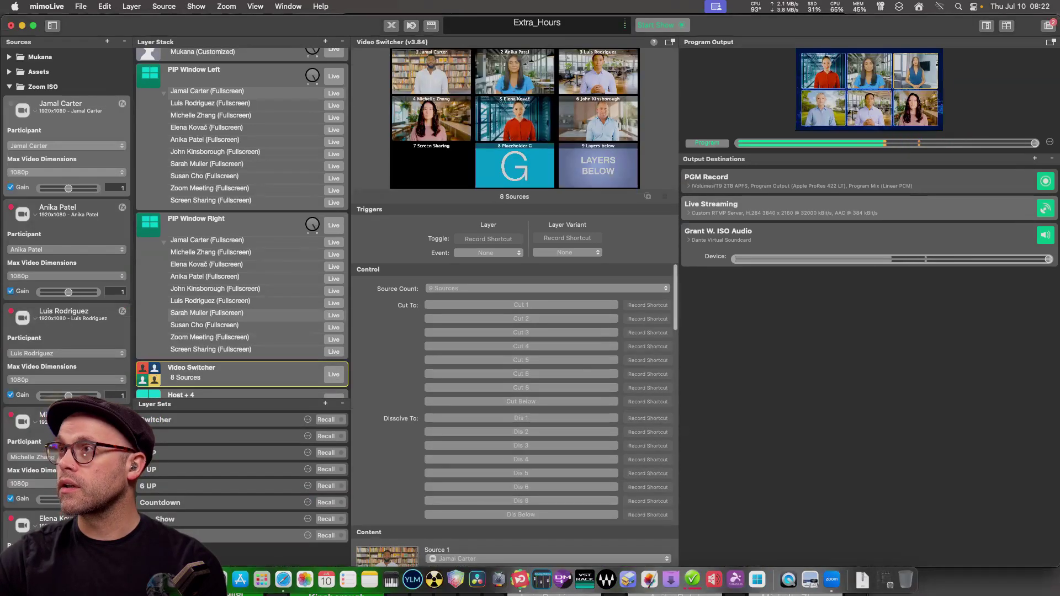
pyautogui.press('super+Tab')
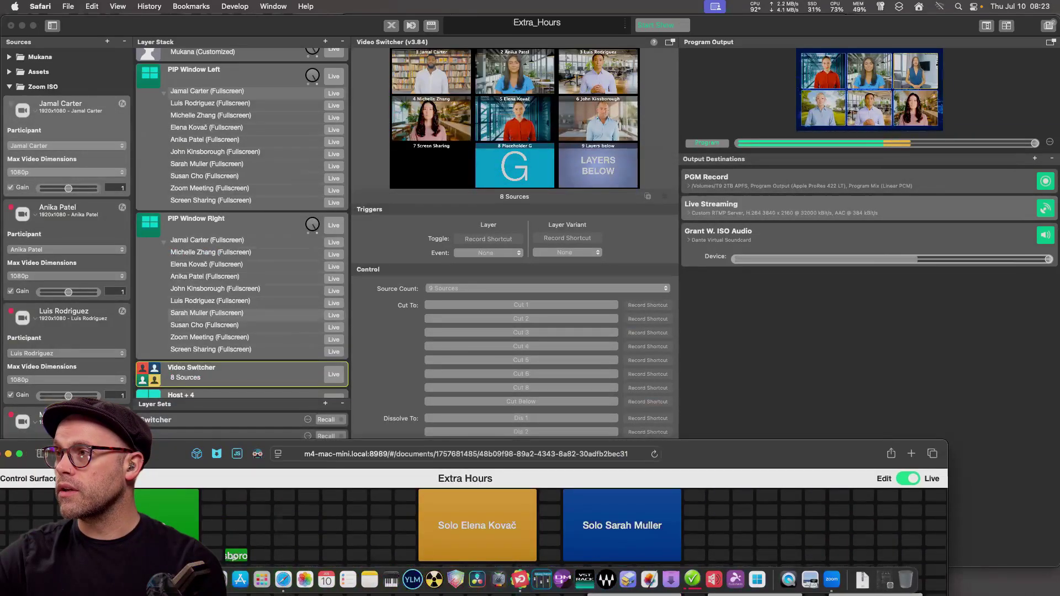
# Put the Video Switcher layer on air and reposition the control surface window.
pyautogui.click(333, 374)
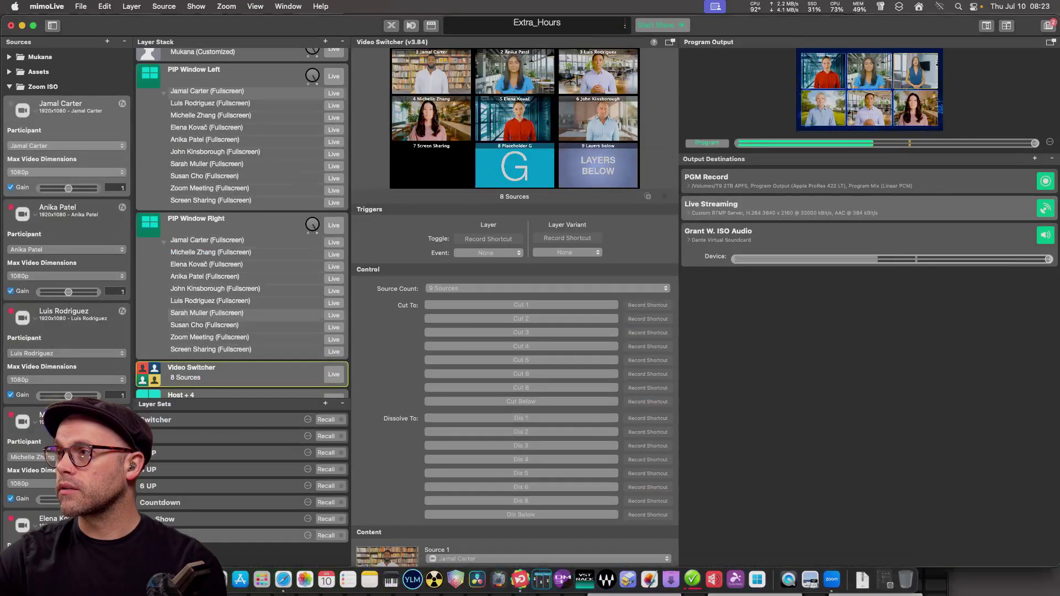
pyautogui.click(333, 375)
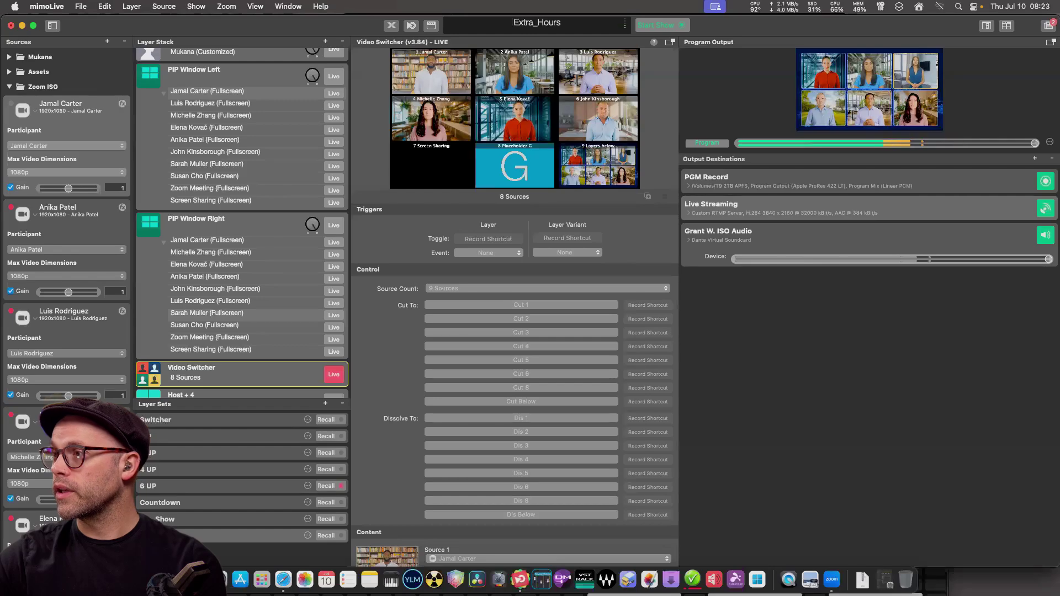
pyautogui.press('super+Tab')
pyautogui.moveTo(773, 453); pyautogui.dragTo(594, 244)
# Cut the program across several participant buttons and the Layers Below source.
pyautogui.click(454, 421)
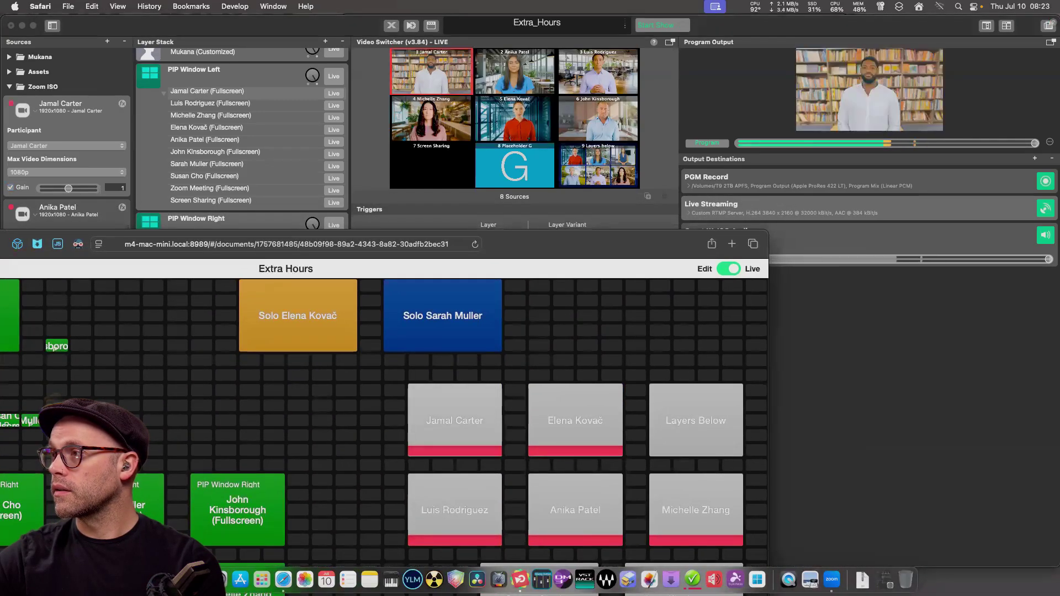
pyautogui.click(575, 421)
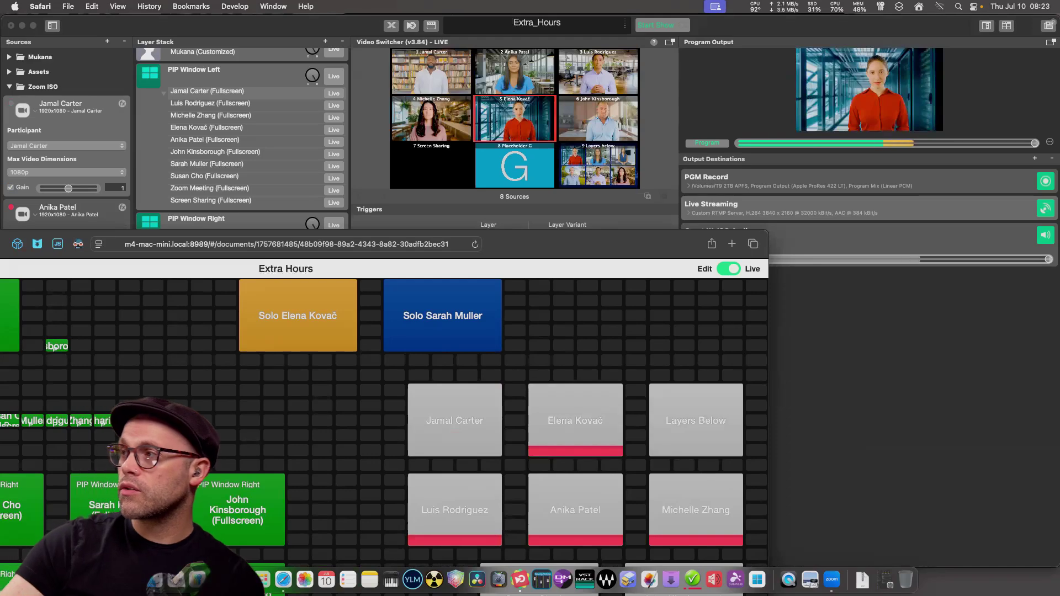
pyautogui.click(696, 421)
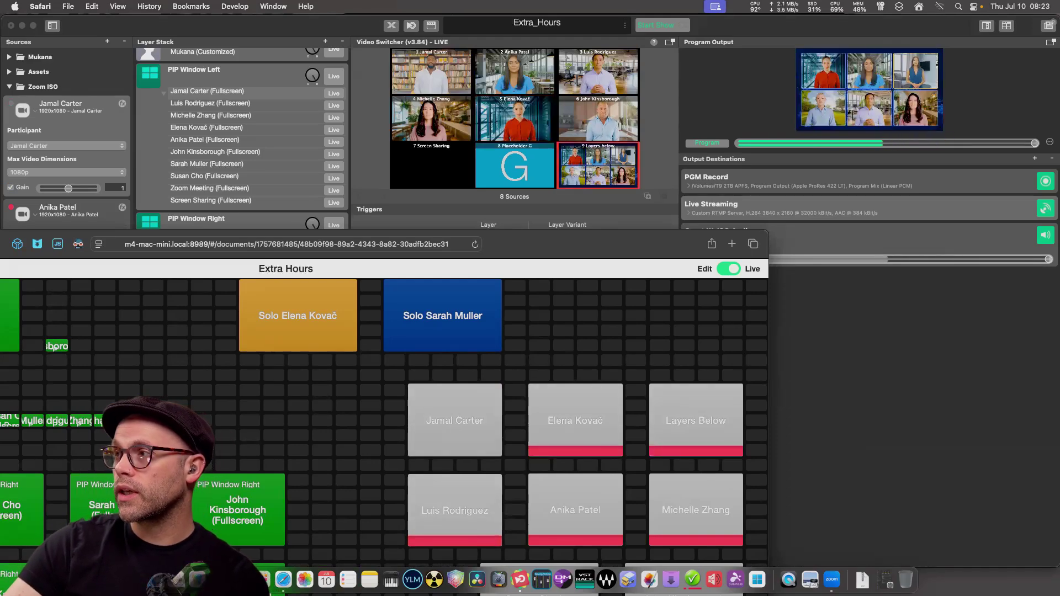
pyautogui.click(454, 510)
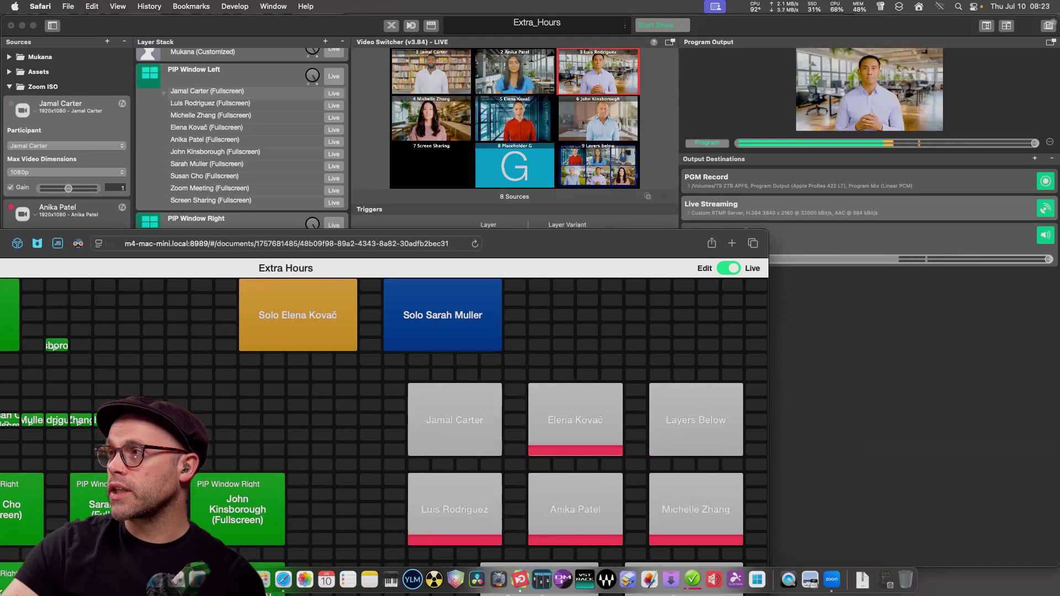
pyautogui.moveTo(552, 244); pyautogui.dragTo(517, 163)
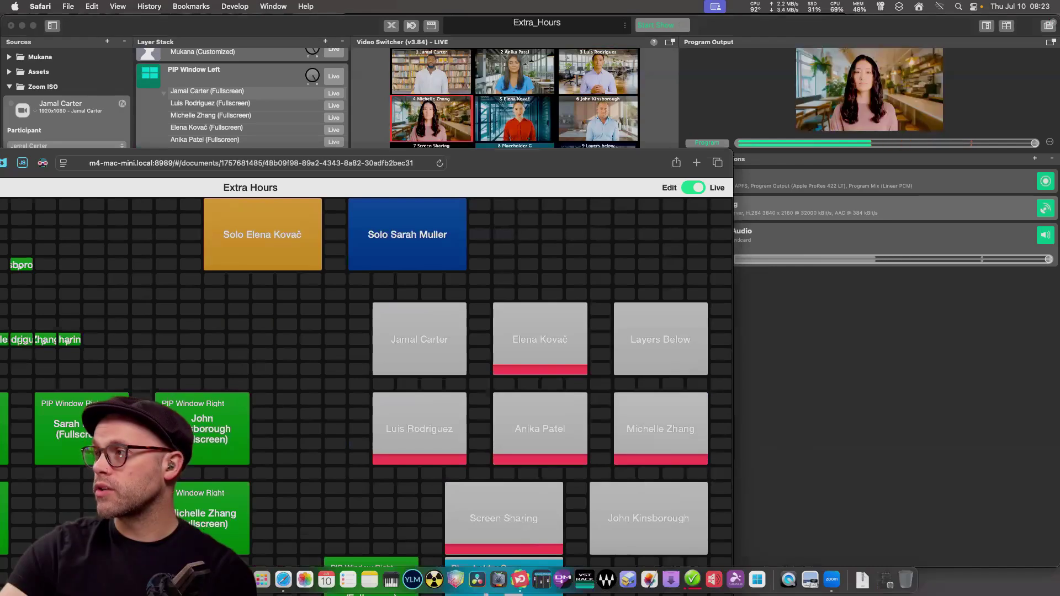
# Cut through six more participant sources, ending on one presenter alone in Program Output.
pyautogui.click(540, 429)
pyautogui.click(420, 429)
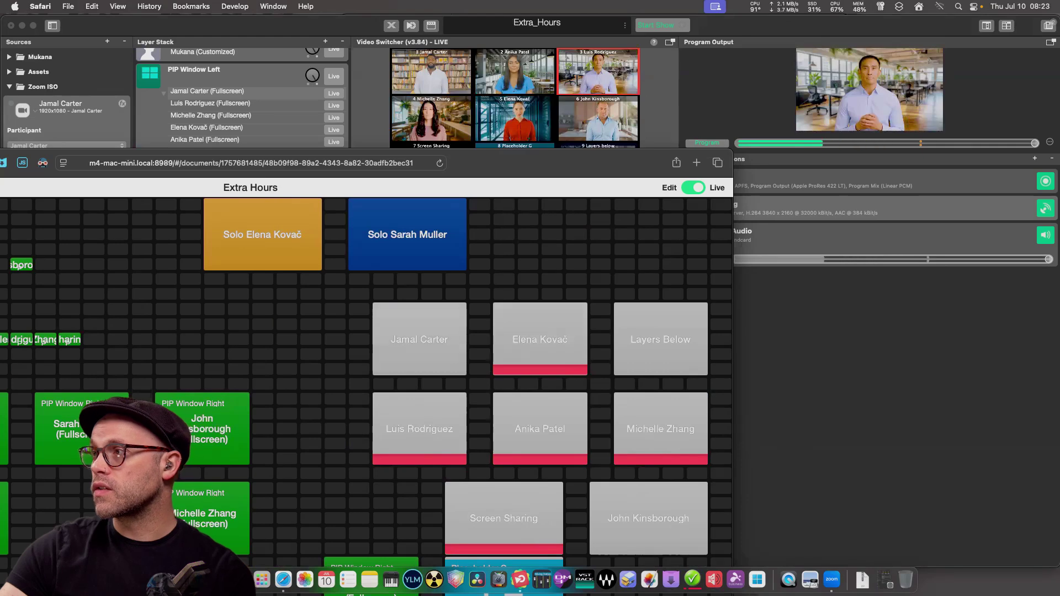
pyautogui.click(419, 339)
pyautogui.click(540, 340)
pyautogui.click(539, 429)
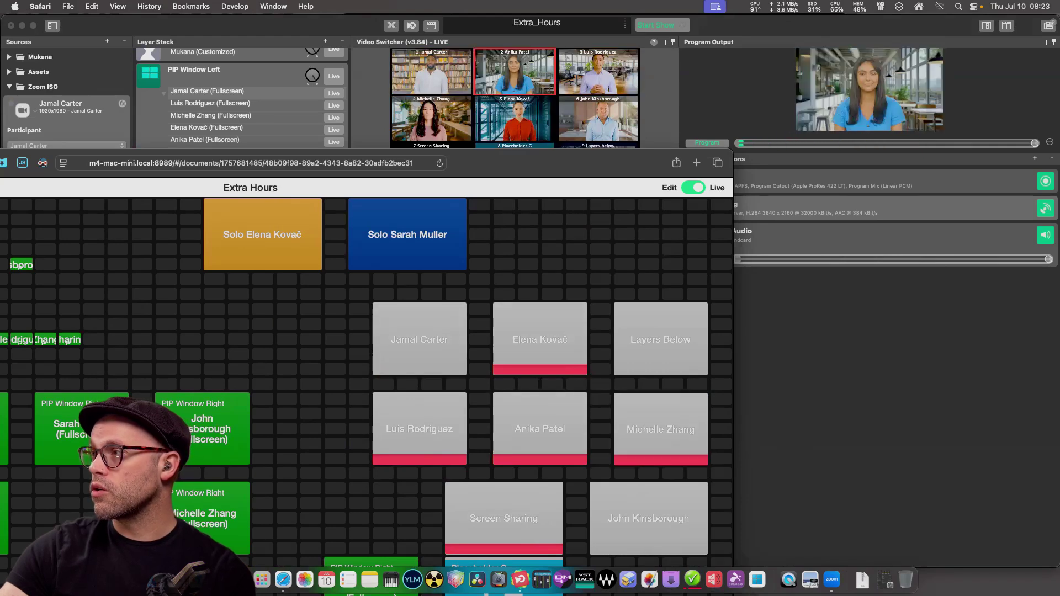
pyautogui.click(660, 429)
pyautogui.moveTo(552, 163); pyautogui.dragTo(849, 129)
pyautogui.click(716, 305)
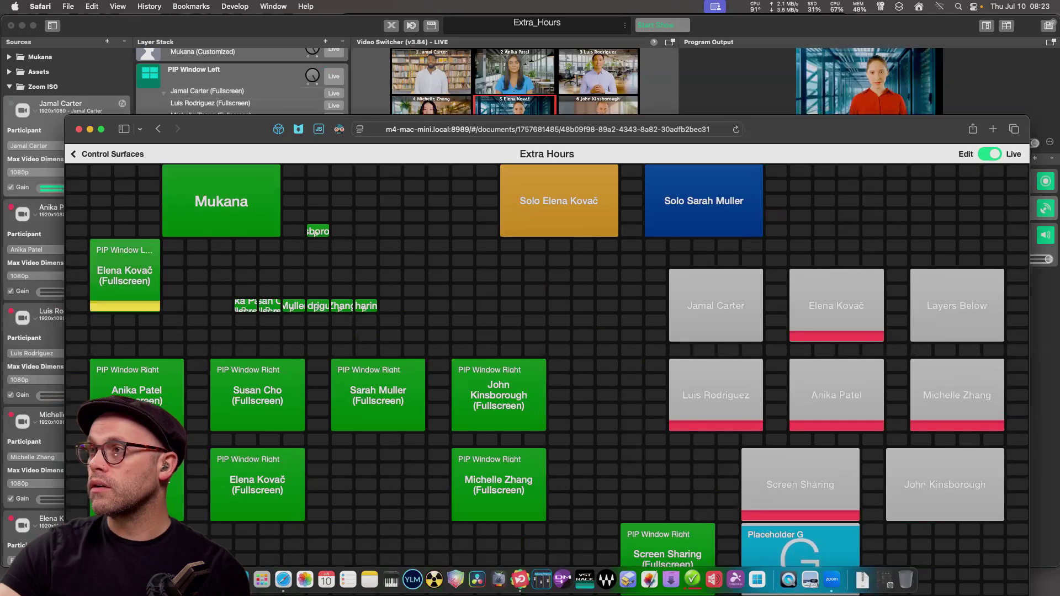
# Select PIP Window Left in mimoLive and arrange the control surface window beside it.
pyautogui.press('super+Tab')
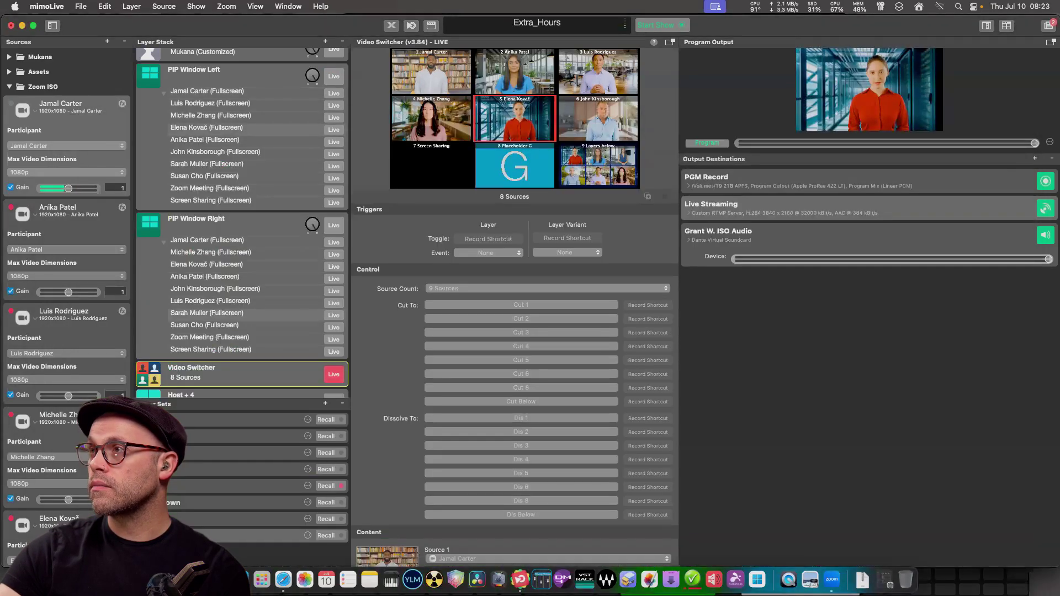
pyautogui.click(232, 72)
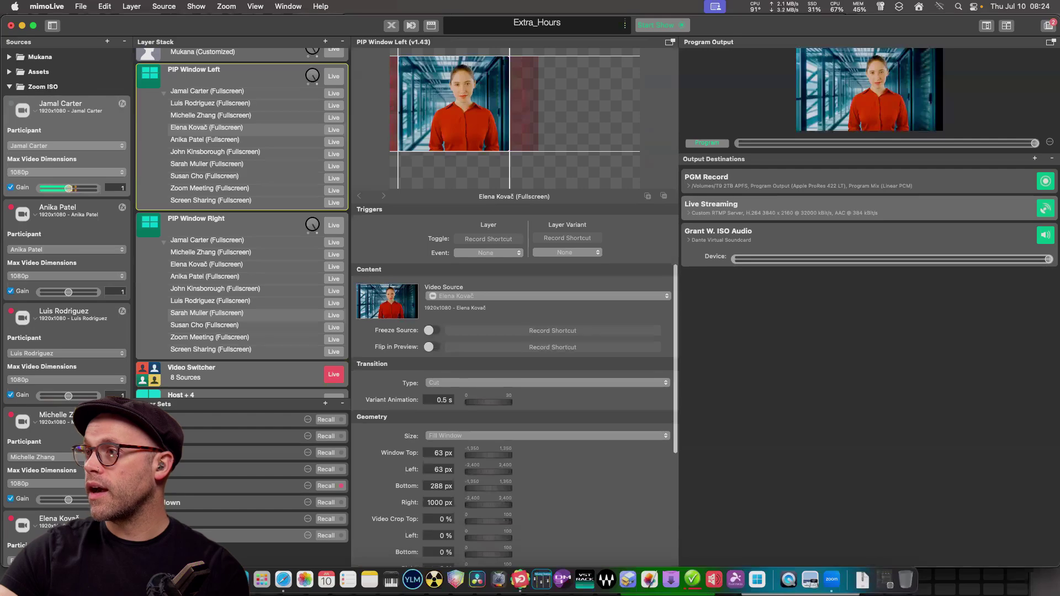
pyautogui.press('super+Tab')
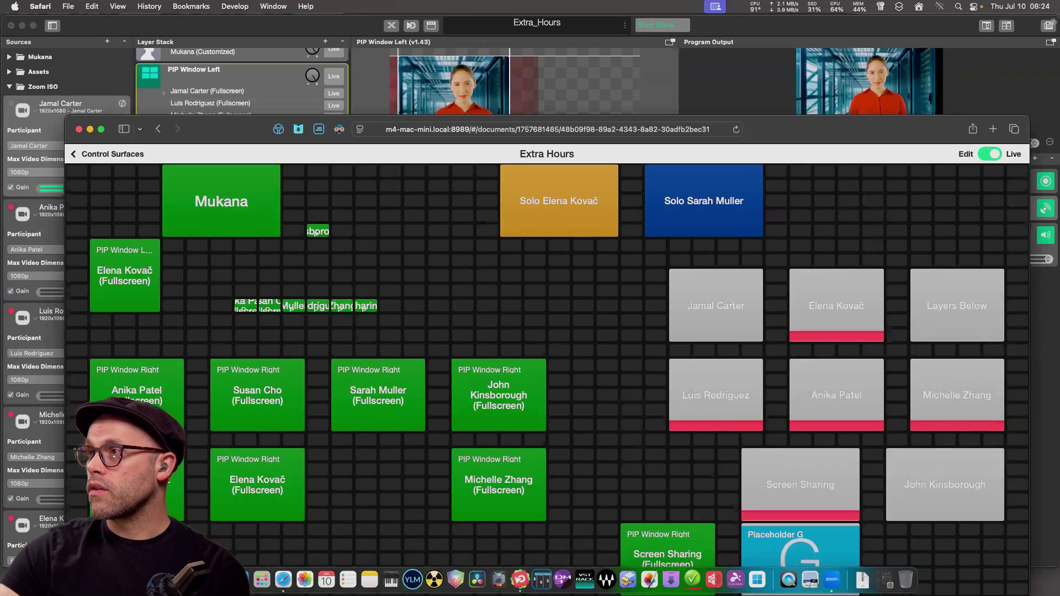
pyautogui.moveTo(237, 129); pyautogui.dragTo(484, 261)
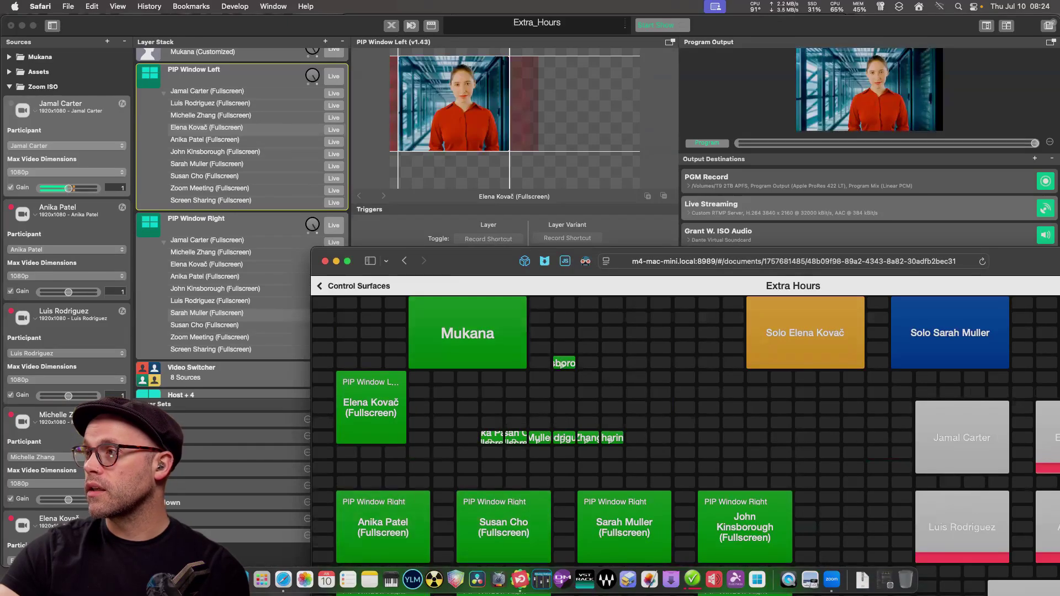
pyautogui.moveTo(475, 261); pyautogui.dragTo(452, 28)
pyautogui.moveTo(538, 132); pyautogui.dragTo(480, 187)
pyautogui.moveTo(348, 299); pyautogui.dragTo(291, 296)
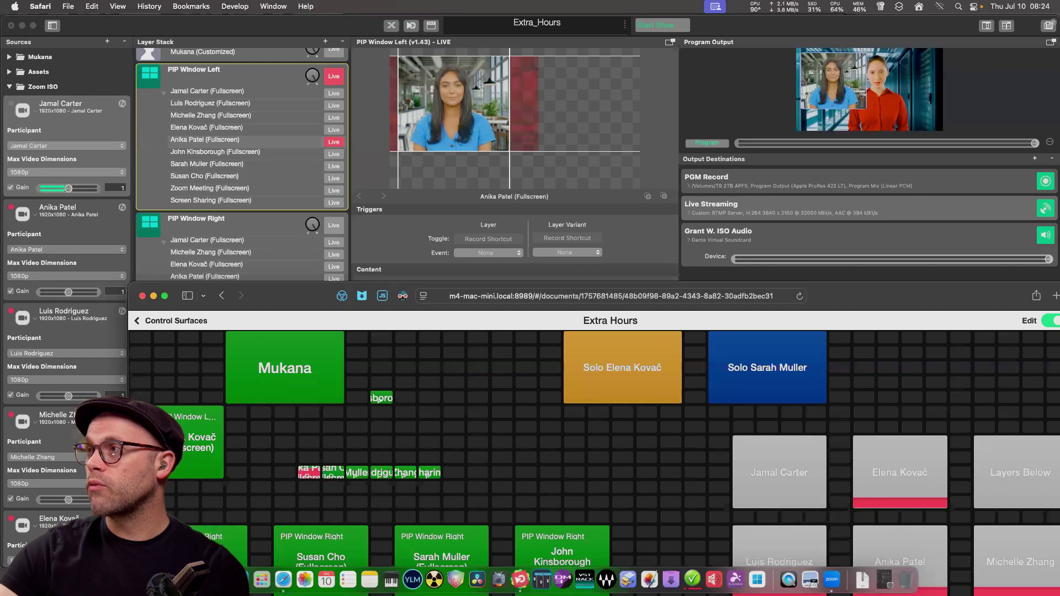
# Select PIP Window Right, pick its participant variant on the surface, and put it on air.
pyautogui.press('super+Tab')
pyautogui.click(238, 219)
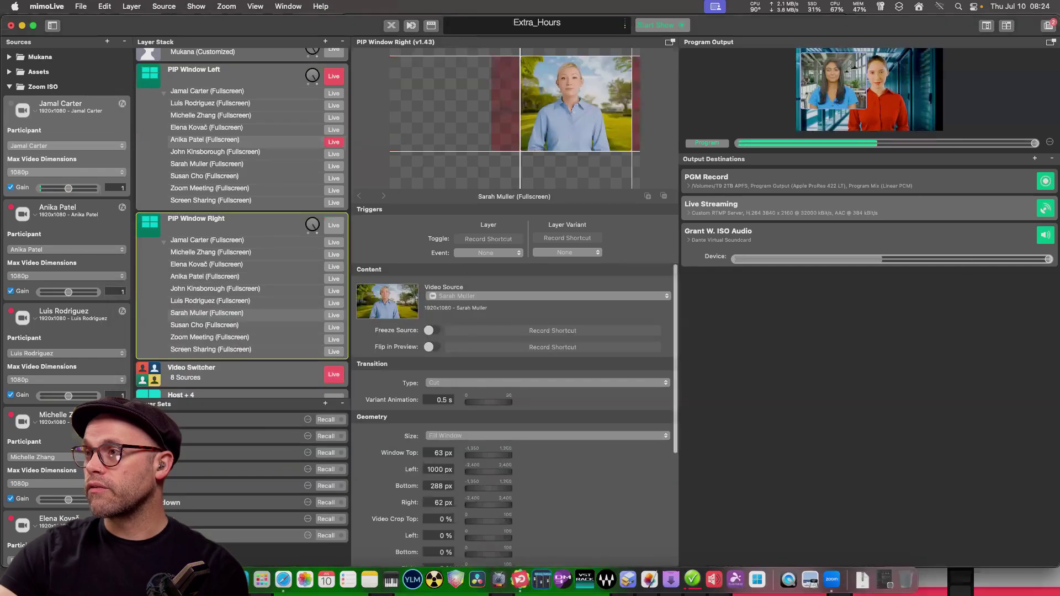
pyautogui.press('super+Tab')
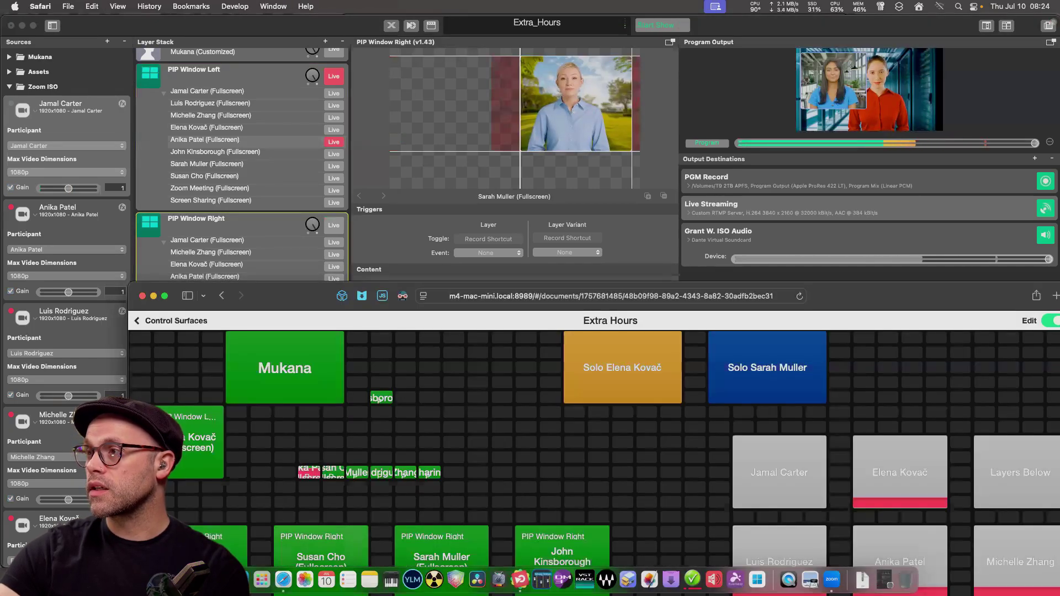
pyautogui.click(320, 546)
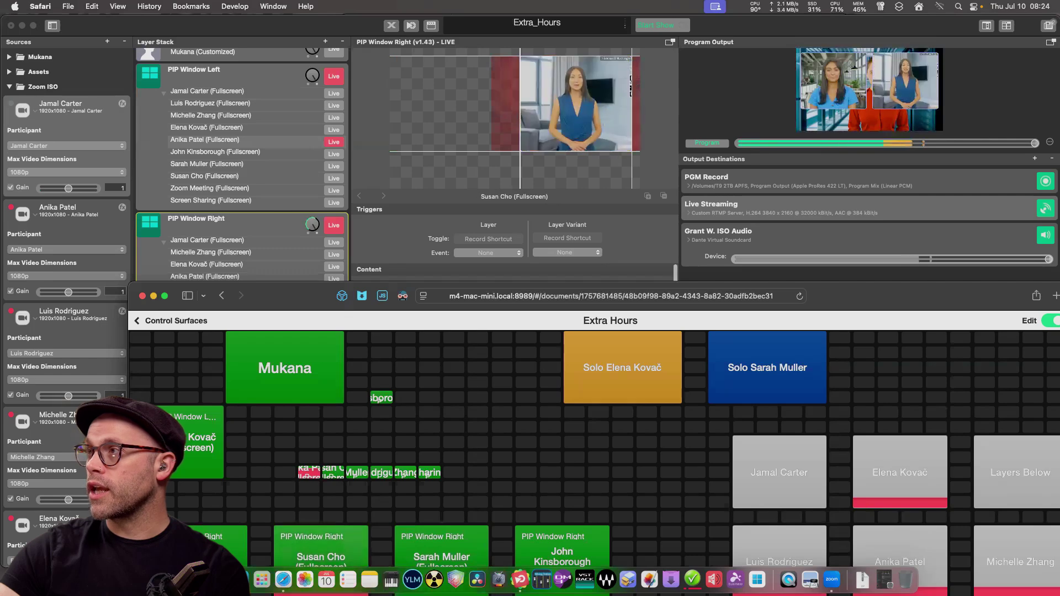
pyautogui.click(442, 547)
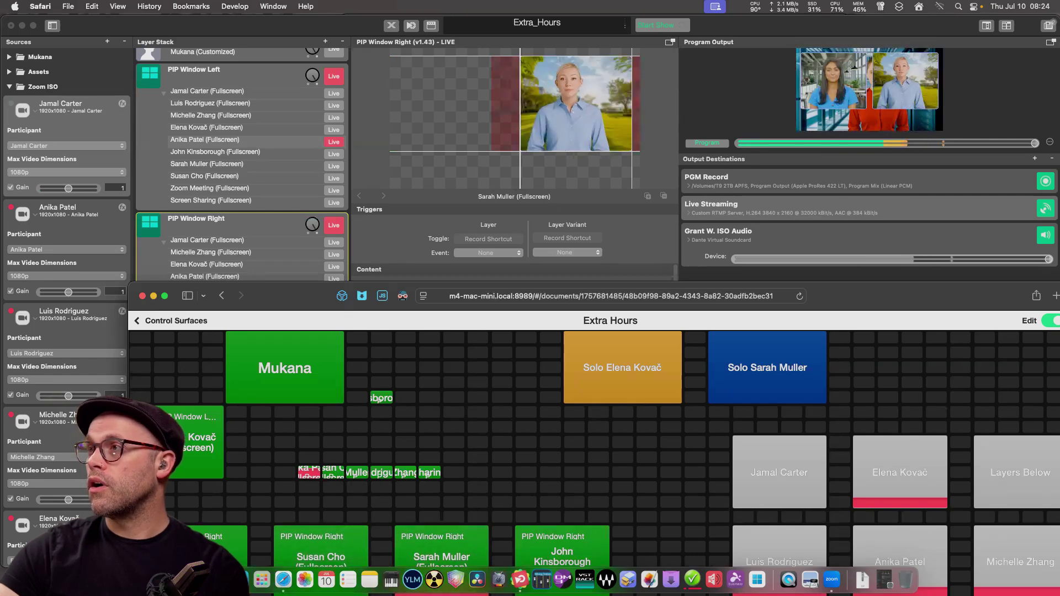
pyautogui.press('super+Tab')
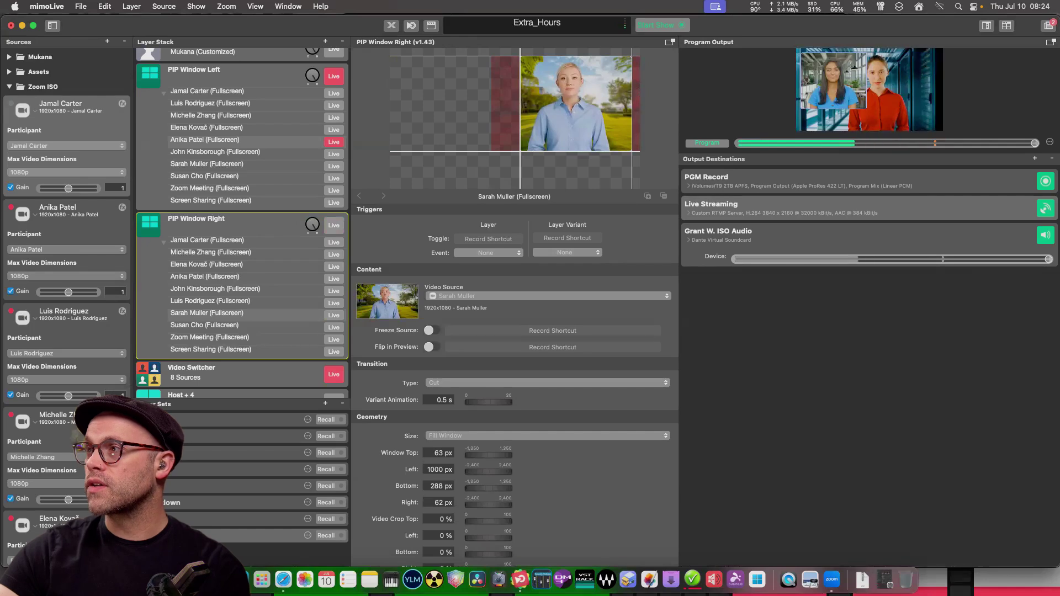
pyautogui.click(333, 225)
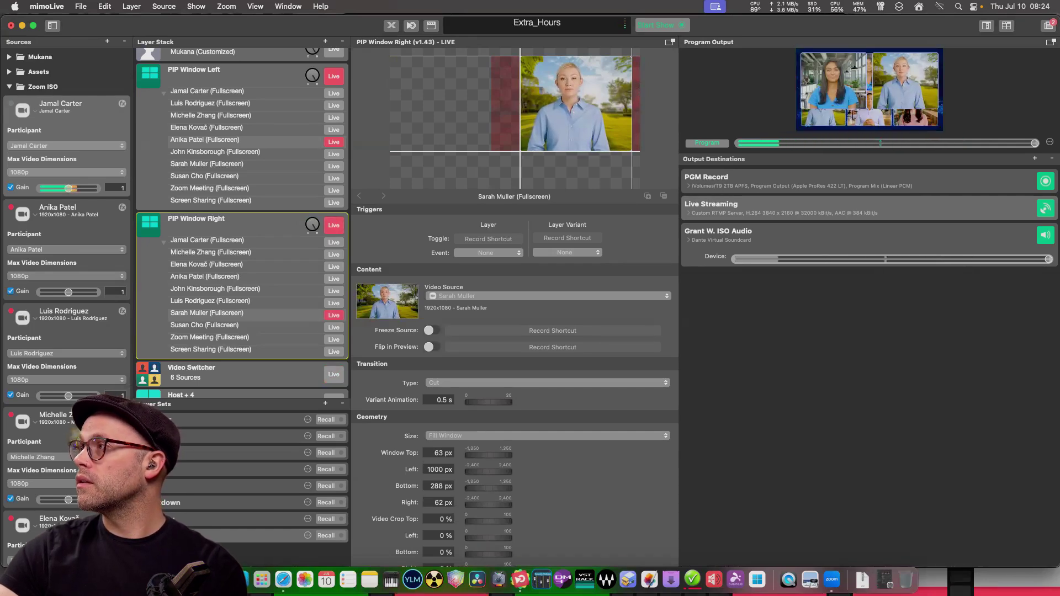
pyautogui.scroll(-5, 243, 221)
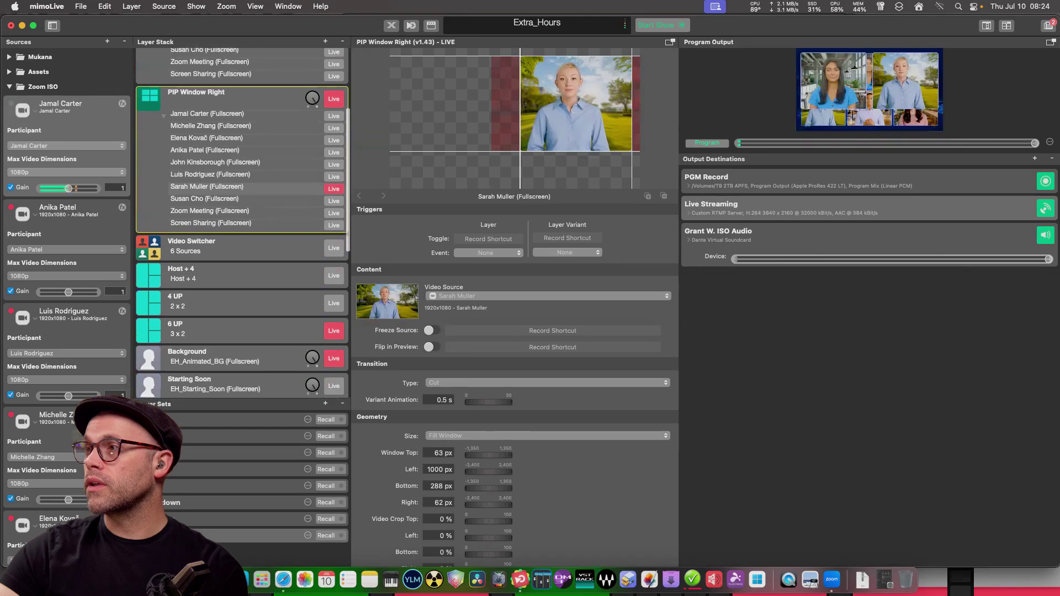
# Reposition the control surface to reveal its full grid and change the right PIP's participant.
pyautogui.scroll(5, 243, 221)
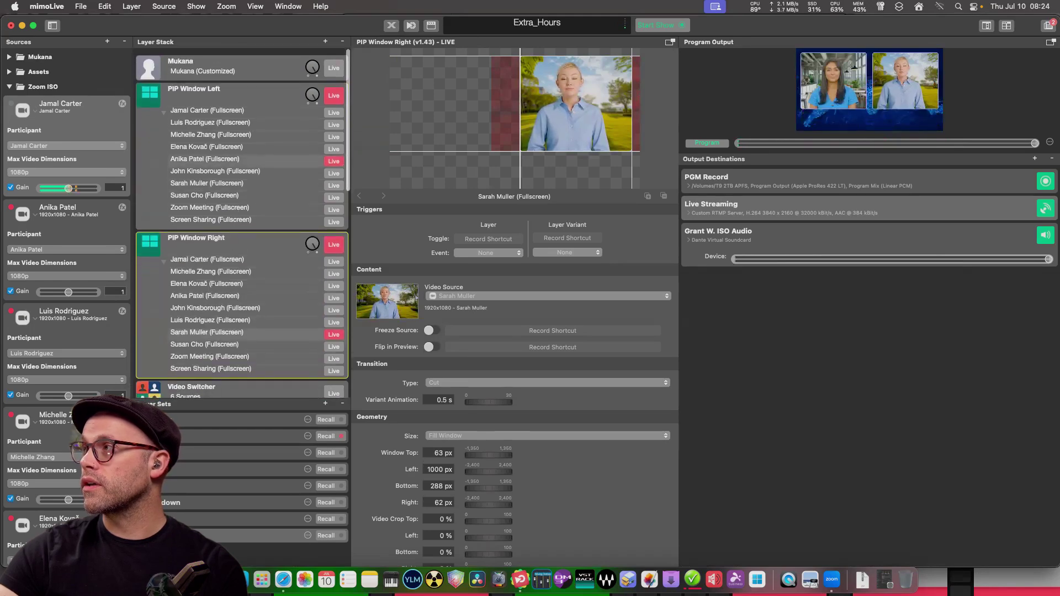
pyautogui.press('super+Tab')
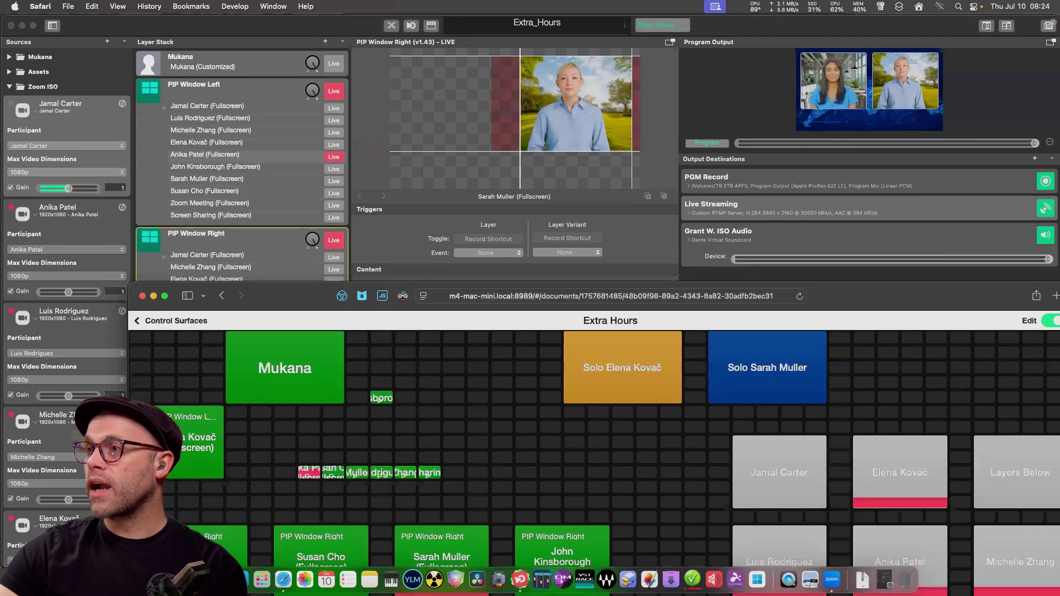
pyautogui.moveTo(381, 399); pyautogui.dragTo(322, 360)
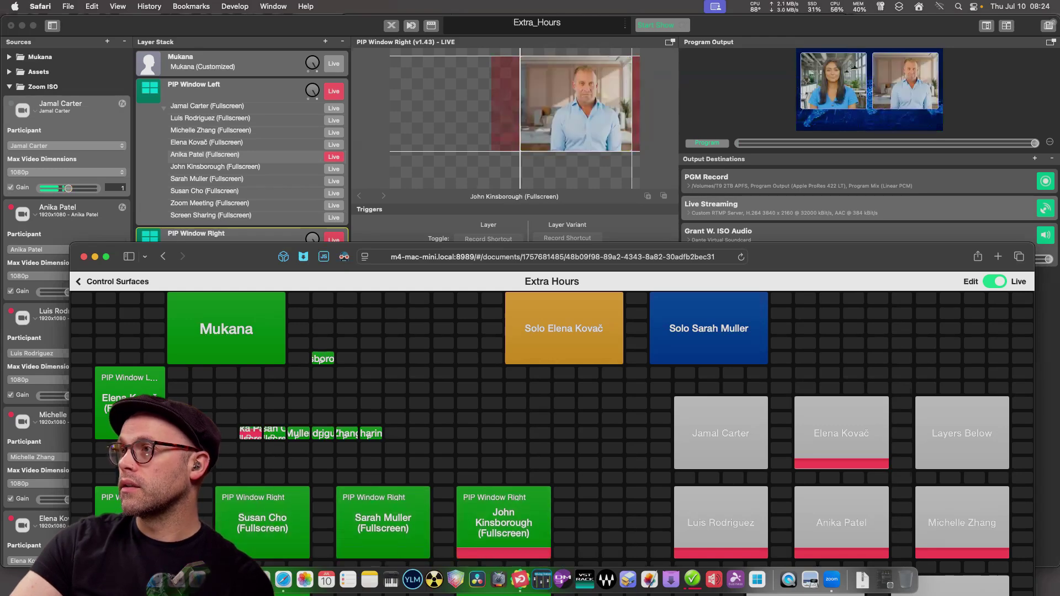
pyautogui.moveTo(232, 257); pyautogui.dragTo(187, 50)
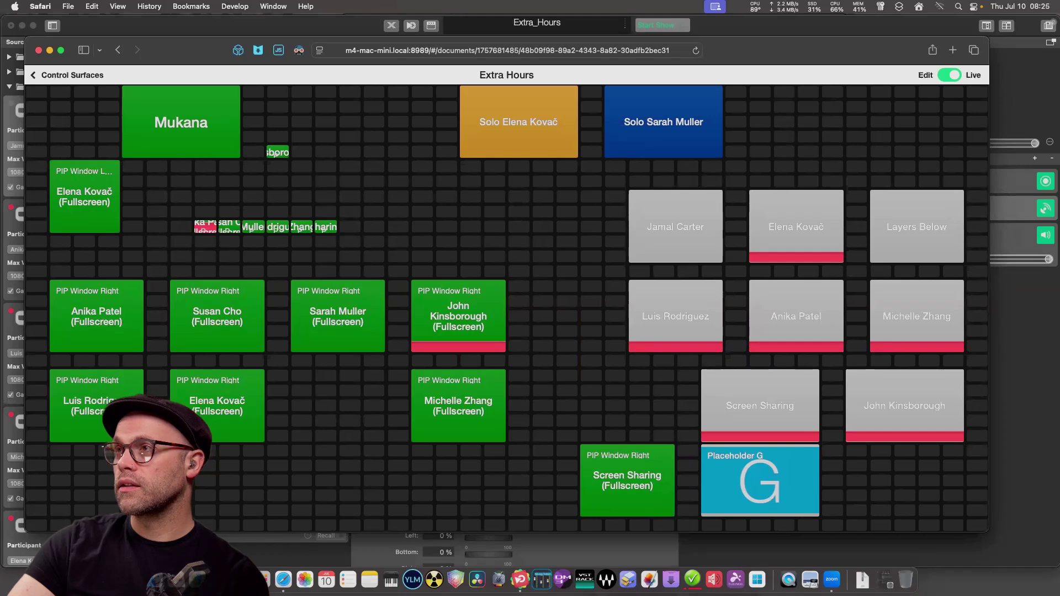
pyautogui.press('super+Tab')
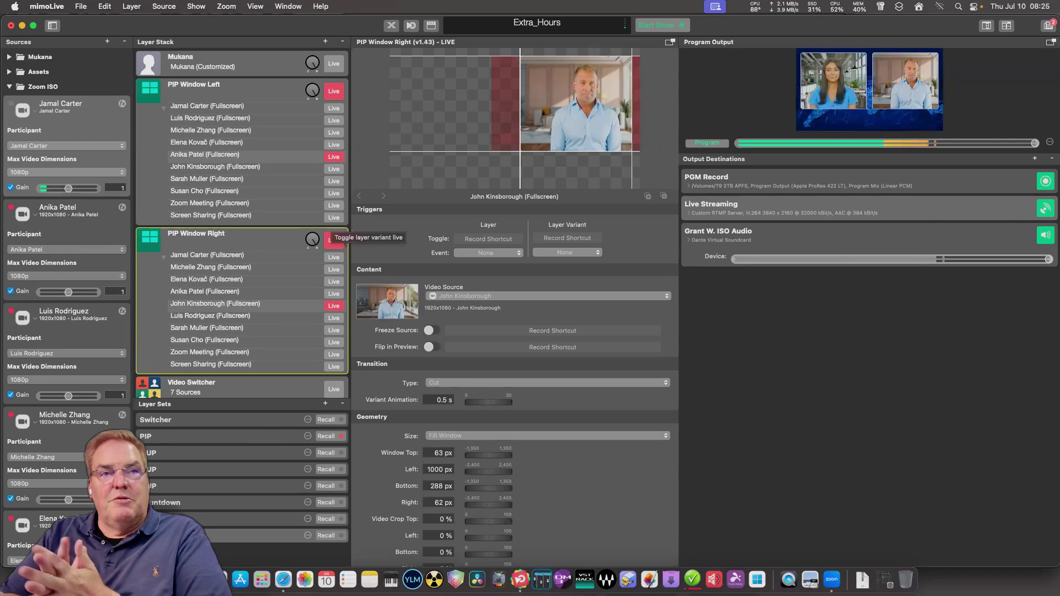
# Take both PIP Window Left and PIP Window Right off air.
pyautogui.scroll(-5, 301, 285)
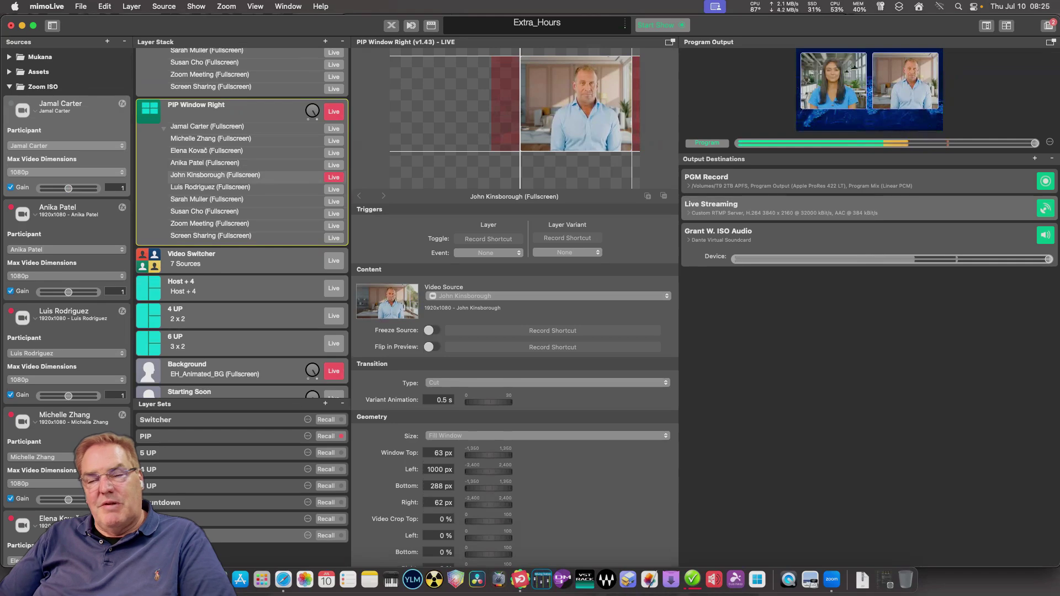
pyautogui.scroll(-3, 242, 221)
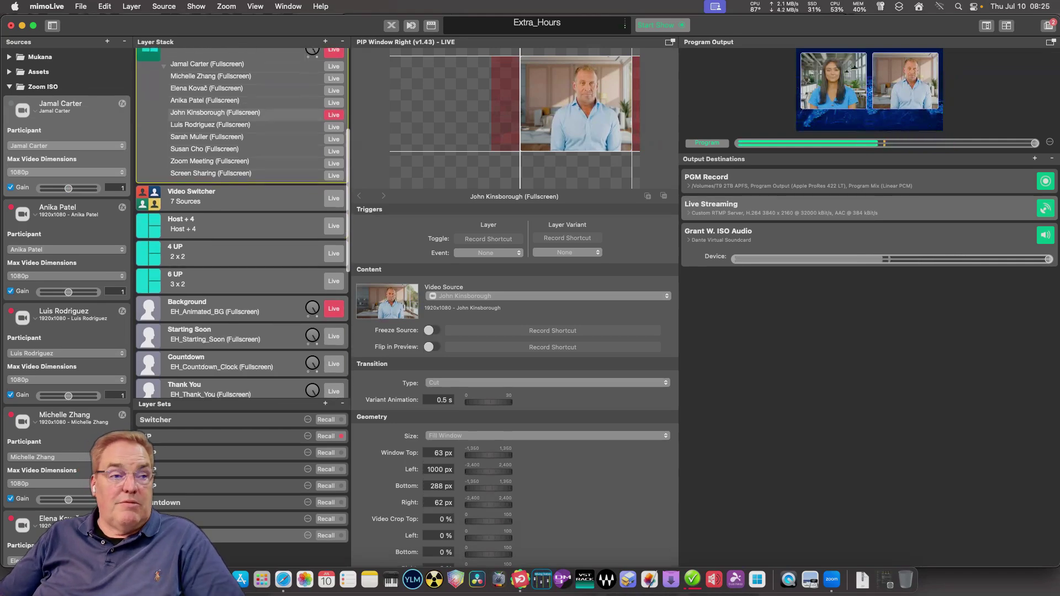
pyautogui.scroll(-3, 242, 221)
pyautogui.scroll(6, 242, 220)
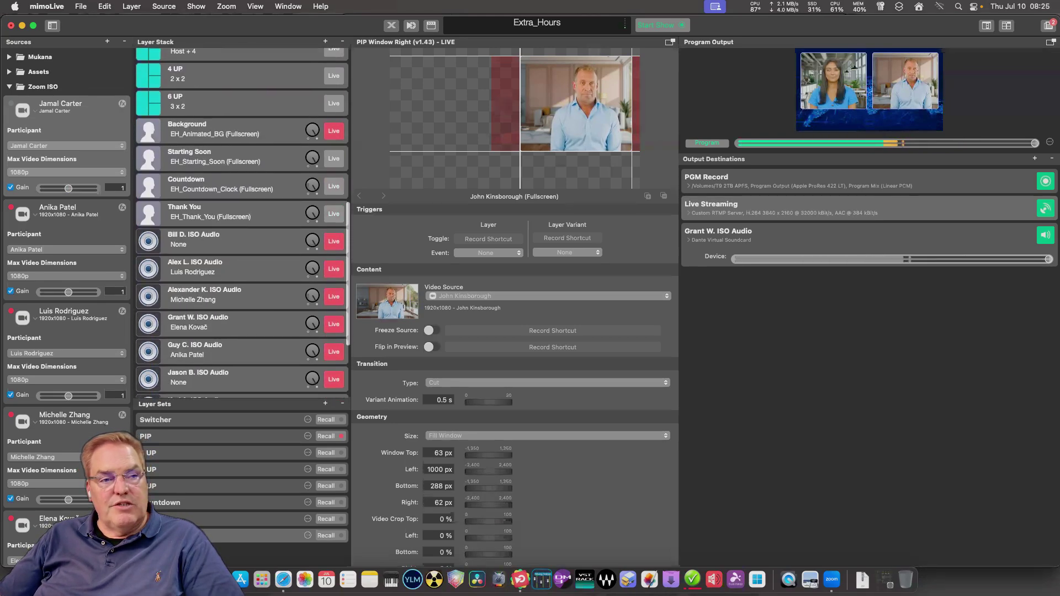
pyautogui.scroll(5, 241, 221)
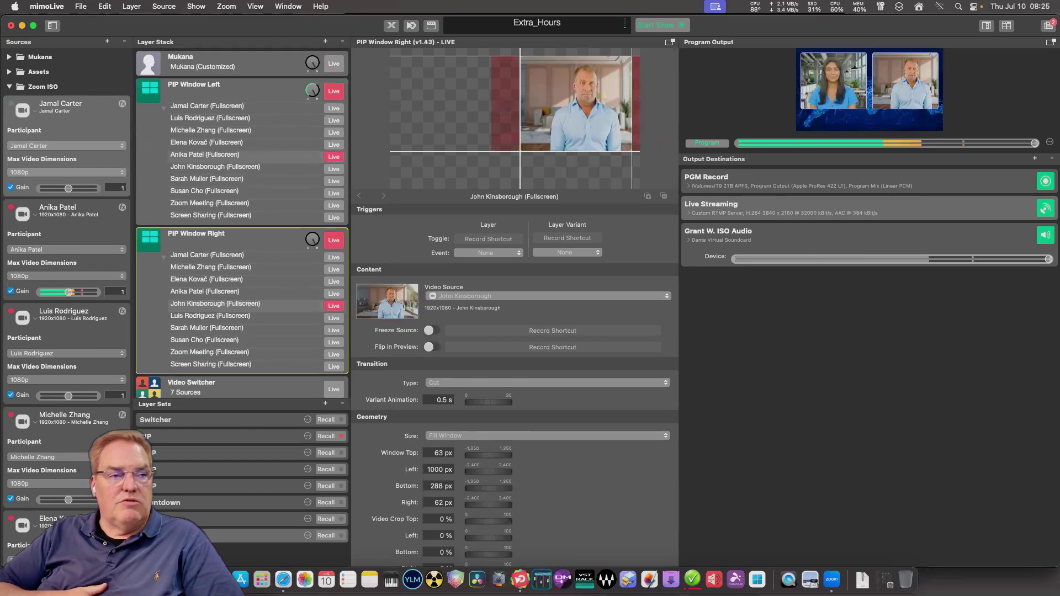
pyautogui.scroll(-7, 241, 221)
pyautogui.scroll(3, 241, 221)
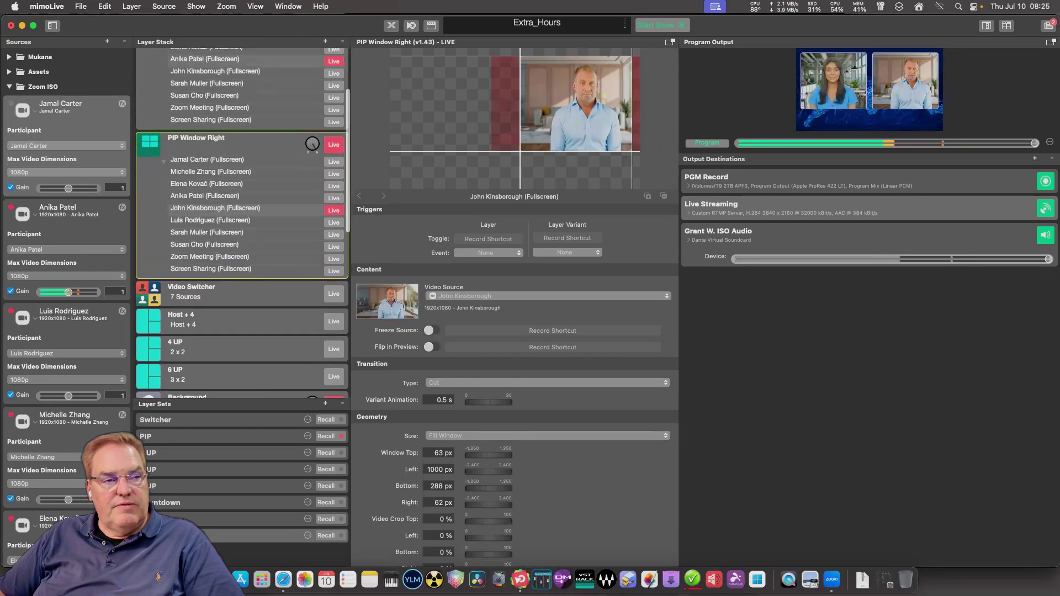
pyautogui.scroll(4, 241, 221)
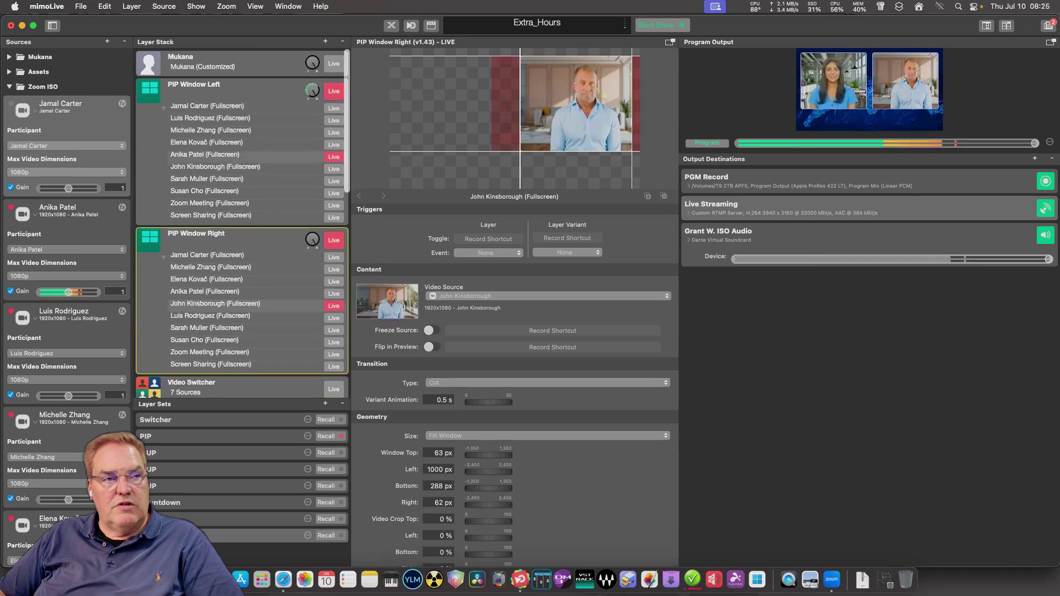
pyautogui.click(334, 92)
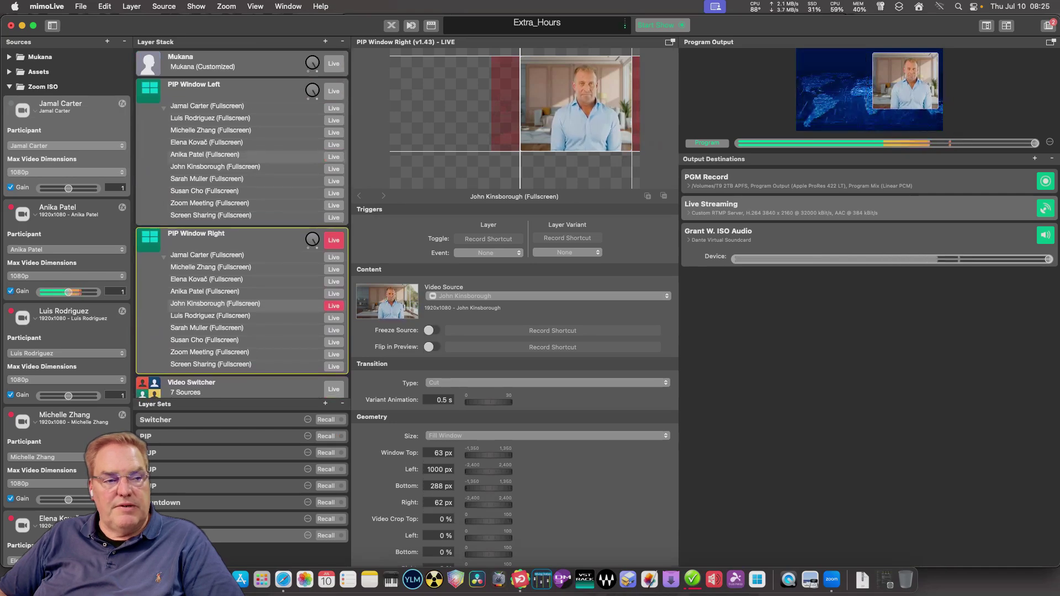
pyautogui.click(334, 240)
# Put the Host + 4 layout live and show its settings.
pyautogui.scroll(-10, 333, 240)
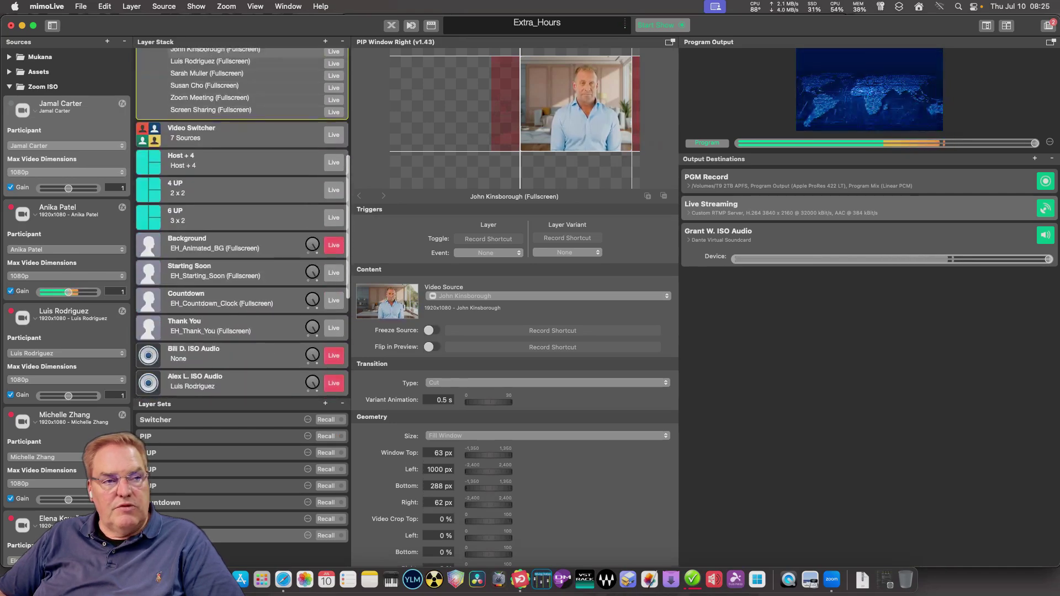
pyautogui.click(231, 160)
pyautogui.click(333, 162)
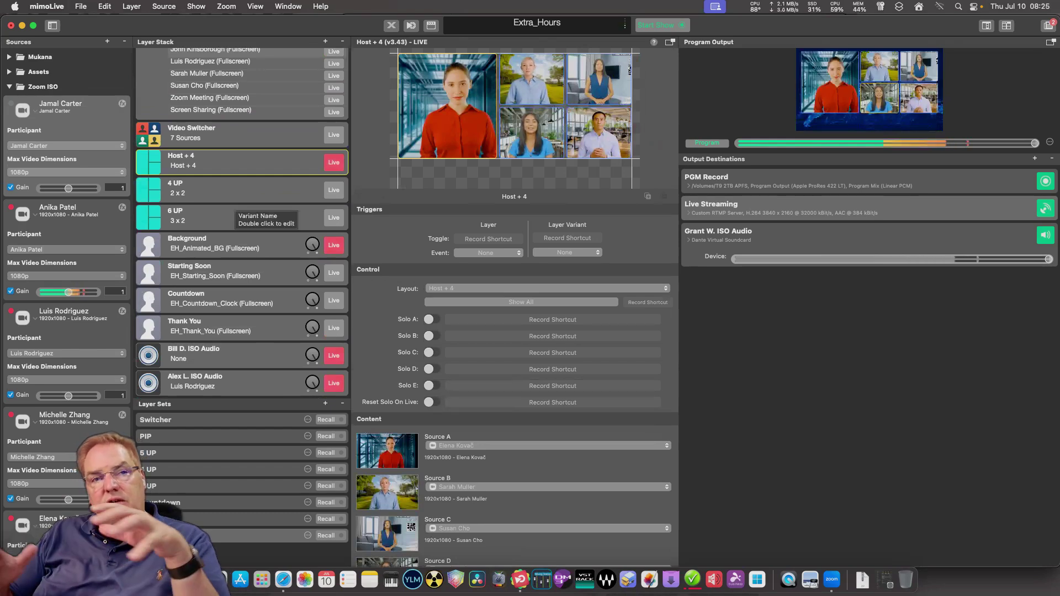
pyautogui.scroll(6, 237, 209)
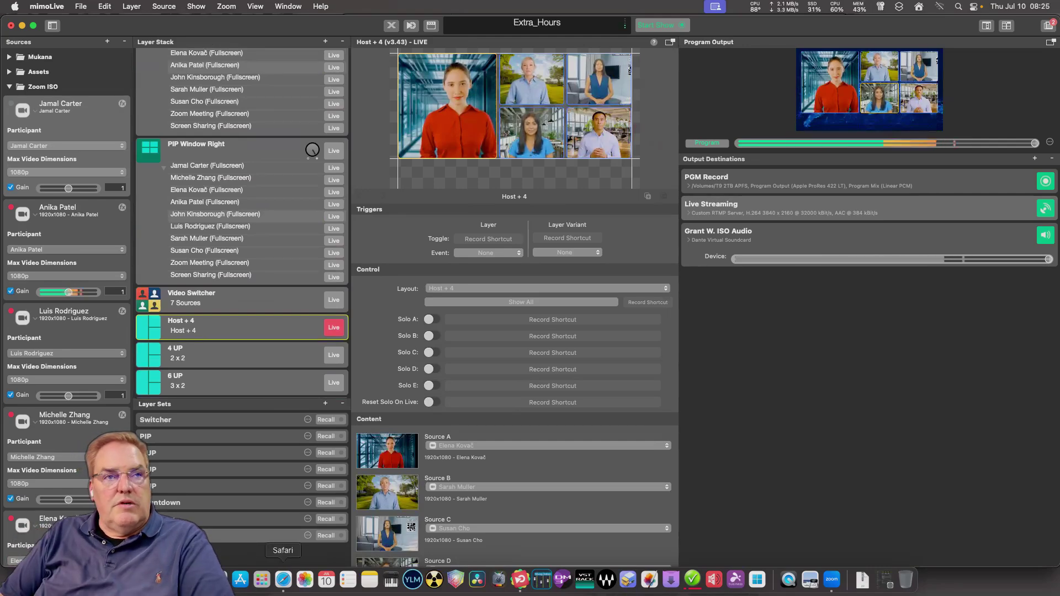
pyautogui.click(283, 579)
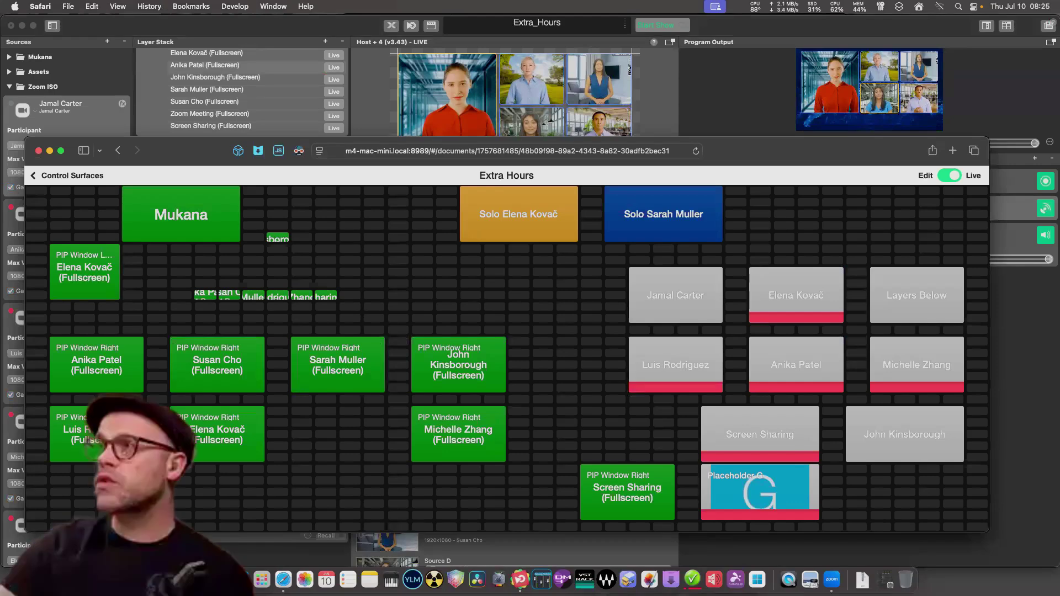
pyautogui.press('super+Tab')
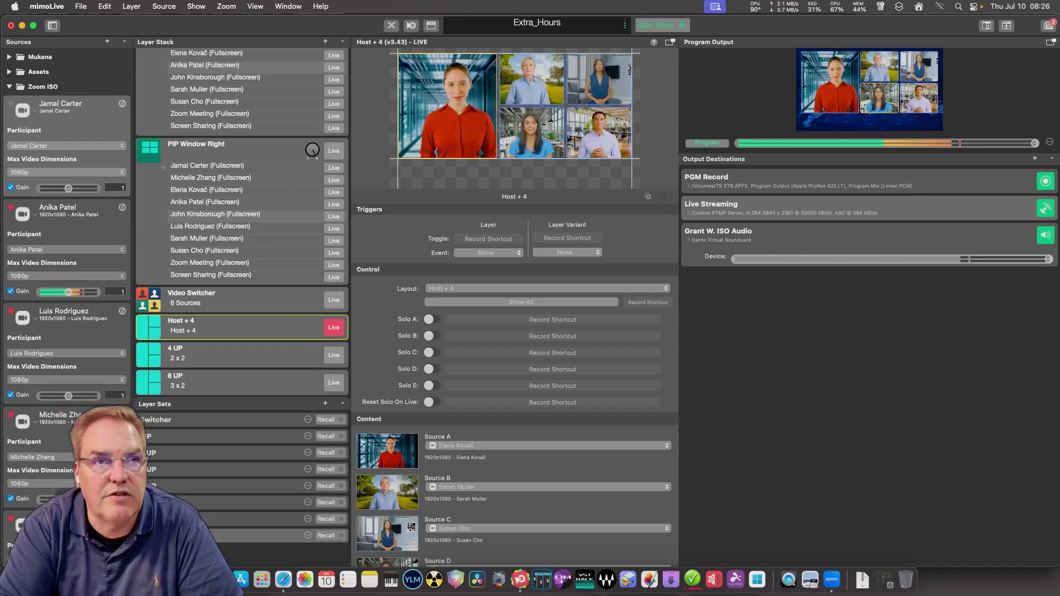
# Drag the Layer Stack/Layer Sets divider down to give the layer list more room.
pyautogui.scroll(3, 242, 221)
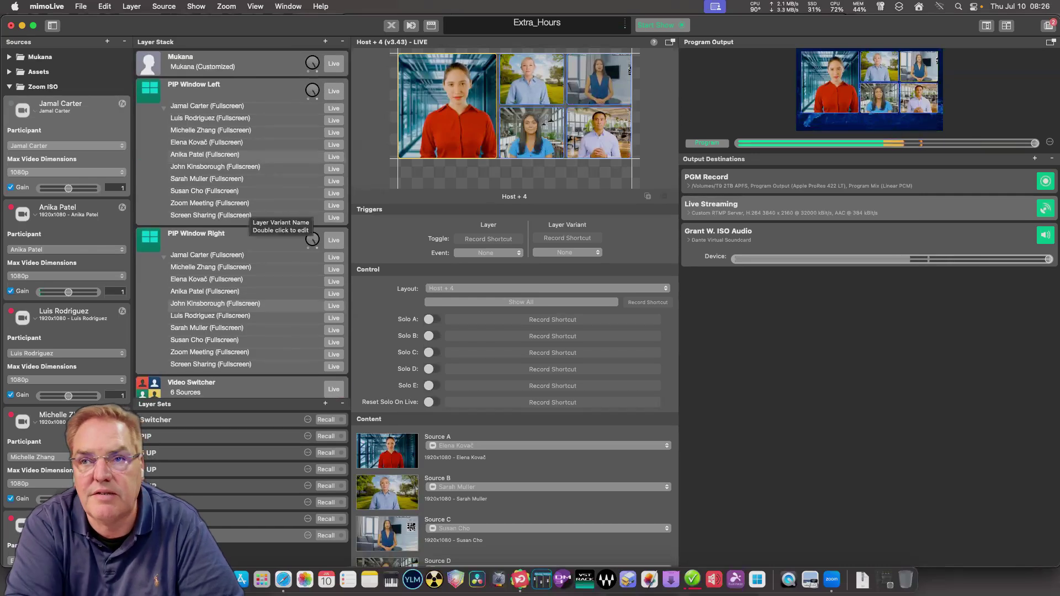
pyautogui.scroll(-5, 271, 326)
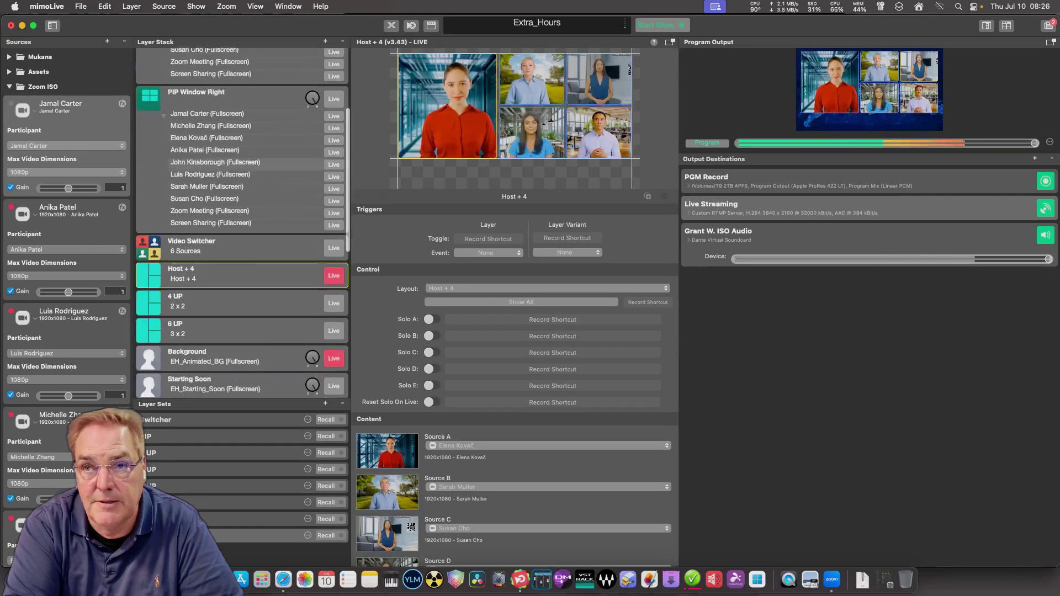
pyautogui.scroll(-3, 242, 221)
pyautogui.scroll(4, 242, 220)
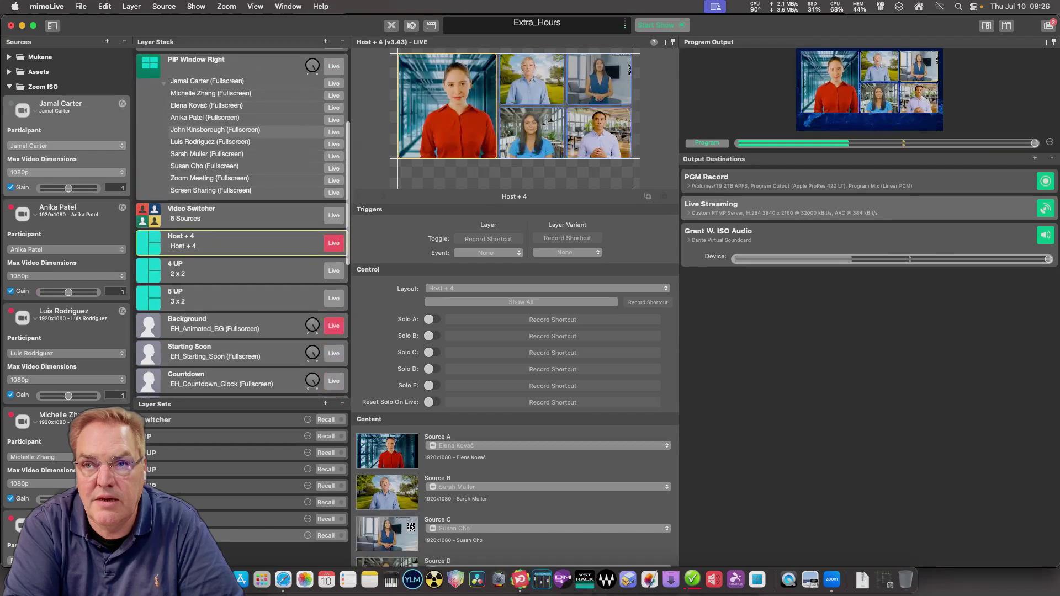
pyautogui.scroll(3, 242, 221)
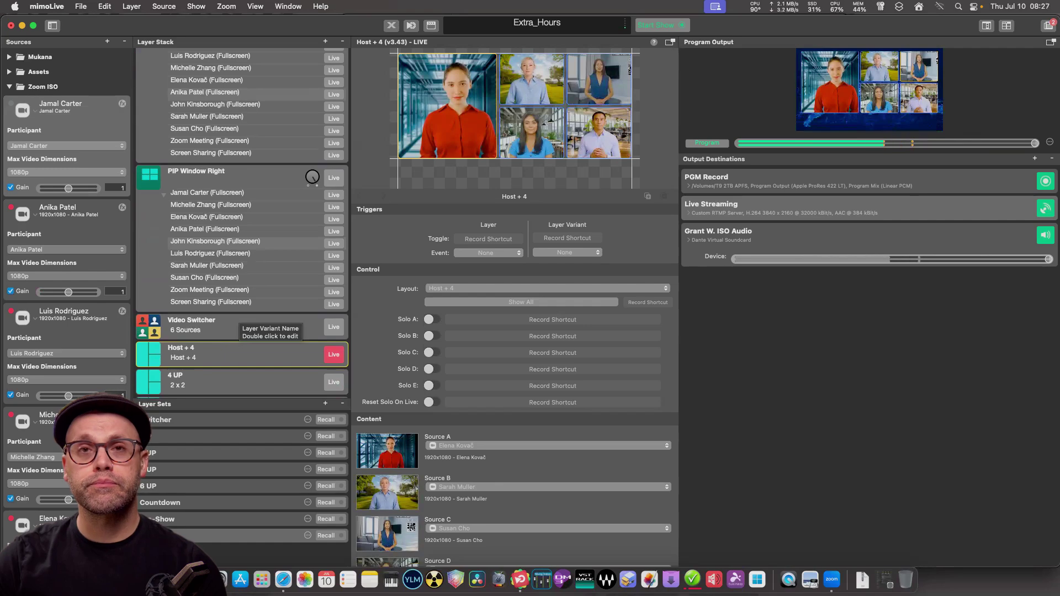
pyautogui.scroll(3, 242, 220)
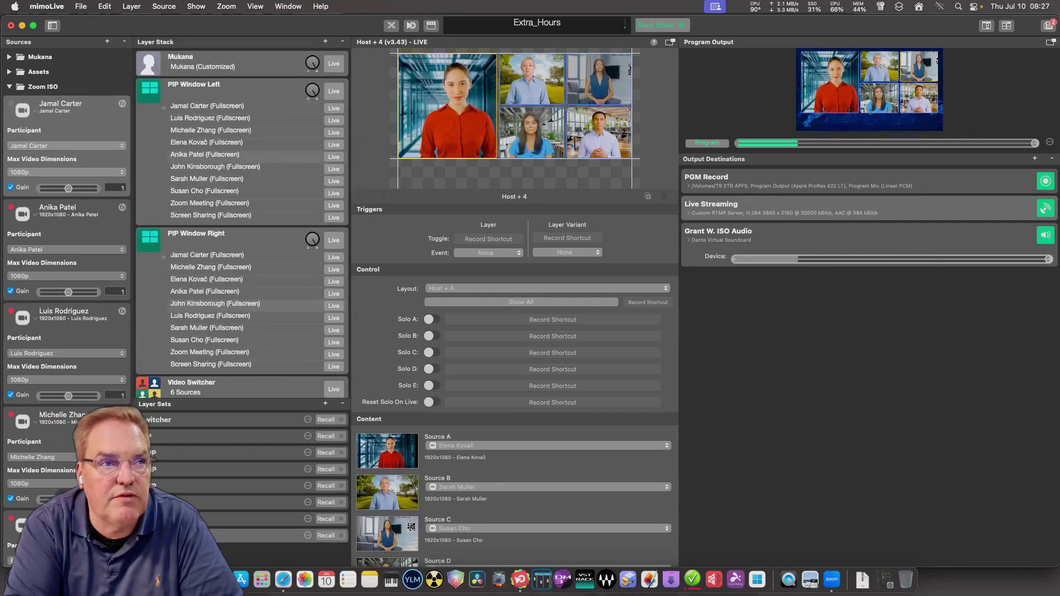
pyautogui.scroll(-10, 242, 221)
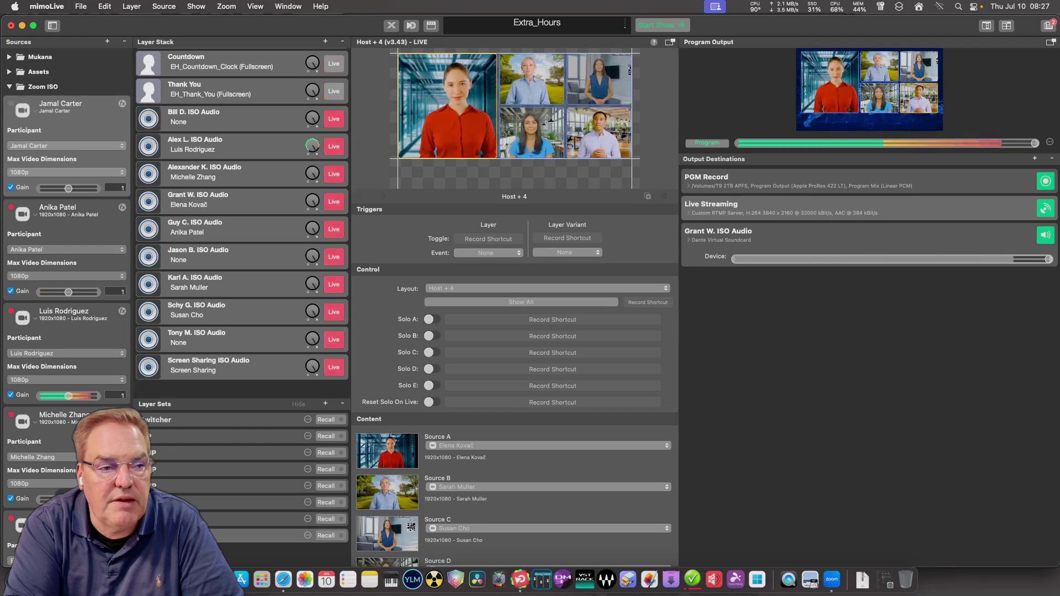
pyautogui.moveTo(242, 399); pyautogui.dragTo(242, 412)
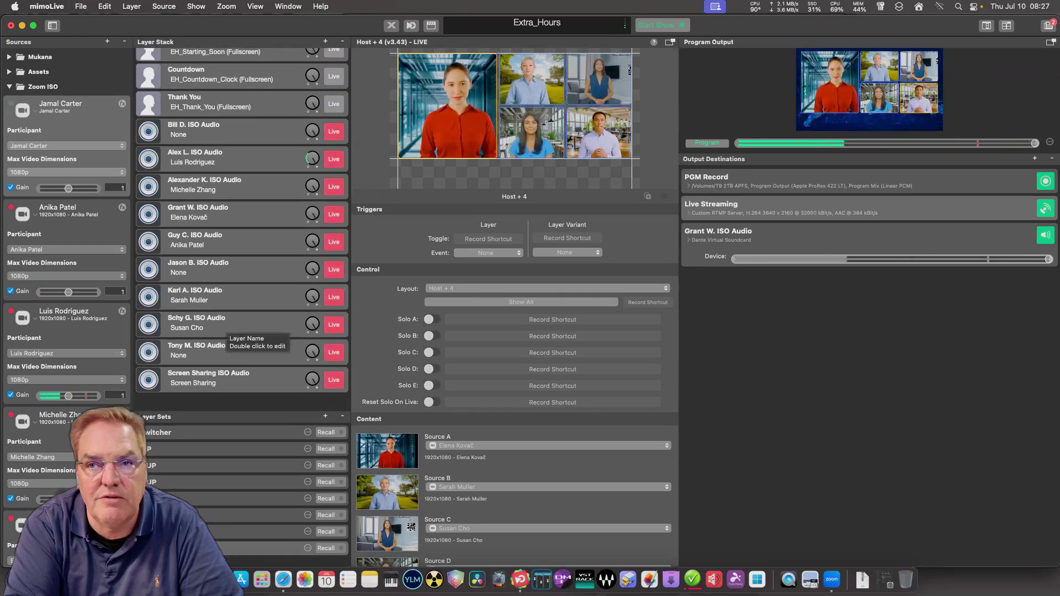
# Collapse the Zoom ISO source folder in the Layer Stack.
pyautogui.scroll(3, 221, 328)
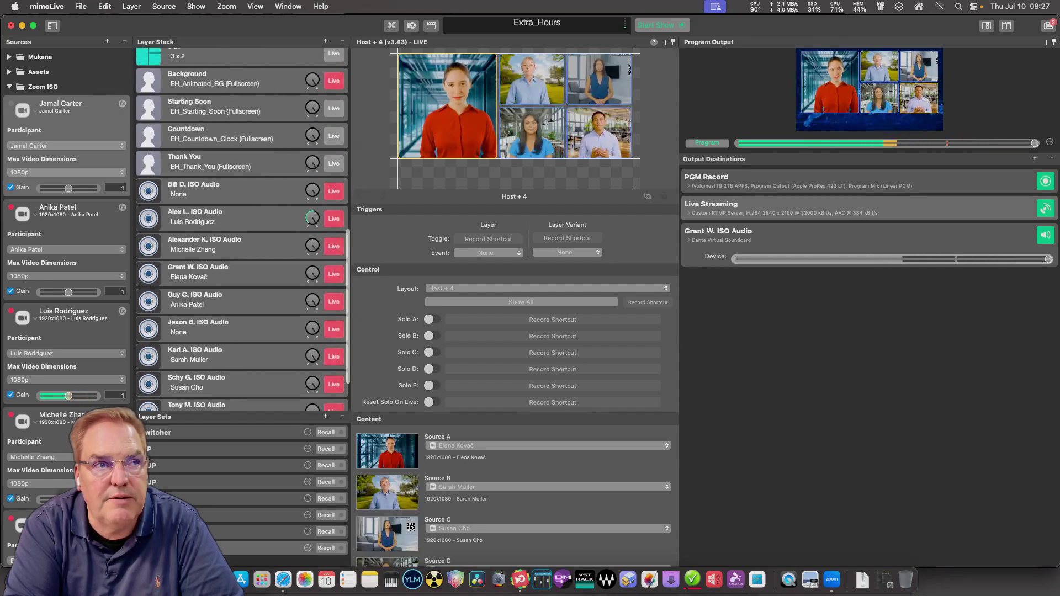
pyautogui.scroll(-3, 243, 229)
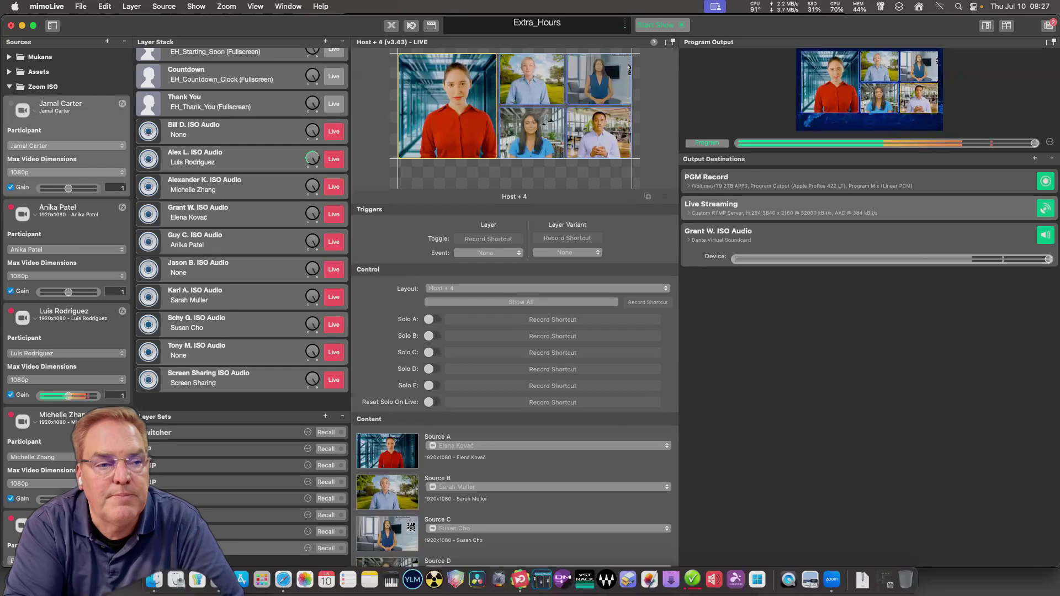
pyautogui.click(9, 87)
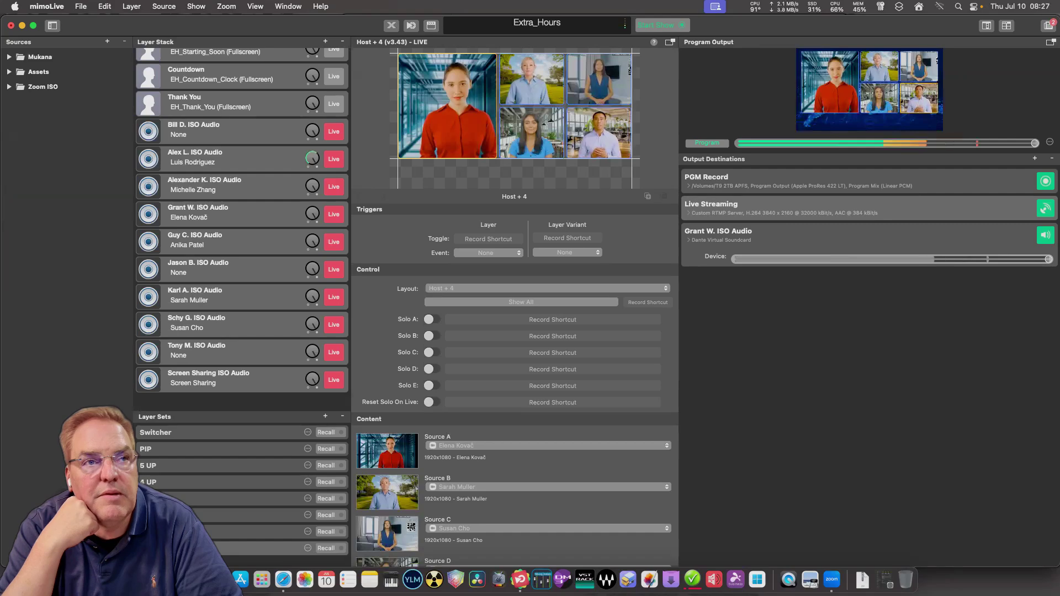
pyautogui.scroll(10, 242, 221)
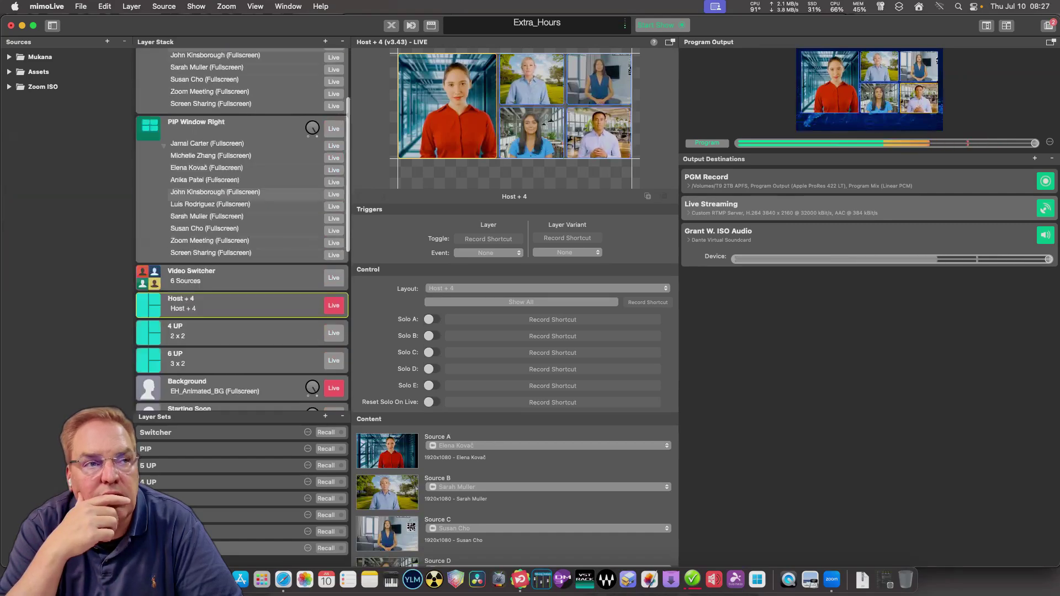
pyautogui.scroll(3, 242, 221)
pyautogui.scroll(-5, 242, 221)
# Select the Video Switcher layer and open, then dismiss, its layer actions menu.
pyautogui.click(242, 216)
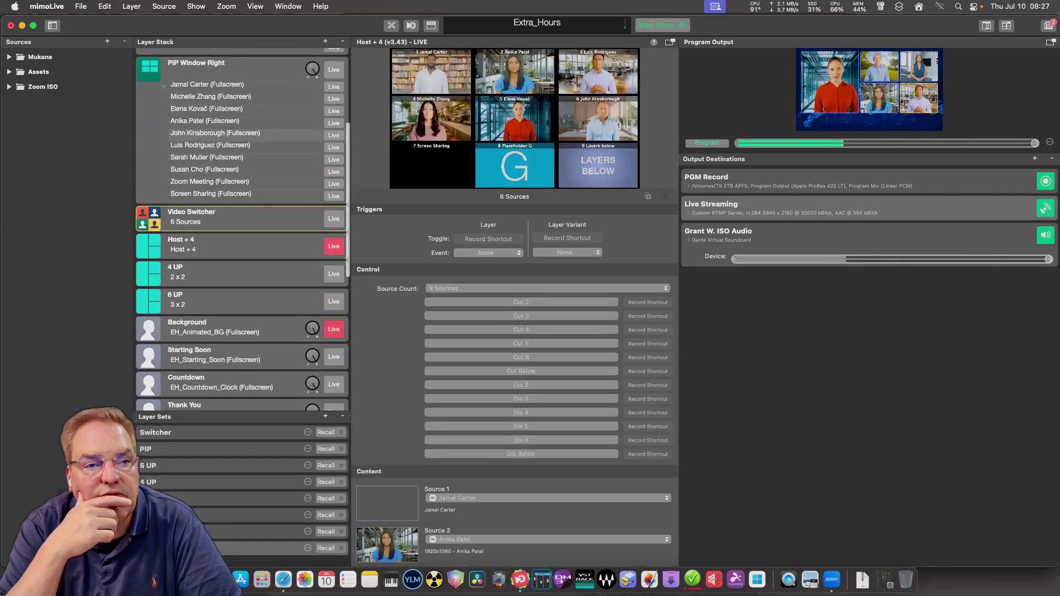
pyautogui.rightClick(239, 216)
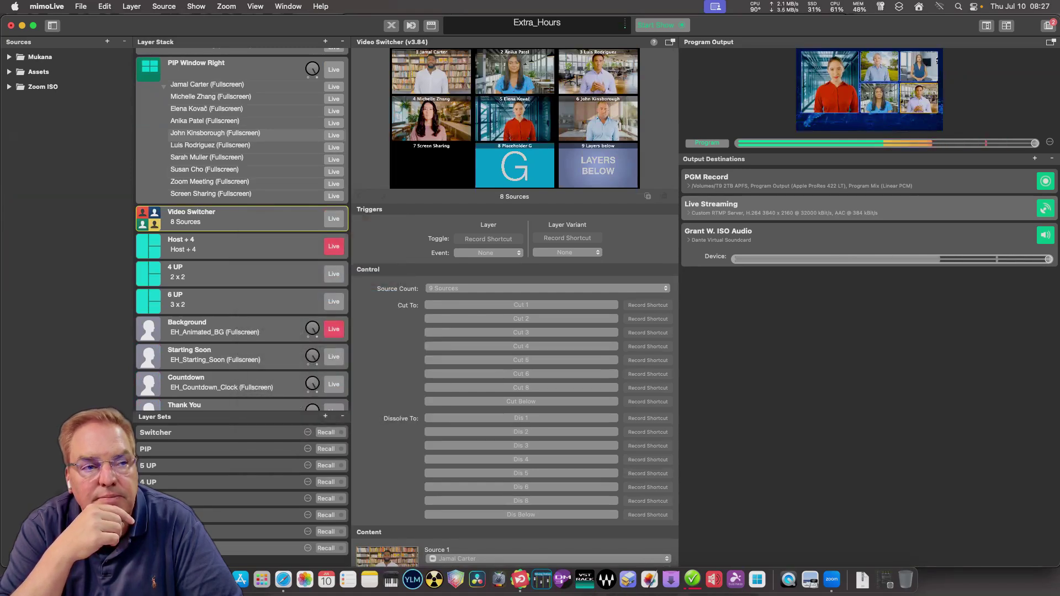
pyautogui.rightClick(226, 240)
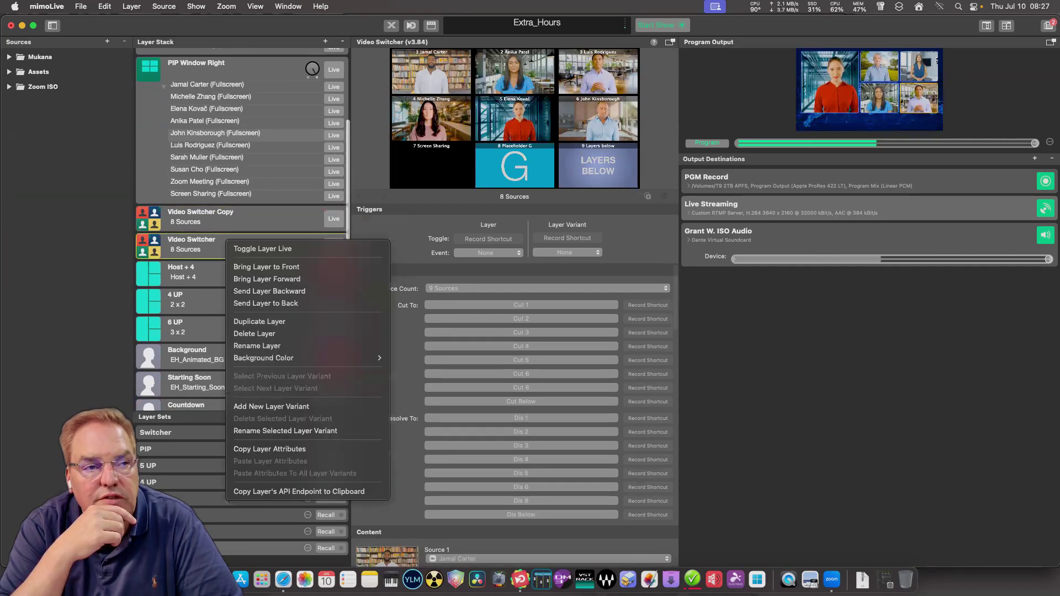
pyautogui.click(258, 321)
# Place Video Switcher above Video Switcher Copy and move Copy to the bottom of the stack.
pyautogui.moveTo(226, 246); pyautogui.dragTo(215, 417)
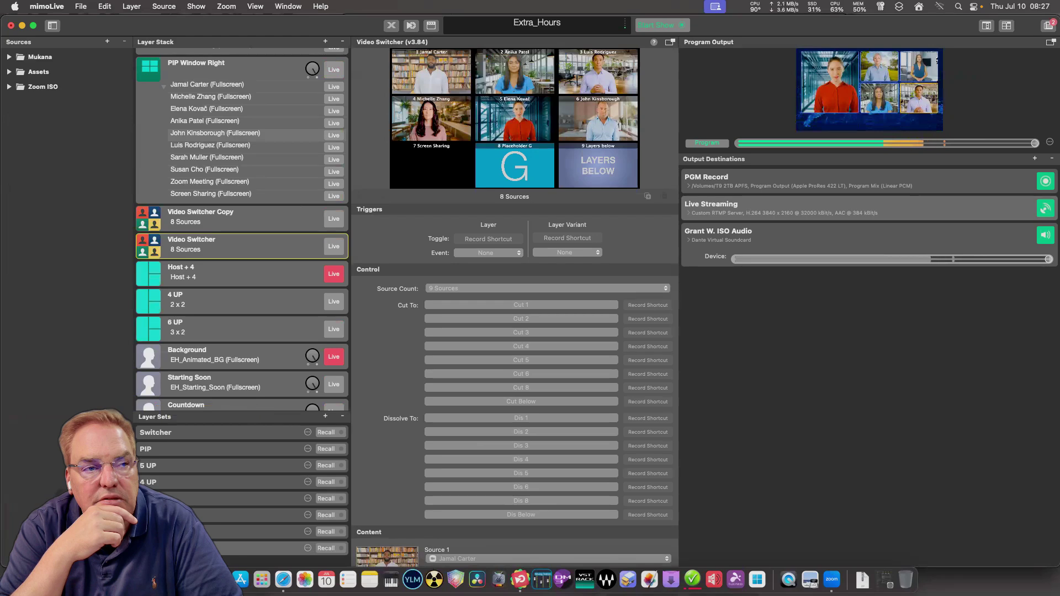
pyautogui.moveTo(226, 246); pyautogui.dragTo(225, 204)
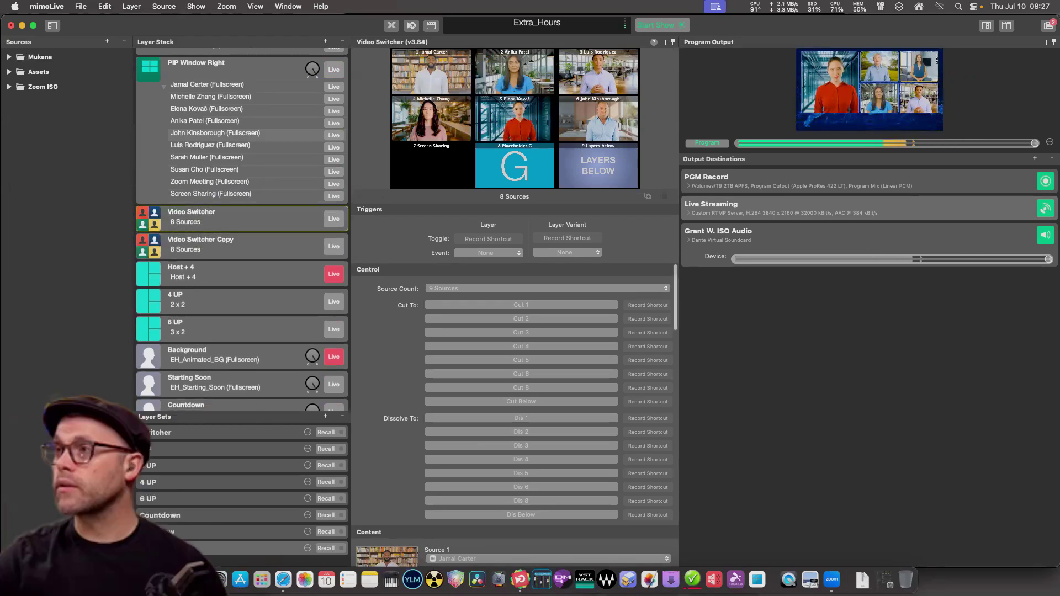
pyautogui.click(232, 244)
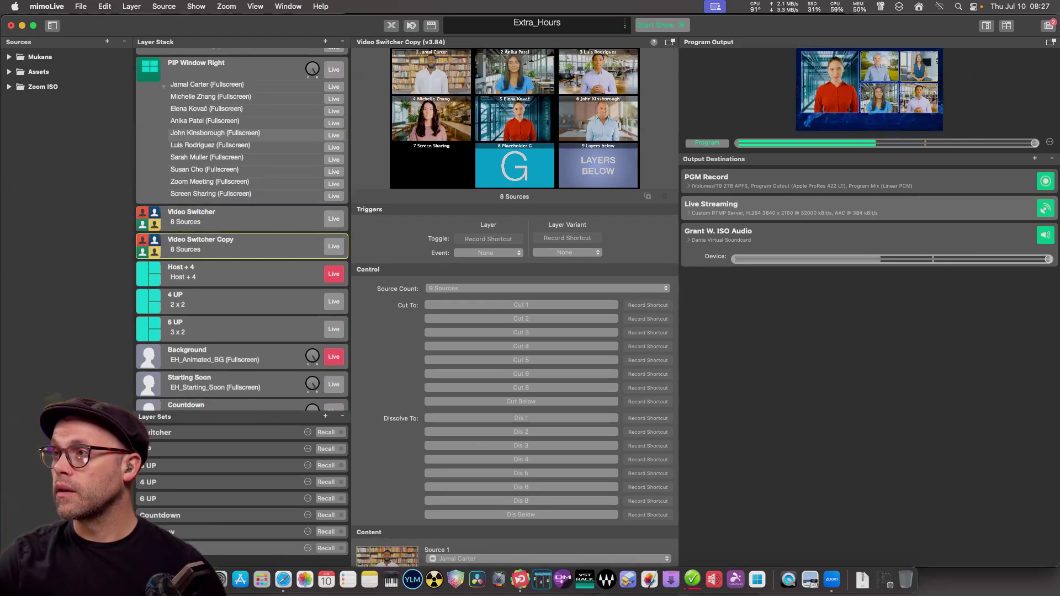
pyautogui.moveTo(232, 244); pyautogui.dragTo(220, 408)
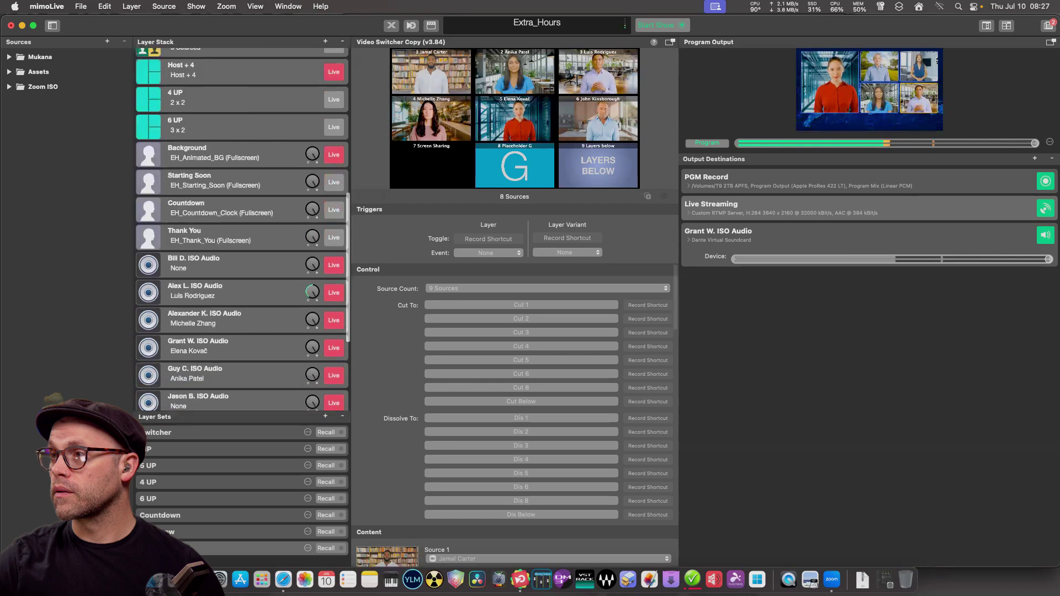
pyautogui.scroll(-5, 242, 227)
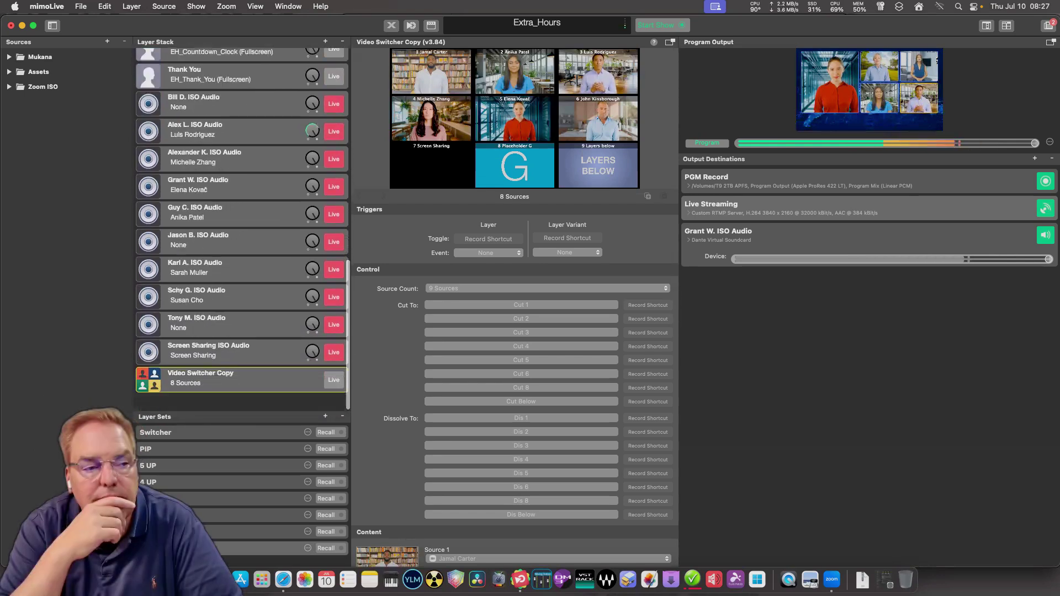
# Duplicate Video Switcher Copy repeatedly to create Copy 2, Copy 3 and Copy 4.
pyautogui.rightClick(240, 381)
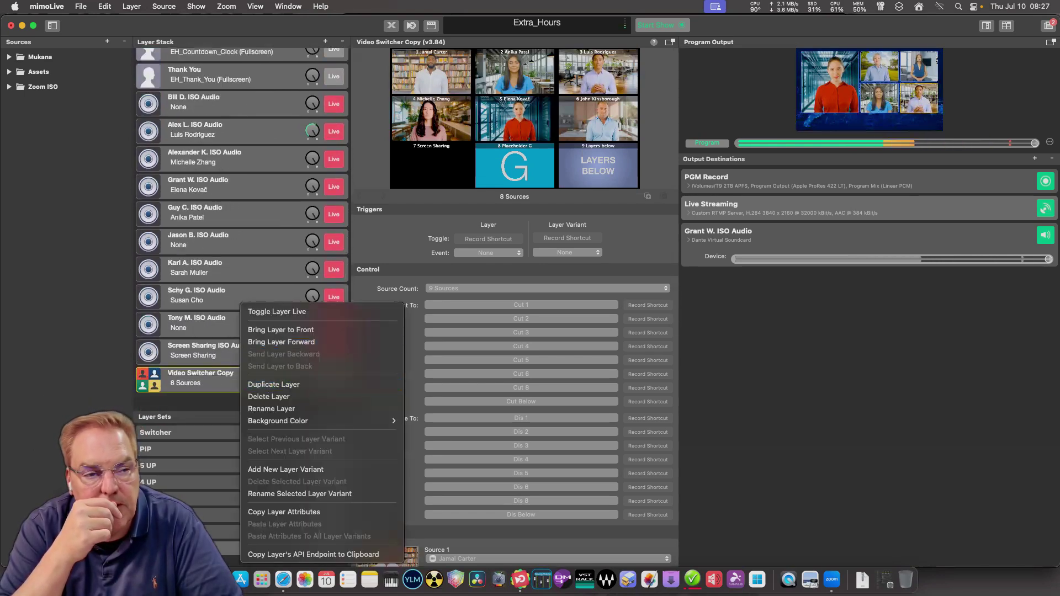
pyautogui.click(386, 384)
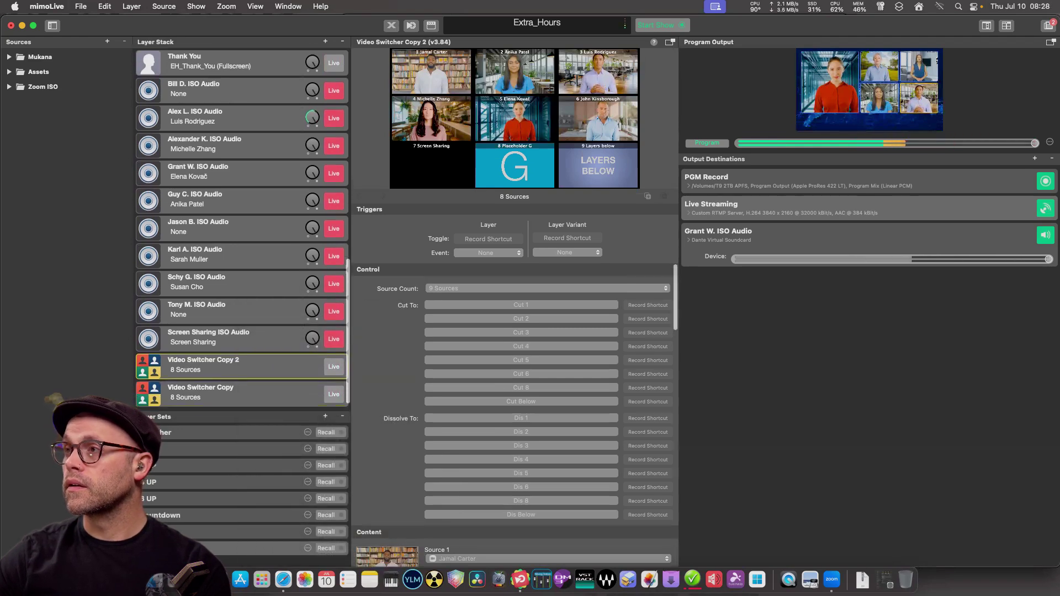
pyautogui.rightClick(242, 388)
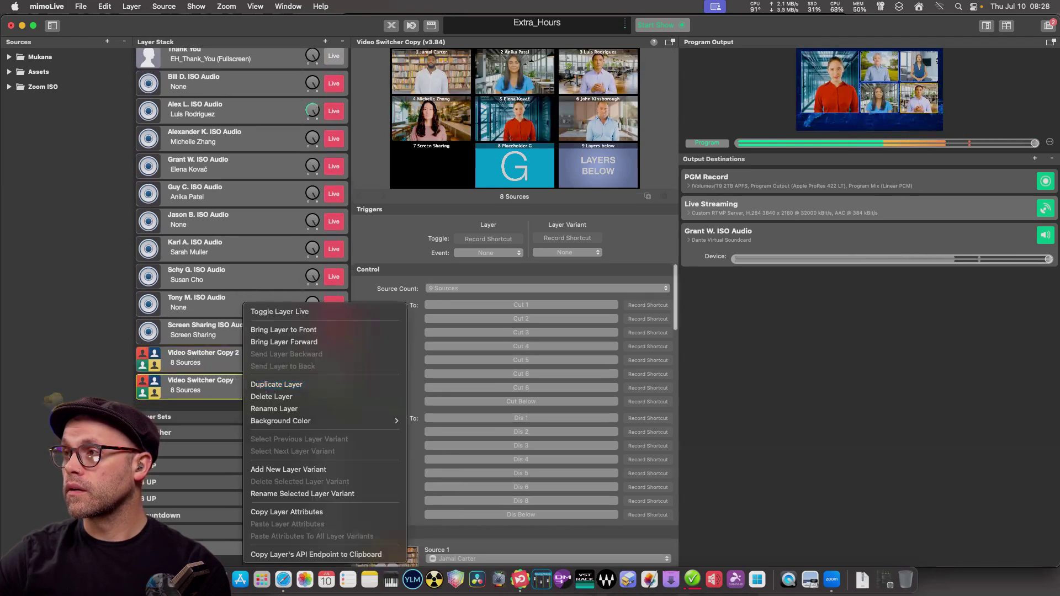
pyautogui.click(287, 385)
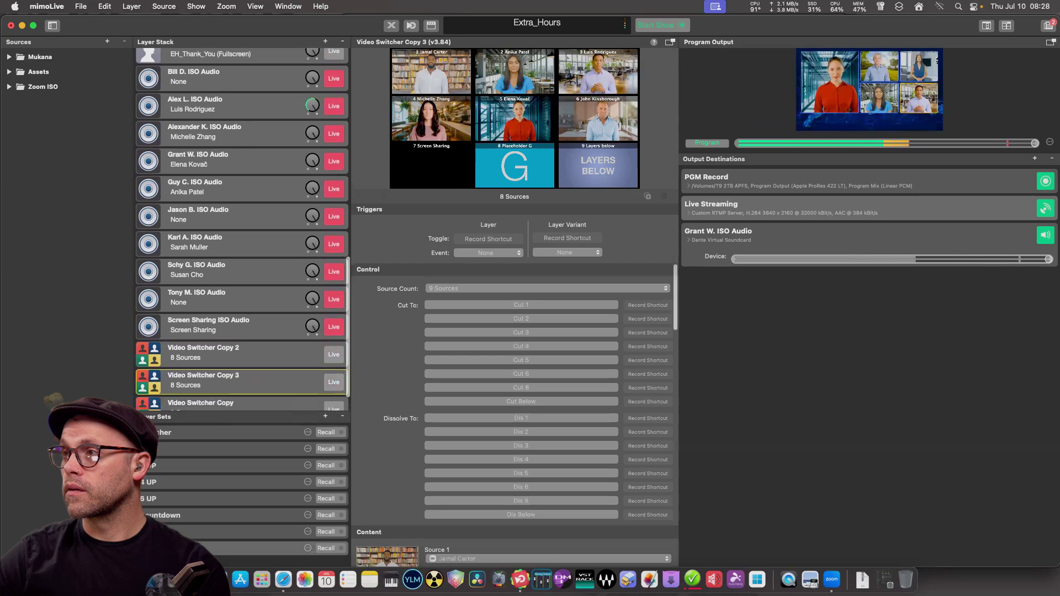
pyautogui.scroll(-1, 243, 332)
pyautogui.rightClick(243, 386)
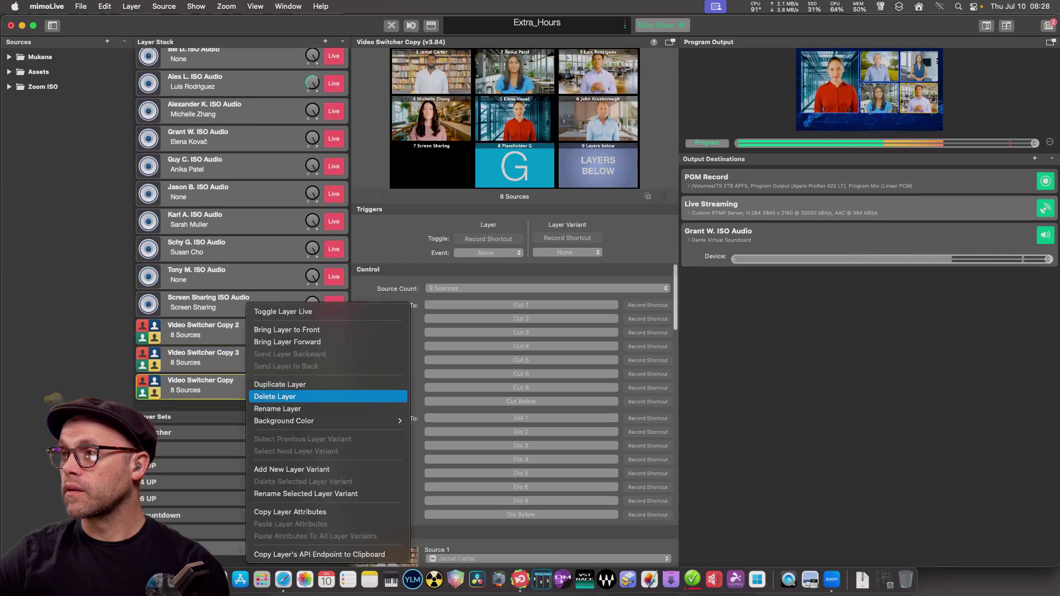
pyautogui.click(280, 384)
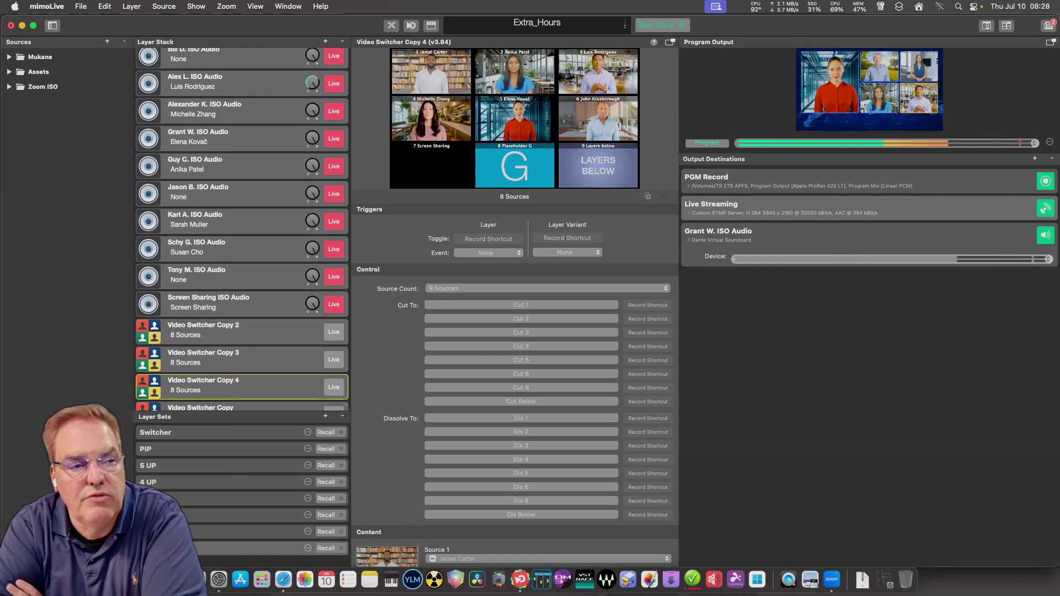
pyautogui.scroll(-1, 242, 221)
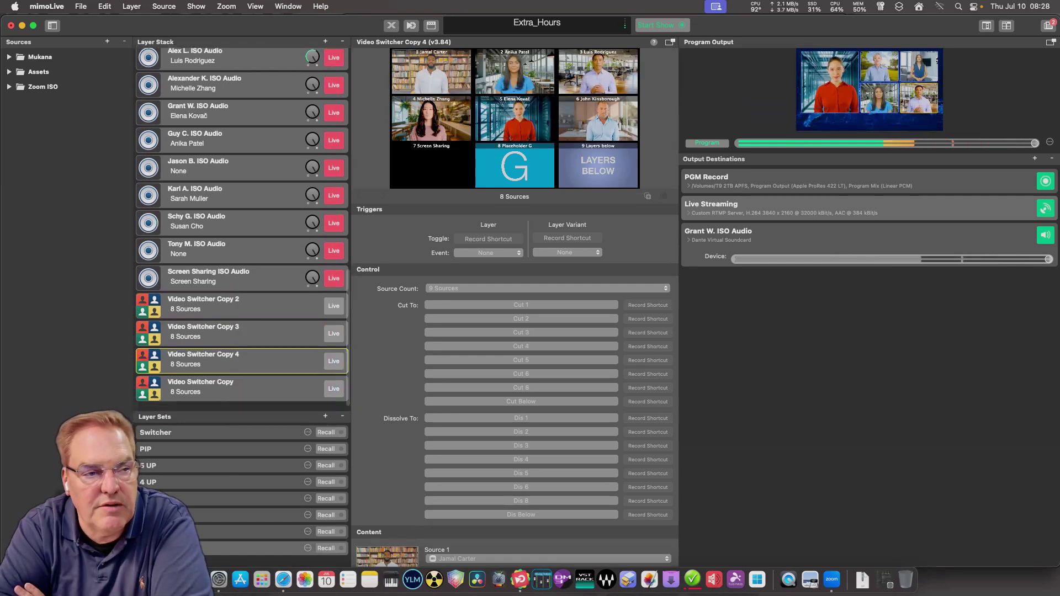
pyautogui.click(241, 386)
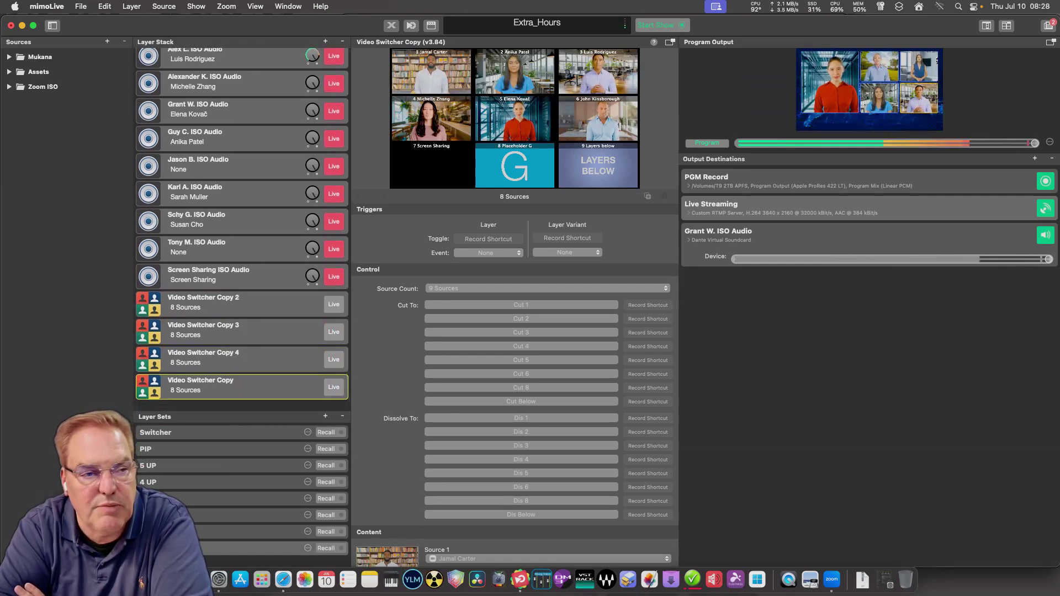
pyautogui.click(203, 298)
# Rename the first two Video Switcher copies to Spot 1 and Spot 2.
pyautogui.click(203, 298)
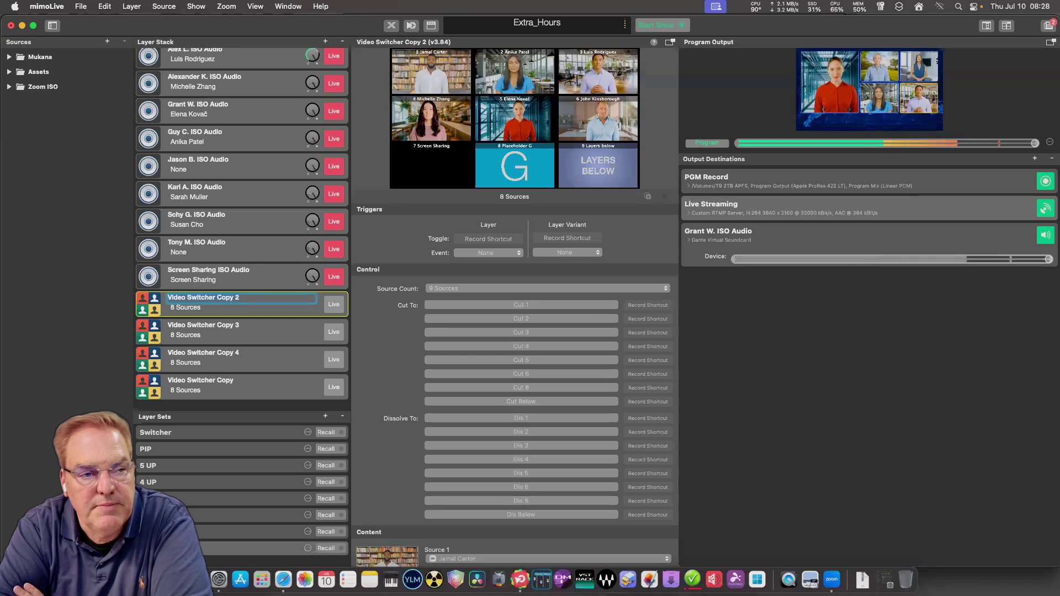
pyautogui.press('Return')
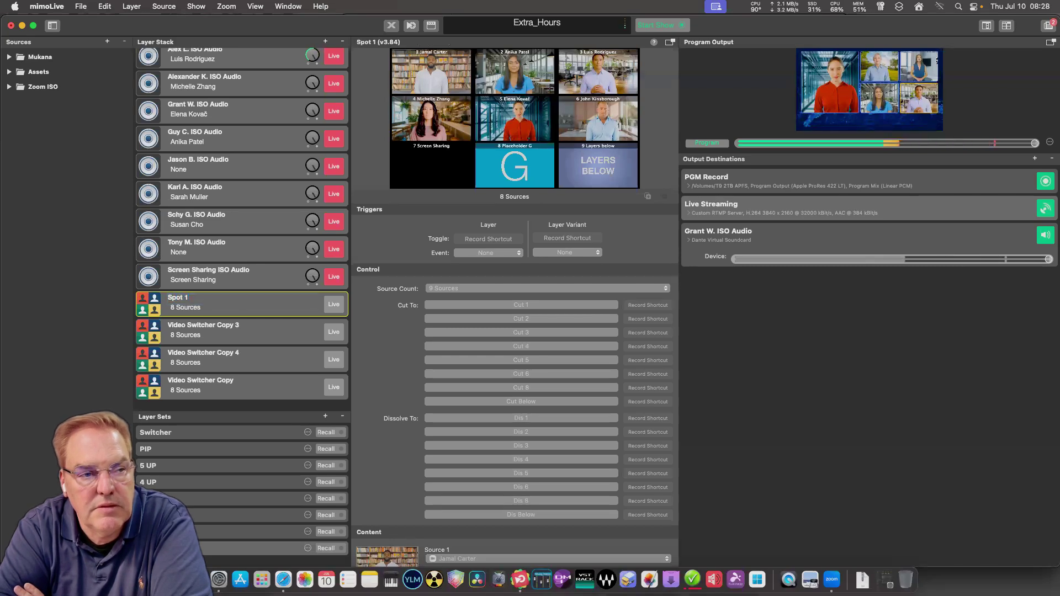
pyautogui.click(242, 331)
pyautogui.click(242, 325)
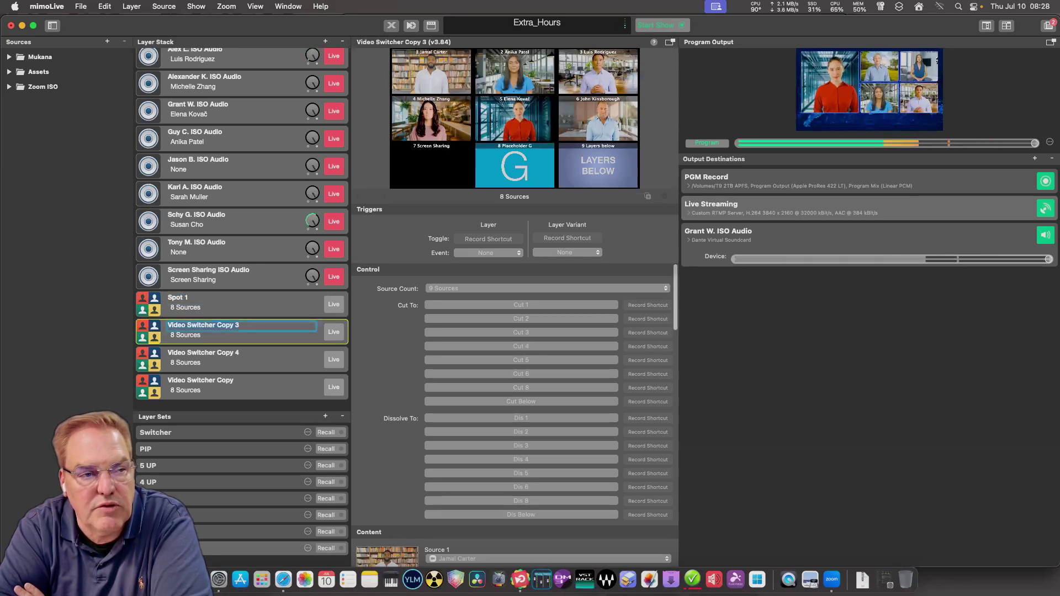
pyautogui.write('Spl')
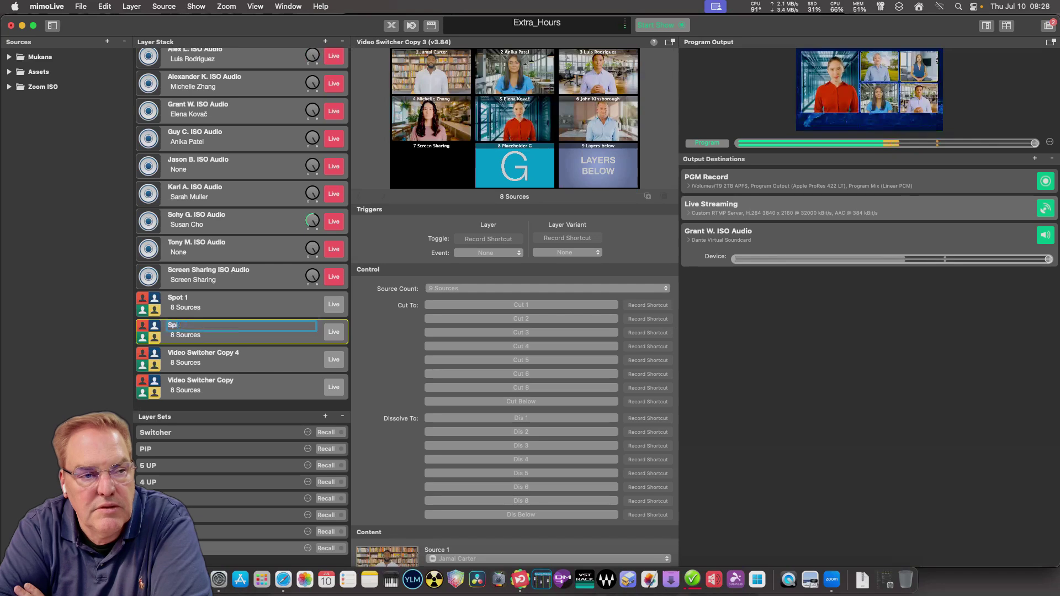
pyautogui.write('otot 2')
pyautogui.press('Return')
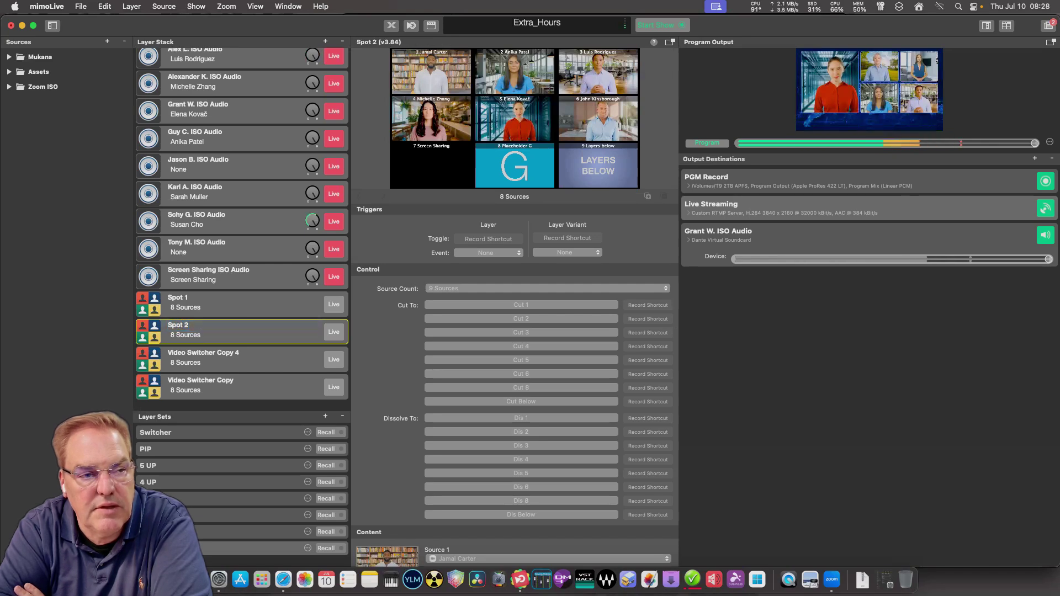
# Rename the remaining switcher copies to Spot 3 and Spot 4, then review Spot 1 and Spot 2.
pyautogui.click(199, 353)
pyautogui.write('Spot')
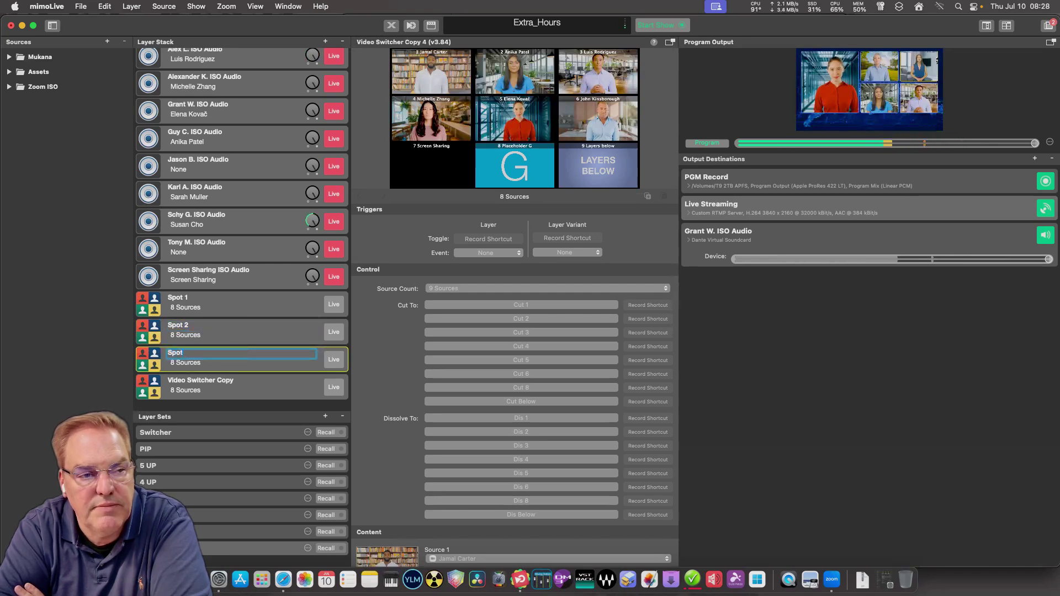
pyautogui.write(' 3')
pyautogui.press('Return')
pyautogui.click(200, 380)
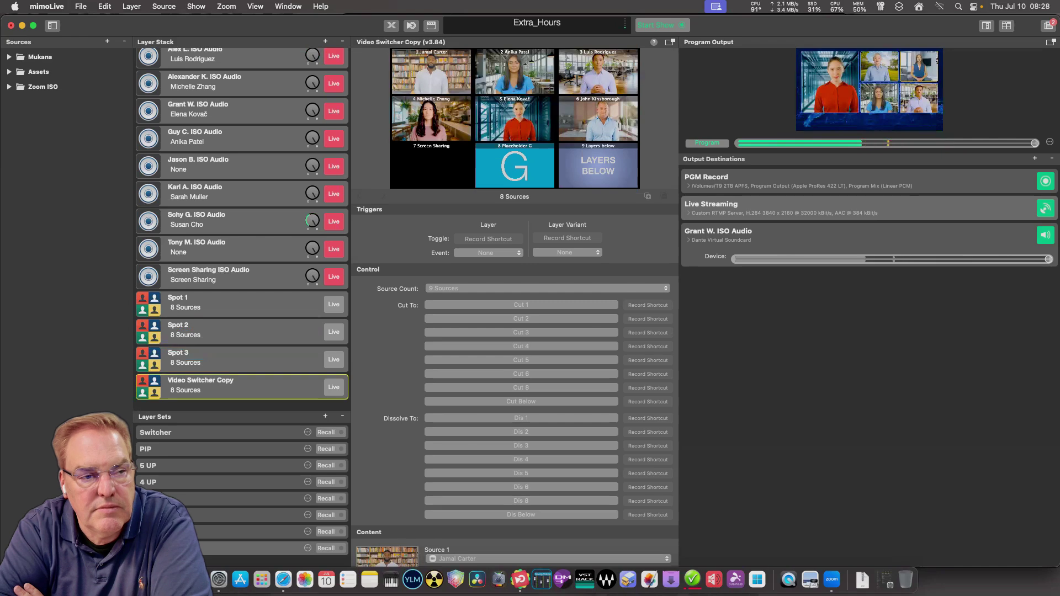
pyautogui.write('Spot 4')
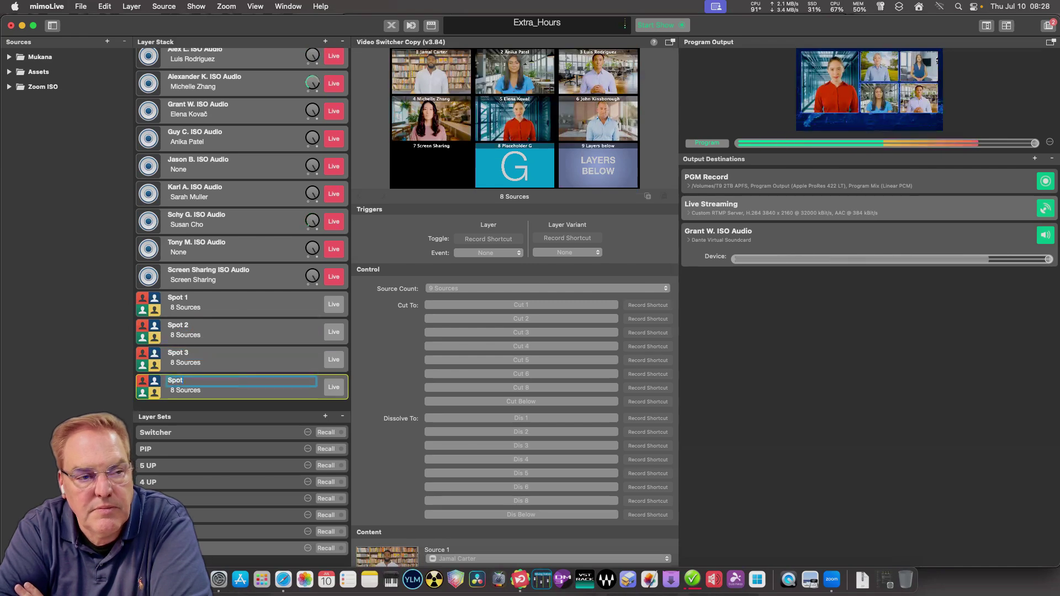
pyautogui.press('Return')
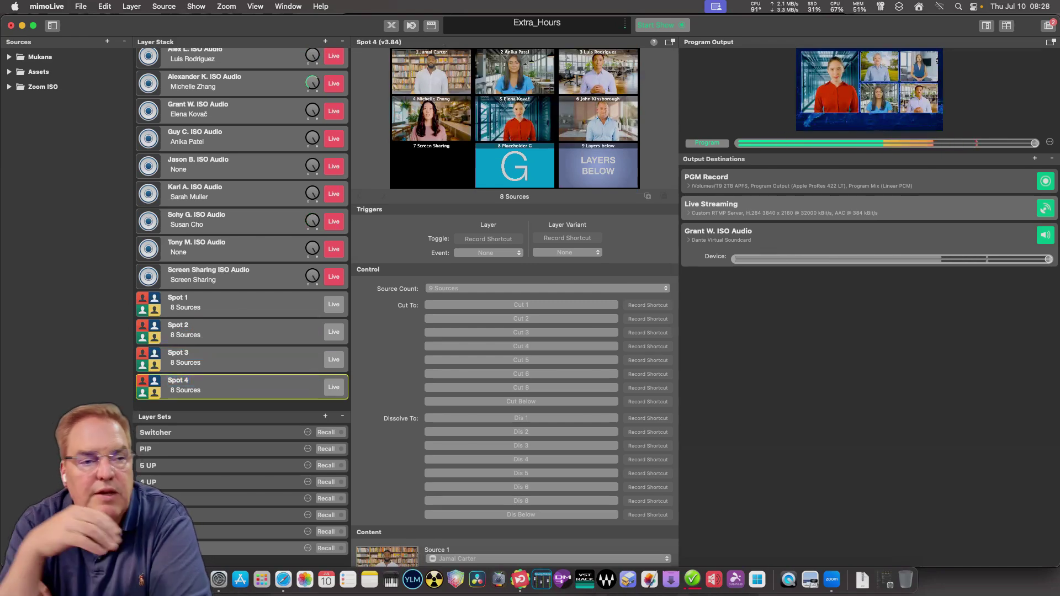
pyautogui.click(200, 303)
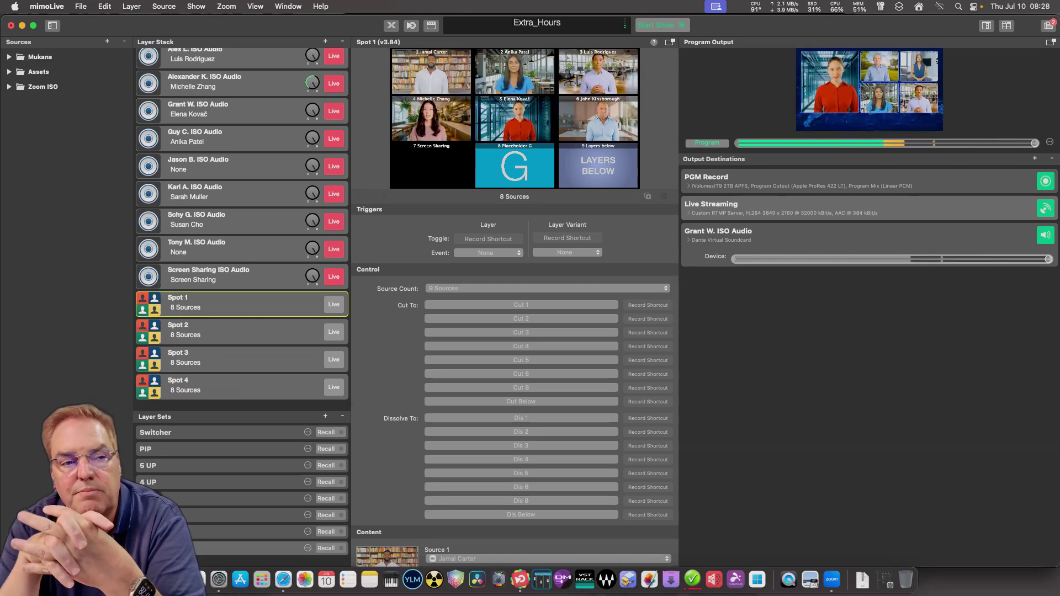
pyautogui.click(200, 330)
pyautogui.click(200, 303)
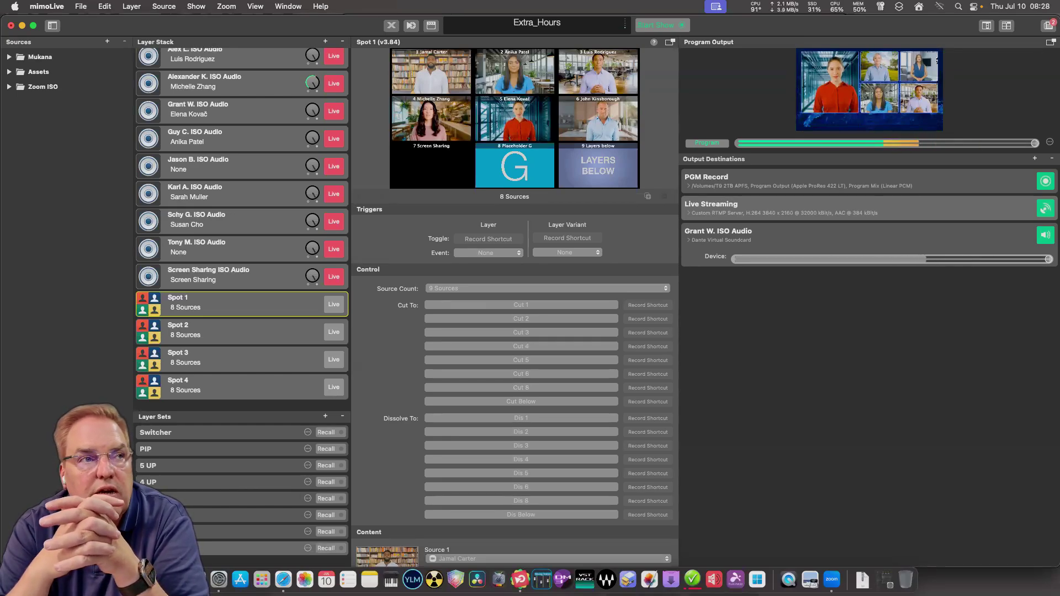
pyautogui.scroll(15, 243, 229)
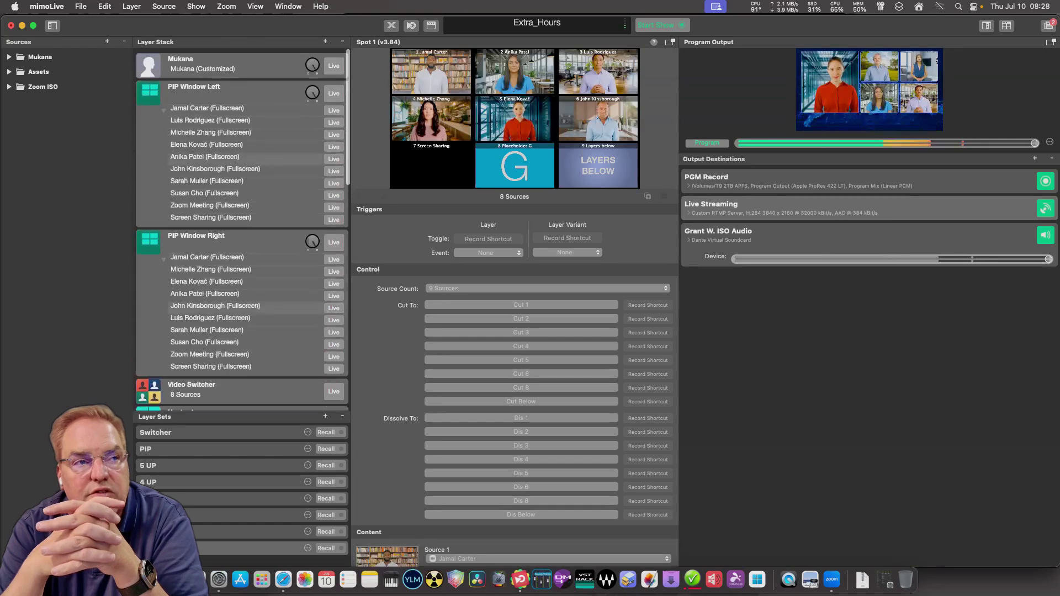
pyautogui.scroll(-15, 243, 230)
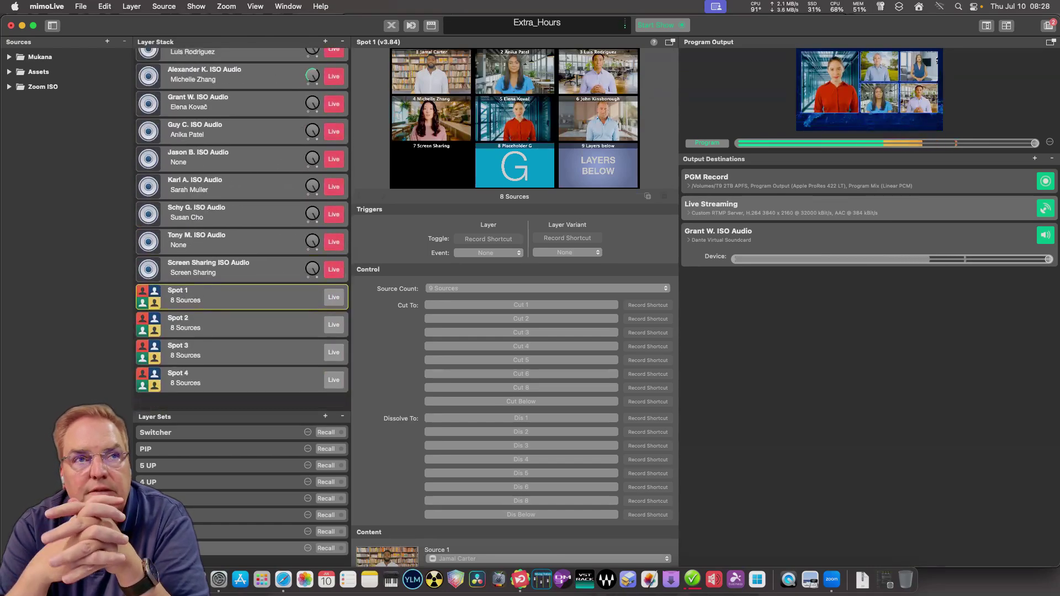
pyautogui.scroll(10, 243, 229)
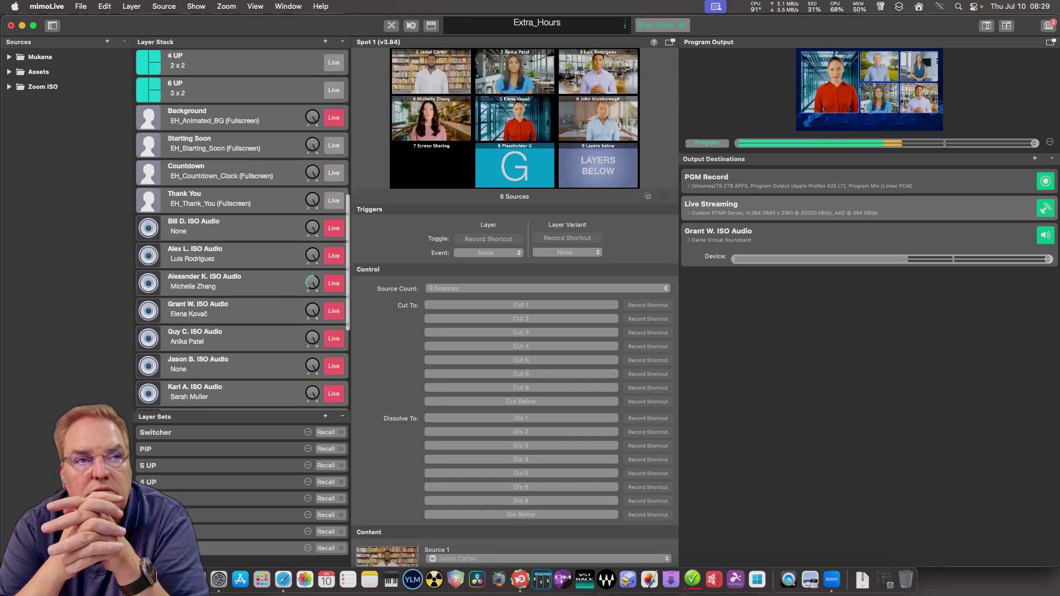
pyautogui.scroll(10, 243, 229)
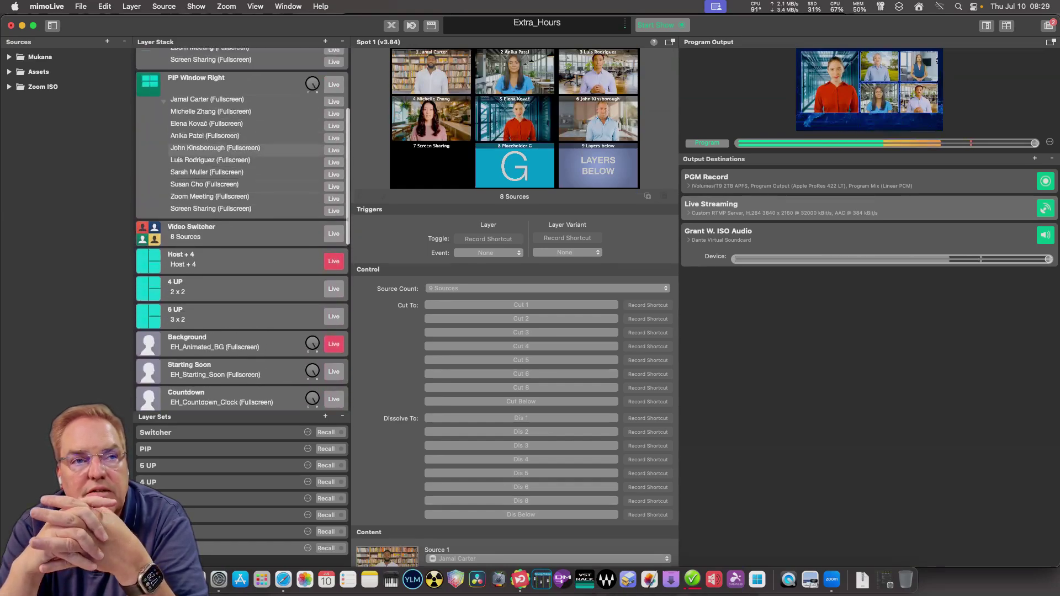
pyautogui.scroll(3, 243, 229)
pyautogui.scroll(-15, 243, 230)
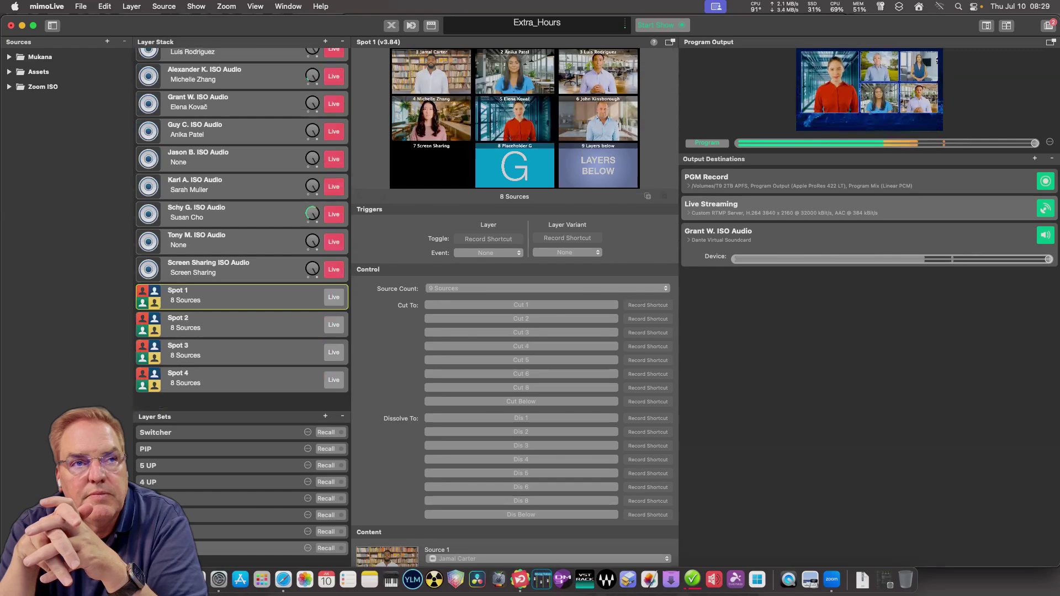
# Insert a Syphon Video Sender layer, found by searching 'sy', directly above Spot 4.
pyautogui.click(326, 41)
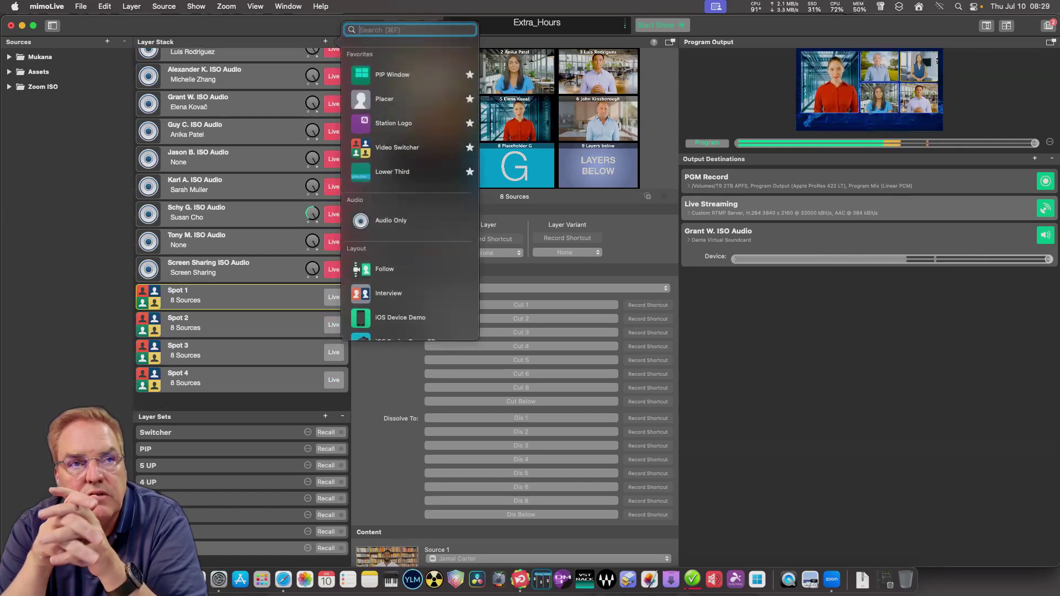
pyautogui.write('sy')
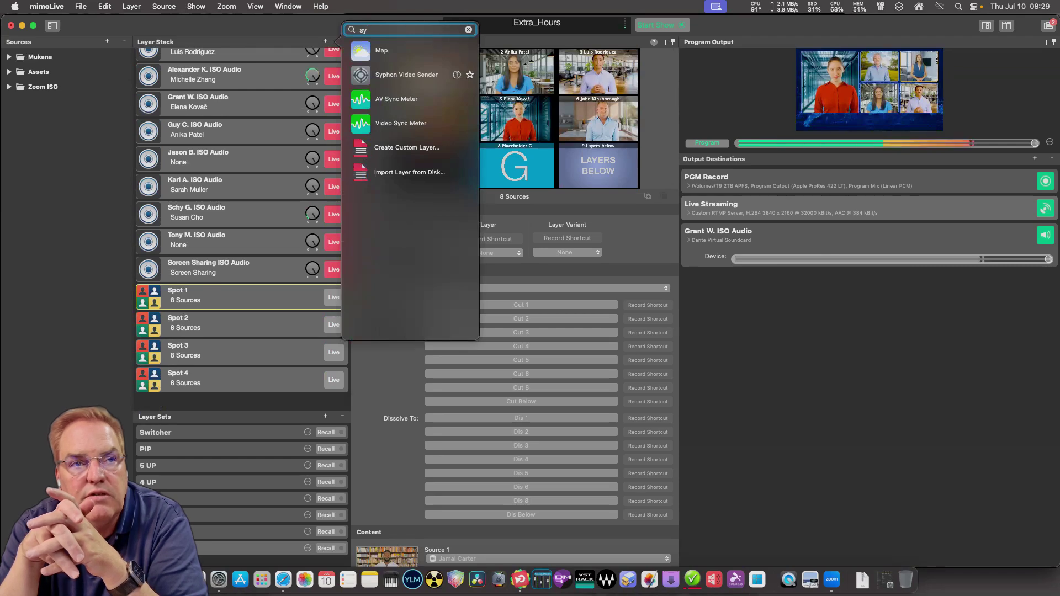
pyautogui.moveTo(386, 74); pyautogui.dragTo(224, 380)
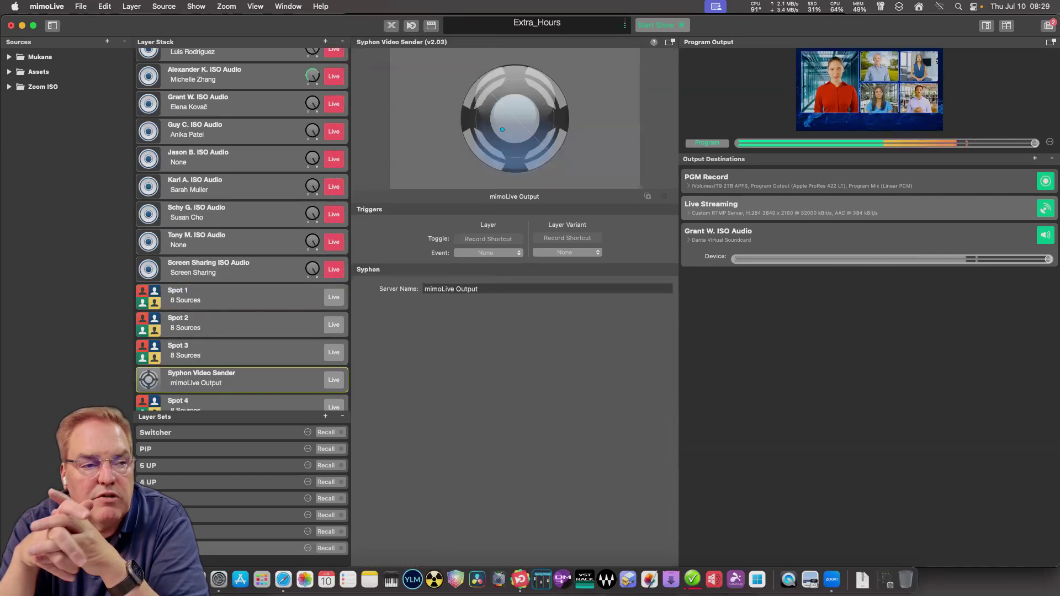
pyautogui.scroll(-2, 242, 229)
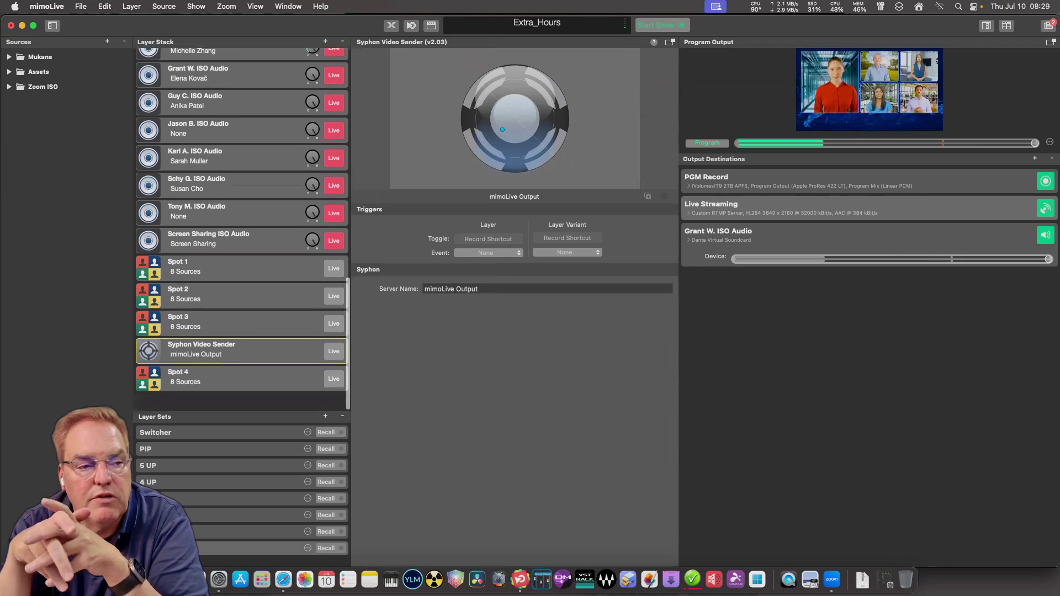
# Duplicate the Syphon Video Sender twice, placing copies between Spot 1 and Spot 2 and above Spot 1.
pyautogui.rightClick(238, 353)
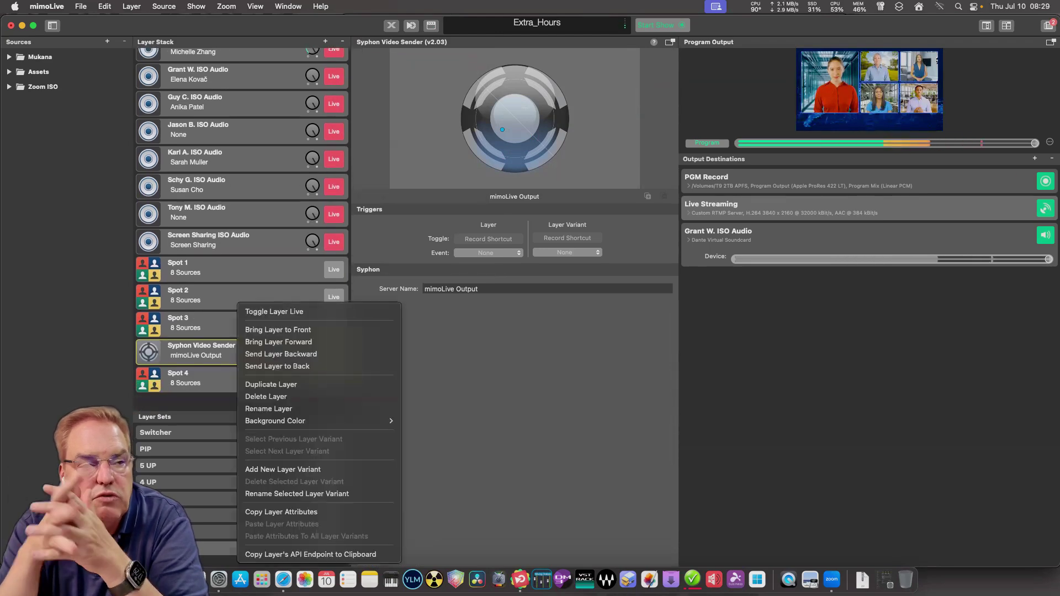
pyautogui.click(271, 384)
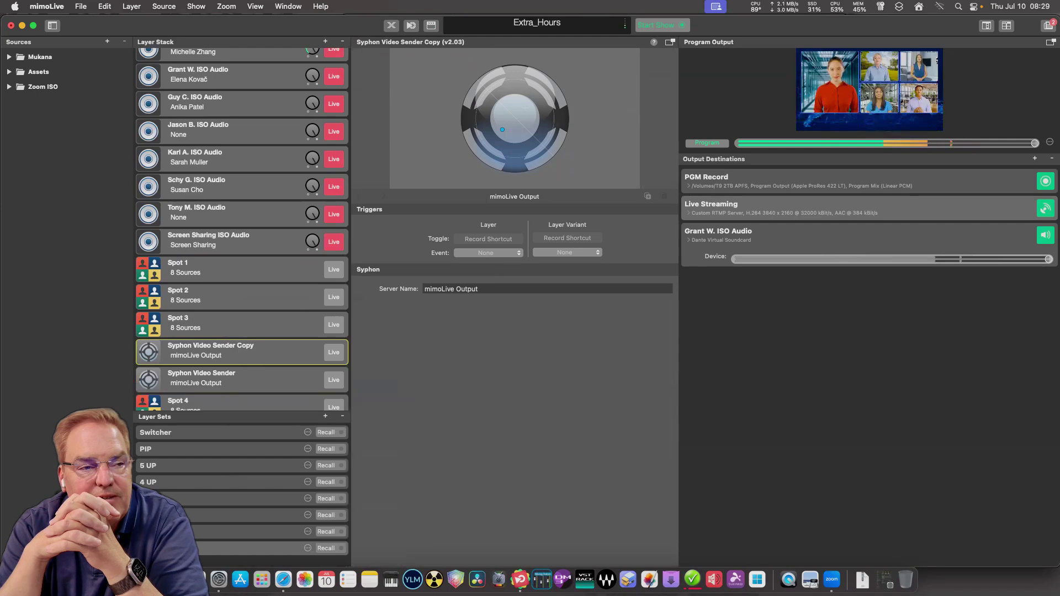
pyautogui.moveTo(238, 353); pyautogui.dragTo(237, 287)
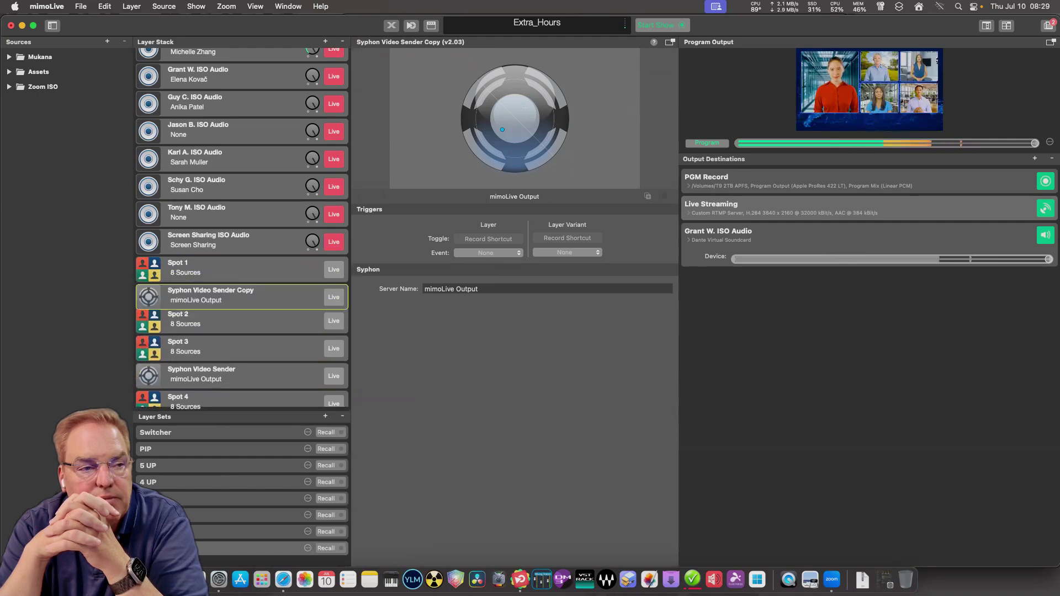
pyautogui.scroll(-1, 237, 287)
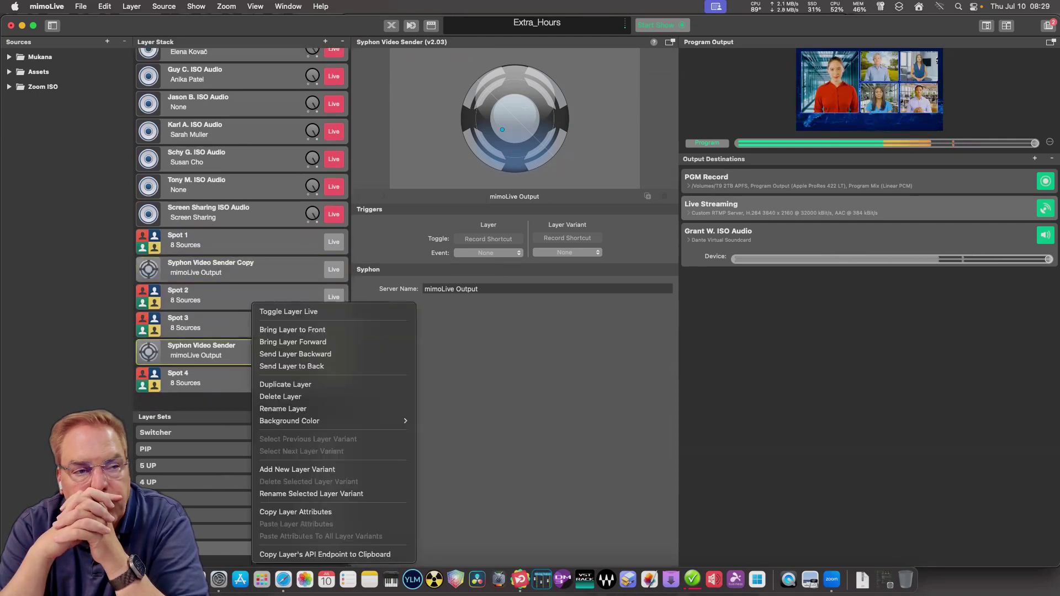
pyautogui.rightClick(252, 354)
pyautogui.click(298, 384)
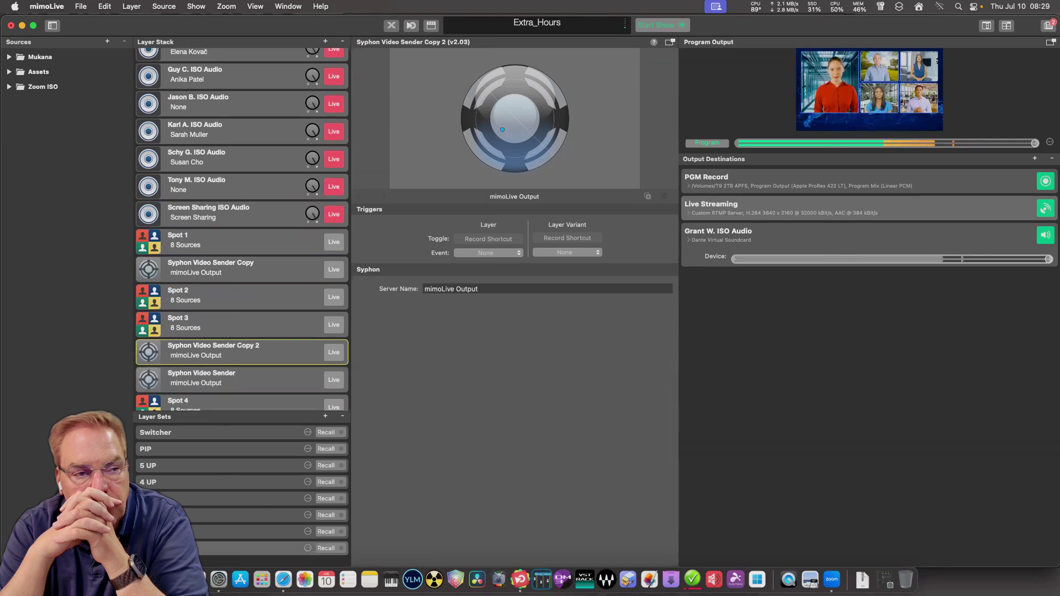
pyautogui.moveTo(237, 351); pyautogui.dragTo(238, 241)
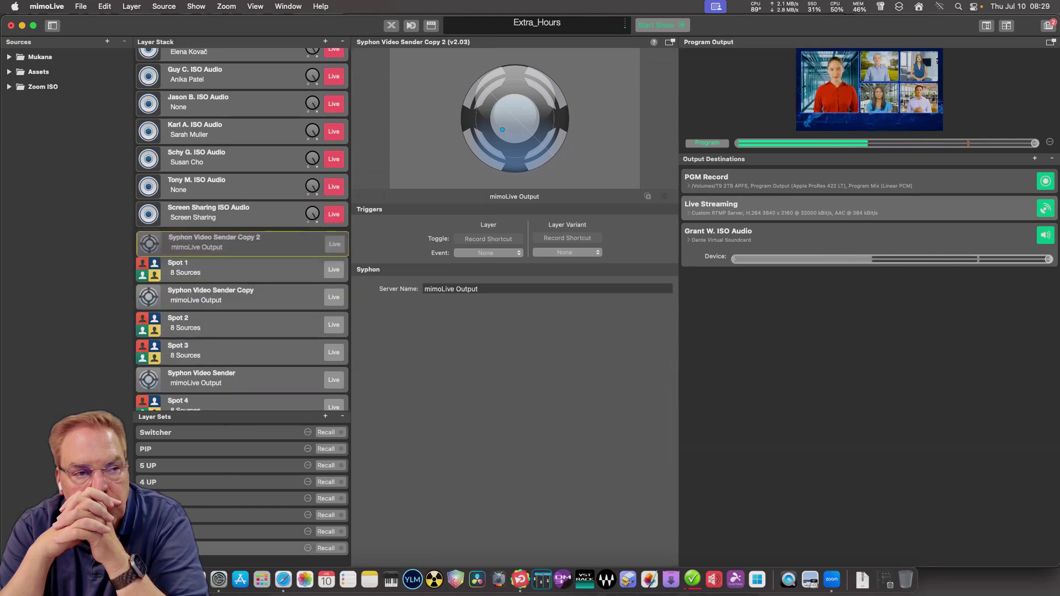
pyautogui.scroll(-1, 237, 242)
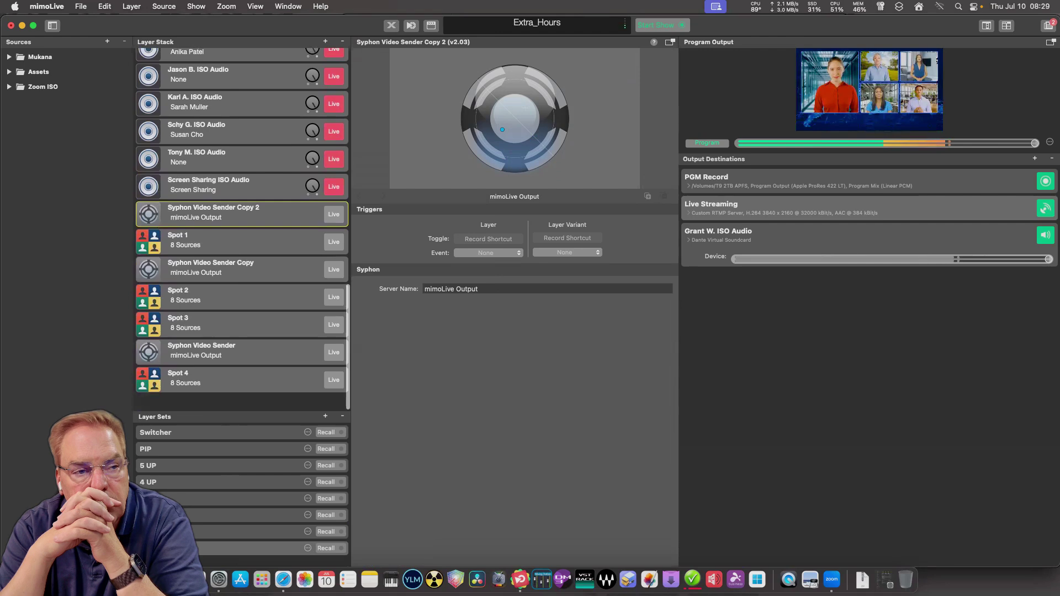
# Move Syphon Video Sender Copy 3 directly above Spot 3.
pyautogui.rightClick(223, 347)
pyautogui.click(222, 338)
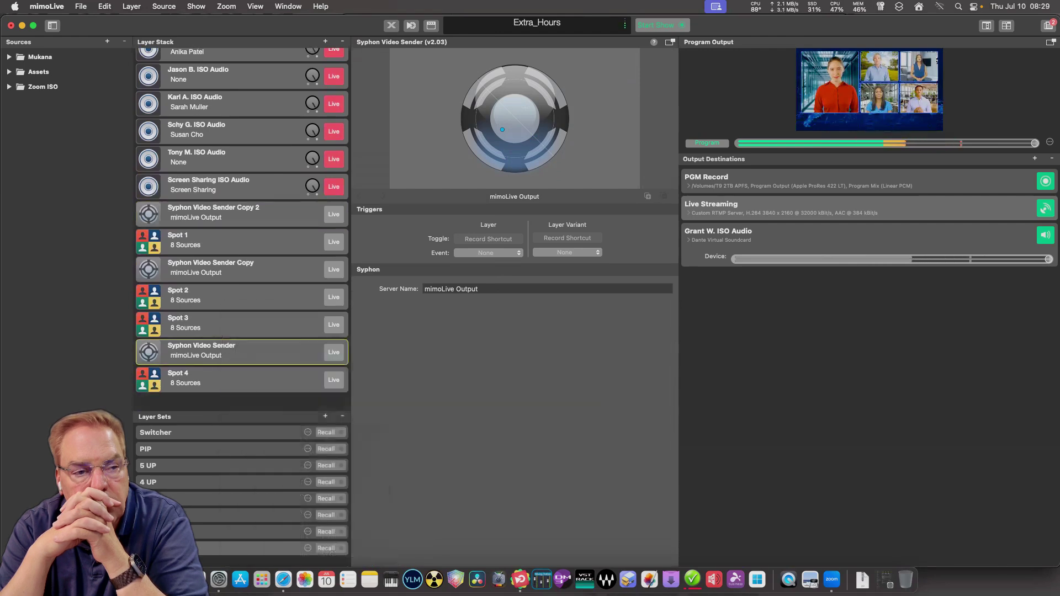
pyautogui.moveTo(224, 351); pyautogui.dragTo(223, 324)
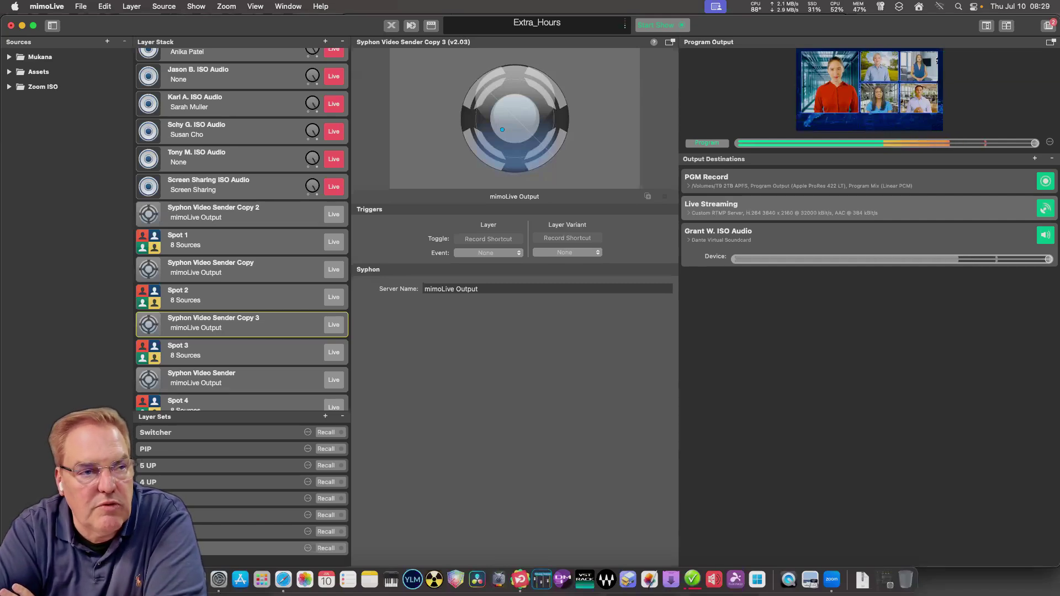
pyautogui.scroll(-2, 242, 229)
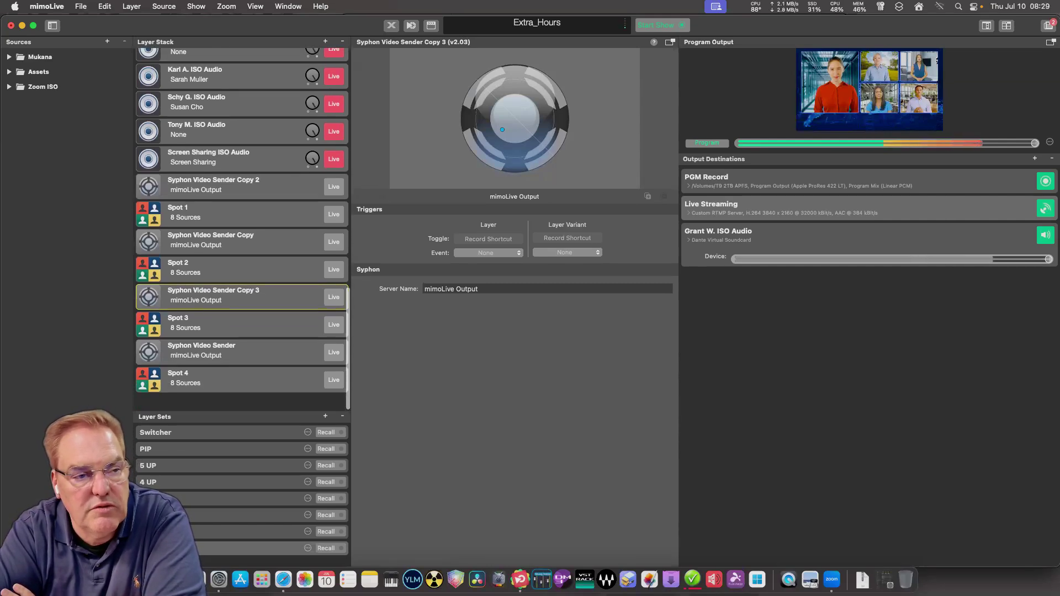
# Rename the top two Syphon Video Sender layers to Spot 1 and Spot 2.
pyautogui.doubleClick(214, 180)
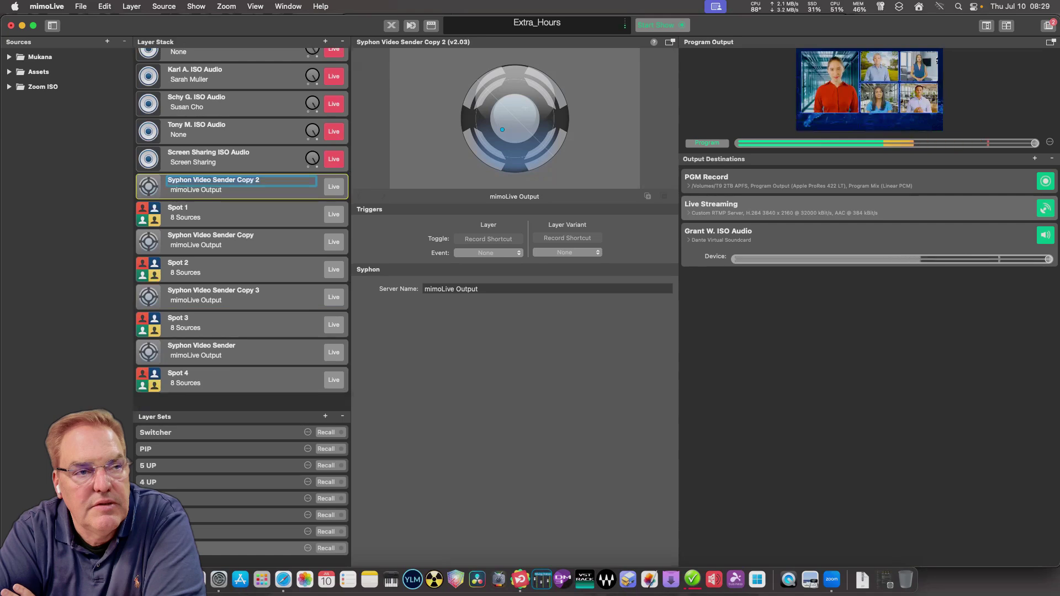
pyautogui.write('Spot 1')
pyautogui.press('Return')
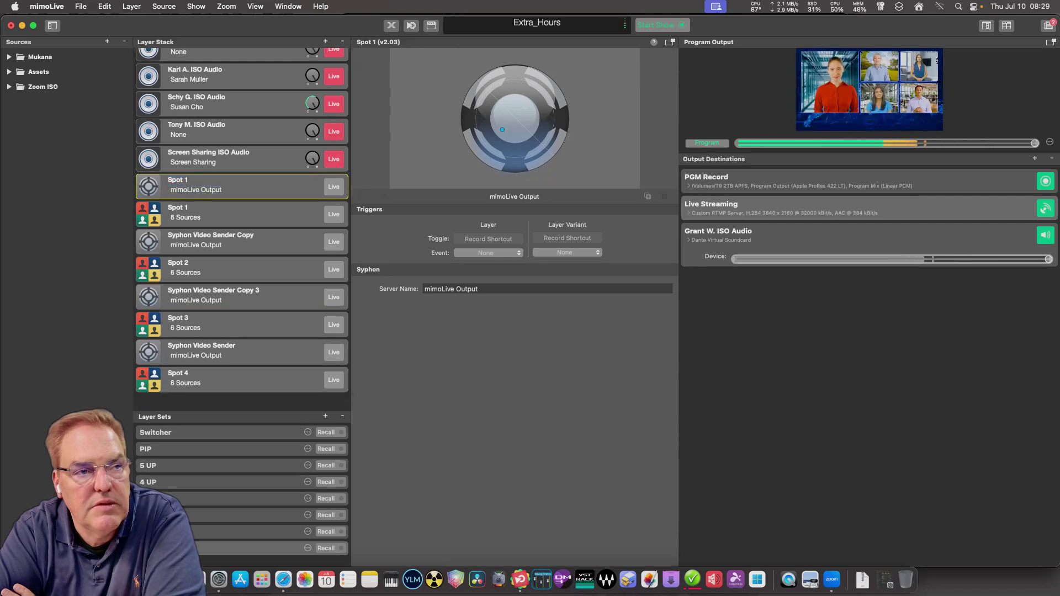
pyautogui.doubleClick(210, 235)
pyautogui.write('Spot 2')
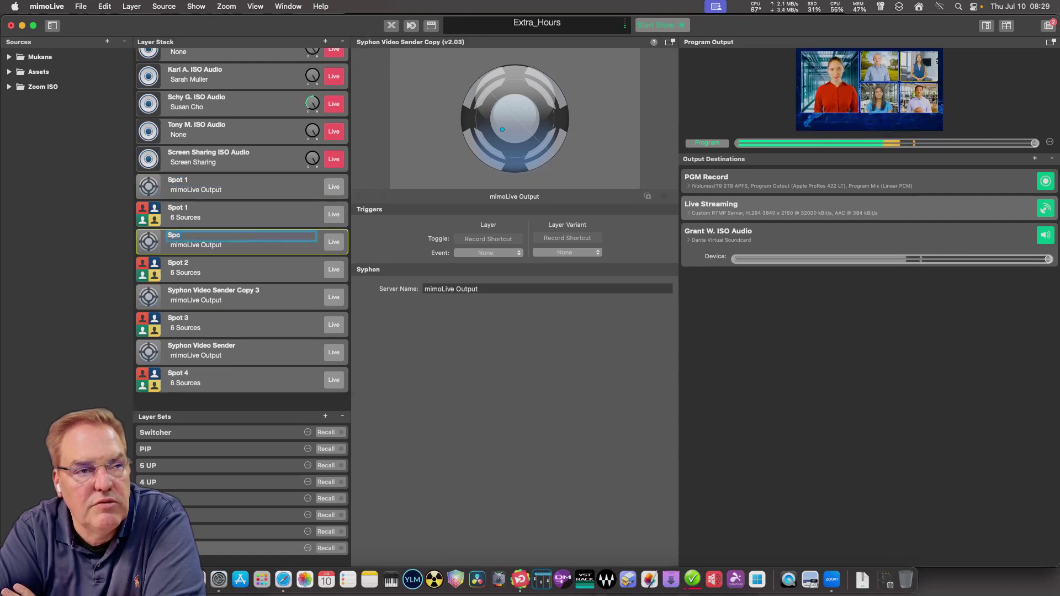
pyautogui.press('Return')
# Rename the remaining two sender layers to Spoit 3 and Spot 4.
pyautogui.click(214, 291)
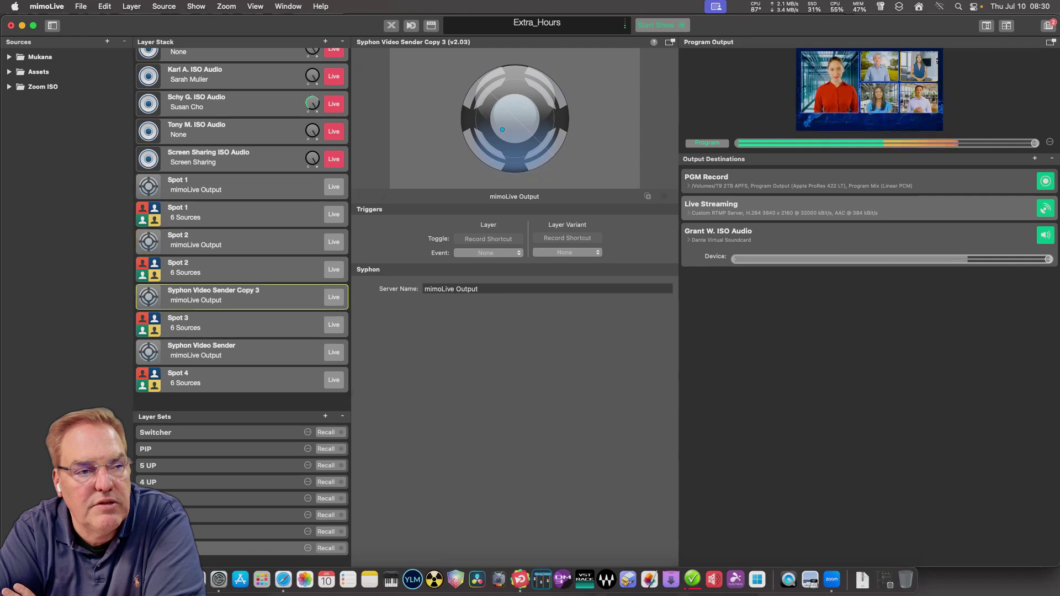
pyautogui.write('Spoit')
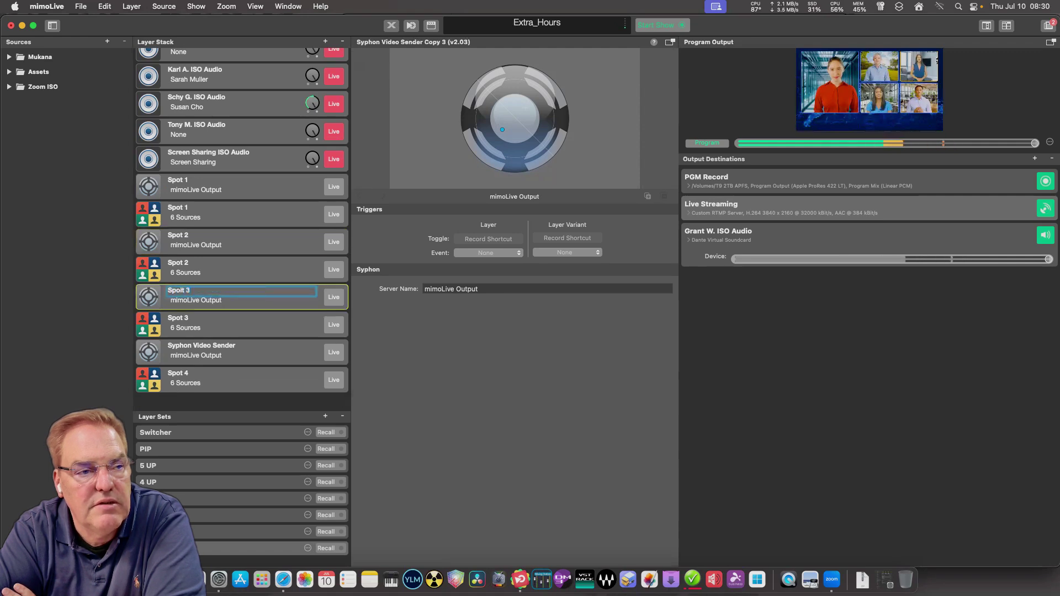
pyautogui.press('Return')
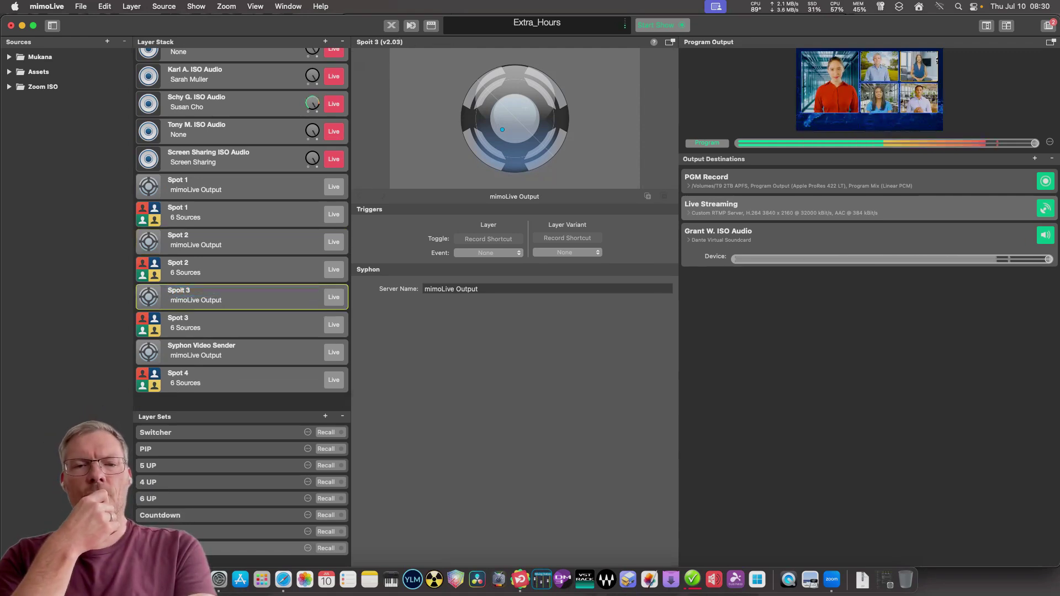
pyautogui.click(202, 348)
pyautogui.click(202, 346)
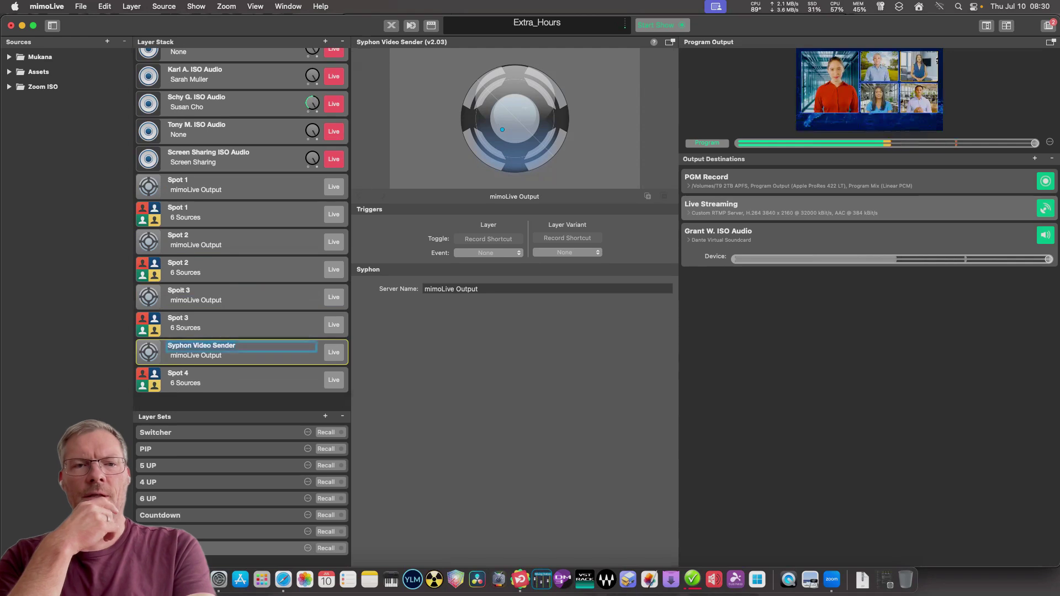
pyautogui.write('Spot 4')
pyautogui.press('Return')
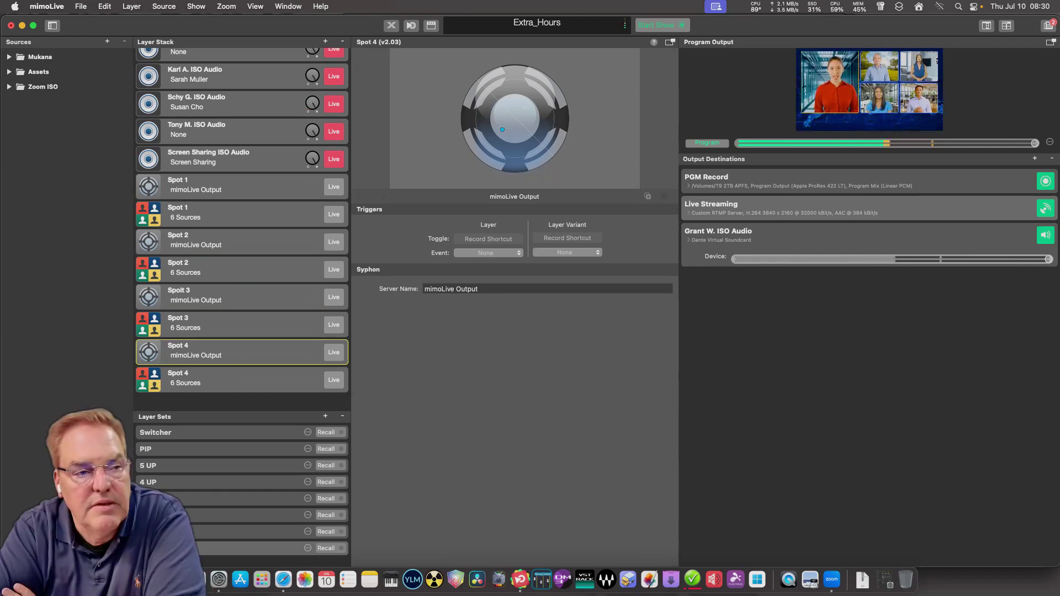
# Set the Syphon server names of the Spot 1 and Spot 2 senders to Spot 1 and Spot 2.
pyautogui.click(242, 187)
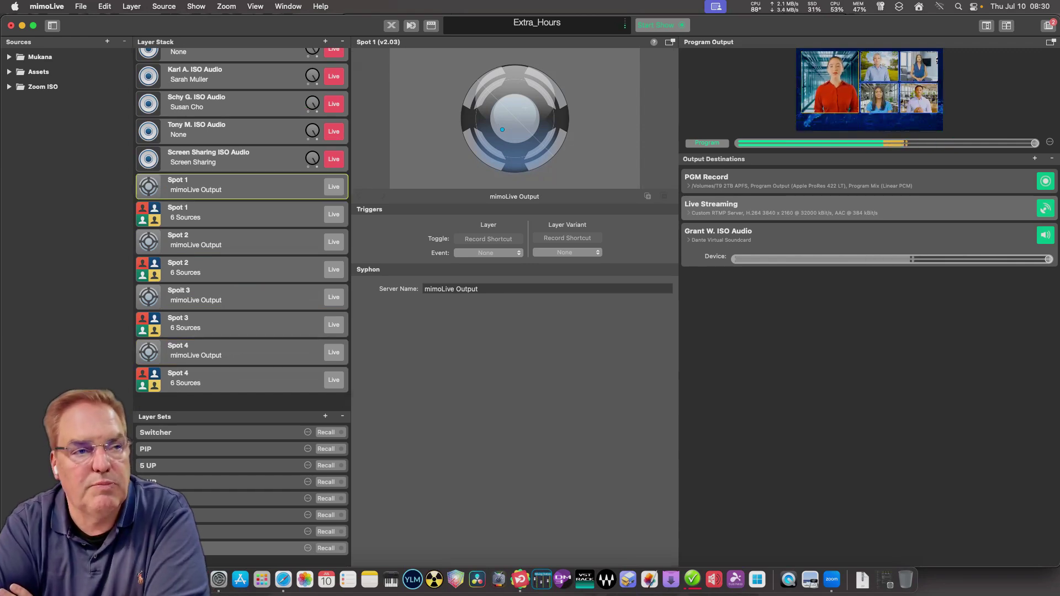
pyautogui.tripleClick(467, 289)
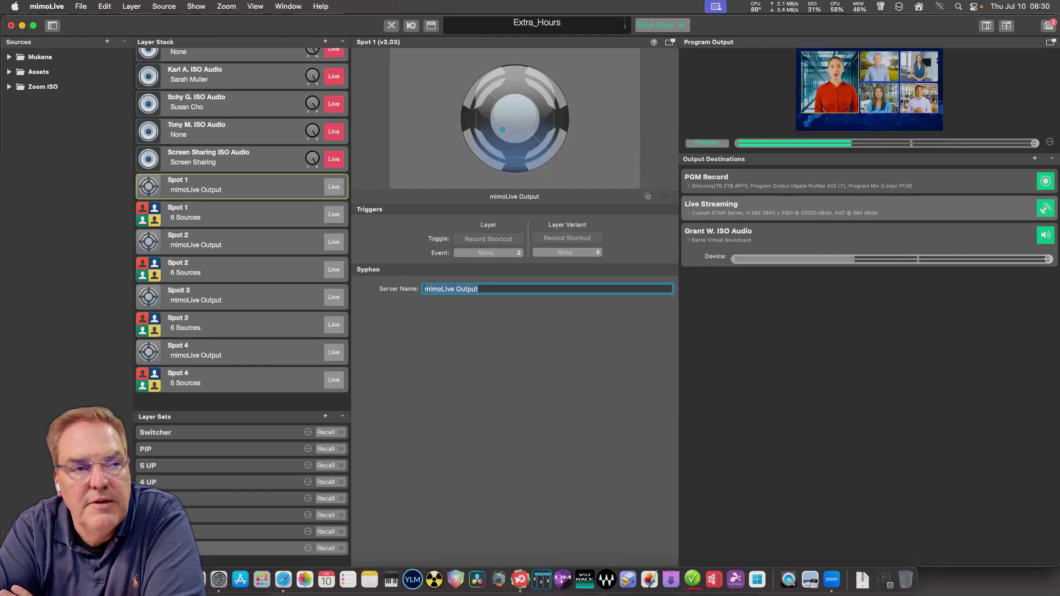
pyautogui.write('AS')
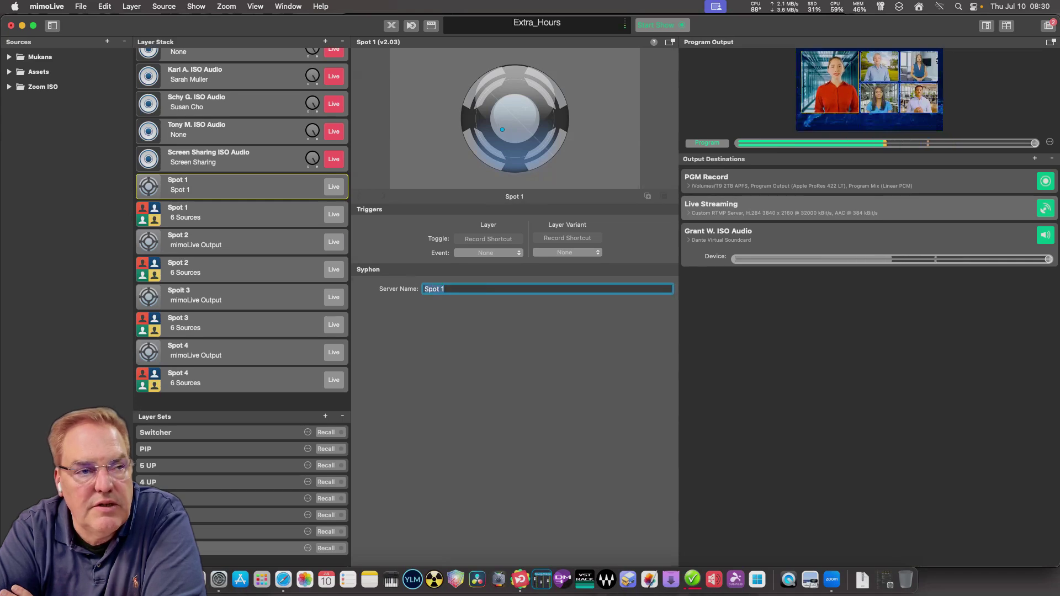
pyautogui.click(221, 241)
pyautogui.click(451, 288)
pyautogui.write('S')
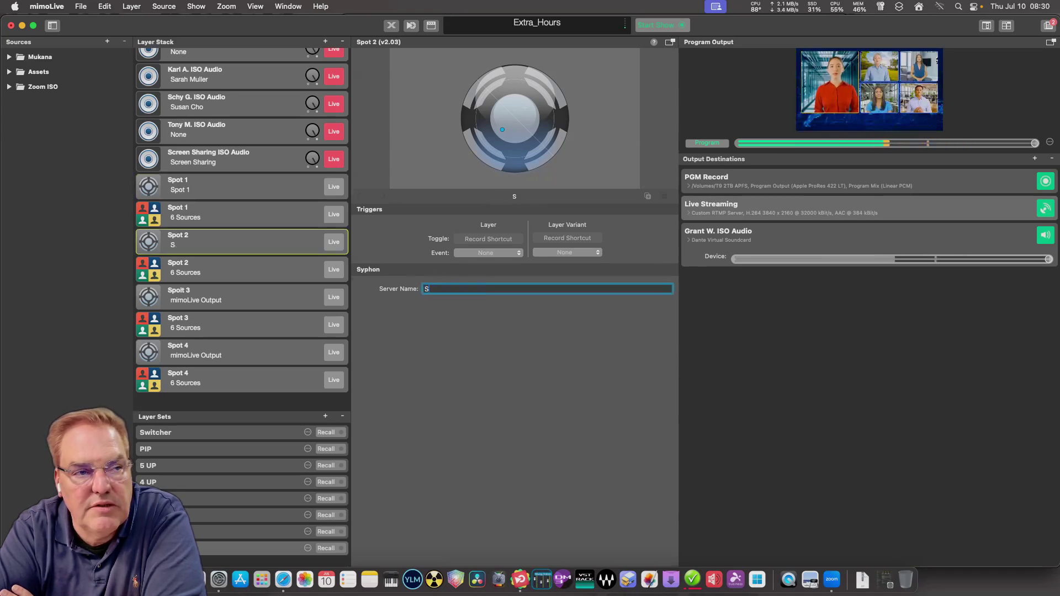
pyautogui.write('pot 2')
pyautogui.press('Return')
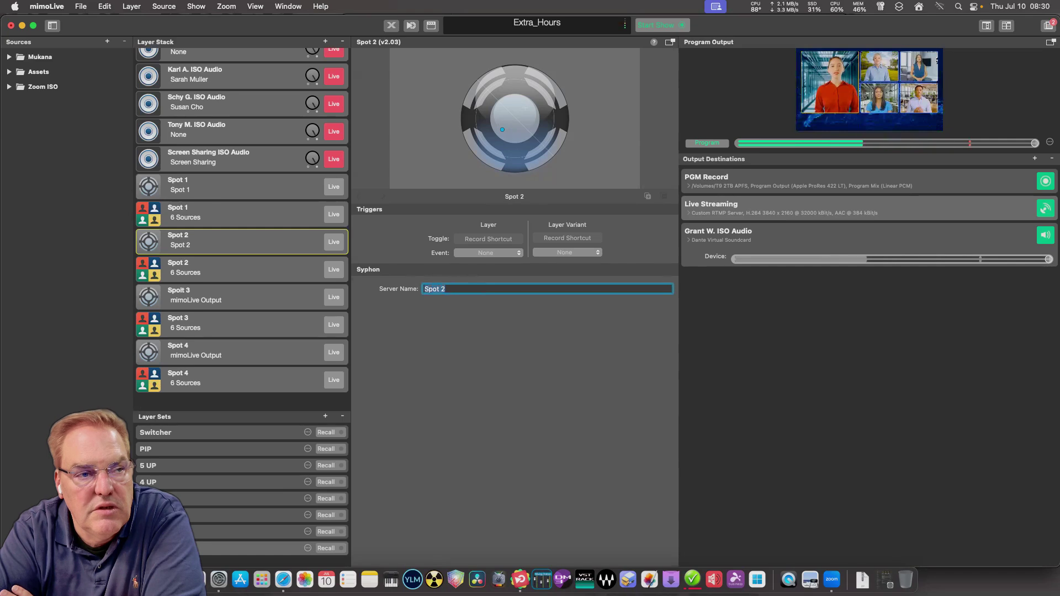
# Set the Spoit 3 and Spot 4 senders' server names to Spot 3 and Spot 4, then put Spot 1 live.
pyautogui.click(221, 297)
pyautogui.click(451, 289)
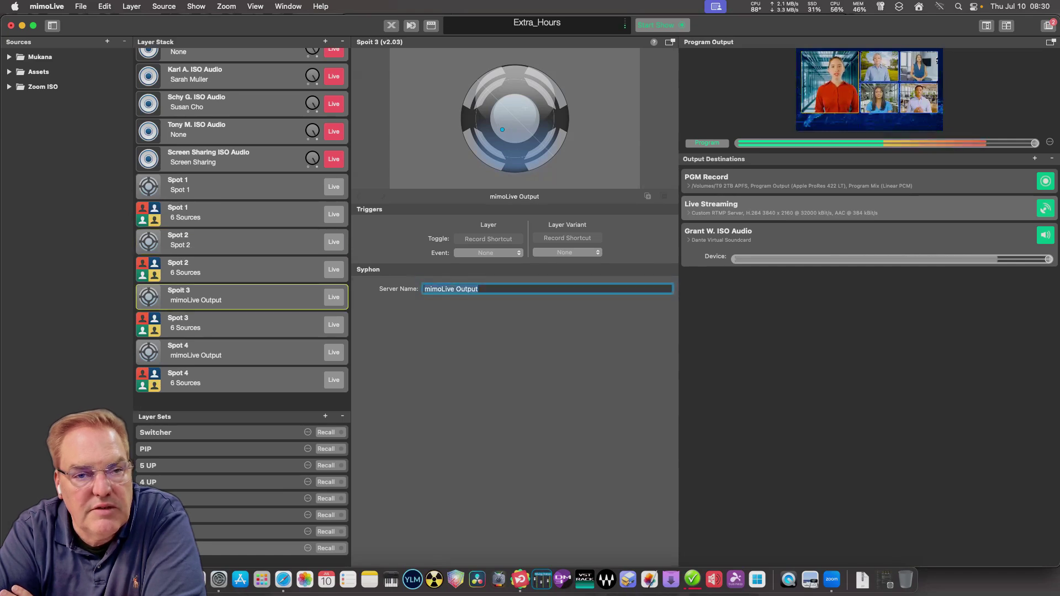
pyautogui.write('Spot 3')
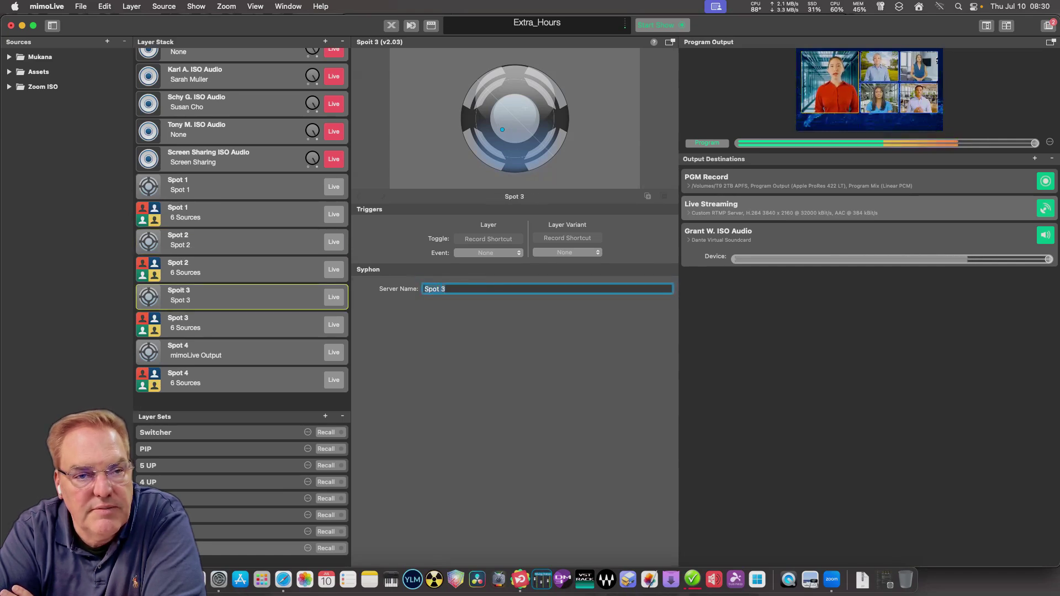
pyautogui.click(220, 352)
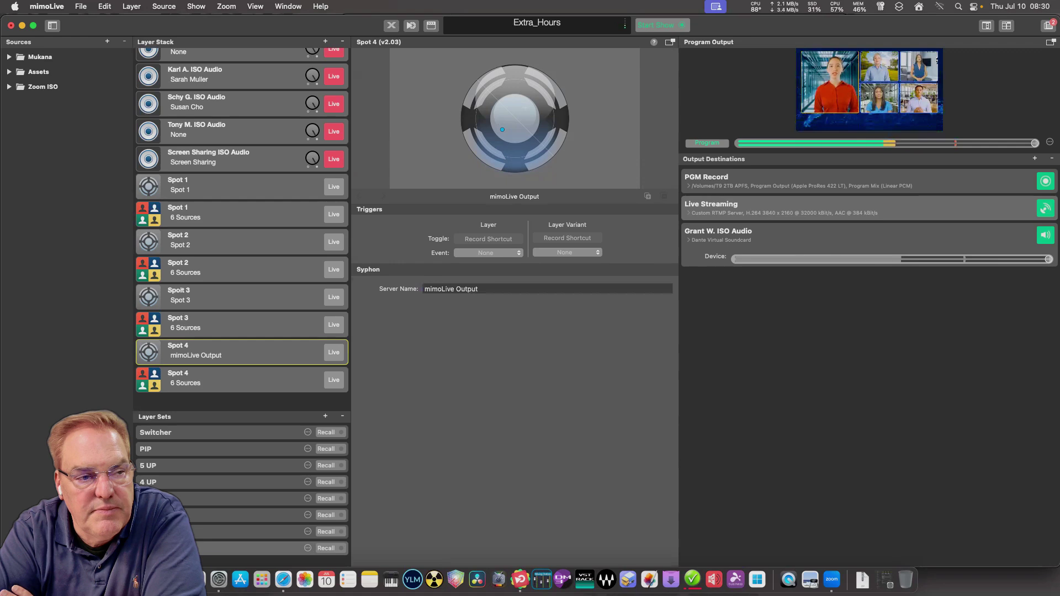
pyautogui.tripleClick(467, 289)
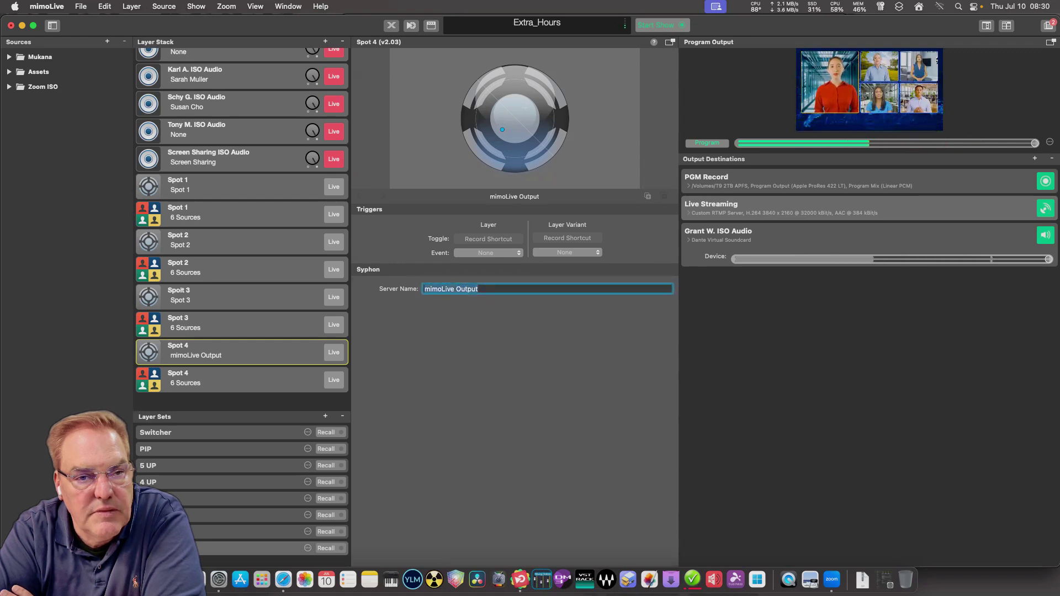
pyautogui.write('Spot')
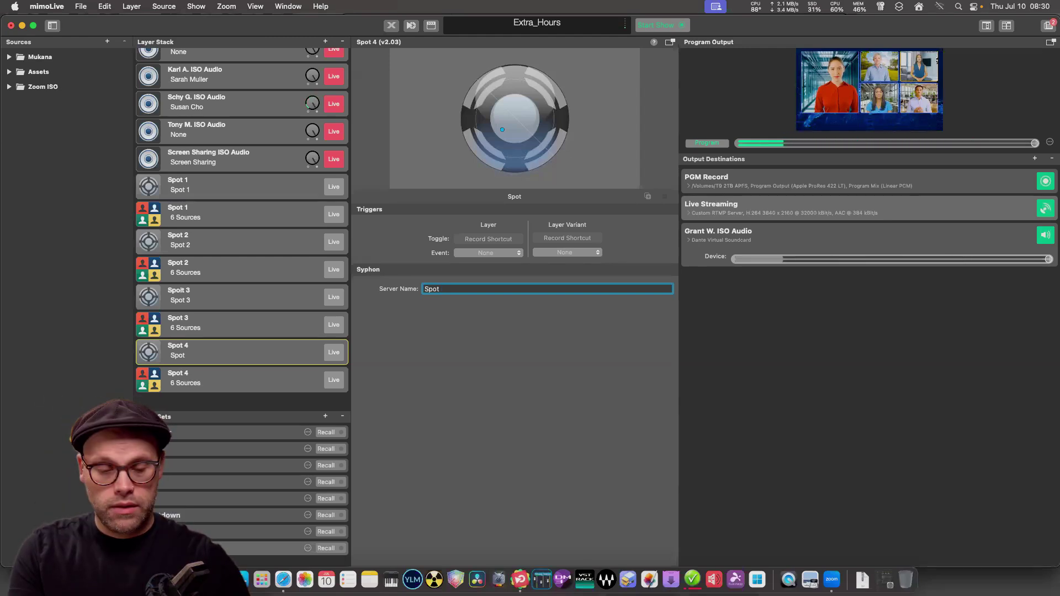
pyautogui.write('43')
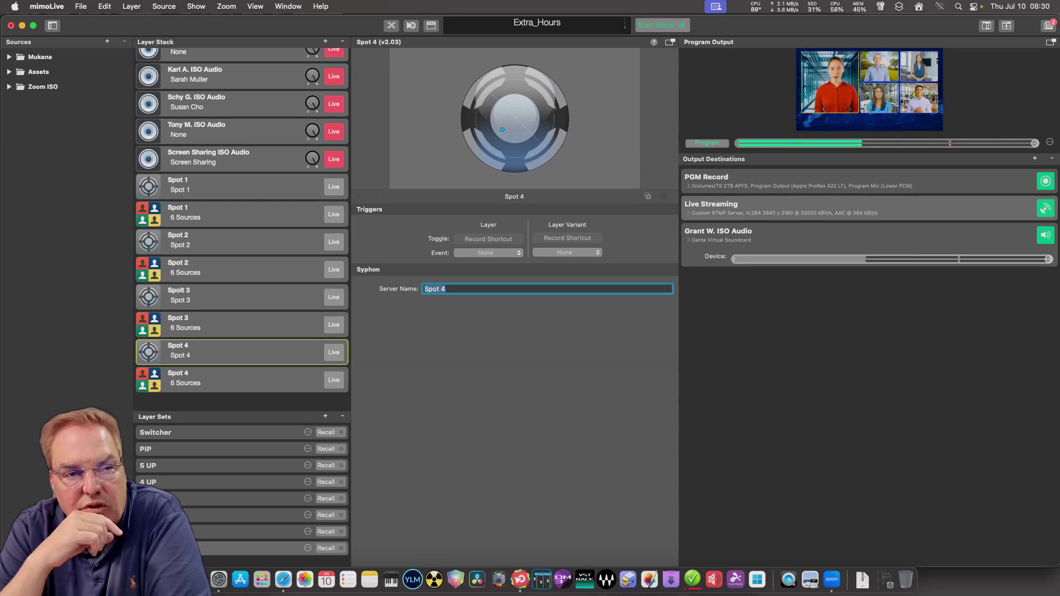
pyautogui.click(242, 187)
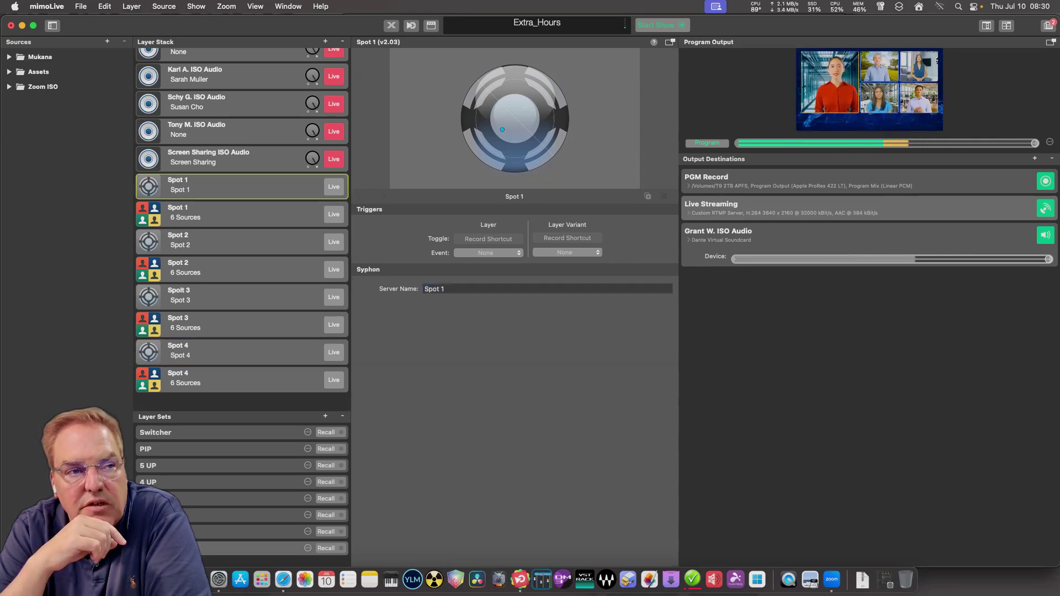
pyautogui.click(333, 186)
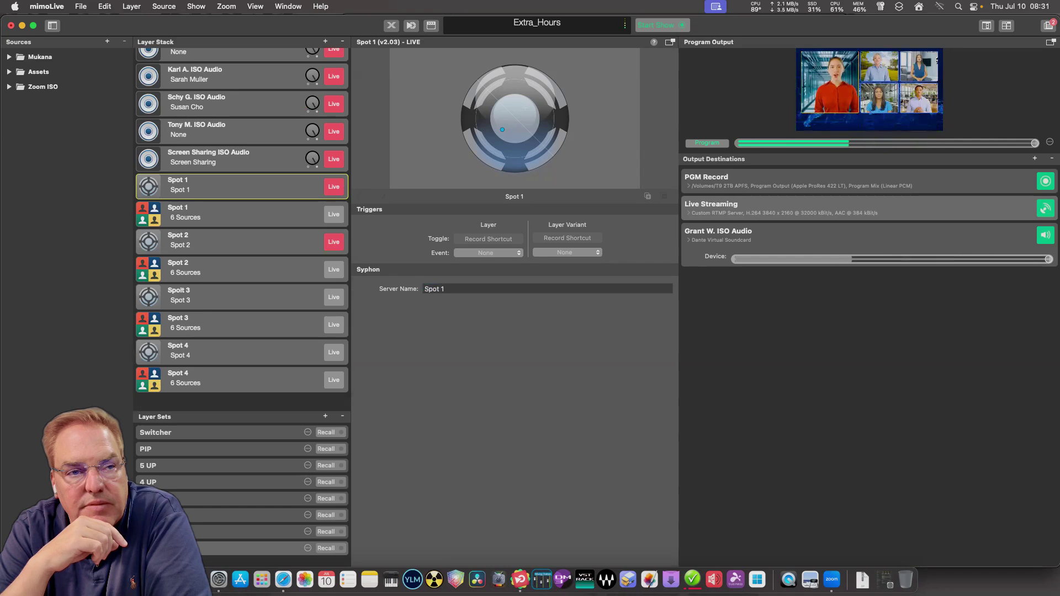
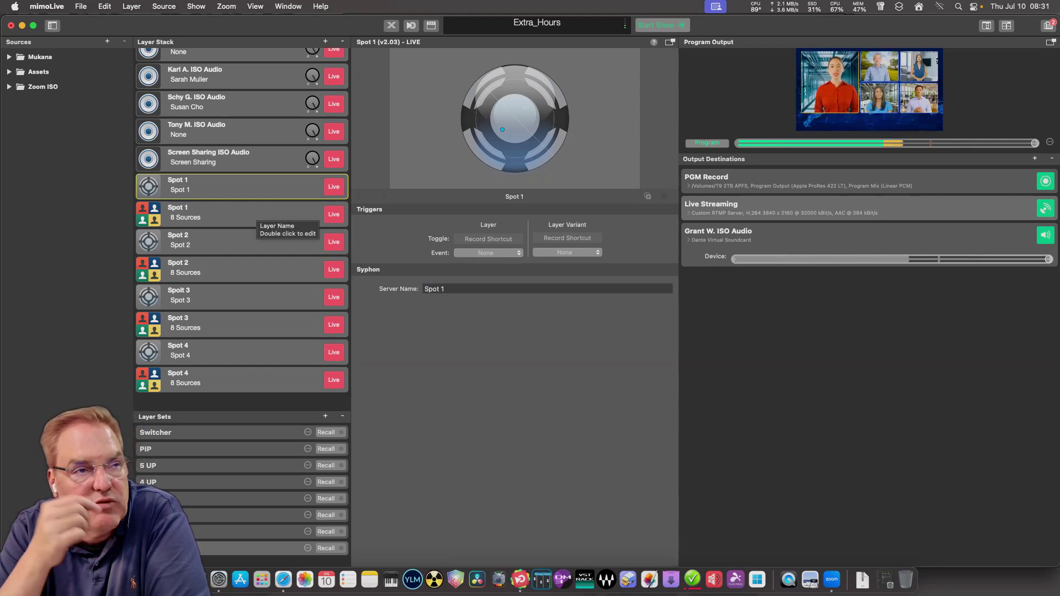
# Inspect the Spot 1 layers and the Zoom ISO participant sources.
pyautogui.click(242, 214)
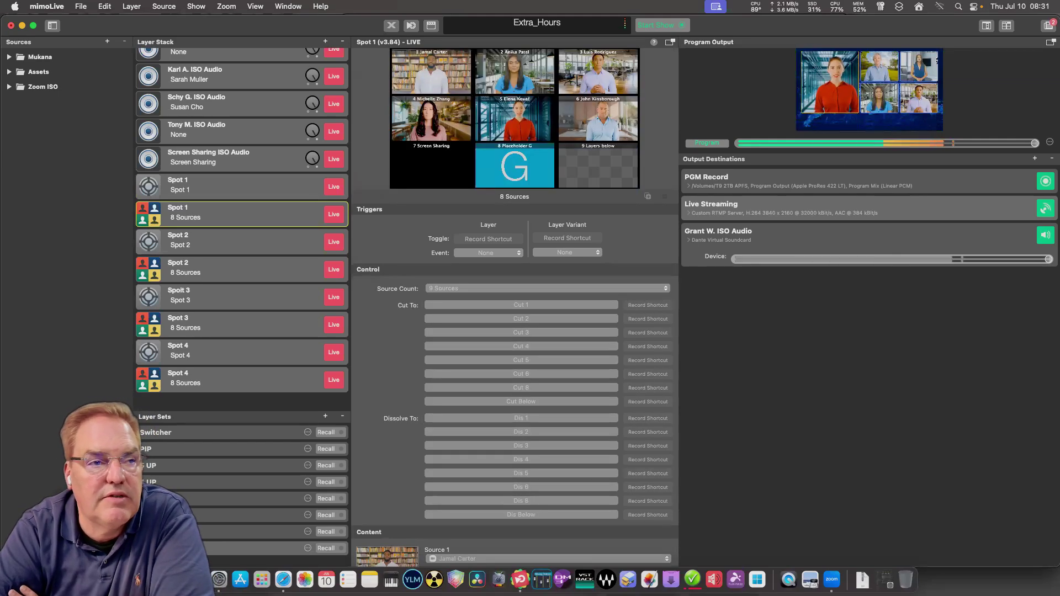
pyautogui.click(243, 187)
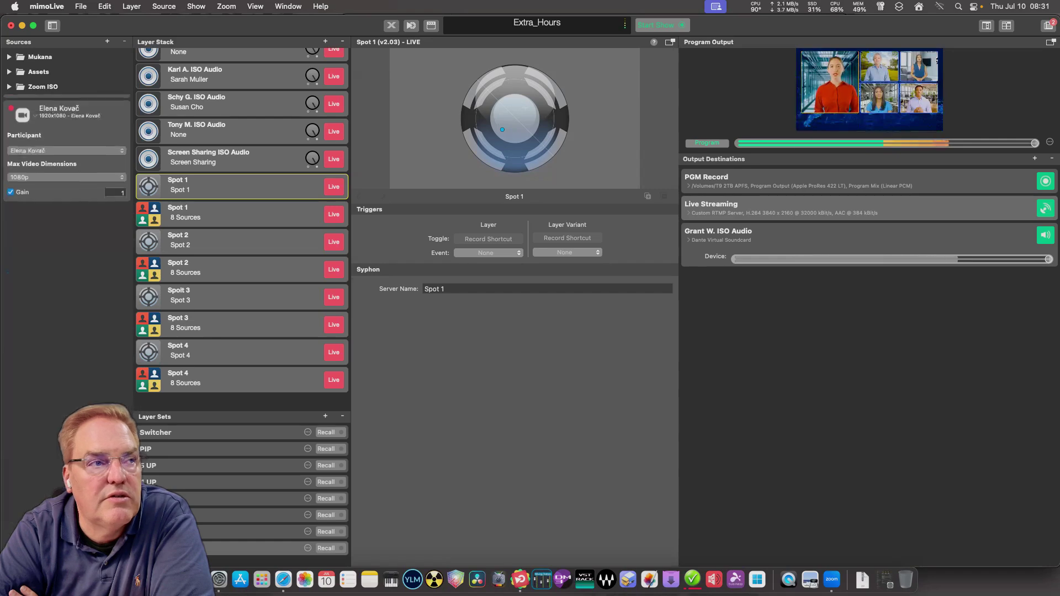
pyautogui.click(9, 87)
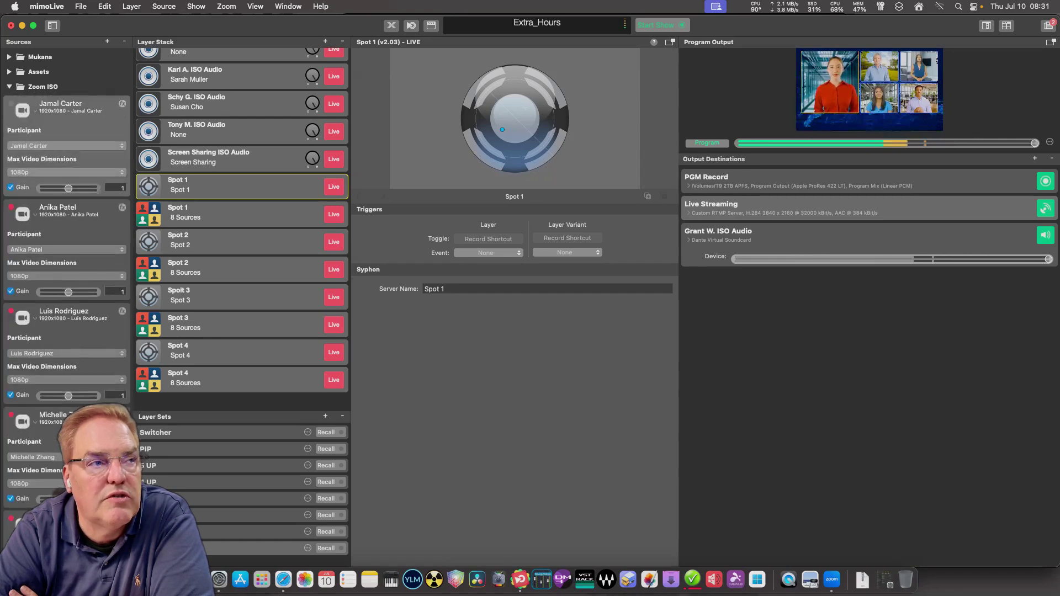
pyautogui.scroll(-15, 66, 276)
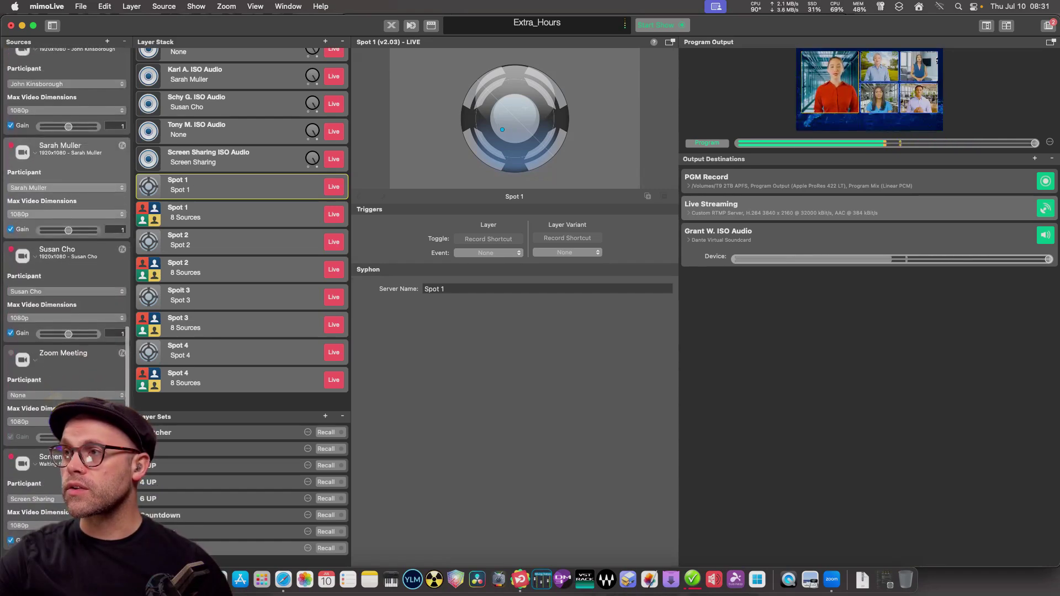
pyautogui.scroll(15, 66, 276)
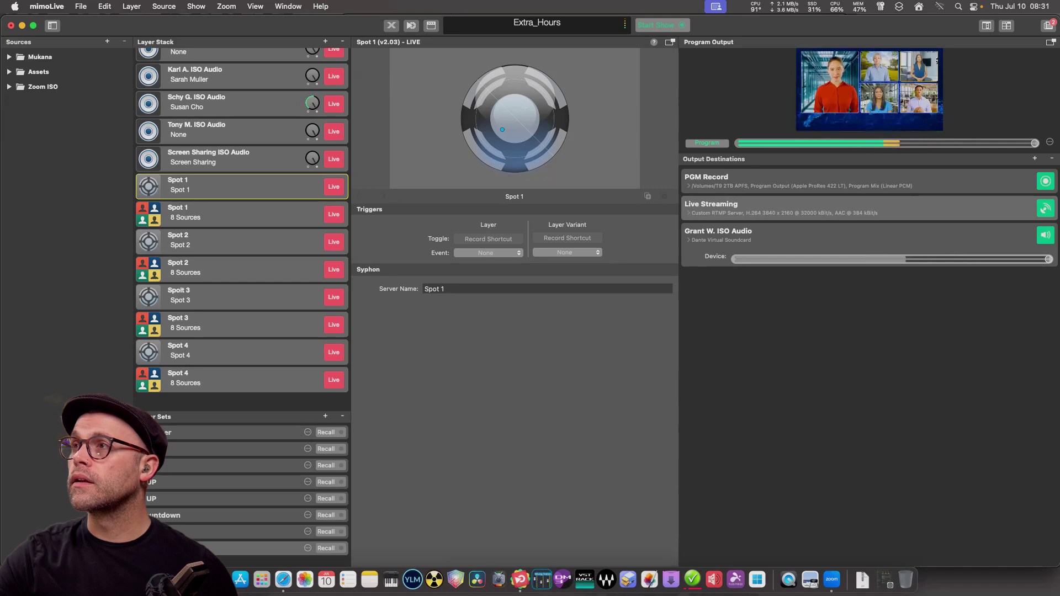
# Create a new source group named Syphon Spots.
pyautogui.click(107, 41)
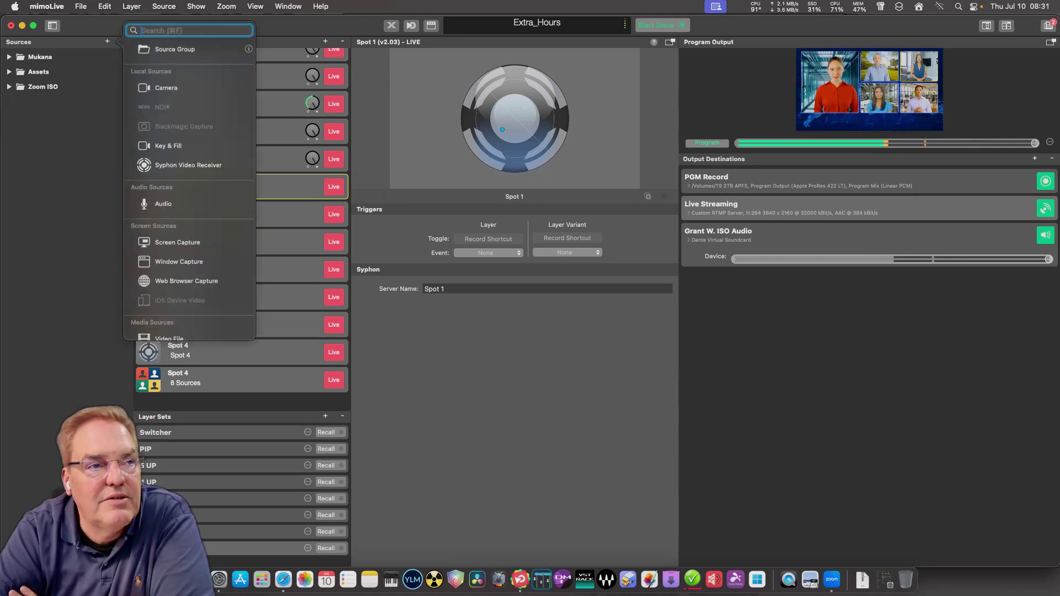
pyautogui.click(175, 49)
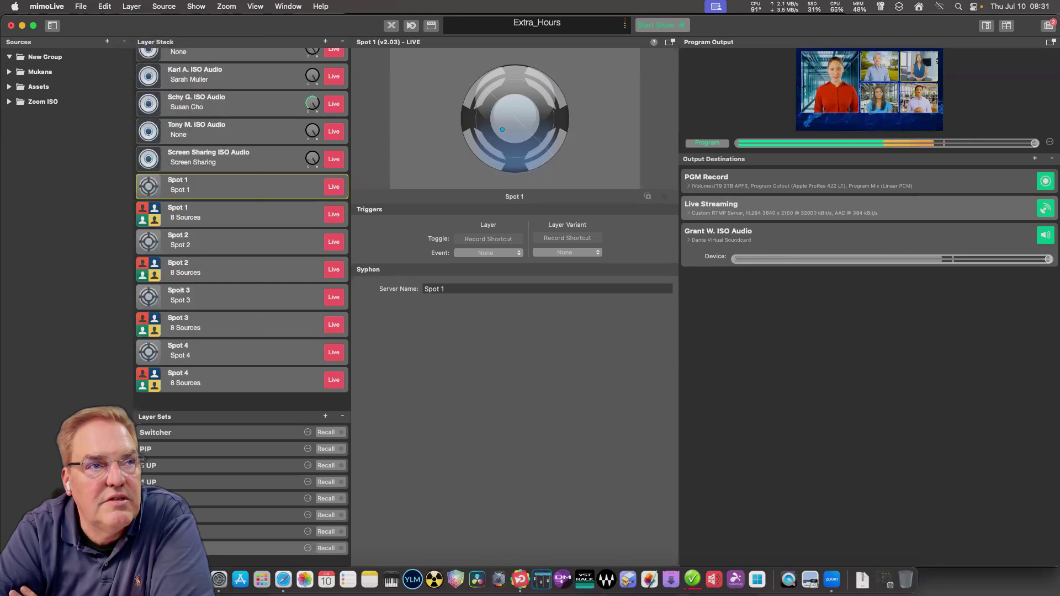
pyautogui.write('S')
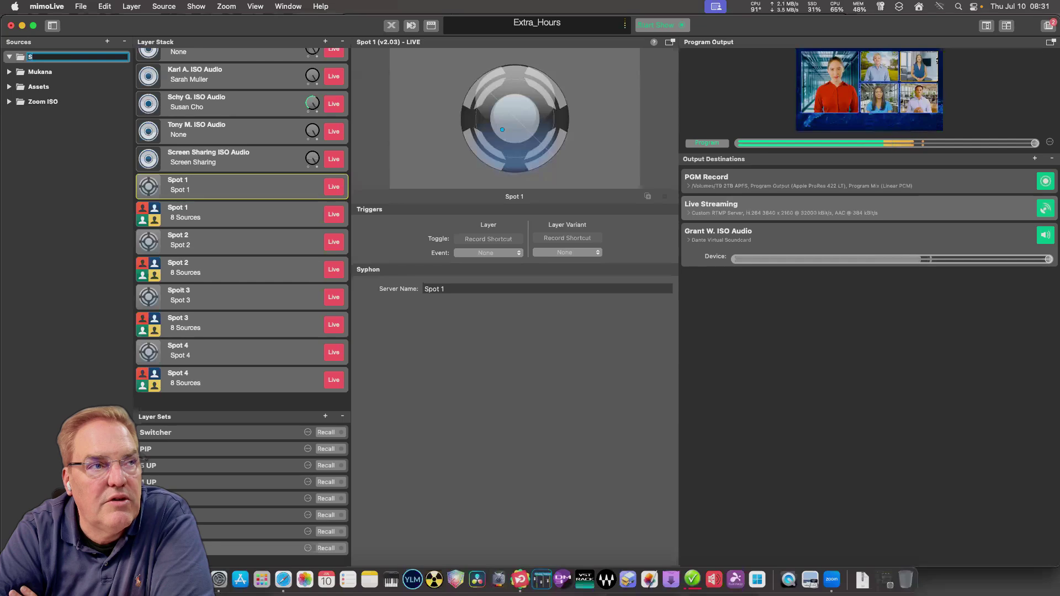
pyautogui.write('yph')
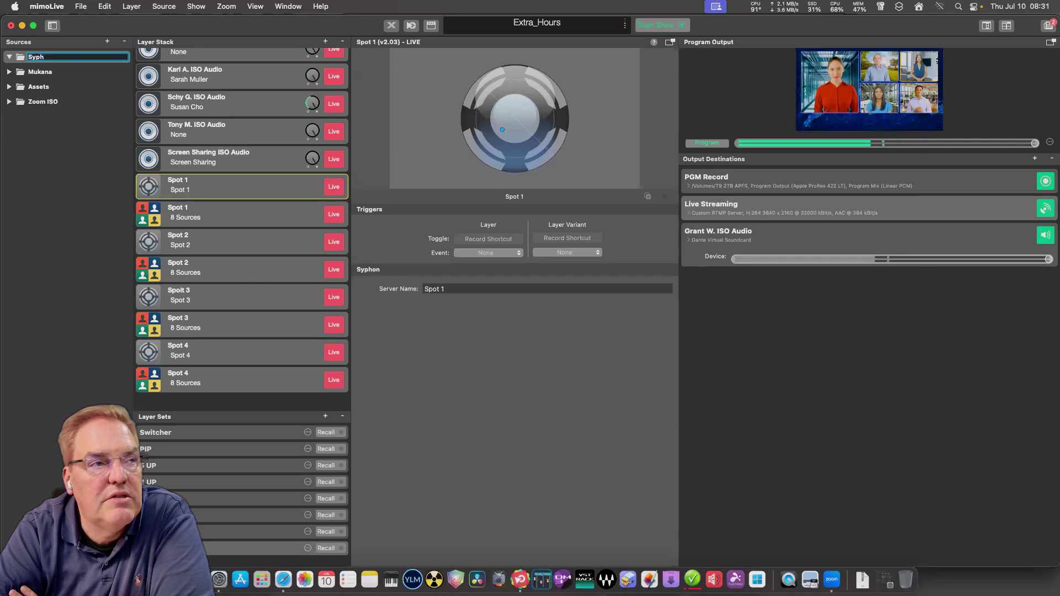
pyautogui.write('on Spots')
pyautogui.press('Return')
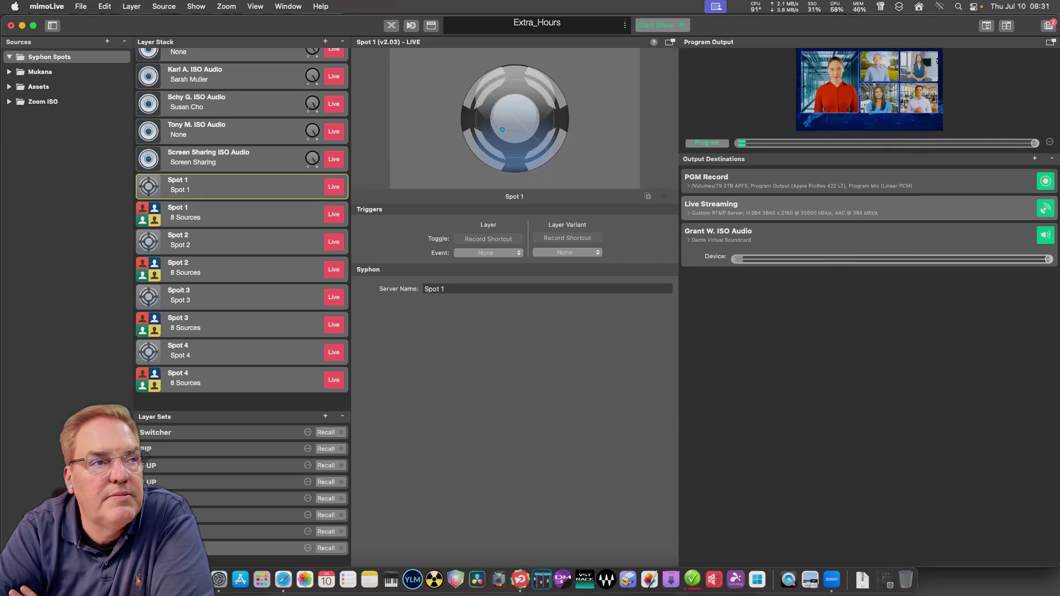
# Add a Syphon Video Receiver source to the Syphon Spots group.
pyautogui.rightClick(106, 57)
pyautogui.click(130, 64)
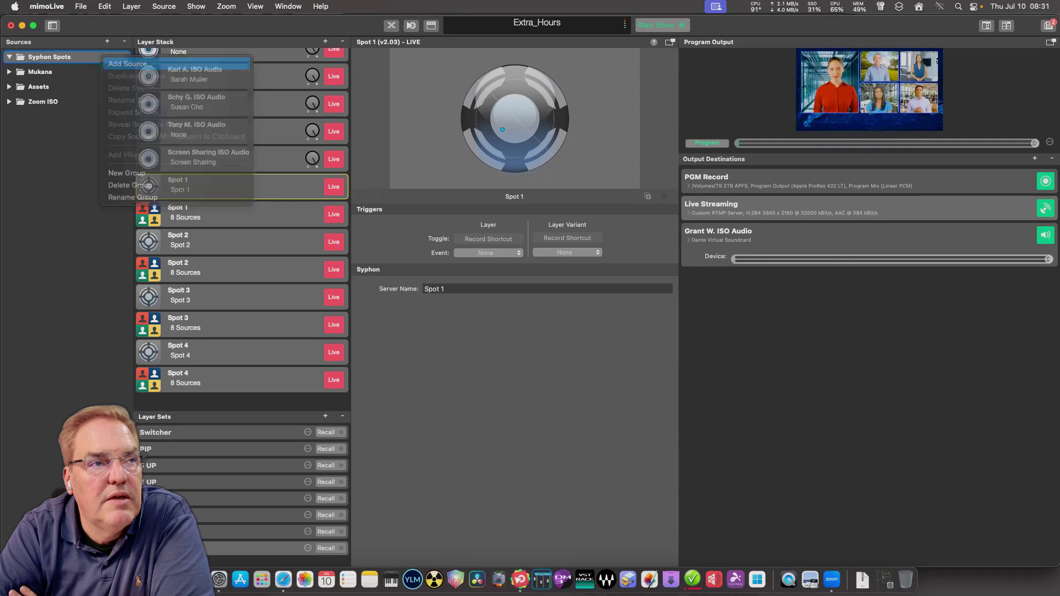
pyautogui.write('sy')
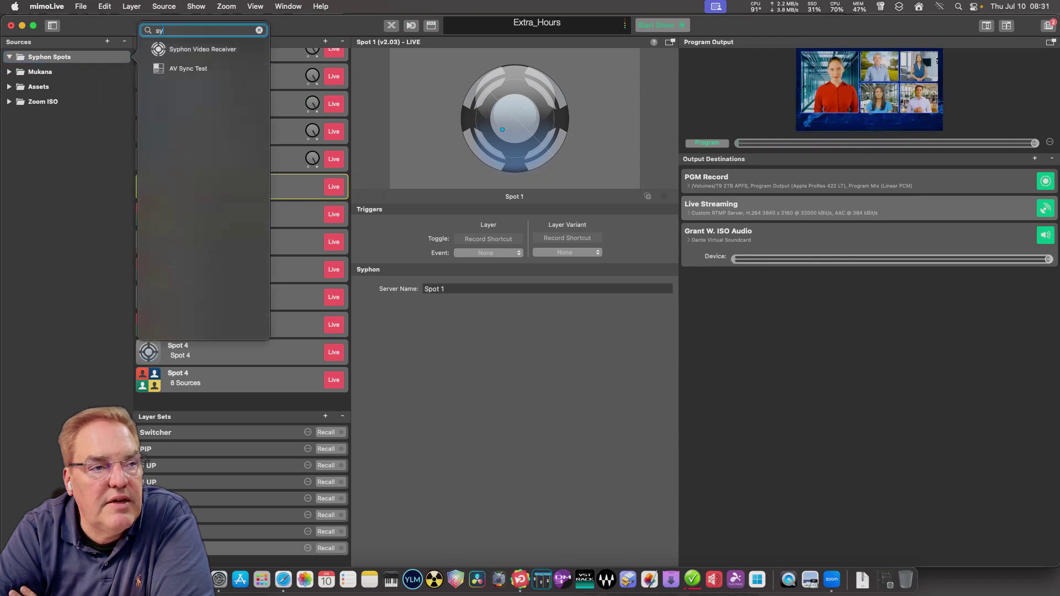
pyautogui.press('Return')
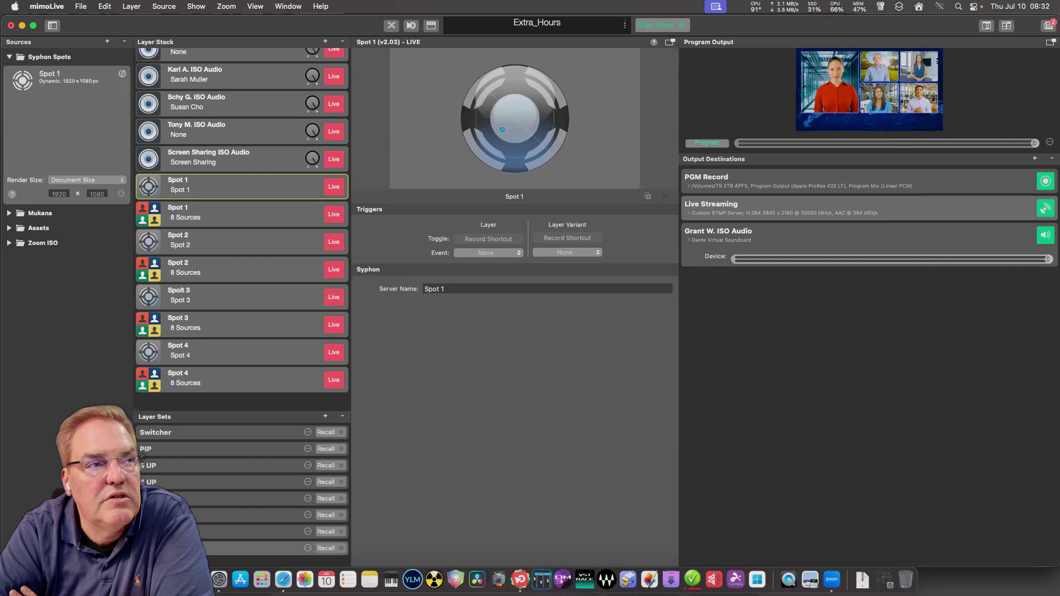
# Duplicate the Syphon receiver three times to get four receivers.
pyautogui.rightClick(77, 145)
pyautogui.click(105, 166)
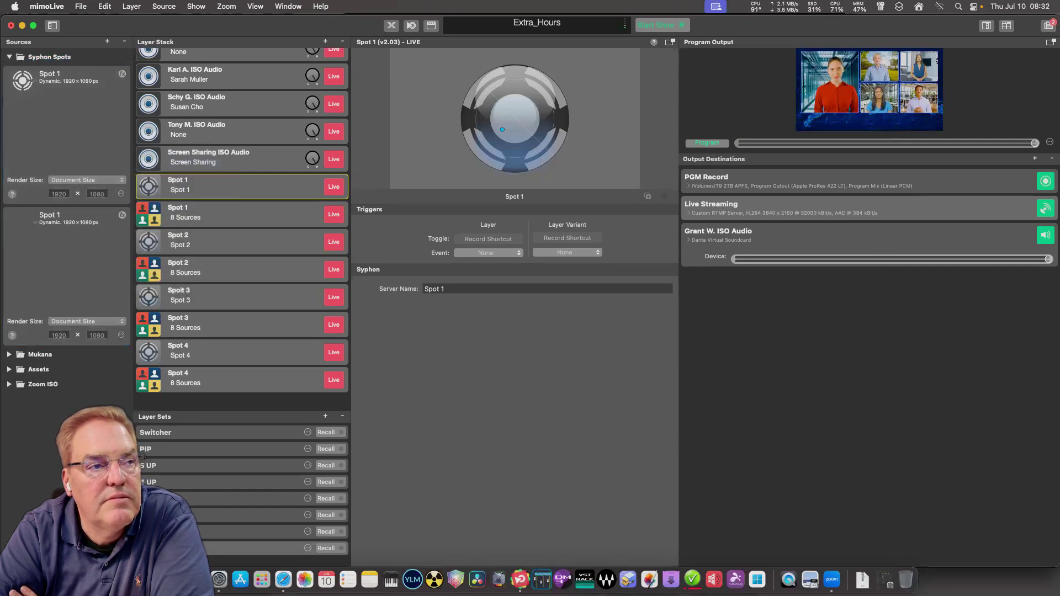
pyautogui.rightClick(69, 120)
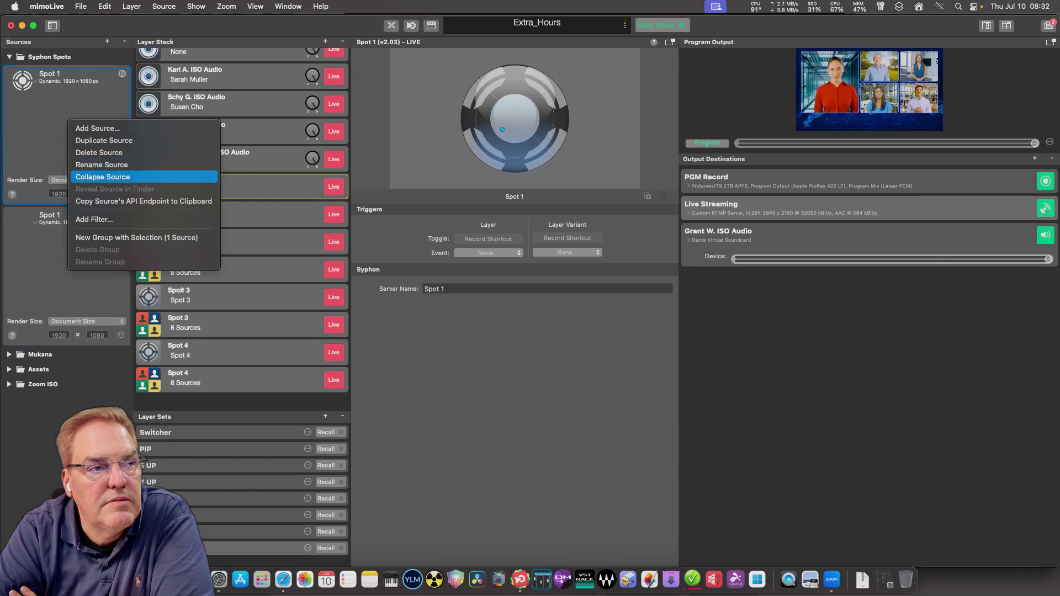
pyautogui.click(104, 141)
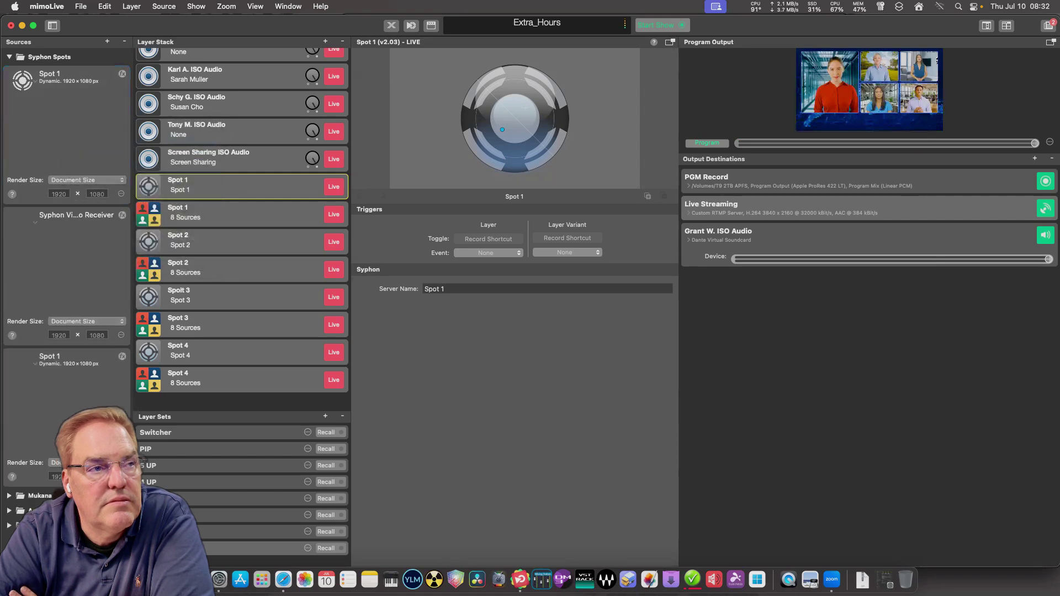
pyautogui.rightClick(80, 128)
pyautogui.click(105, 151)
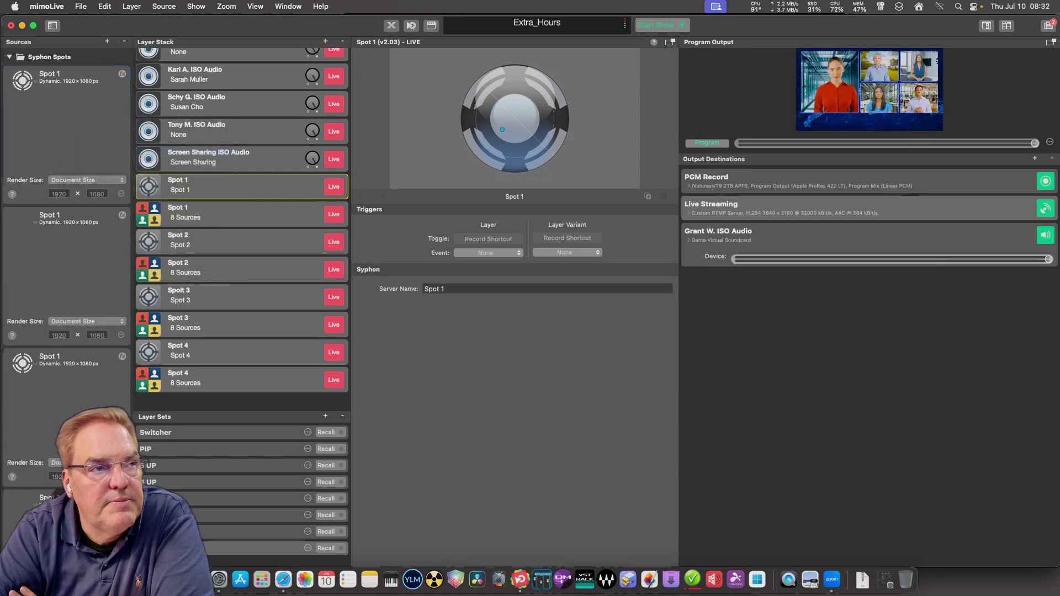
pyautogui.scroll(-3, 66, 248)
pyautogui.scroll(3, 66, 248)
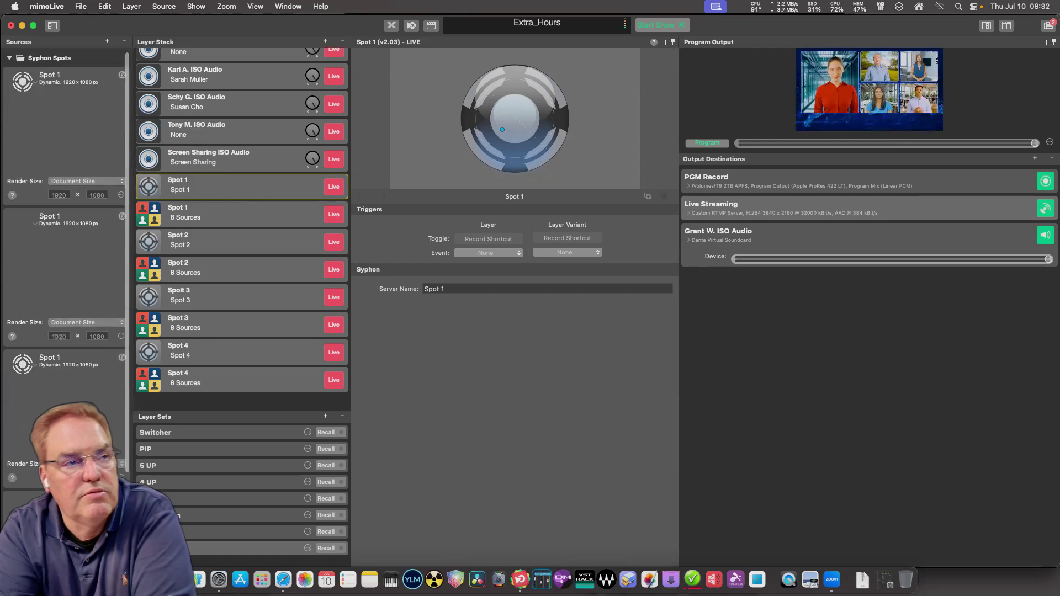
# Set the receivers to custom Syphon servers, feeding them from the Spot 3 and Spot 4 outputs.
pyautogui.click(121, 194)
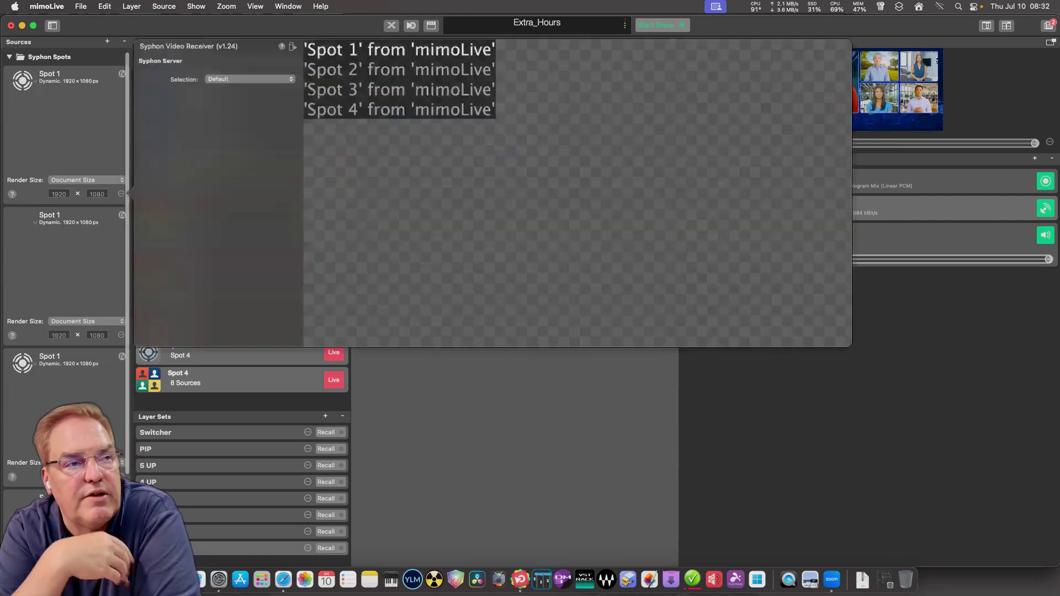
pyautogui.click(254, 75)
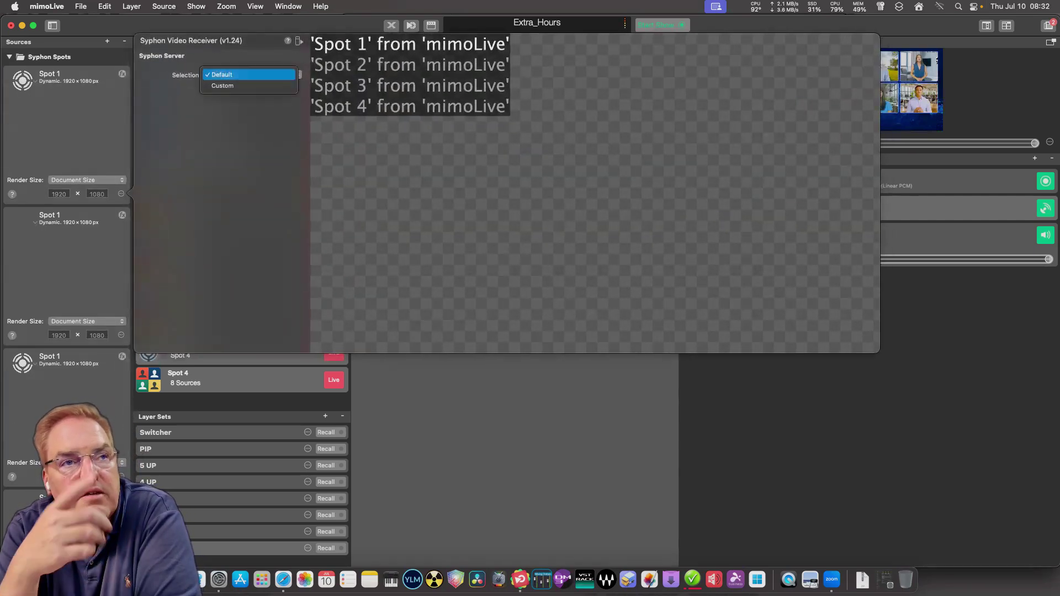
pyautogui.click(223, 86)
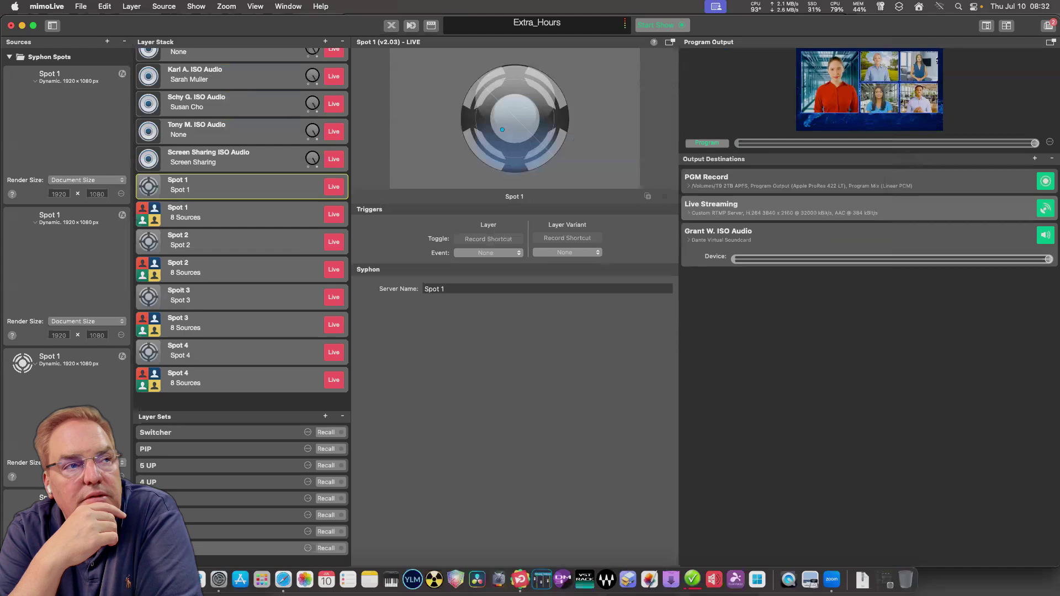
pyautogui.click(121, 335)
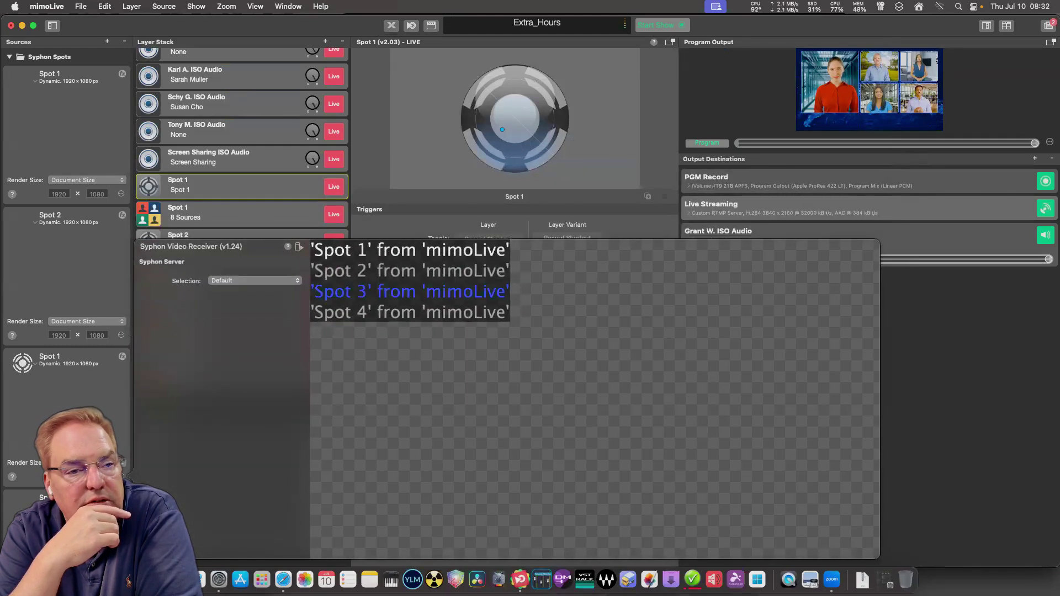
pyautogui.click(410, 292)
pyautogui.press('Escape')
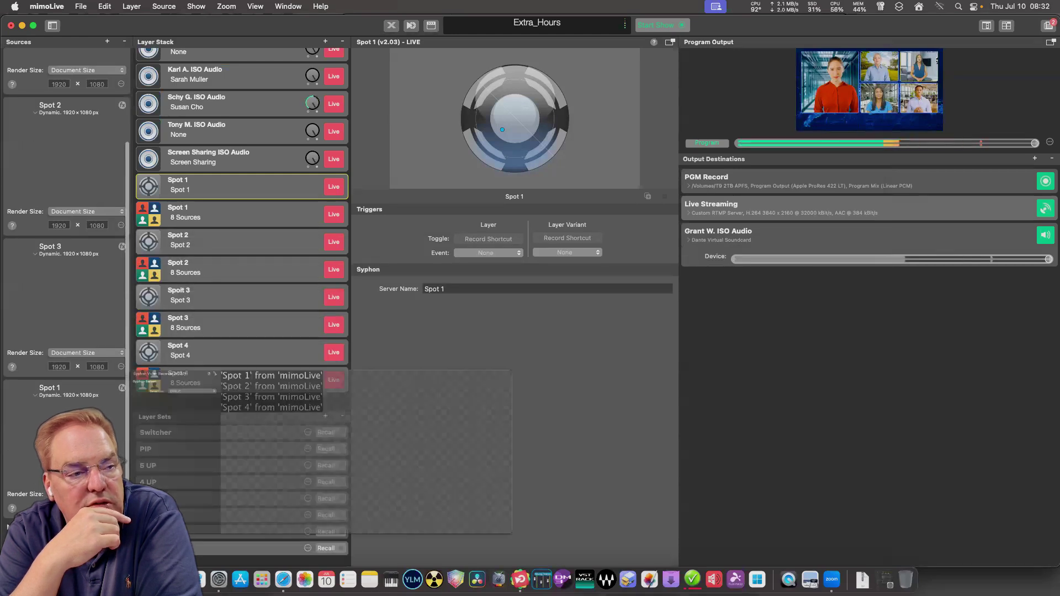
pyautogui.click(410, 311)
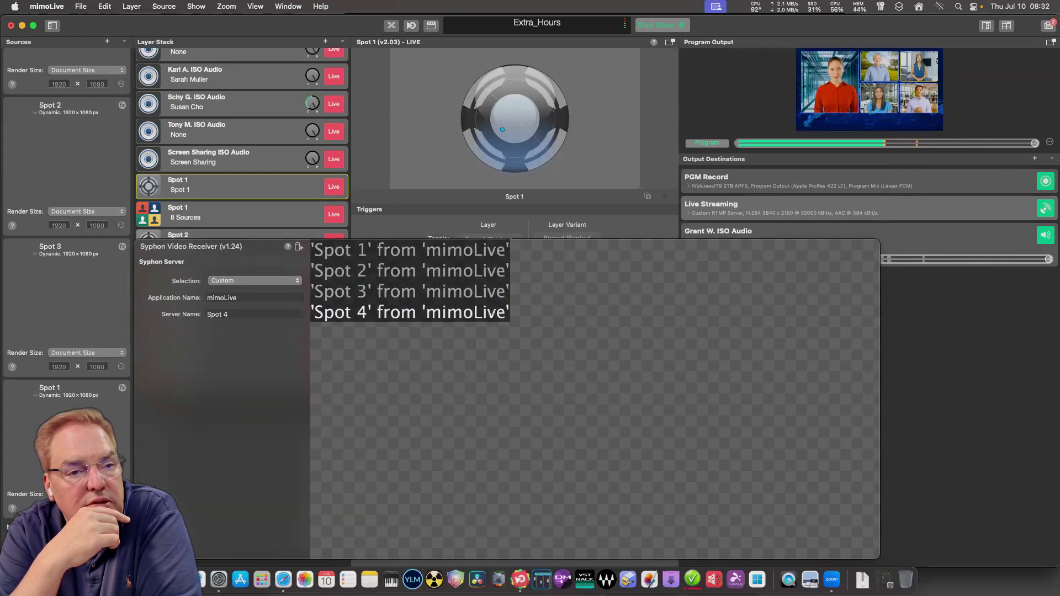
# Rename the receivers Spot 1 to Spot 4, then collapse the Syphon Spots group.
pyautogui.doubleClick(49, 388)
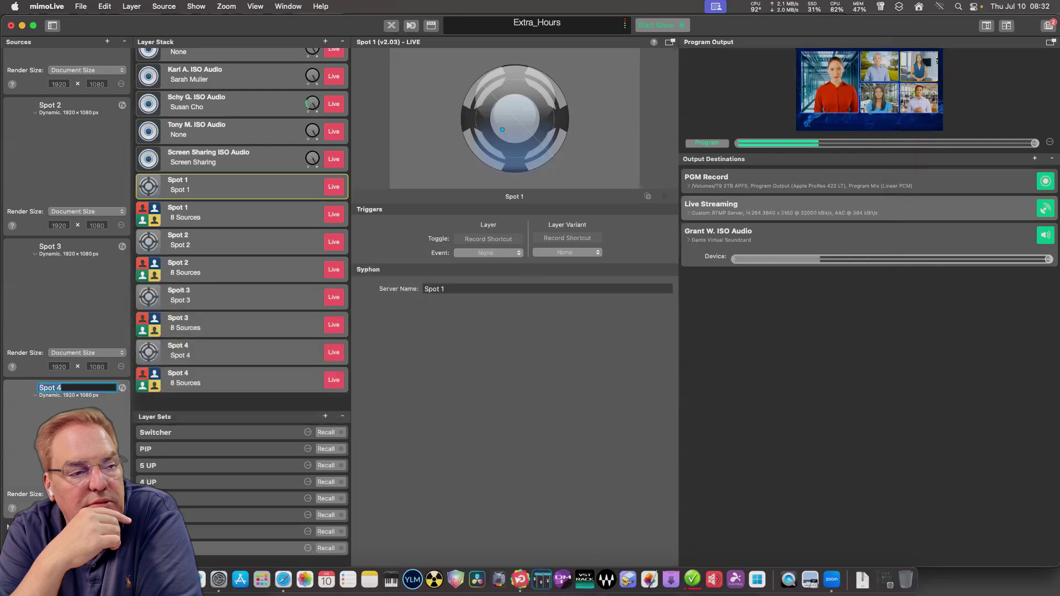
pyautogui.write('Sp')
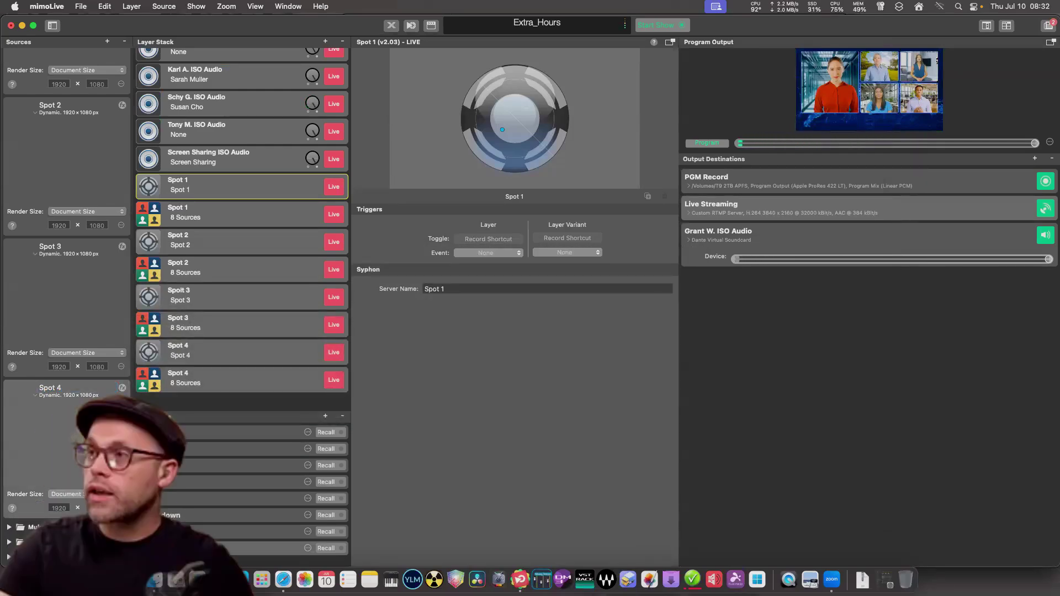
pyautogui.doubleClick(50, 246)
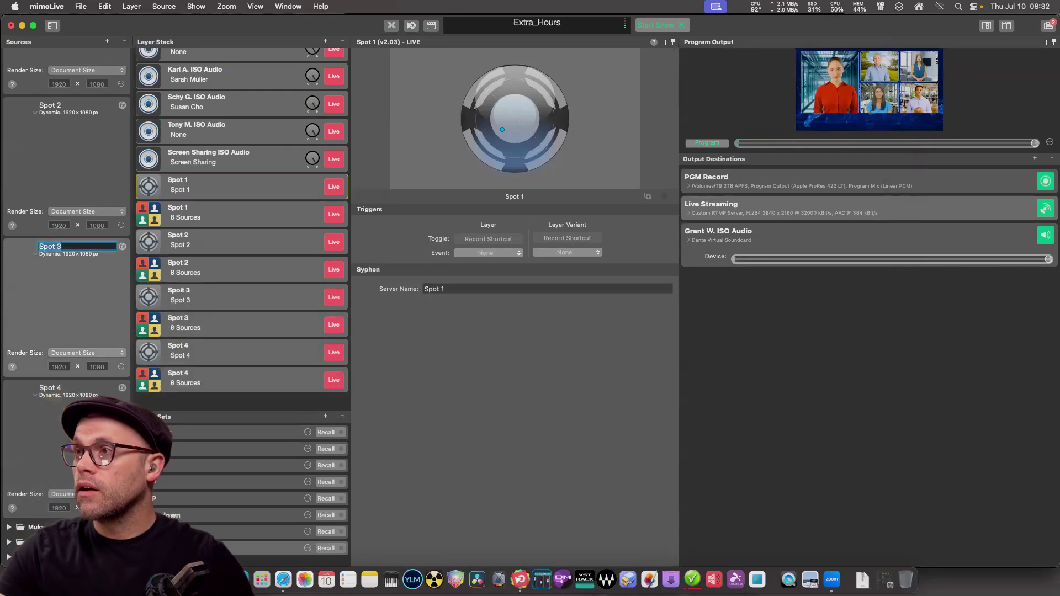
pyautogui.doubleClick(66, 304)
pyautogui.press('Escape')
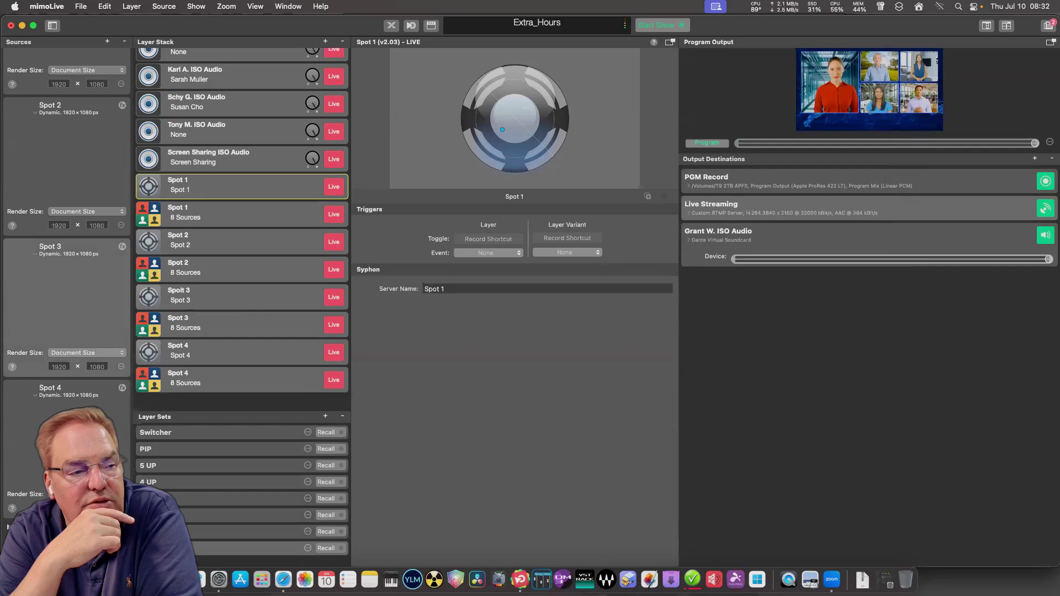
pyautogui.scroll(4, 66, 249)
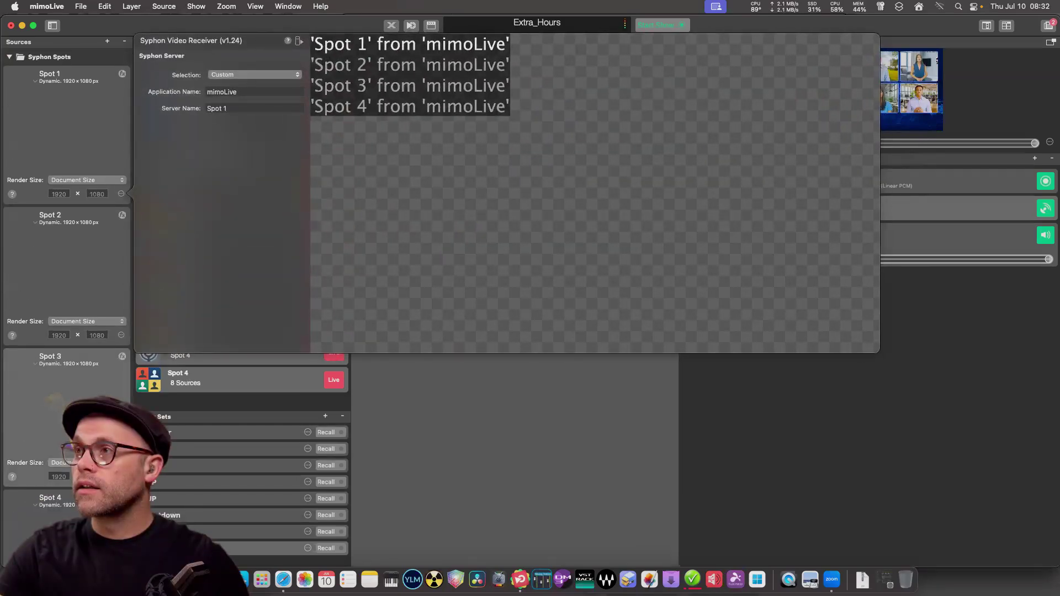
pyautogui.press('Escape')
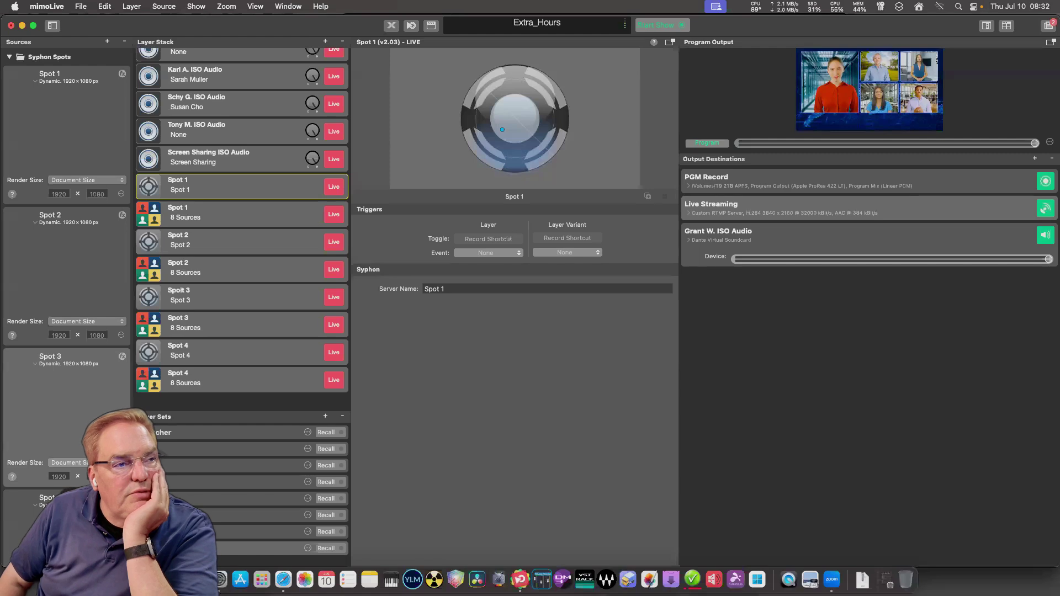
pyautogui.press('Left')
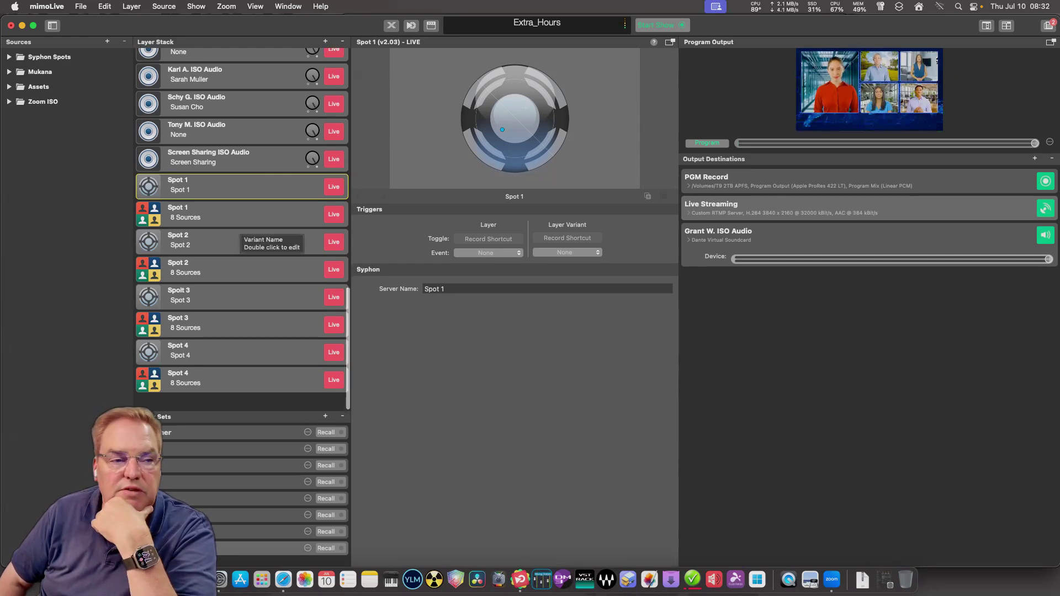
# Select the Host + 4 layer and check Source A's list, leaving it unchanged.
pyautogui.scroll(3, 243, 231)
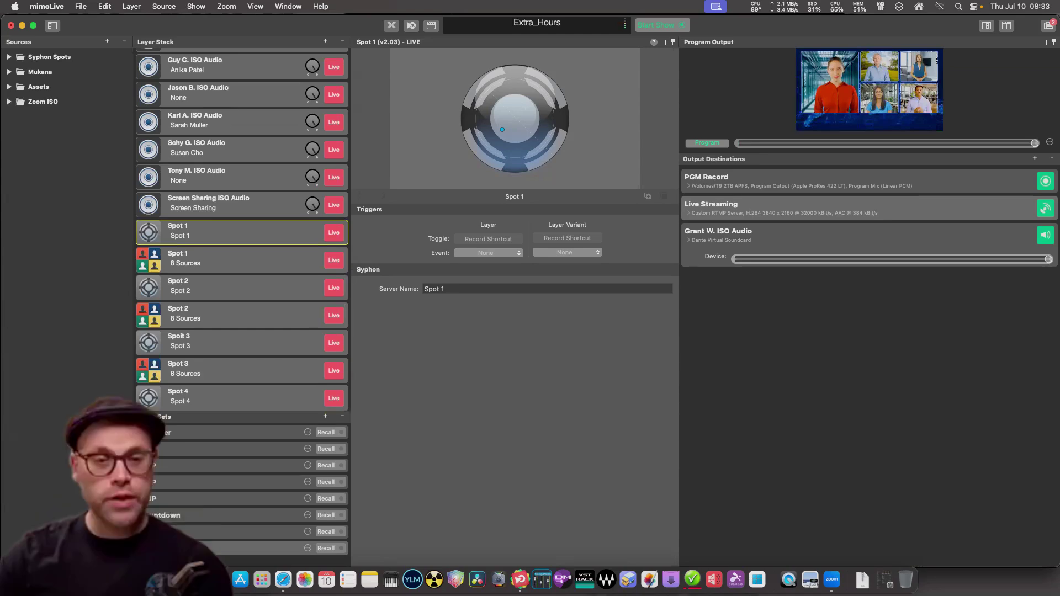
pyautogui.scroll(15, 243, 232)
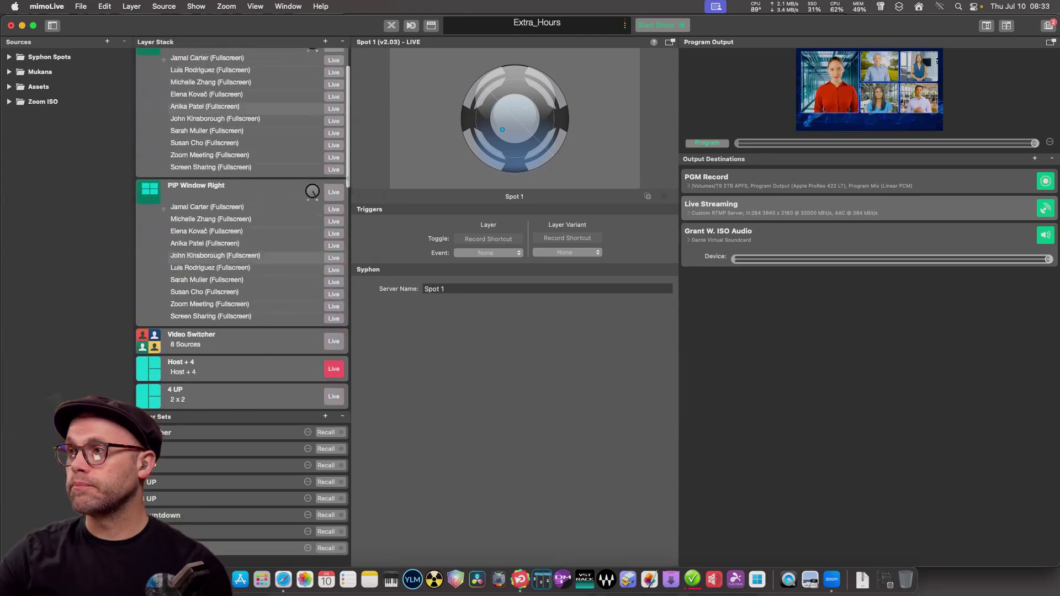
pyautogui.scroll(-8, 243, 231)
pyautogui.click(232, 237)
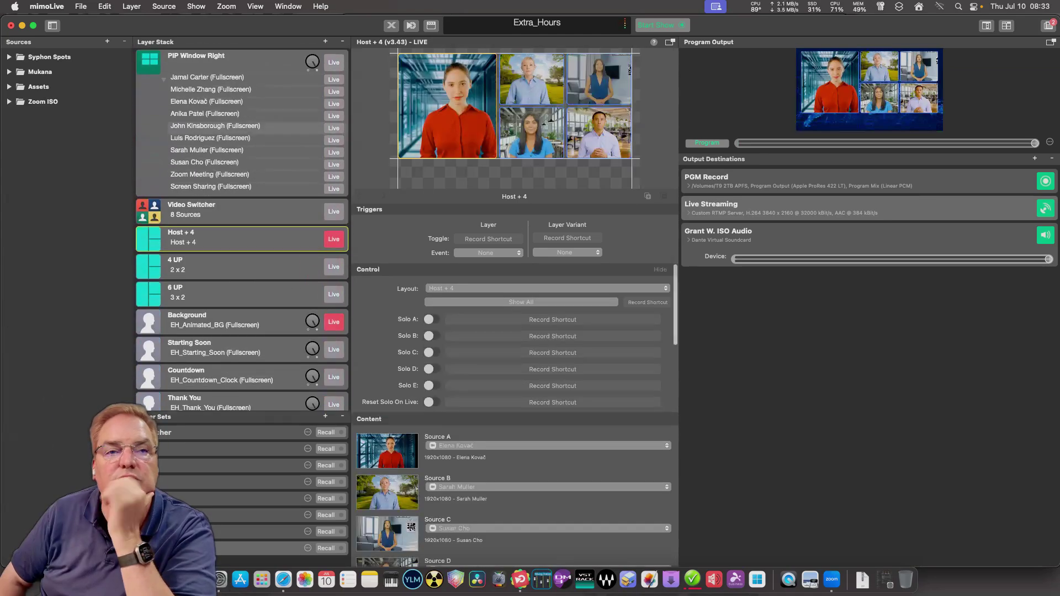
pyautogui.scroll(-4, 514, 414)
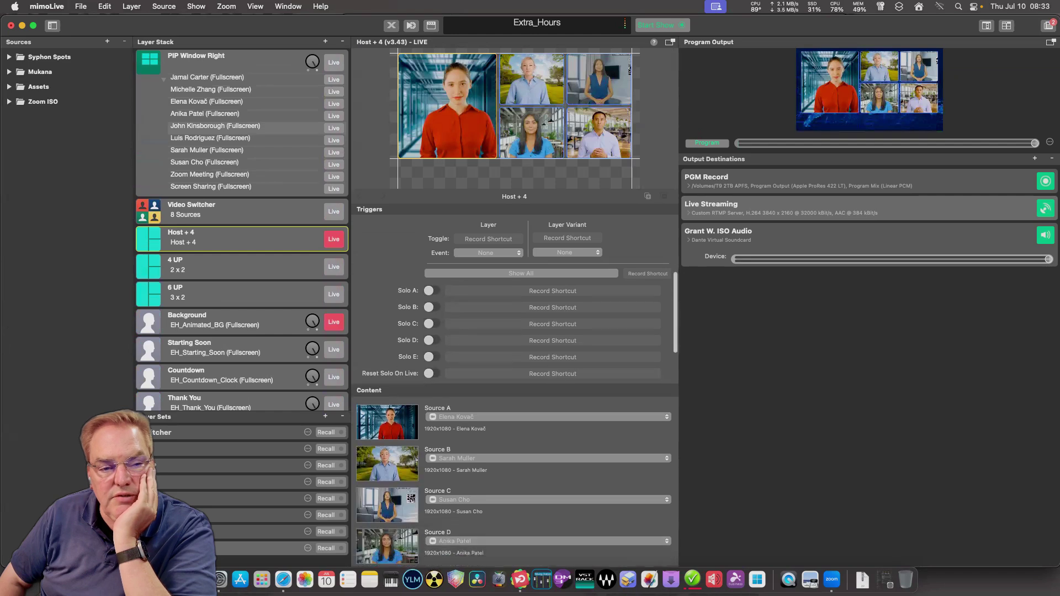
pyautogui.scroll(-2, 514, 414)
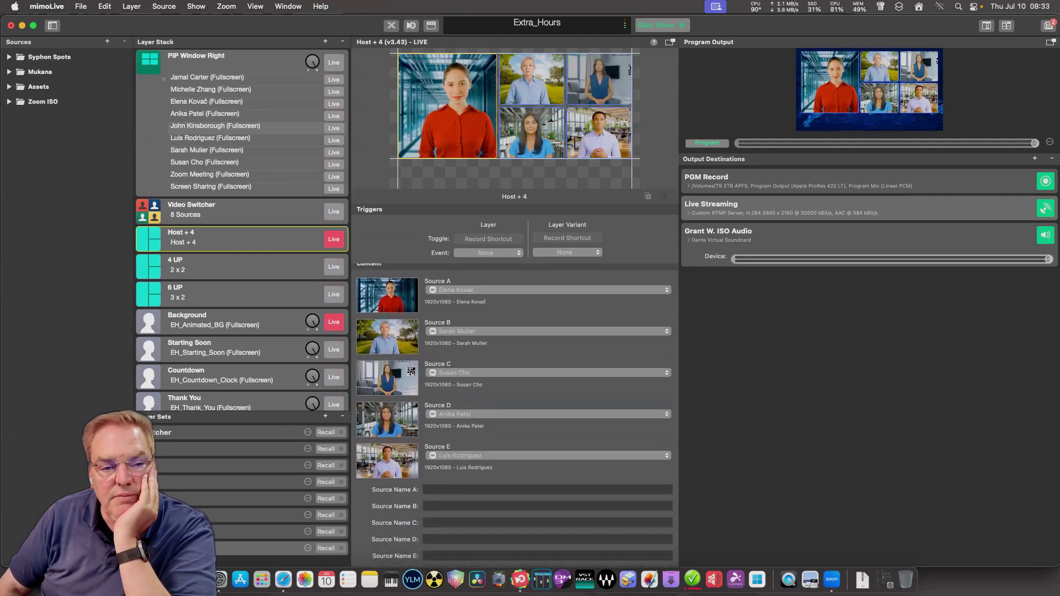
pyautogui.click(547, 290)
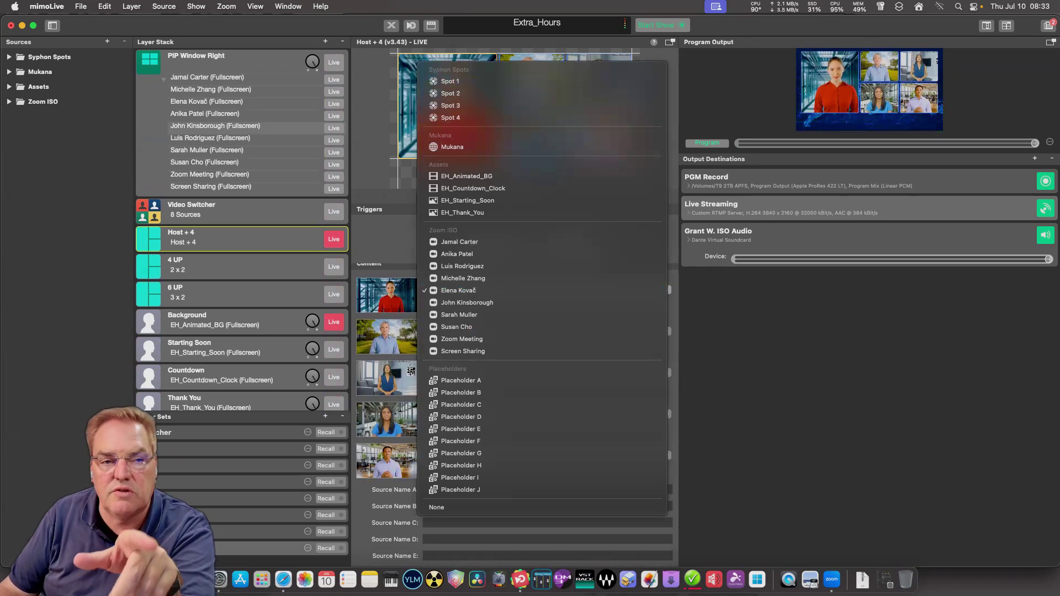
pyautogui.press('Escape')
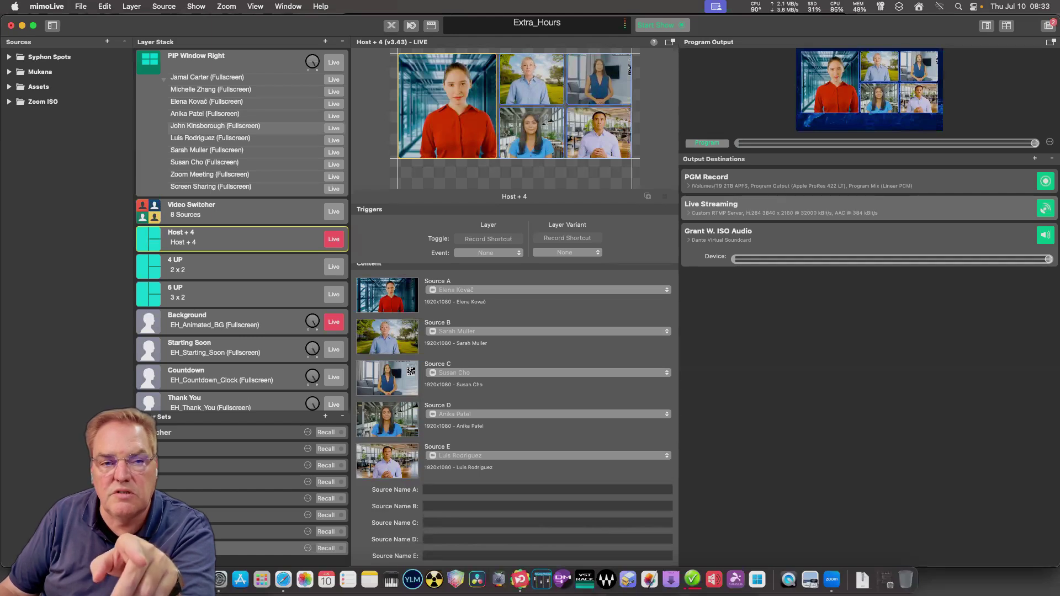
# Set Sources B, C, D and E to Spot 1, Spot 2, Spot 3 and Spot 4.
pyautogui.click(546, 331)
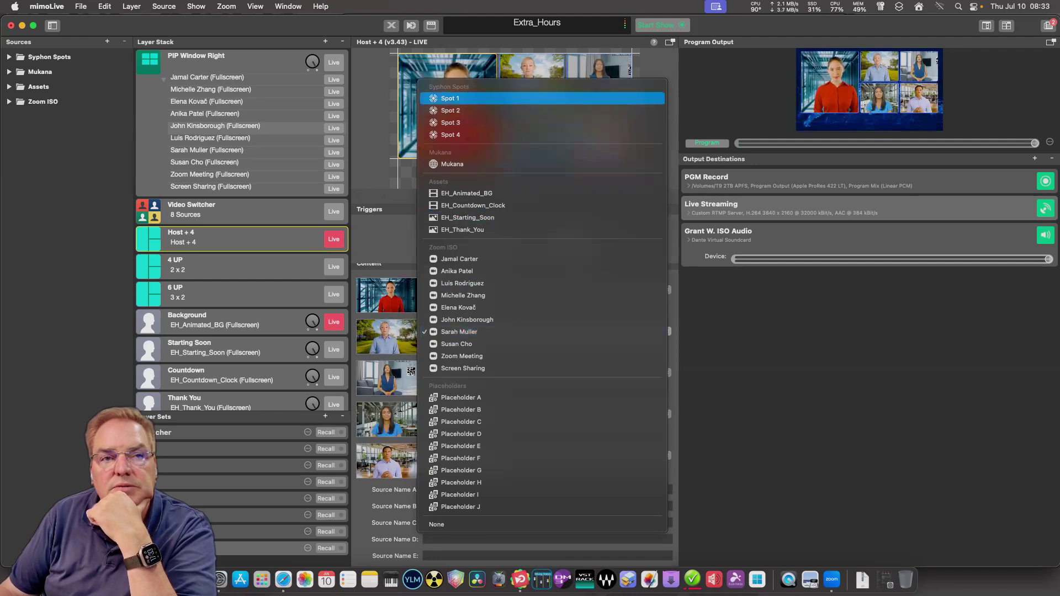
pyautogui.click(450, 98)
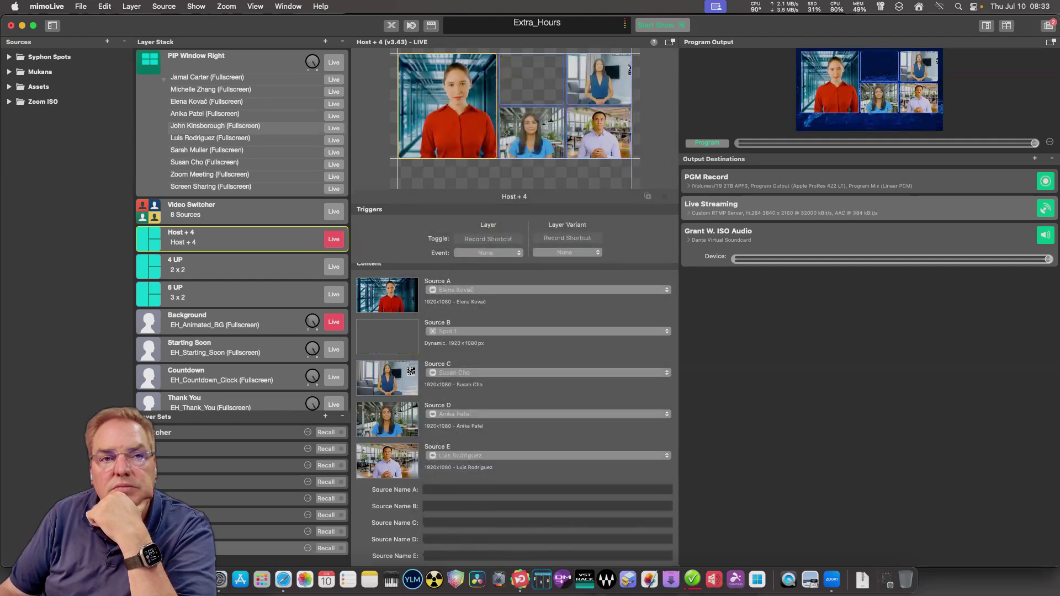
pyautogui.click(546, 373)
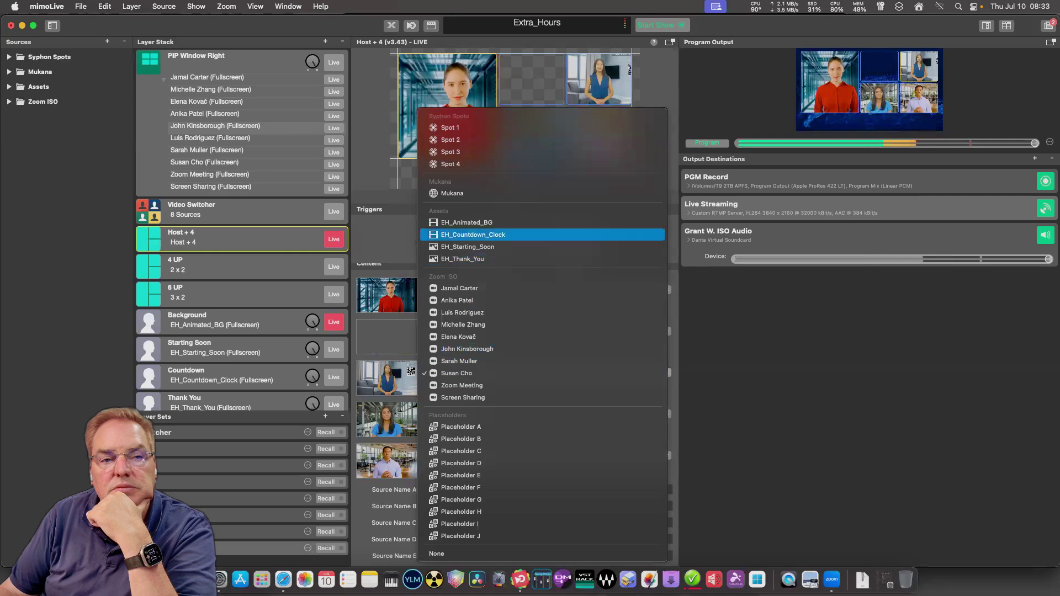
pyautogui.click(450, 140)
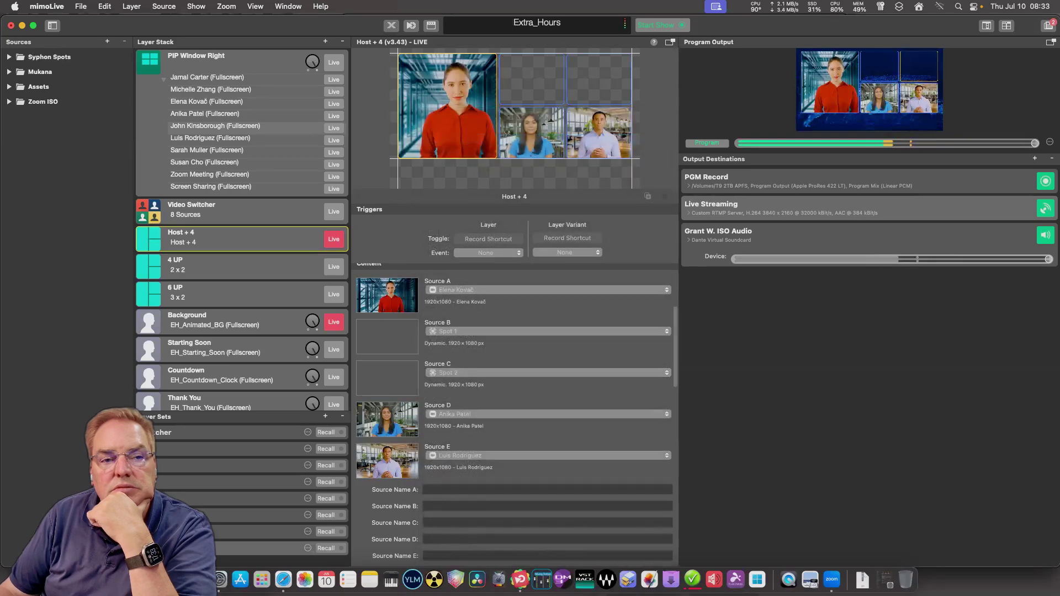
pyautogui.click(547, 414)
pyautogui.click(450, 266)
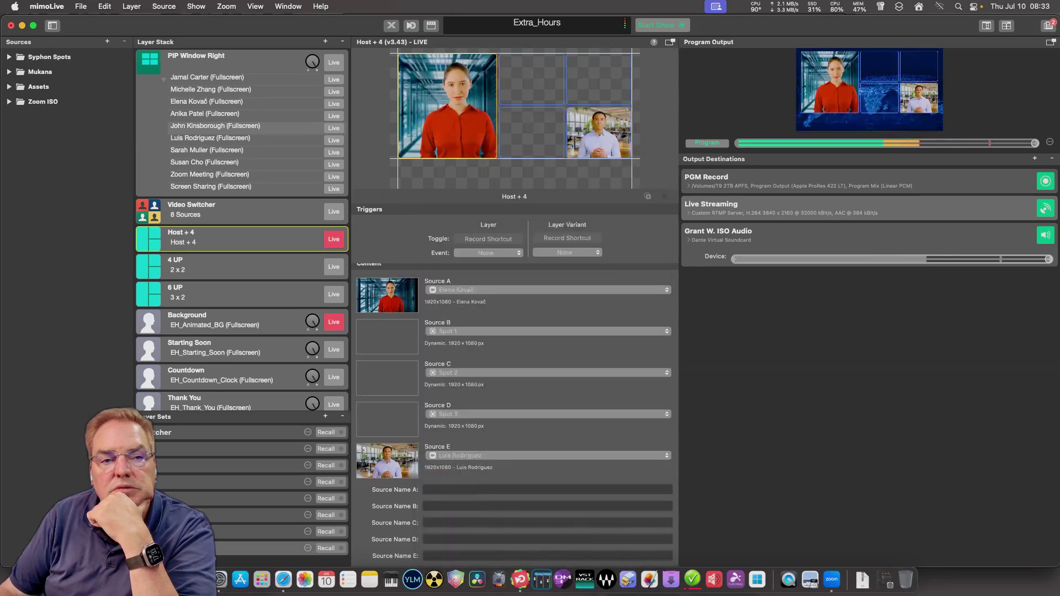
pyautogui.click(547, 455)
pyautogui.click(450, 307)
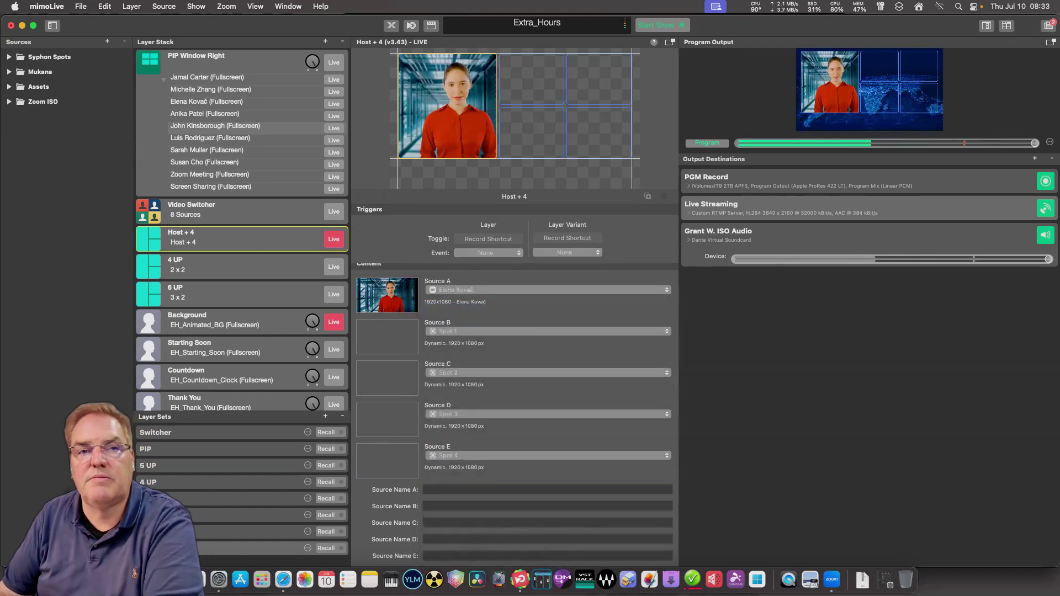
pyautogui.scroll(-15, 242, 229)
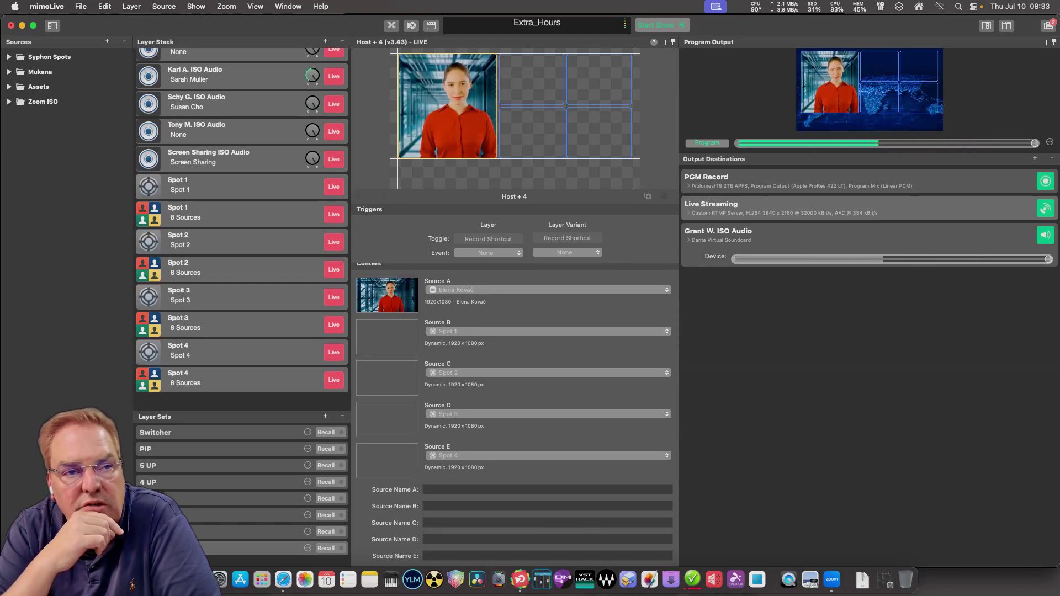
# Review the Spot 1 switcher, then cut Spot 2 to participant tile 5.
pyautogui.click(232, 186)
pyautogui.click(232, 214)
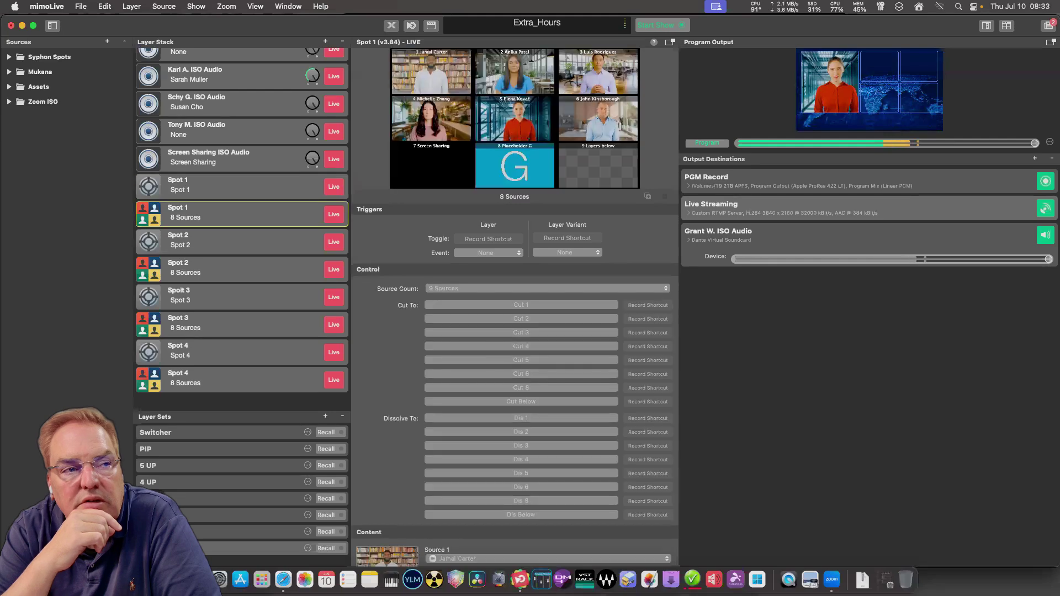
pyautogui.scroll(-10, 513, 414)
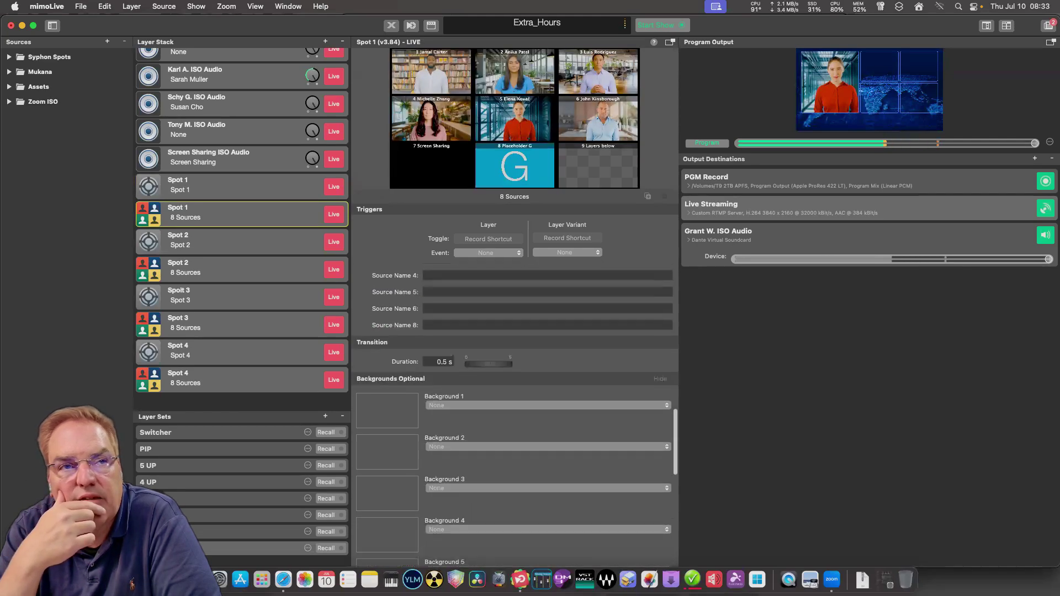
pyautogui.scroll(8, 513, 414)
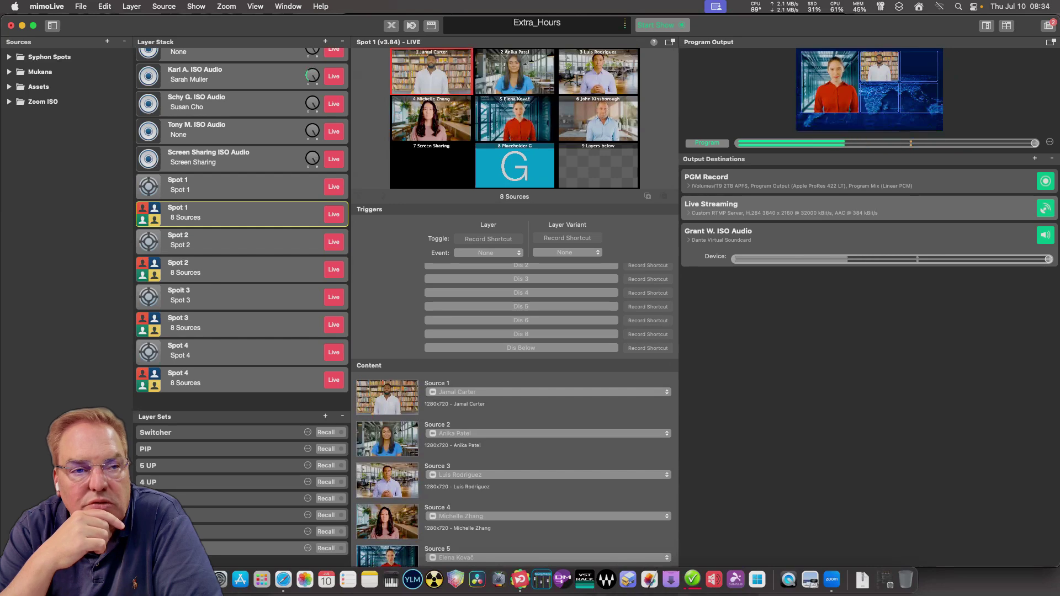
pyautogui.click(242, 269)
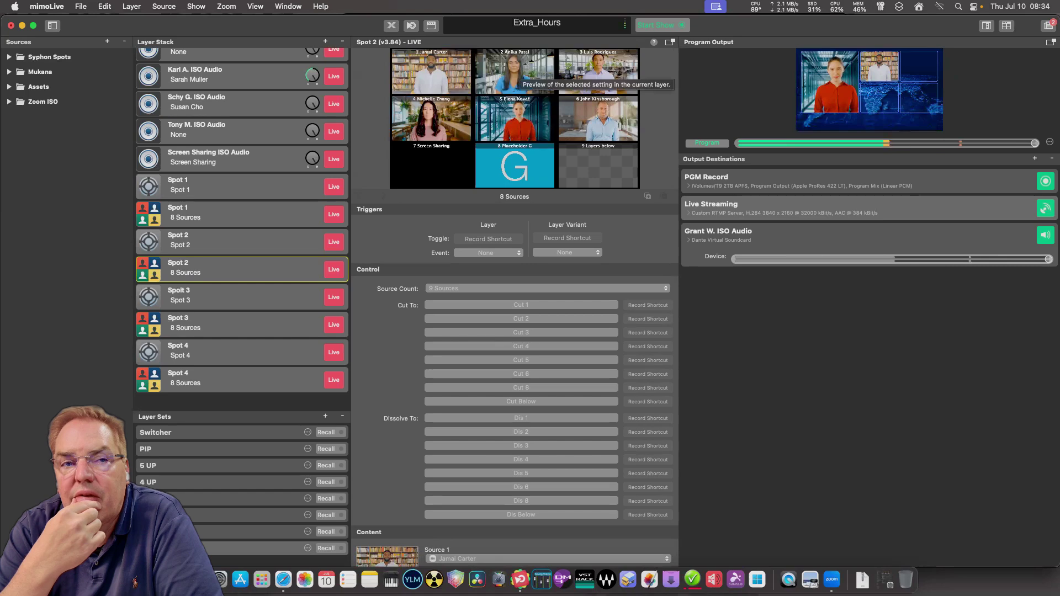
pyautogui.click(514, 119)
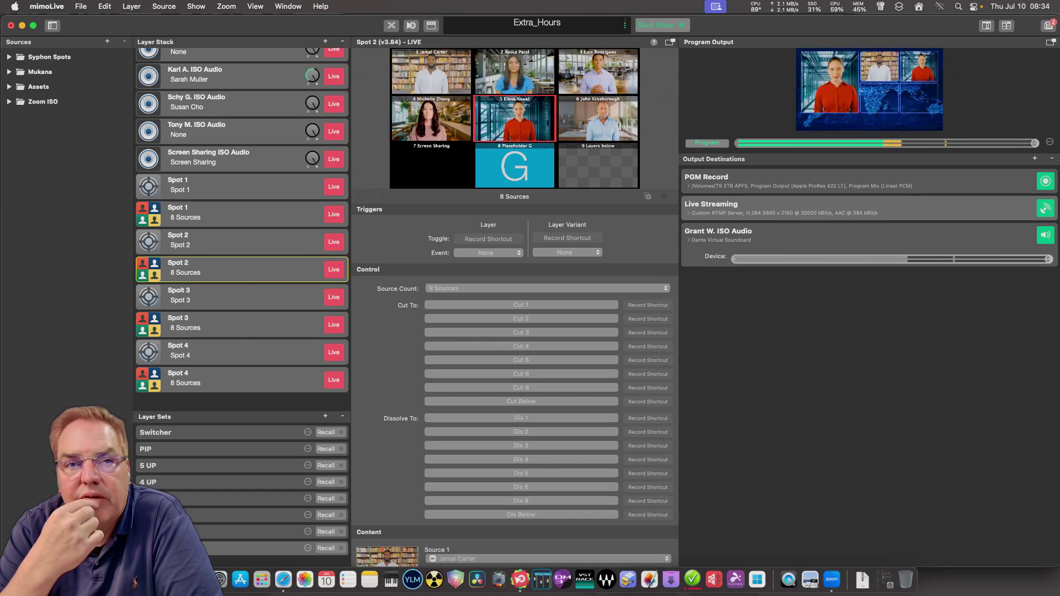
# Cut Spot 4 to participant tile 6, then recheck the Spot 1 and Spot 2 switchers.
pyautogui.click(242, 325)
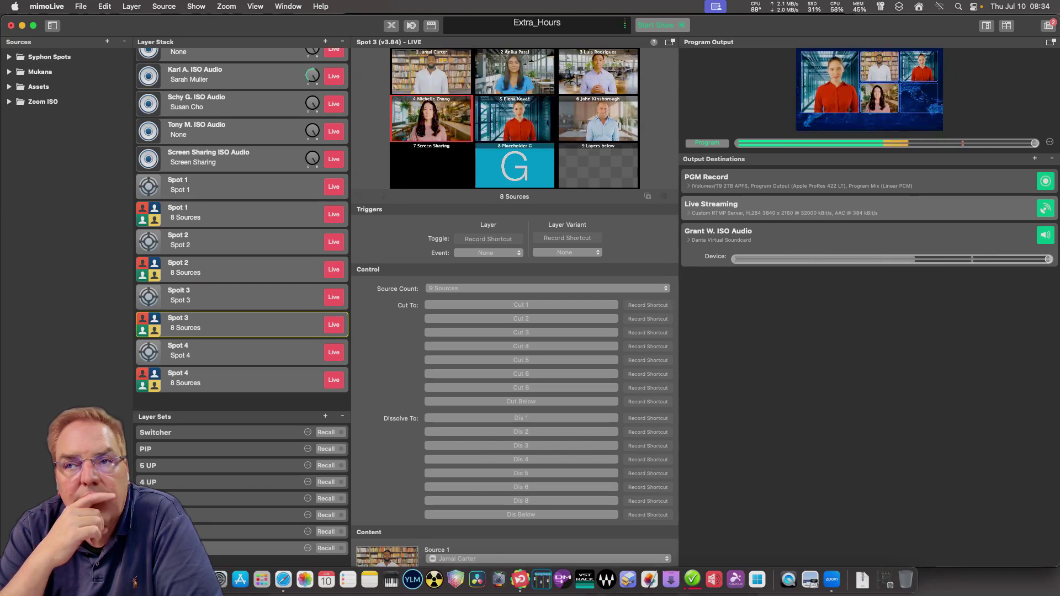
pyautogui.click(242, 380)
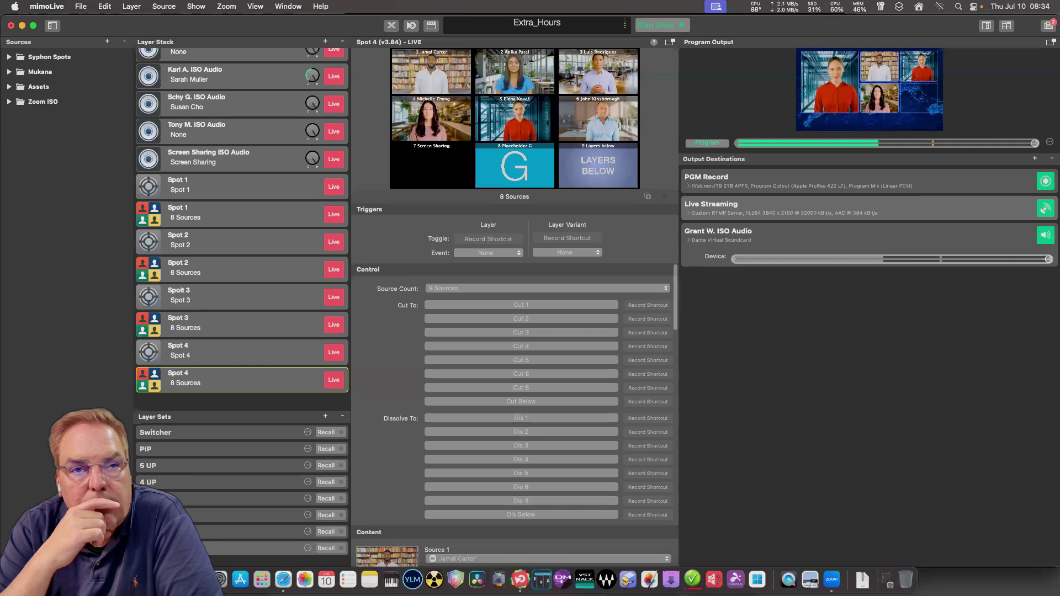
pyautogui.click(598, 119)
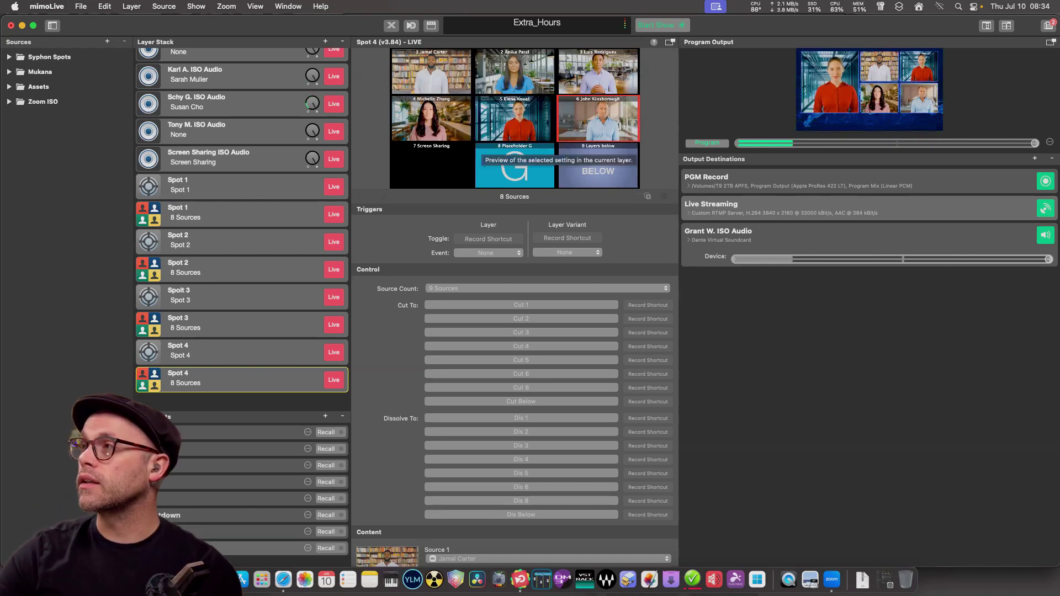
pyautogui.click(231, 214)
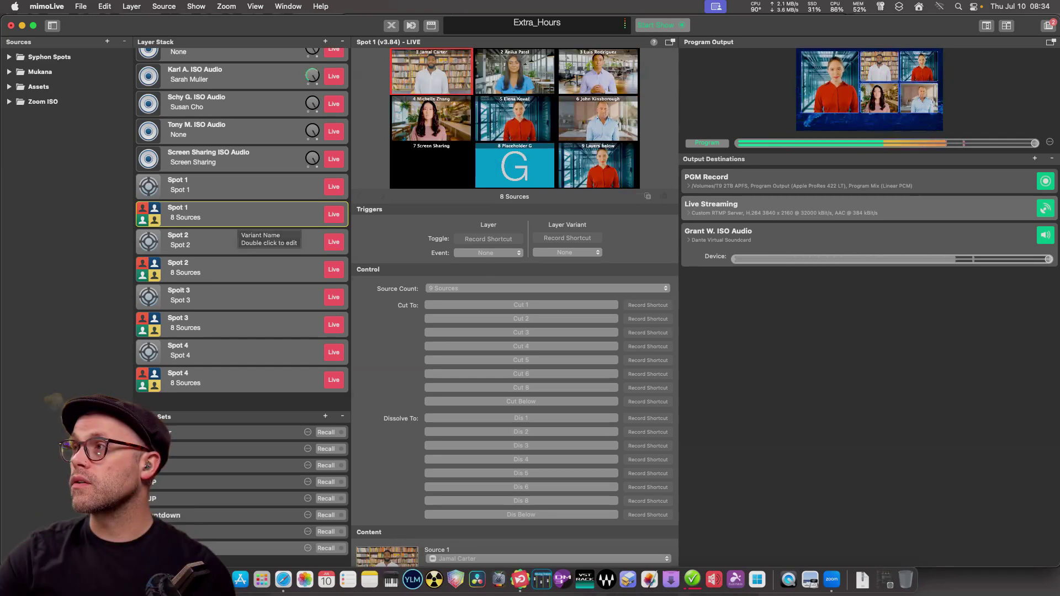
pyautogui.click(232, 270)
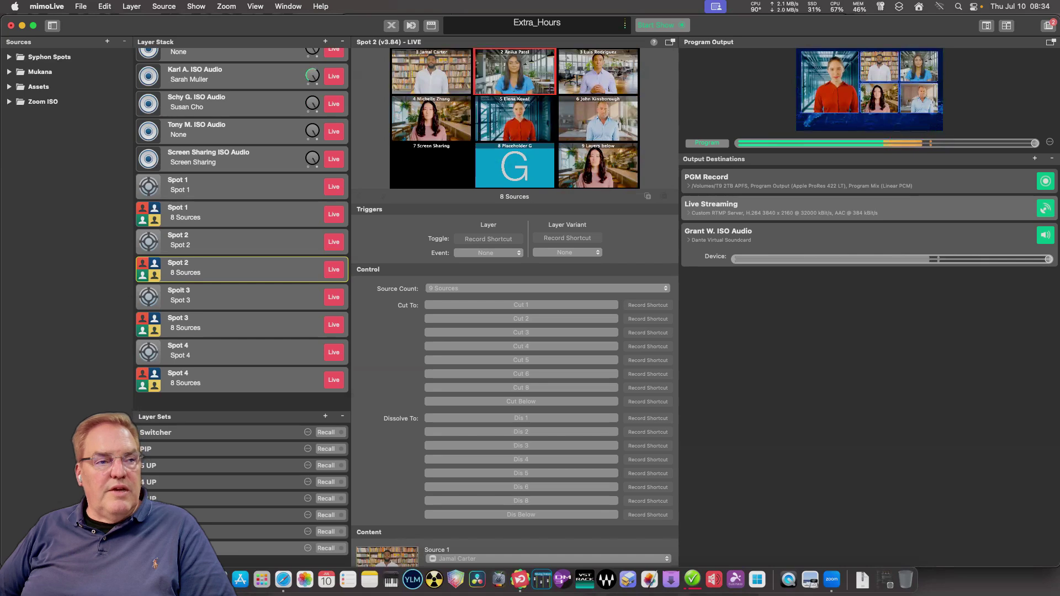
# Review the finished Host + 4 layer, then bring Safari's remote-control page forward.
pyautogui.scroll(10, 242, 229)
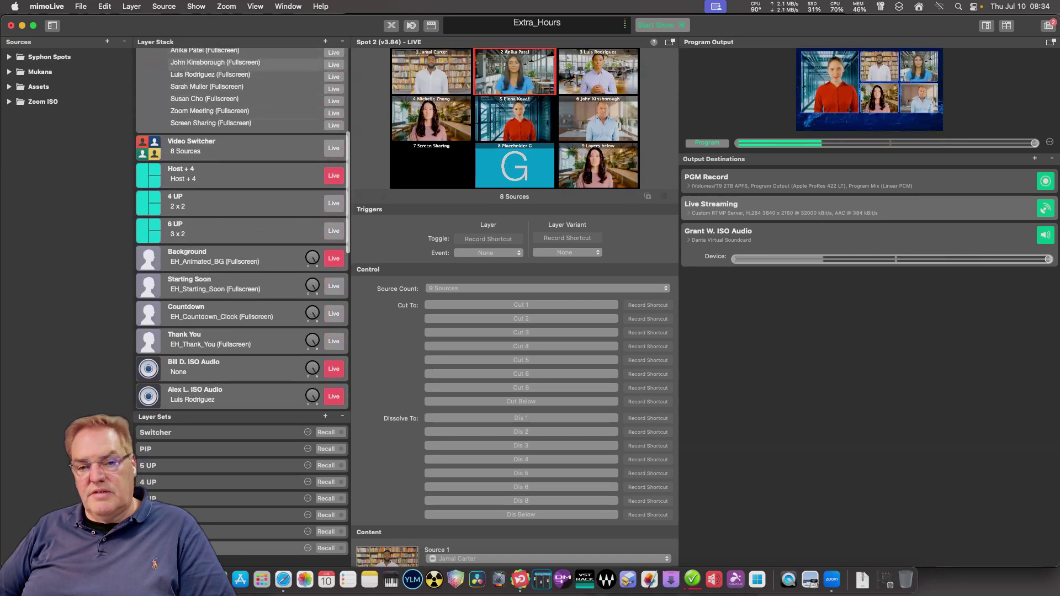
pyautogui.click(232, 174)
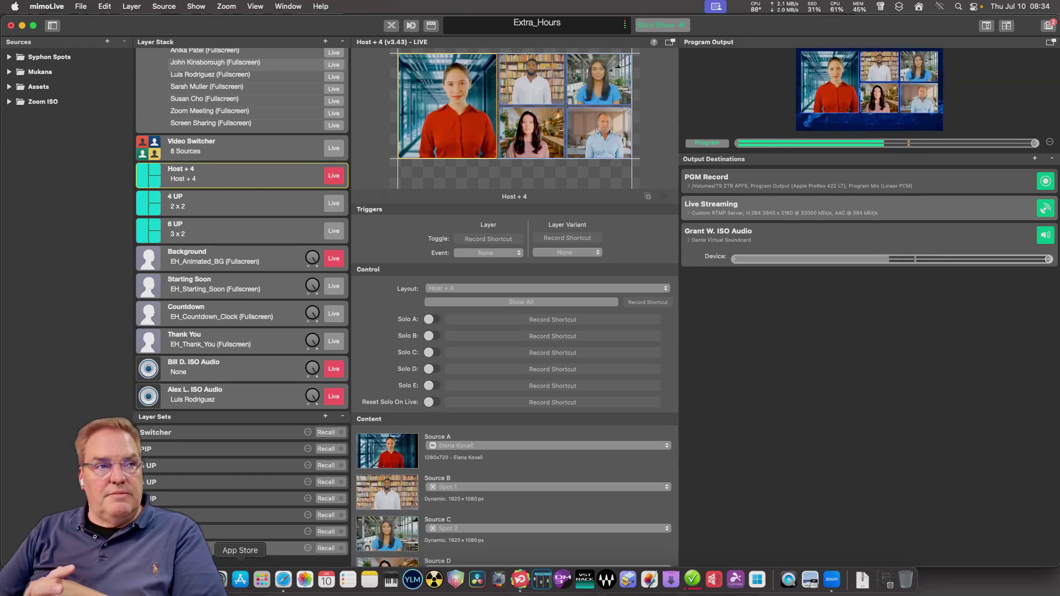
pyautogui.click(283, 579)
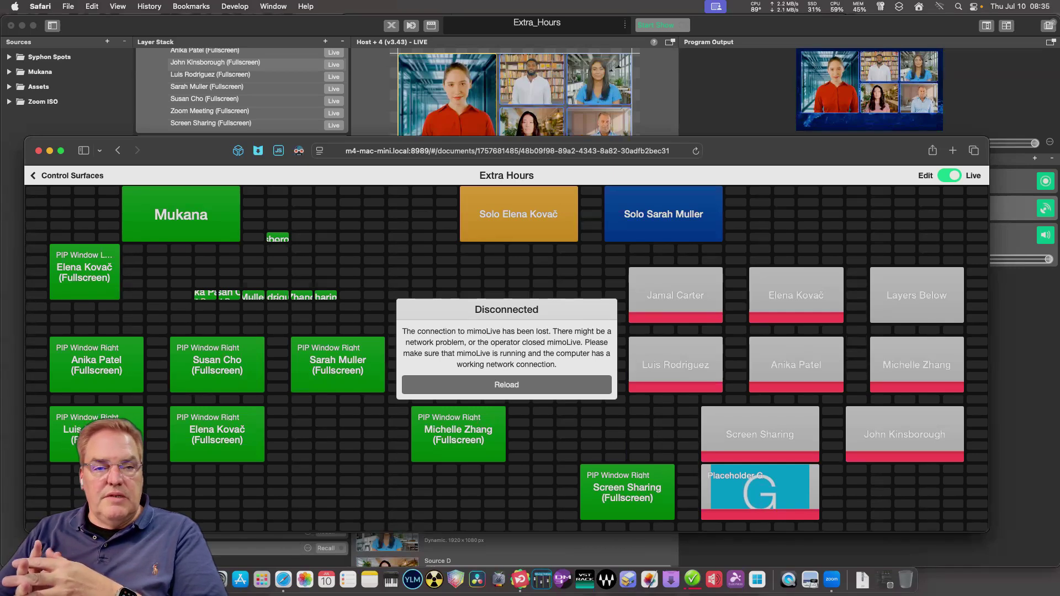
# Enlarge Safari and reload the remote controls with host 10.0.1.53 instead of the hostname.
pyautogui.moveTo(25, 137); pyautogui.dragTo(125, 54)
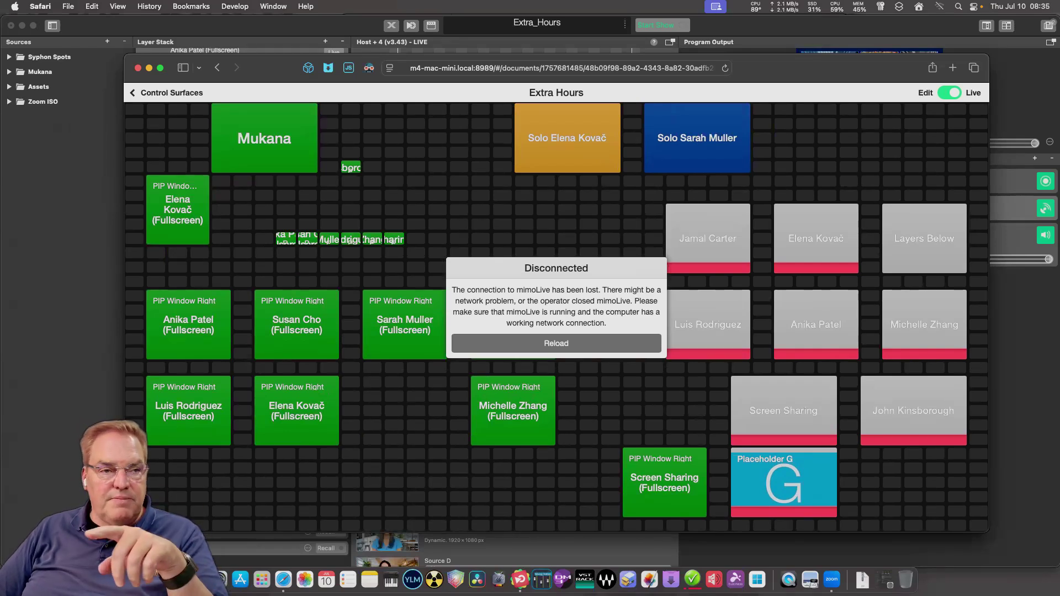
pyautogui.click(451, 68)
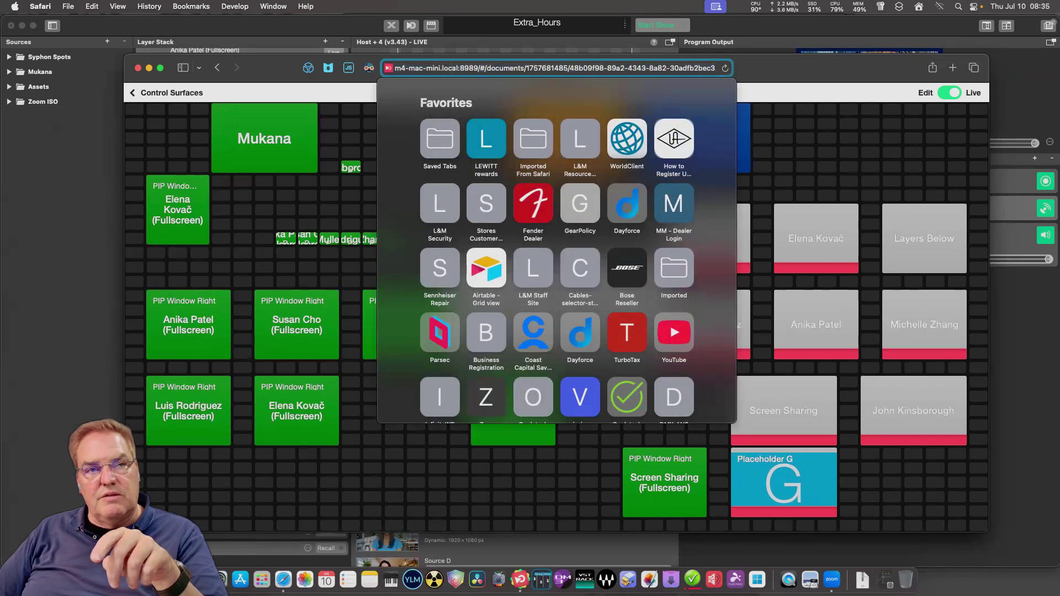
pyautogui.moveTo(451, 68); pyautogui.dragTo(394, 68)
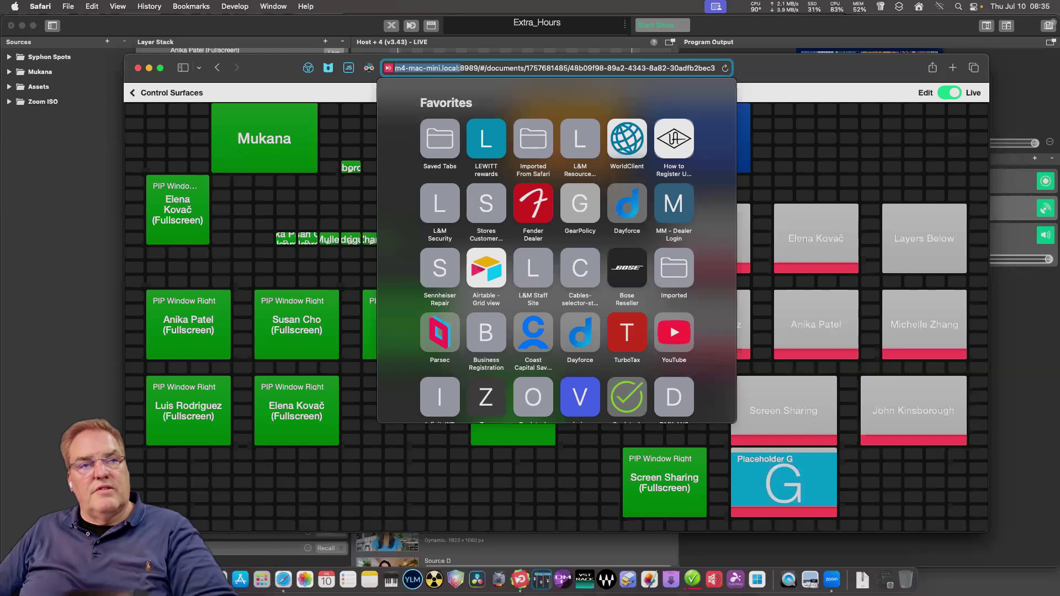
pyautogui.write('1')
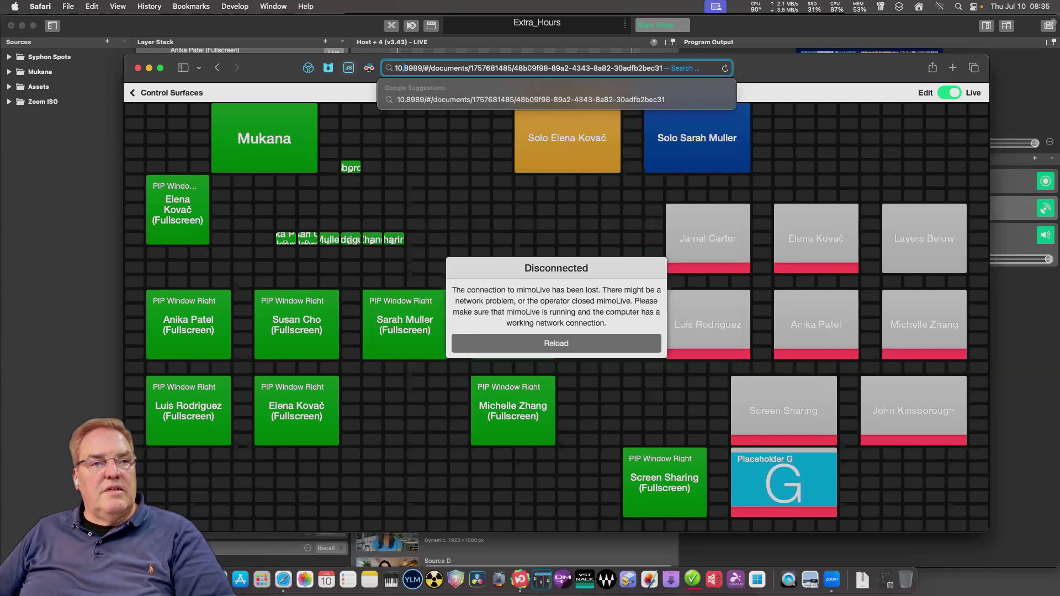
pyautogui.write('0.0.1.53:')
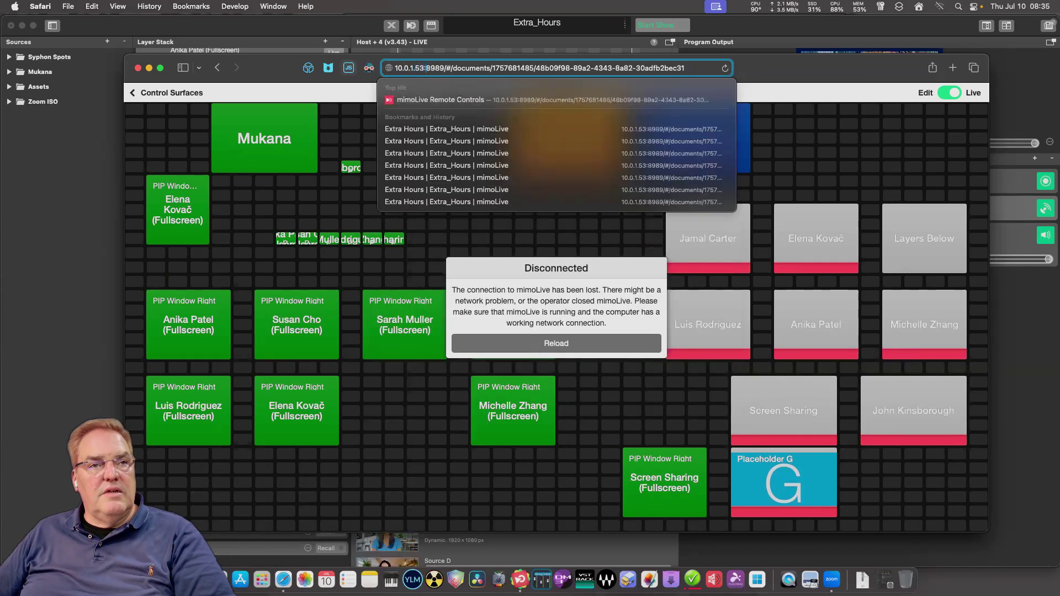
pyautogui.press('Return')
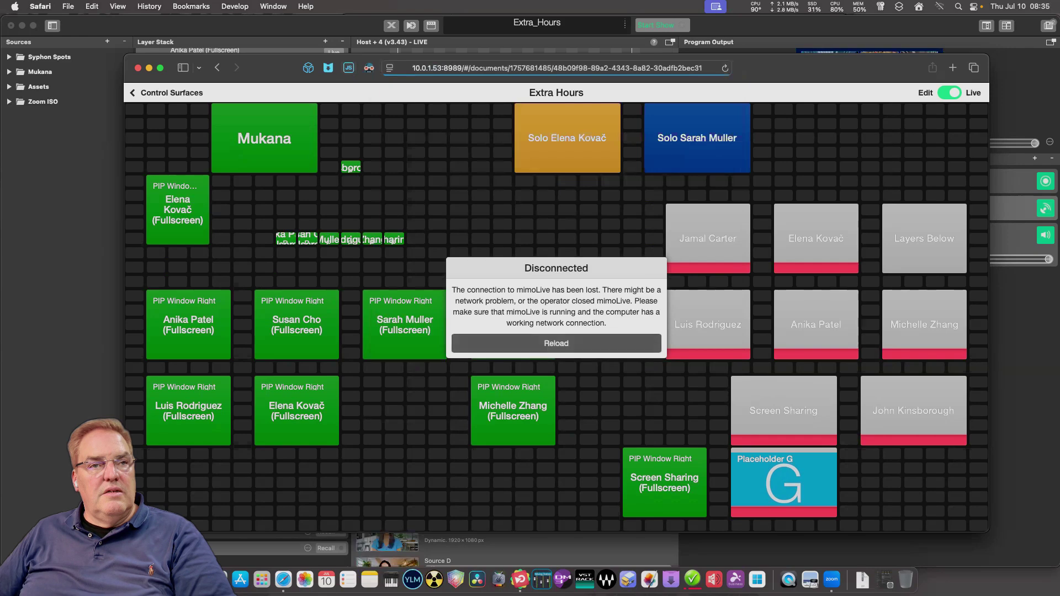
# Create a new control surface titled Submix, keeping the default 9 × 7 grid.
pyautogui.click(141, 92)
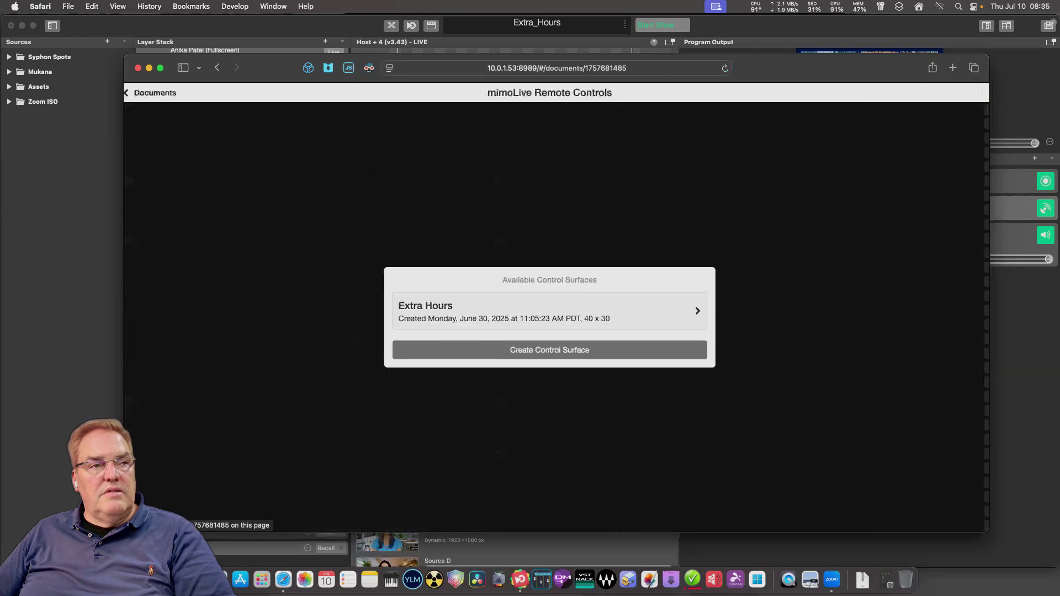
pyautogui.click(552, 310)
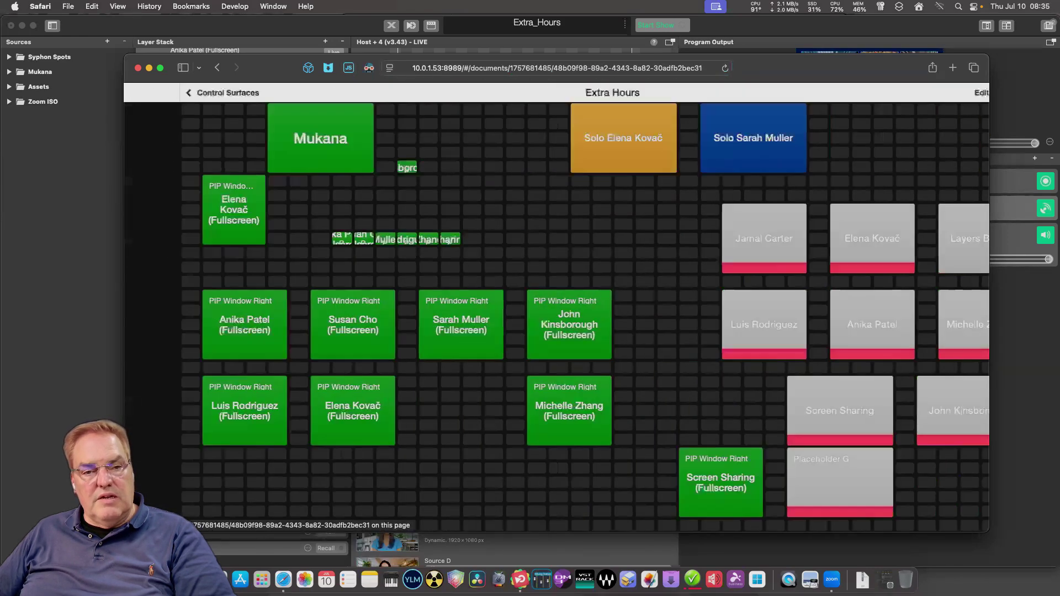
pyautogui.click(165, 92)
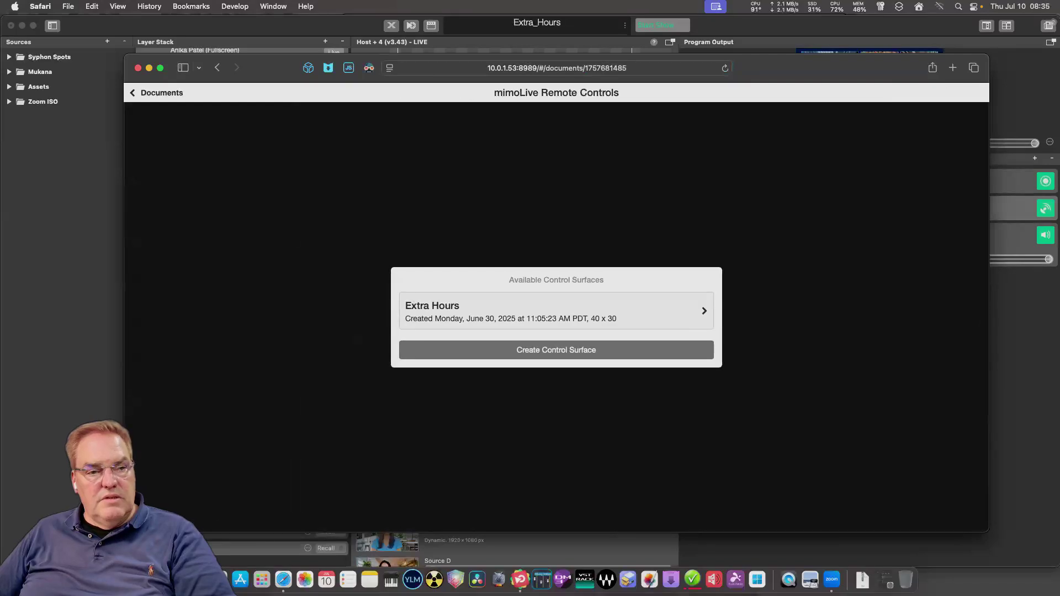
pyautogui.click(556, 350)
pyautogui.click(555, 299)
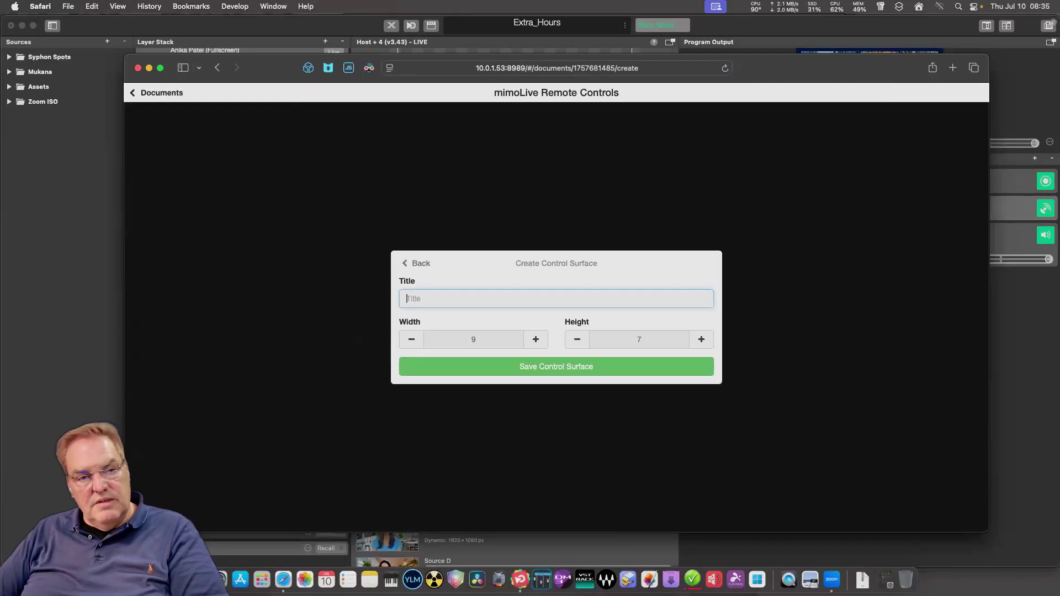
pyautogui.write('Sub ')
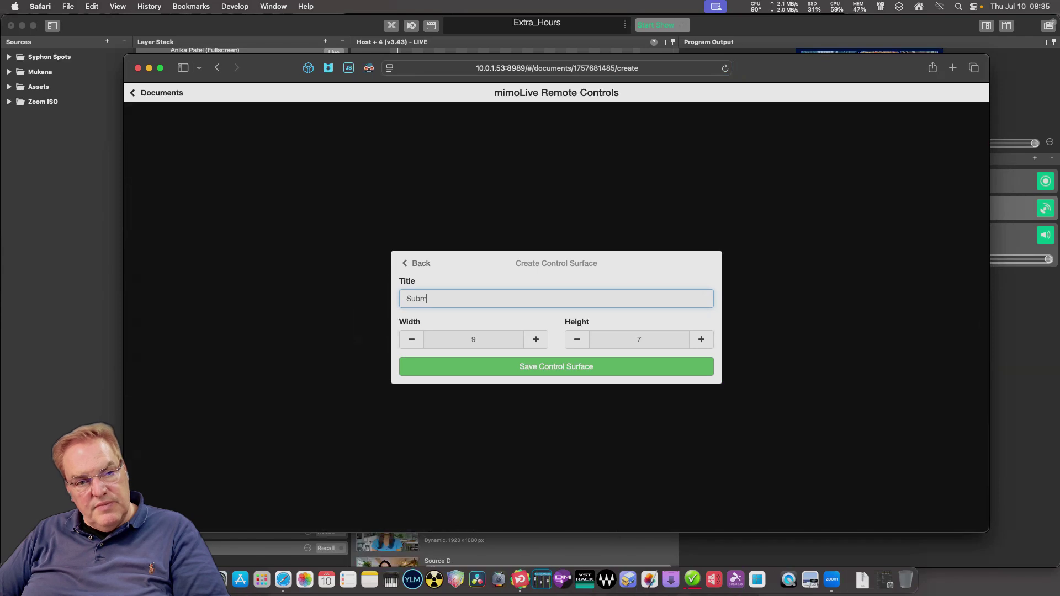
pyautogui.write('ix')
pyautogui.click(556, 366)
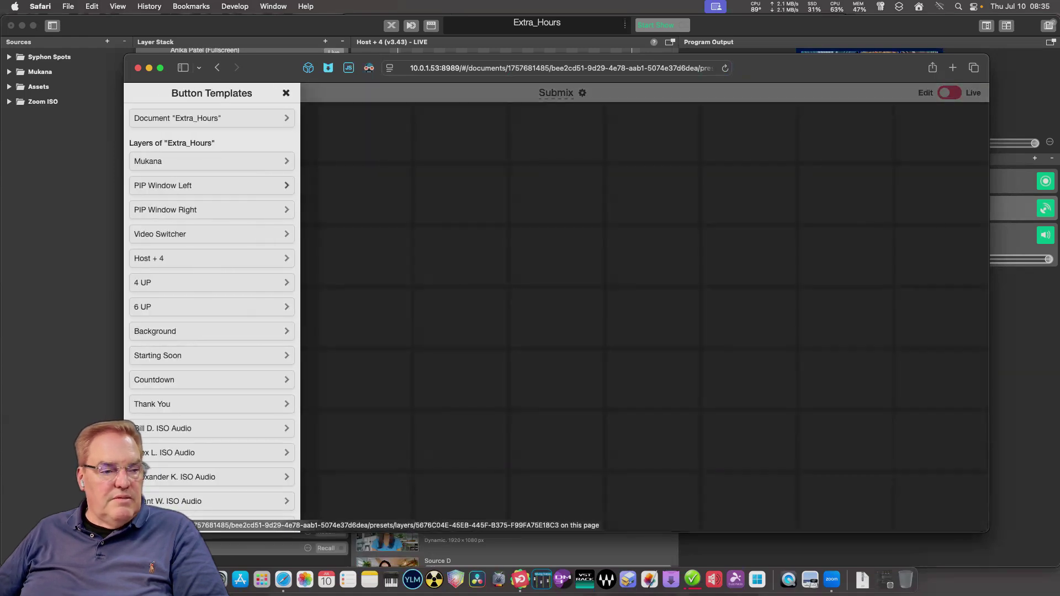
# Open the button templates list and show the Spot 1 layer's templates.
pyautogui.scroll(-10, 211, 309)
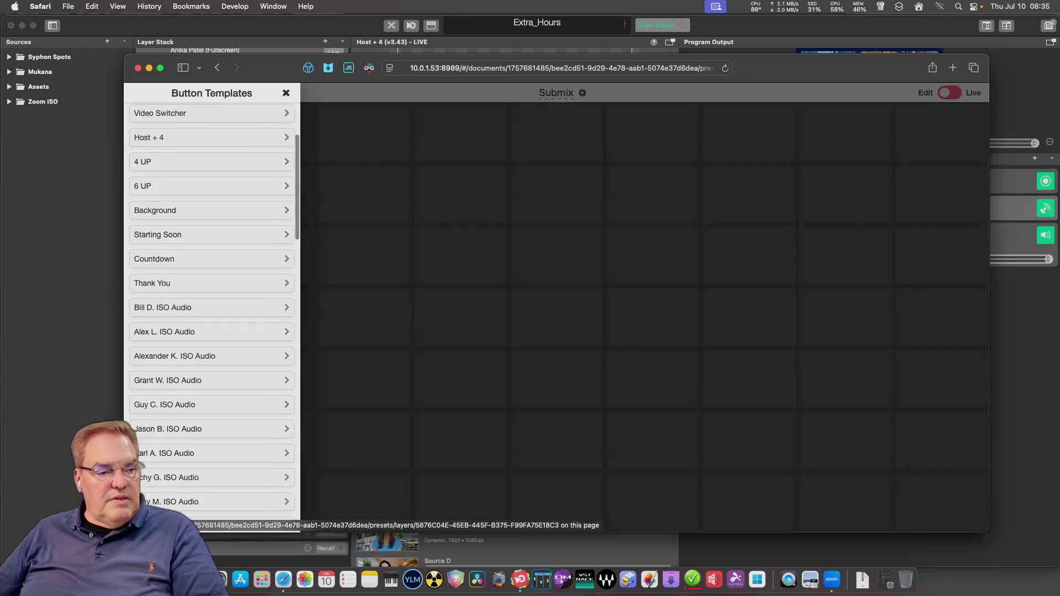
pyautogui.scroll(-6, 212, 309)
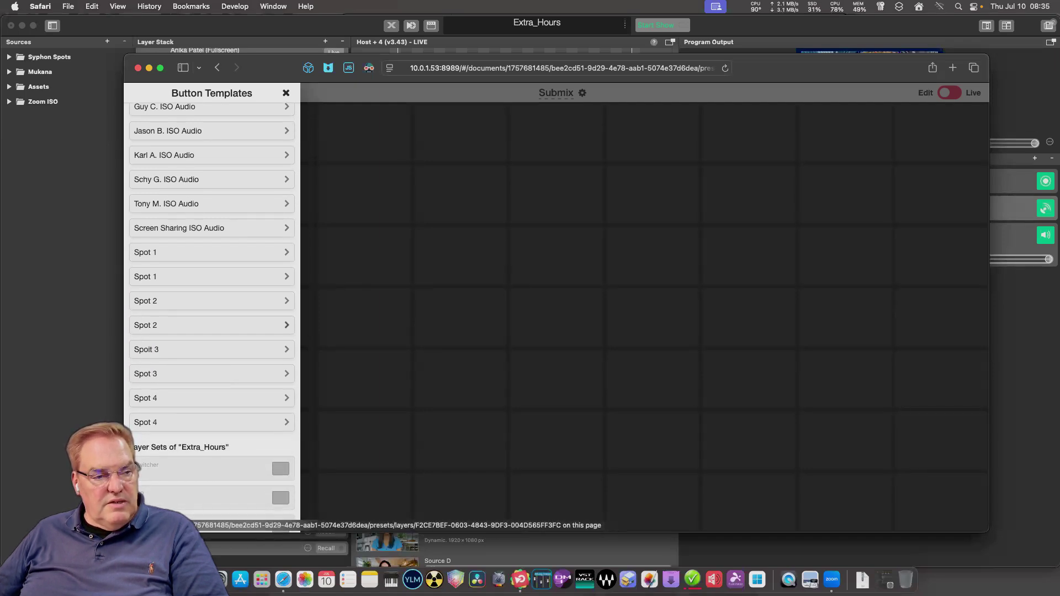
pyautogui.click(286, 93)
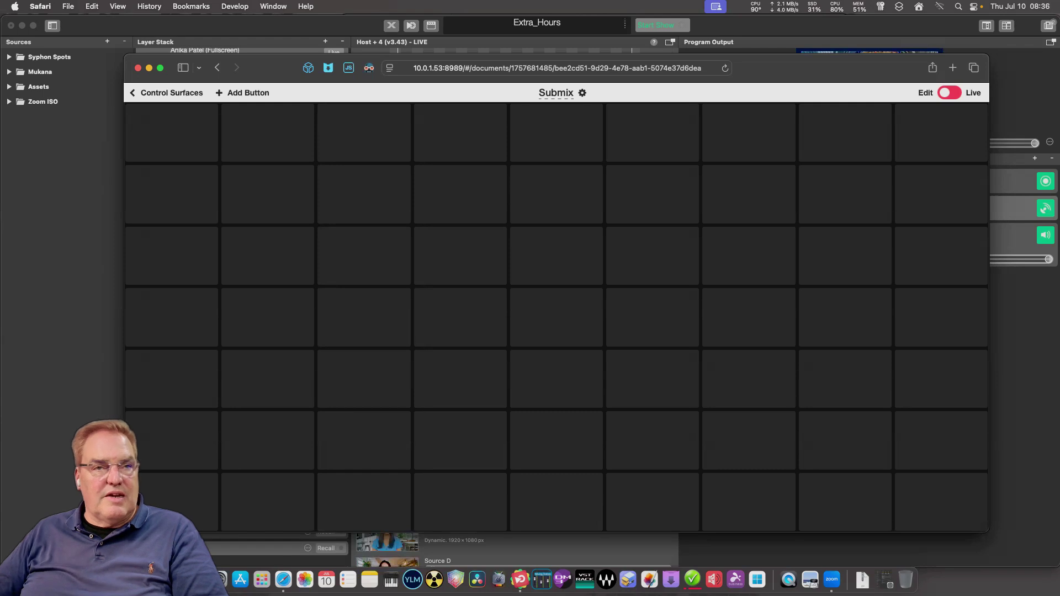
pyautogui.click(242, 93)
pyautogui.scroll(-10, 212, 276)
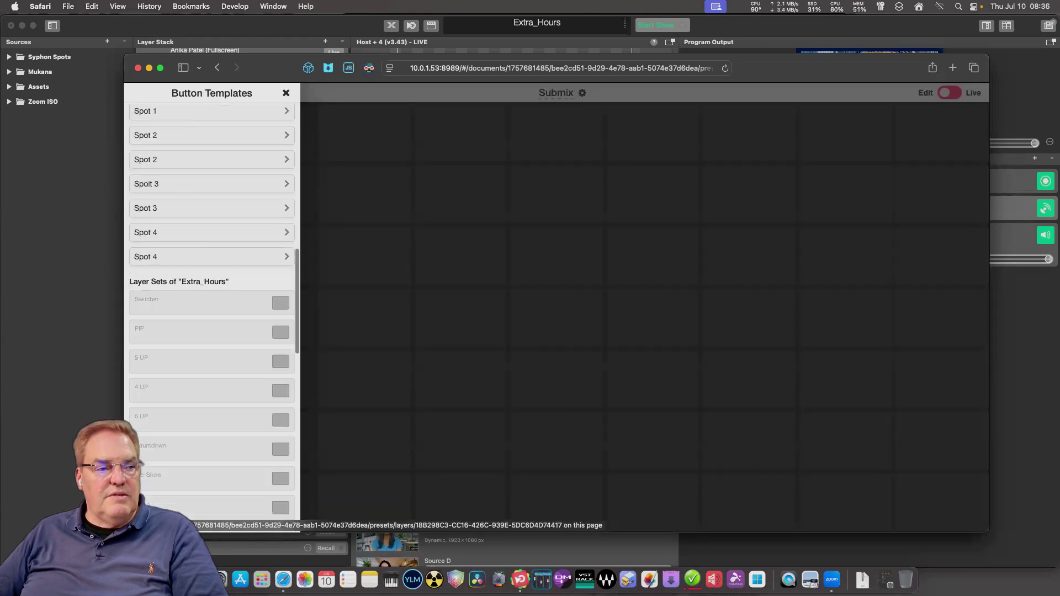
pyautogui.scroll(10, 212, 276)
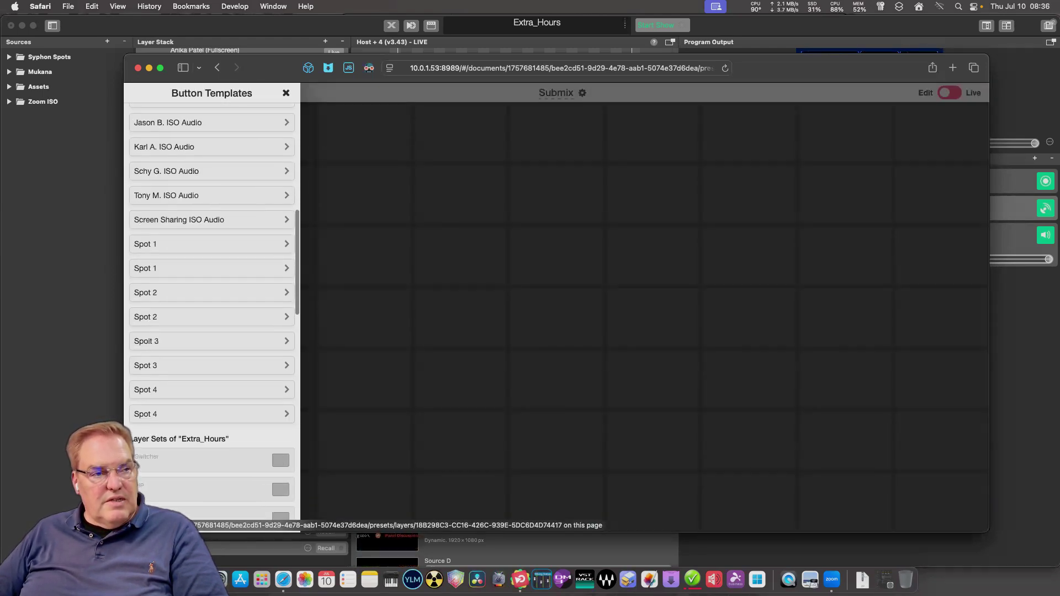
pyautogui.click(212, 306)
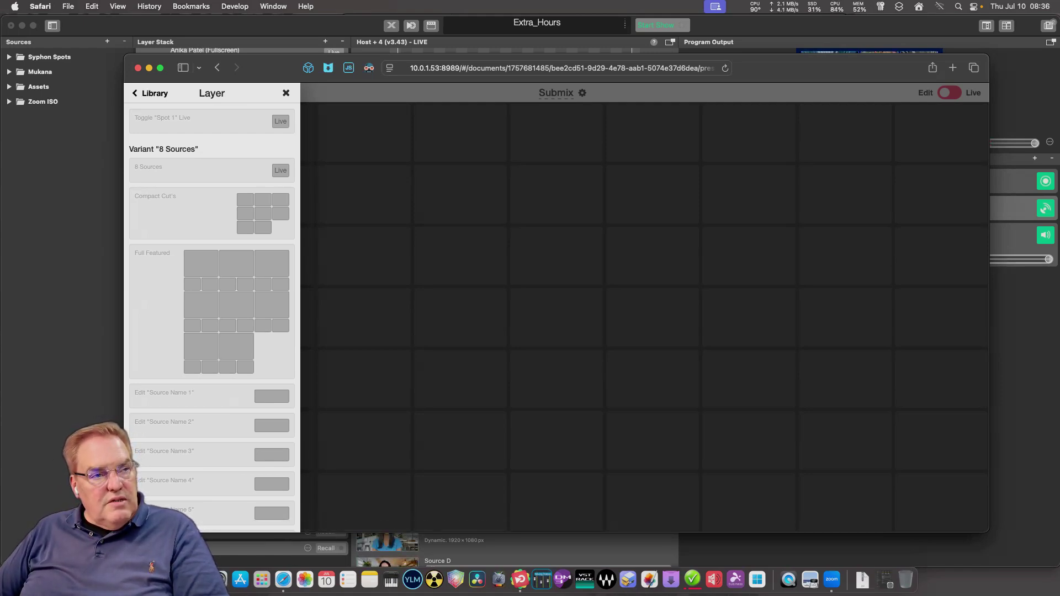
pyautogui.scroll(-2, 212, 309)
pyautogui.scroll(2, 212, 309)
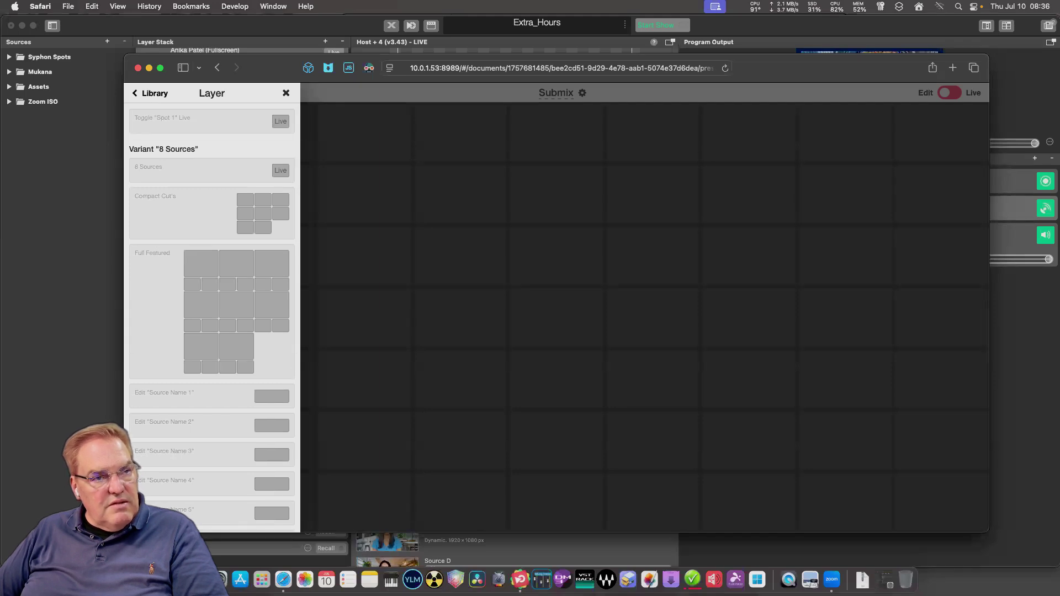
# Place a trial Spot 1 8 Sources toggle, delete it, and reopen Spot 1's templates.
pyautogui.moveTo(193, 170); pyautogui.dragTo(281, 188)
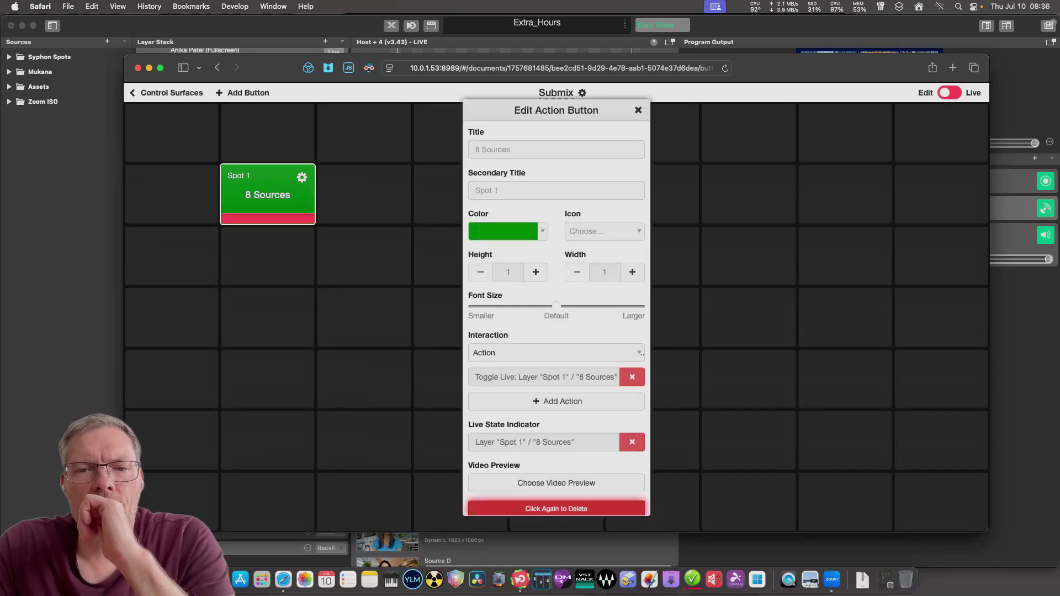
pyautogui.click(556, 508)
pyautogui.click(243, 93)
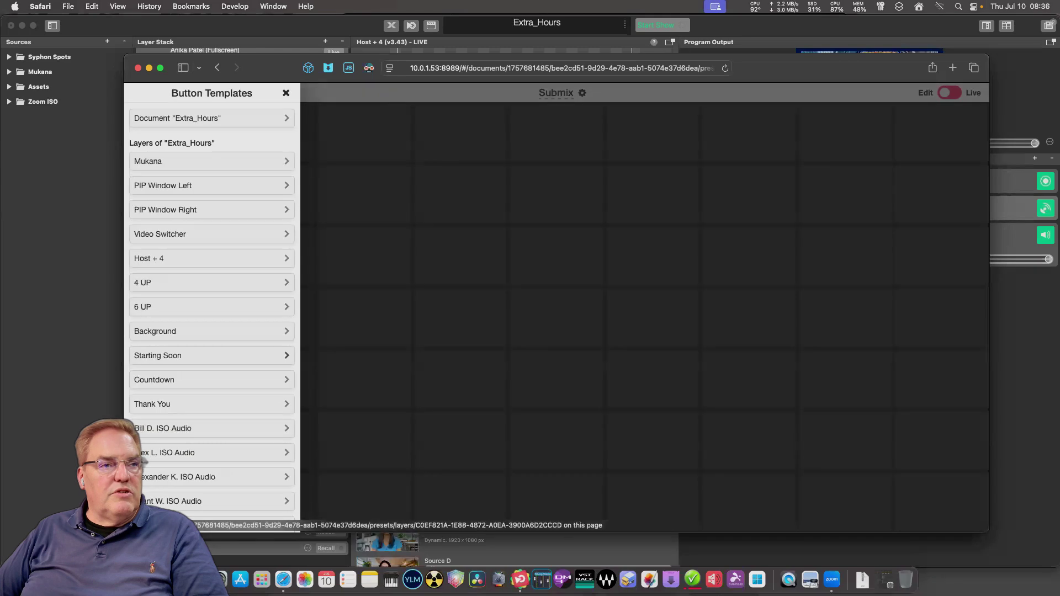
pyautogui.scroll(-10, 212, 276)
pyautogui.scroll(-5, 212, 276)
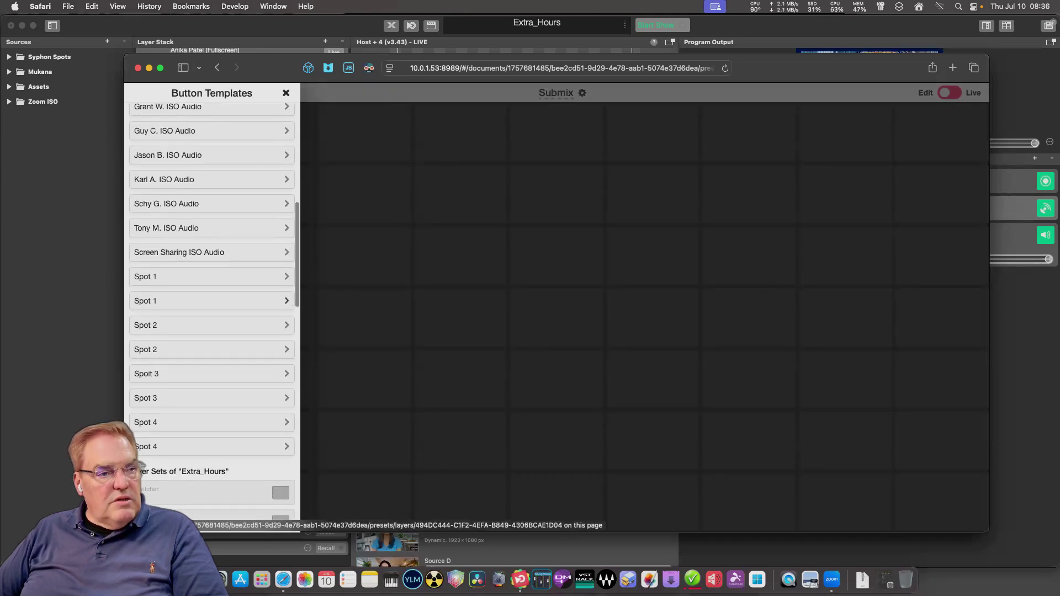
pyautogui.click(209, 301)
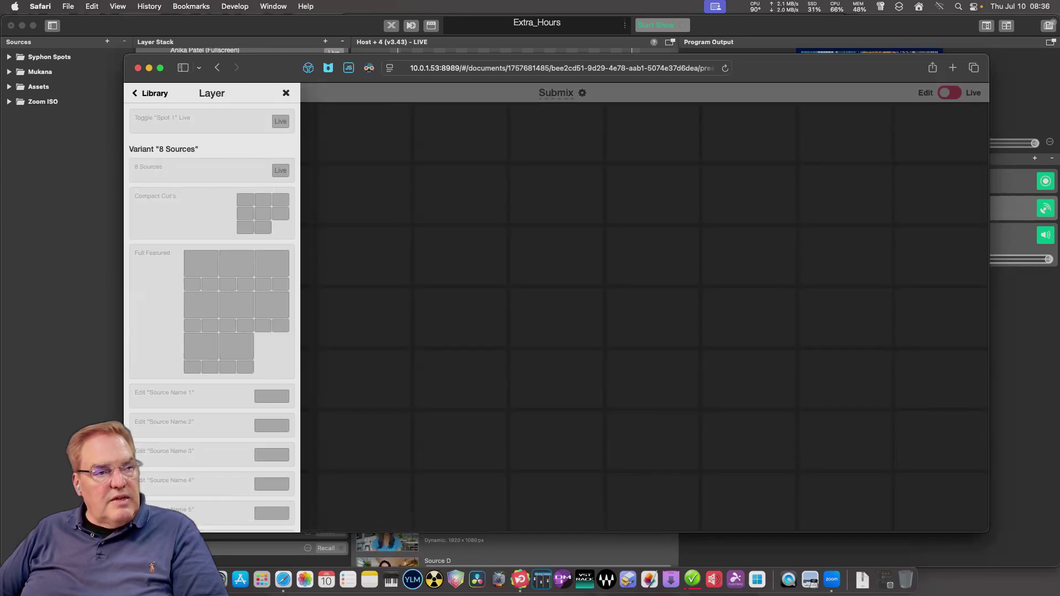
# Lay Spot 1's compact cut buttons out as two rows of four, then switch Submix to Live.
pyautogui.moveTo(263, 213); pyautogui.dragTo(326, 215)
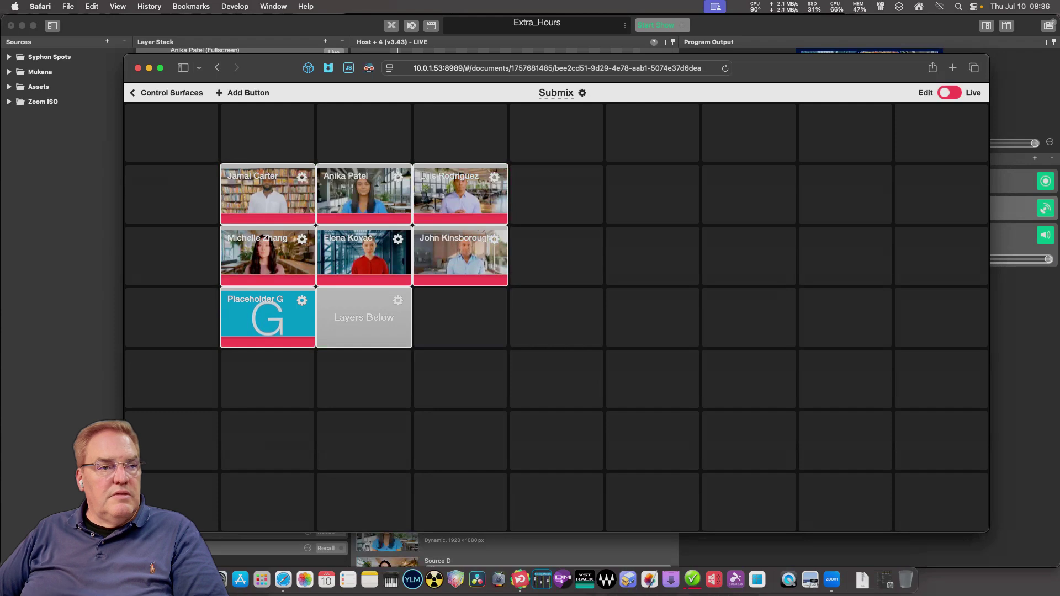
pyautogui.moveTo(364, 317); pyautogui.dragTo(556, 256)
pyautogui.moveTo(267, 318); pyautogui.dragTo(556, 194)
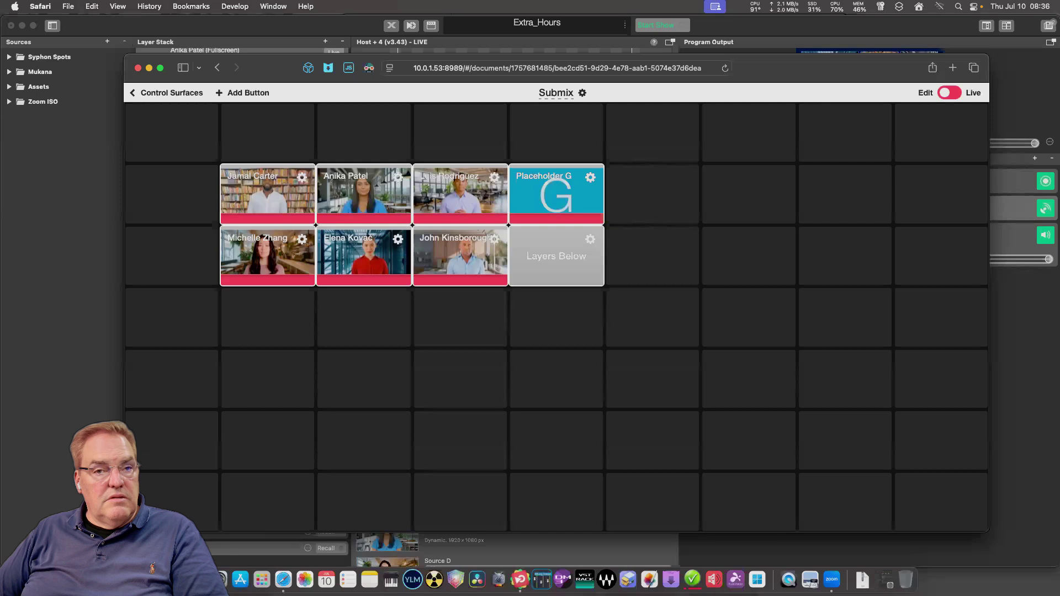
pyautogui.click(950, 93)
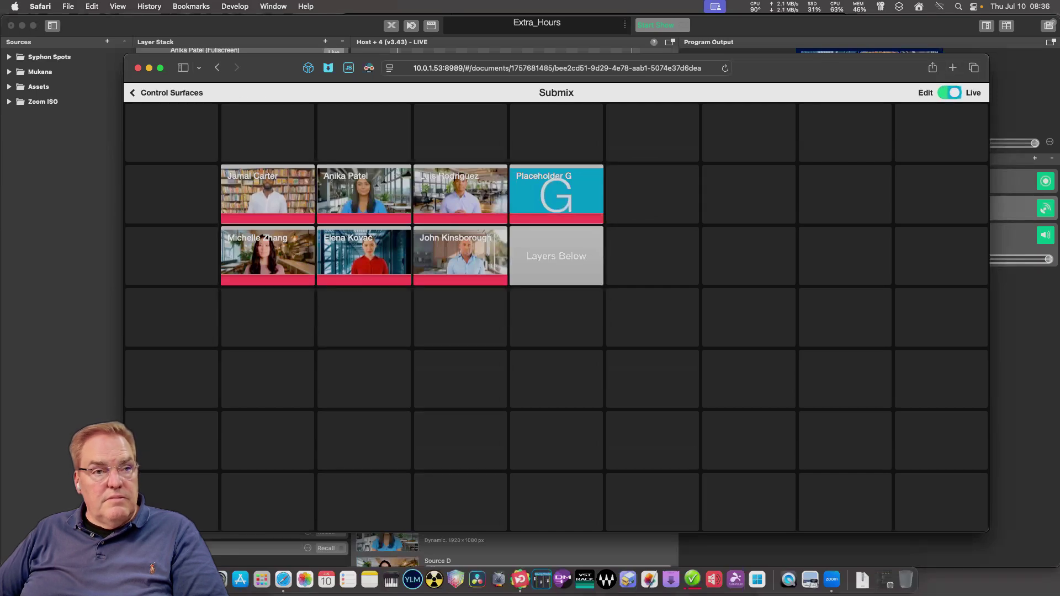
pyautogui.hotkey('ctrl', 'alt', 'Down')
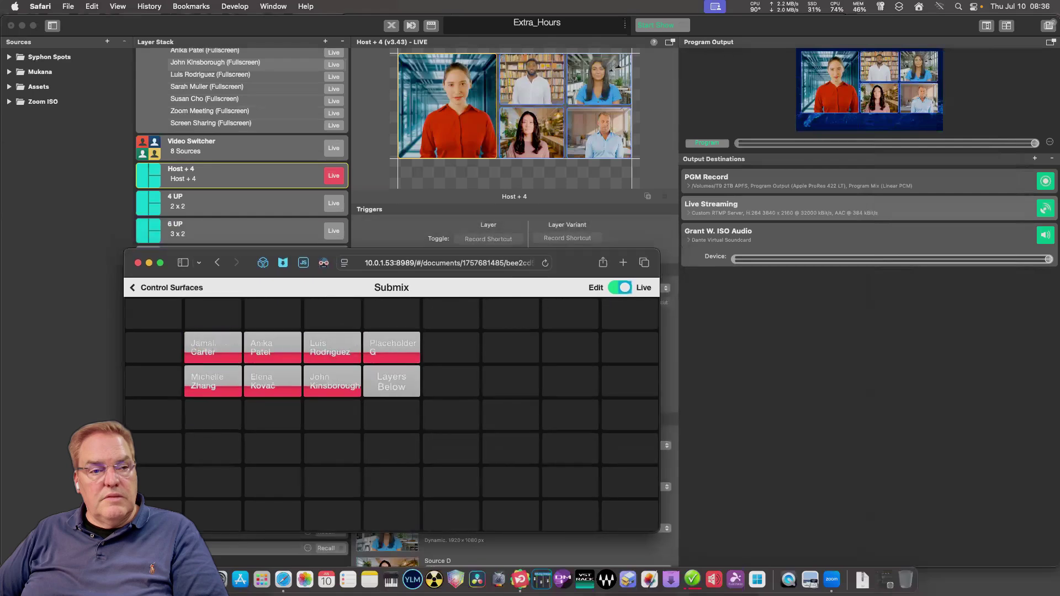
# Move the Submix window up and right and enlarge it beside the program output.
pyautogui.moveTo(577, 262); pyautogui.dragTo(677, 236)
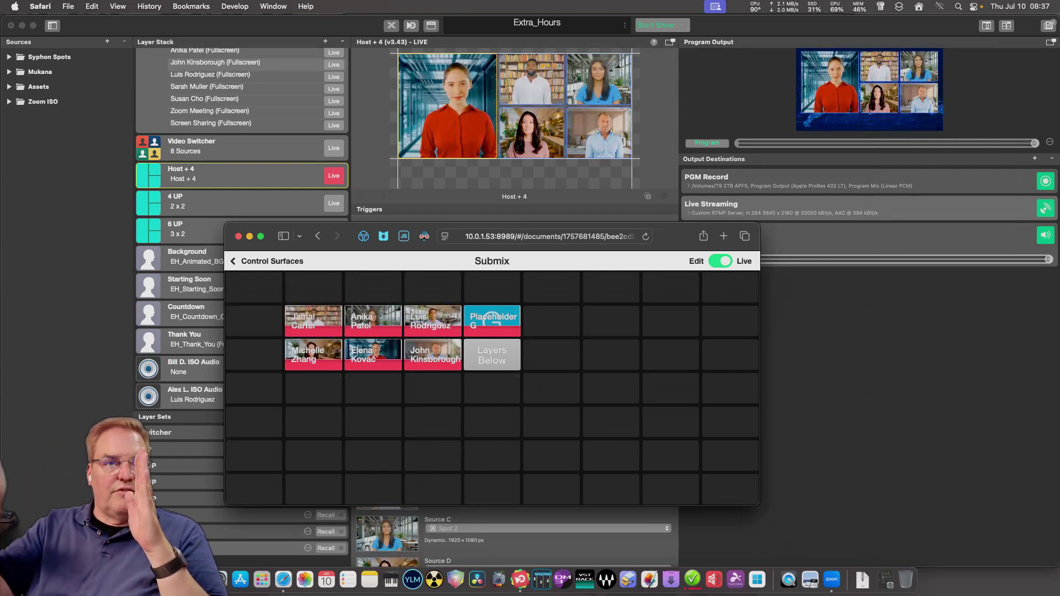
pyautogui.moveTo(760, 223); pyautogui.dragTo(869, 77)
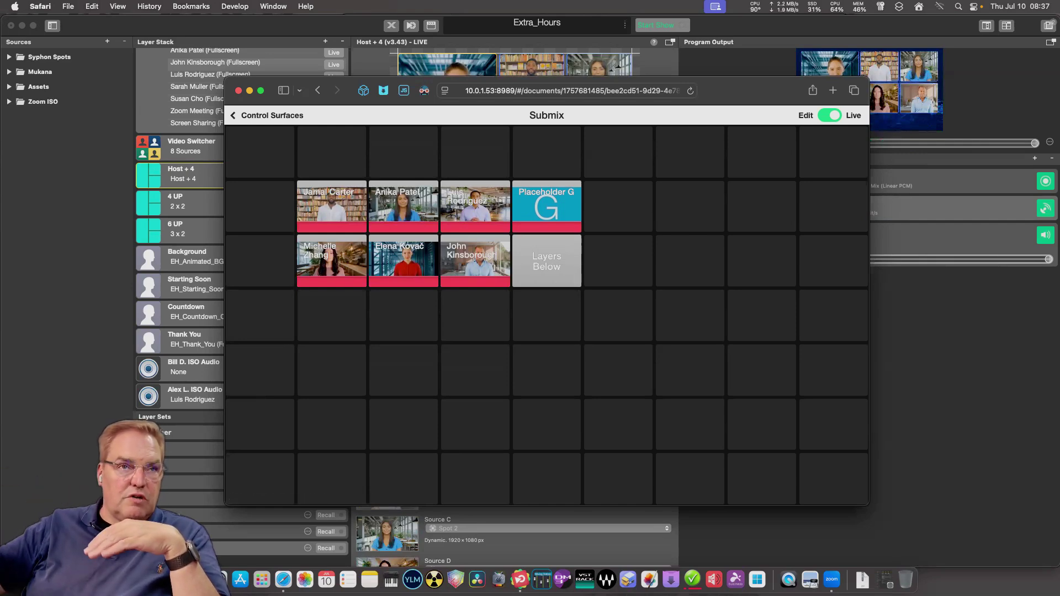
# Reopen the Submix control surface and put it back into Edit mode.
pyautogui.click(265, 115)
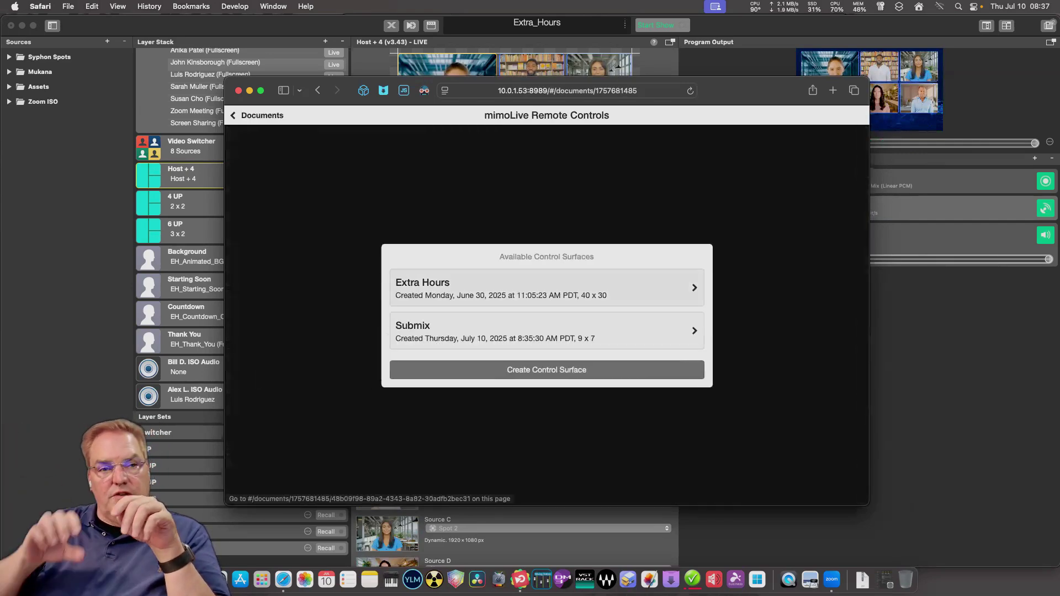
pyautogui.click(497, 330)
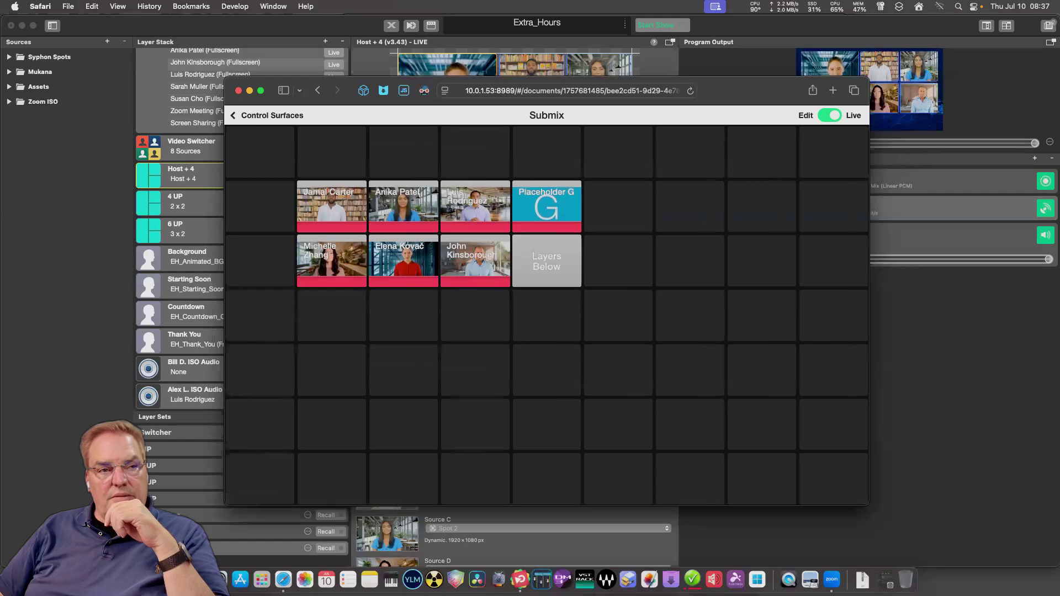
pyautogui.click(829, 115)
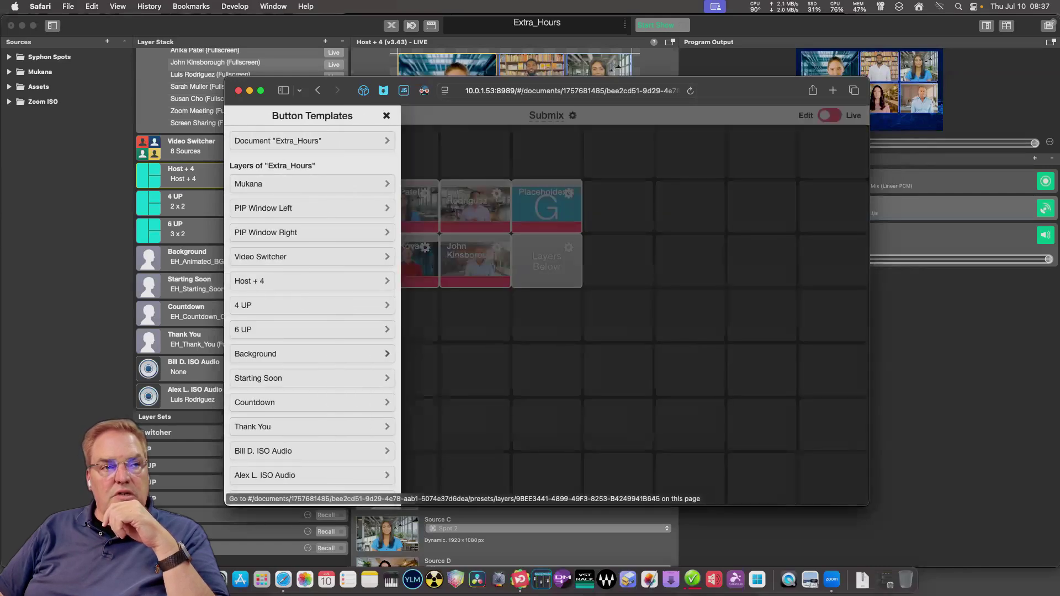
pyautogui.scroll(-10, 311, 309)
pyautogui.scroll(8, 312, 272)
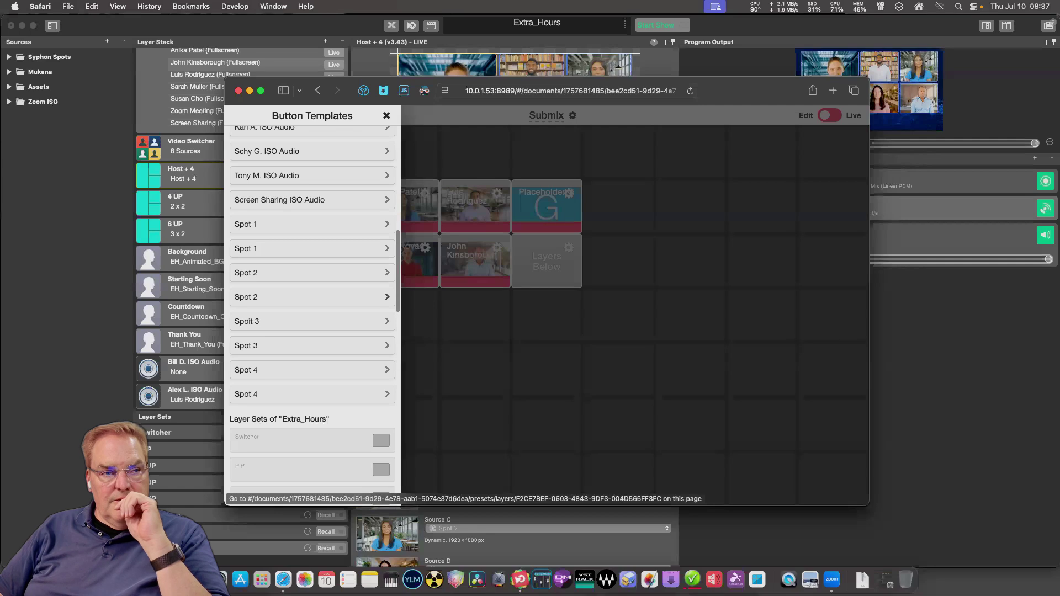
# Add Spot 2's Compact Cuts below the first block, moving Layers Below and Placeholder to the row ends.
pyautogui.click(309, 273)
pyautogui.moveTo(331, 266); pyautogui.dragTo(365, 366)
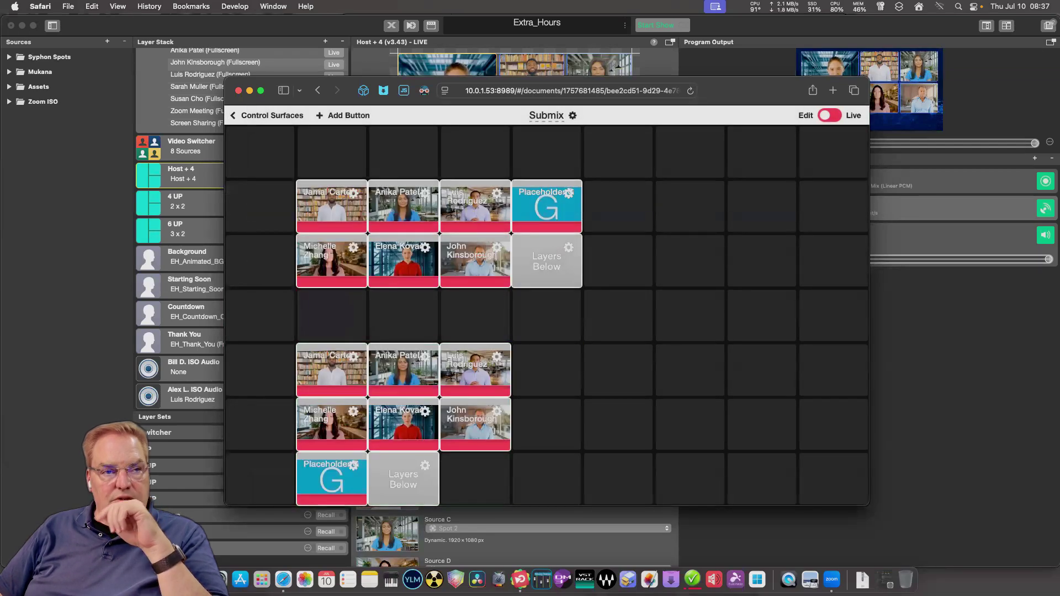
pyautogui.moveTo(403, 479); pyautogui.dragTo(547, 424)
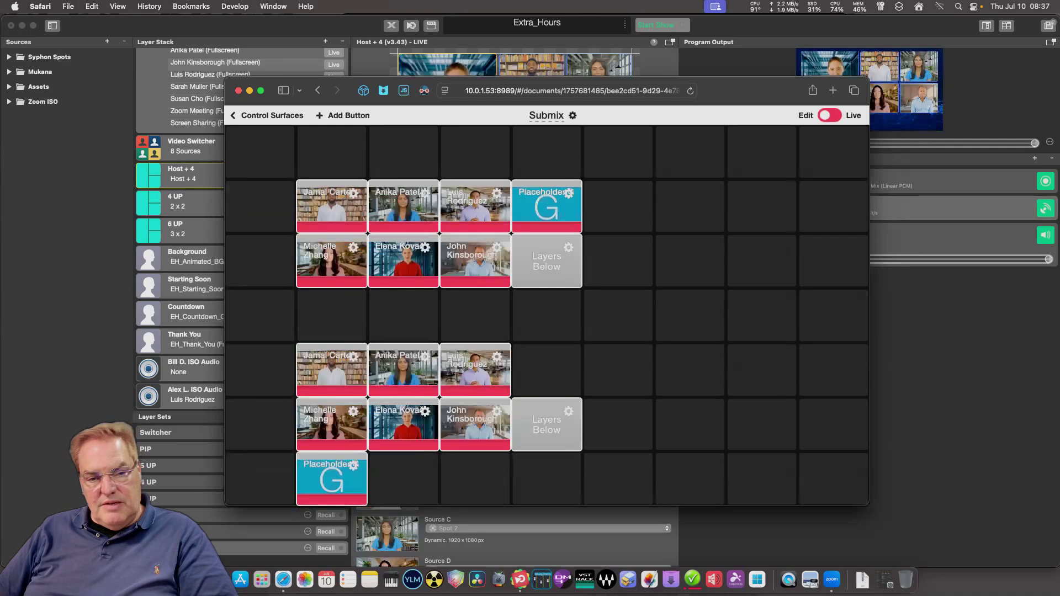
pyautogui.moveTo(331, 478); pyautogui.dragTo(546, 370)
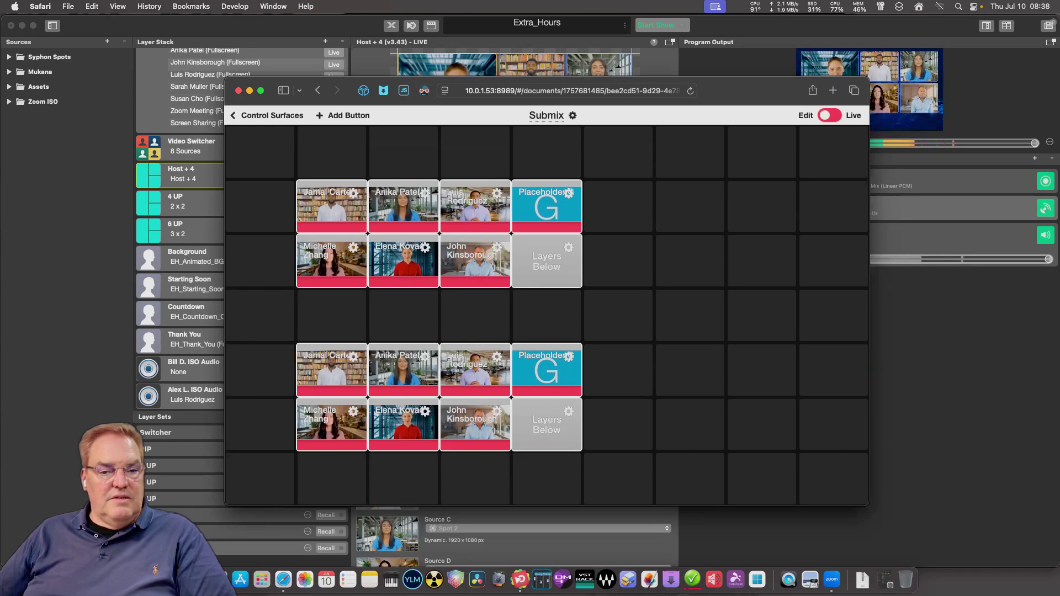
# Use the Edit/Live toggle to bring up the In Edit Mode prompt offering Enter Live Mode.
pyautogui.moveTo(546, 425)
pyautogui.mouseDown()
pyautogui.moveTo(690, 425)
pyautogui.moveTo(546, 425)
pyautogui.mouseUp()
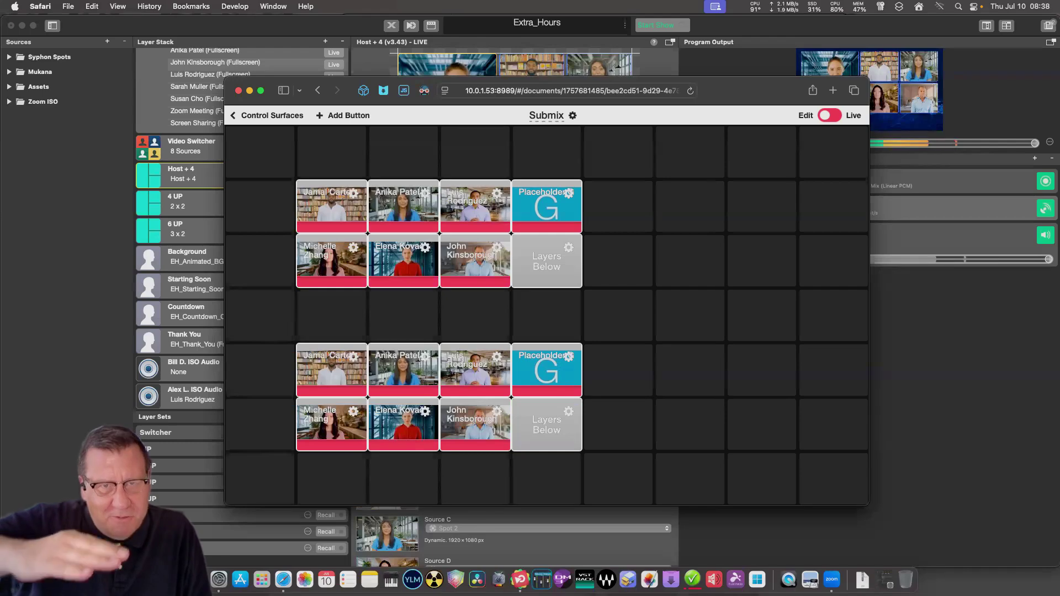
pyautogui.click(547, 425)
# Dismiss the edit-mode notice, moving the first camera button into row 1 and its duplicate into row 2.
pyautogui.press('Escape')
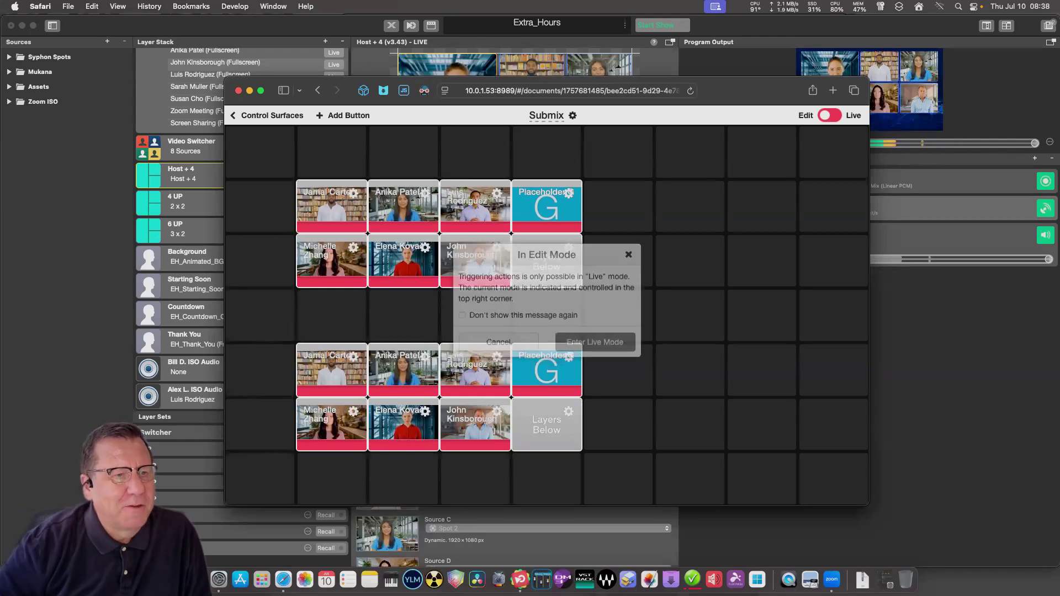
pyautogui.moveTo(332, 207); pyautogui.dragTo(331, 152)
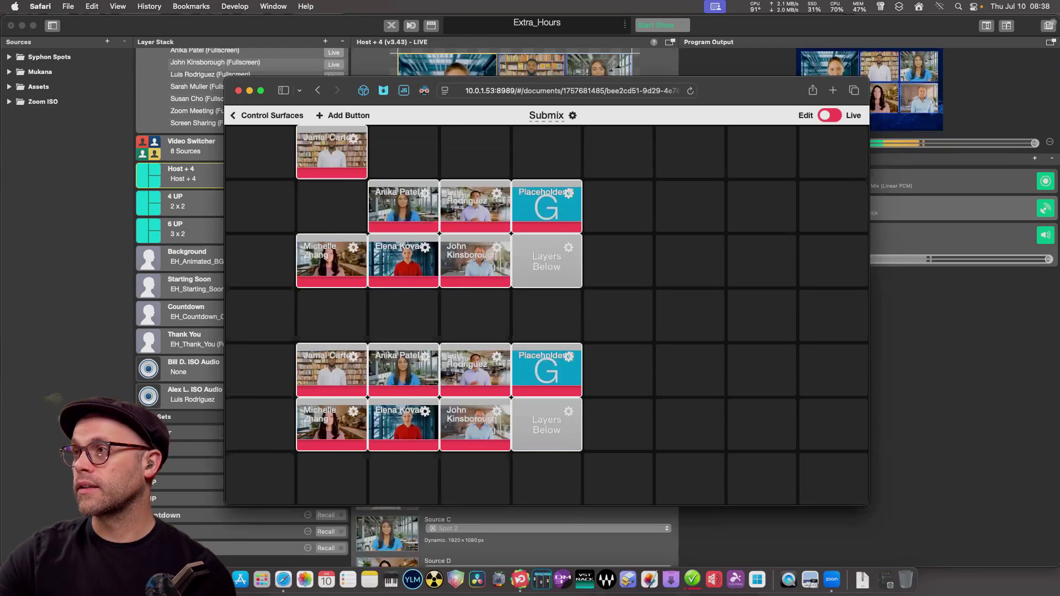
pyautogui.moveTo(331, 369); pyautogui.dragTo(331, 207)
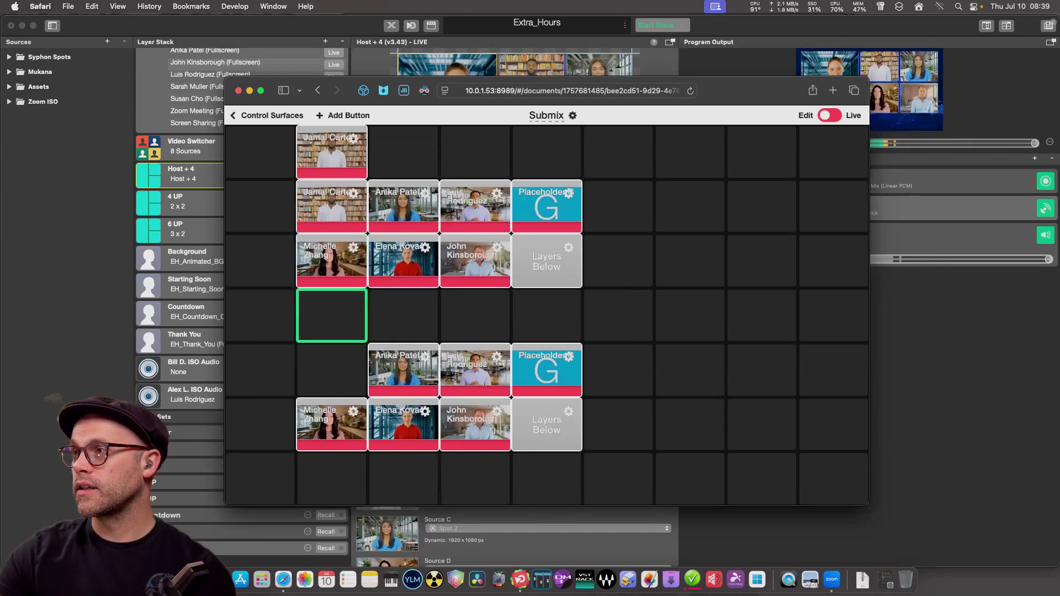
pyautogui.moveTo(331, 260); pyautogui.dragTo(331, 315)
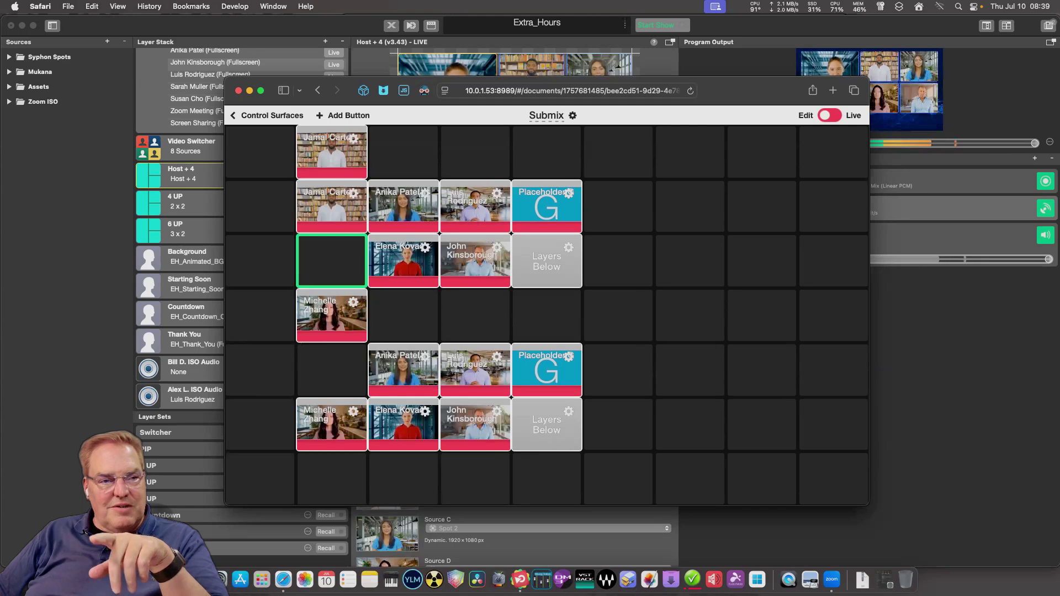
pyautogui.moveTo(332, 314); pyautogui.dragTo(331, 259)
# Move the second and third camera buttons into row 1, Layers Below to row 2, Placeholder to column 7.
pyautogui.moveTo(403, 205); pyautogui.dragTo(403, 152)
pyautogui.moveTo(474, 205); pyautogui.dragTo(474, 152)
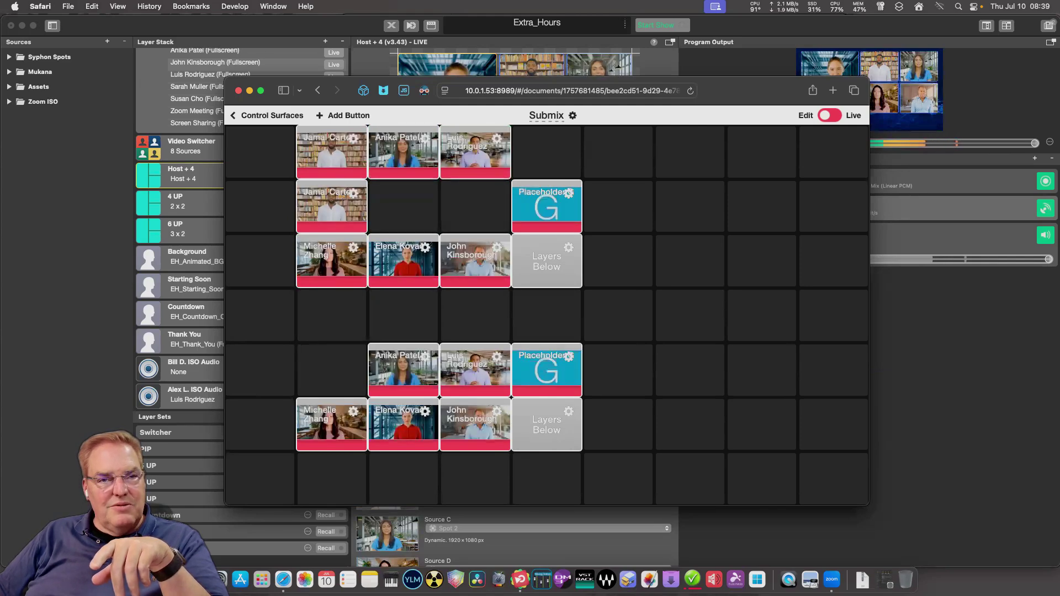
pyautogui.moveTo(547, 206); pyautogui.dragTo(546, 152)
pyautogui.moveTo(547, 260); pyautogui.dragTo(547, 206)
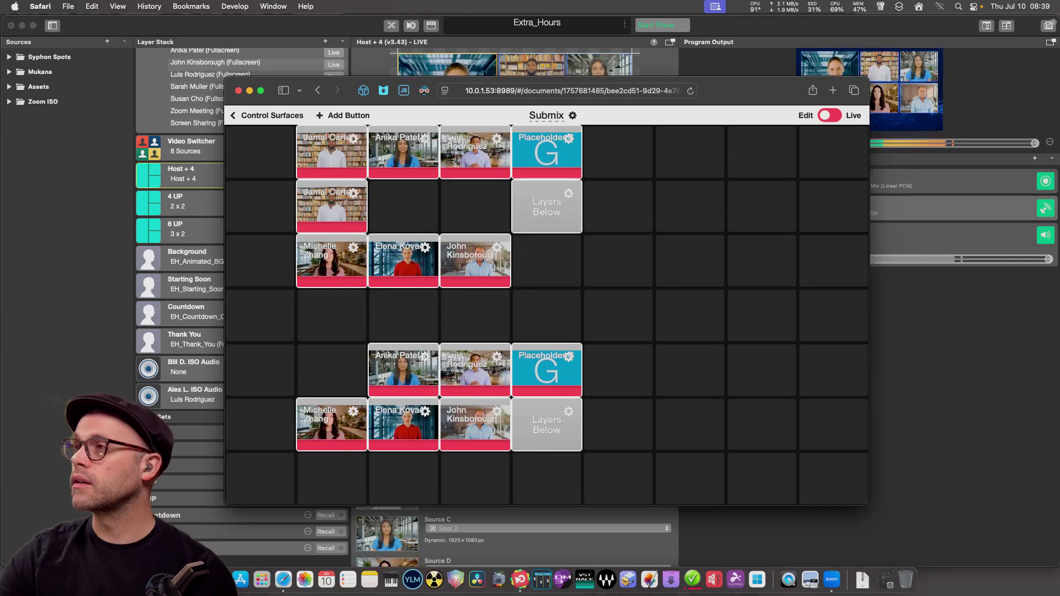
pyautogui.moveTo(403, 370); pyautogui.dragTo(404, 260)
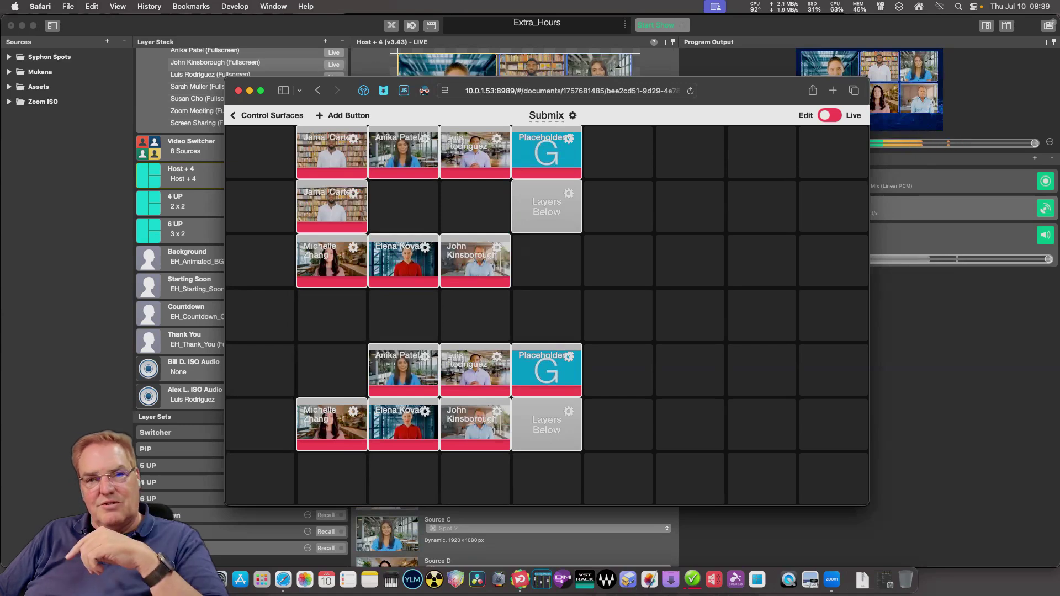
pyautogui.click(619, 153)
pyautogui.moveTo(546, 152); pyautogui.dragTo(690, 153)
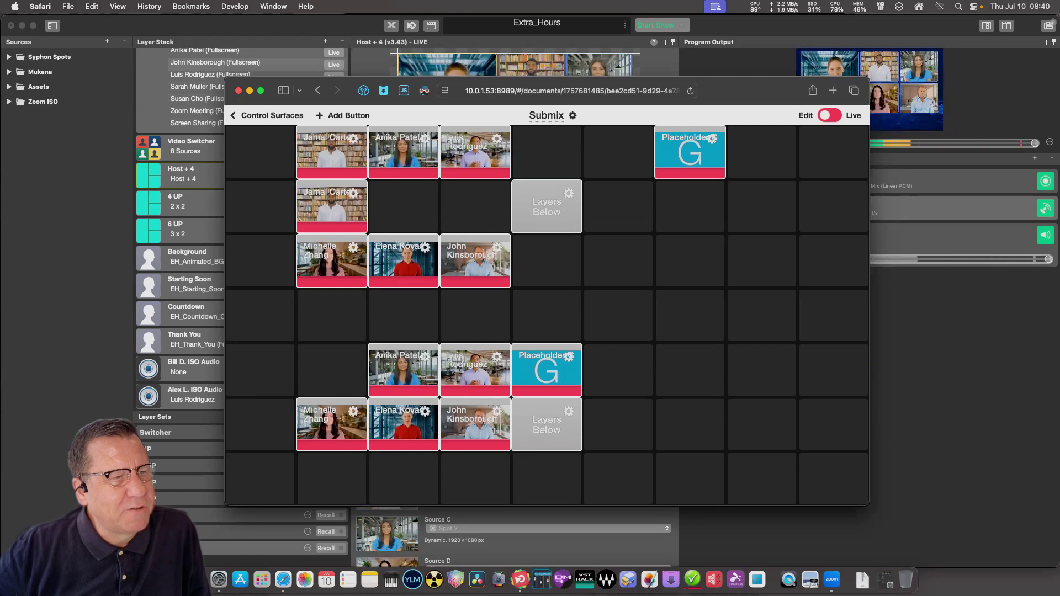
# Fill the top row with camera buttons, moving Placeholder far right and Layers Below to the row's end.
pyautogui.moveTo(331, 262); pyautogui.dragTo(546, 152)
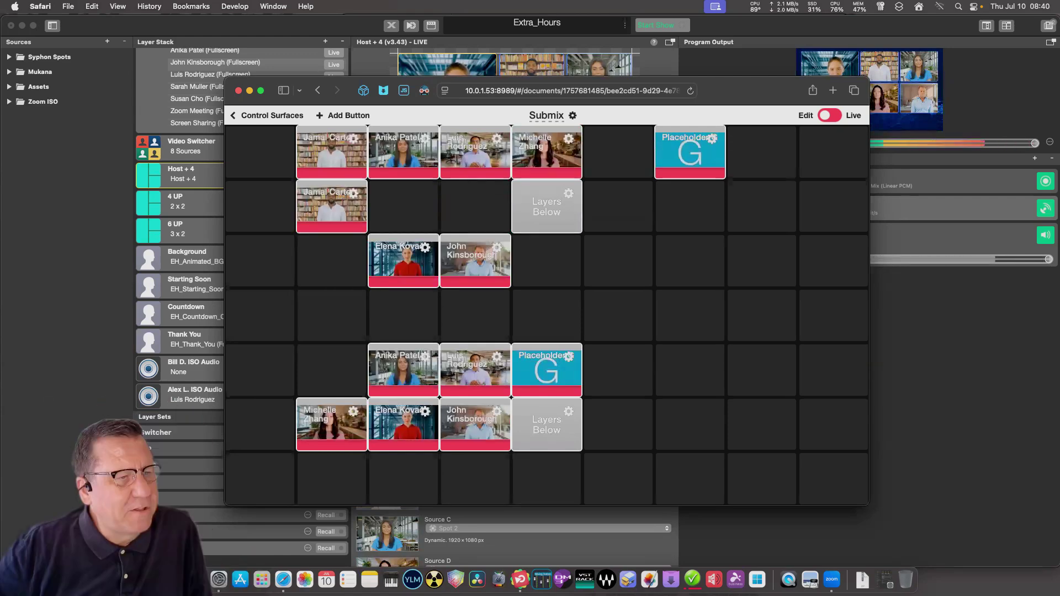
pyautogui.moveTo(403, 261); pyautogui.dragTo(618, 152)
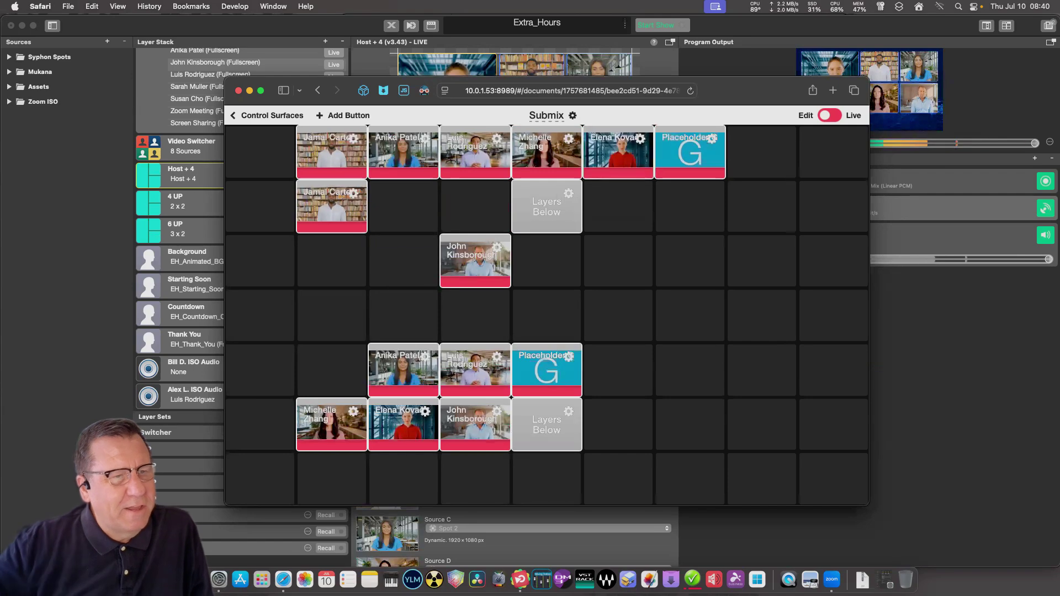
pyautogui.moveTo(690, 152); pyautogui.dragTo(833, 205)
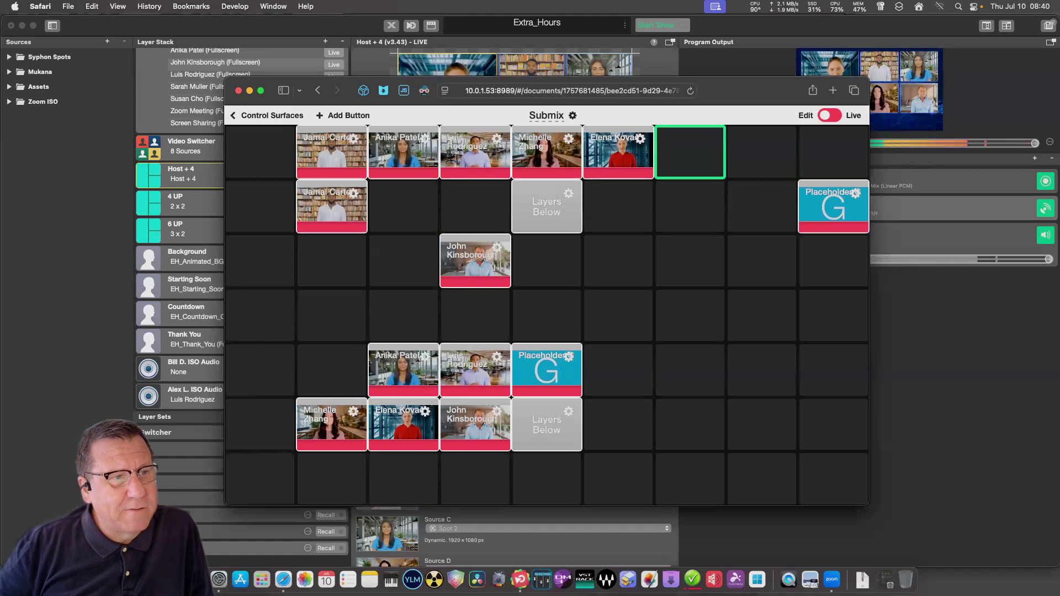
pyautogui.moveTo(475, 261); pyautogui.dragTo(690, 152)
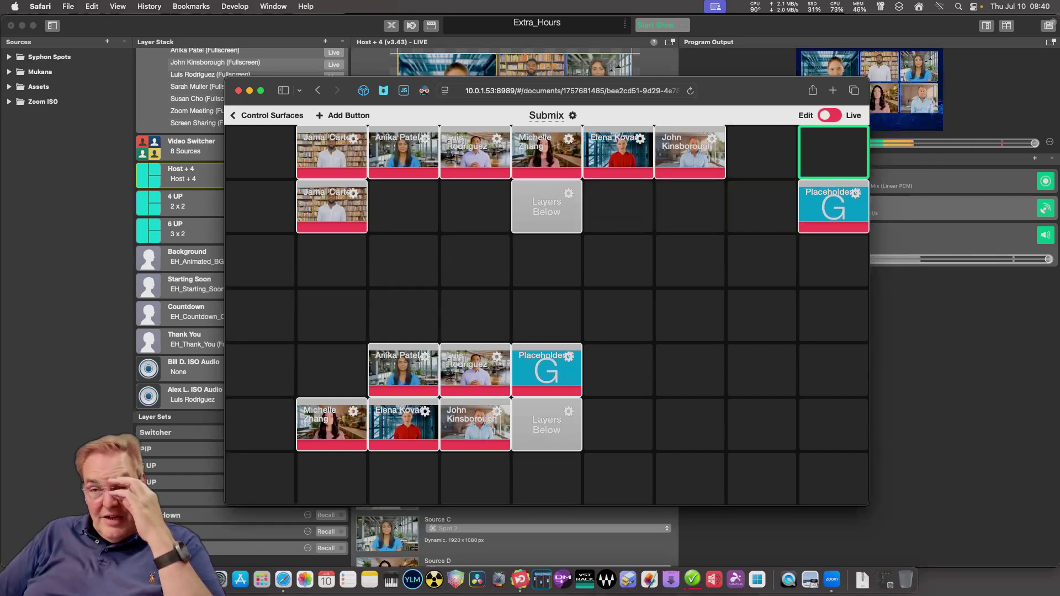
pyautogui.moveTo(762, 152); pyautogui.dragTo(834, 152)
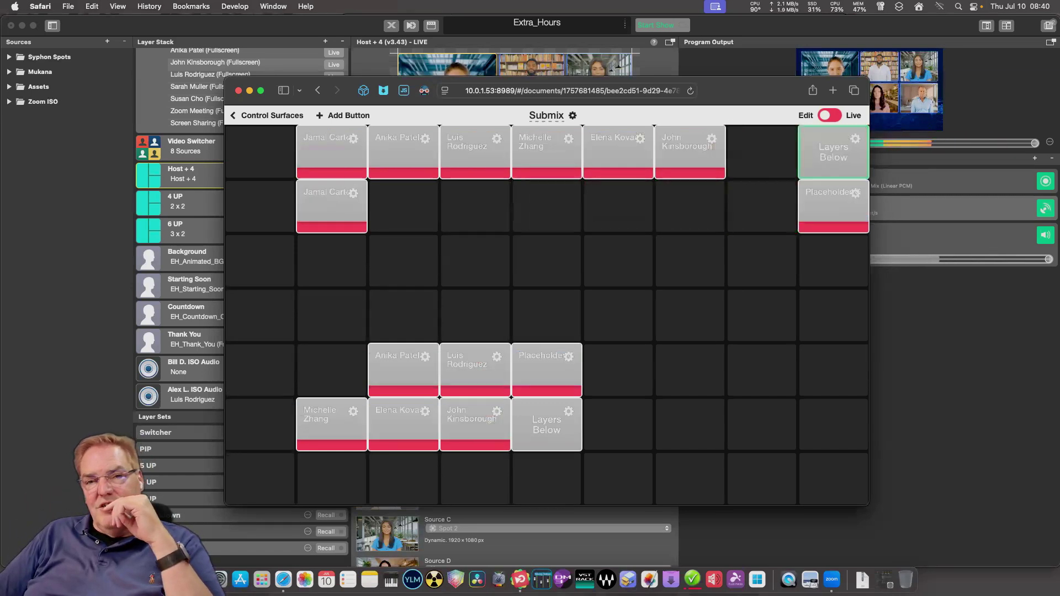
pyautogui.moveTo(834, 207); pyautogui.dragTo(762, 152)
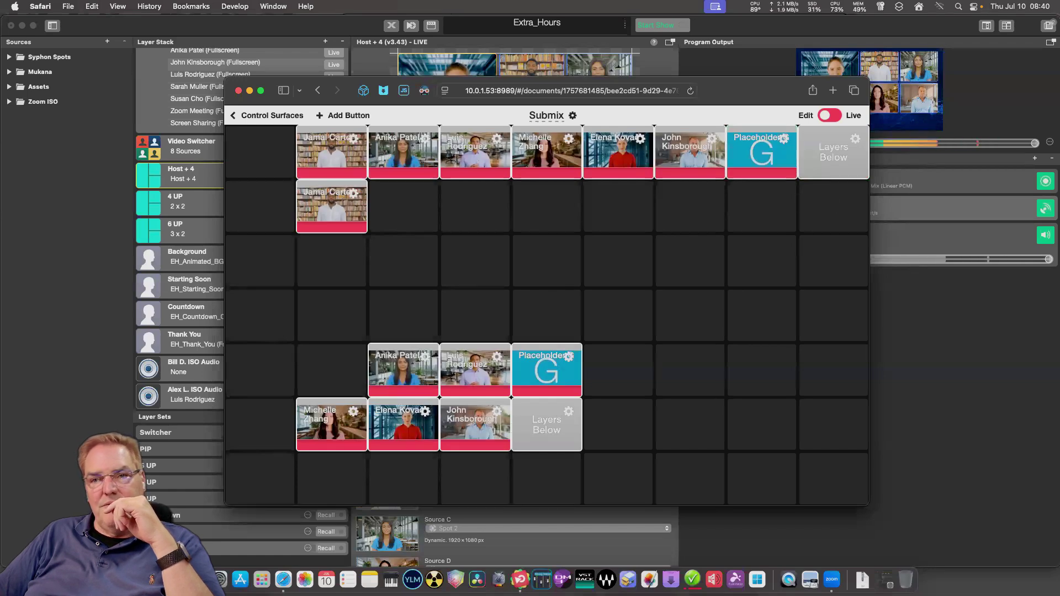
# Delete the surplus top-row Layers Below button and move a camera button up into row 2.
pyautogui.click(855, 138)
pyautogui.scroll(-3, 547, 310)
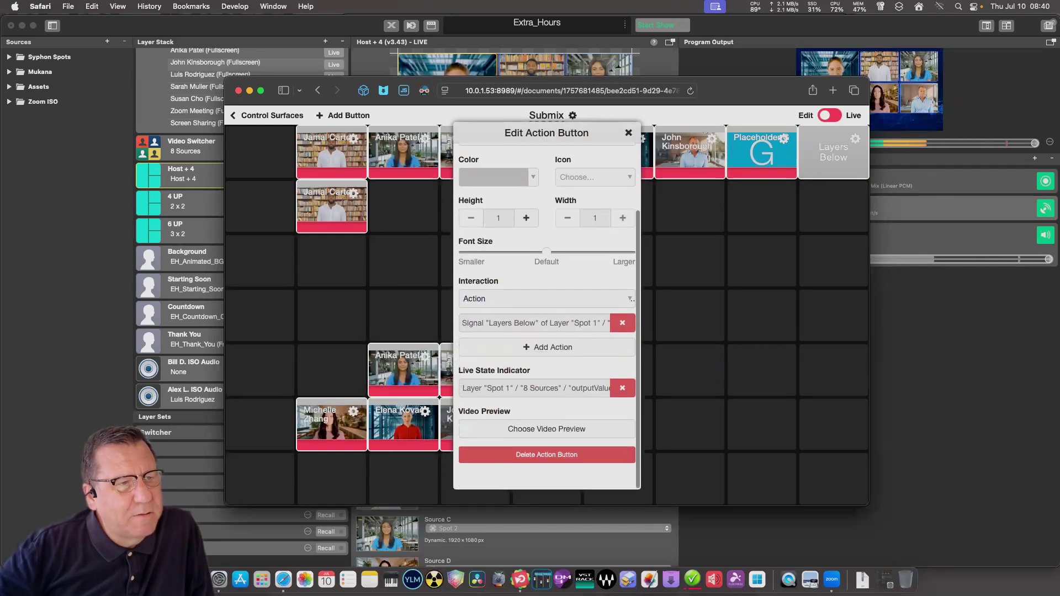
pyautogui.click(547, 475)
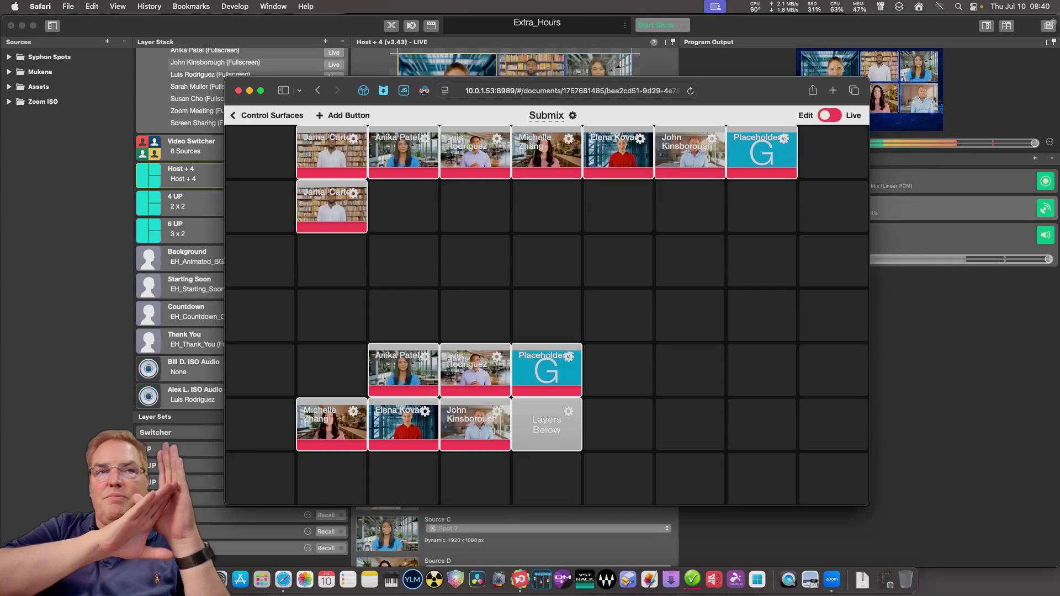
pyautogui.moveTo(404, 370); pyautogui.dragTo(404, 206)
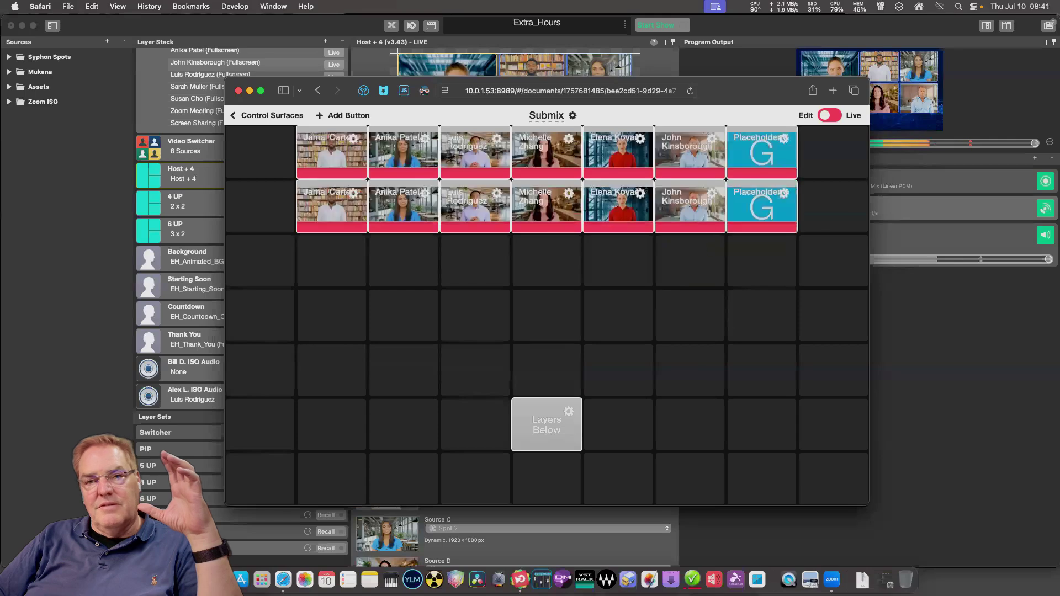
# Delete the remaining Layers Below button.
pyautogui.click(569, 412)
pyautogui.scroll(-3, 546, 310)
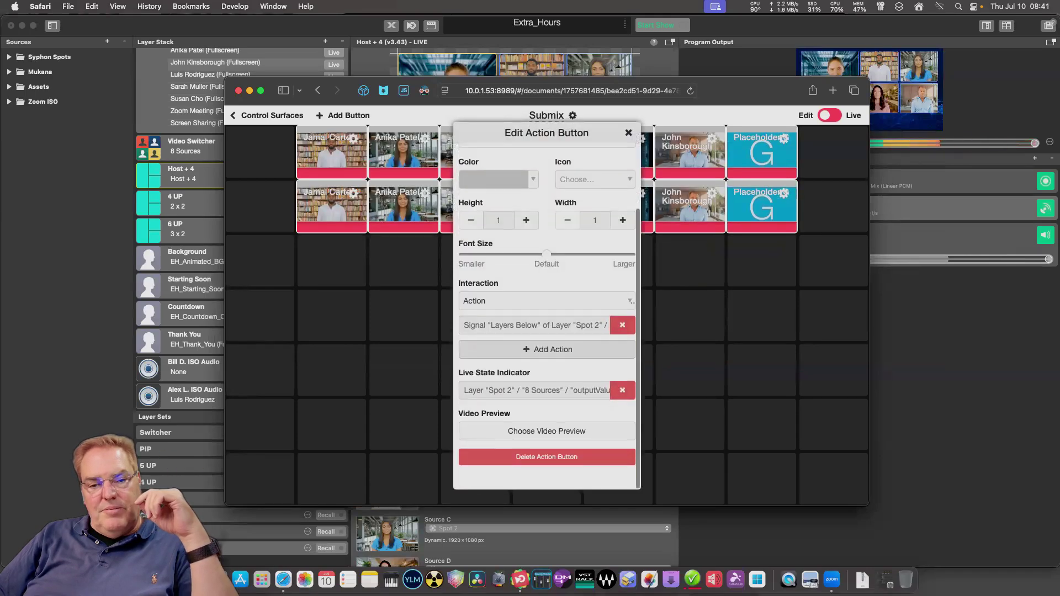
pyautogui.click(546, 475)
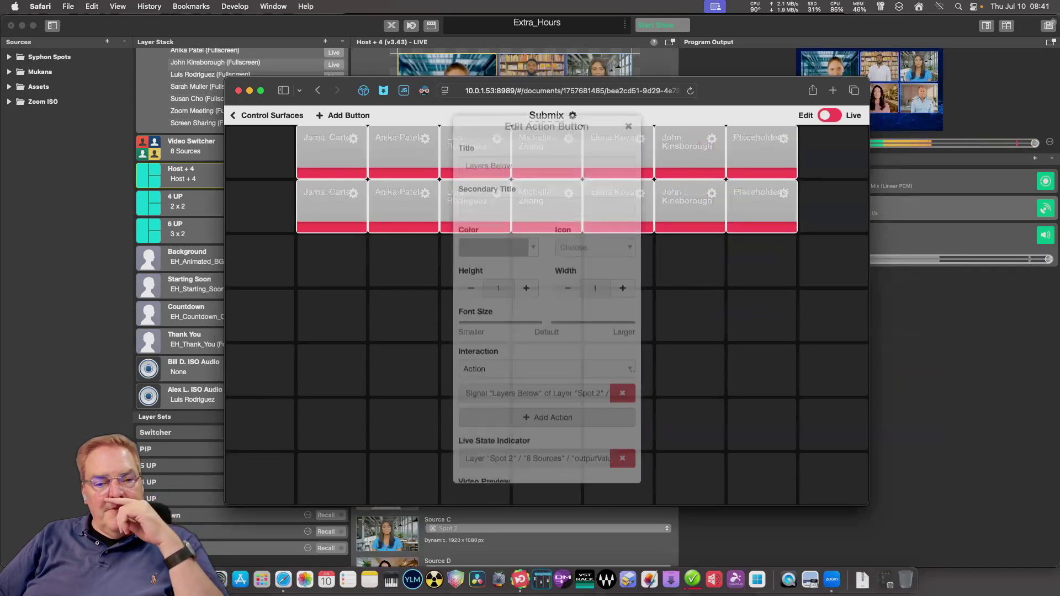
# Add the next Spot layer's source button layout onto the Submix grid.
pyautogui.click(342, 115)
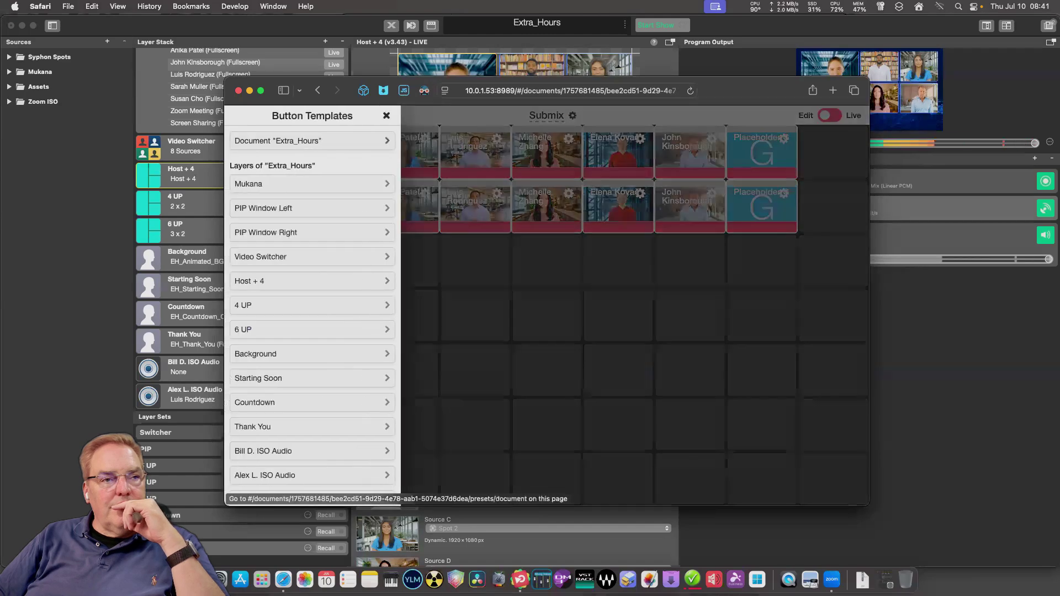
pyautogui.scroll(-5, 312, 253)
pyautogui.scroll(-2, 312, 309)
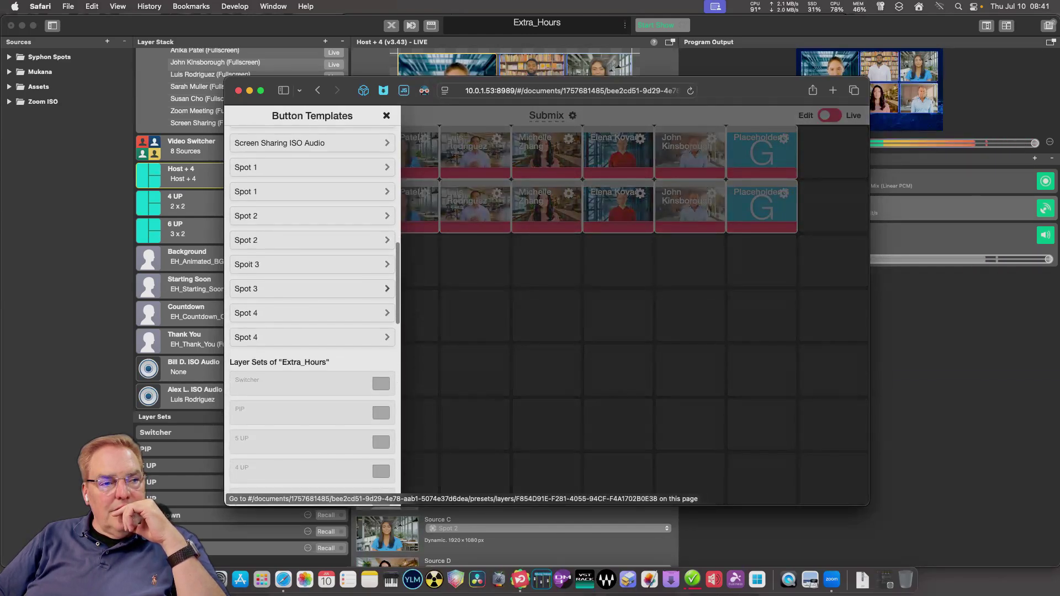
pyautogui.click(301, 383)
pyautogui.moveTo(363, 236); pyautogui.dragTo(331, 259)
# Arrange row 3 with the camera buttons in order and Placeholder in the last column.
pyautogui.moveTo(403, 315); pyautogui.dragTo(403, 259)
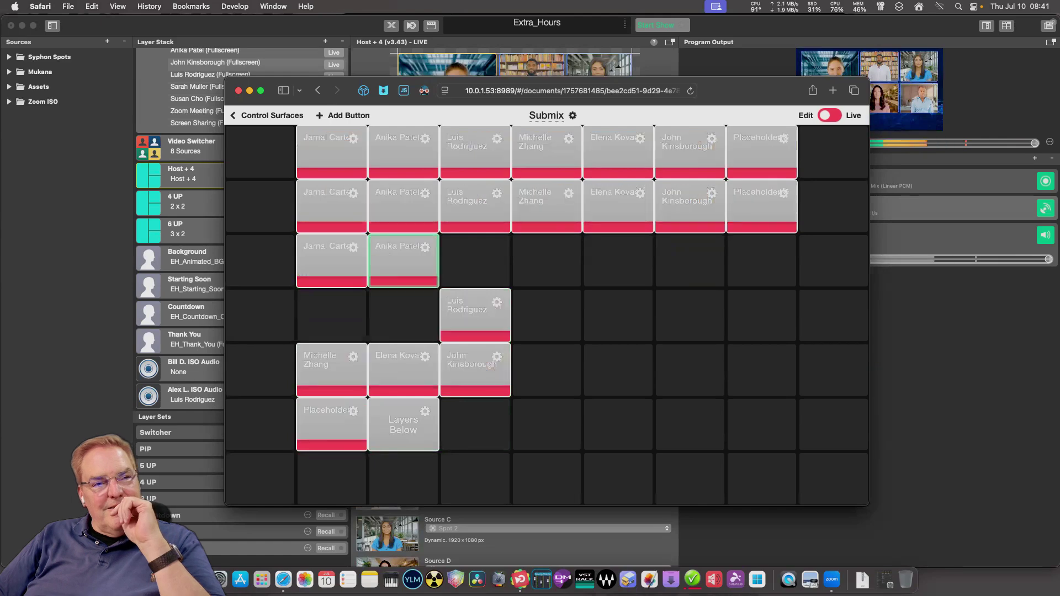
pyautogui.moveTo(475, 315); pyautogui.dragTo(475, 259)
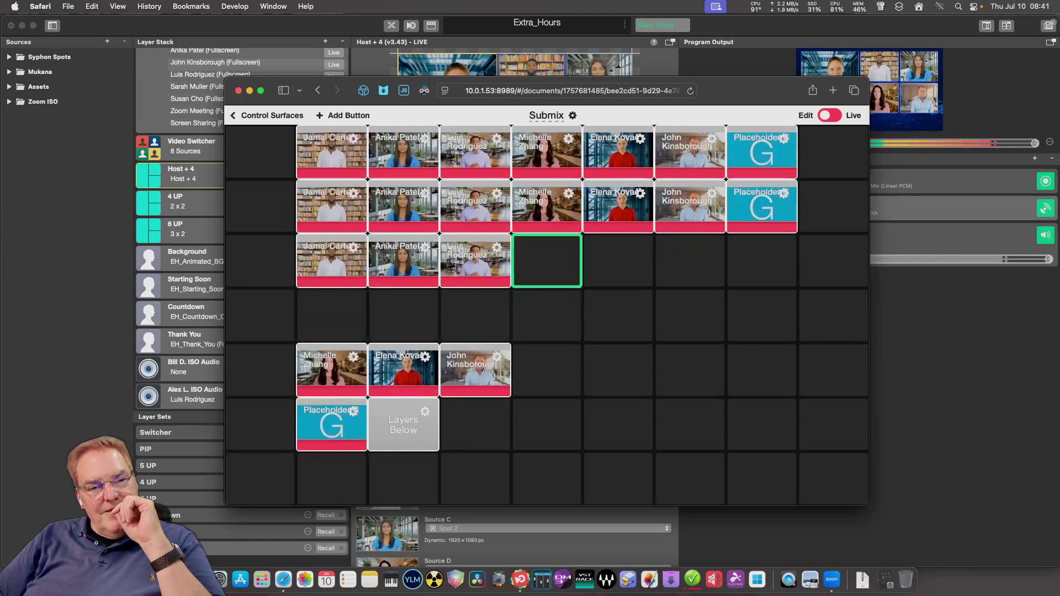
pyautogui.moveTo(474, 369); pyautogui.dragTo(690, 259)
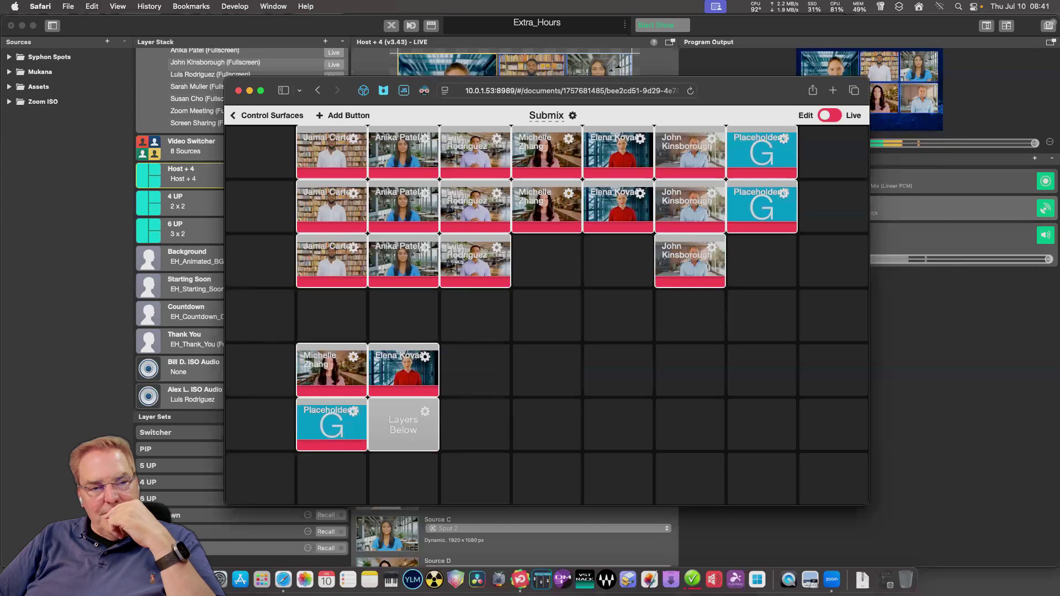
pyautogui.moveTo(403, 370); pyautogui.dragTo(618, 260)
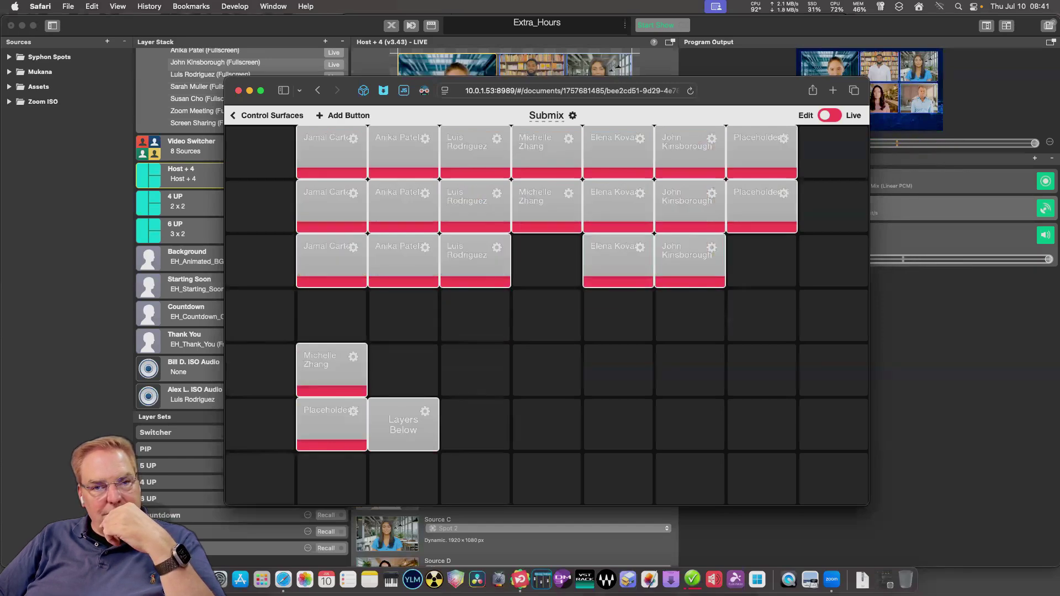
pyautogui.moveTo(332, 369); pyautogui.dragTo(546, 259)
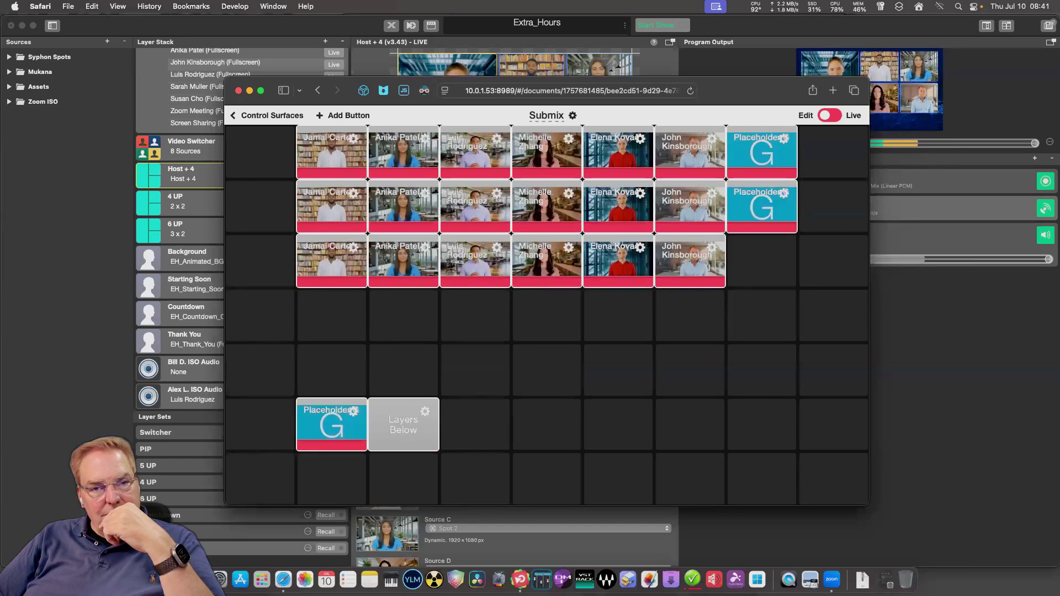
pyautogui.moveTo(332, 424); pyautogui.dragTo(762, 260)
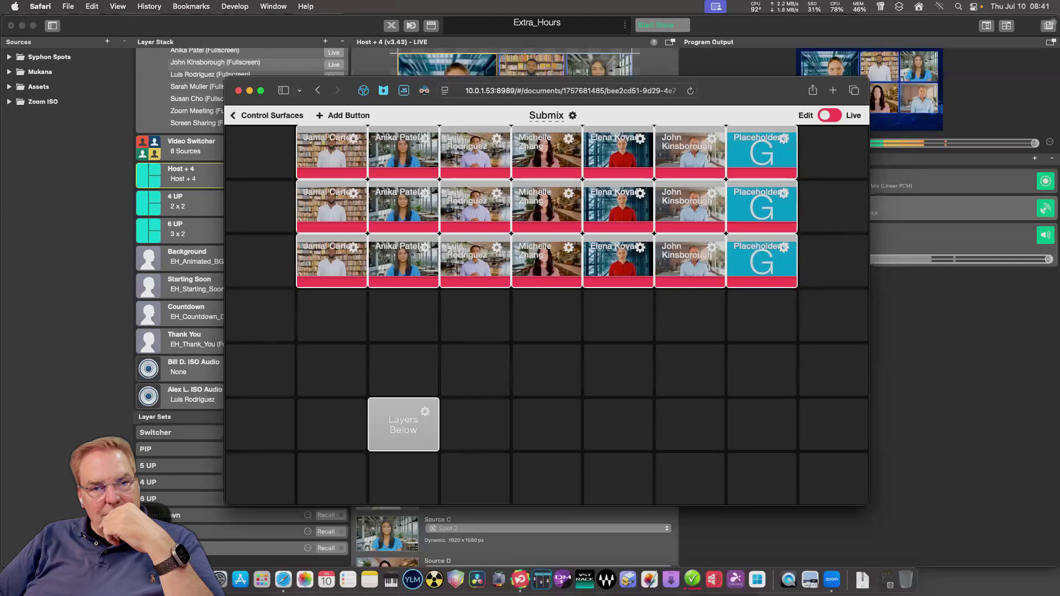
# Delete the newly added Layers Below button via its settings.
pyautogui.click(425, 411)
pyautogui.scroll(-3, 547, 331)
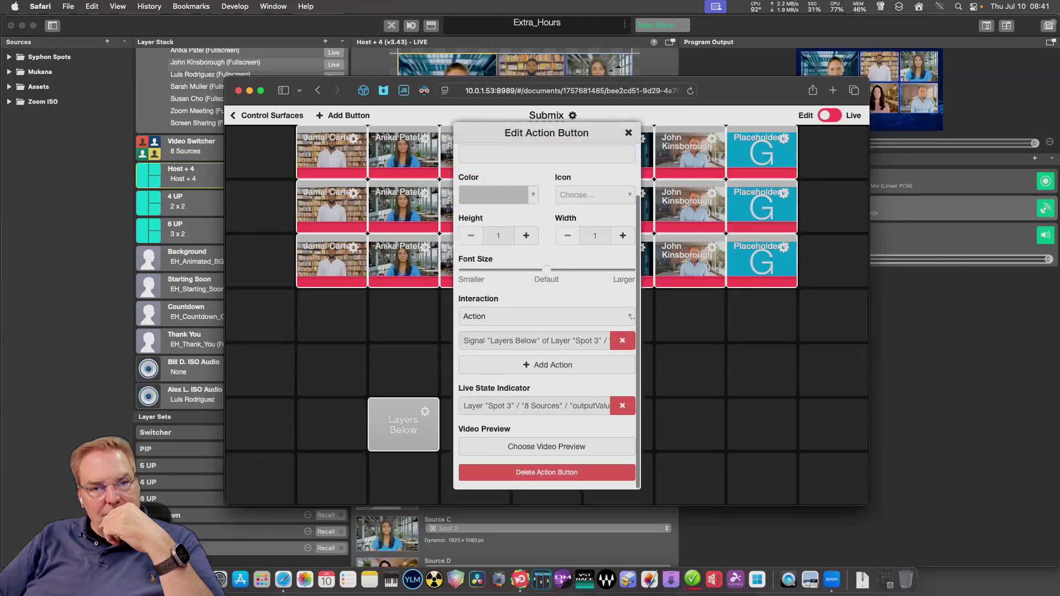
pyautogui.click(546, 475)
pyautogui.click(546, 475)
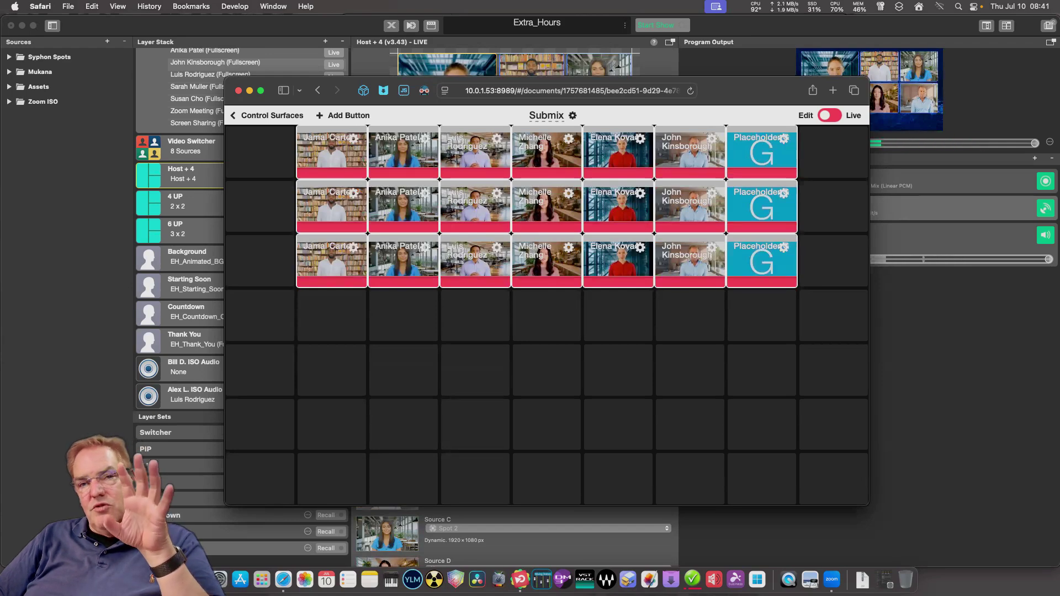
# Add the Spot 4 source buttons to the surface and delete their Layers Below button.
pyautogui.click(403, 425)
pyautogui.scroll(-10, 312, 309)
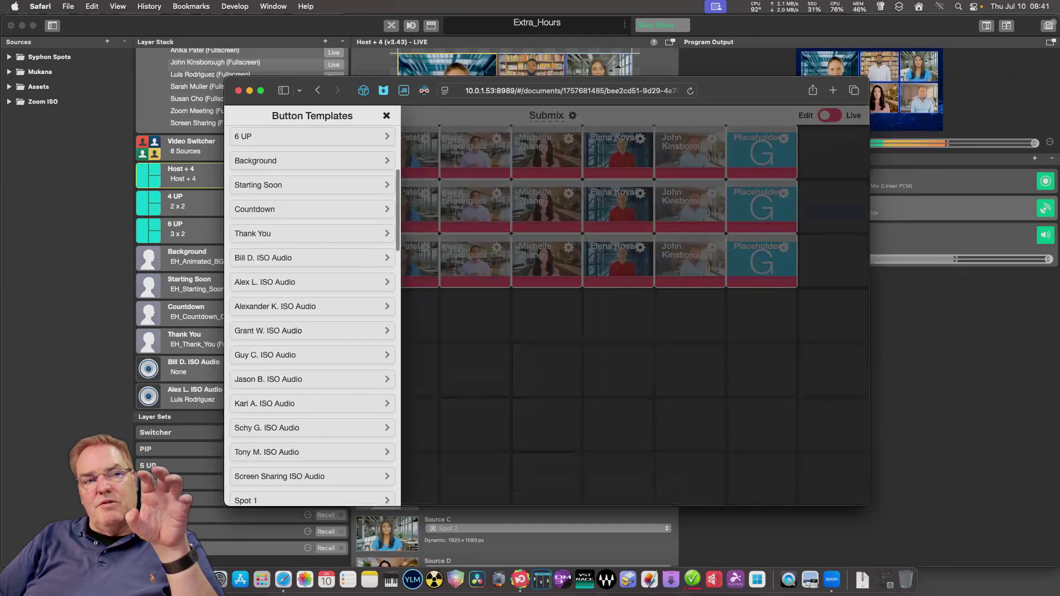
pyautogui.scroll(-4, 311, 310)
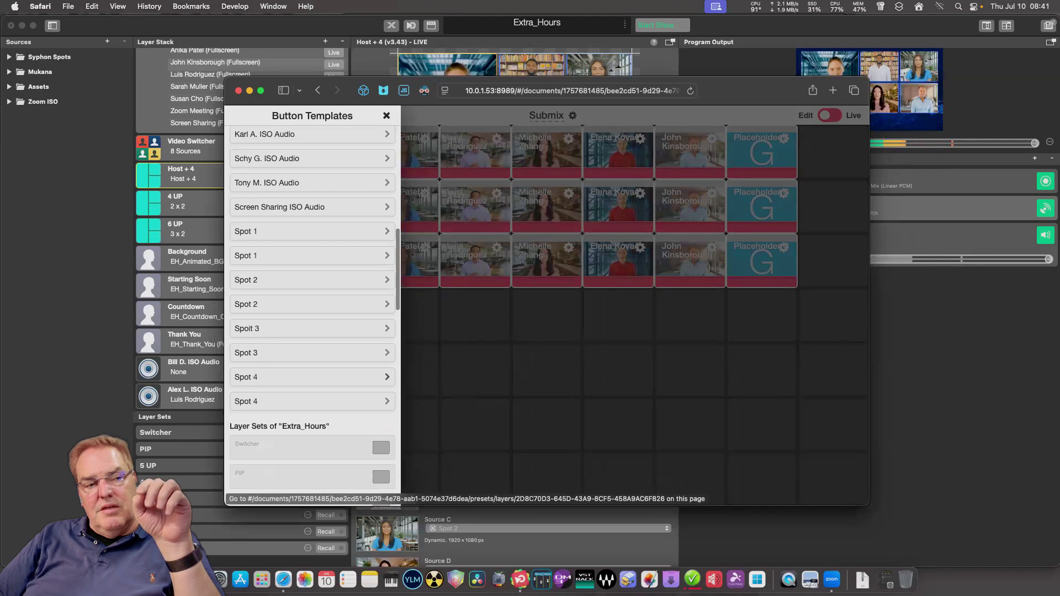
pyautogui.click(312, 447)
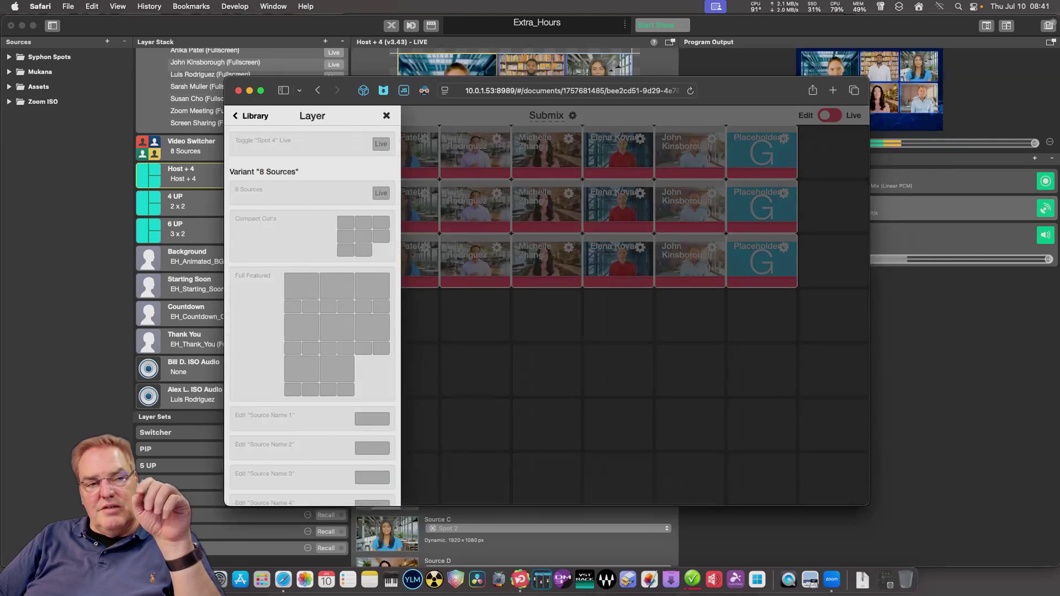
pyautogui.moveTo(369, 234); pyautogui.dragTo(394, 347)
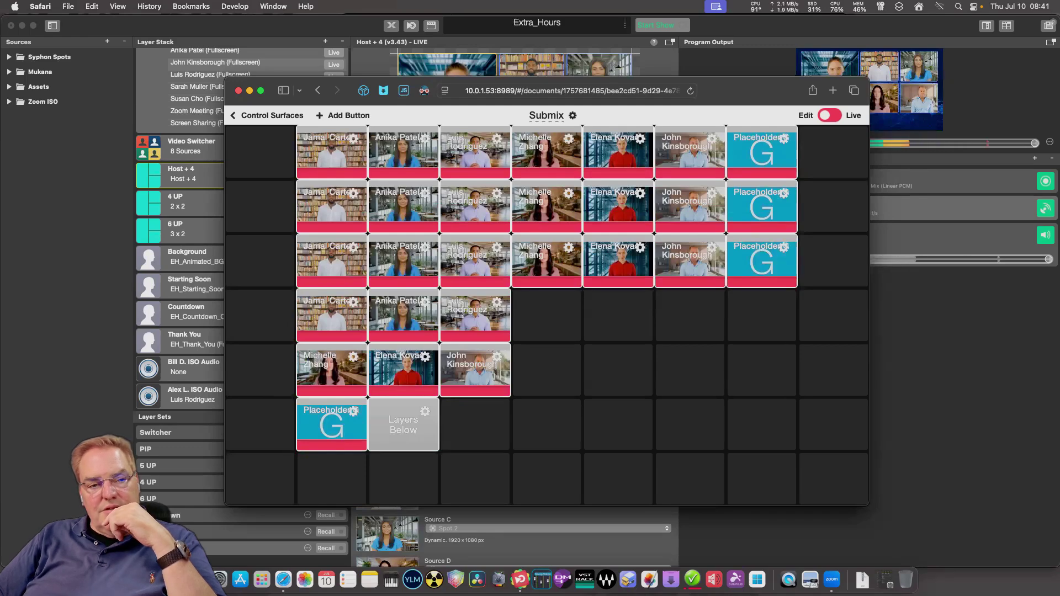
pyautogui.click(425, 411)
pyautogui.scroll(-3, 547, 309)
pyautogui.click(547, 475)
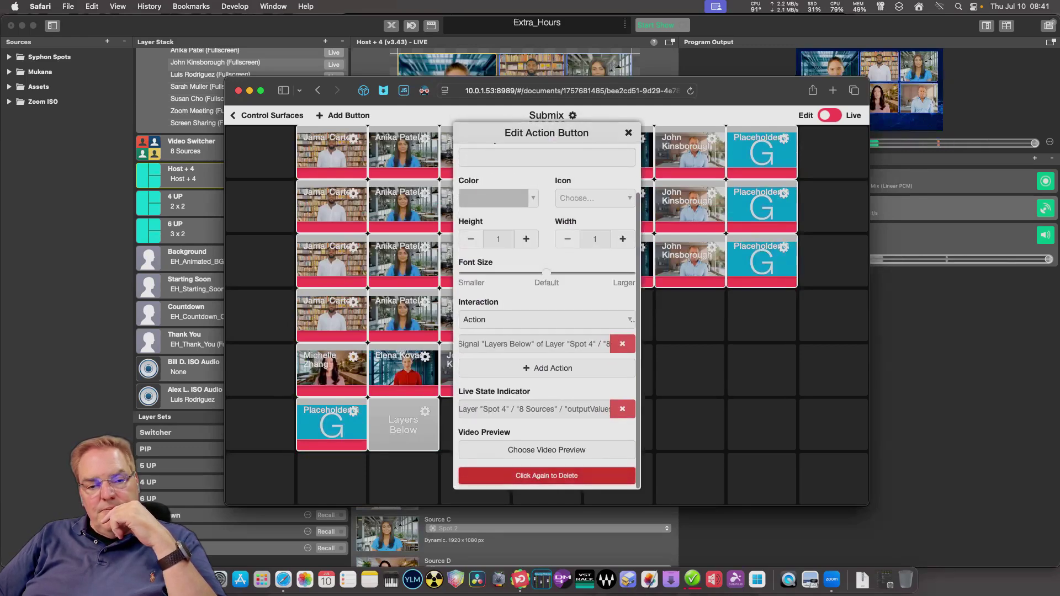
pyautogui.click(547, 475)
# Move Placeholder G and the four participant tiles into row four's empty cells.
pyautogui.moveTo(332, 424); pyautogui.dragTo(762, 315)
pyautogui.moveTo(403, 370); pyautogui.dragTo(619, 314)
pyautogui.moveTo(475, 370); pyautogui.dragTo(475, 314)
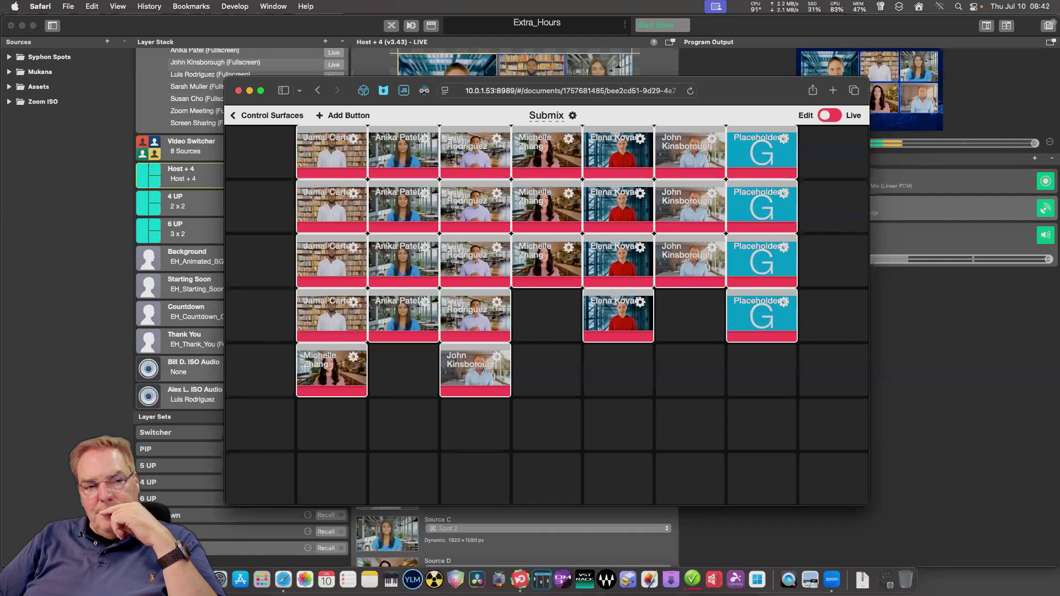
pyautogui.moveTo(332, 370); pyautogui.dragTo(546, 314)
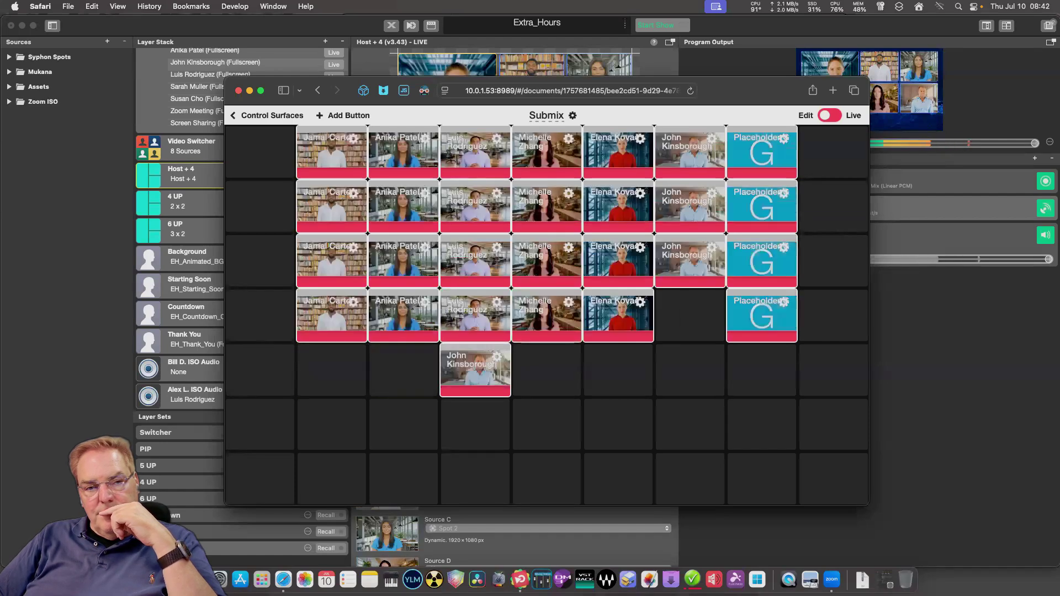
pyautogui.moveTo(546, 370); pyautogui.dragTo(690, 314)
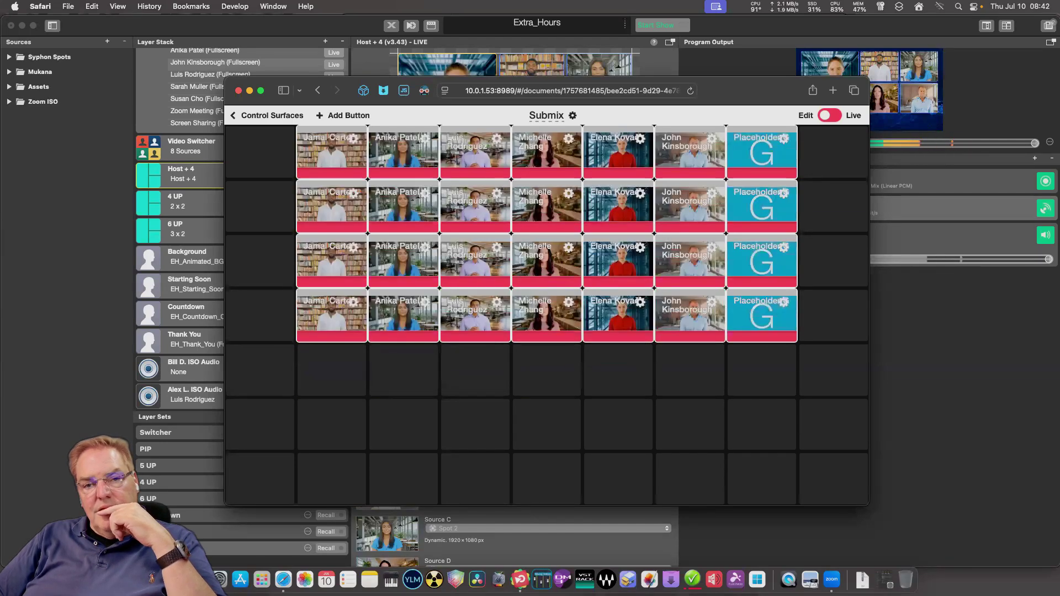
# Toggle Live and back to Edit, then place a blank Custom Button in the top-left grid cell.
pyautogui.click(829, 115)
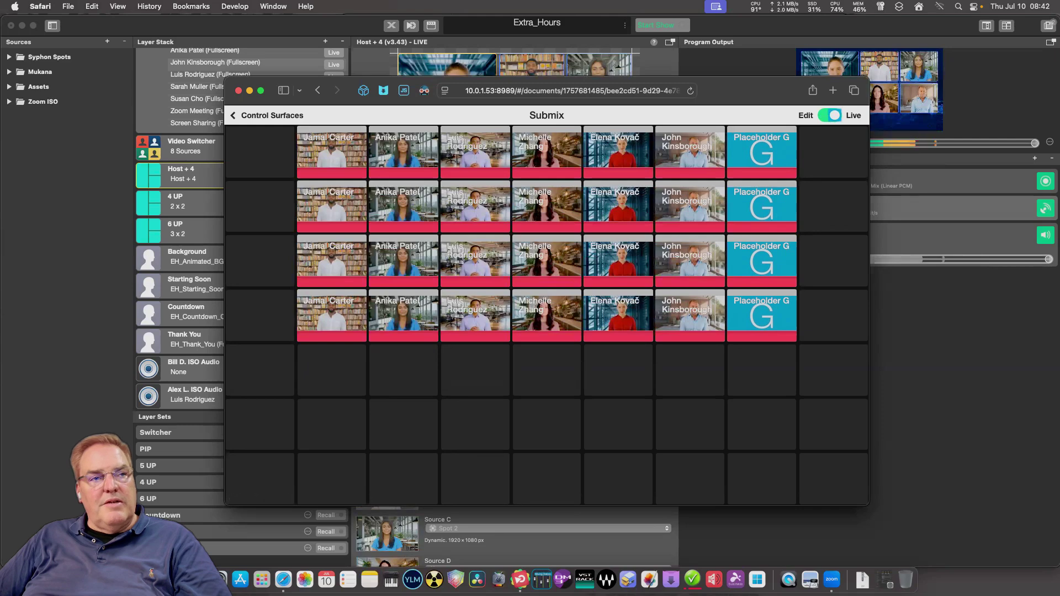
pyautogui.click(344, 115)
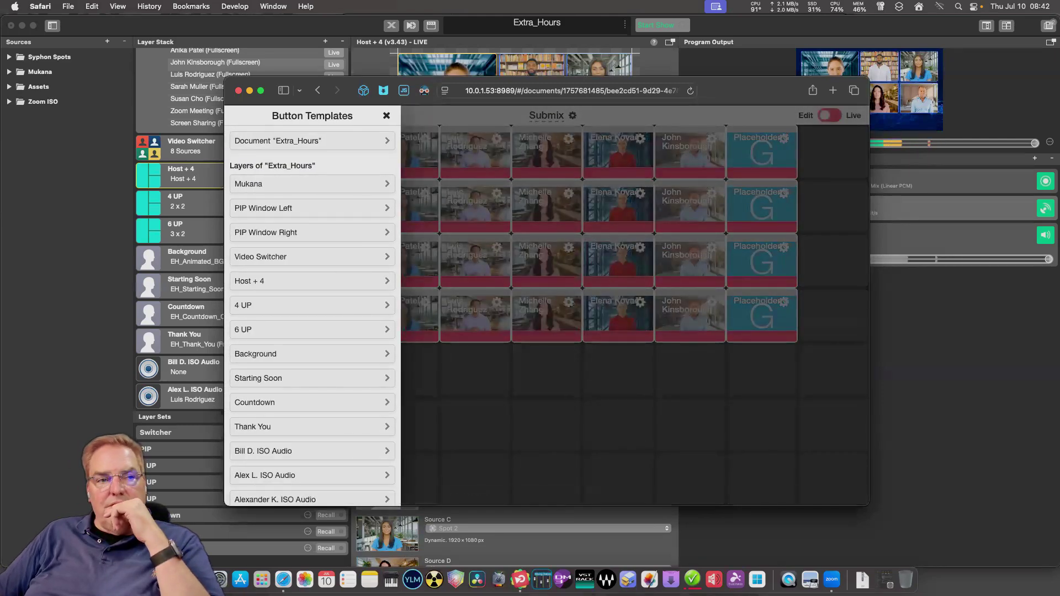
pyautogui.click(386, 116)
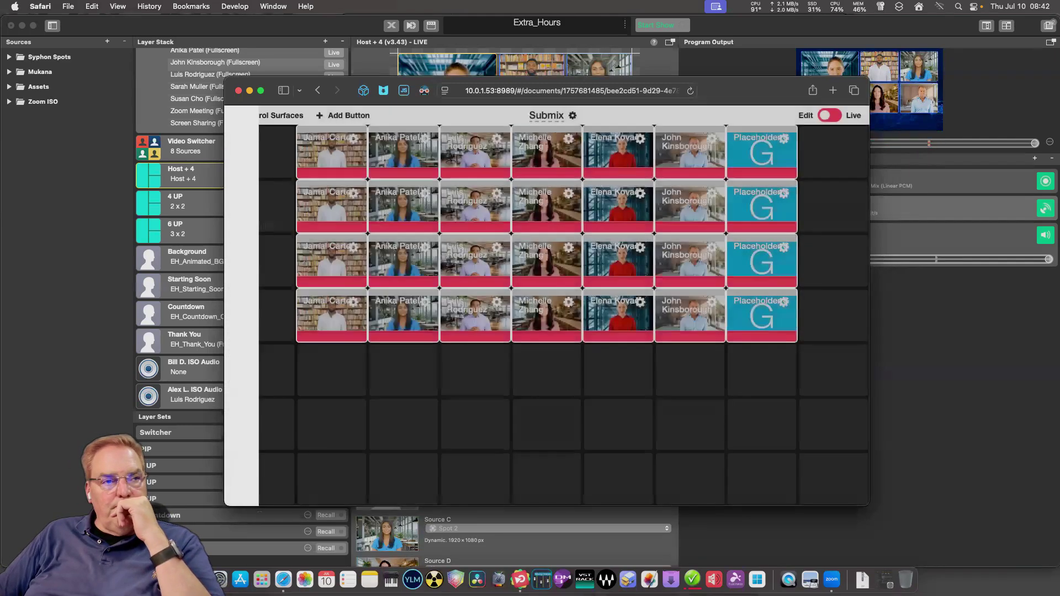
pyautogui.click(344, 115)
pyautogui.scroll(-15, 312, 304)
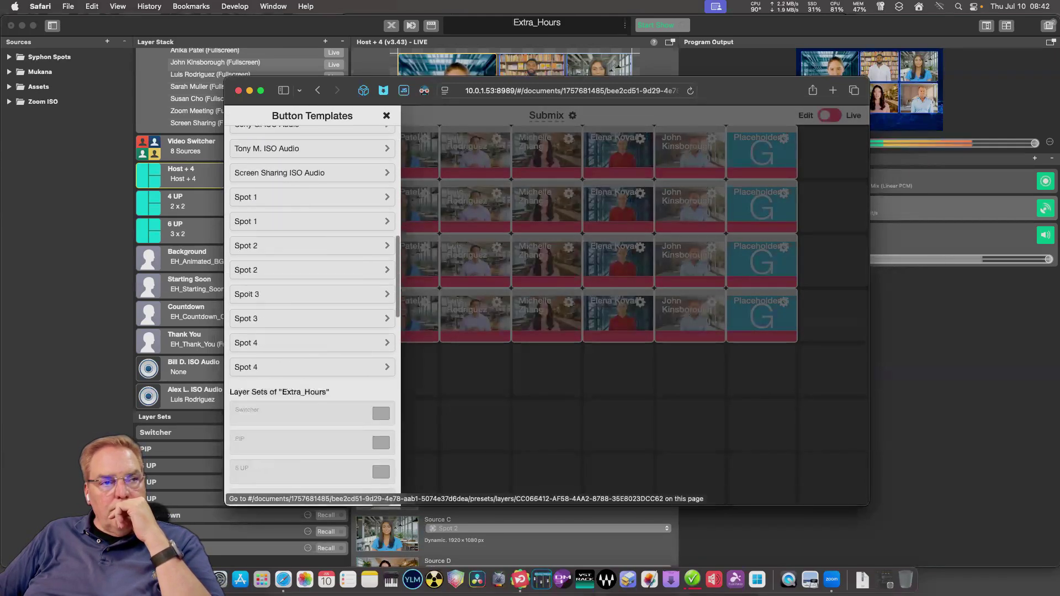
pyautogui.scroll(-10, 311, 309)
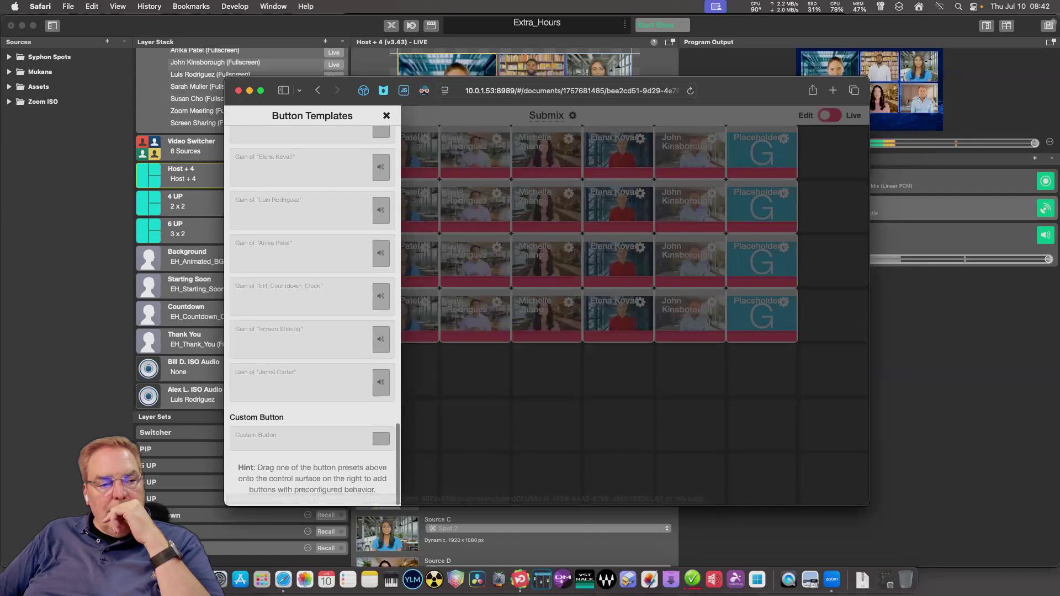
pyautogui.moveTo(355, 451); pyautogui.dragTo(263, 170)
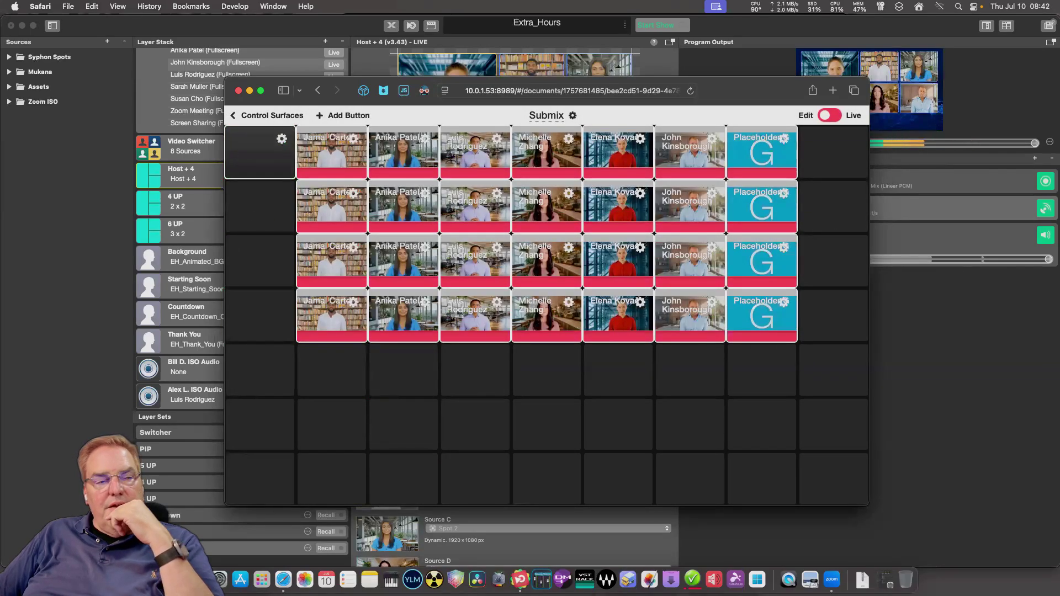
# Title the new custom button 'Spot 1'.
pyautogui.click(547, 172)
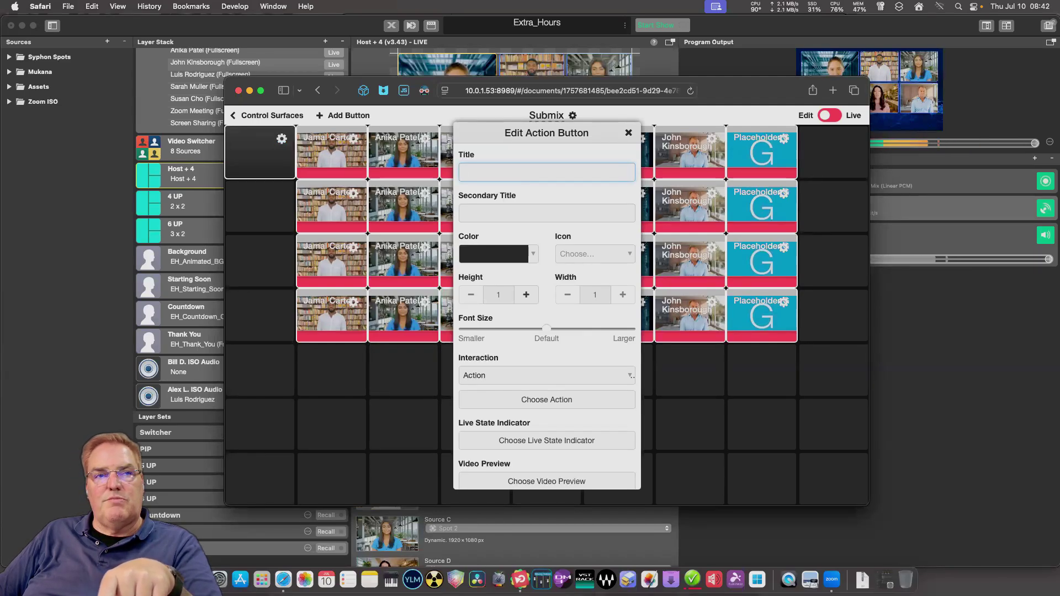
pyautogui.write('Sp')
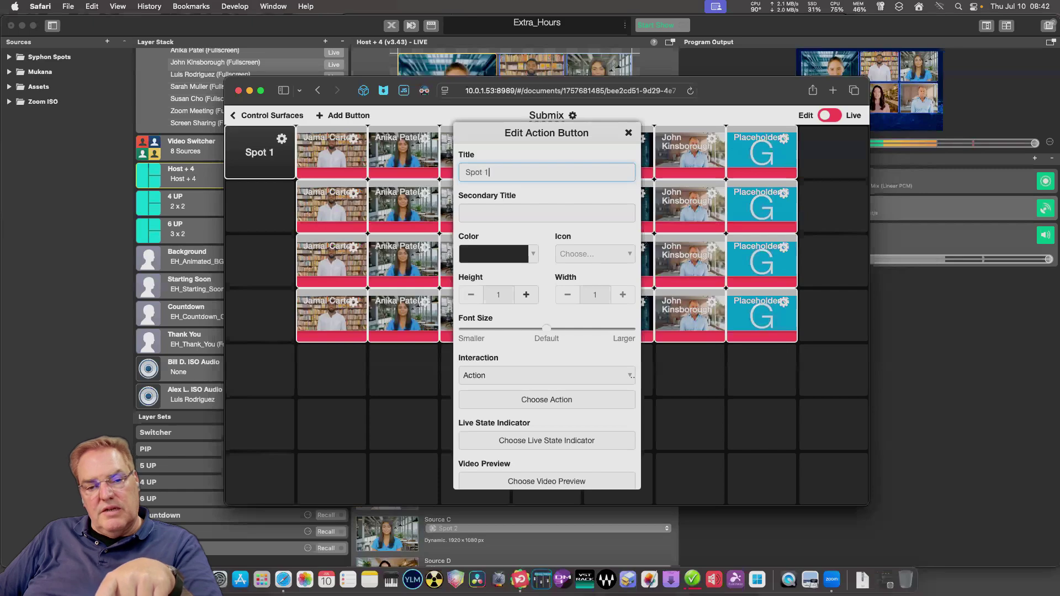
pyautogui.write('ot 1')
pyautogui.scroll(-2, 546, 314)
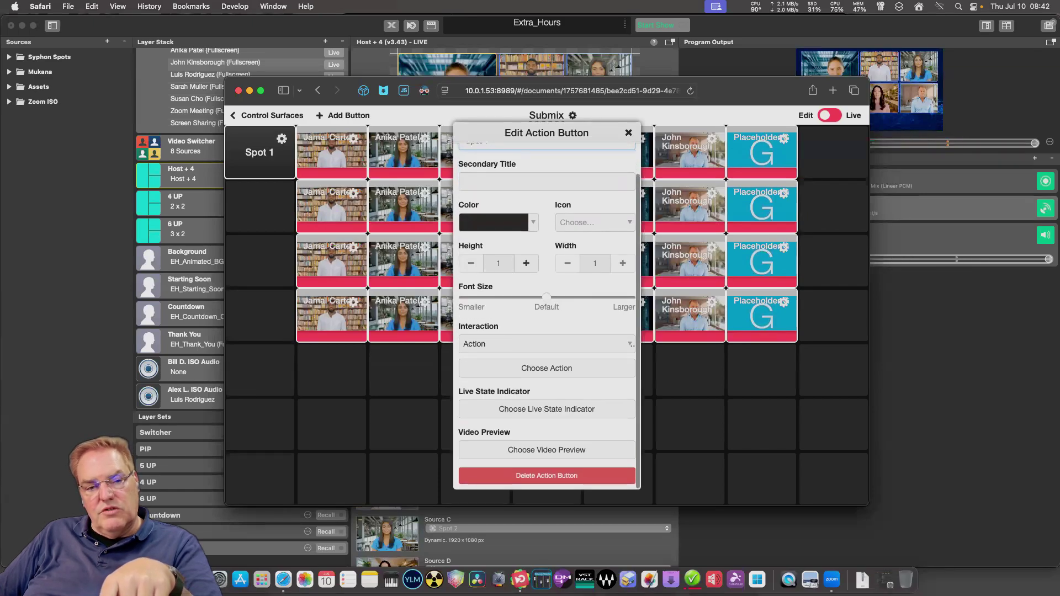
# Set the button's video preview to Sources > Spot 1 and close its settings.
pyautogui.click(547, 441)
pyautogui.scroll(-5, 646, 315)
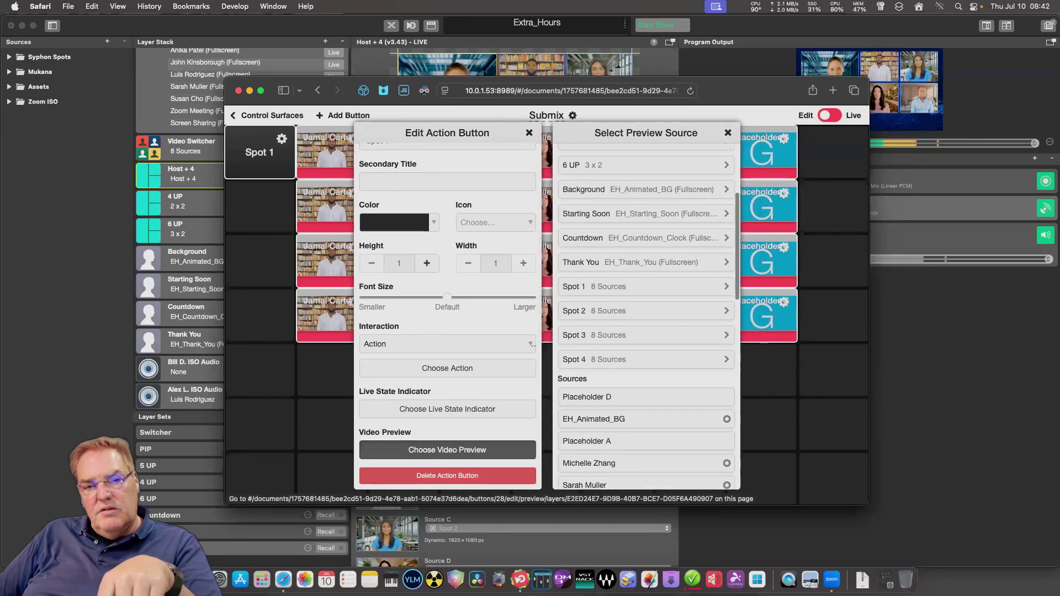
pyautogui.scroll(-2, 646, 315)
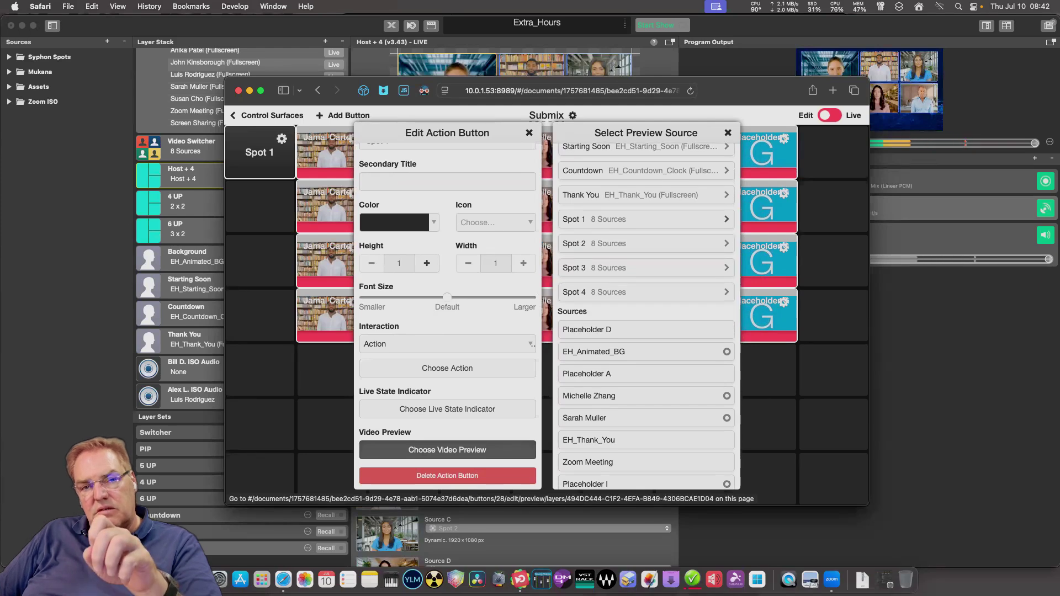
pyautogui.click(646, 219)
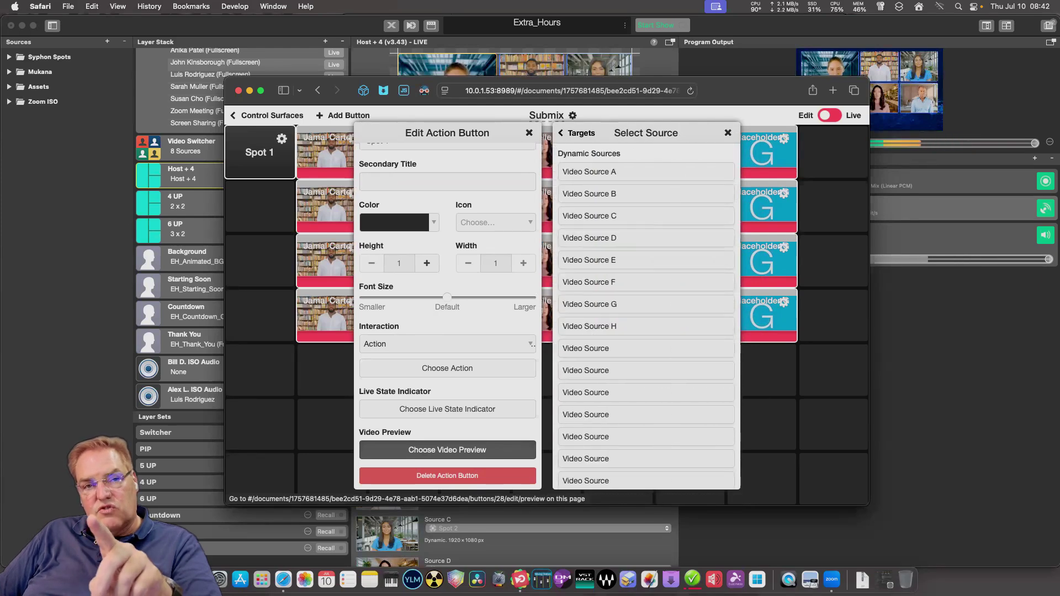
pyautogui.click(574, 133)
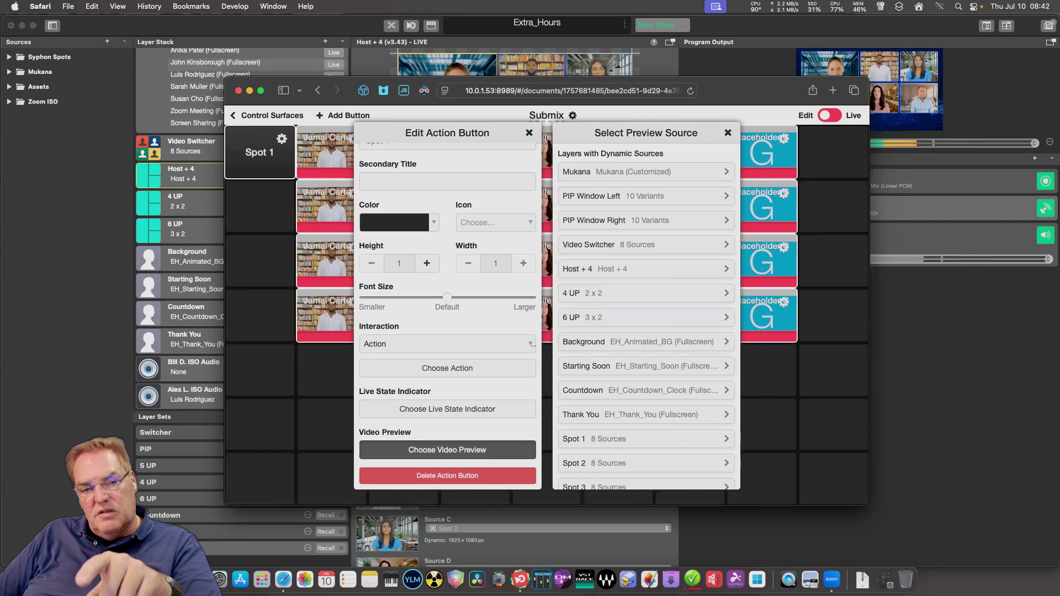
pyautogui.scroll(-4, 646, 314)
pyautogui.scroll(-10, 645, 315)
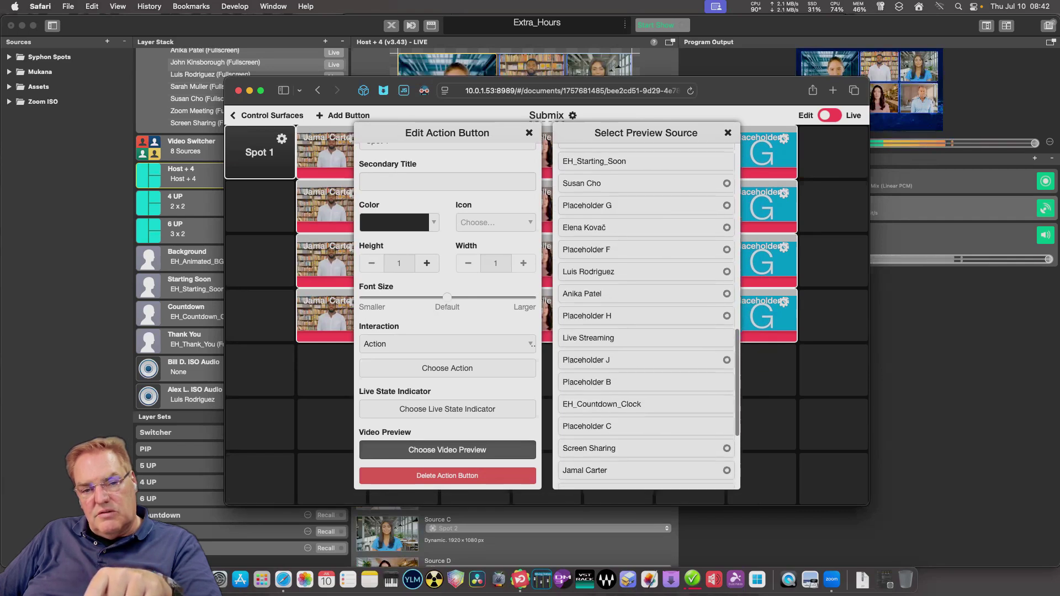
pyautogui.scroll(-1, 645, 314)
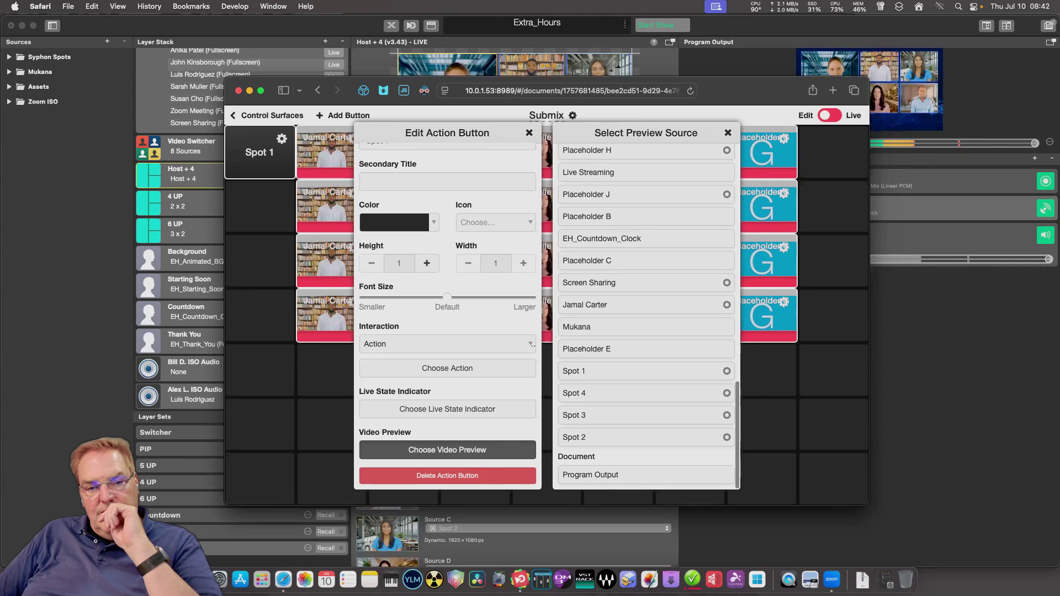
pyautogui.click(576, 371)
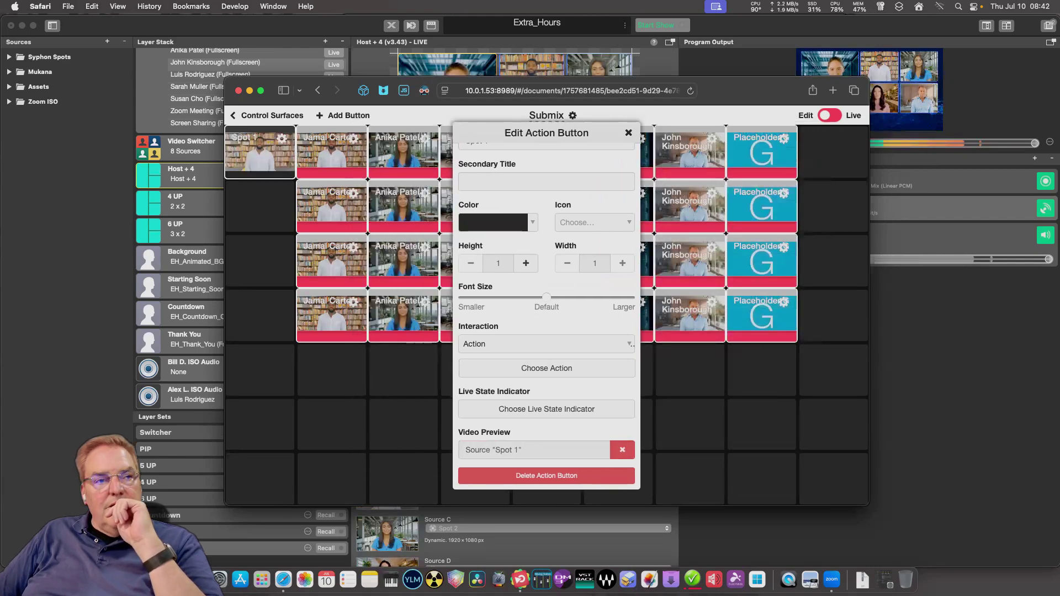
pyautogui.scroll(2, 546, 320)
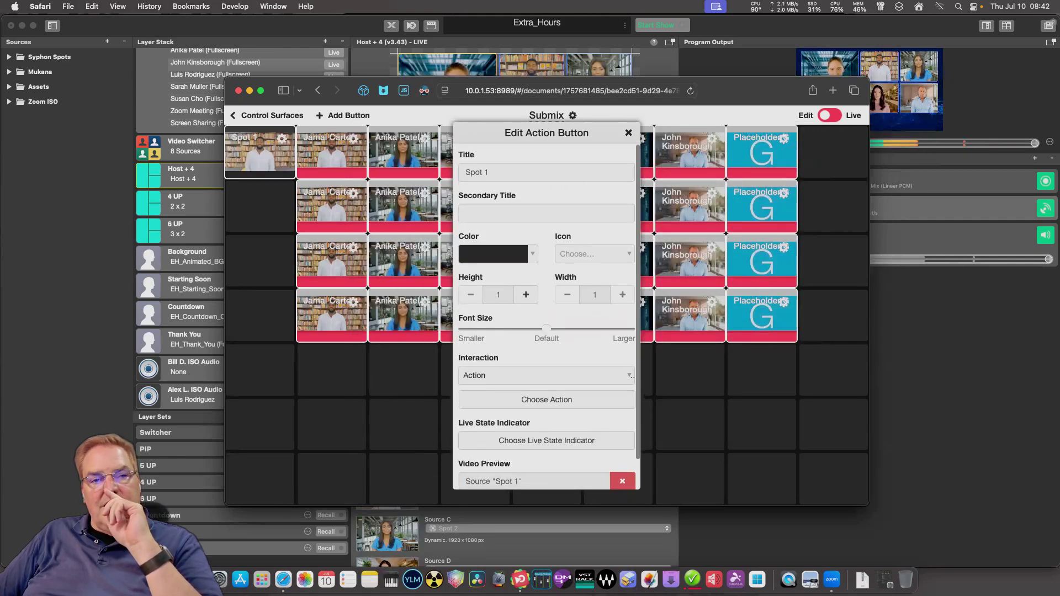
pyautogui.press('Escape')
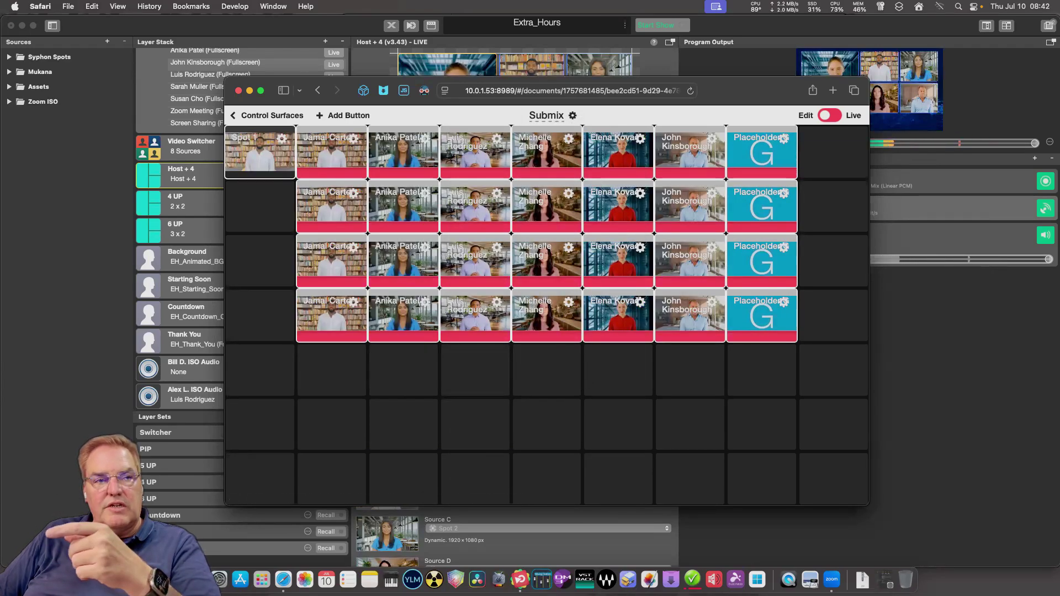
# In Live mode, tap a top-row participant tile to feed it into Spot 1, then close Button Templates.
pyautogui.click(829, 115)
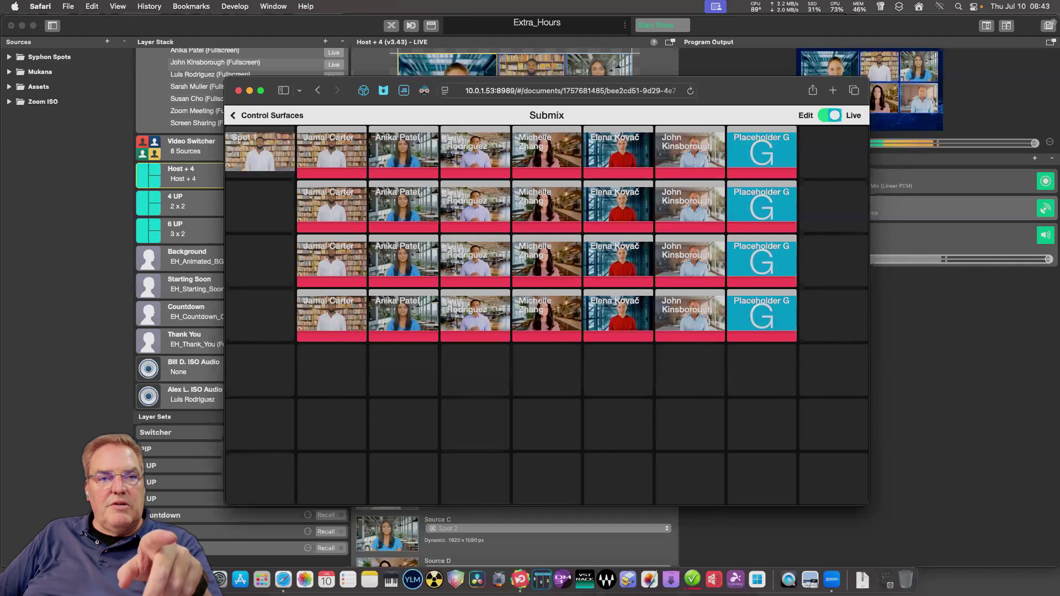
pyautogui.click(474, 149)
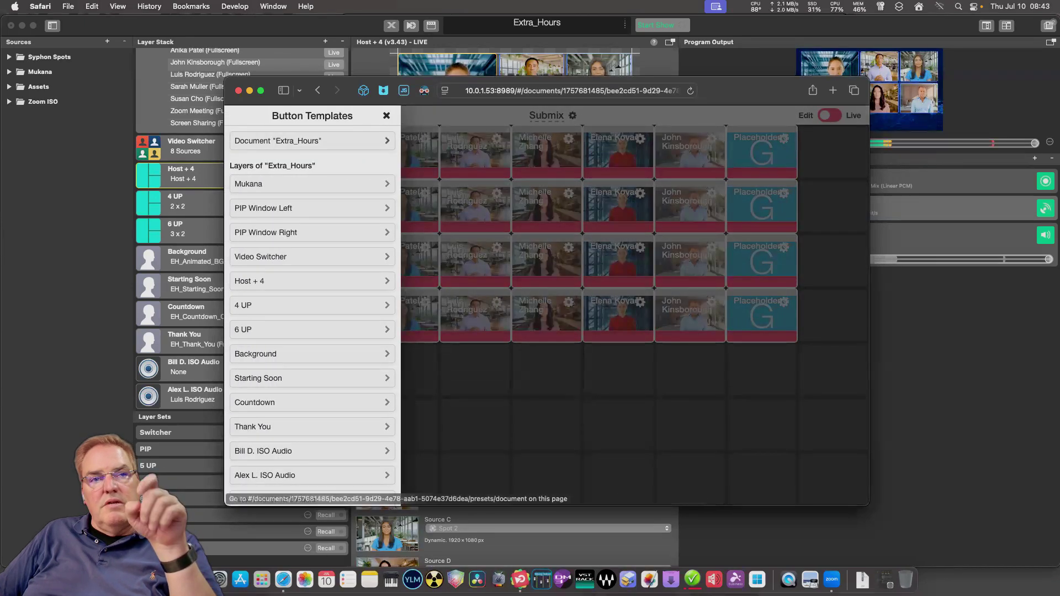
pyautogui.press('Escape')
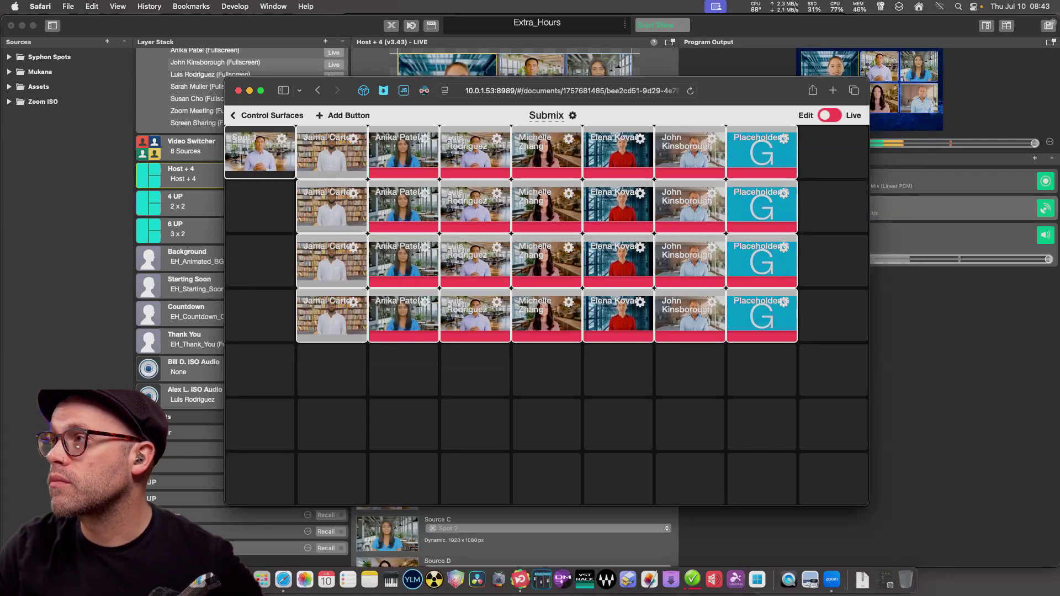
# Clear the video previews from the first three top-row participant tiles.
pyautogui.click(353, 138)
pyautogui.scroll(-3, 546, 315)
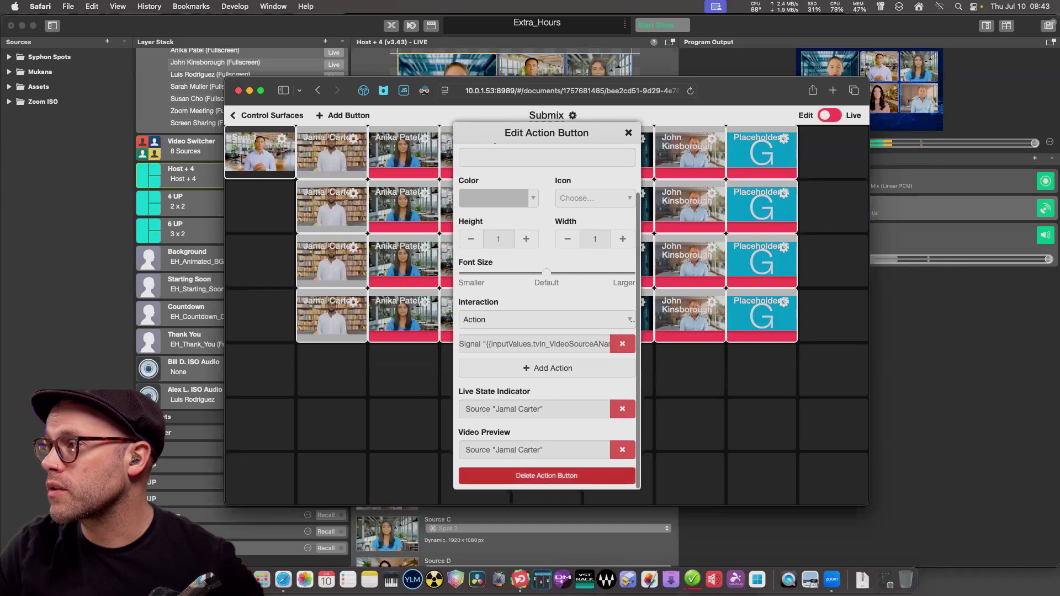
pyautogui.click(622, 449)
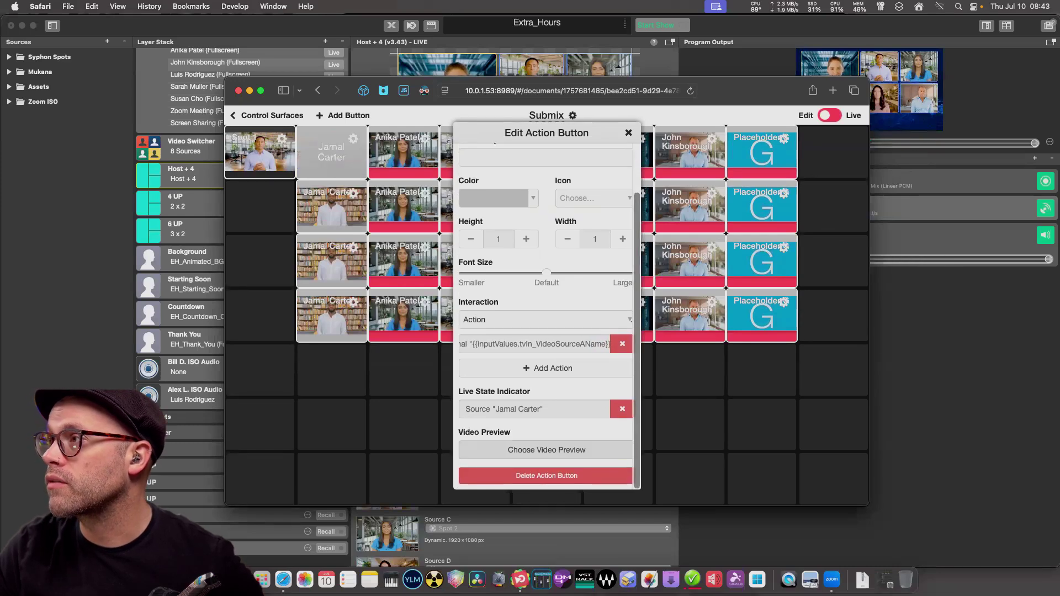
pyautogui.hscroll(2, 535, 343)
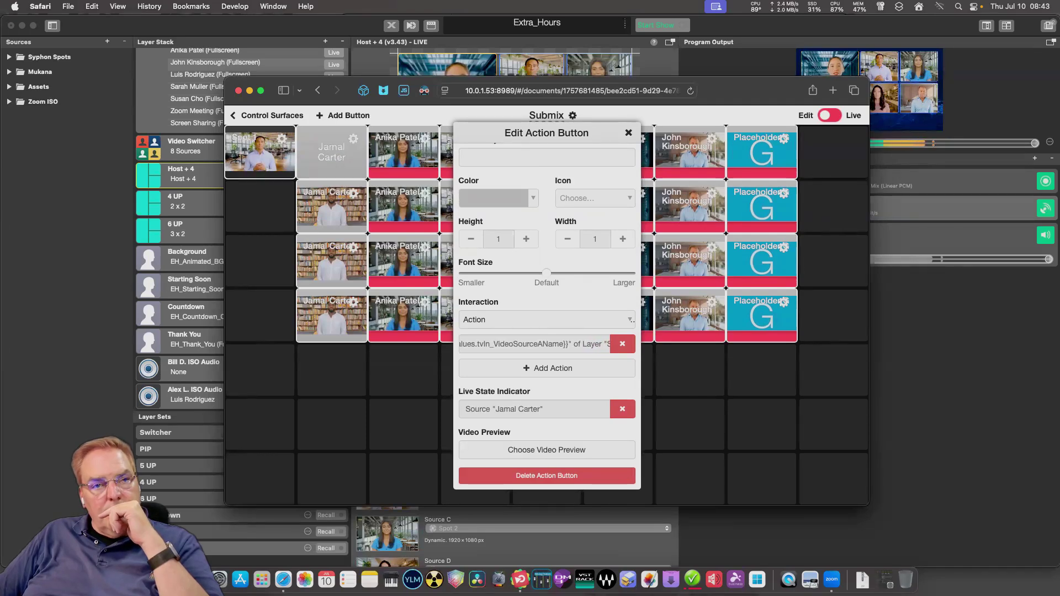
pyautogui.scroll(2, 547, 331)
pyautogui.click(629, 133)
pyautogui.click(425, 194)
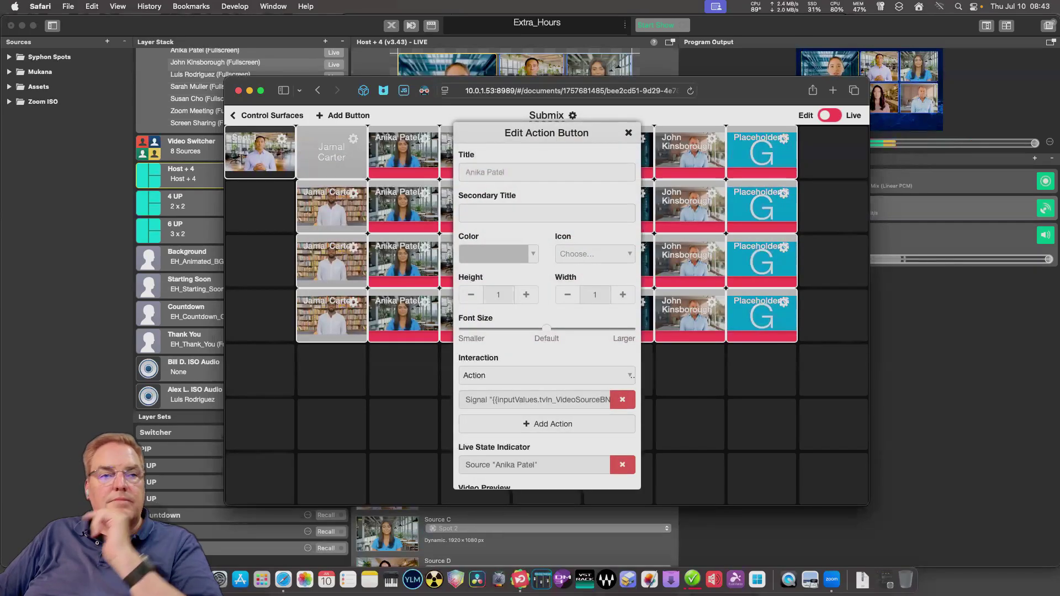
pyautogui.scroll(-2, 546, 359)
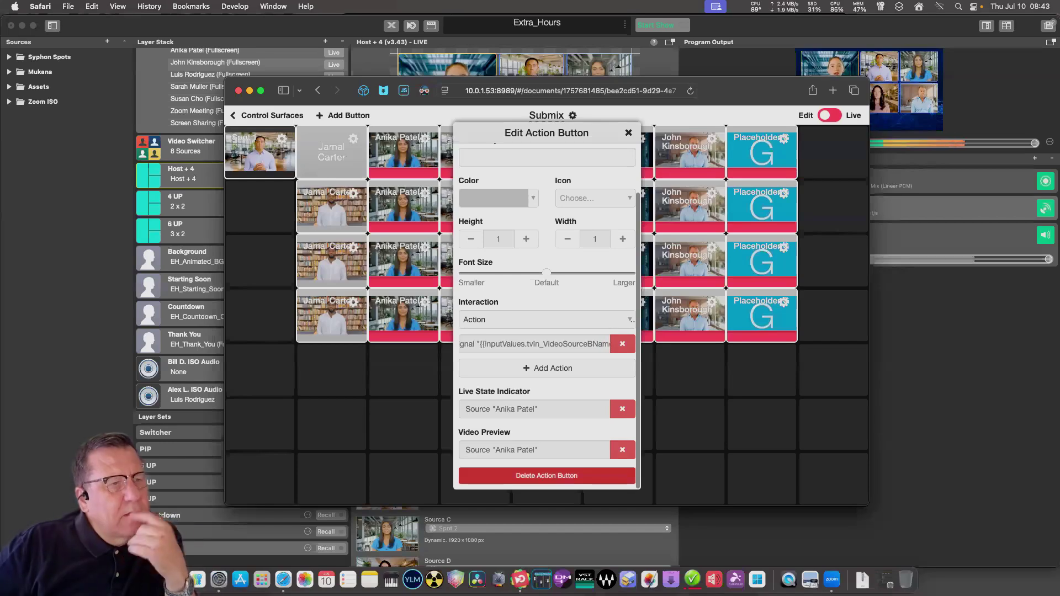
pyautogui.click(622, 449)
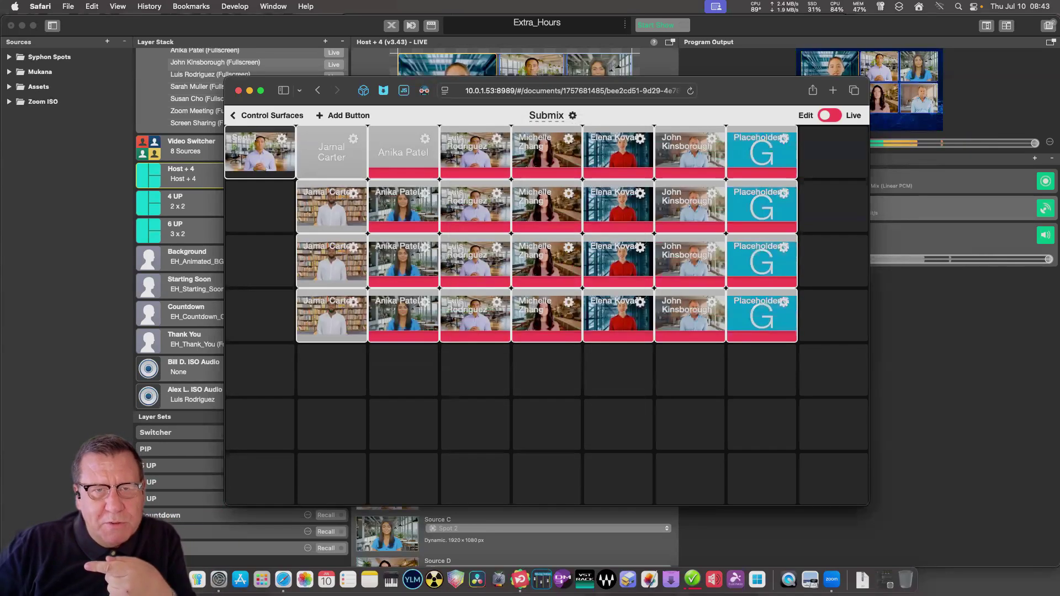
pyautogui.click(496, 138)
pyautogui.scroll(-3, 546, 309)
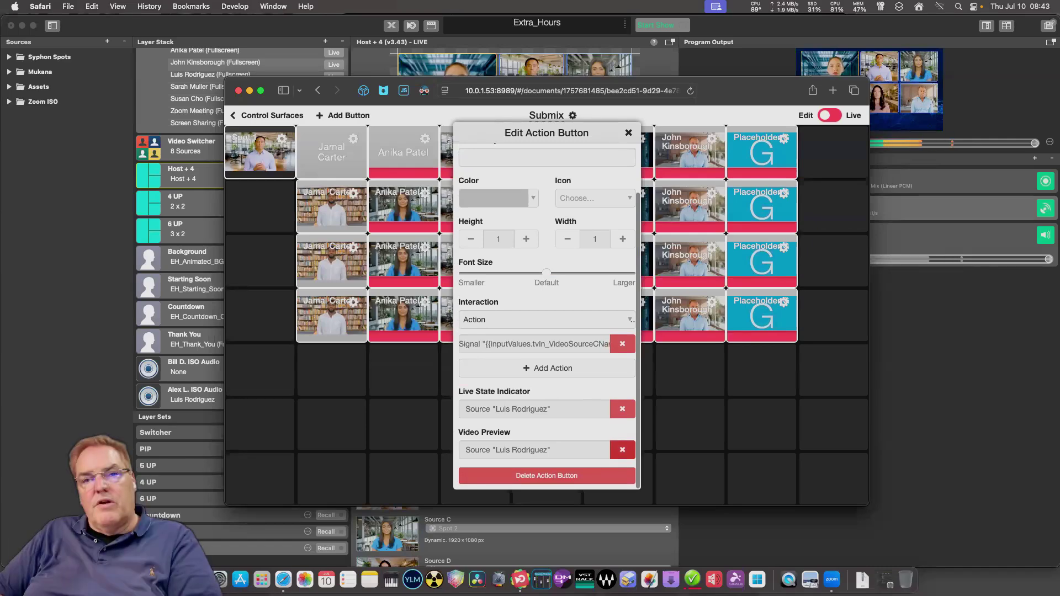
pyautogui.click(622, 449)
# Clear the video previews from the remaining top-row participant tiles so they show names only.
pyautogui.click(628, 134)
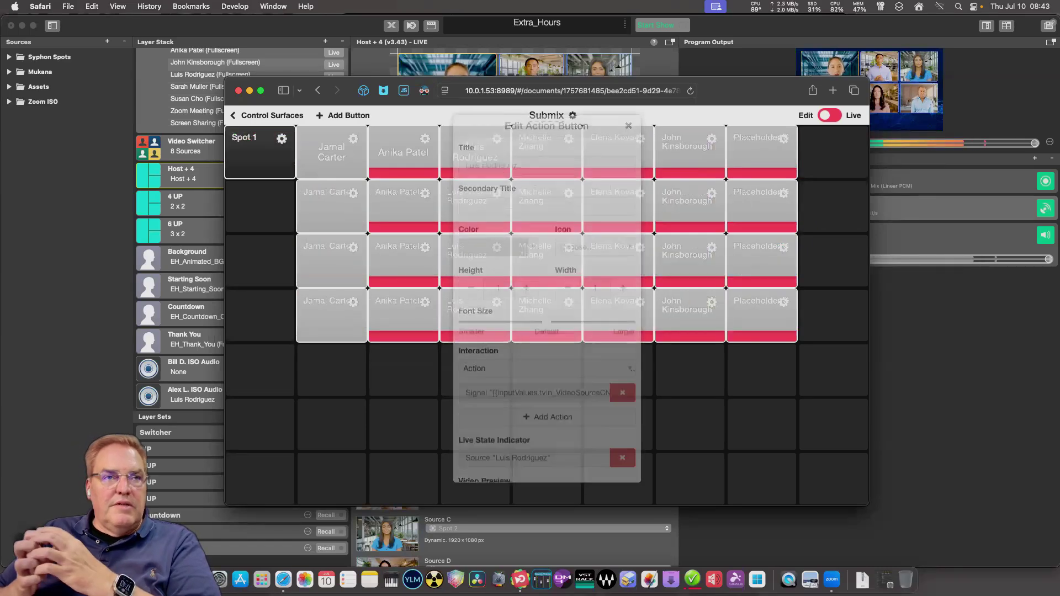
pyautogui.click(568, 138)
pyautogui.scroll(-3, 547, 309)
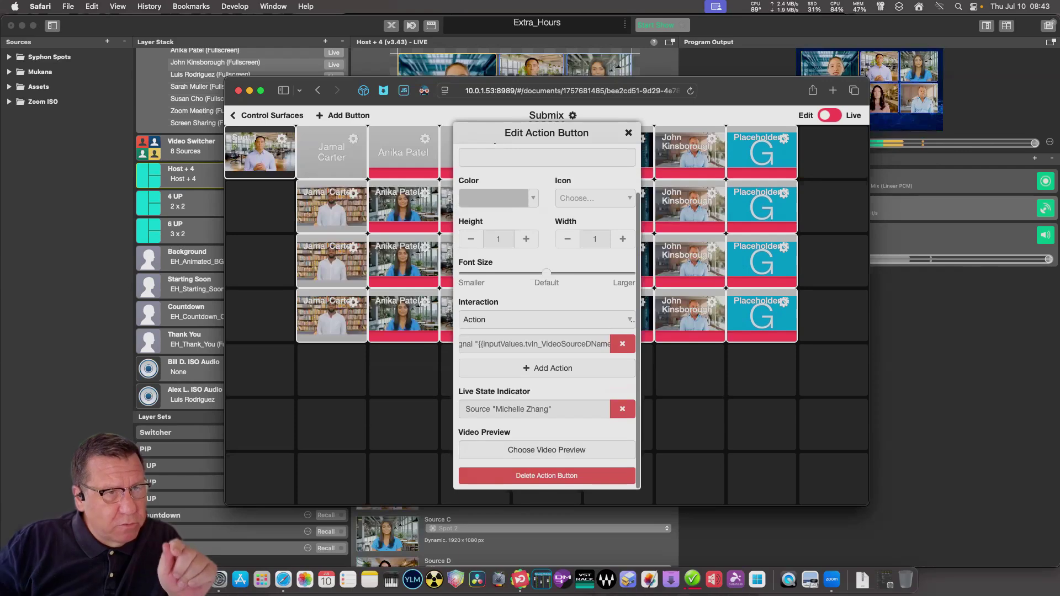
pyautogui.press('Escape')
pyautogui.click(640, 139)
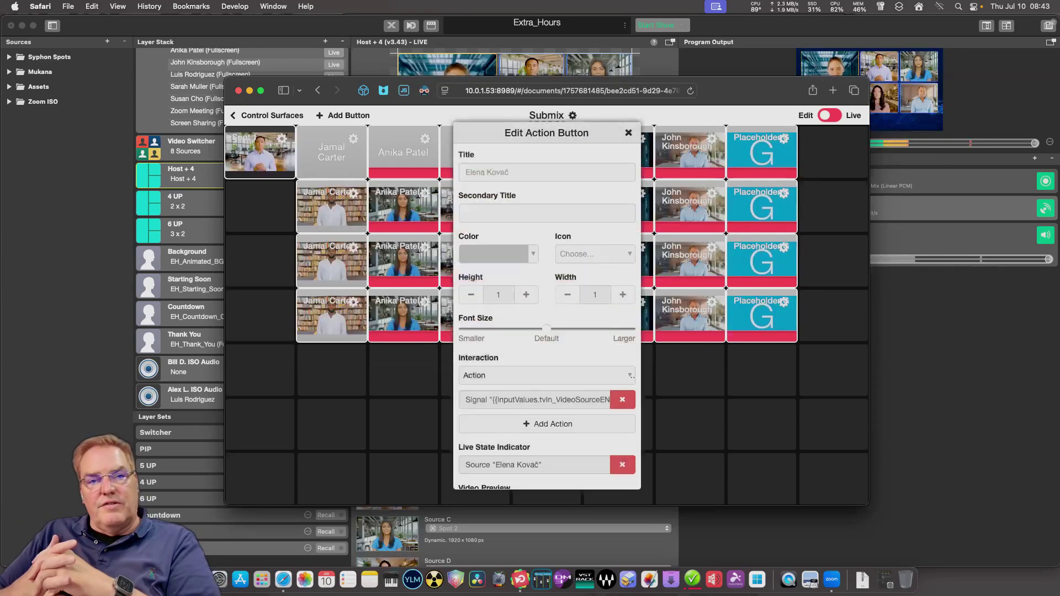
pyautogui.scroll(-3, 546, 310)
pyautogui.click(622, 450)
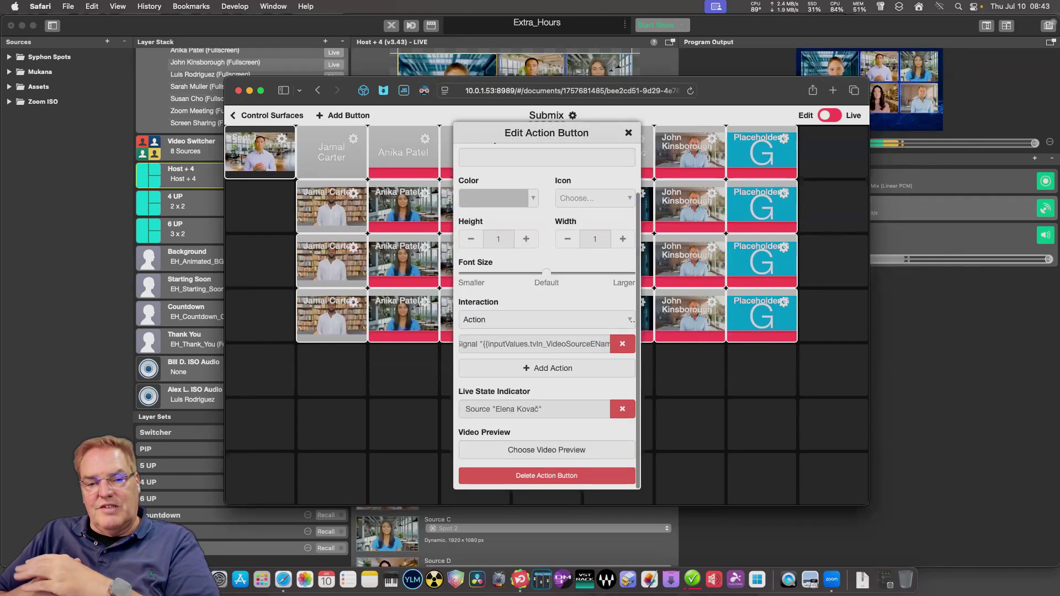
pyautogui.press('Escape')
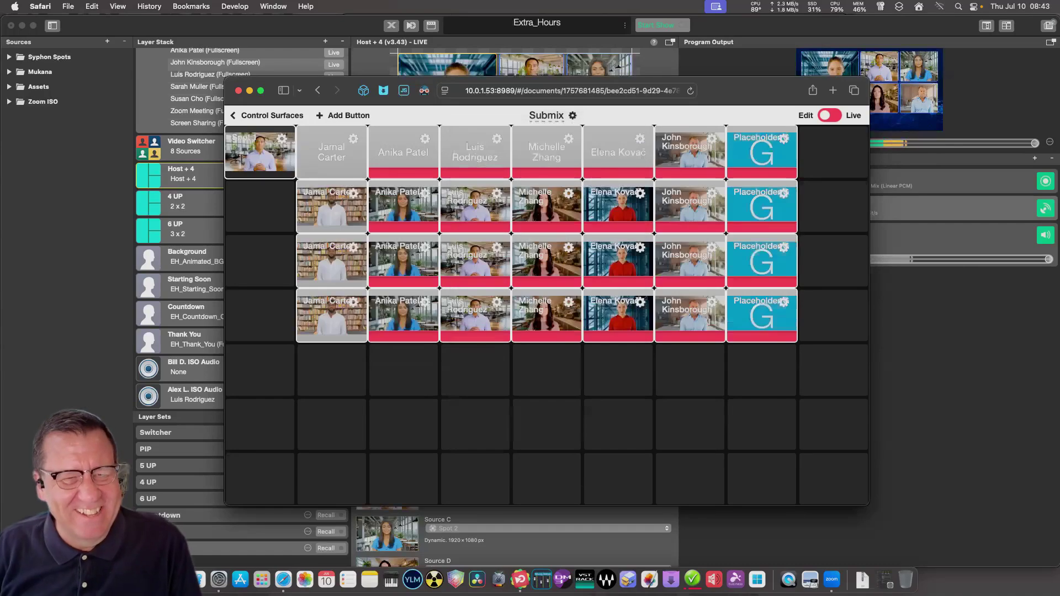
pyautogui.click(712, 138)
pyautogui.scroll(-3, 547, 309)
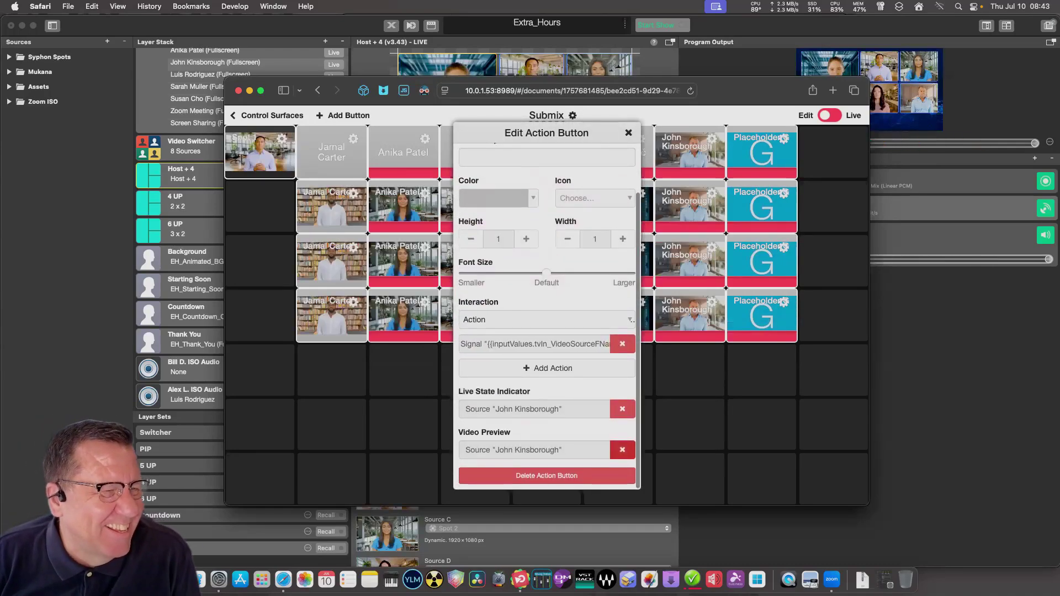
pyautogui.click(622, 450)
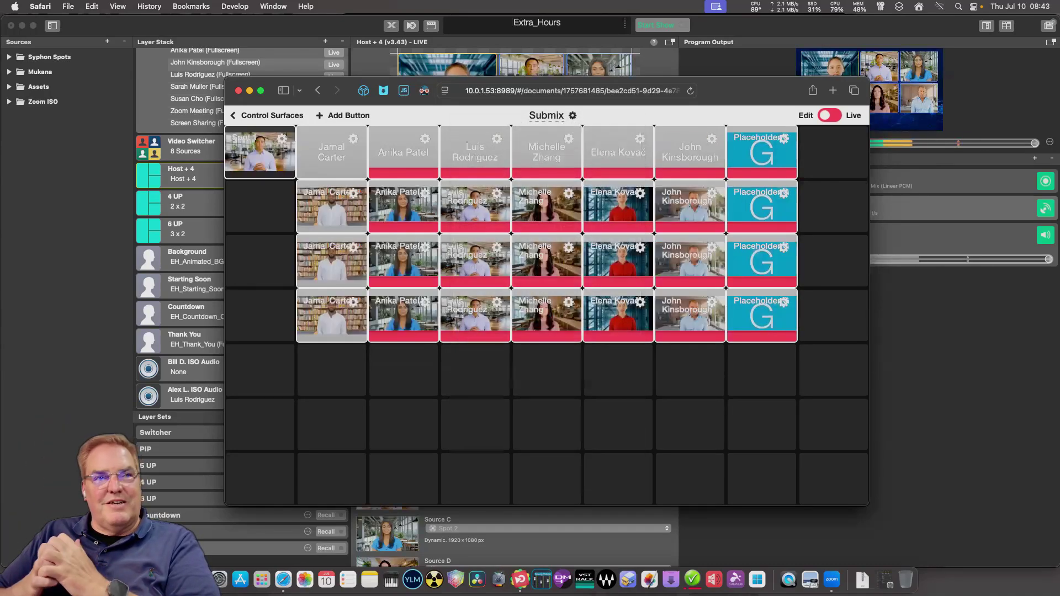
pyautogui.scroll(-3, 546, 309)
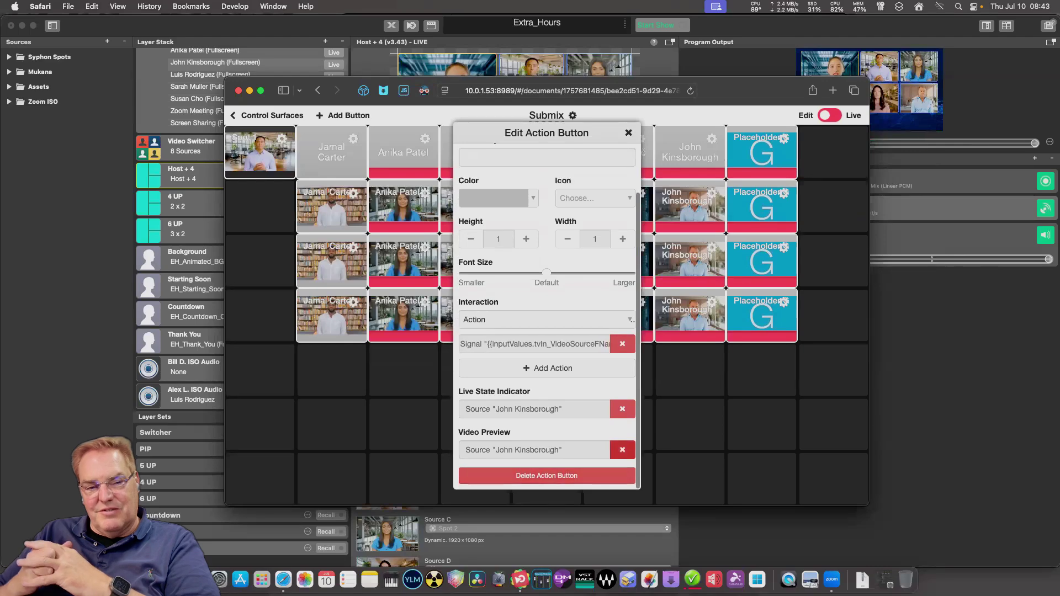
pyautogui.click(690, 206)
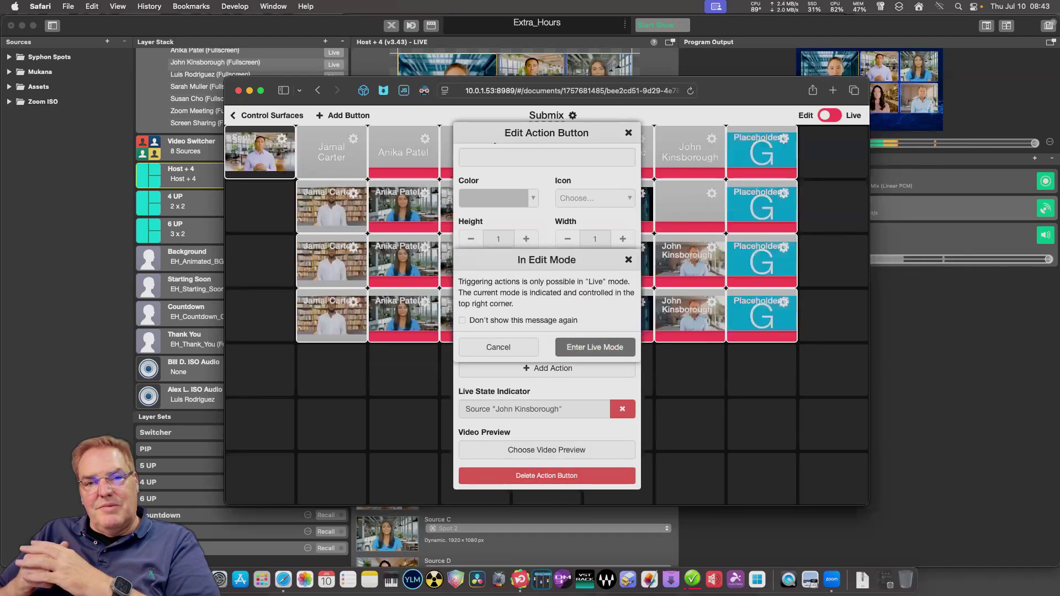
pyautogui.click(498, 347)
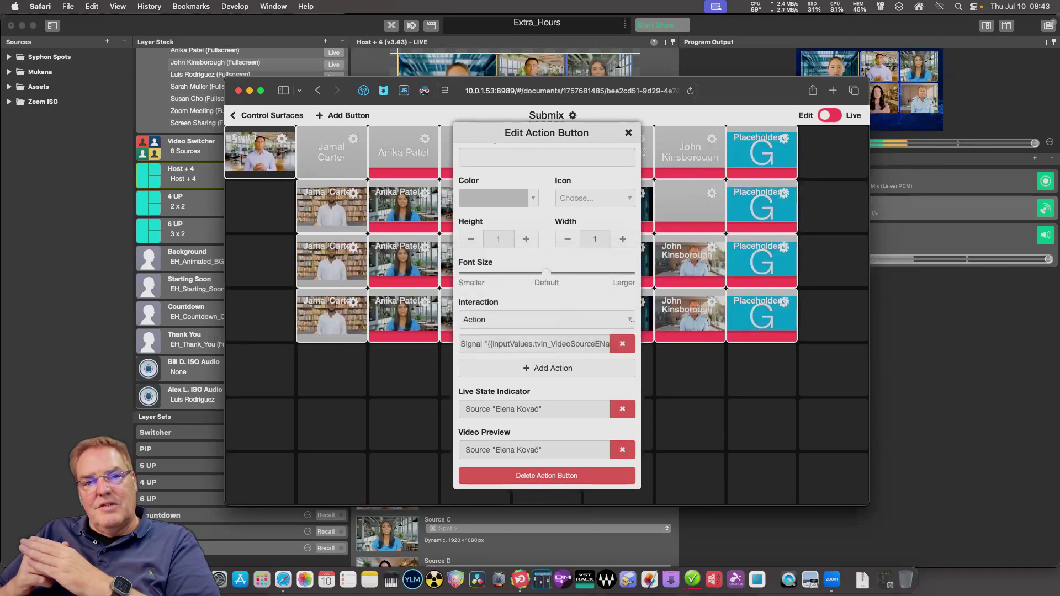
pyautogui.scroll(-5, 547, 309)
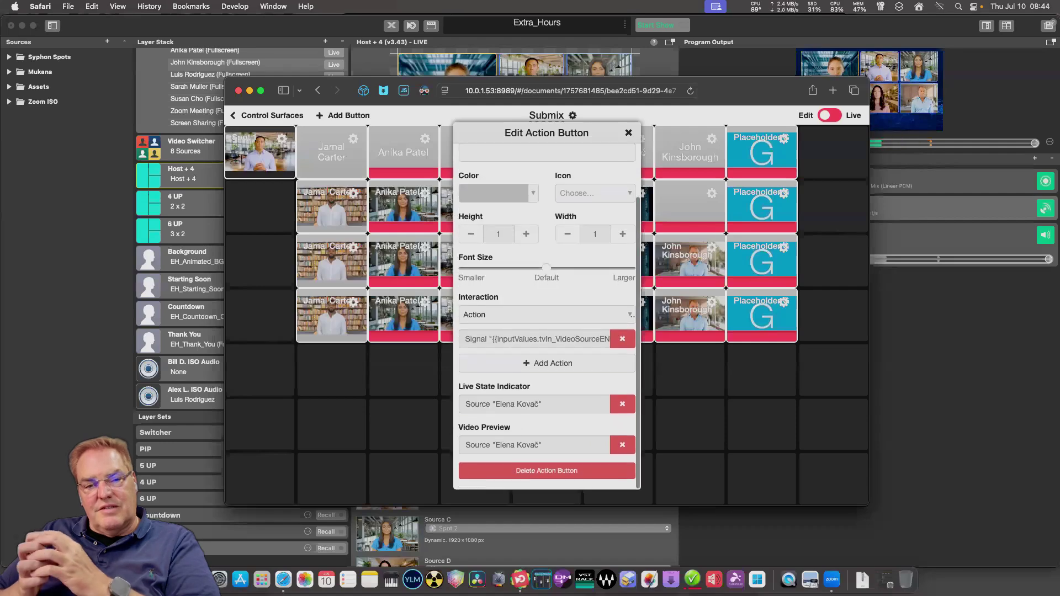
pyautogui.click(622, 445)
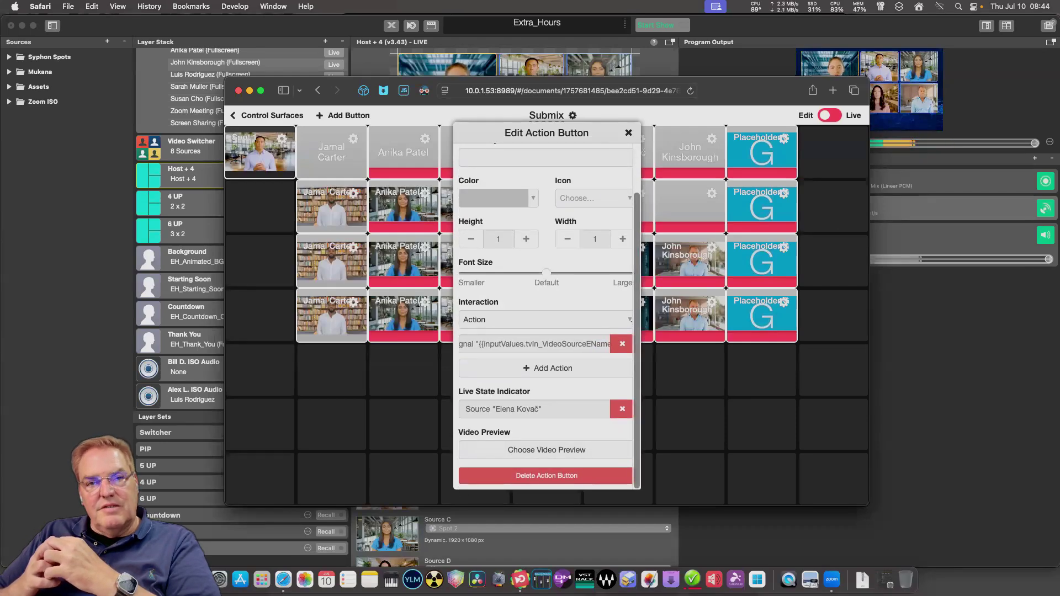
pyautogui.press('Escape')
pyautogui.click(569, 193)
pyautogui.scroll(-4, 546, 310)
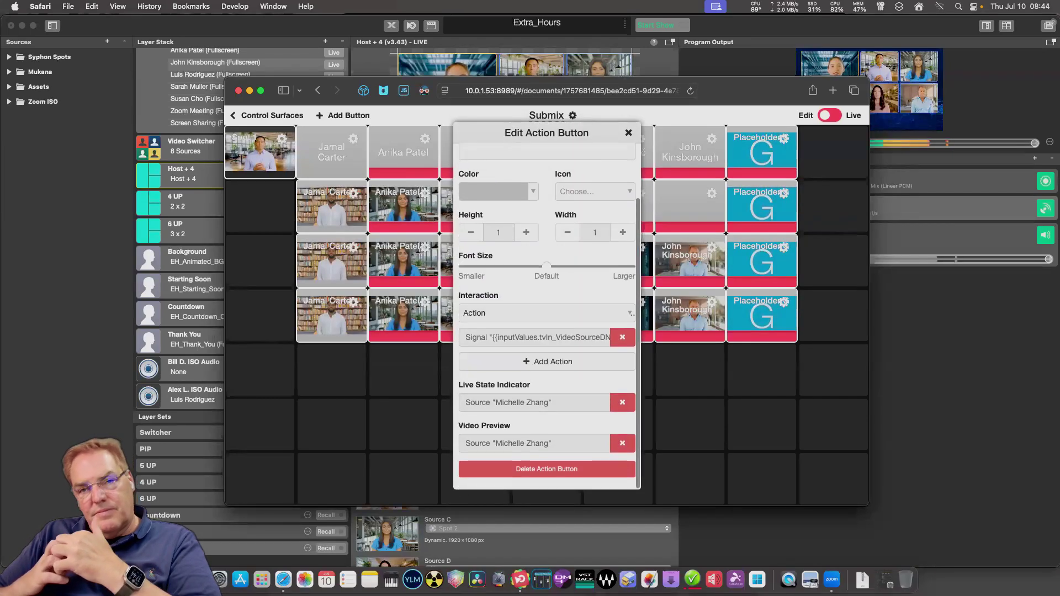
pyautogui.click(622, 449)
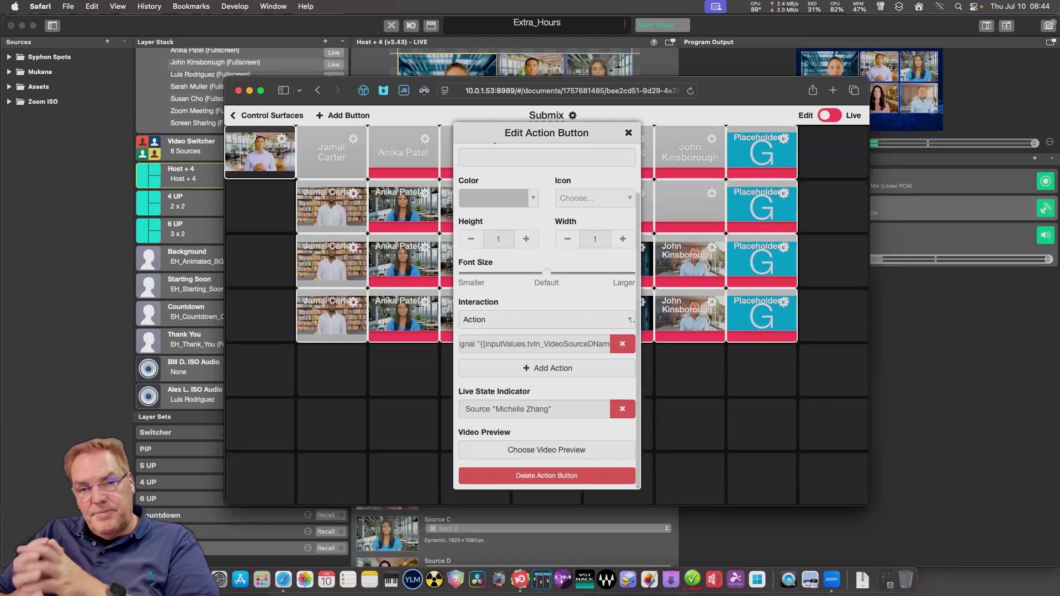
pyautogui.press('Escape')
pyautogui.click(497, 193)
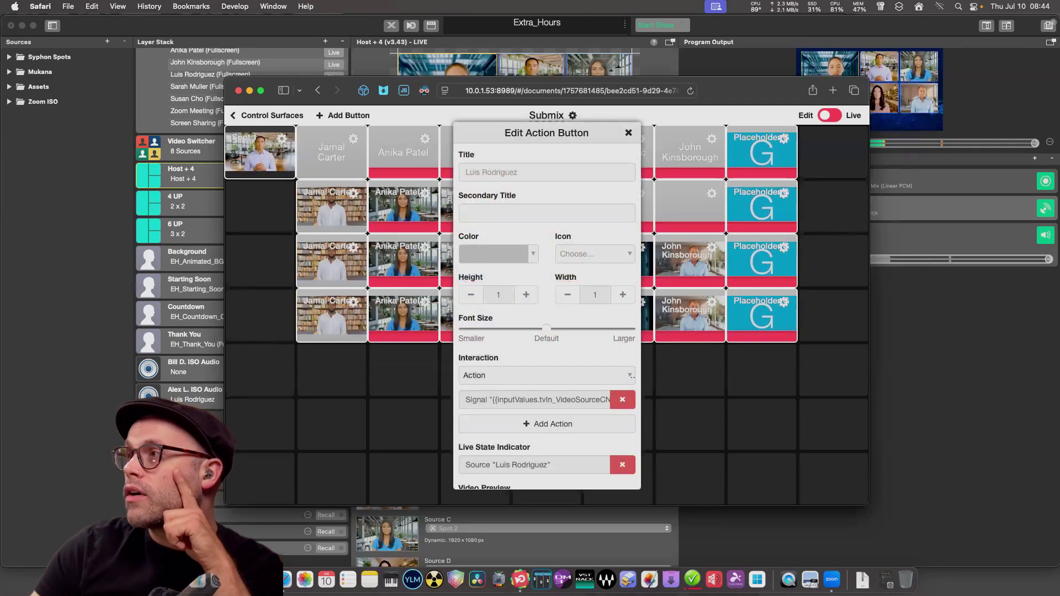
pyautogui.scroll(-4, 547, 309)
pyautogui.click(622, 449)
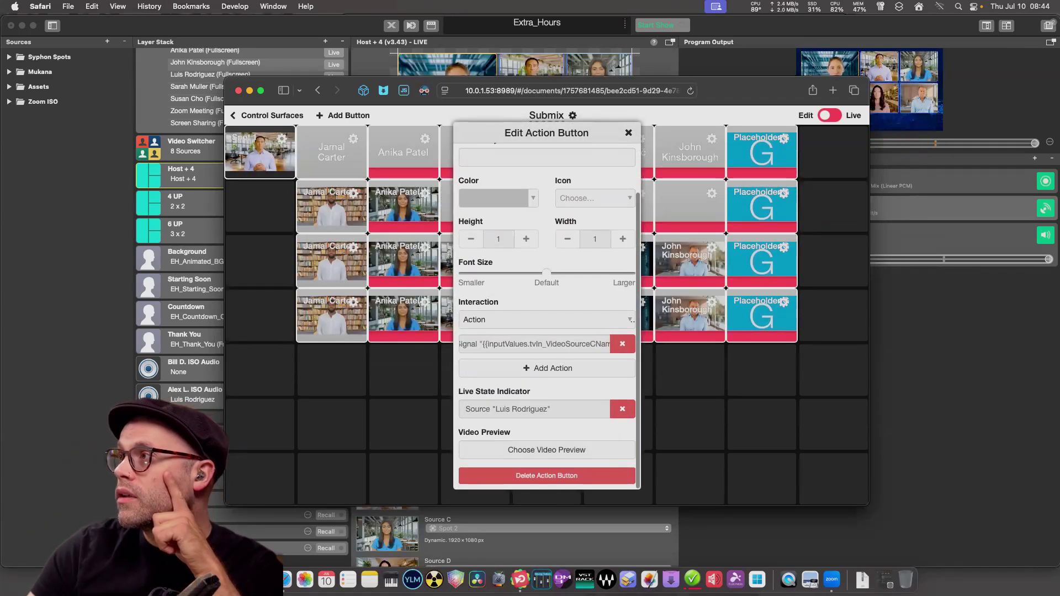
pyautogui.press('Escape')
pyautogui.click(424, 139)
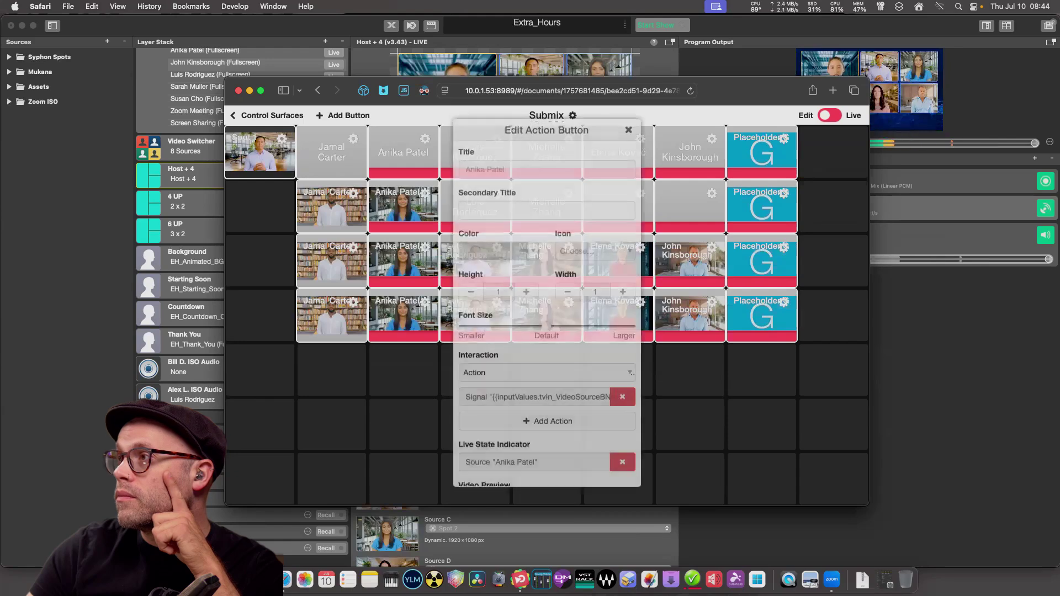
pyautogui.scroll(-3, 547, 315)
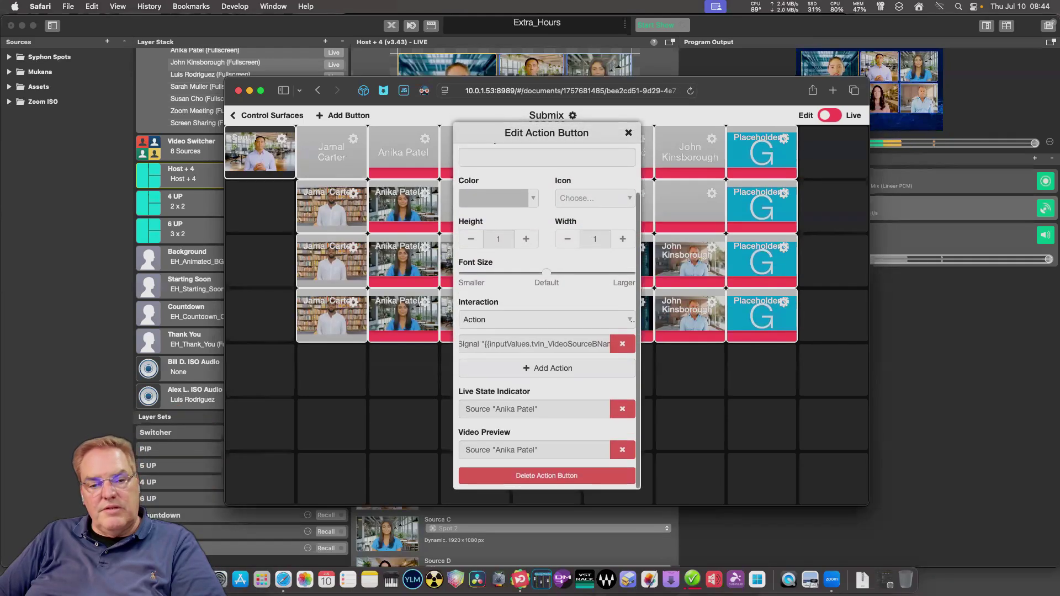
pyautogui.press('Escape')
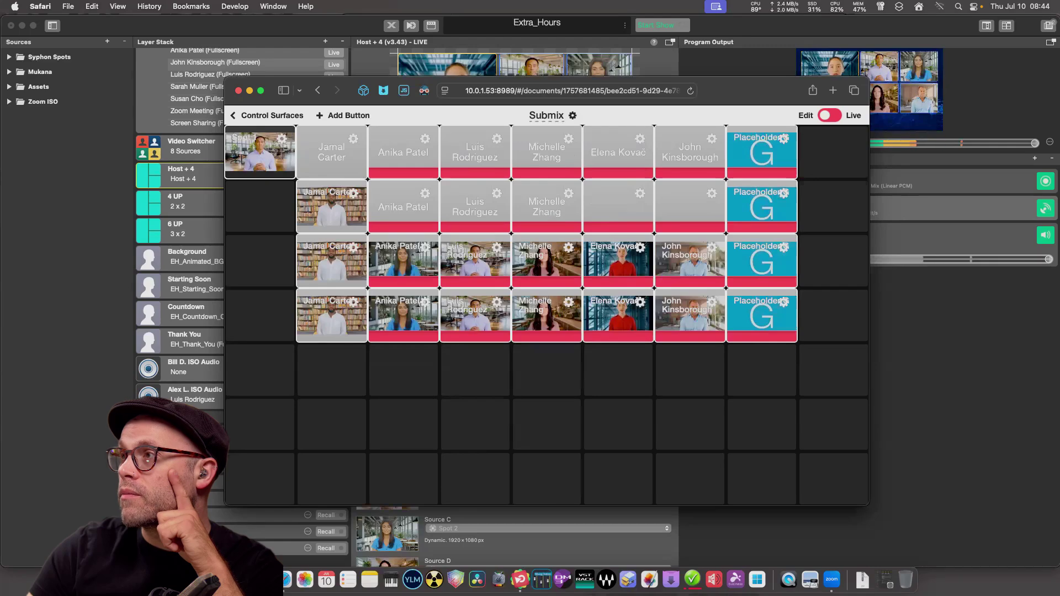
pyautogui.click(353, 193)
pyautogui.scroll(-3, 608, 386)
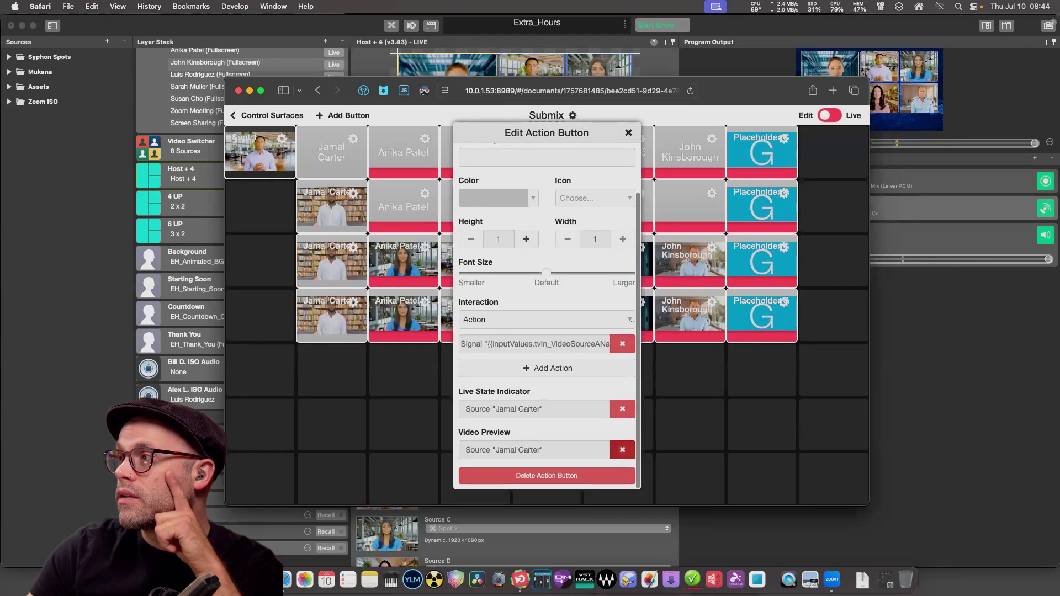
pyautogui.click(622, 449)
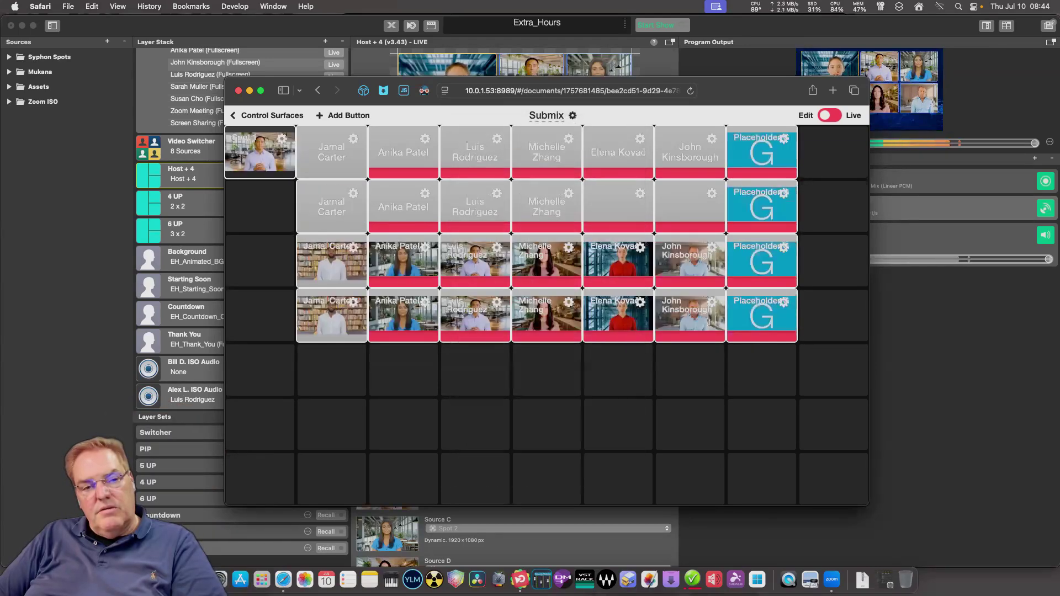
pyautogui.scroll(-3, 546, 309)
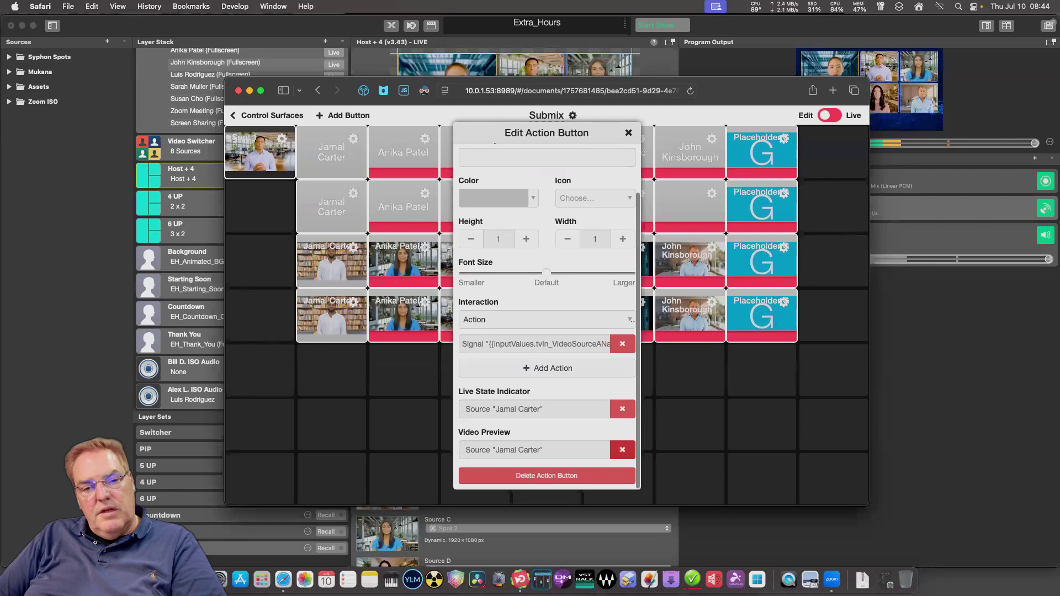
pyautogui.press('Escape')
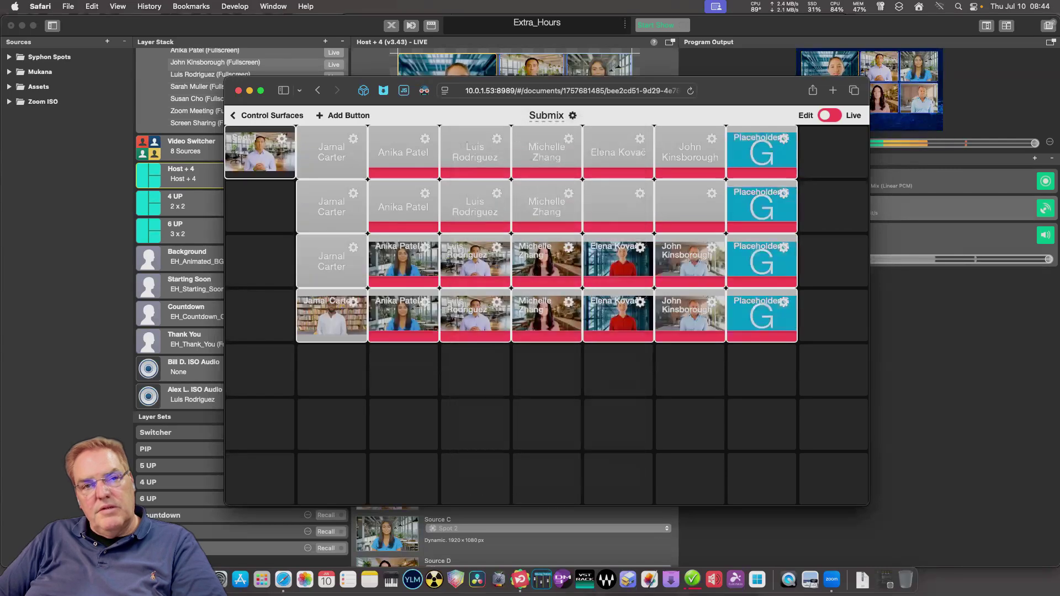
pyautogui.scroll(-3, 546, 310)
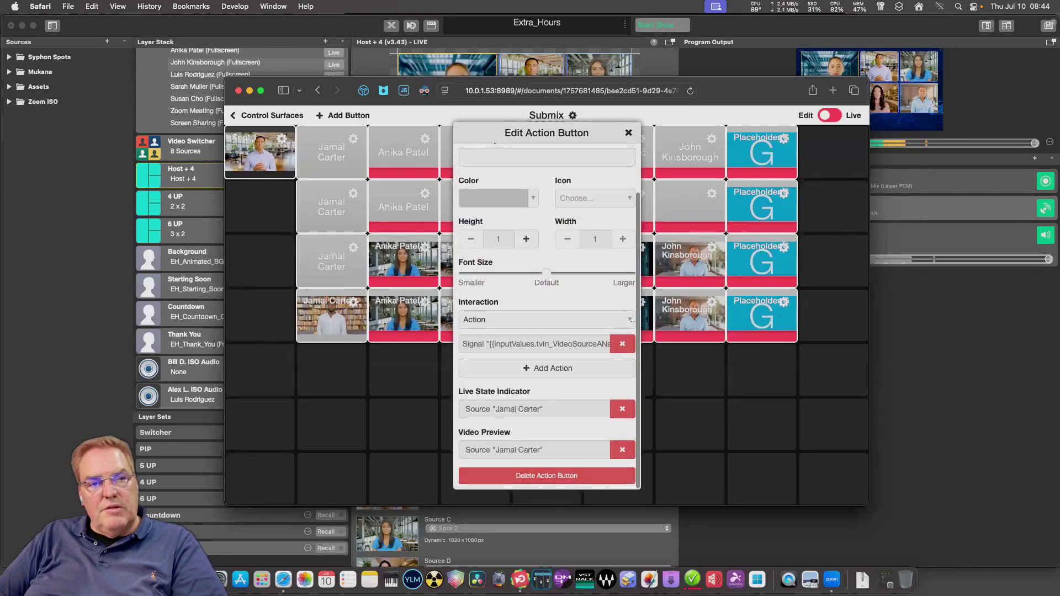
pyautogui.click(623, 449)
pyautogui.press('Escape')
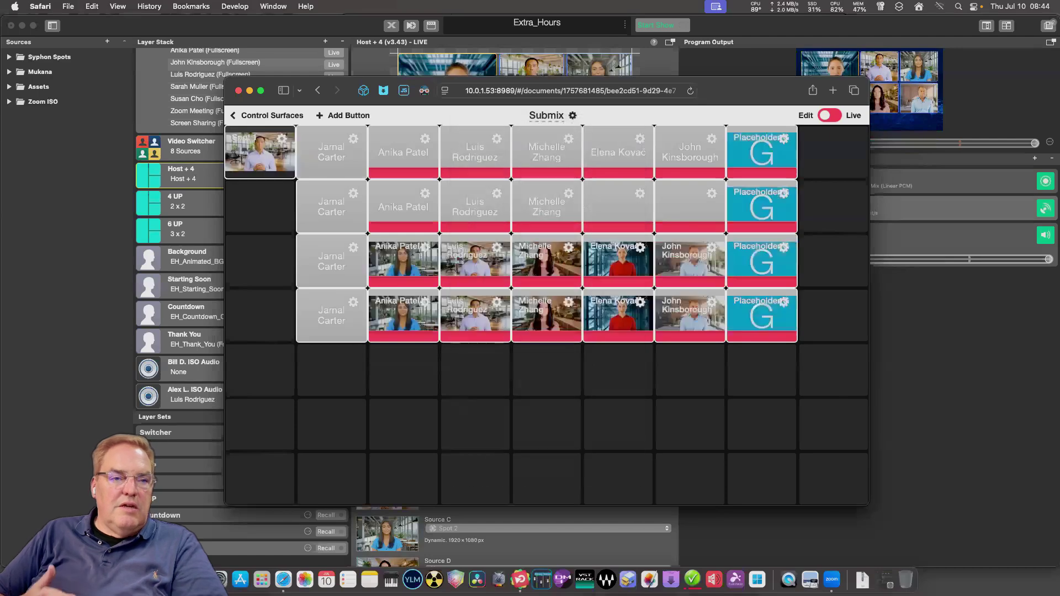
pyautogui.click(425, 139)
pyautogui.scroll(-3, 547, 309)
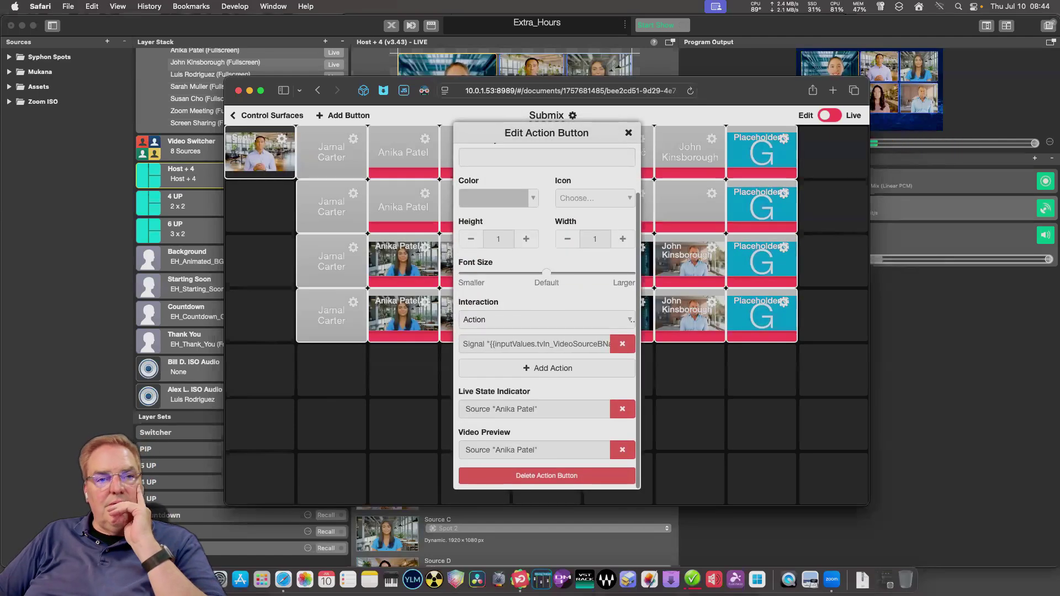
pyautogui.click(622, 450)
pyautogui.press('Escape')
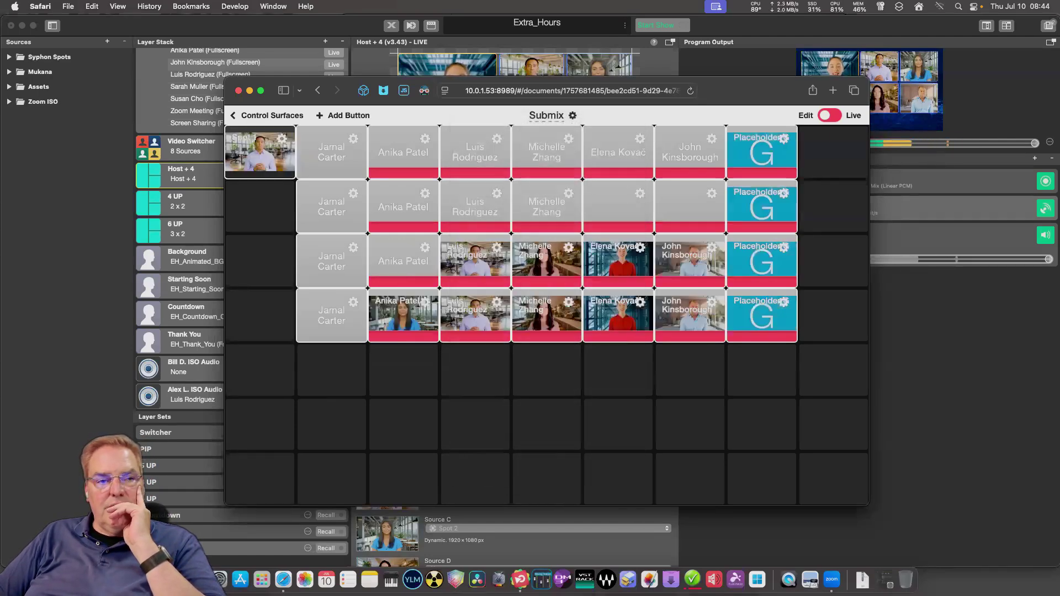
pyautogui.click(425, 302)
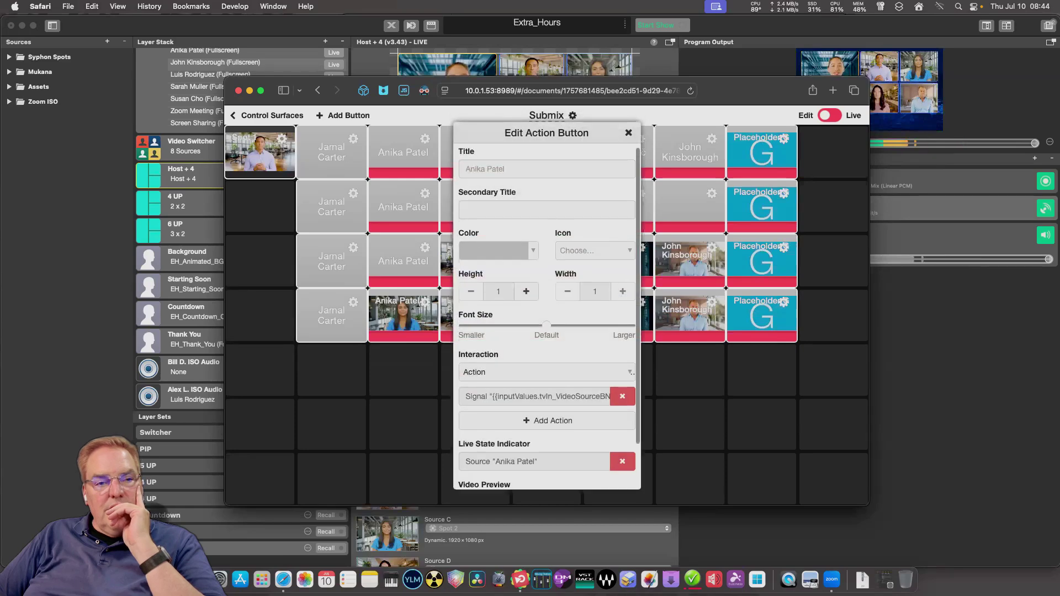
pyautogui.scroll(-3, 546, 309)
pyautogui.click(622, 449)
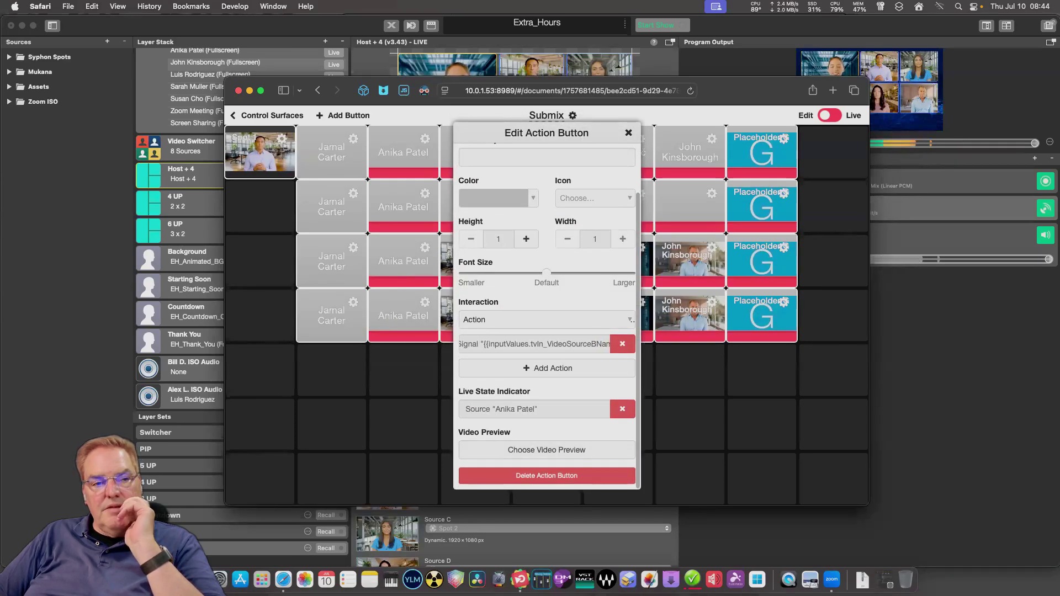
pyautogui.press('Escape')
pyautogui.click(497, 302)
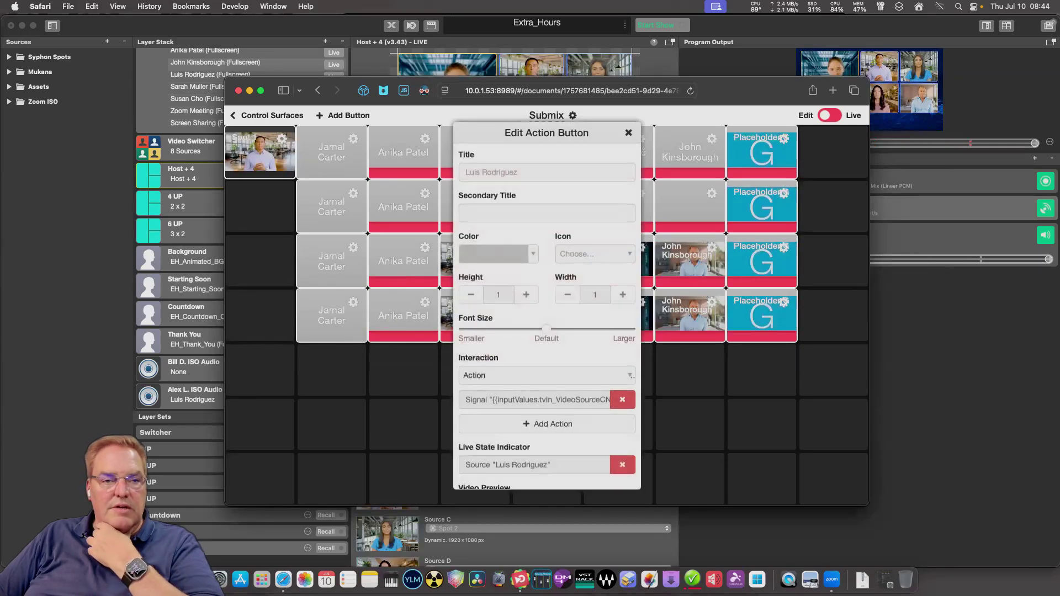
pyautogui.scroll(-3, 547, 309)
pyautogui.click(622, 449)
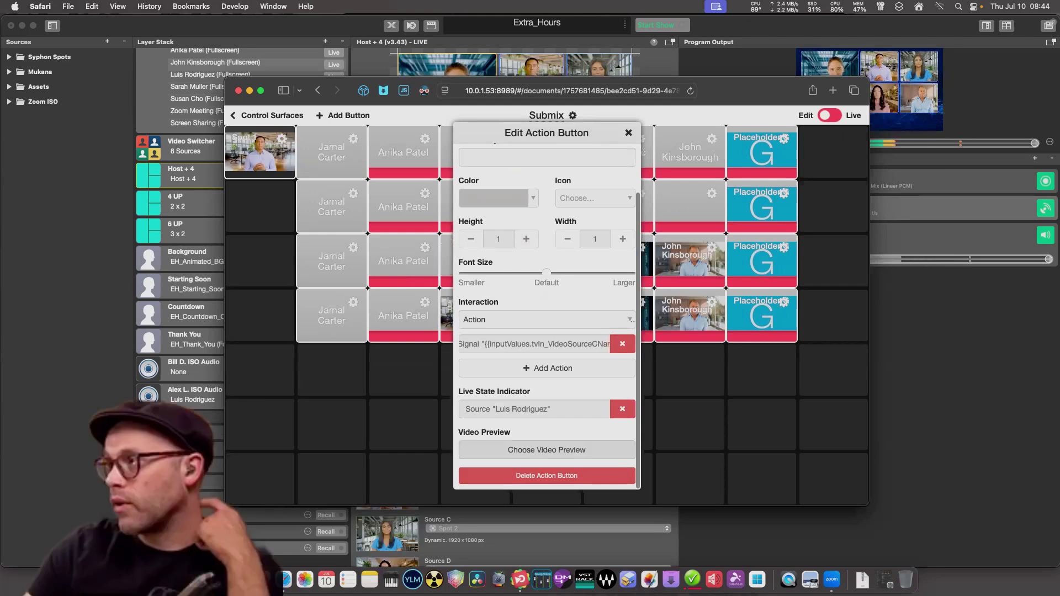
pyautogui.scroll(2, 546, 309)
pyautogui.press('Escape')
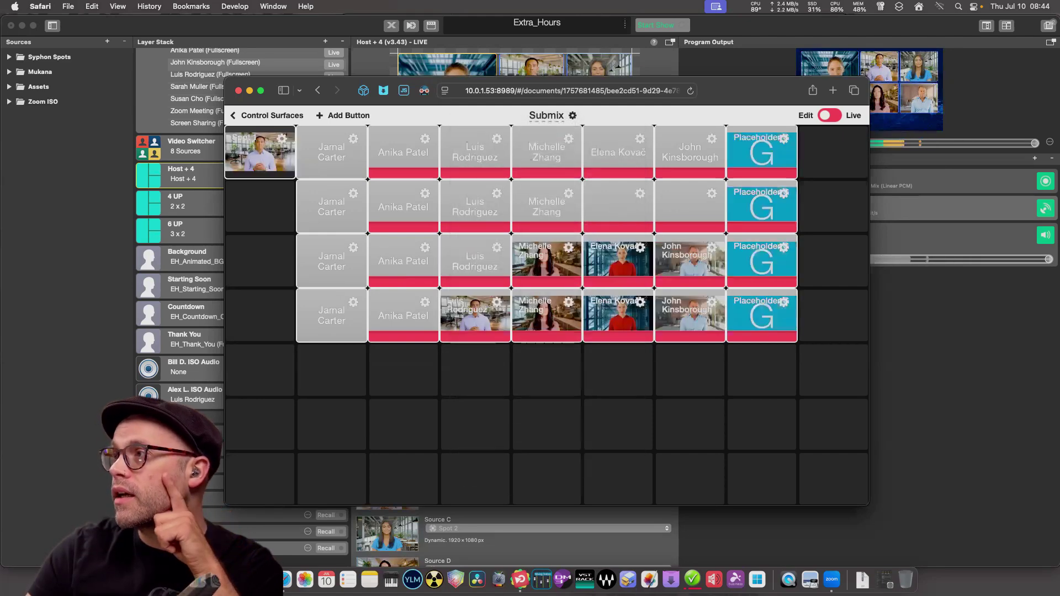
pyautogui.click(568, 302)
pyautogui.scroll(-3, 620, 439)
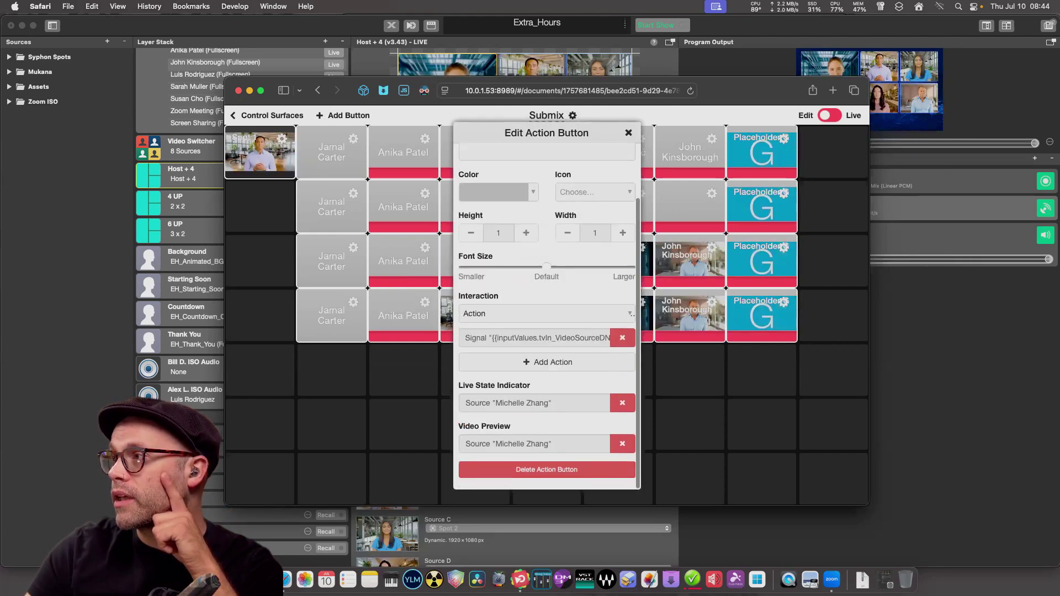
pyautogui.click(622, 449)
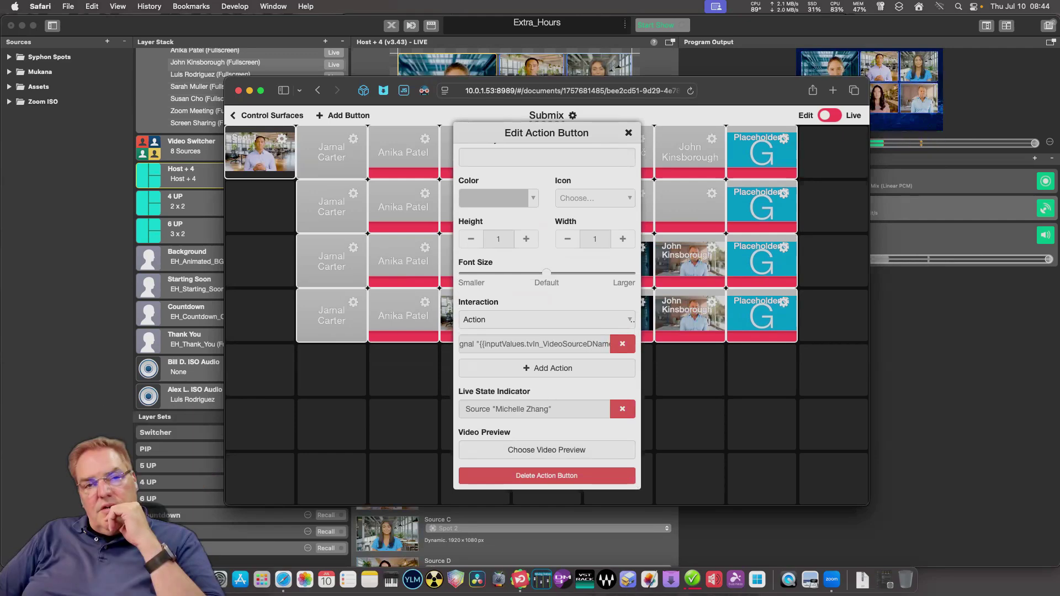
pyautogui.press('Escape')
pyautogui.click(497, 302)
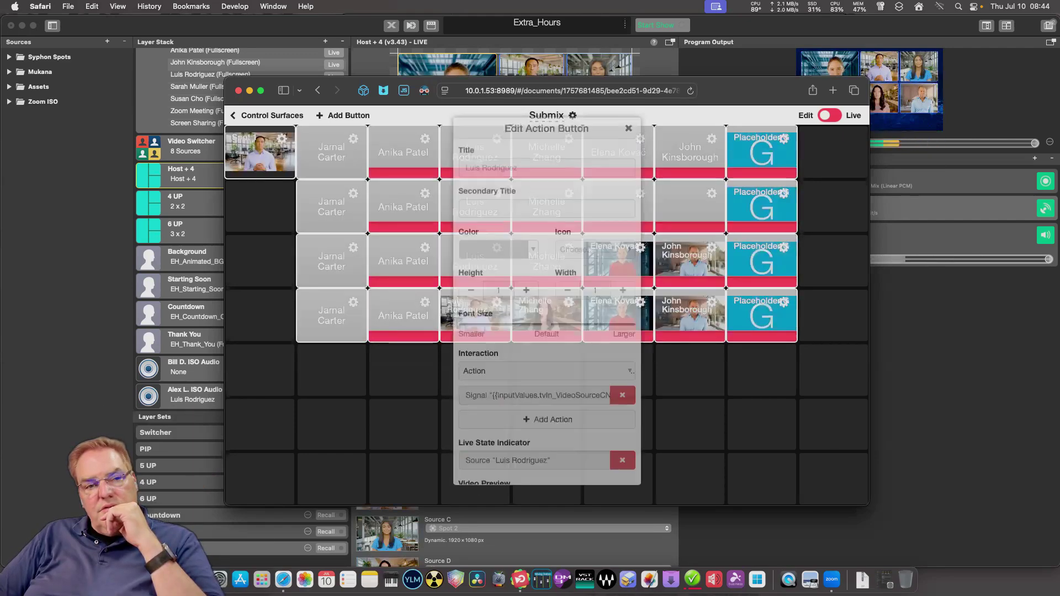
pyautogui.scroll(-3, 547, 331)
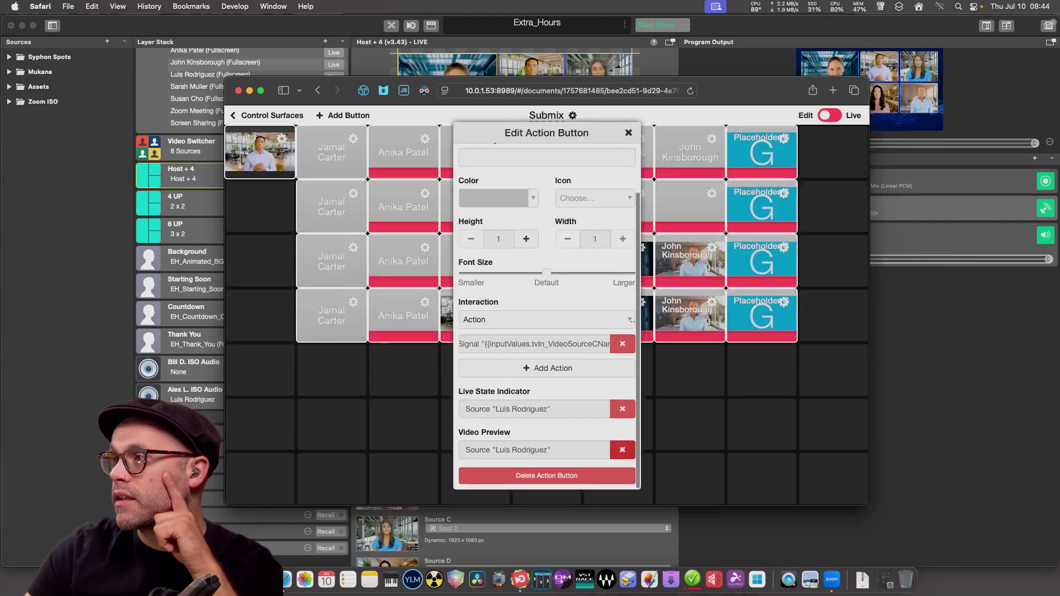
pyautogui.click(623, 450)
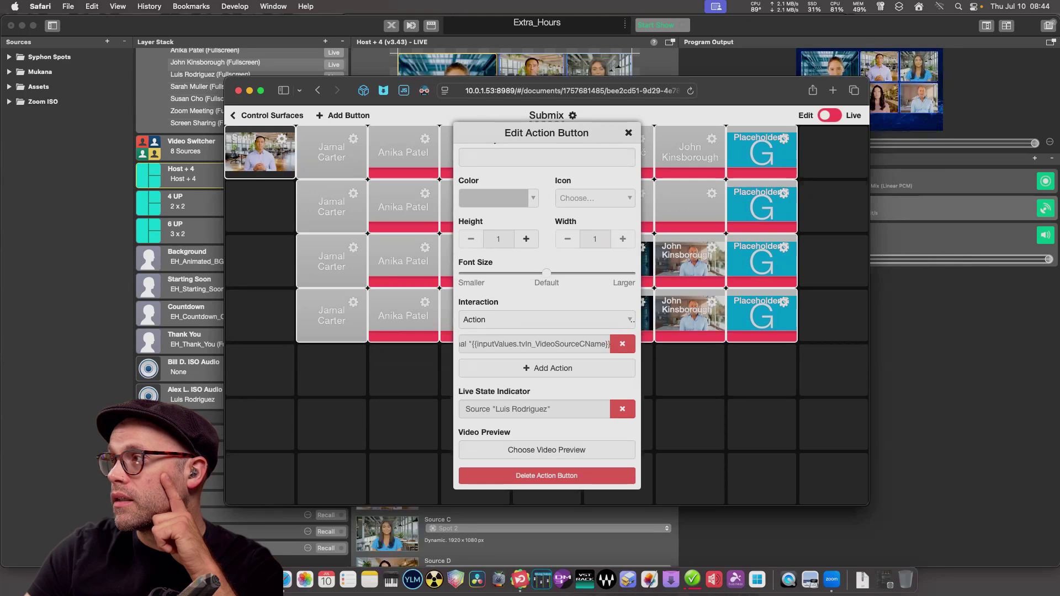
pyautogui.press('Escape')
pyautogui.click(639, 139)
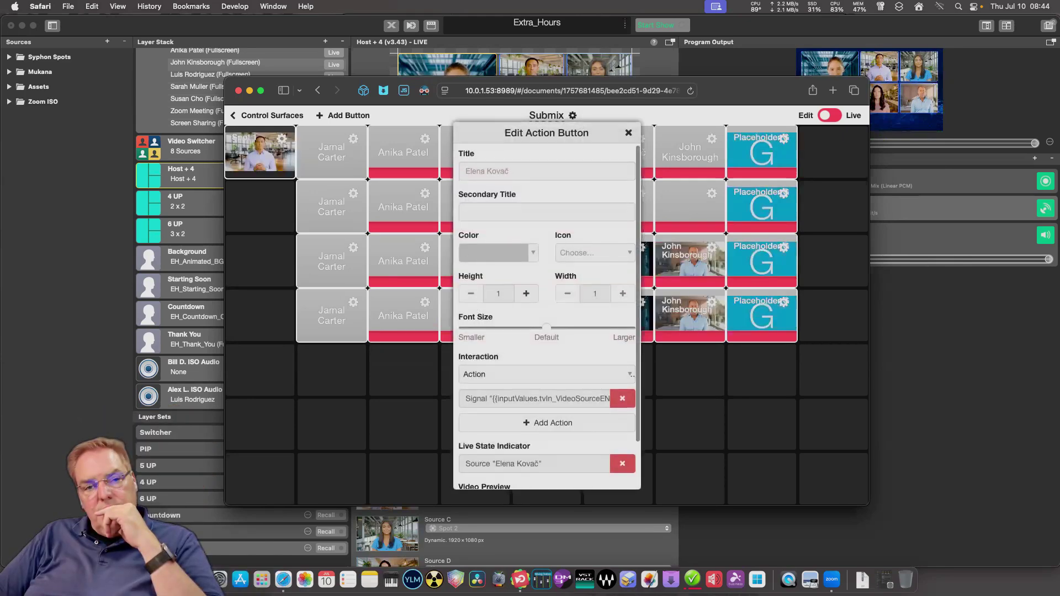
pyautogui.scroll(-2, 546, 332)
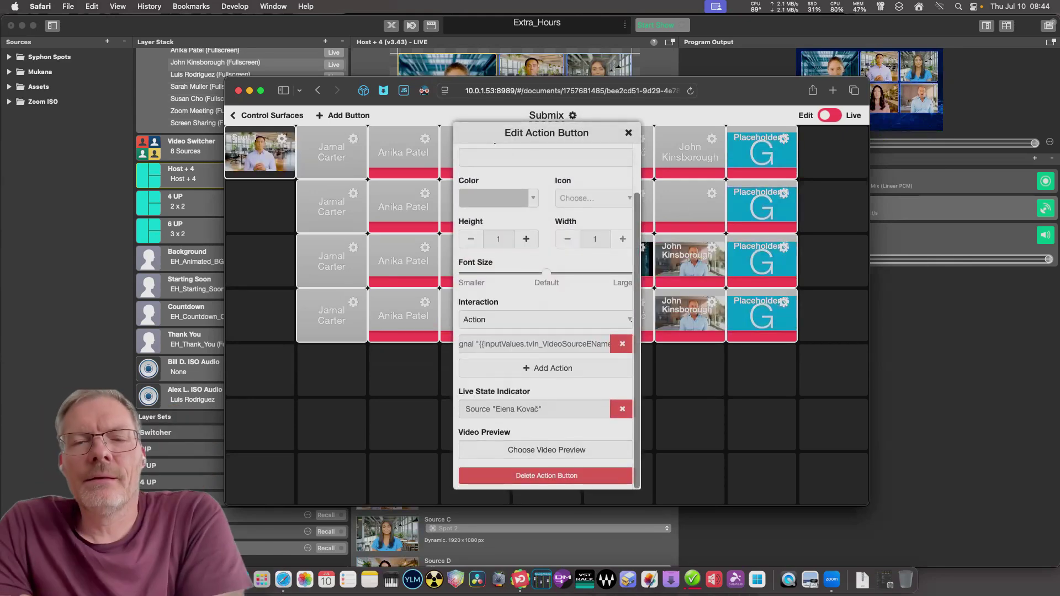
pyautogui.press('Escape')
pyautogui.click(569, 302)
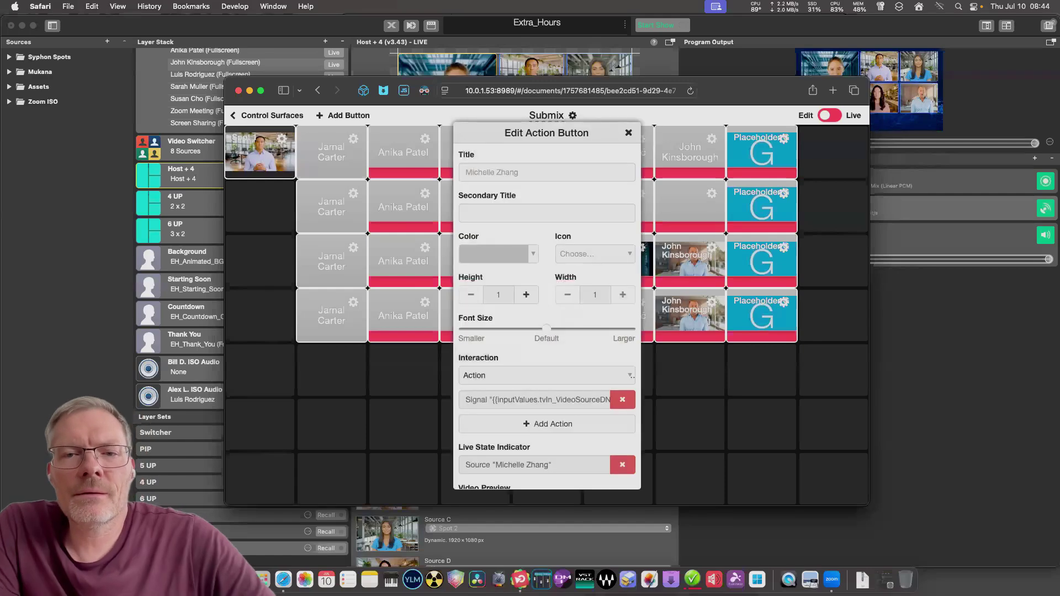
pyautogui.scroll(-1, 547, 331)
pyautogui.click(622, 447)
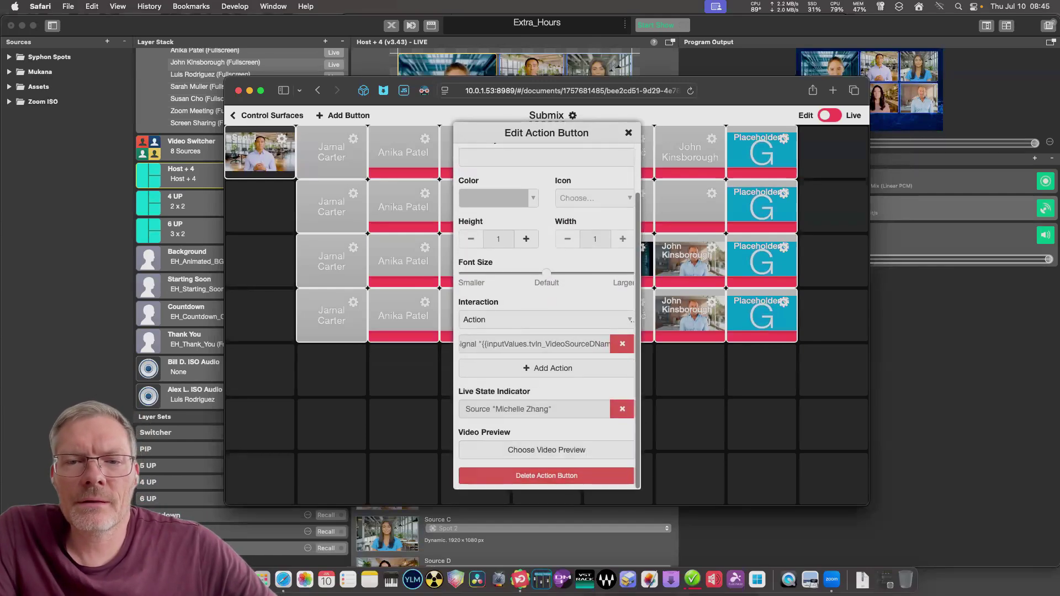
pyautogui.scroll(2, 546, 304)
pyautogui.press('Escape')
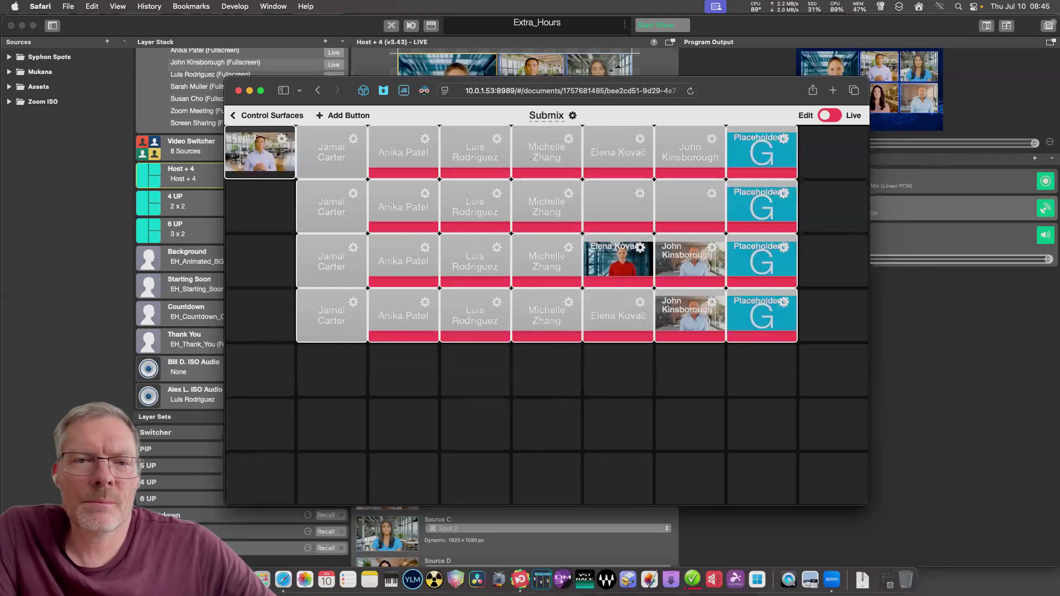
pyautogui.click(639, 247)
pyautogui.scroll(-2, 547, 312)
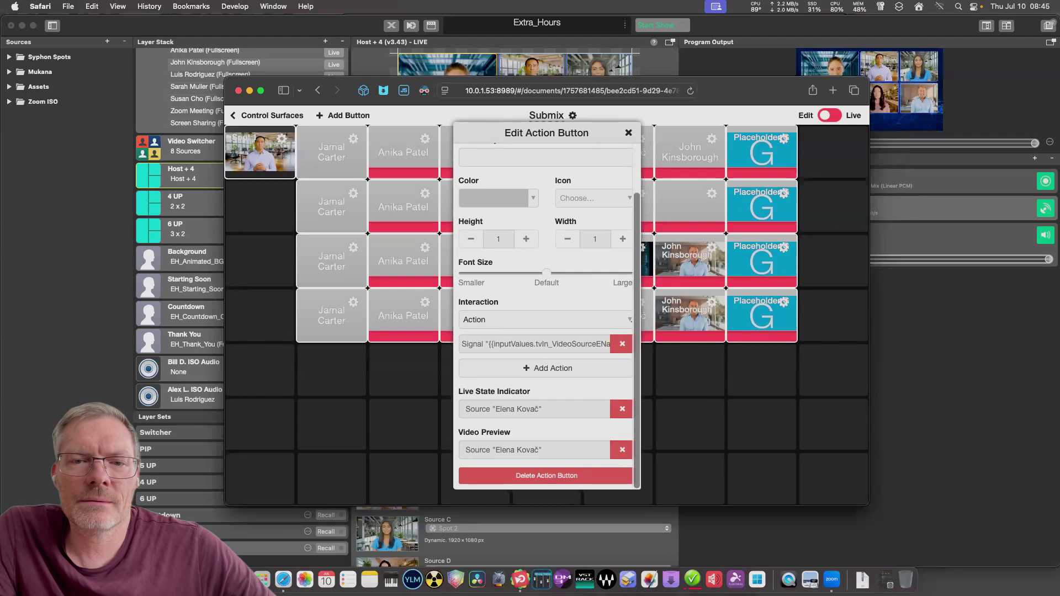
pyautogui.click(622, 449)
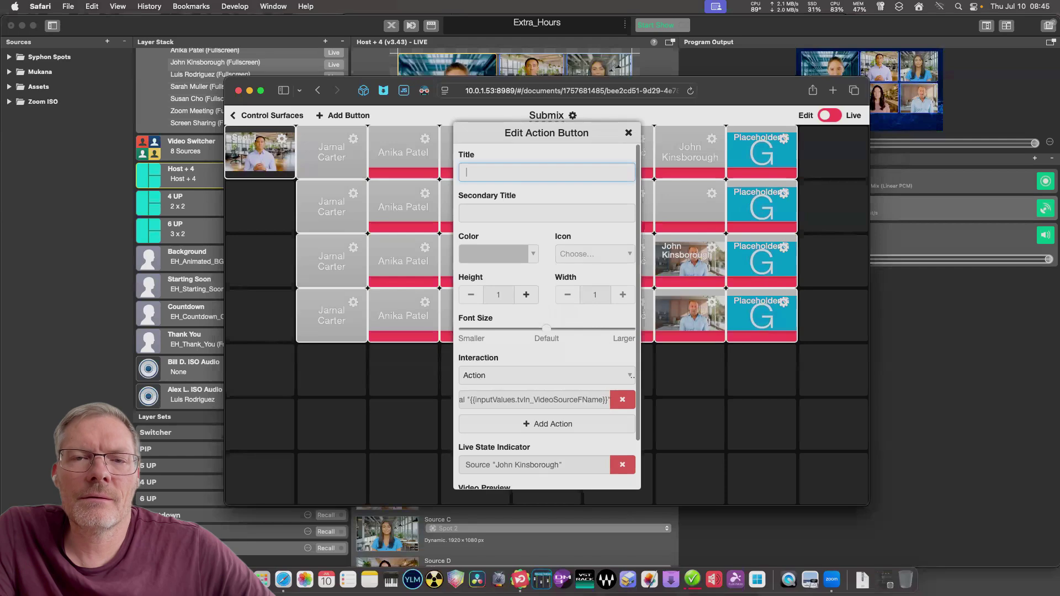
pyautogui.press('Escape')
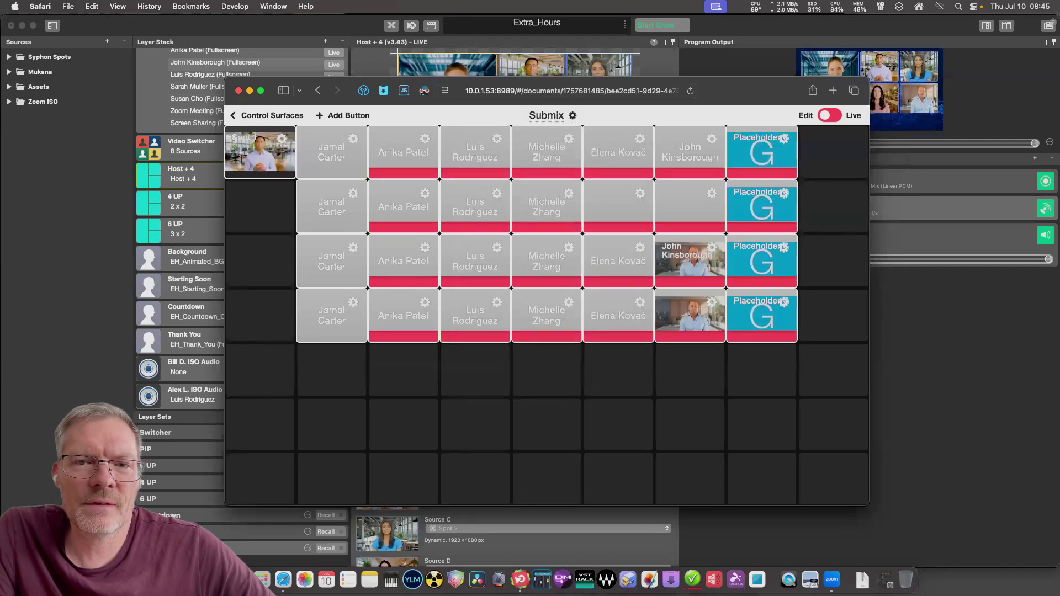
pyautogui.click(712, 302)
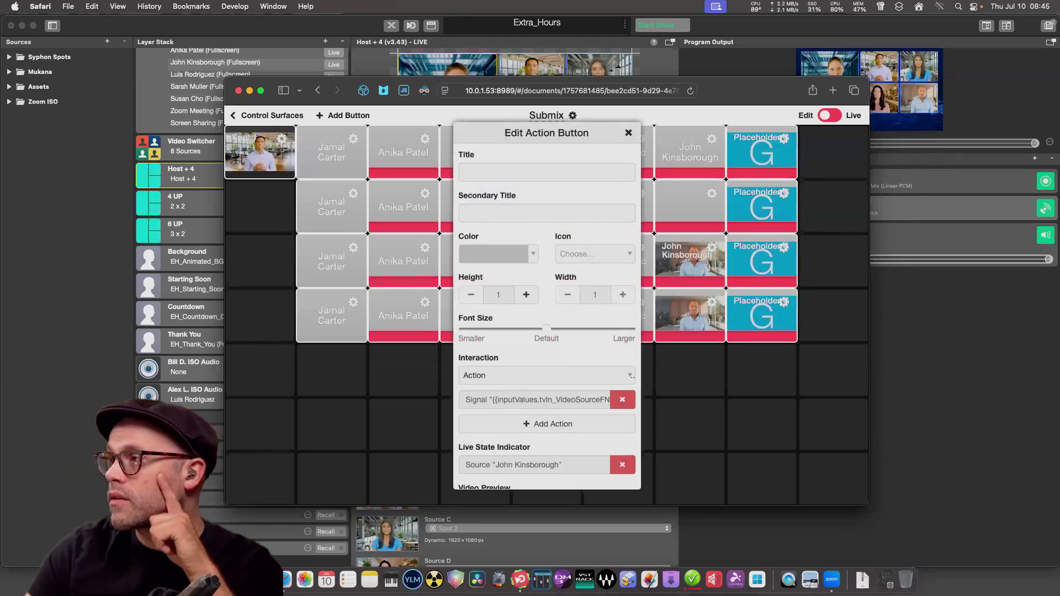
pyautogui.scroll(-3, 622, 442)
pyautogui.click(622, 449)
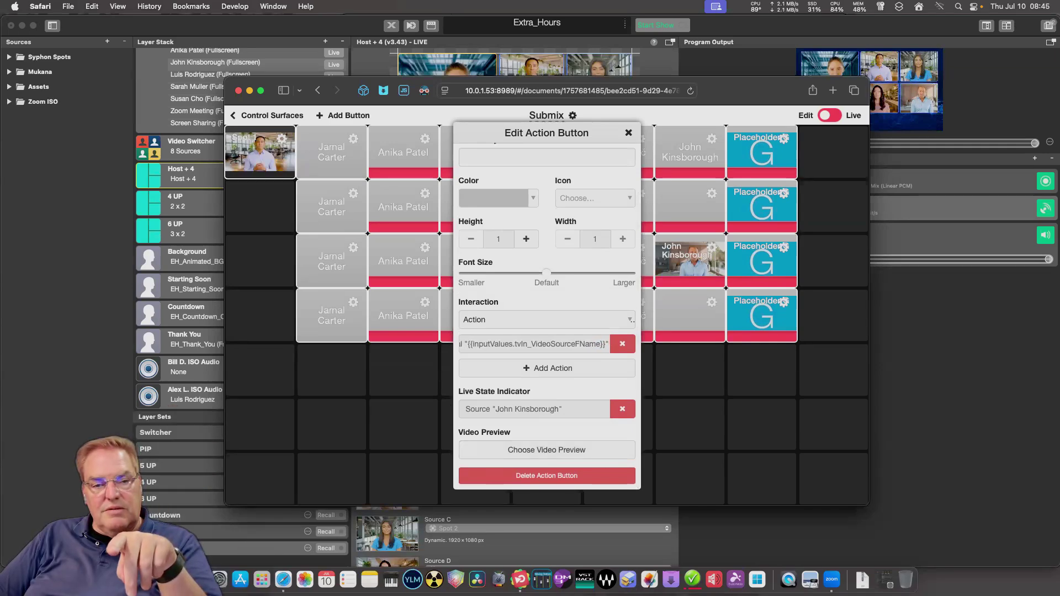
pyautogui.scroll(2, 546, 309)
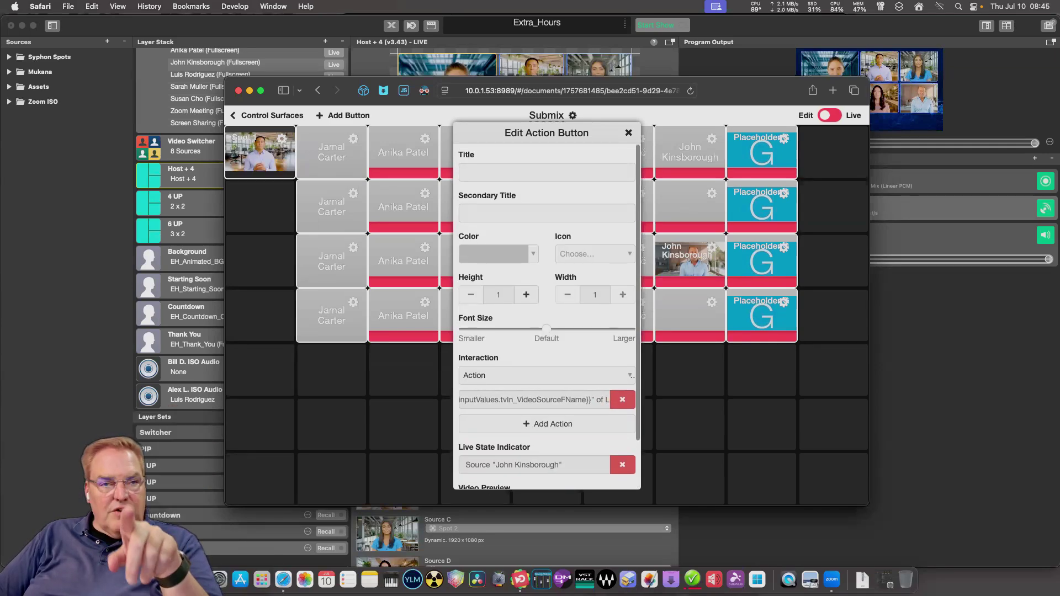
pyautogui.press('Escape')
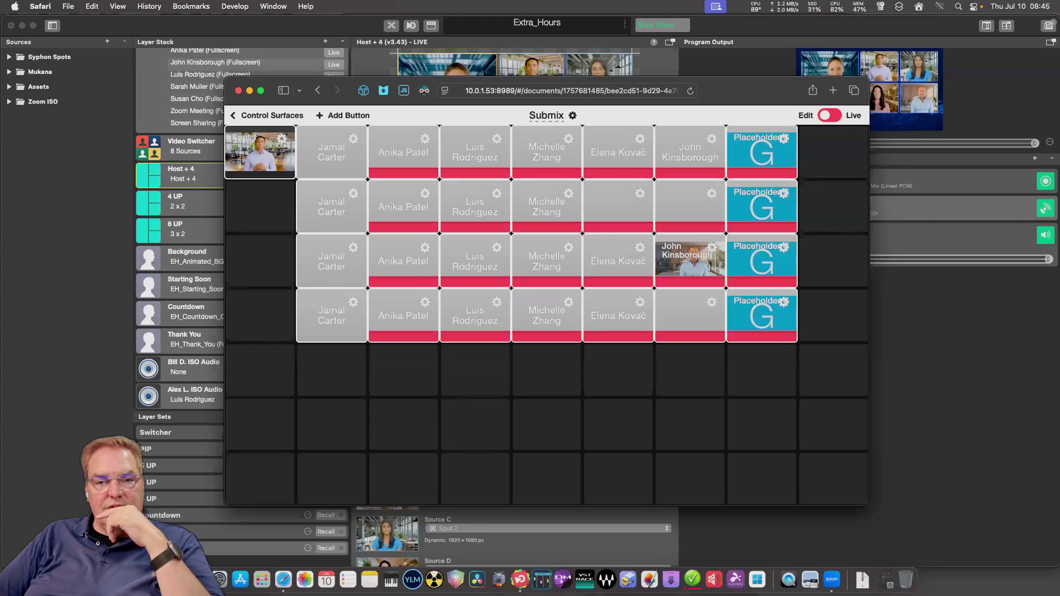
pyautogui.click(712, 247)
pyautogui.scroll(-2, 547, 310)
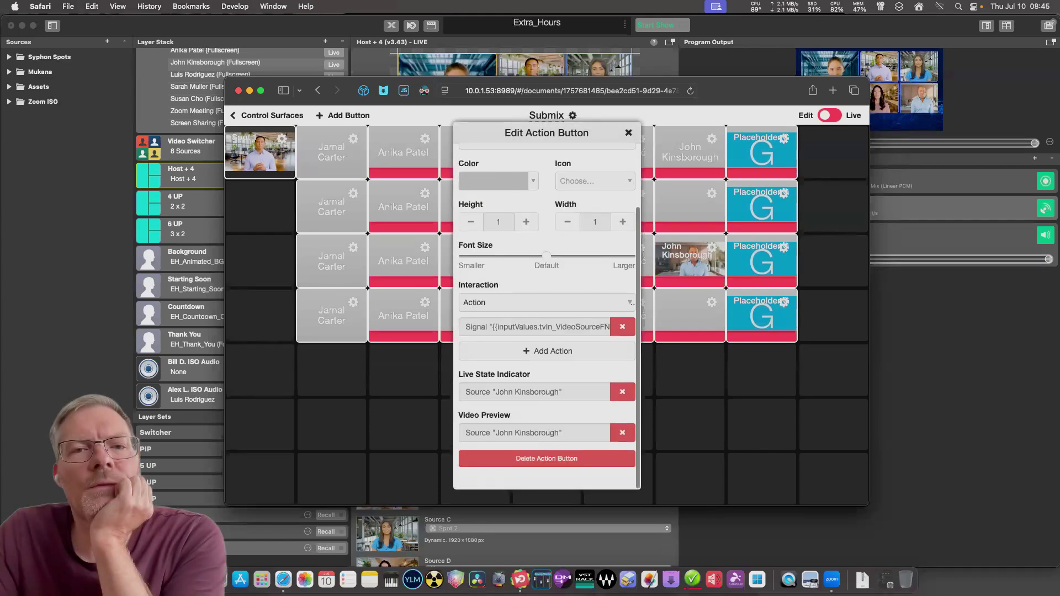
pyautogui.click(622, 449)
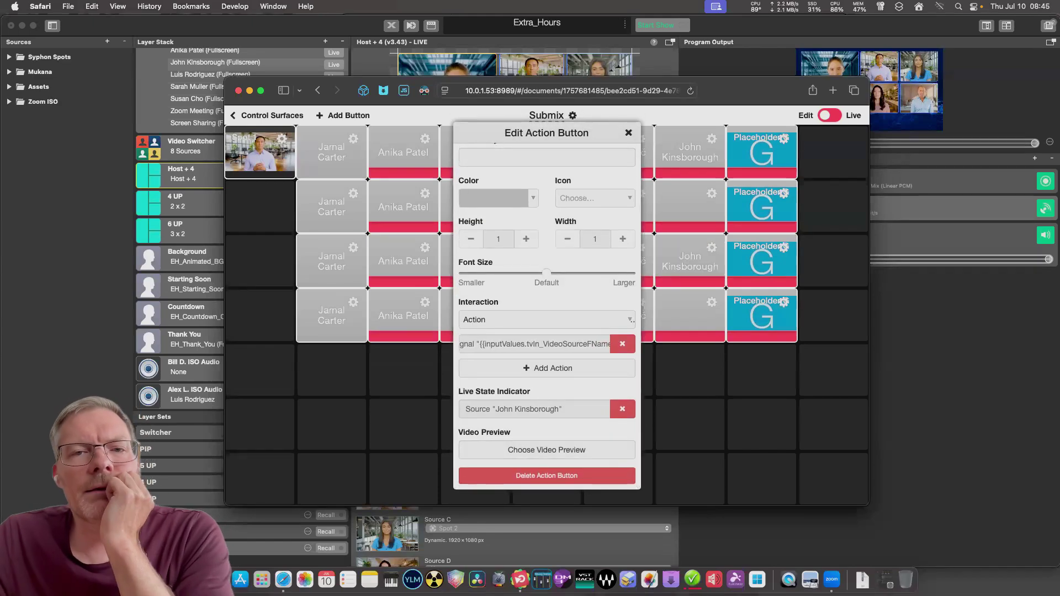
pyautogui.scroll(2, 546, 309)
pyautogui.press('Escape')
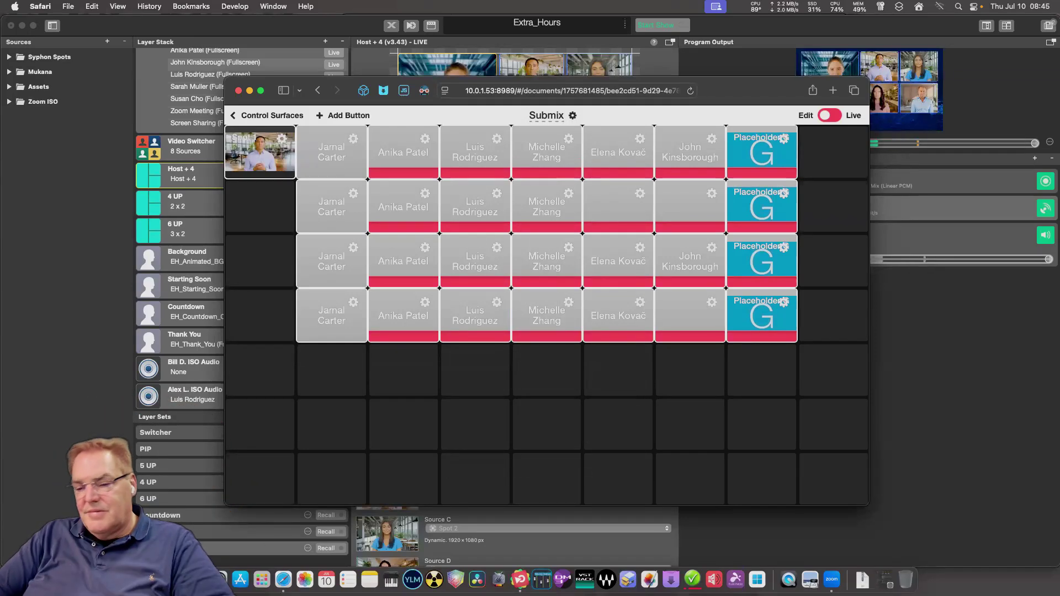
pyautogui.click(640, 194)
pyautogui.click(628, 130)
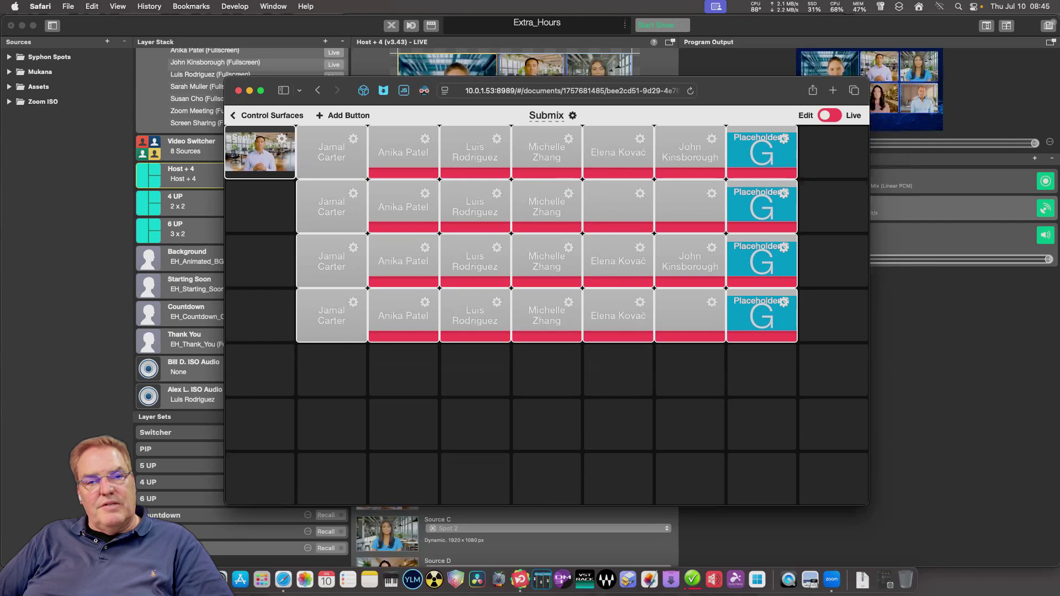
pyautogui.click(640, 194)
pyautogui.scroll(-3, 547, 310)
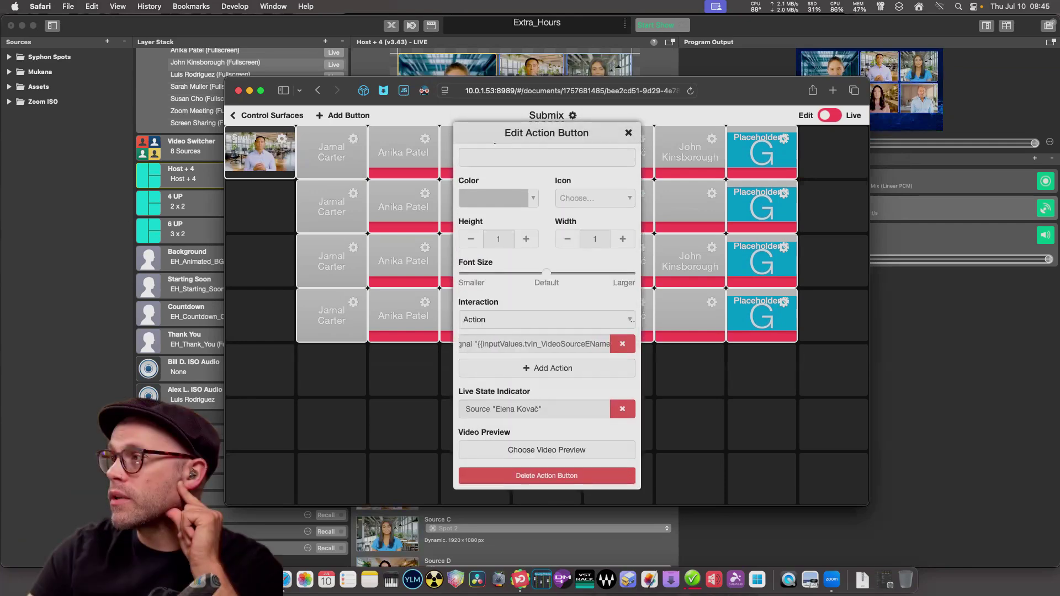
pyautogui.press('Escape')
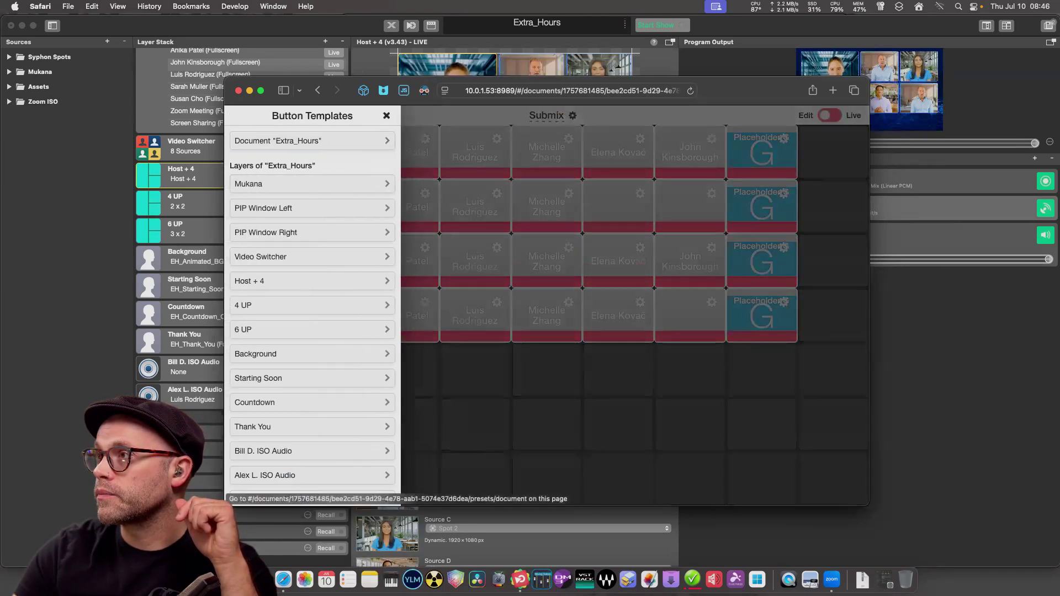
# Drop a new custom button into the first column, second row of the Submix grid.
pyautogui.scroll(-5, 312, 317)
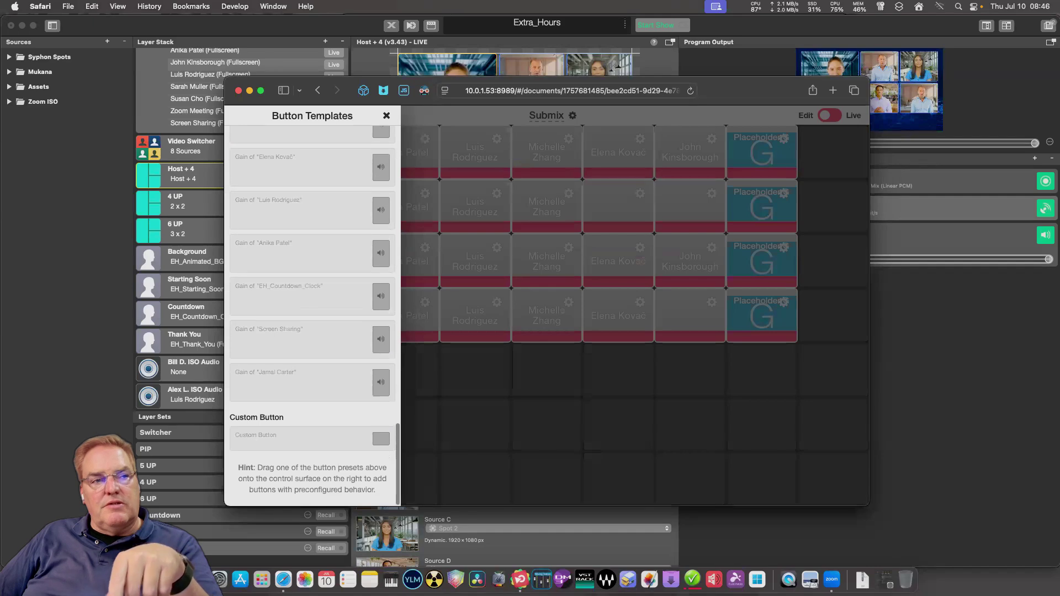
pyautogui.moveTo(362, 449); pyautogui.dragTo(273, 224)
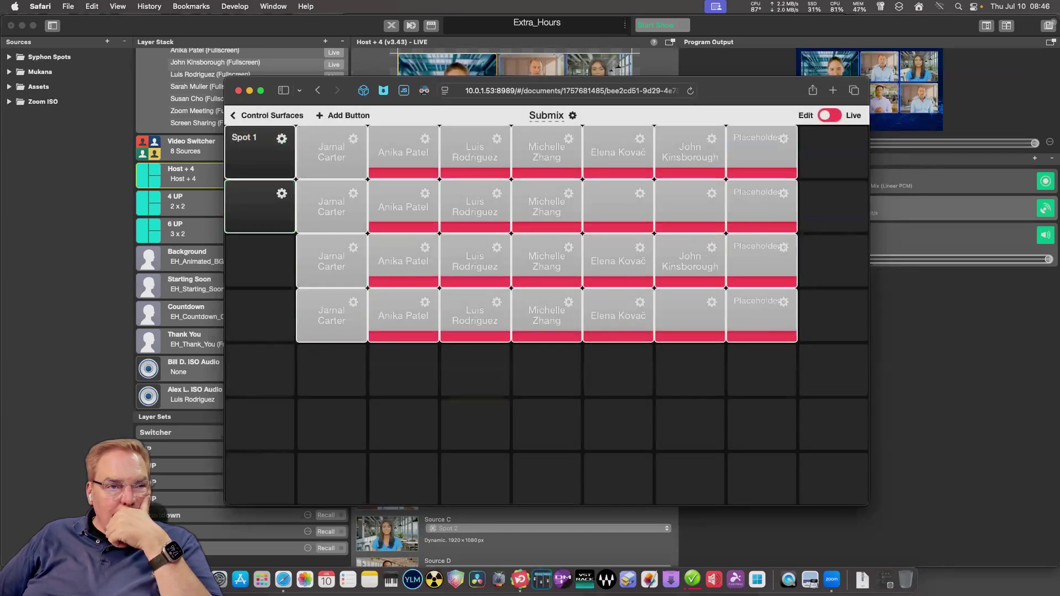
pyautogui.rightClick(271, 223)
pyautogui.press('Escape')
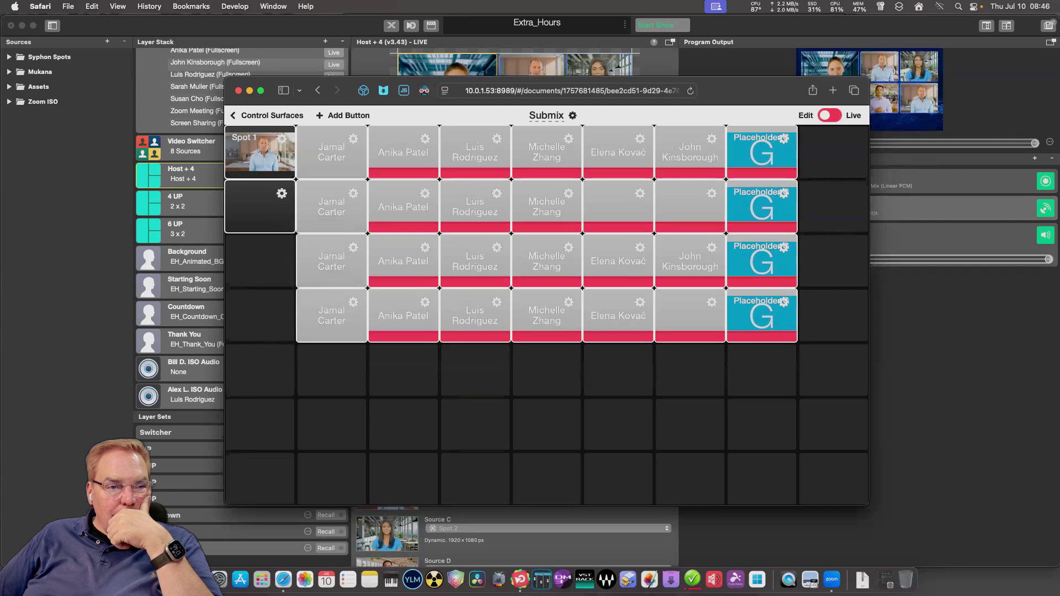
pyautogui.click(281, 193)
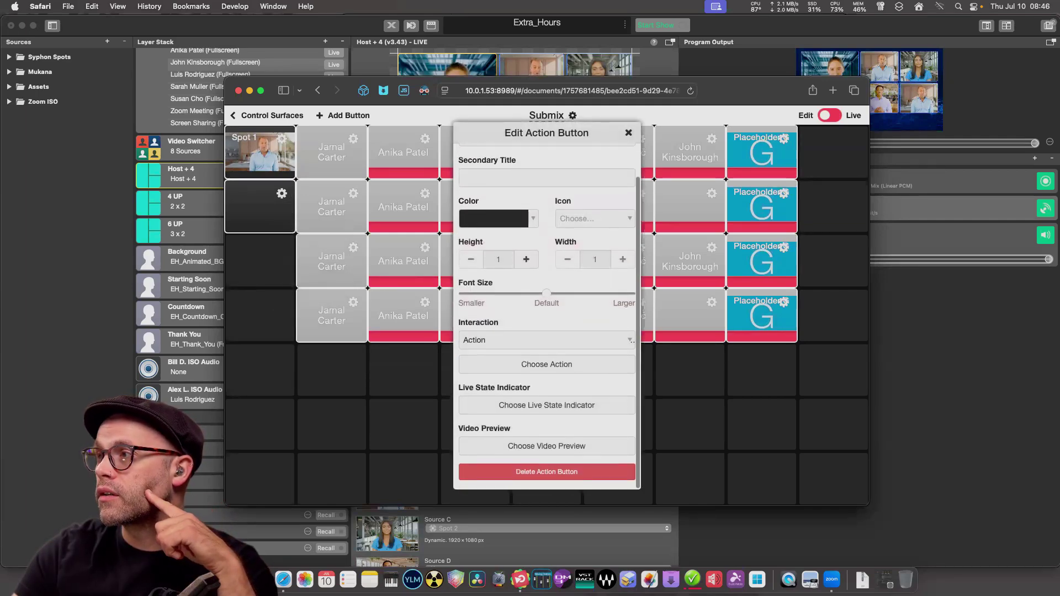
pyautogui.press('Escape')
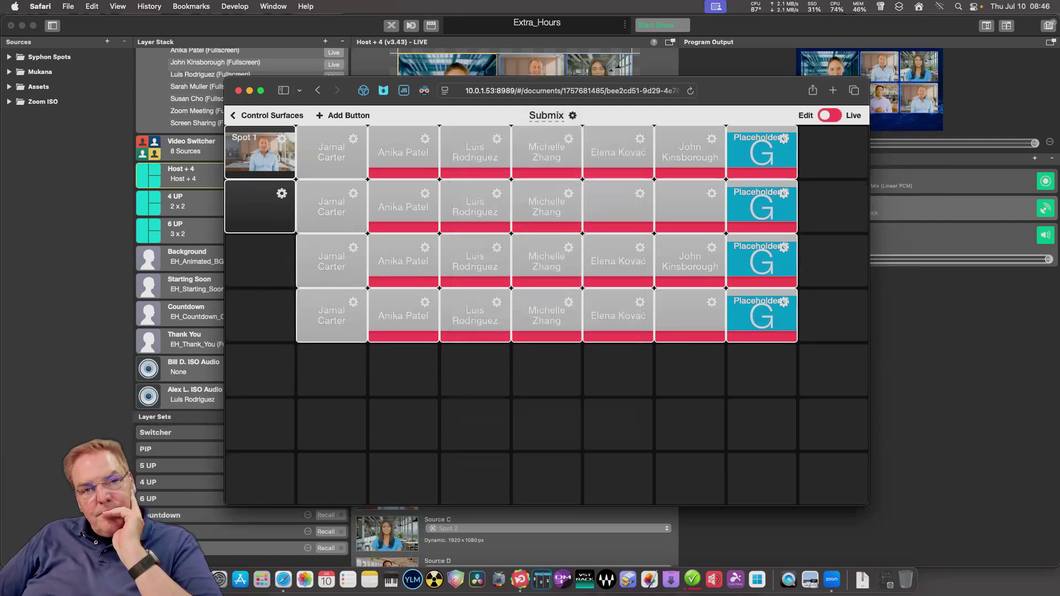
pyautogui.click(282, 194)
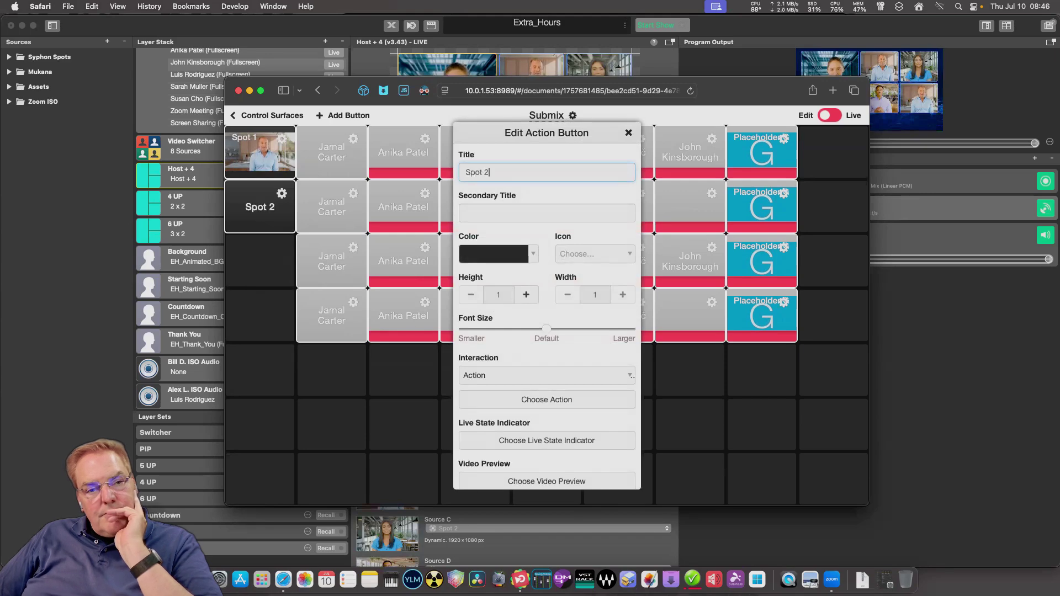
# Browse the preview sources without choosing one, then clear the button's Spot 2 title.
pyautogui.scroll(-2, 547, 331)
pyautogui.click(546, 440)
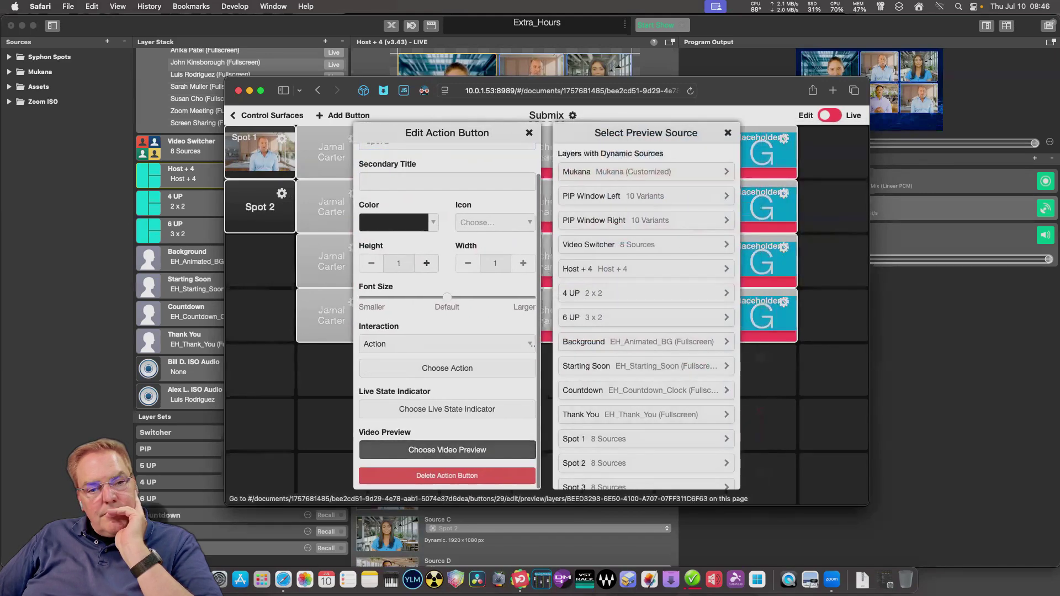
pyautogui.scroll(-15, 645, 314)
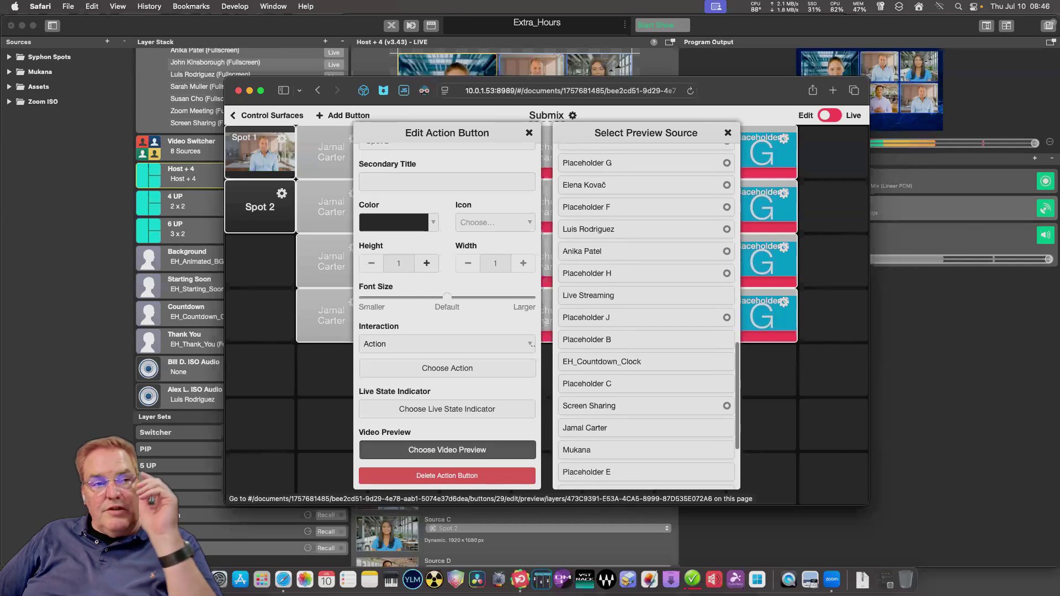
pyautogui.scroll(-5, 646, 314)
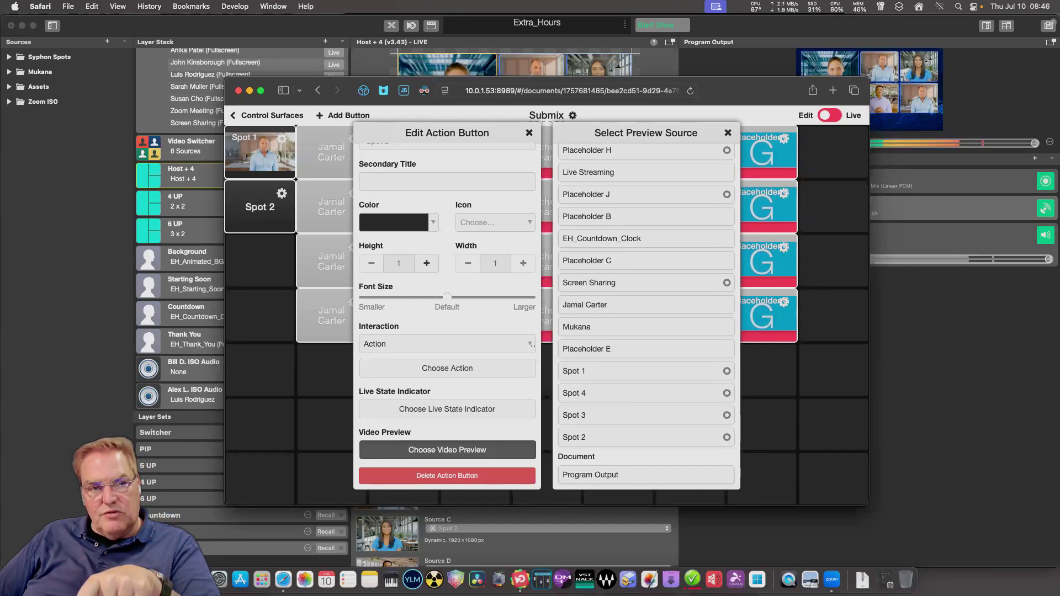
pyautogui.press('Escape')
pyautogui.scroll(3, 546, 309)
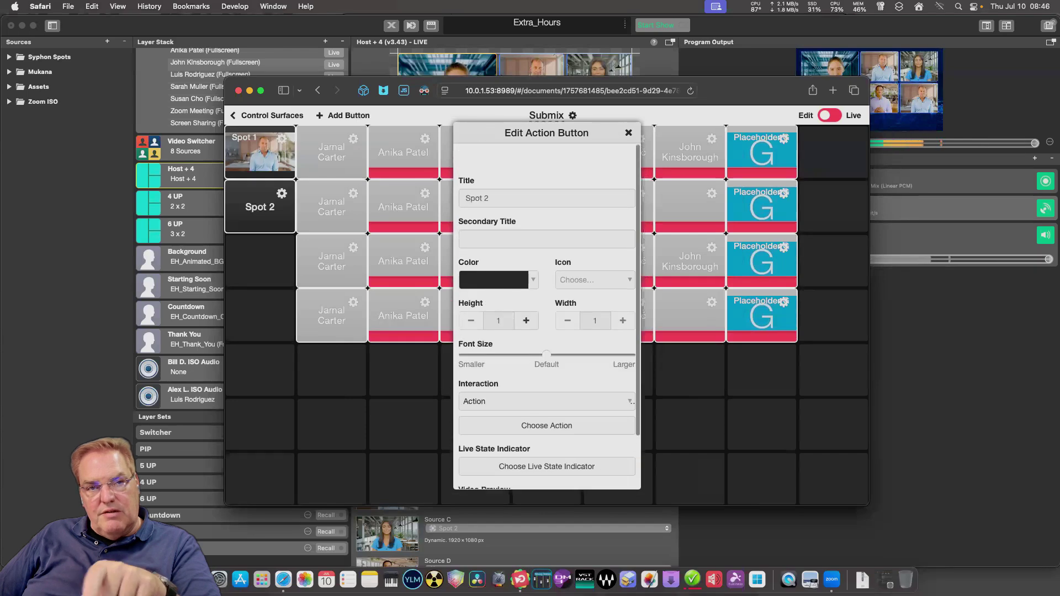
pyautogui.tripleClick(484, 172)
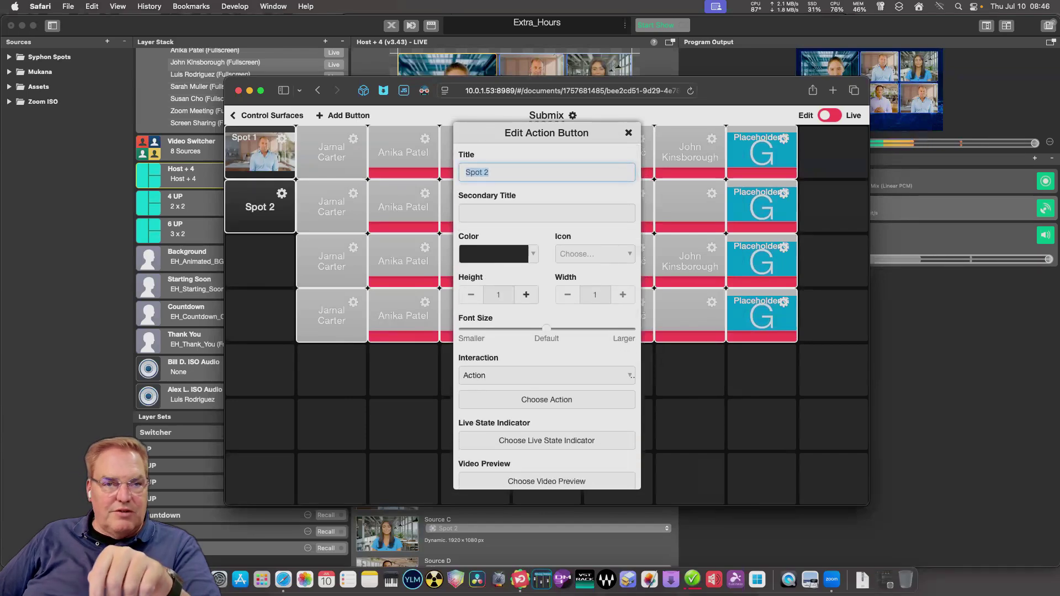
pyautogui.press('Return')
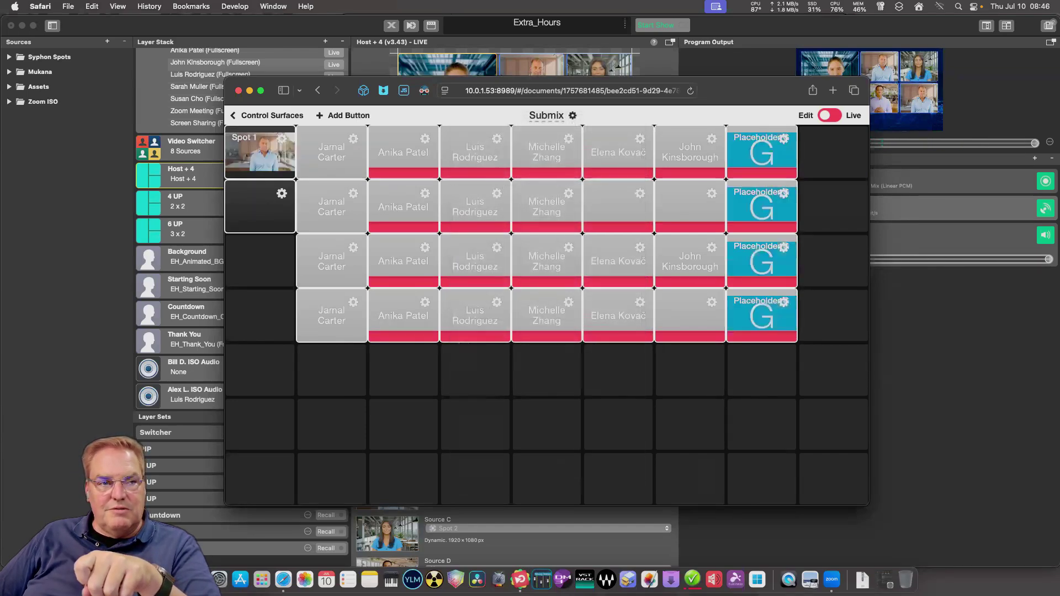
pyautogui.scroll(-3, 547, 309)
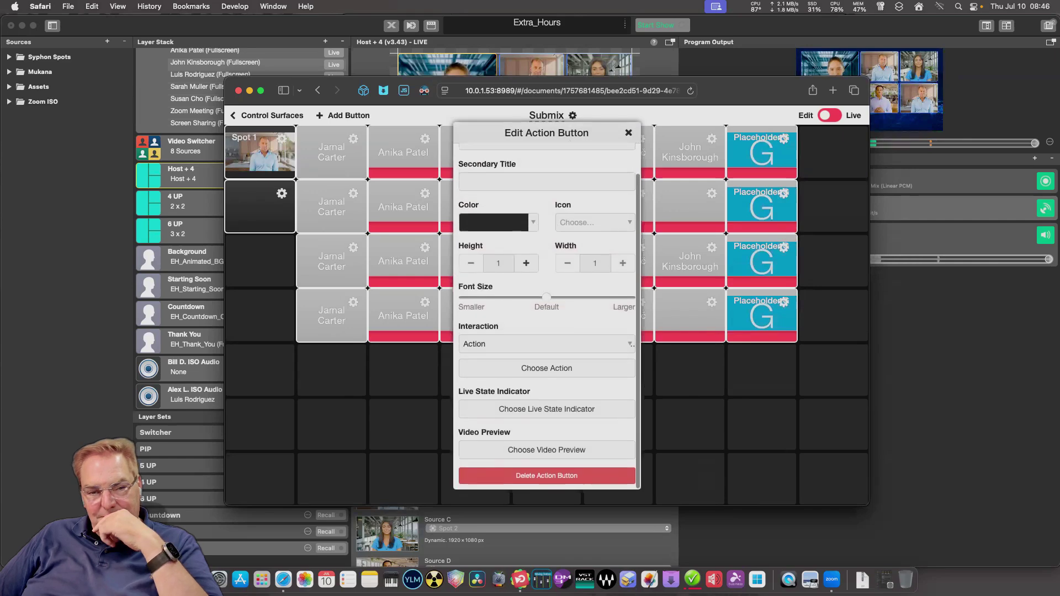
# Set the second first-column button's video preview to Spot 2 and title it 'Spot 2'.
pyautogui.click(547, 450)
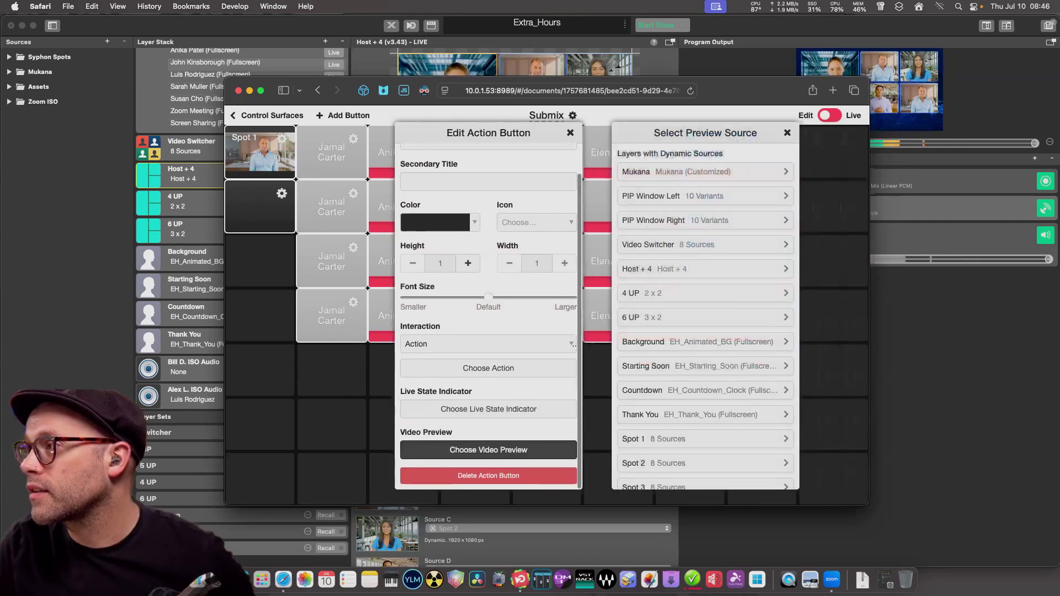
pyautogui.scroll(-10, 645, 315)
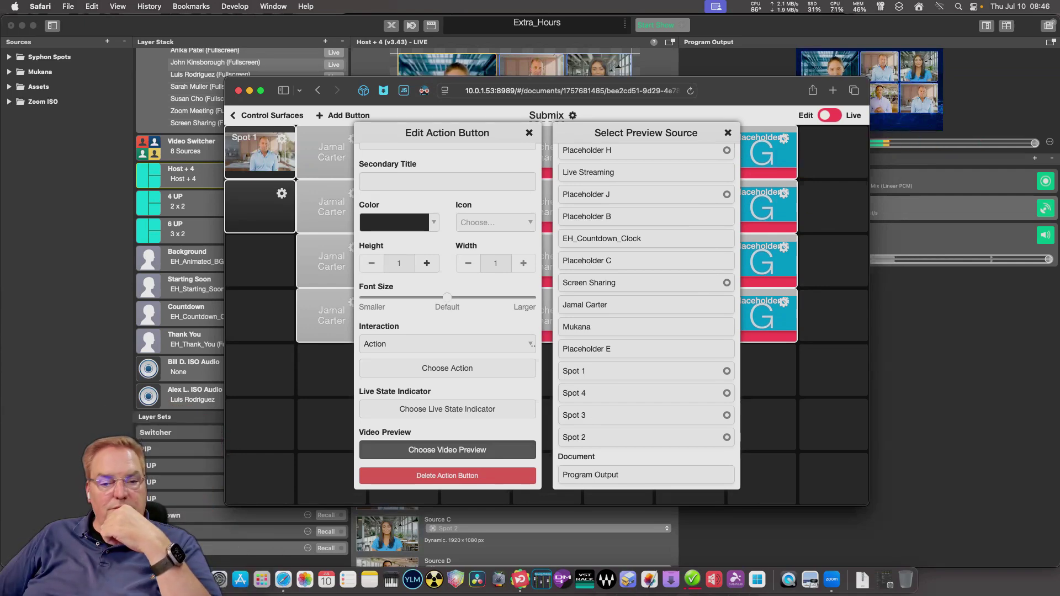
pyautogui.click(574, 436)
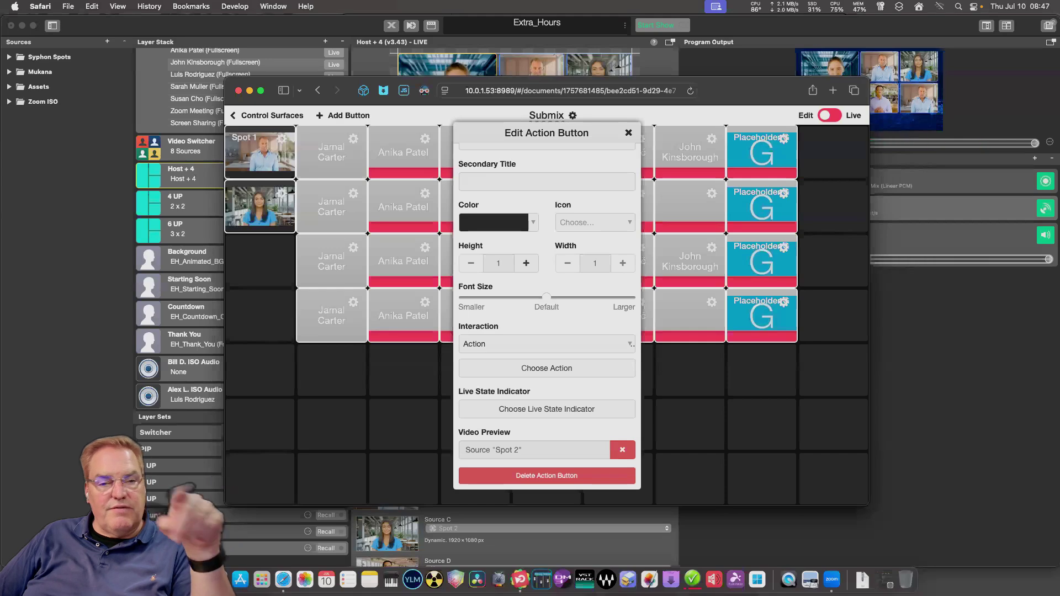
pyautogui.press('Escape')
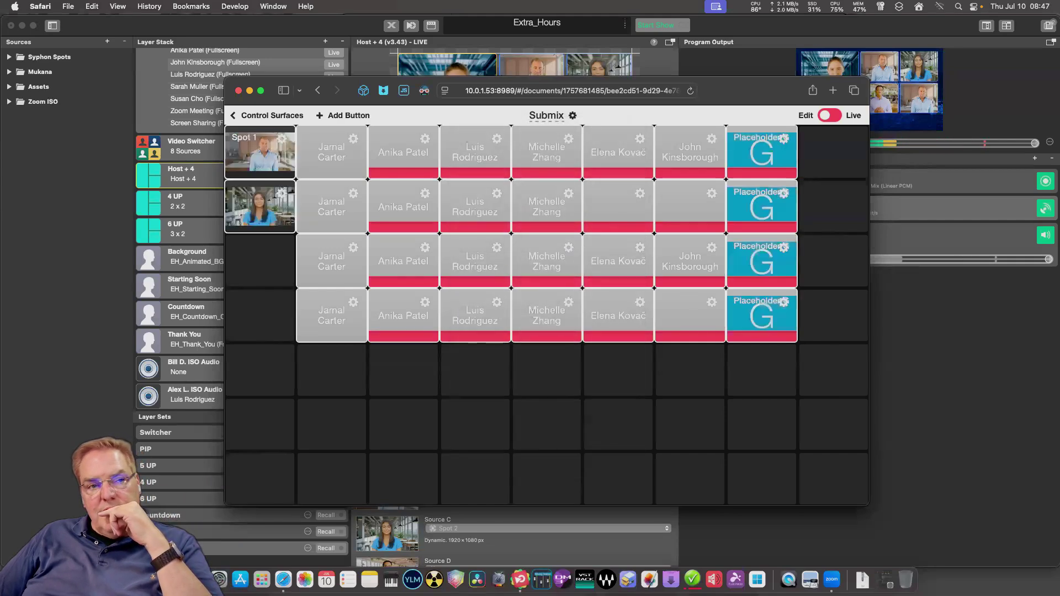
pyautogui.click(281, 193)
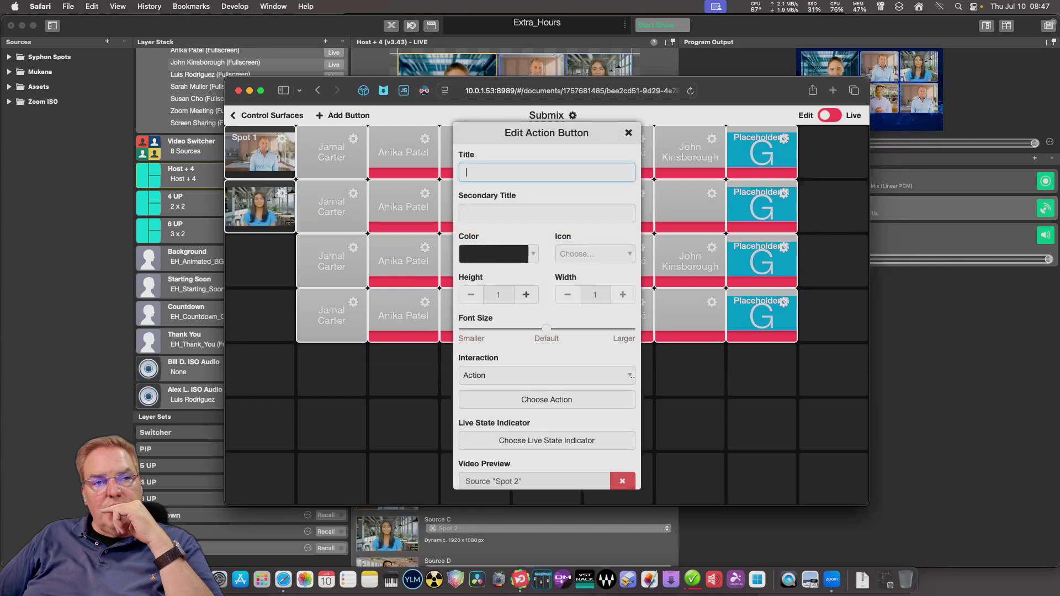
pyautogui.write('Spot ')
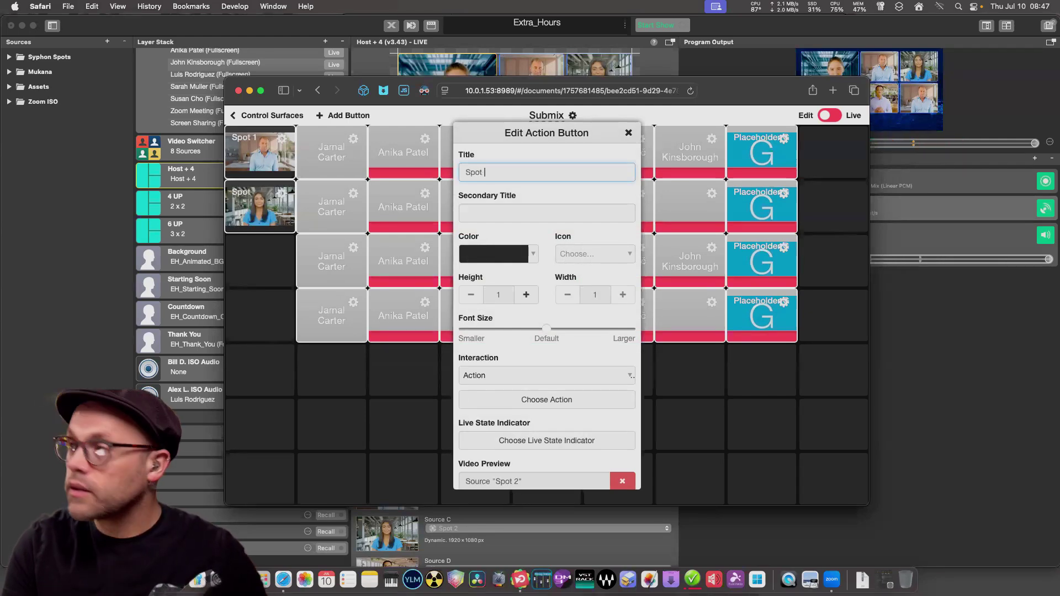
pyautogui.write('2')
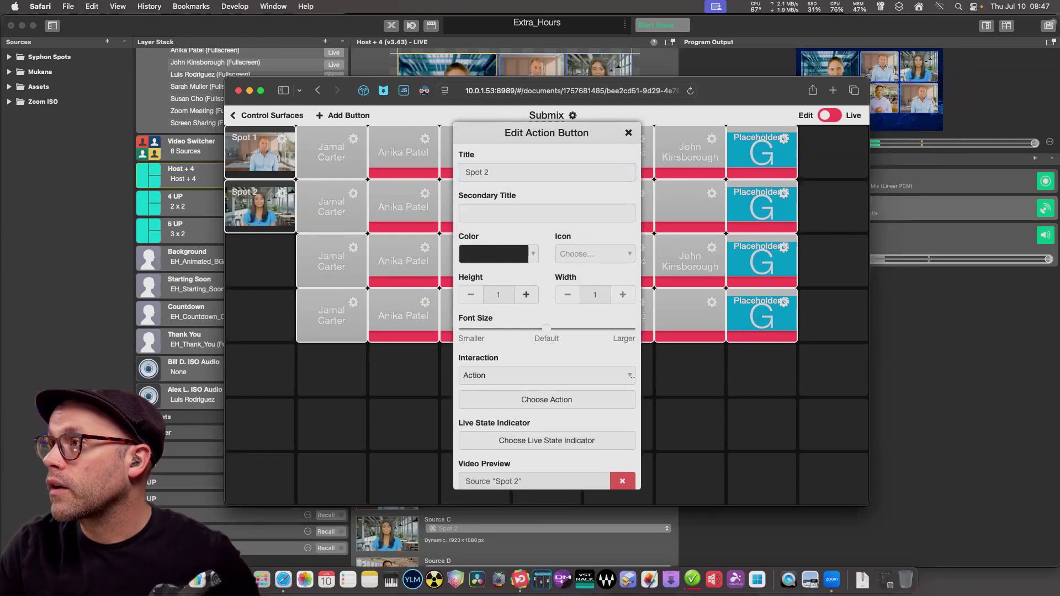
pyautogui.press('Escape')
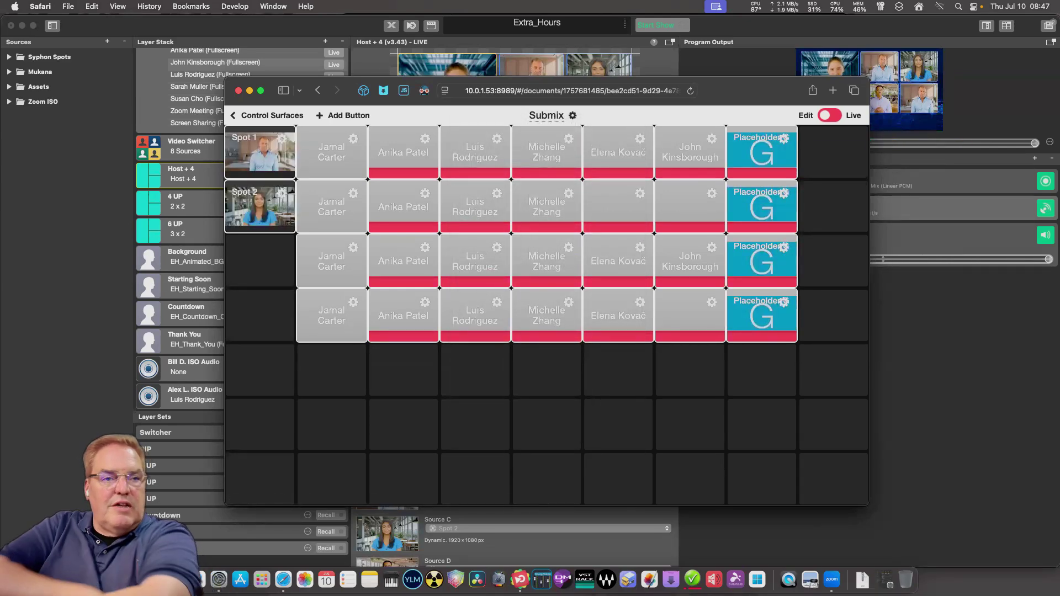
# Preview the surface in Live mode, return to Edit, and drag in a new Custom Button.
pyautogui.click(829, 114)
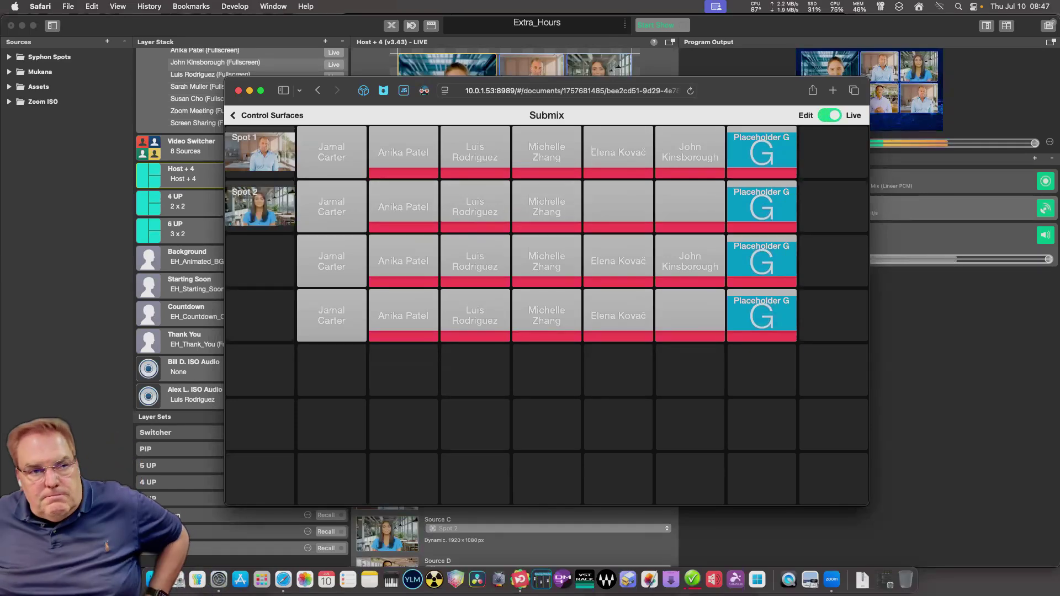
pyautogui.click(829, 116)
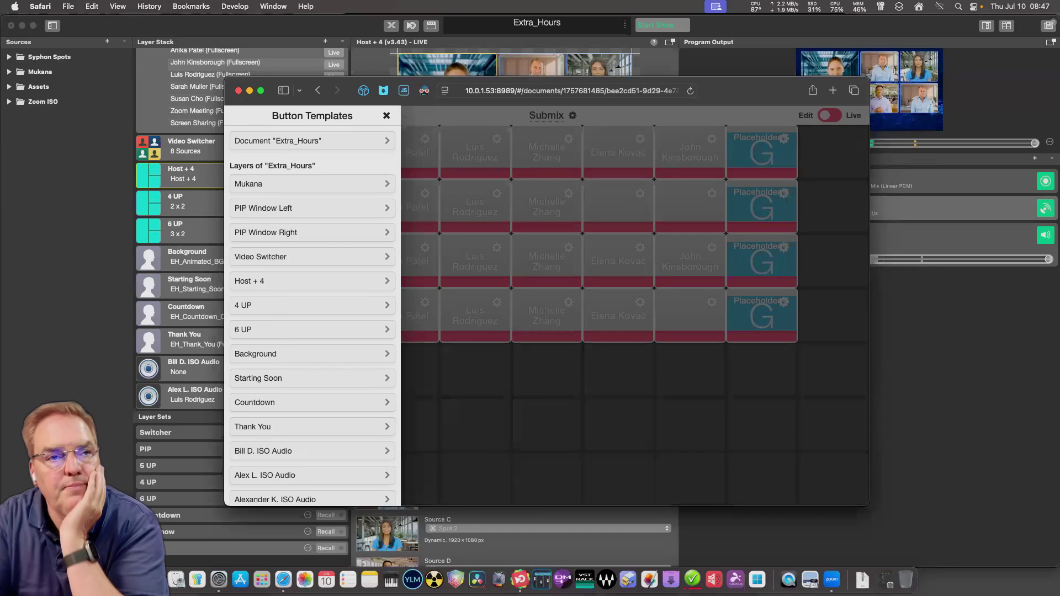
pyautogui.click(386, 115)
pyautogui.click(345, 115)
pyautogui.scroll(-15, 313, 282)
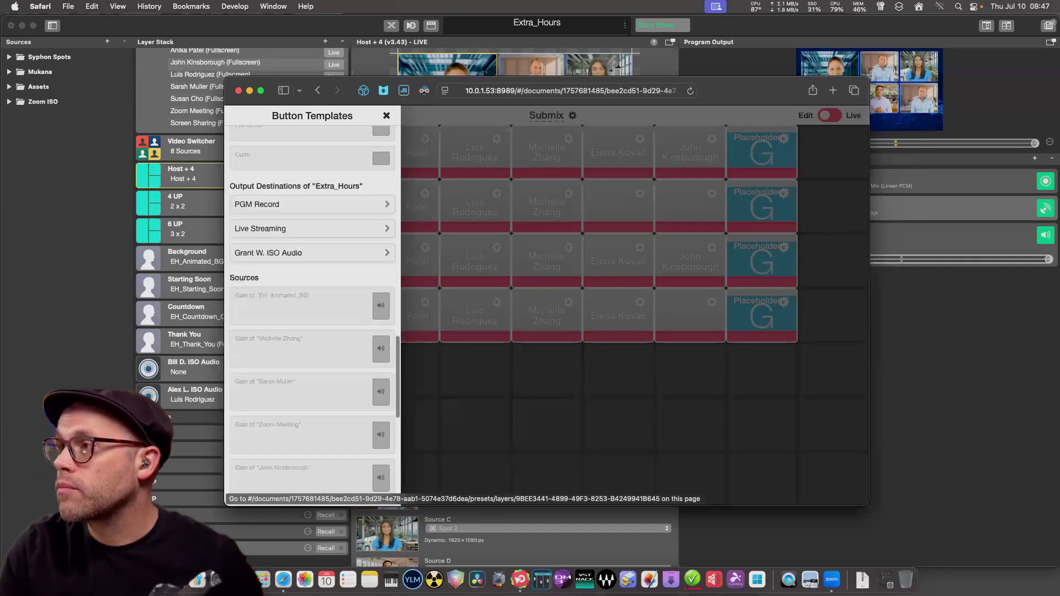
pyautogui.scroll(-10, 313, 309)
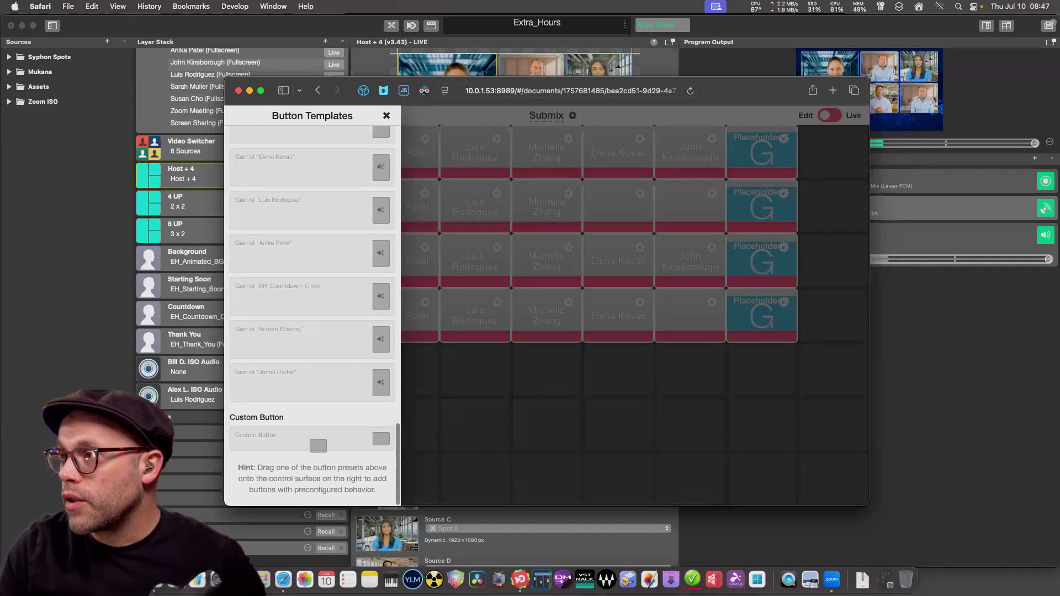
pyautogui.moveTo(318, 445); pyautogui.dragTo(259, 282)
# Place the new button at column 1, row 3 and set its video preview to Spot 3.
pyautogui.moveTo(441, 423); pyautogui.dragTo(259, 260)
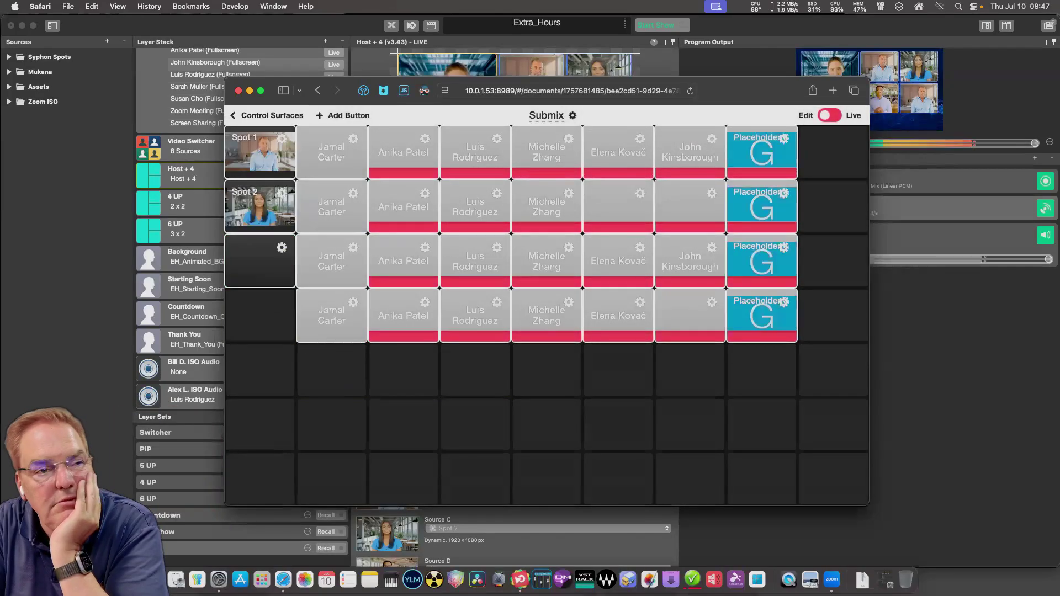
pyautogui.click(282, 248)
pyautogui.scroll(-2, 547, 408)
pyautogui.click(546, 449)
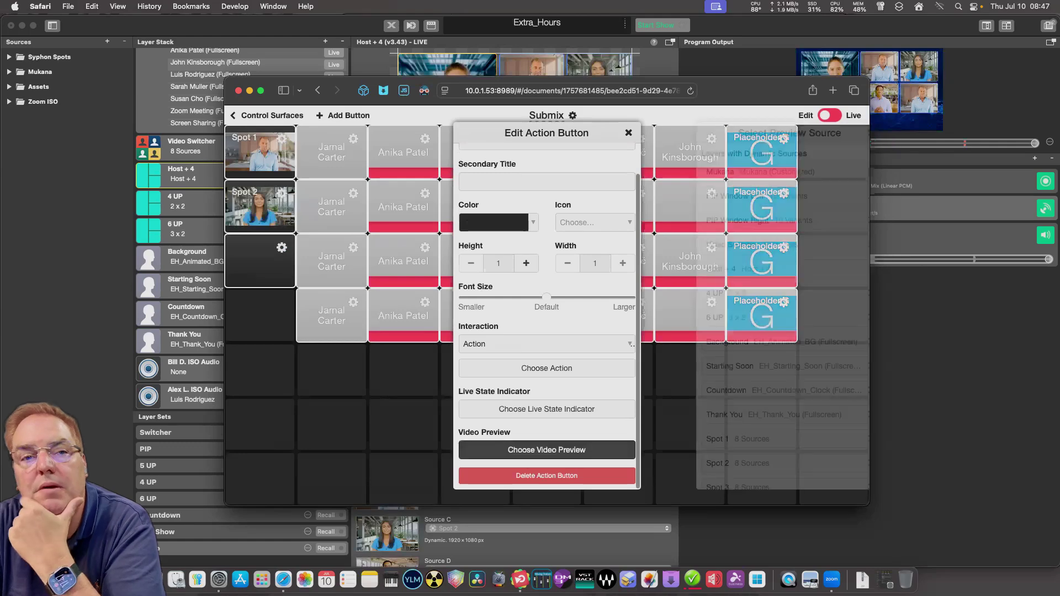
pyautogui.scroll(-10, 646, 309)
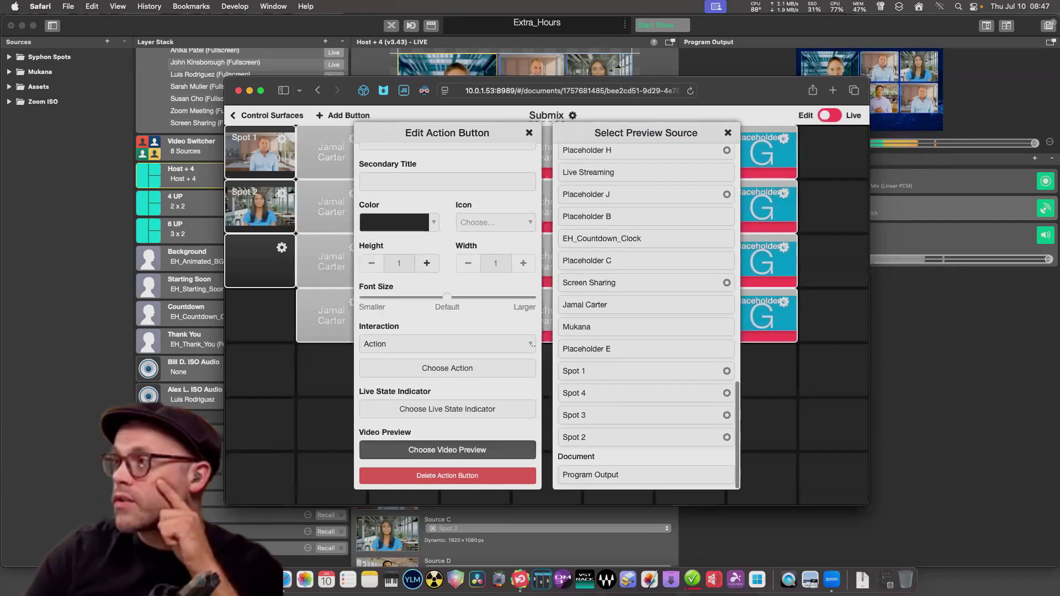
pyautogui.click(574, 413)
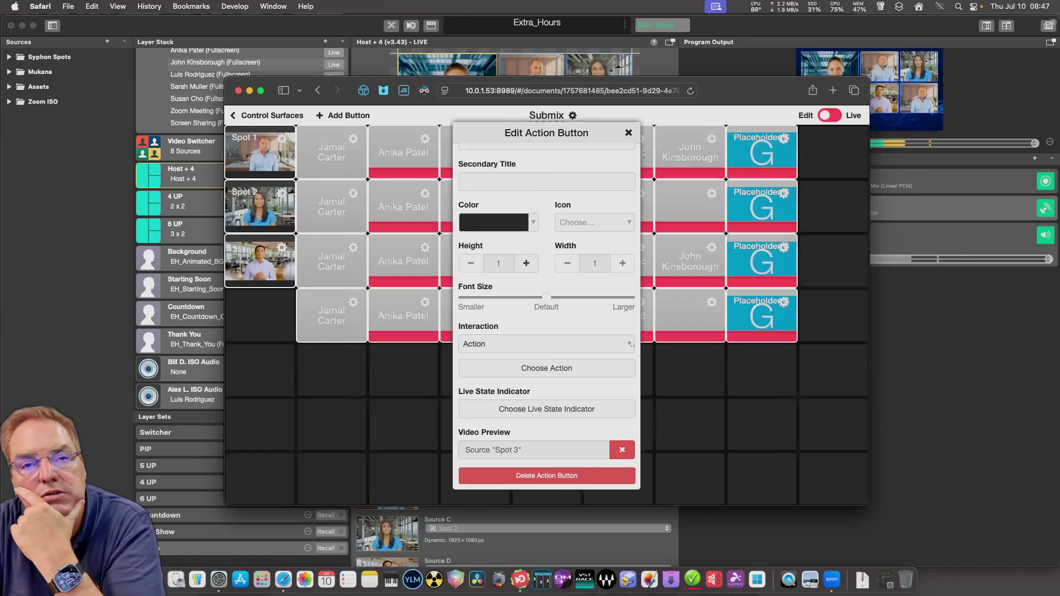
pyautogui.click(628, 133)
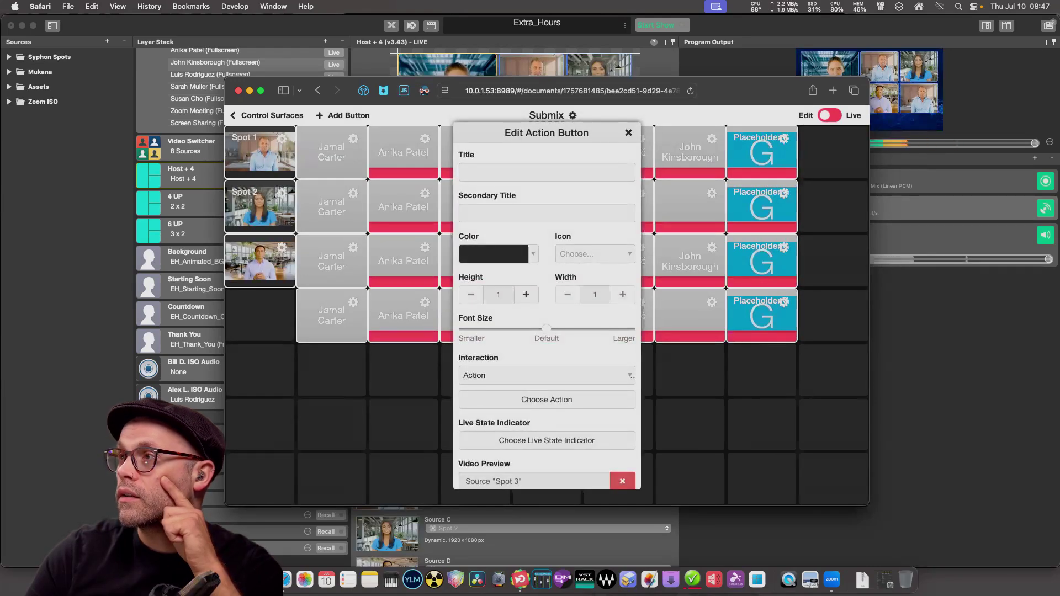
pyautogui.click(547, 172)
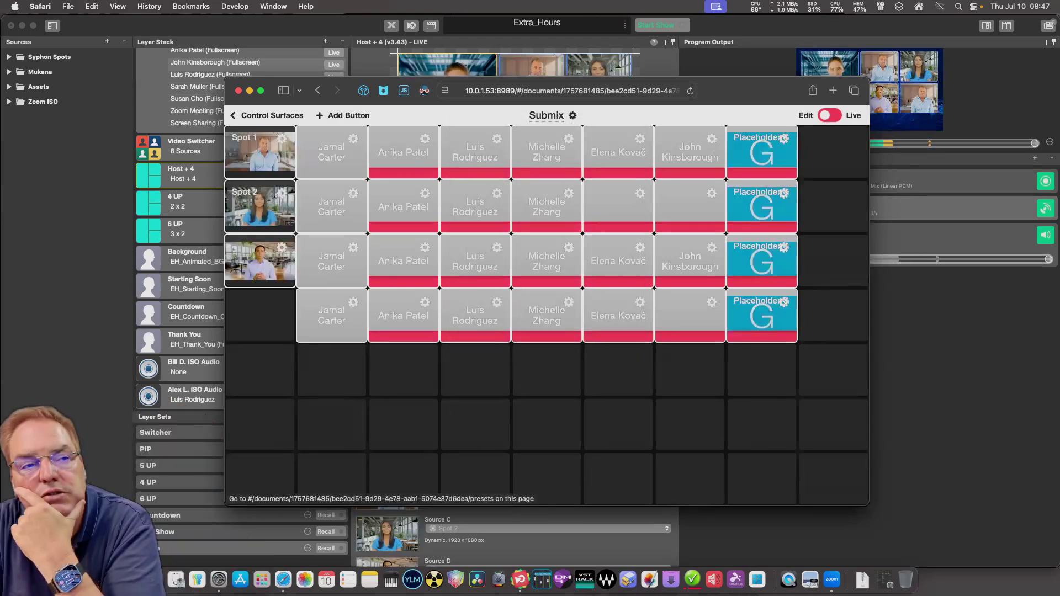
pyautogui.click(342, 116)
# Add a custom button at column 1, row 4 with Spot 4 as its video preview.
pyautogui.scroll(-15, 312, 303)
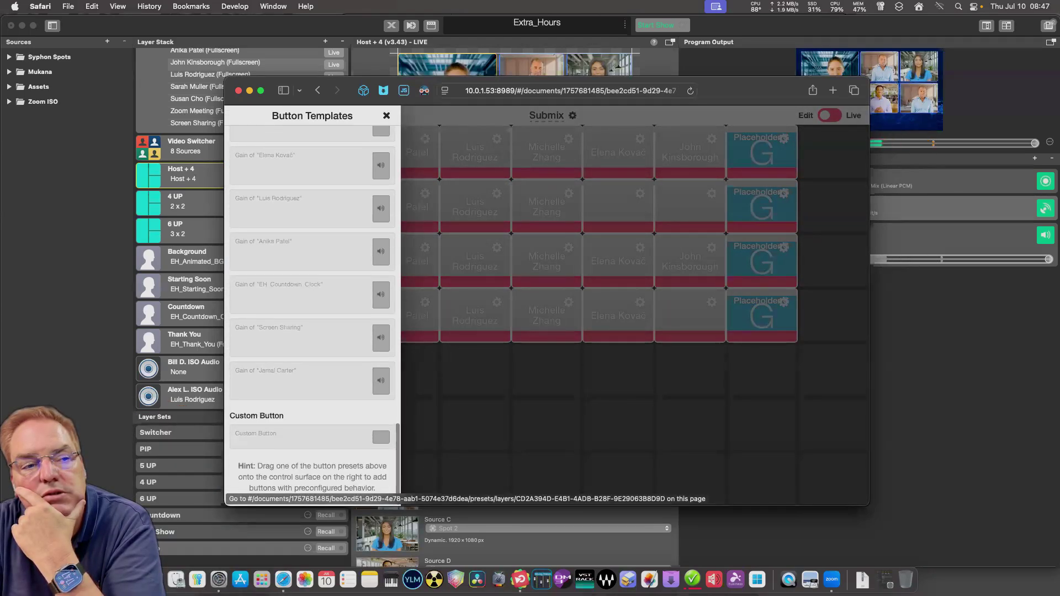
pyautogui.moveTo(315, 445); pyautogui.dragTo(269, 329)
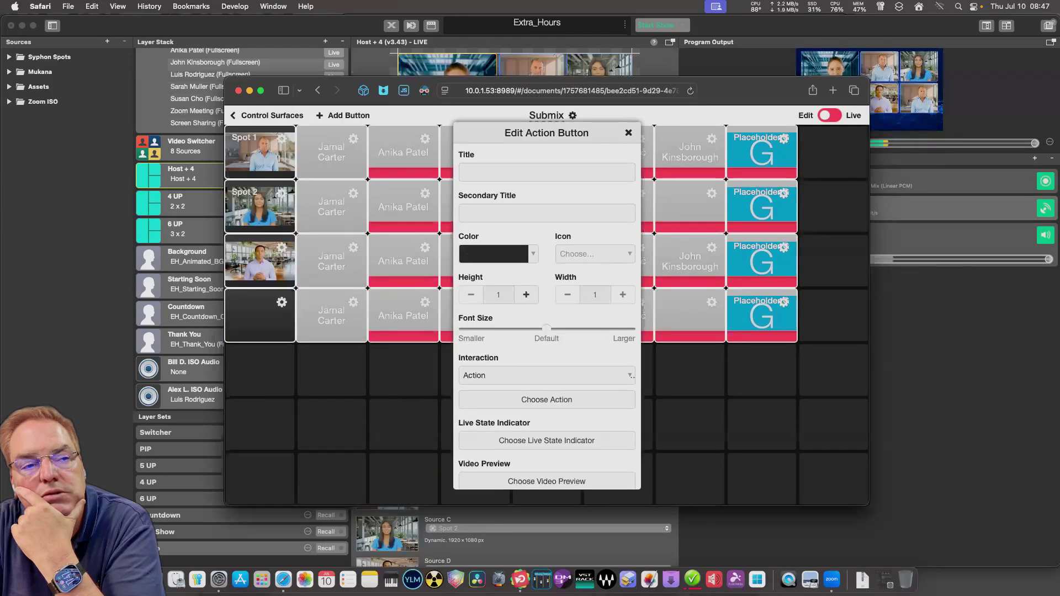
pyautogui.scroll(-2, 546, 331)
pyautogui.click(546, 449)
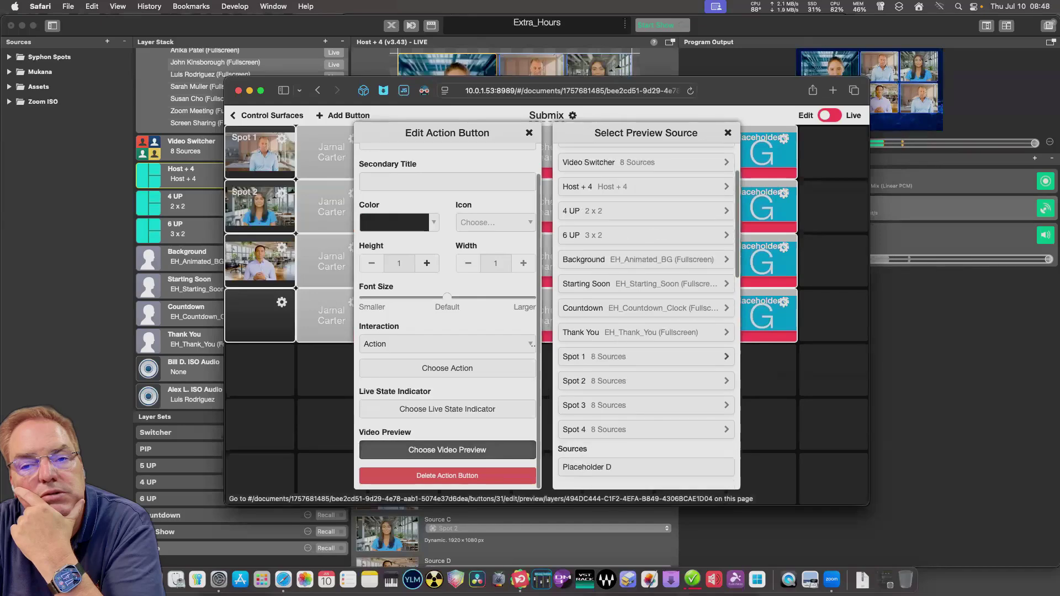
pyautogui.scroll(-10, 646, 331)
pyautogui.click(640, 436)
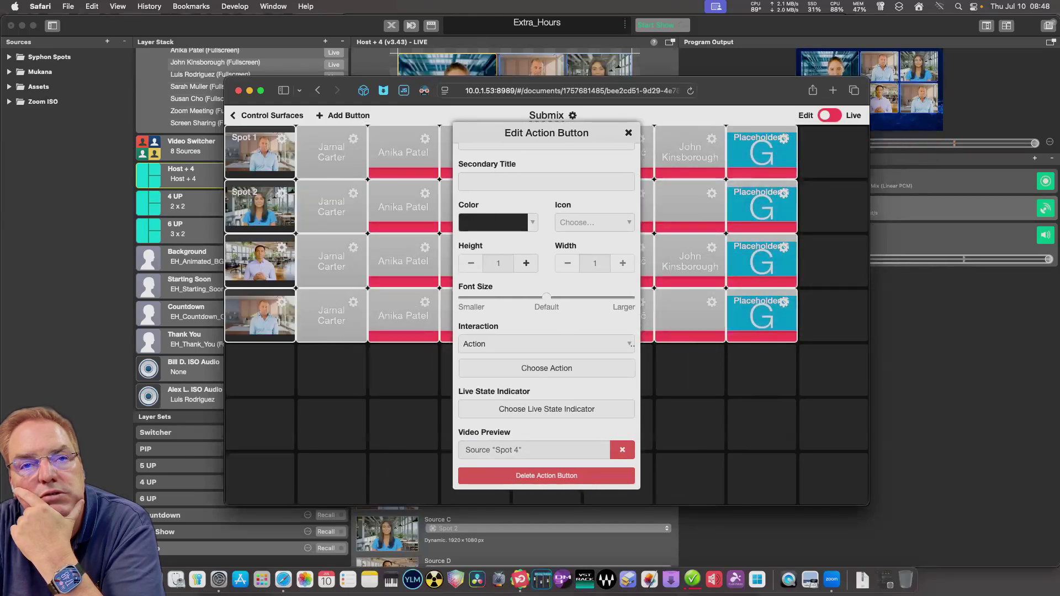
pyautogui.press('Escape')
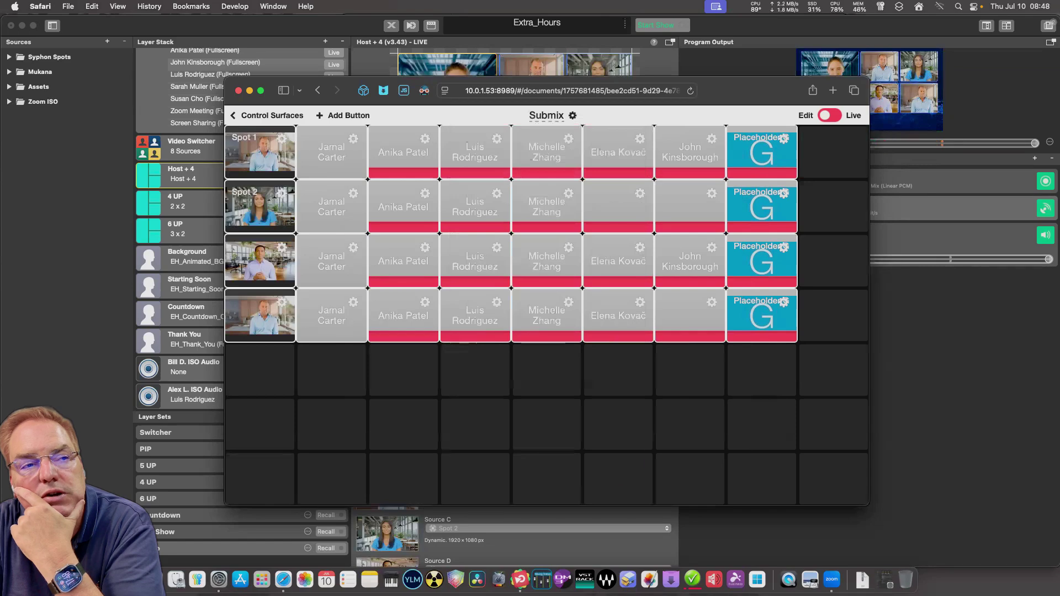
# Title the third button 'Spot 3' and switch the Submix surface to Live mode.
pyautogui.click(282, 302)
pyautogui.click(547, 173)
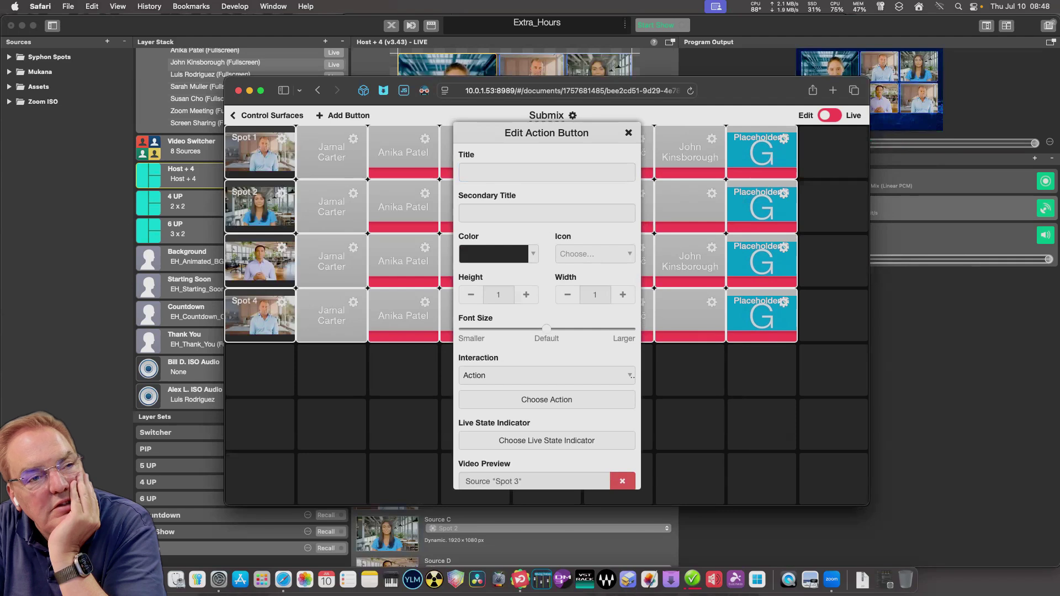
pyautogui.click(547, 172)
pyautogui.write('Spot 3')
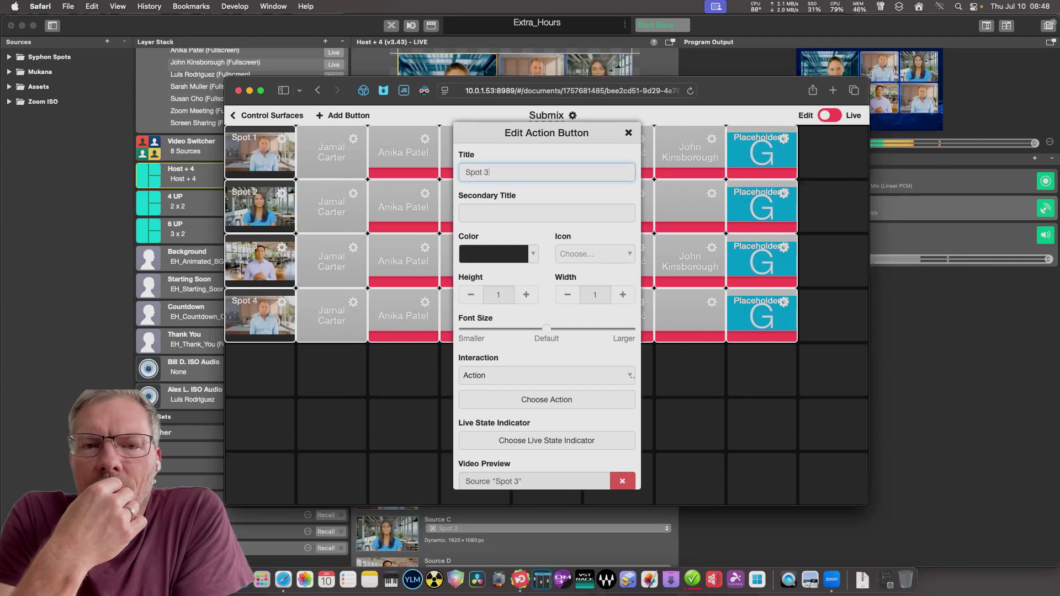
pyautogui.press('Return')
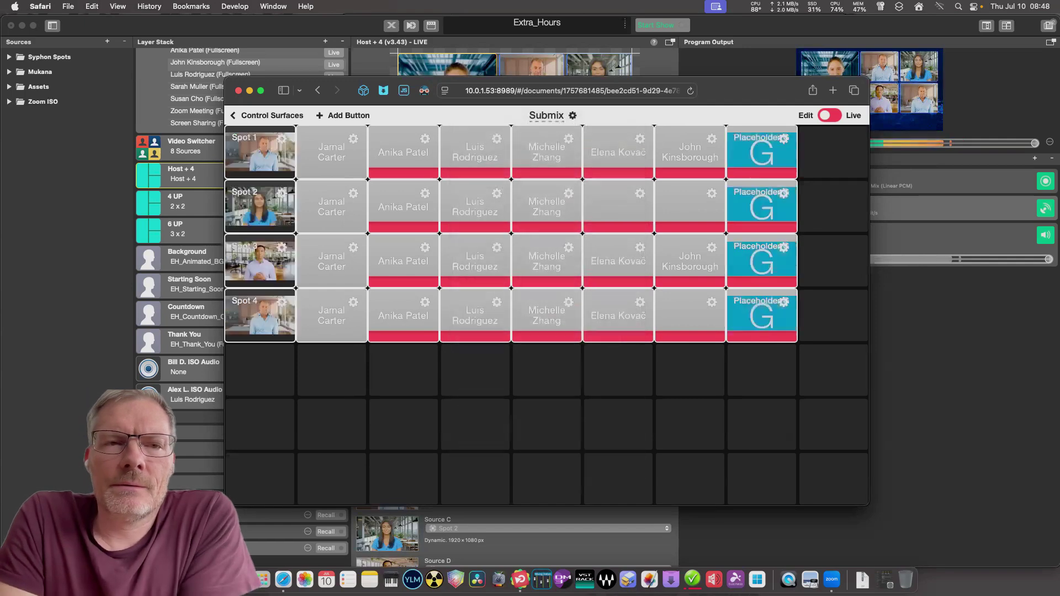
pyautogui.click(830, 115)
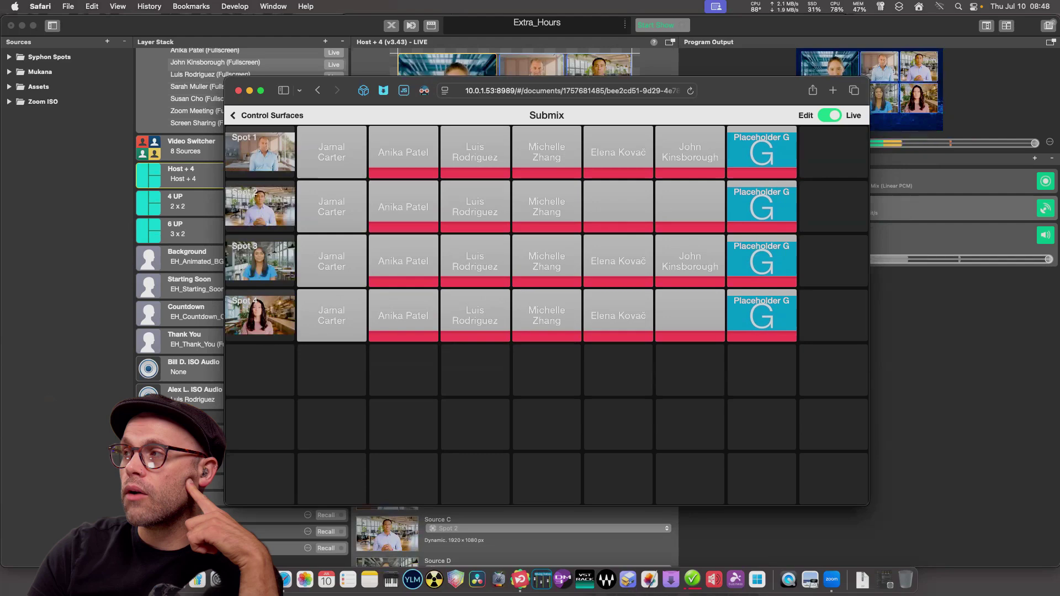
# Resize the Submix surface window and move it aside to reveal the panels behind.
pyautogui.moveTo(224, 76); pyautogui.dragTo(35, 20)
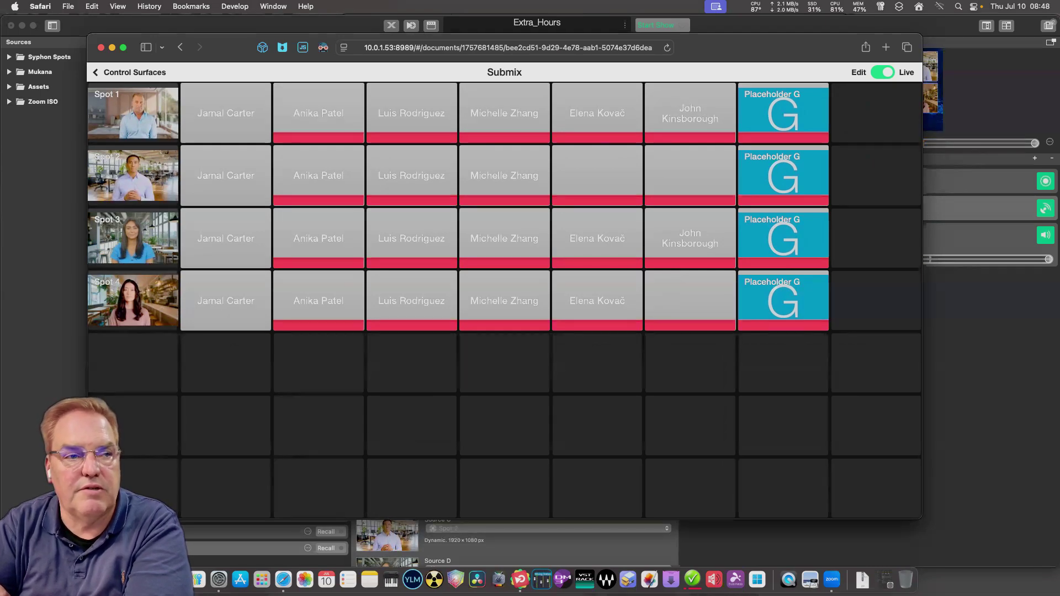
pyautogui.hotkey('ctrl', 'alt', 'Down')
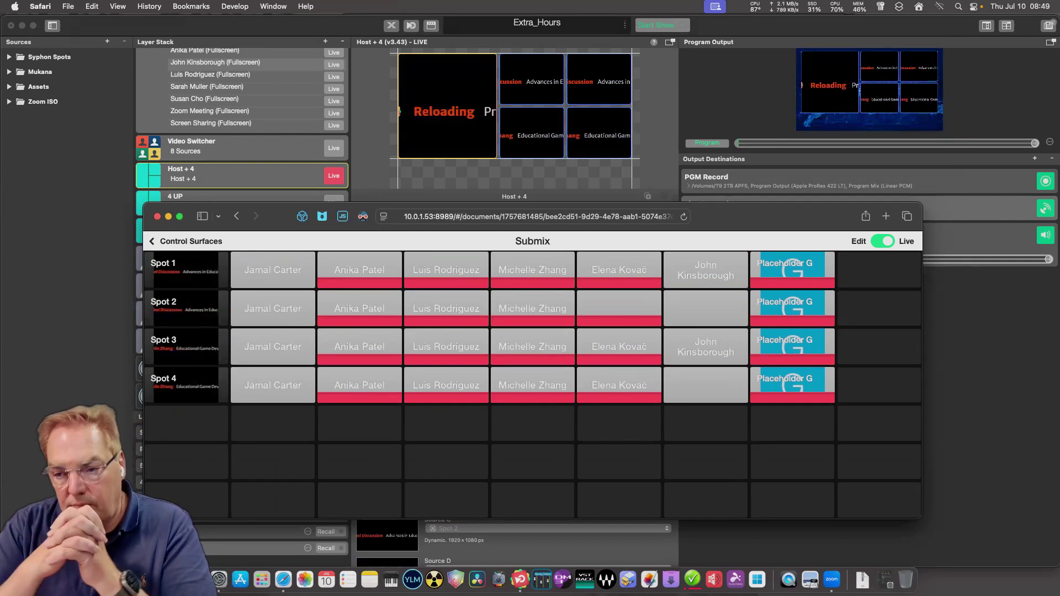
pyautogui.moveTo(271, 216); pyautogui.dragTo(294, 207)
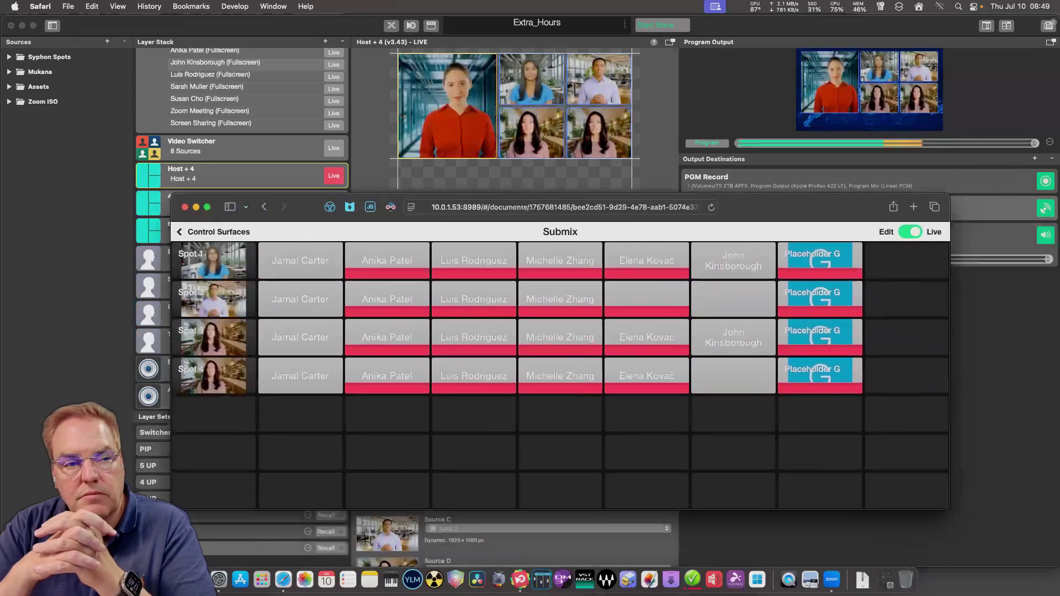
# Switch back to mimoLive and select the 4 UP layer, keeping the Submix surface visible.
pyautogui.press('super+h')
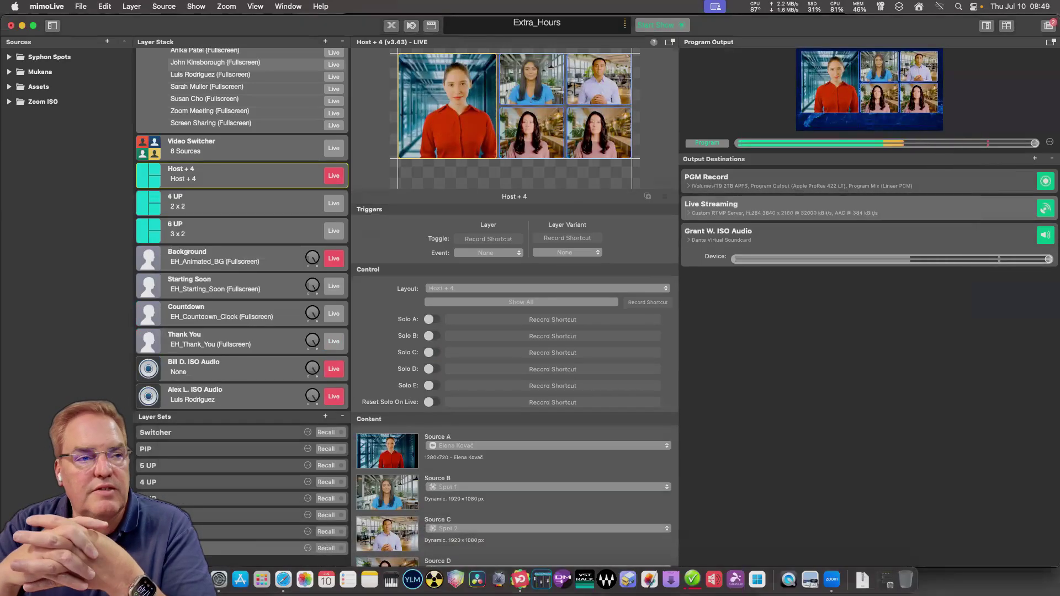
pyautogui.scroll(5, 243, 230)
pyautogui.scroll(-10, 242, 229)
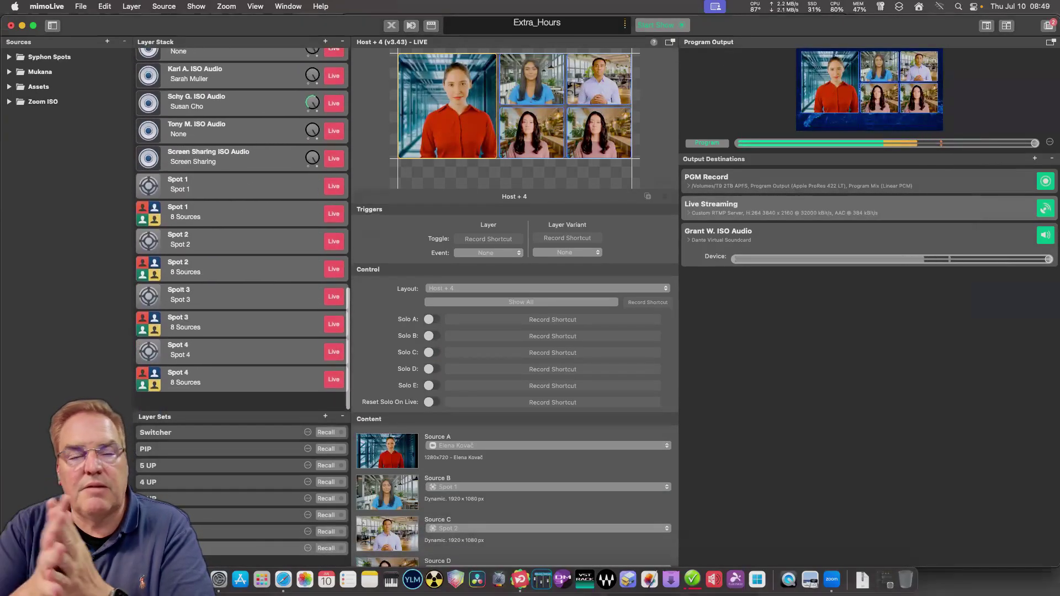
pyautogui.scroll(10, 242, 230)
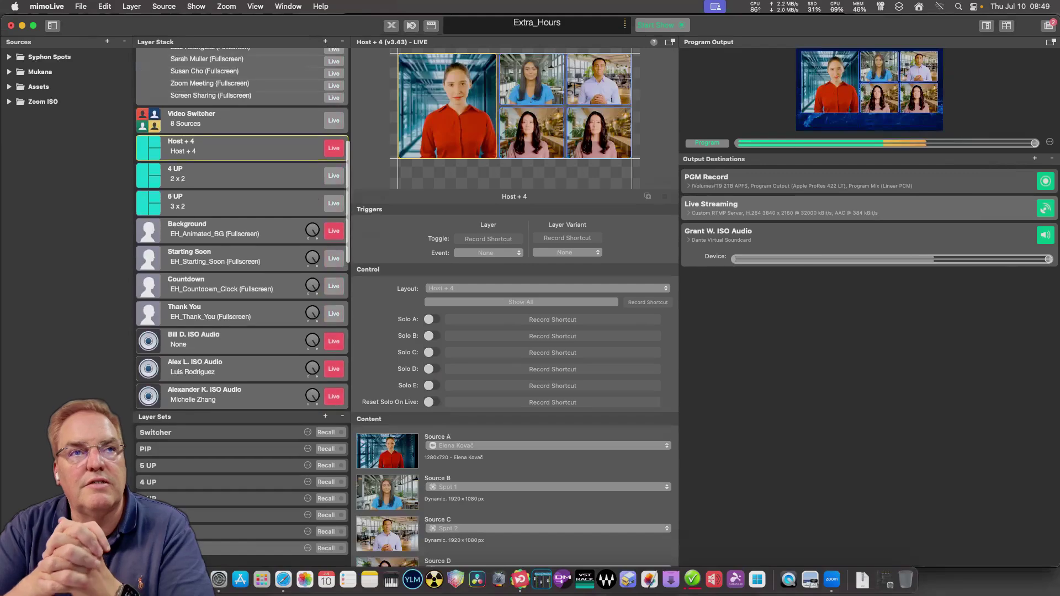
pyautogui.press('Down')
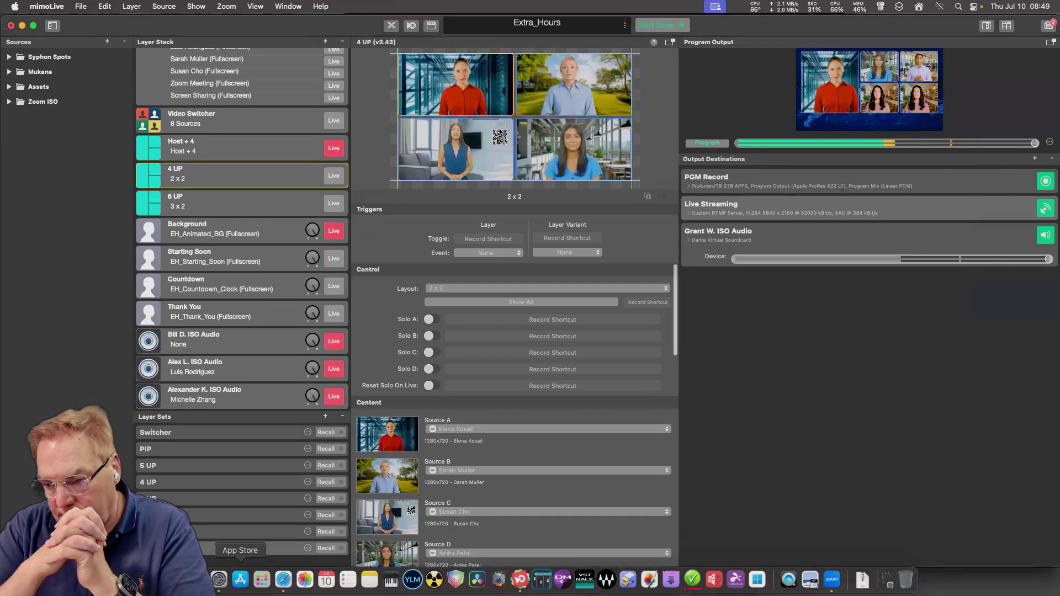
pyautogui.click(283, 579)
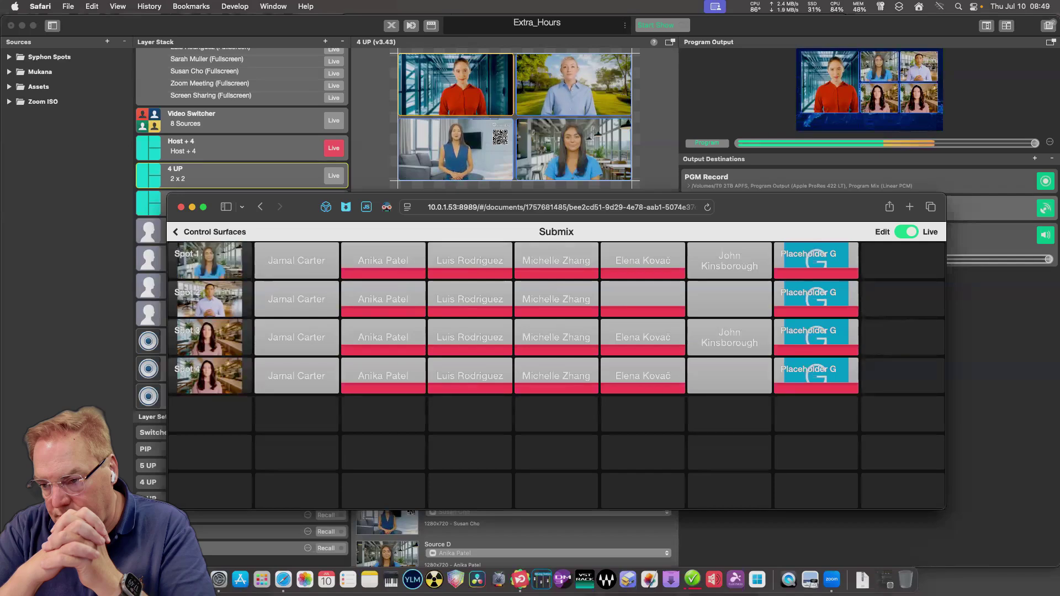
pyautogui.press('super+Tab')
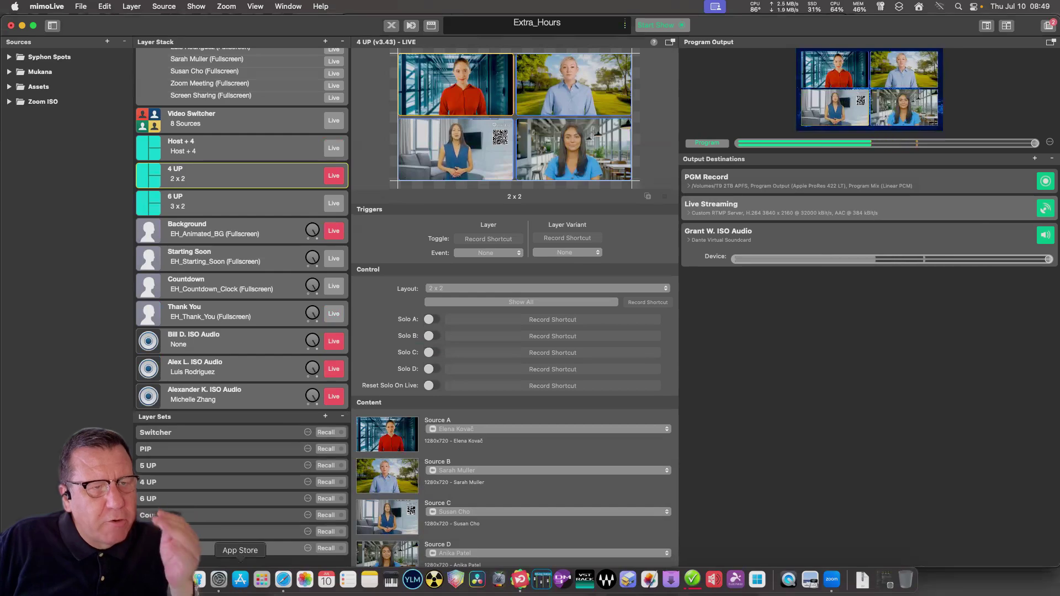
pyautogui.click(284, 578)
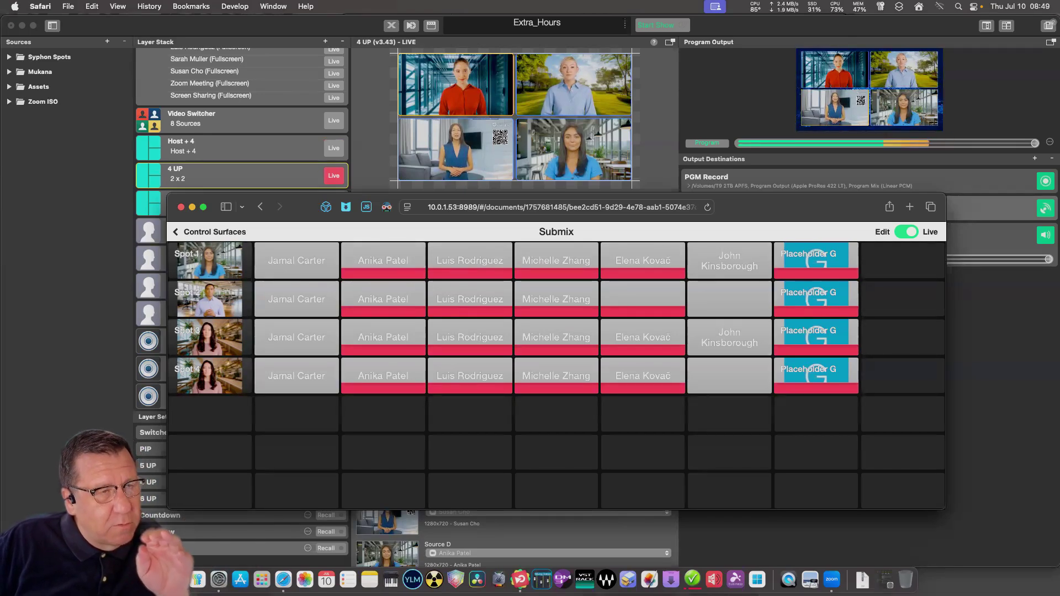
# Move the Submix window aside, select Host + 4, then select the 4 UP layer.
pyautogui.moveTo(800, 207); pyautogui.dragTo(847, 374)
pyautogui.click(232, 147)
pyautogui.click(232, 146)
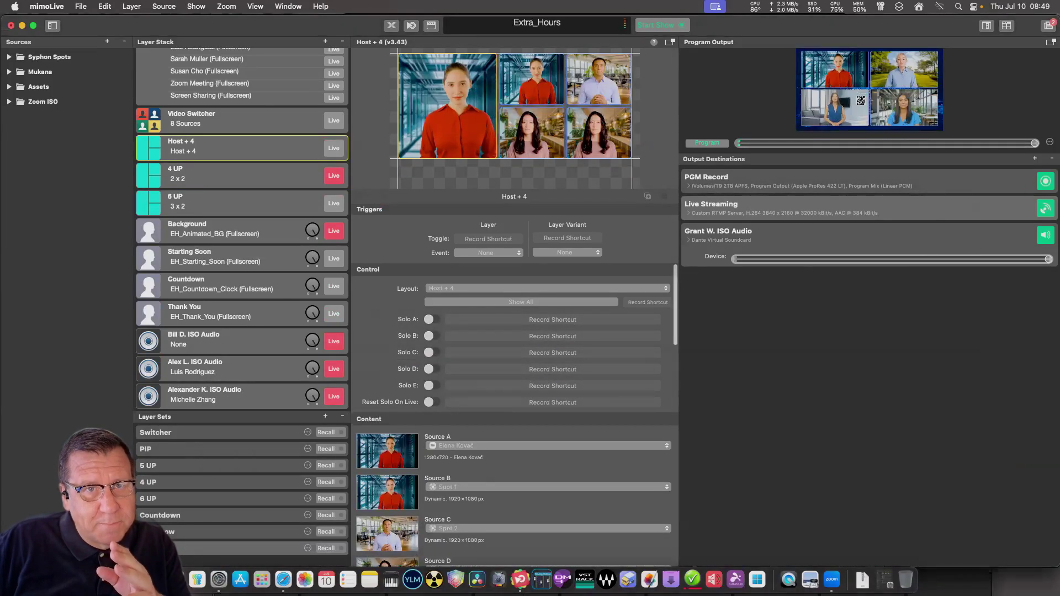
pyautogui.click(232, 174)
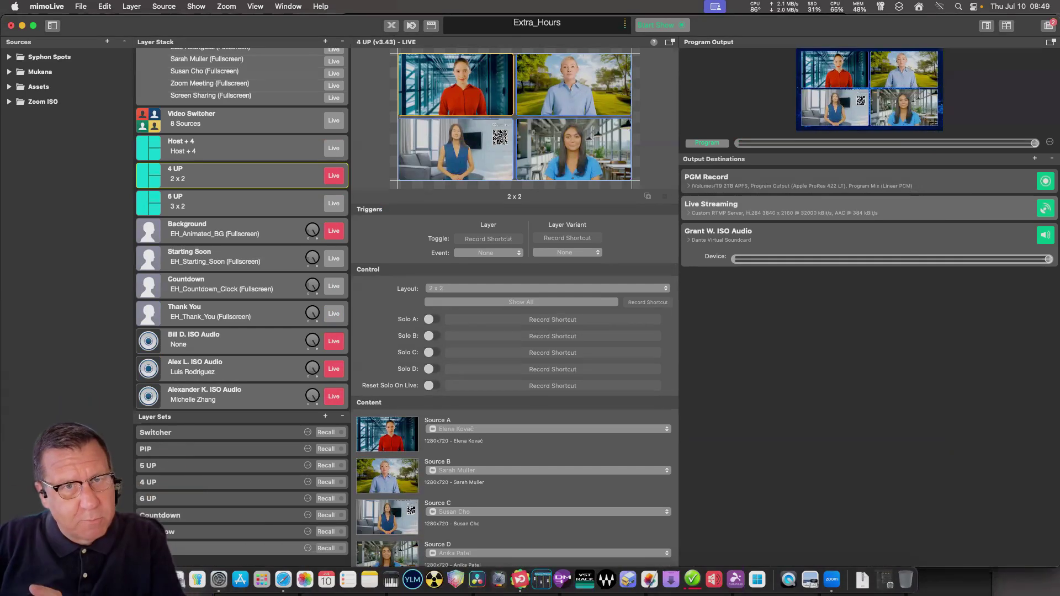
# Try Spot sources in 4 UP's Source B and C popups, leaving Source B on Spot 2 and Source C on Spot 3.
pyautogui.click(546, 470)
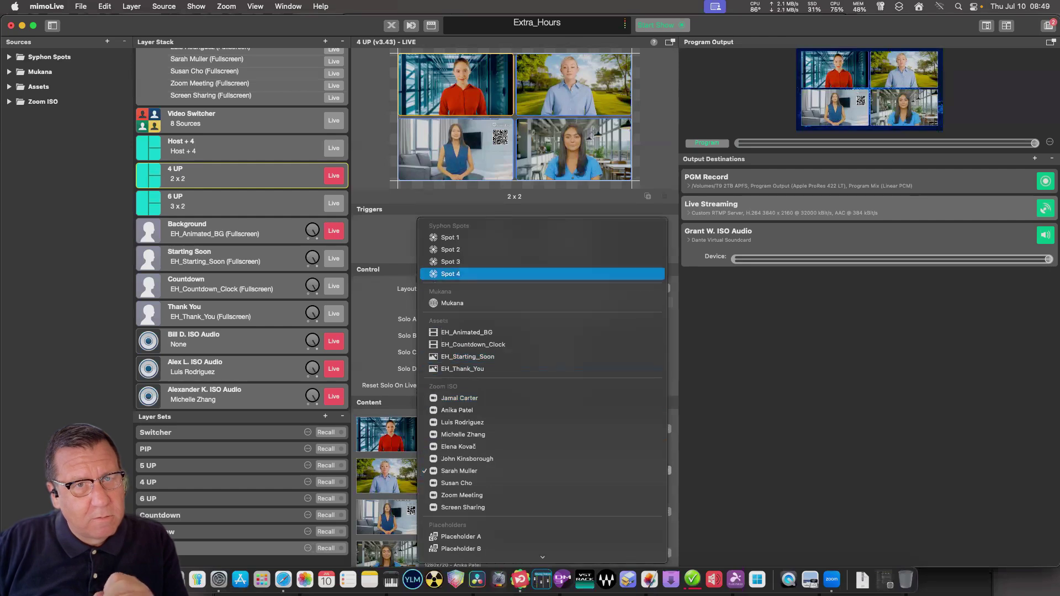
pyautogui.press('Return')
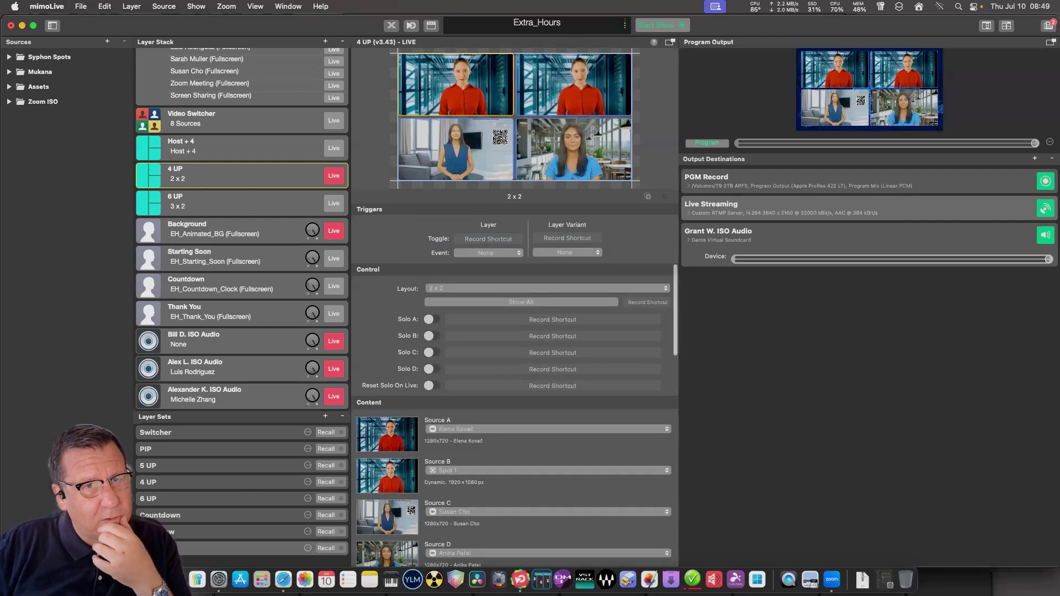
pyautogui.press('space')
pyautogui.press('Down')
pyautogui.press('Return')
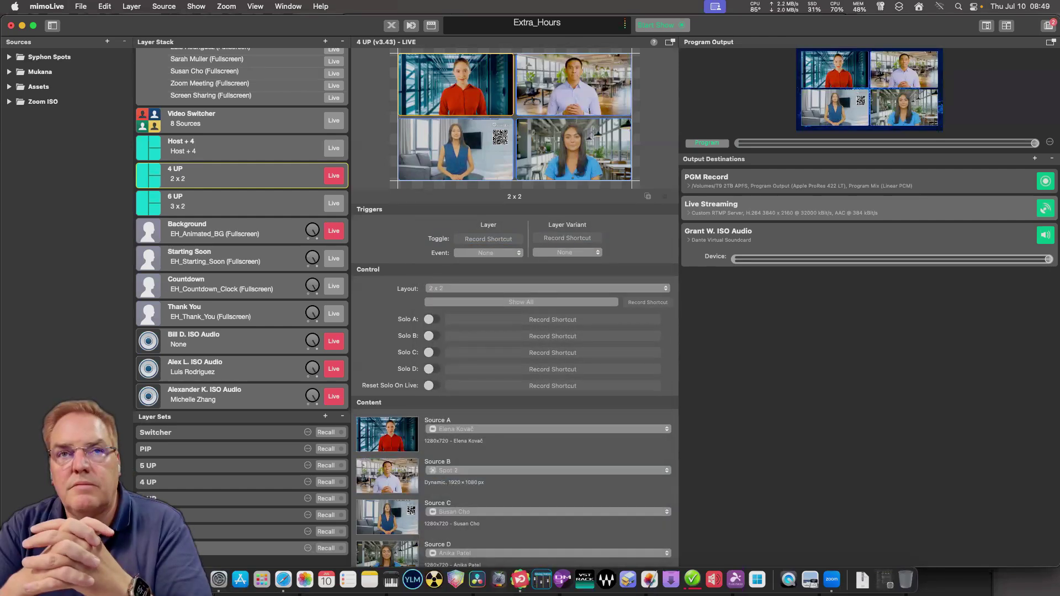
pyautogui.click(547, 512)
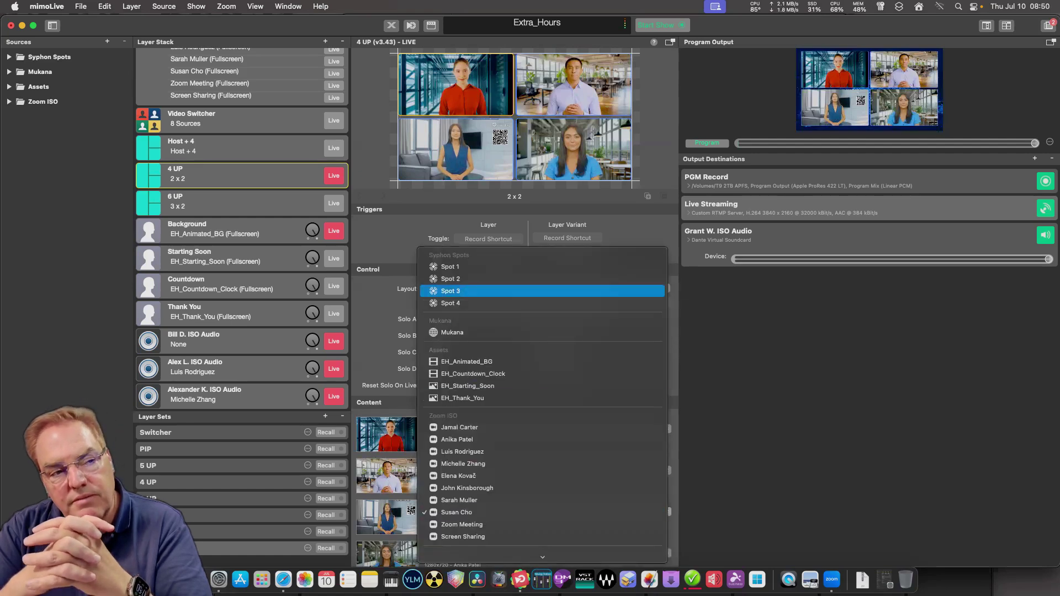
pyautogui.press('Return')
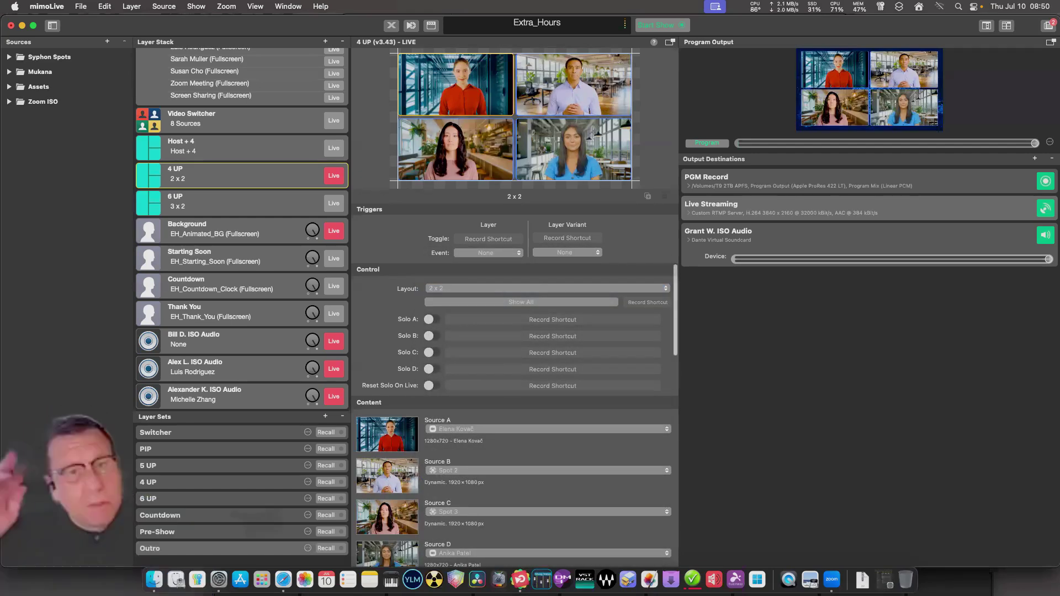
pyautogui.scroll(-3, 515, 416)
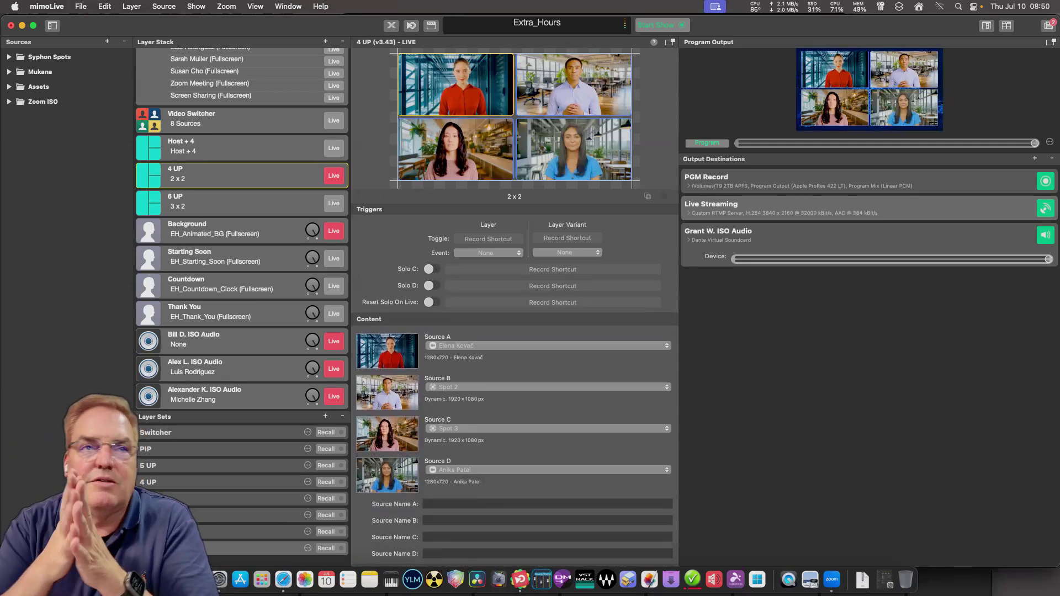
pyautogui.press('space')
pyautogui.press('Escape')
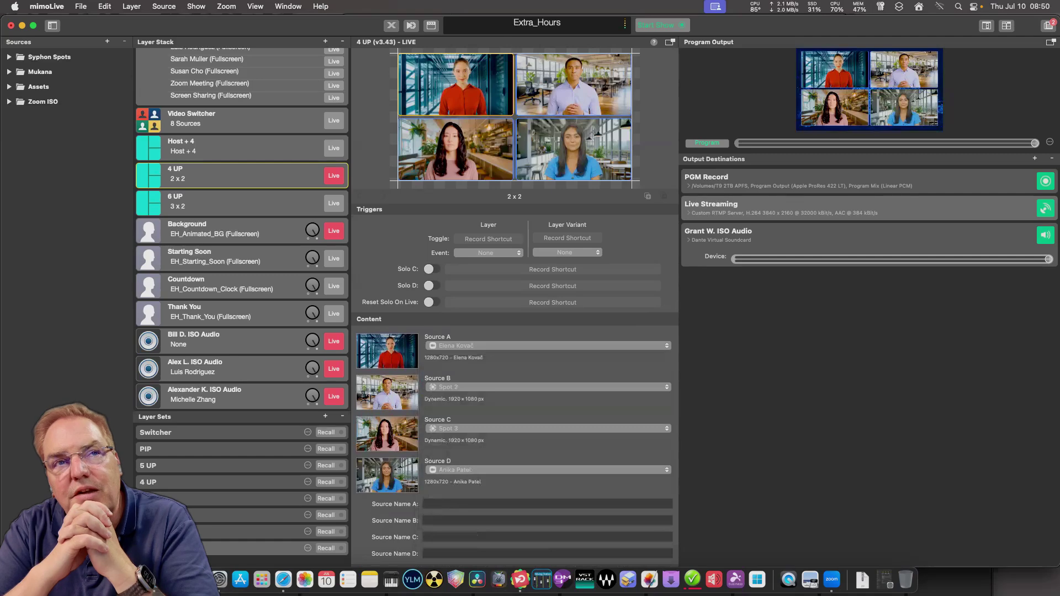
pyautogui.press('Up')
pyautogui.press('Down')
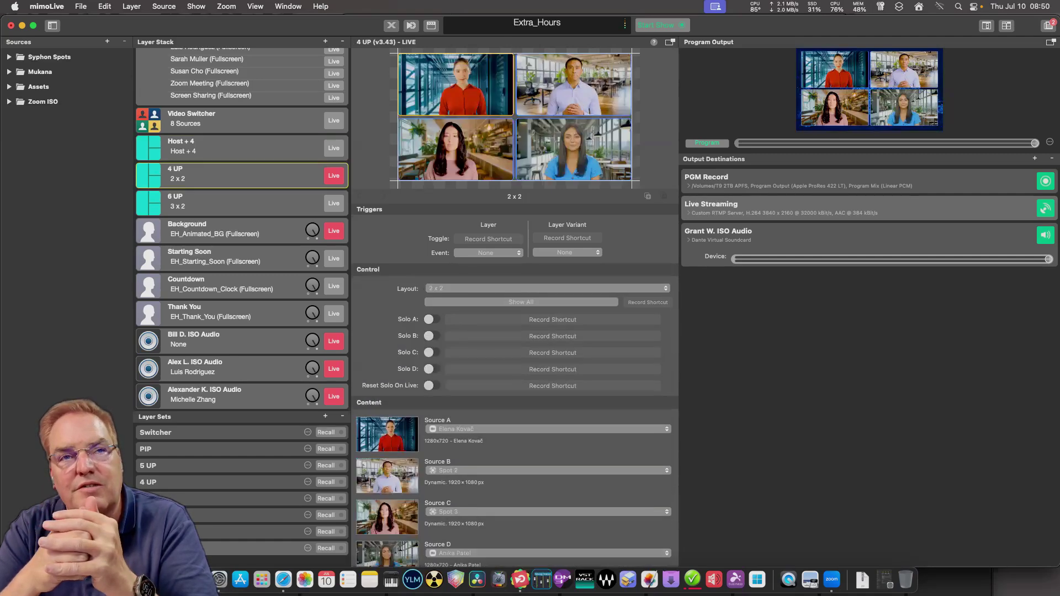
# Set 4 UP's Source B to Spot 1 and Source C to Spot 2.
pyautogui.press('space')
pyautogui.press('Up')
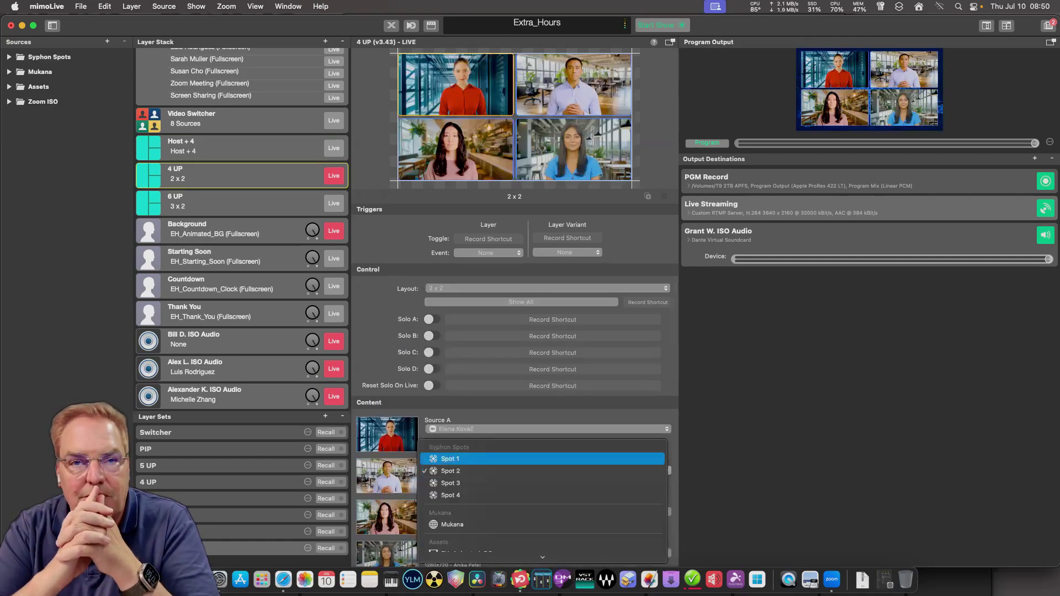
pyautogui.press('Return')
pyautogui.press('Tab')
pyautogui.press('space')
pyautogui.press('Up')
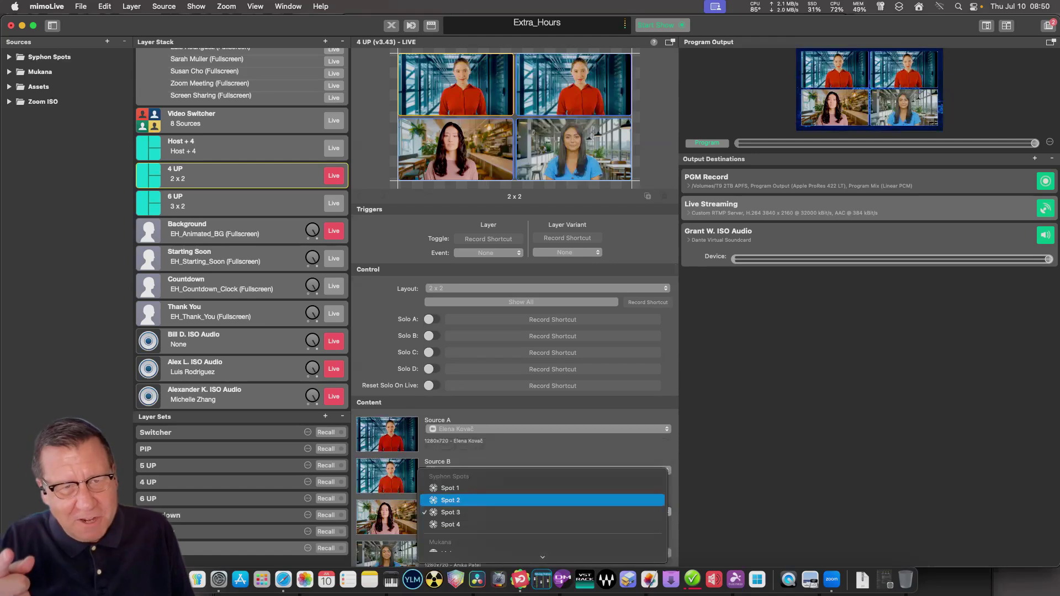
pyautogui.press('Return')
# Set Source D to Spot 4, then bring Safari's Submix surface forward with all rows visible.
pyautogui.press('Tab')
pyautogui.press('space')
pyautogui.press('Up')
pyautogui.press('Up')
pyautogui.press('Up')
pyautogui.press('Up')
pyautogui.press('Up')
pyautogui.press('Up')
pyautogui.press('Up')
pyautogui.press('Up')
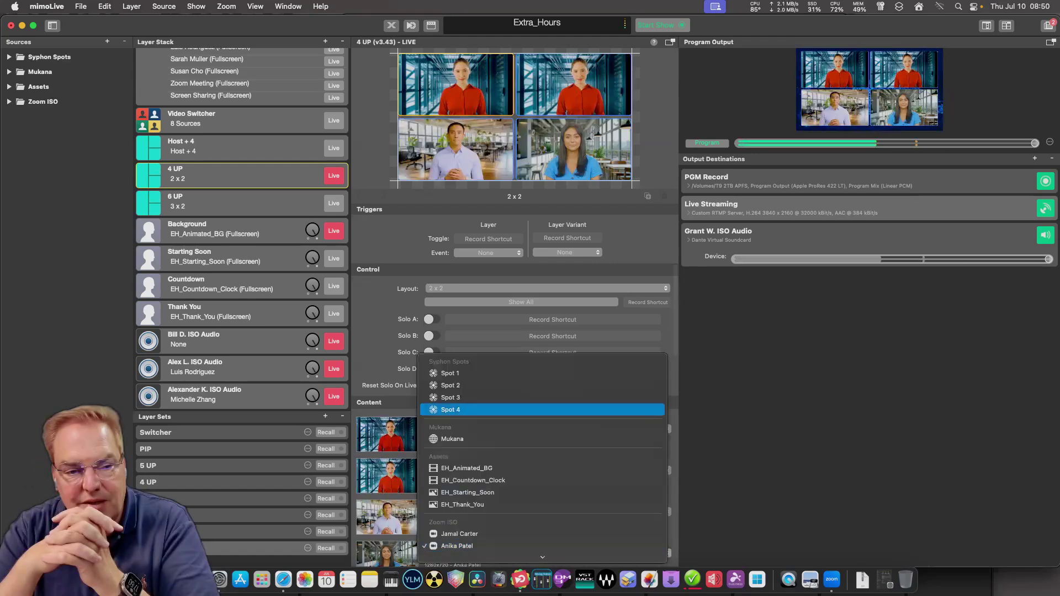
pyautogui.press('Return')
pyautogui.scroll(-3, 513, 414)
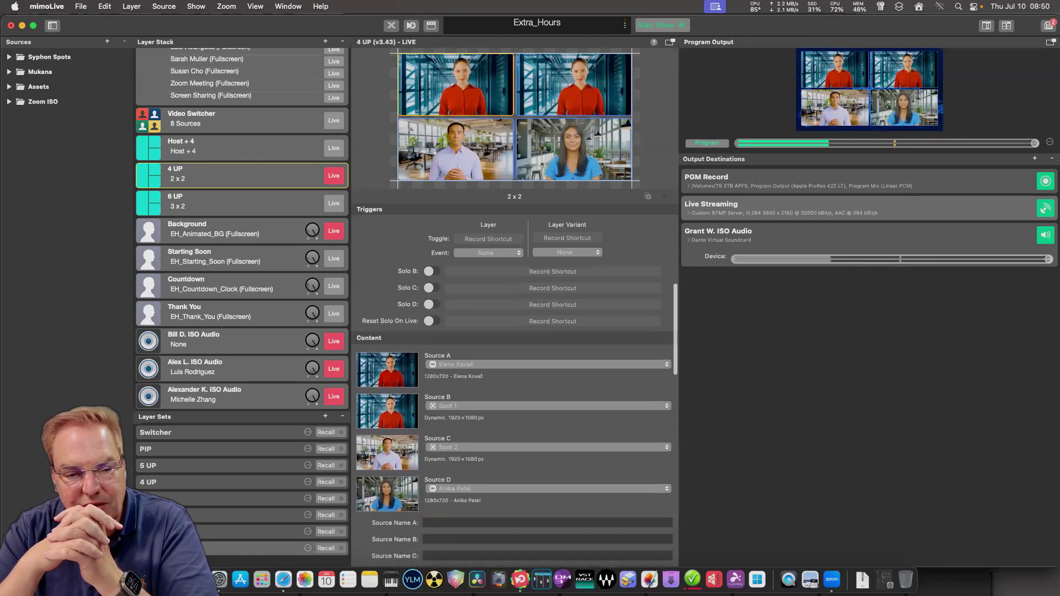
pyautogui.press('space')
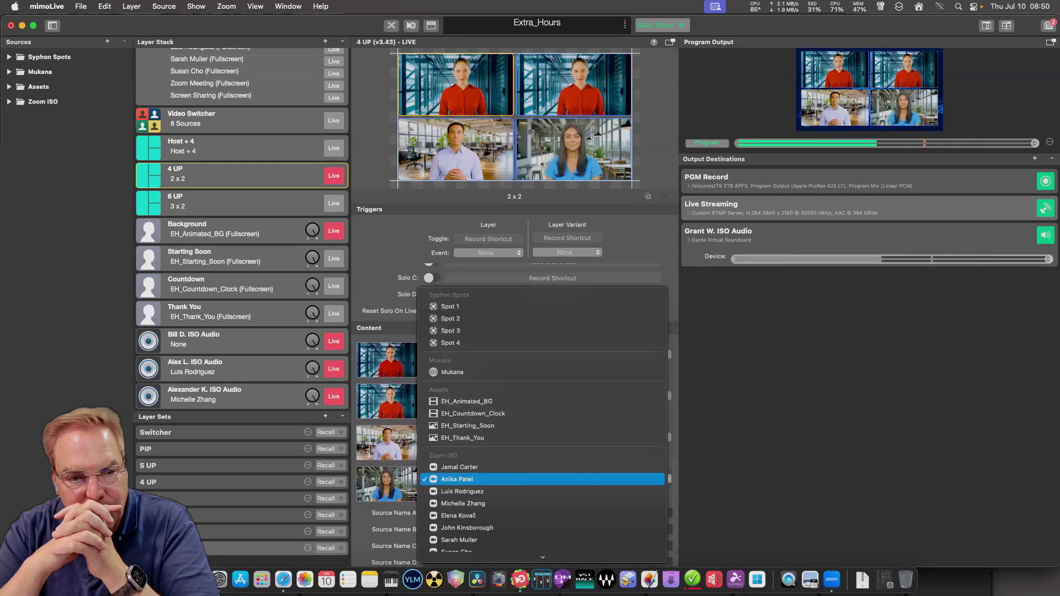
pyautogui.press('Up')
pyautogui.press('Up')
pyautogui.press('Up')
pyautogui.press('Up')
pyautogui.press('Up')
pyautogui.press('Up')
pyautogui.press('Up')
pyautogui.press('Return')
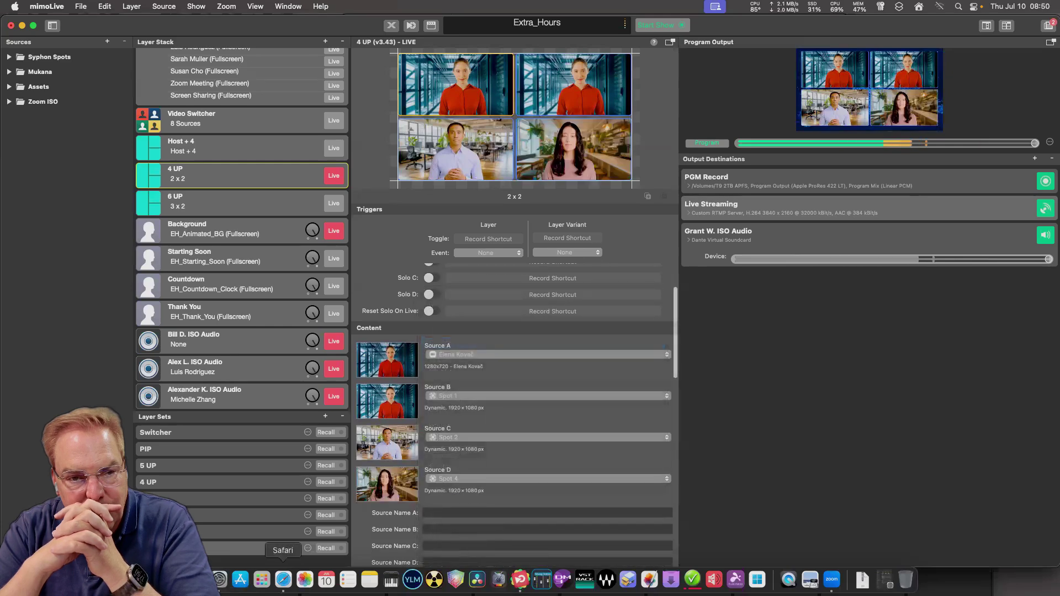
pyautogui.click(283, 580)
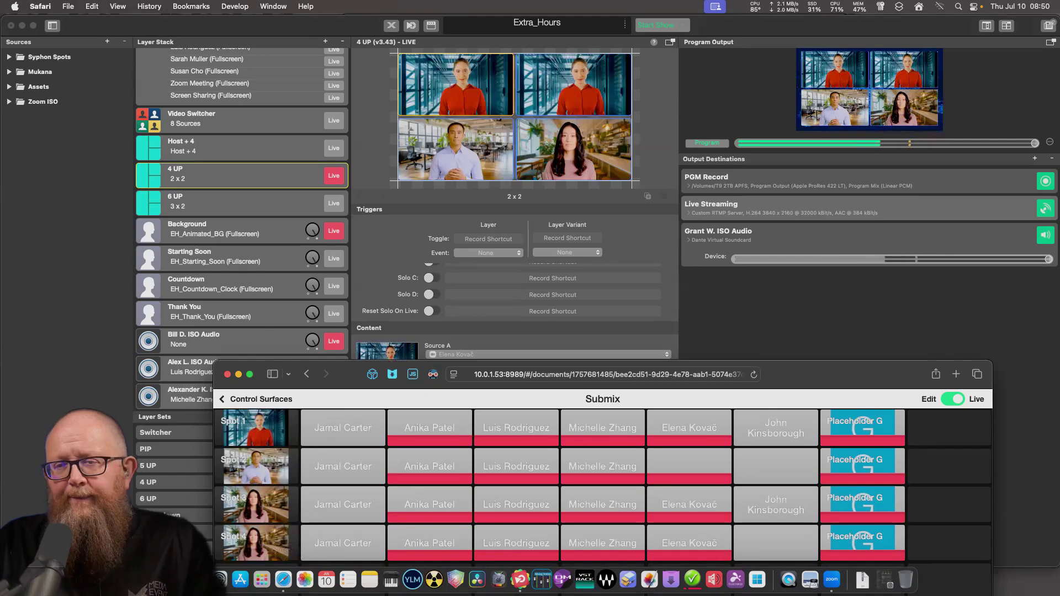
pyautogui.moveTo(348, 375); pyautogui.dragTo(254, 235)
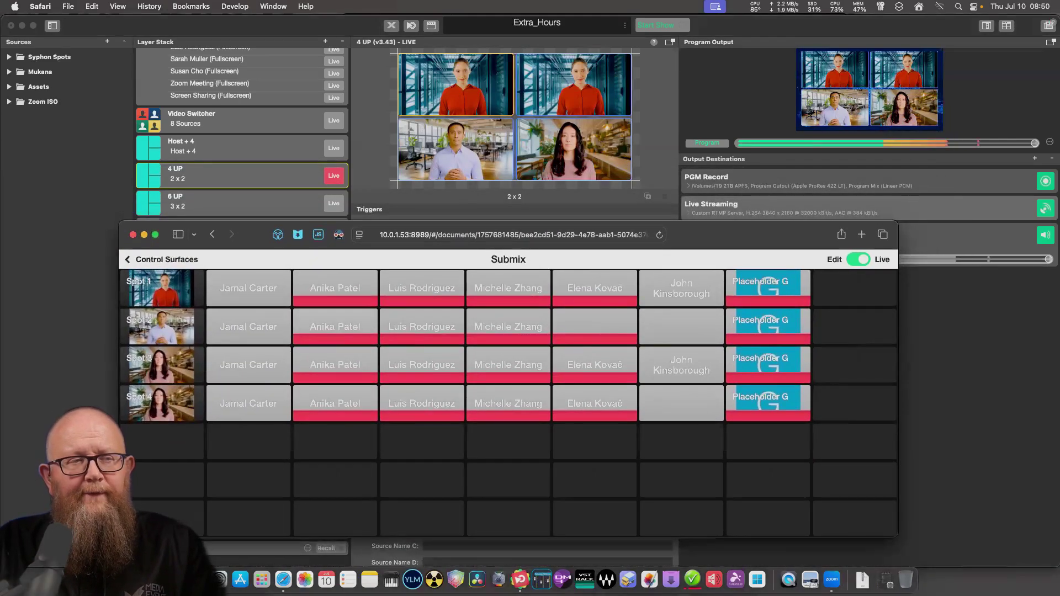
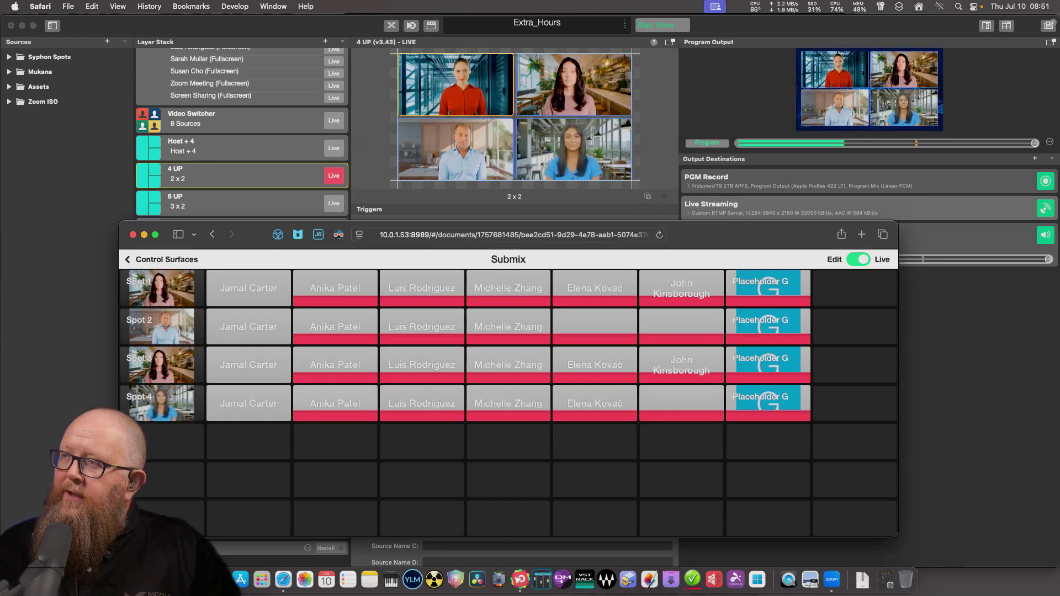
# Hide the Safari Submix surface to return to the mimoLive Extra_Hours show window.
pyautogui.press('super+Tab')
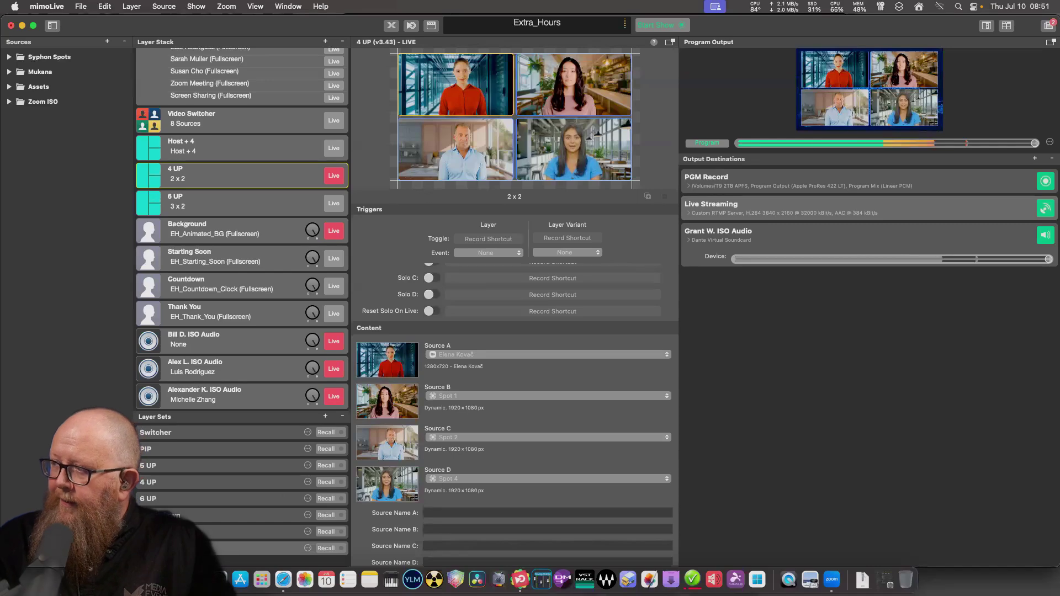
# In the 6 UP layer's Content settings, assign Spot 1, Spot 2, Spot 3 and Spot 4 to Sources B–E.
pyautogui.scroll(-3, 242, 232)
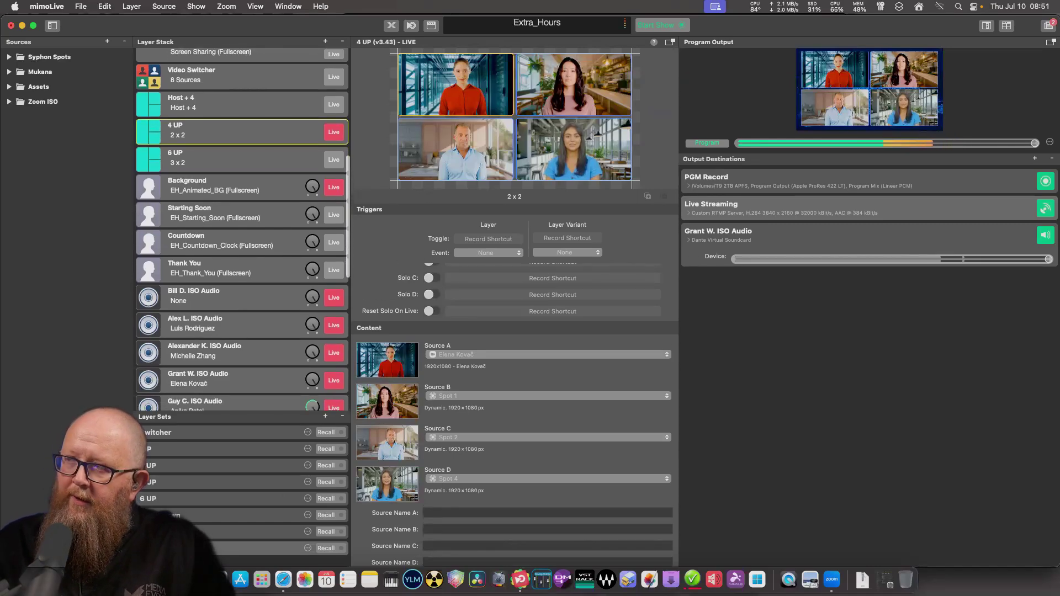
pyautogui.scroll(15, 242, 229)
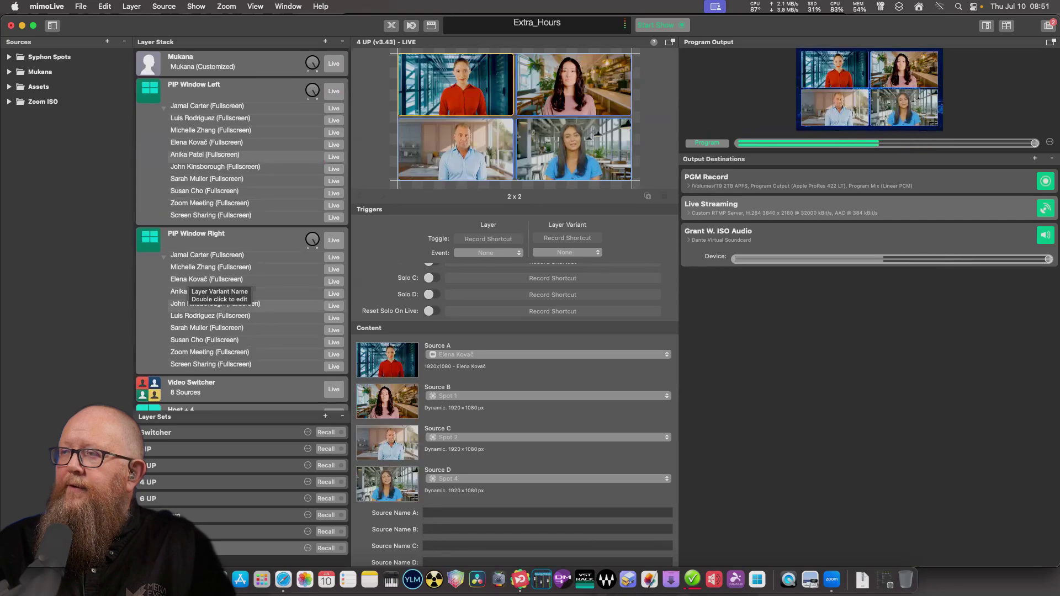
pyautogui.scroll(-14, 242, 287)
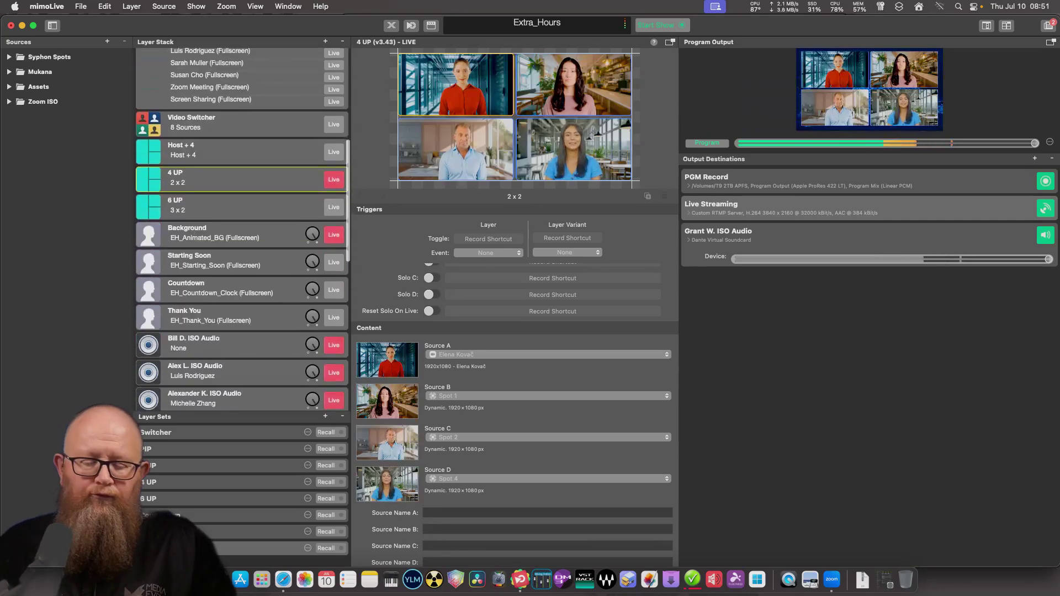
pyautogui.click(232, 170)
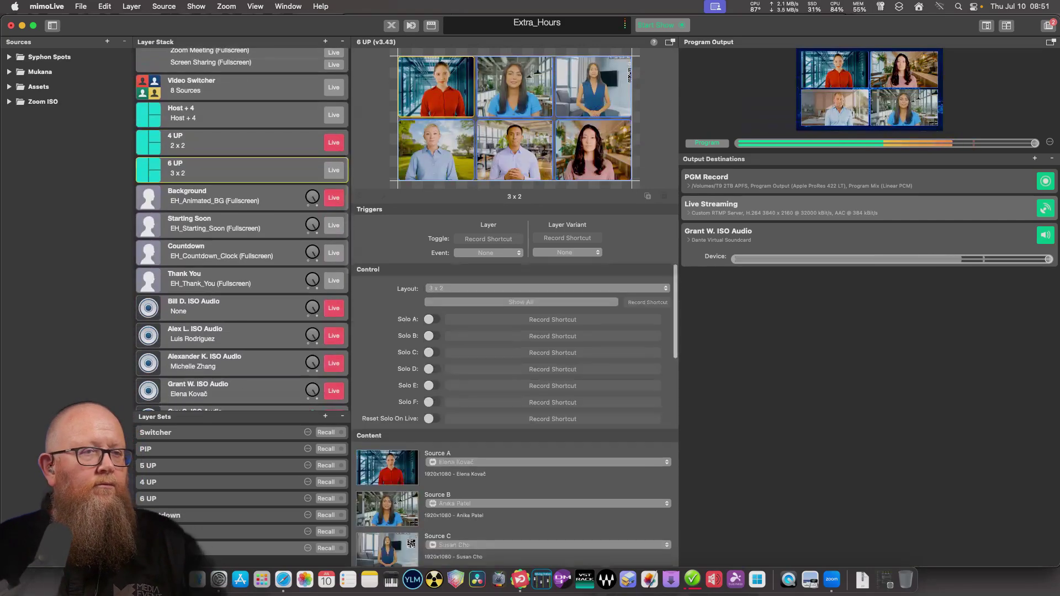
pyautogui.scroll(-5, 368, 564)
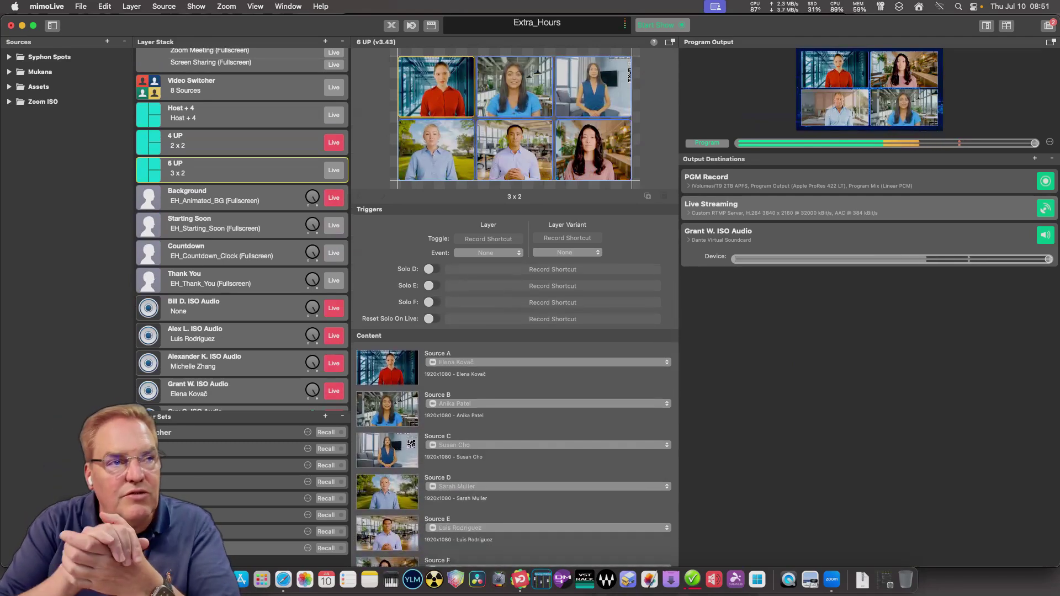
pyautogui.click(546, 403)
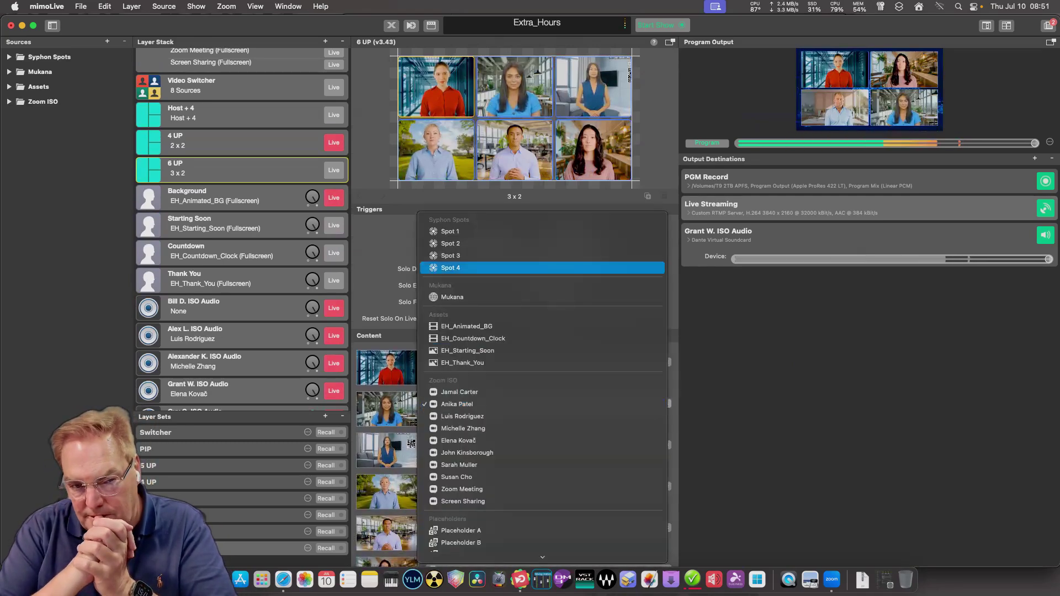
pyautogui.click(450, 231)
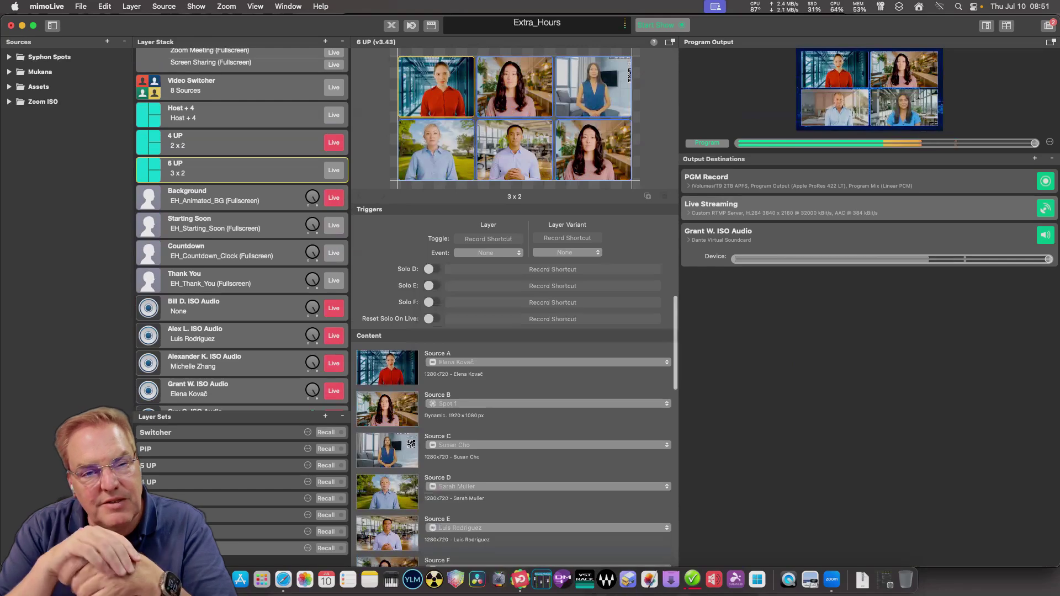
pyautogui.click(547, 445)
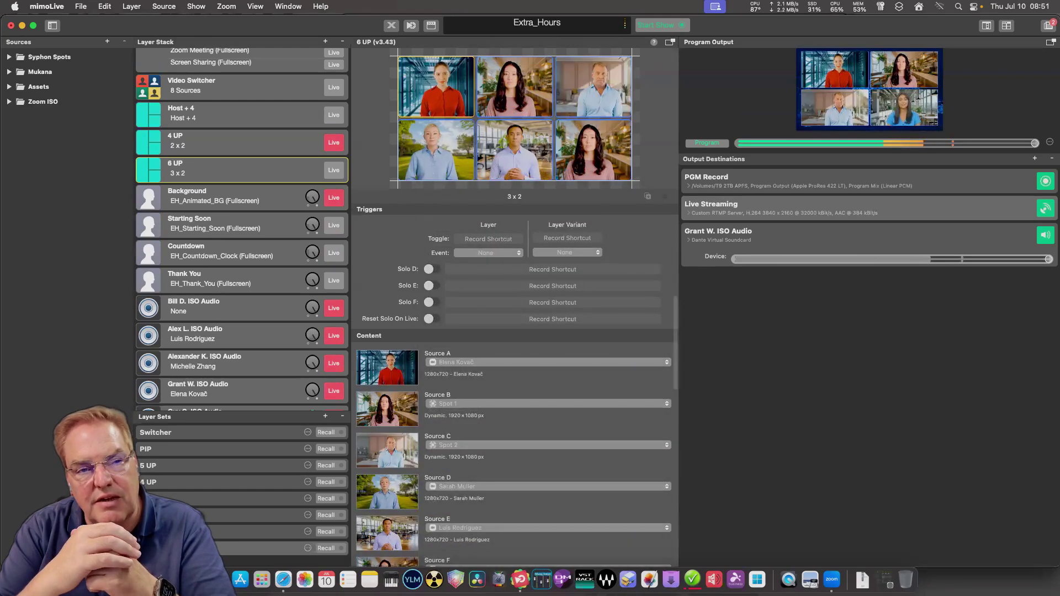
pyautogui.click(546, 486)
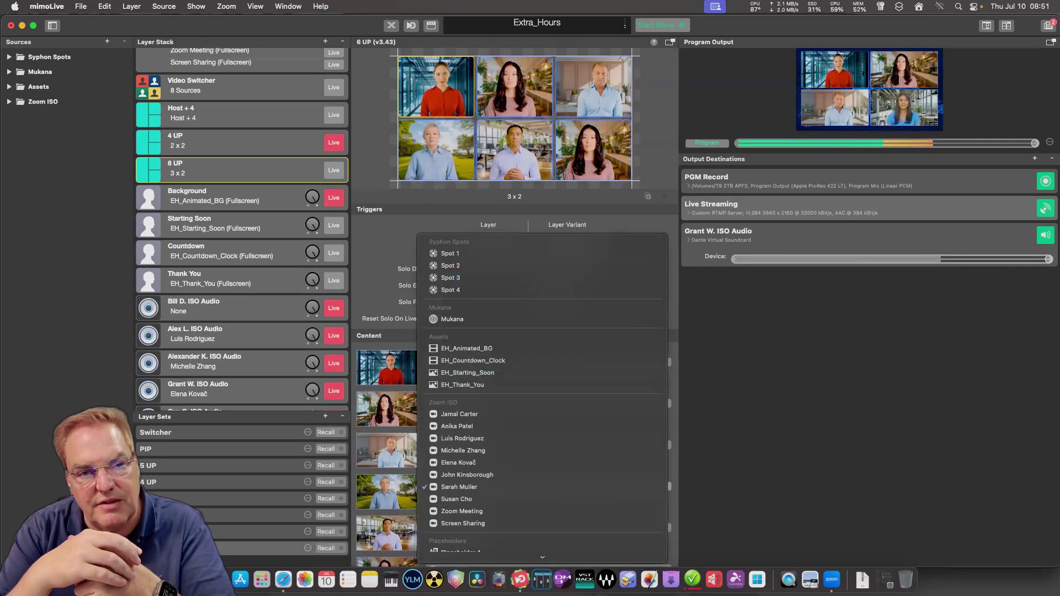
pyautogui.click(450, 266)
pyautogui.click(547, 529)
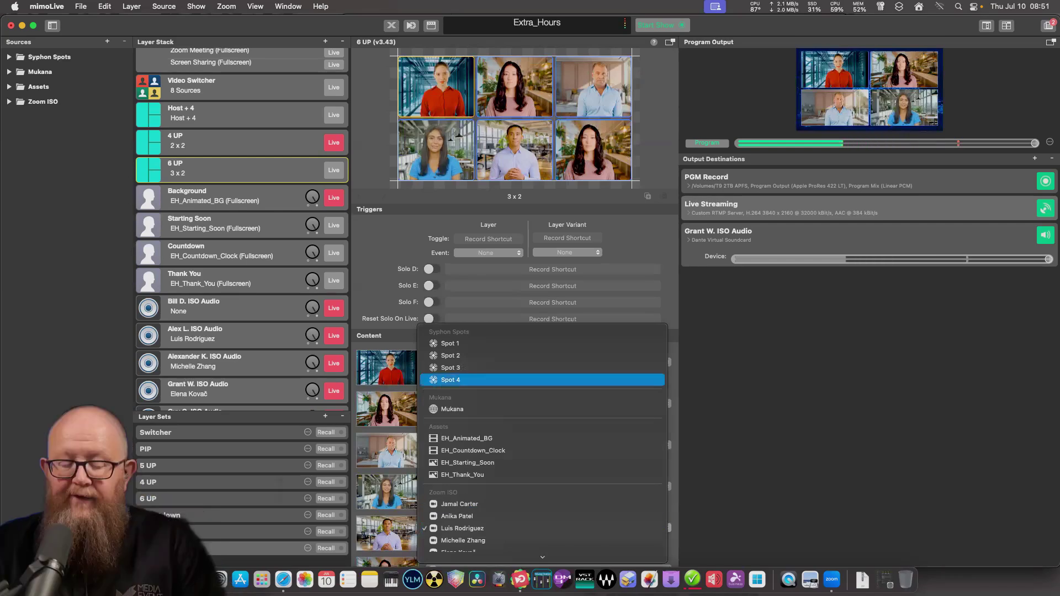
pyautogui.click(450, 379)
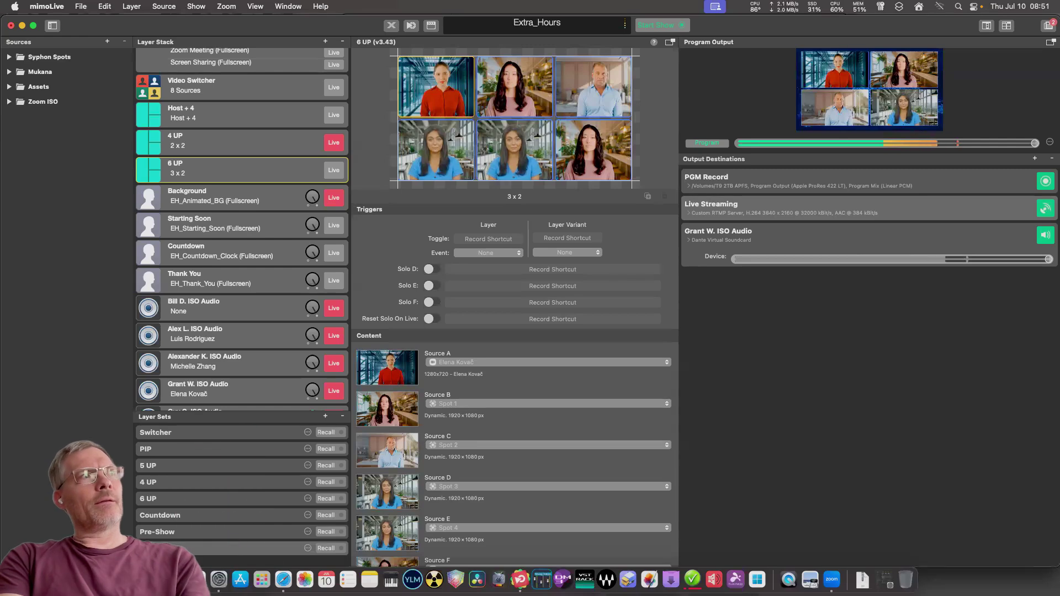
pyautogui.scroll(-5, 513, 441)
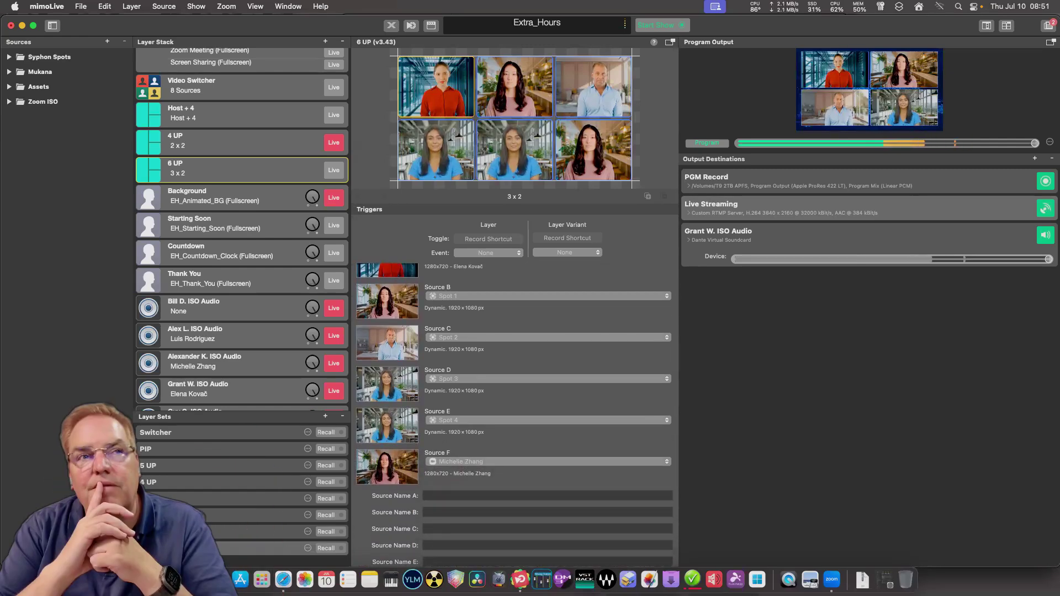
pyautogui.scroll(-15, 242, 229)
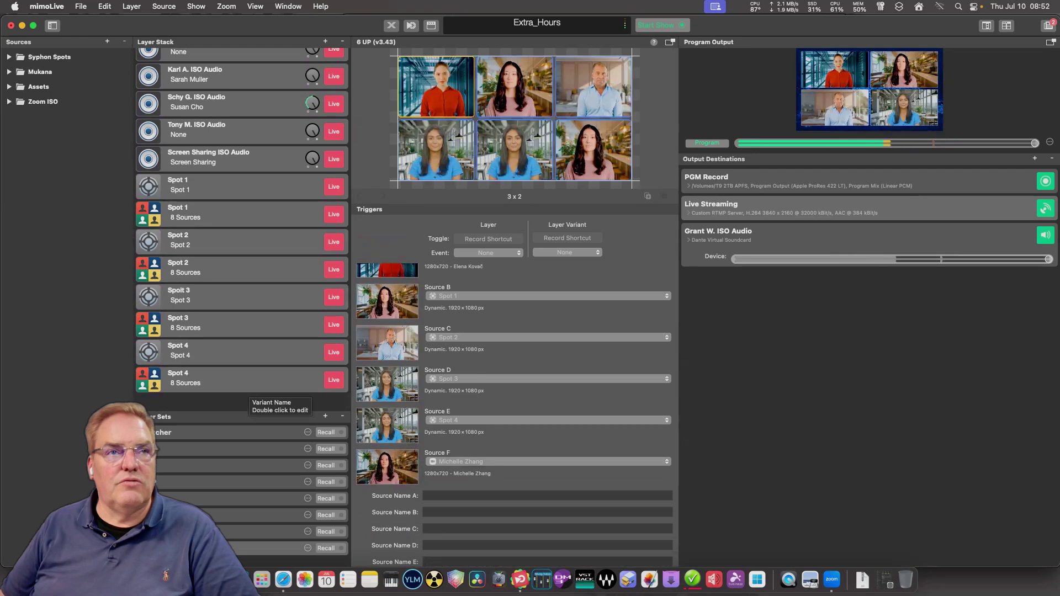
# Duplicate the Spot 4 eight-source layer, rename the copy Spot 5, and move it to the stack bottom.
pyautogui.click(246, 386)
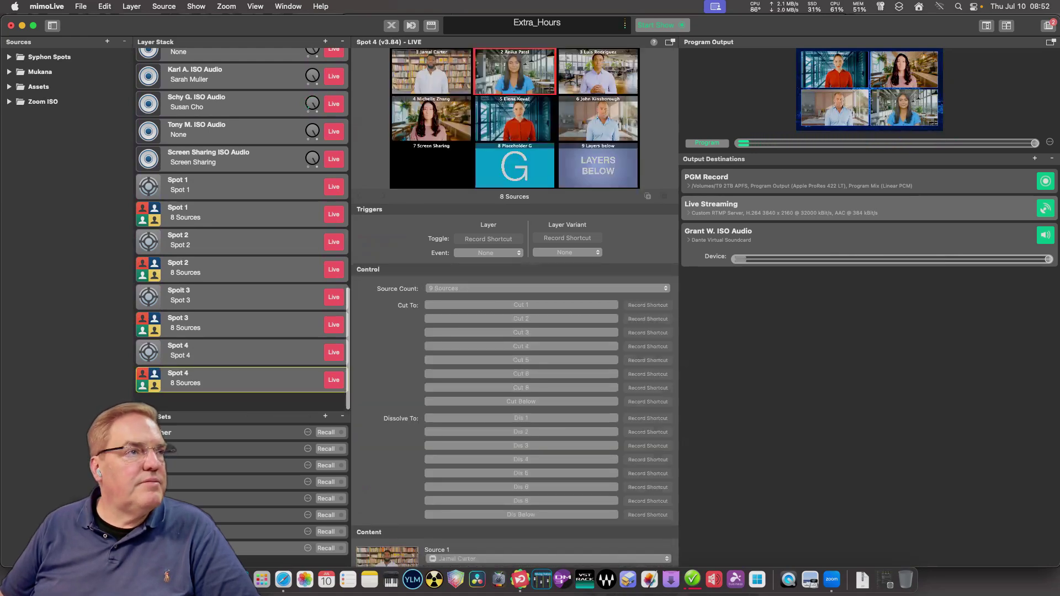
pyautogui.rightClick(250, 384)
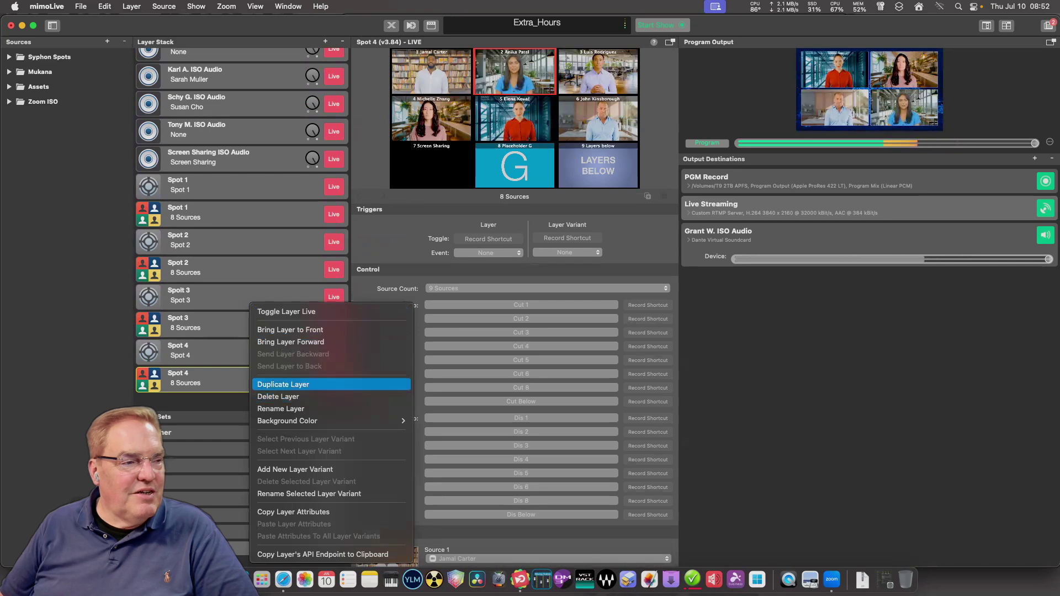
pyautogui.click(283, 384)
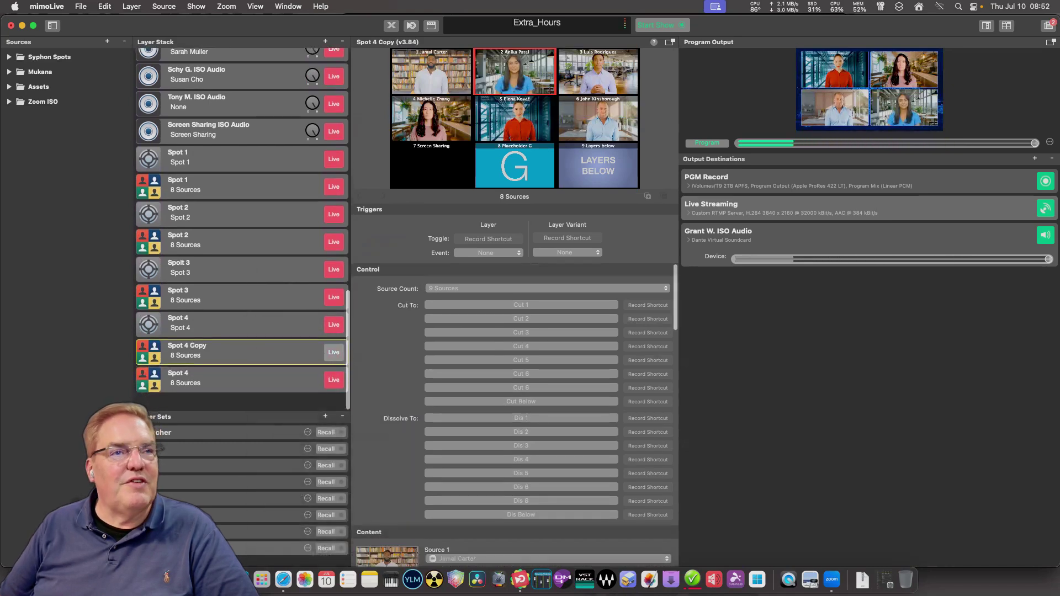
pyautogui.press('Return')
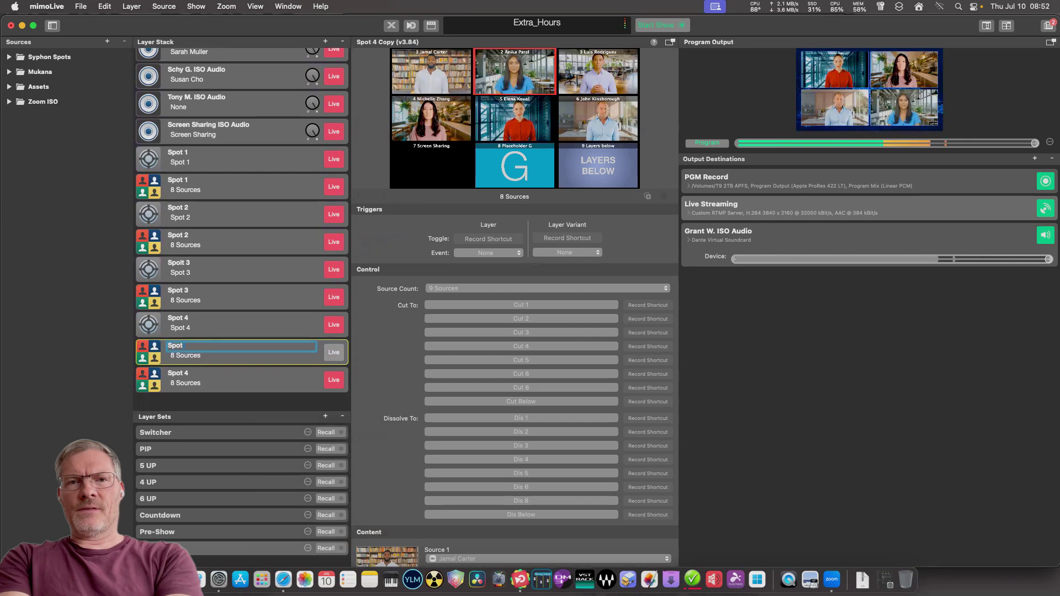
pyautogui.write('Spot')
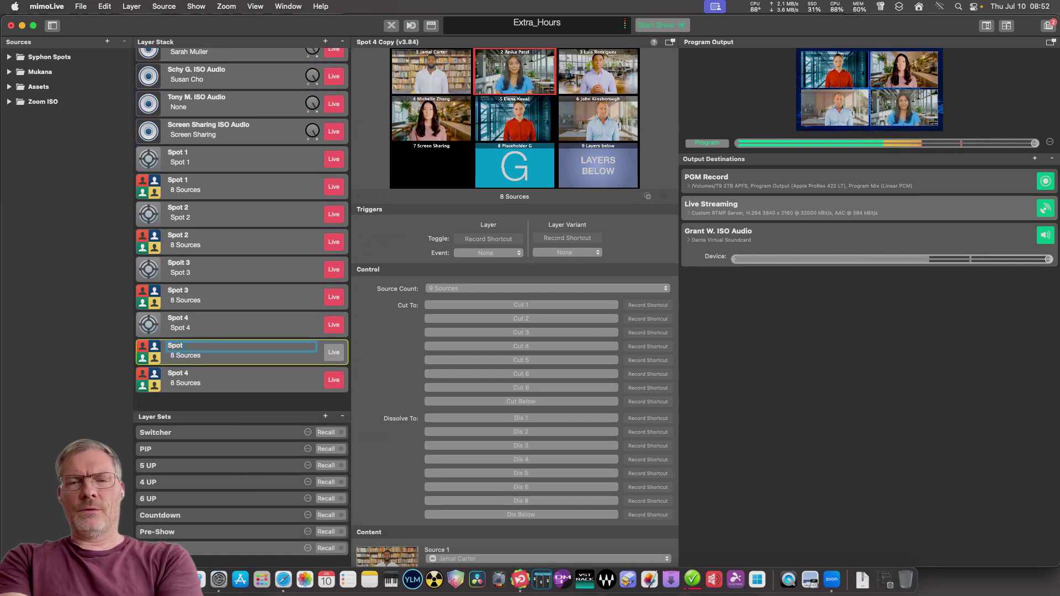
pyautogui.write(' 5')
pyautogui.press('Return')
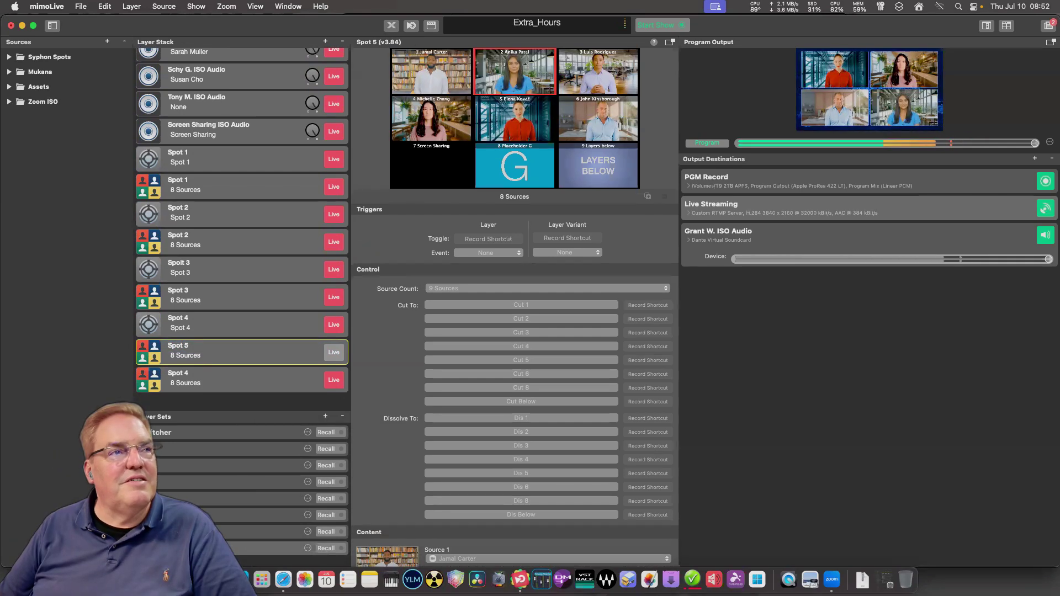
pyautogui.moveTo(232, 352); pyautogui.dragTo(232, 412)
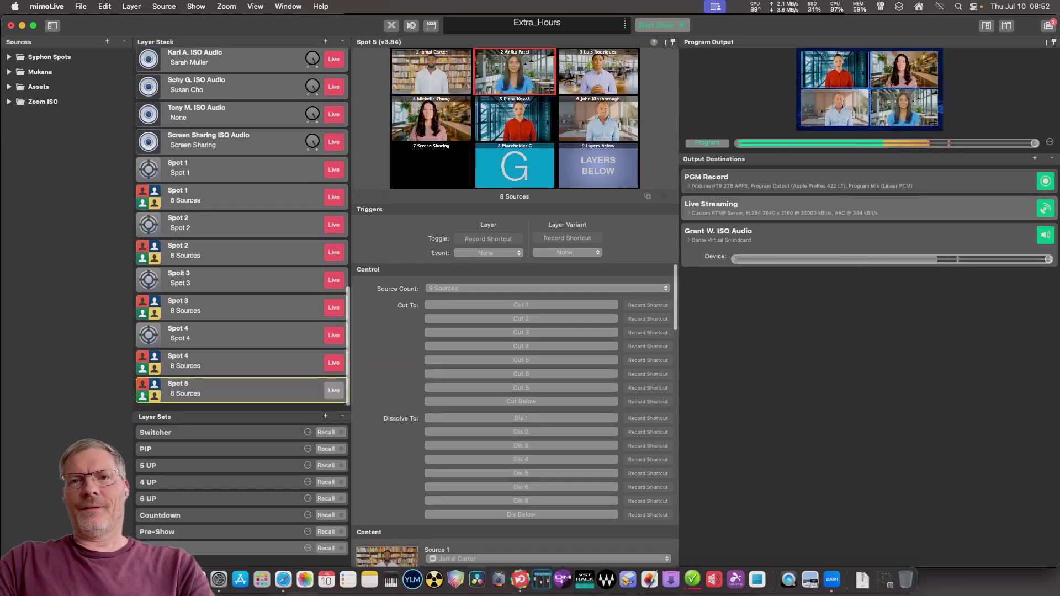
# Duplicate the Spot 4 Syphon layer as Spot 5 below it, with Syphon server name Spot 5.
pyautogui.click(242, 324)
pyautogui.rightClick(190, 324)
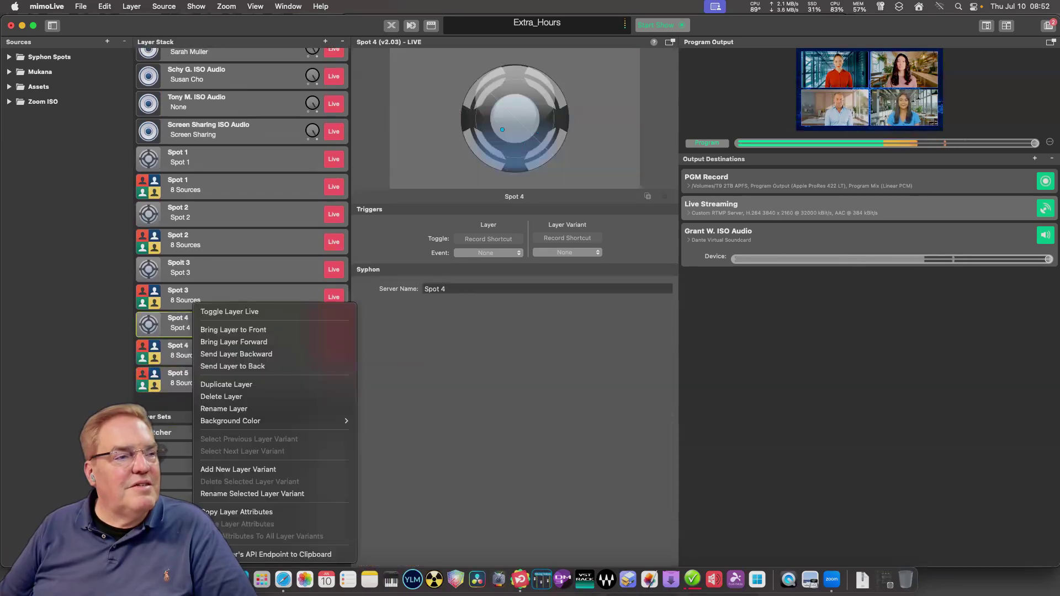
pyautogui.click(220, 384)
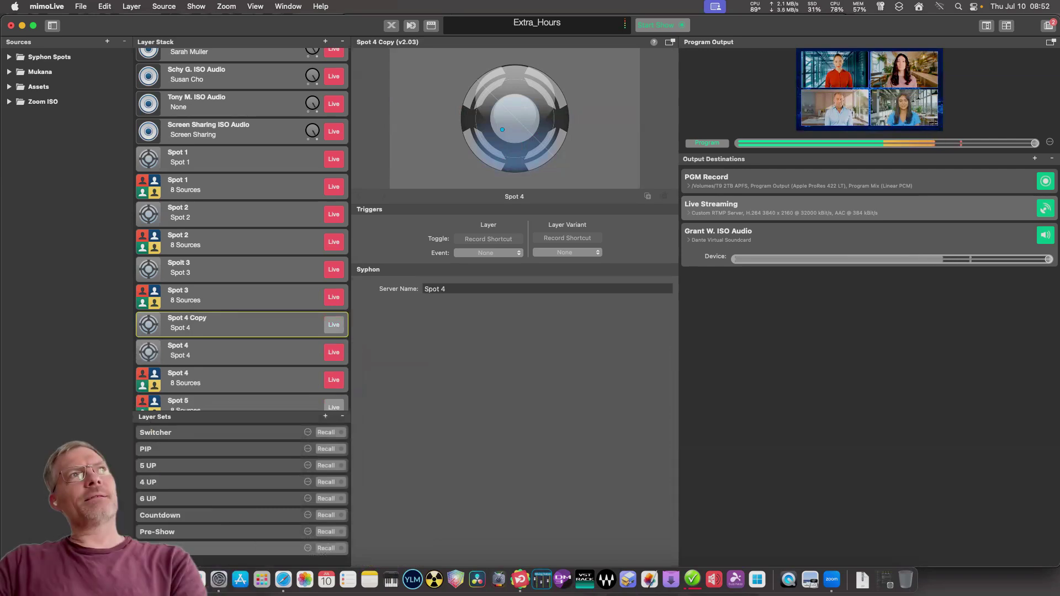
pyautogui.moveTo(232, 325); pyautogui.dragTo(231, 394)
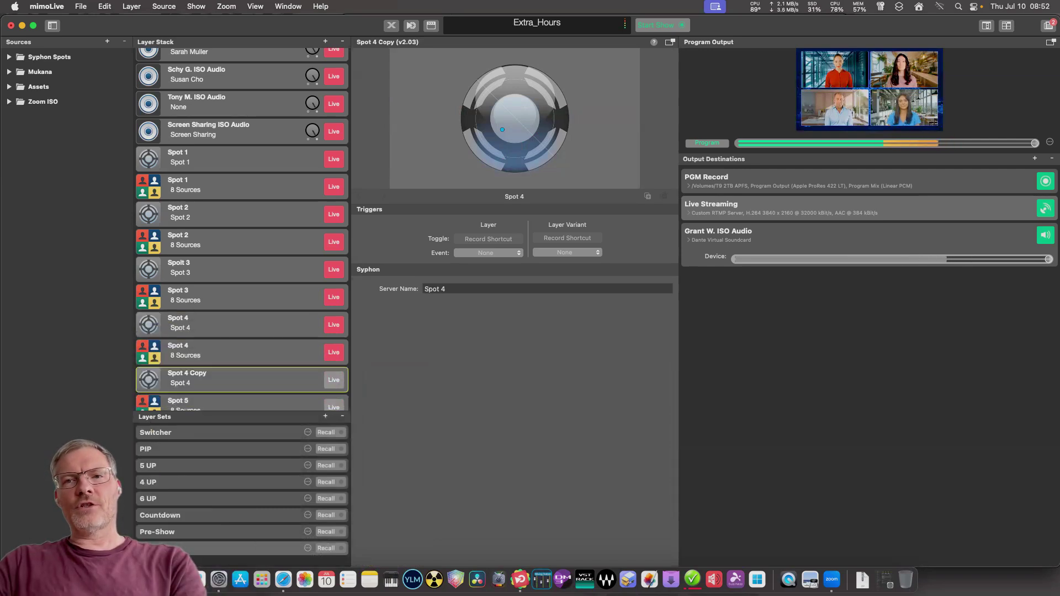
pyautogui.doubleClick(186, 374)
pyautogui.write('Spo')
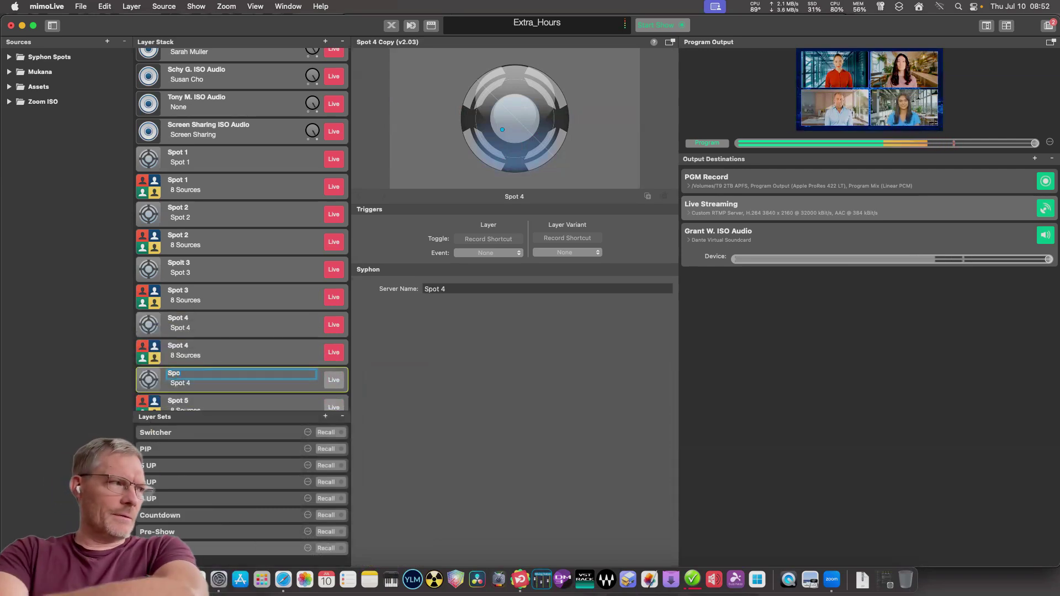
pyautogui.write('t 5')
pyautogui.press('Return')
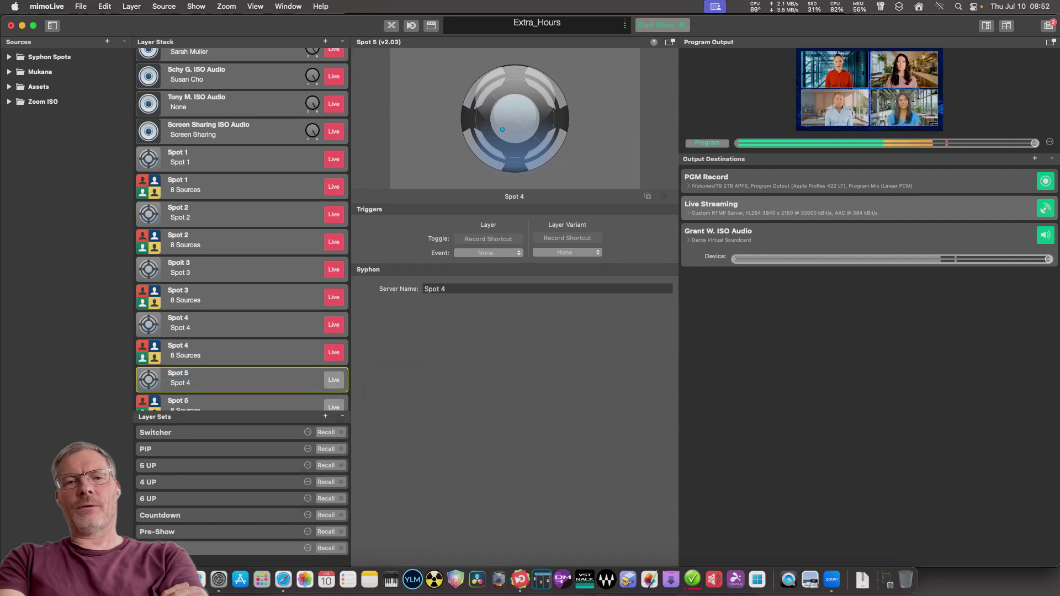
pyautogui.scroll(-2, 242, 229)
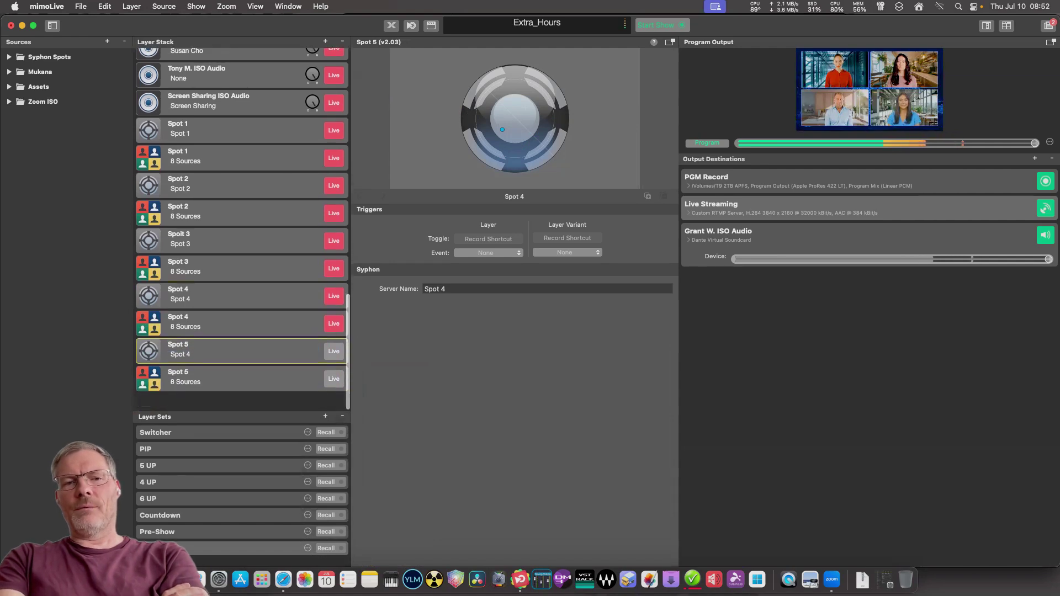
pyautogui.click(445, 289)
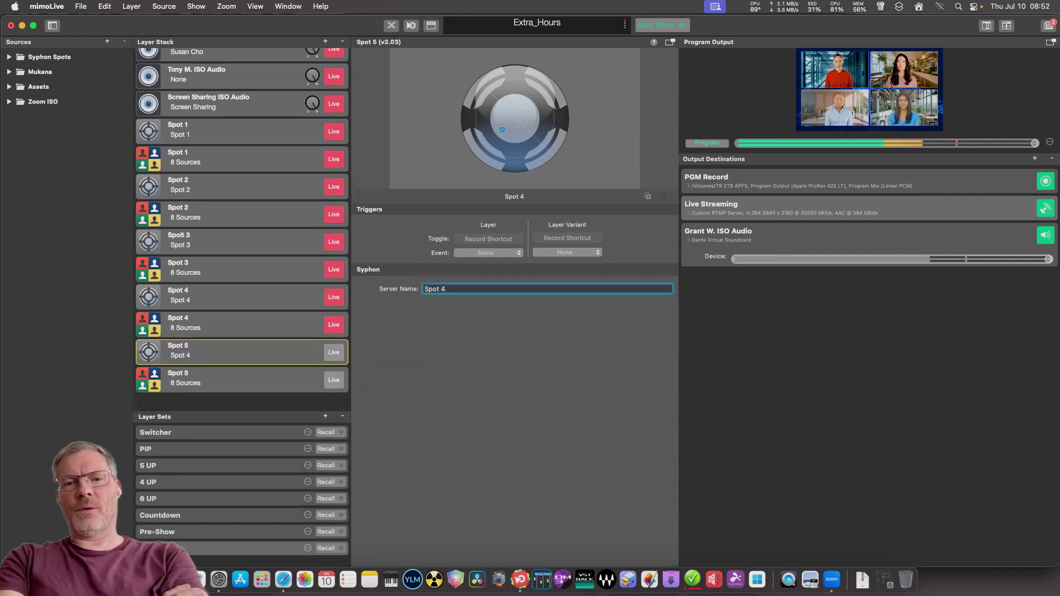
pyautogui.click(242, 380)
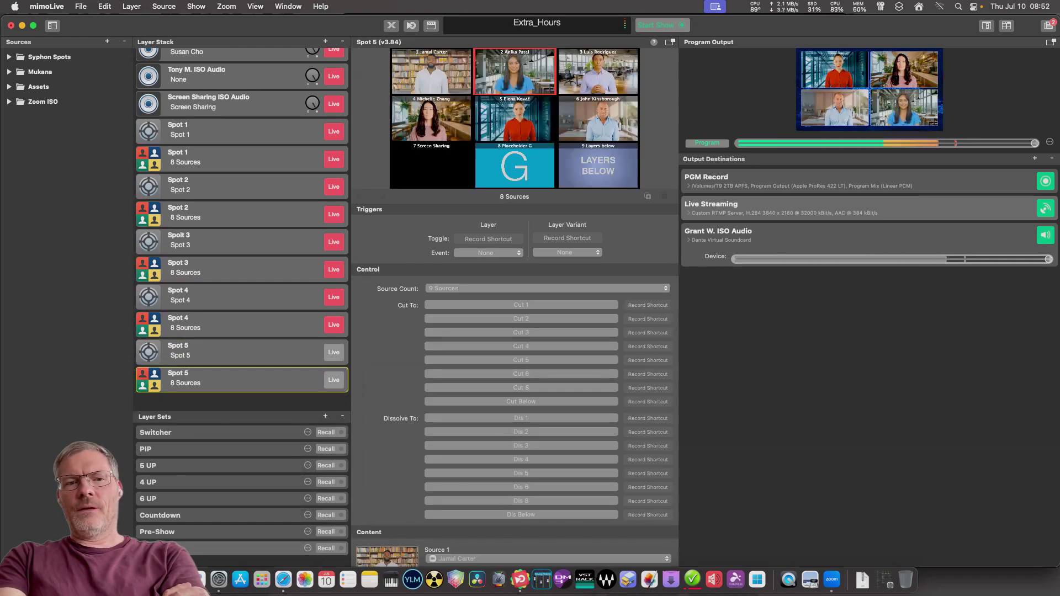
# Duplicate the 8-source Spot 5 layer and name the copy Spot 6.
pyautogui.rightClick(222, 303)
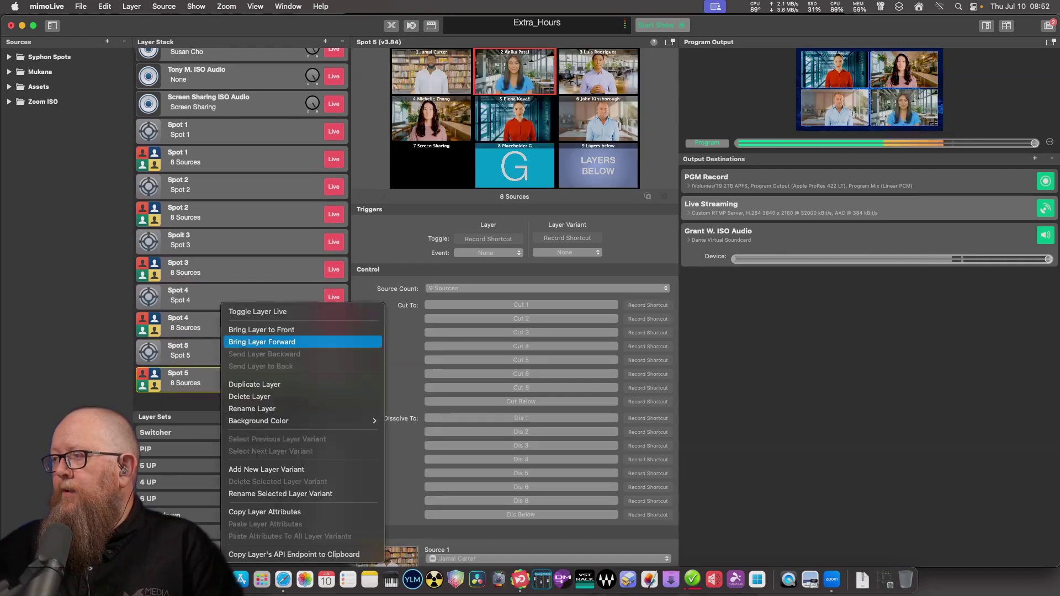
pyautogui.click(254, 384)
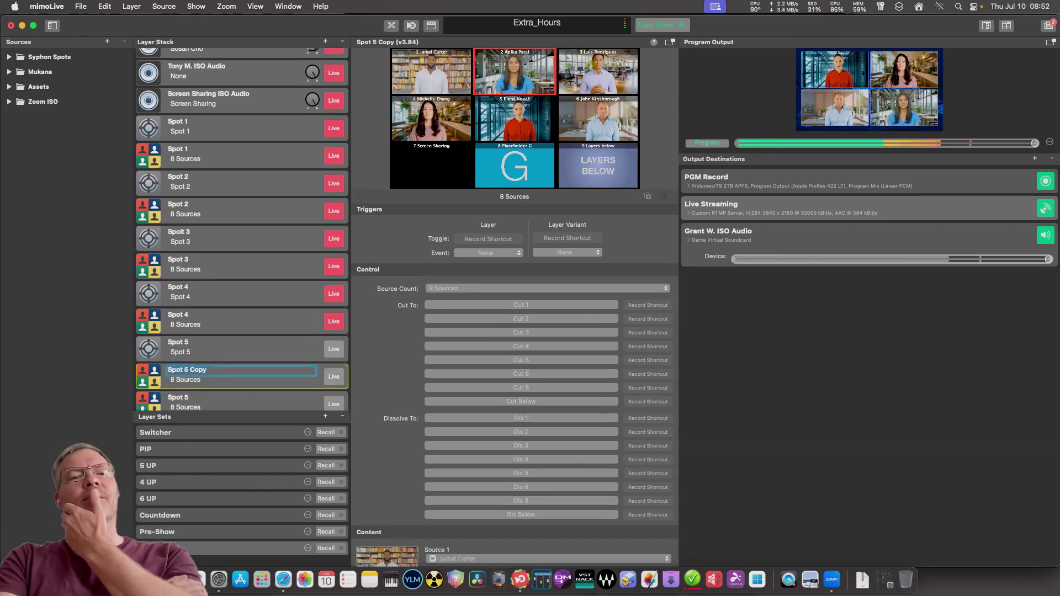
pyautogui.write('Spot 6')
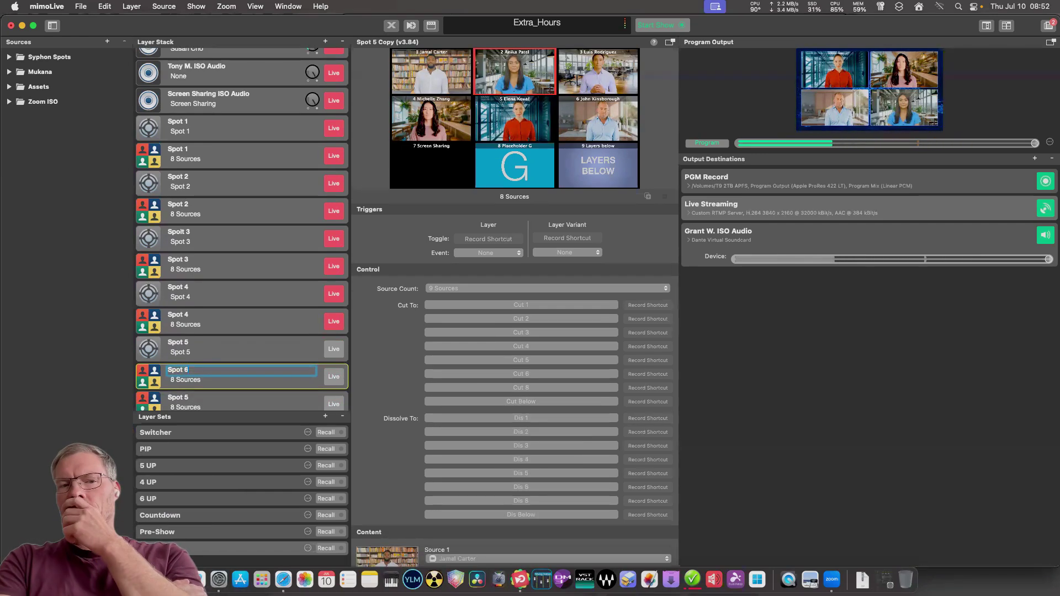
pyautogui.click(242, 349)
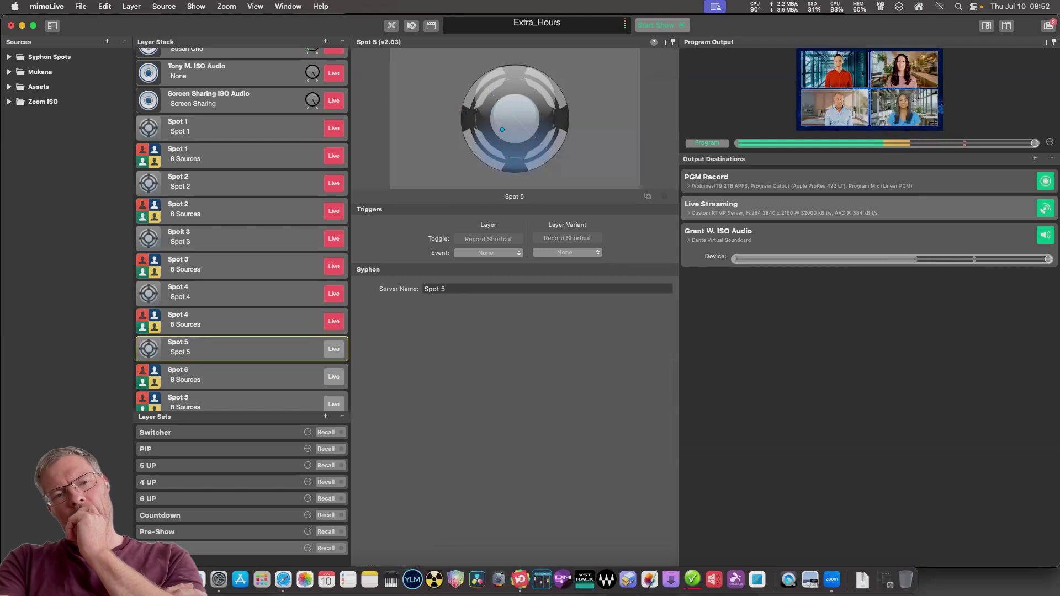
# Duplicate the Syphon Spot 5 layer and rename the copy Spot 6.
pyautogui.rightClick(199, 347)
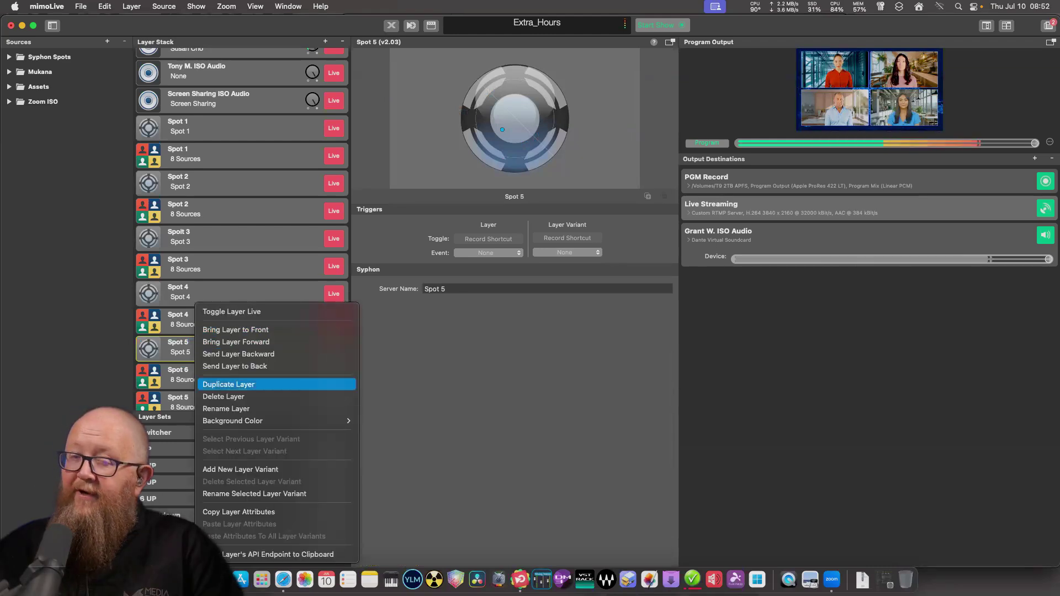
pyautogui.click(237, 384)
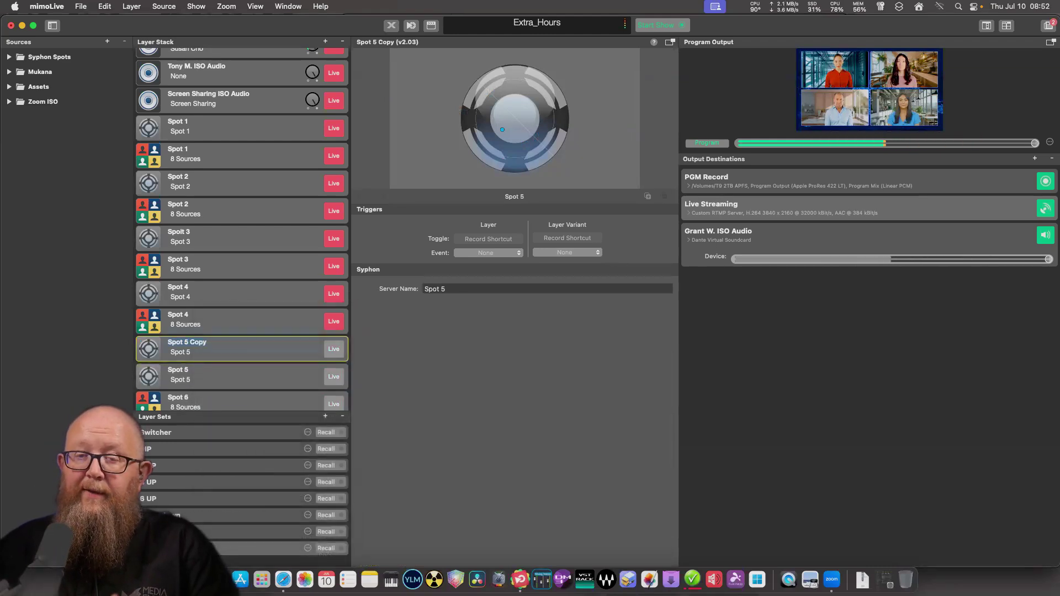
pyautogui.doubleClick(187, 342)
pyautogui.write('Spo')
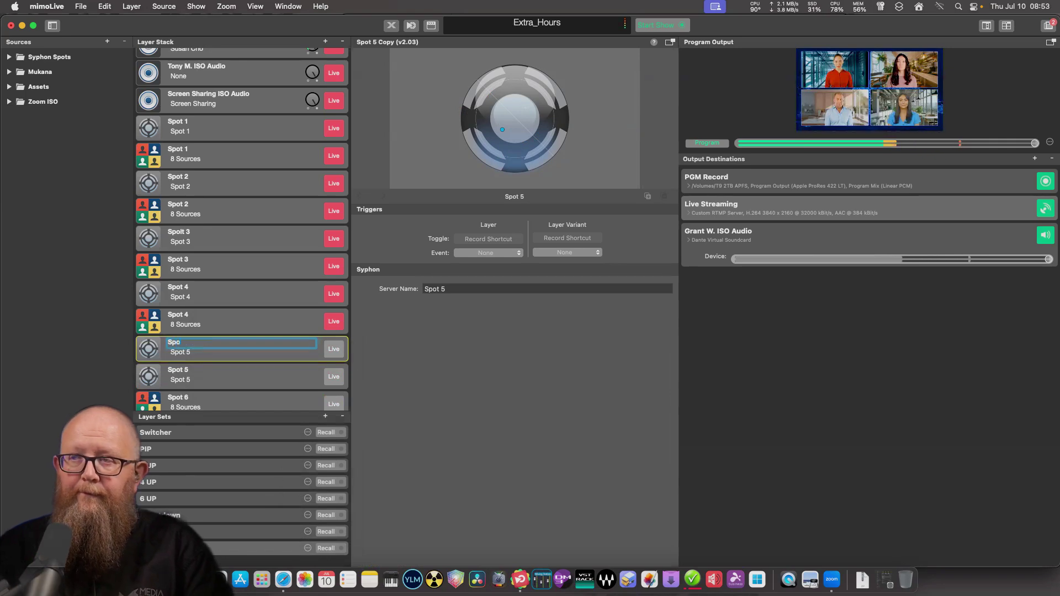
pyautogui.write('t 6')
pyautogui.press('Return')
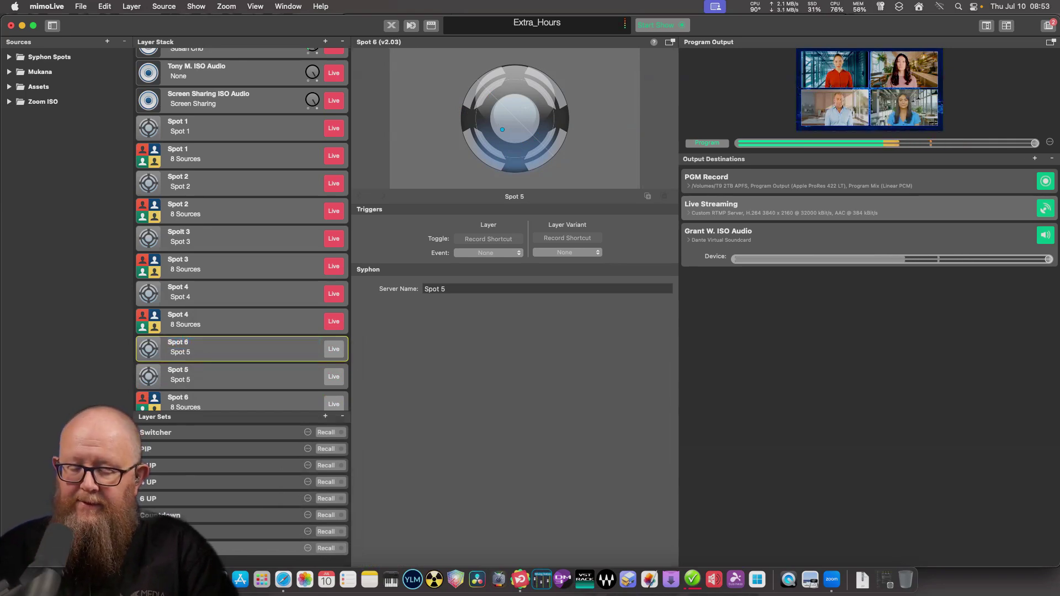
# Move both Spot 6 layers to the stack bottom and put the 8-source Spot 6 live.
pyautogui.scroll(-2, 241, 229)
pyautogui.moveTo(238, 299); pyautogui.dragTo(230, 386)
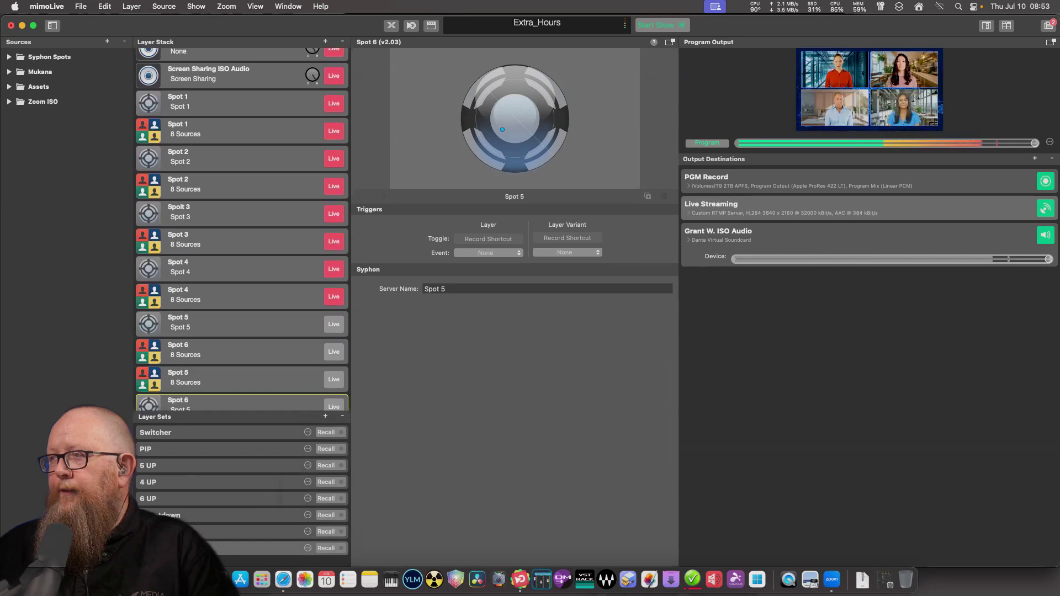
pyautogui.scroll(-1, 241, 221)
pyautogui.moveTo(237, 323); pyautogui.dragTo(237, 400)
pyautogui.scroll(-1, 242, 220)
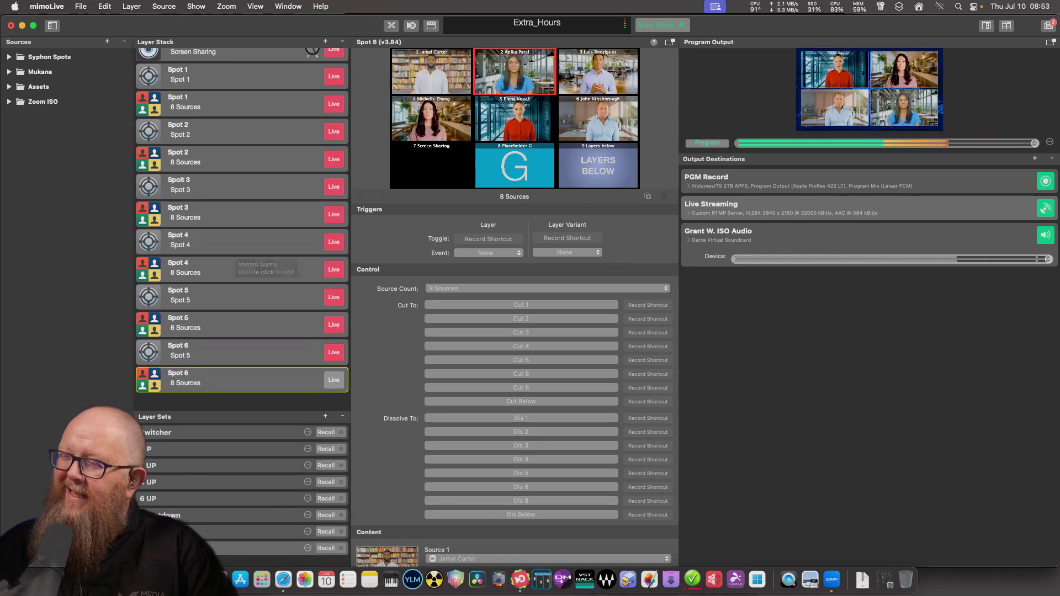
pyautogui.click(333, 380)
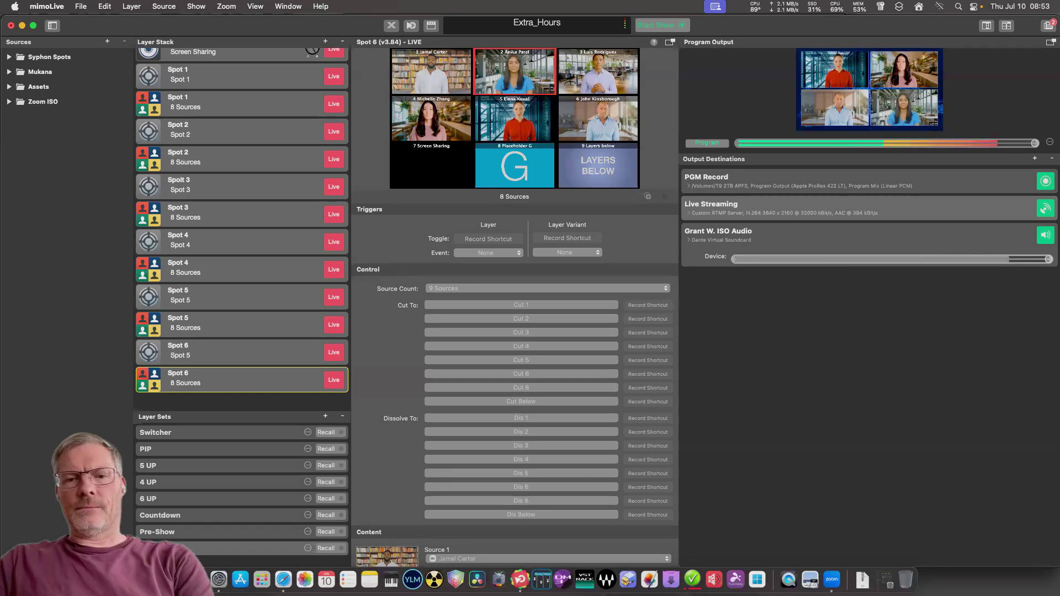
# Add a Syphon Video Receiver source set to mimoLive's Spot 5 feed, with Syphon Spots expanded.
pyautogui.click(9, 56)
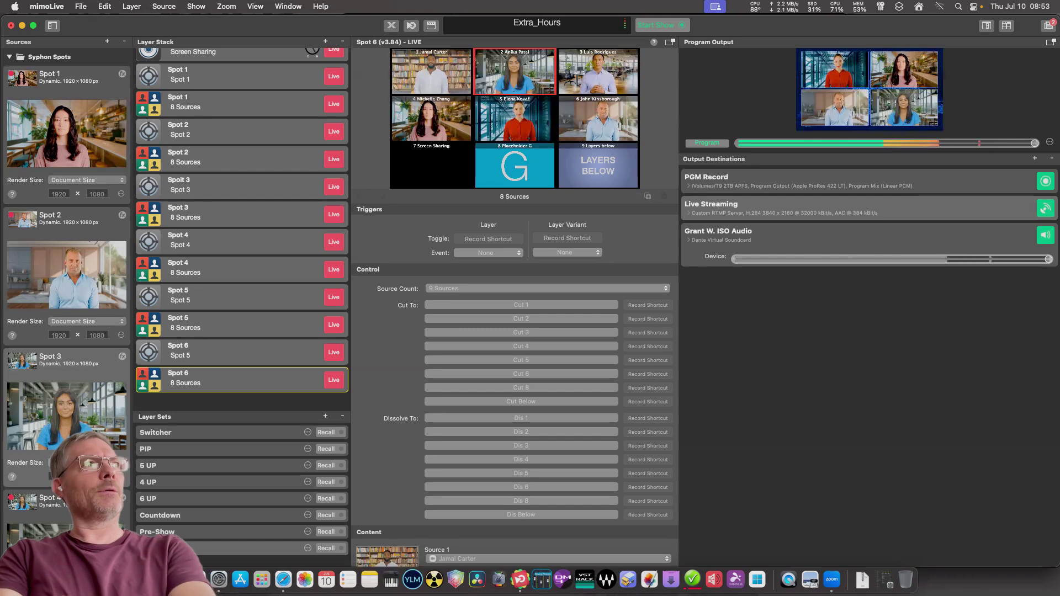
pyautogui.scroll(-5, 66, 237)
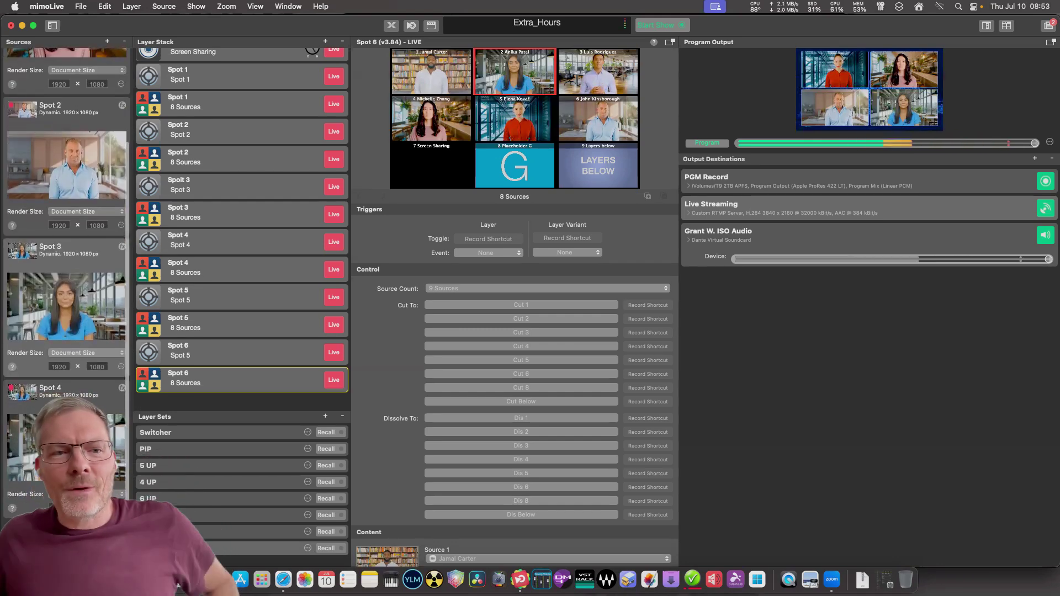
pyautogui.scroll(5, 66, 237)
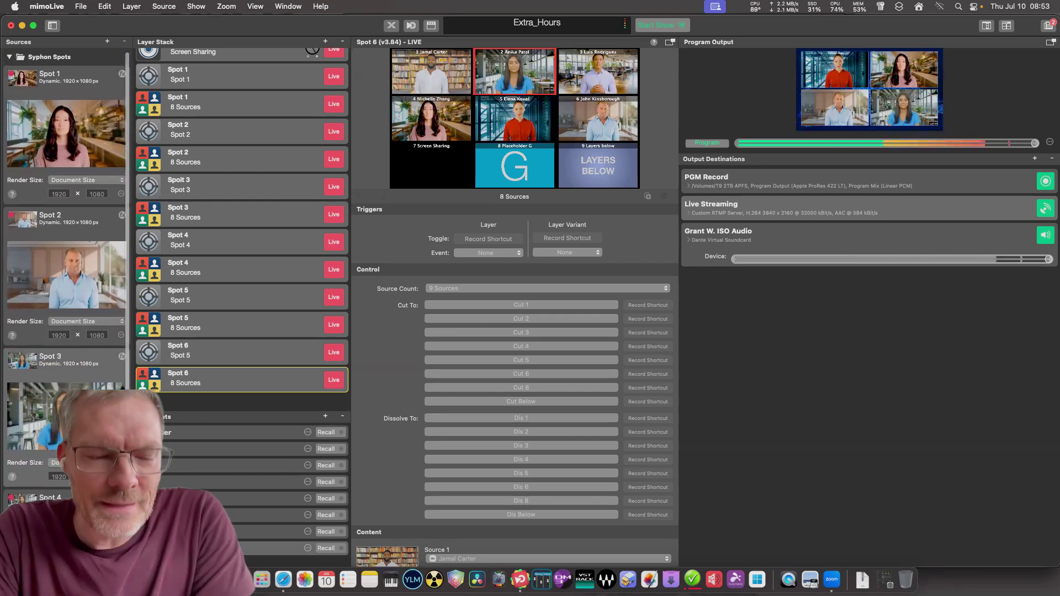
pyautogui.click(107, 41)
pyautogui.write('sy')
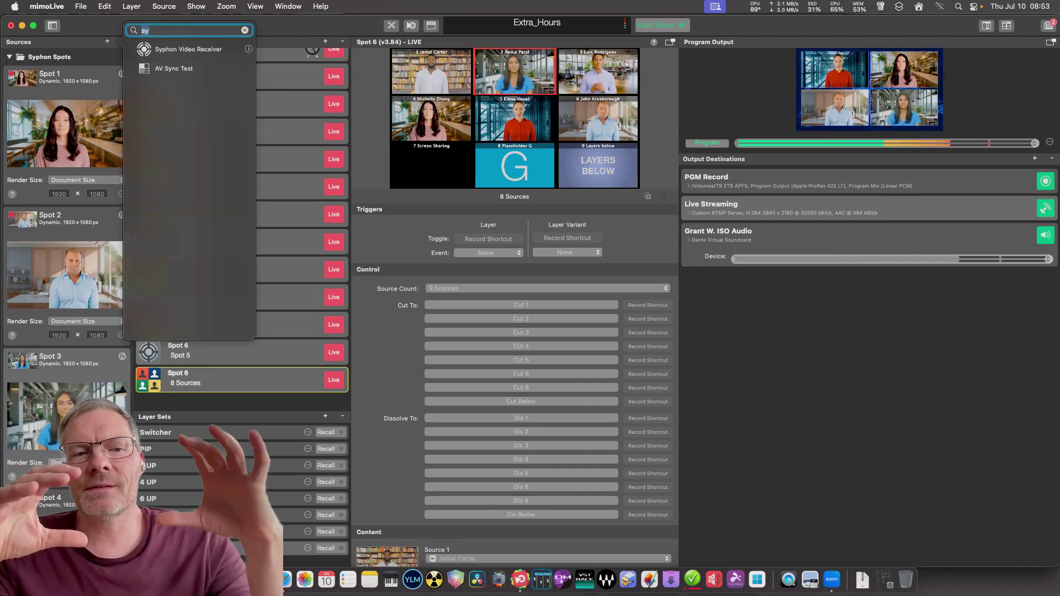
pyautogui.press('Return')
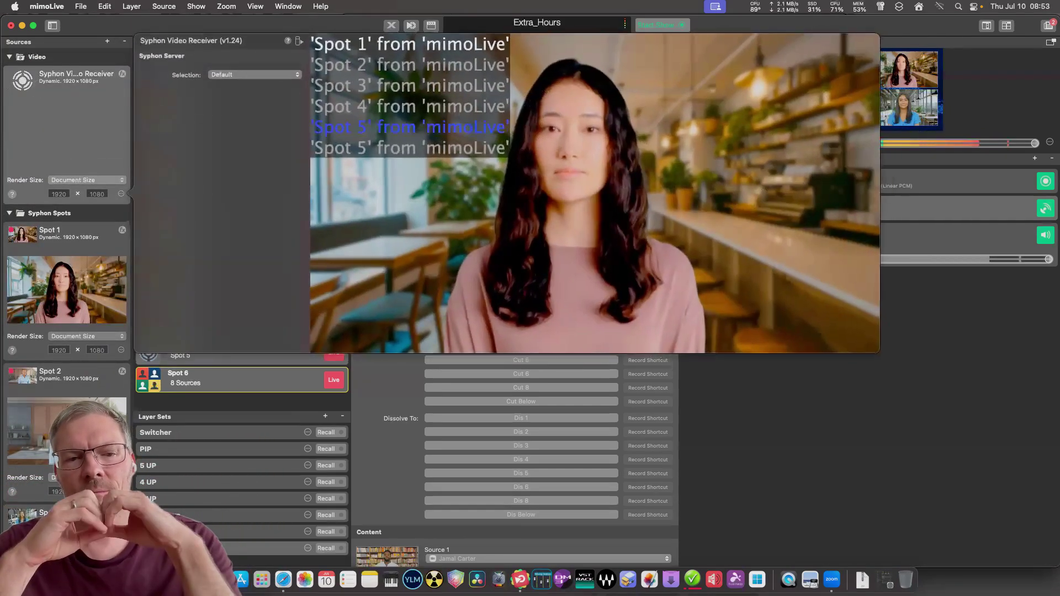
pyautogui.click(409, 127)
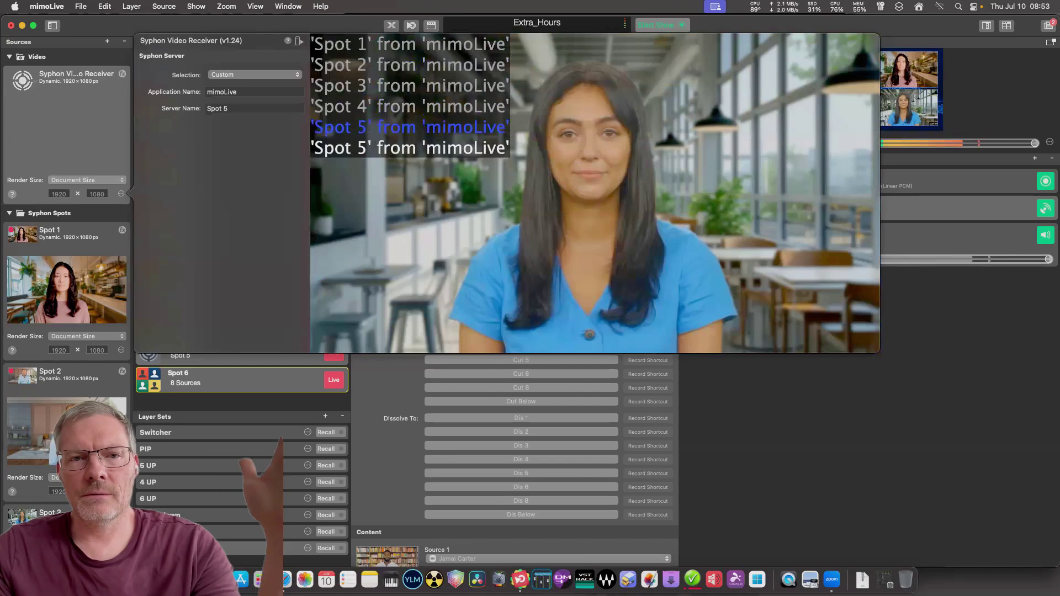
pyautogui.press('Escape')
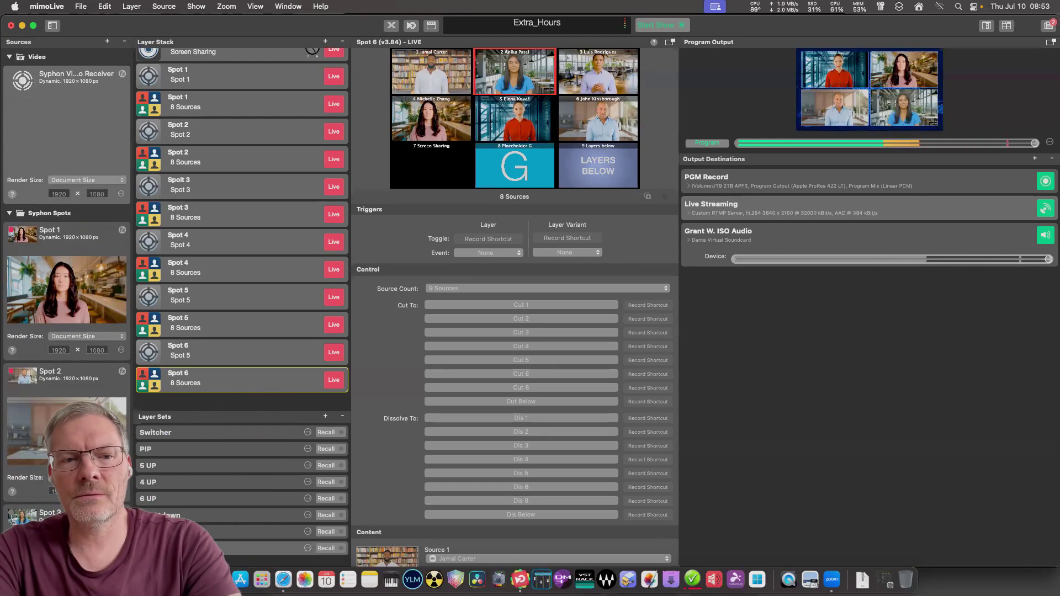
# Rename the Syphon Video Receiver source to Spot 5.
pyautogui.doubleClick(76, 73)
pyautogui.write('Spot')
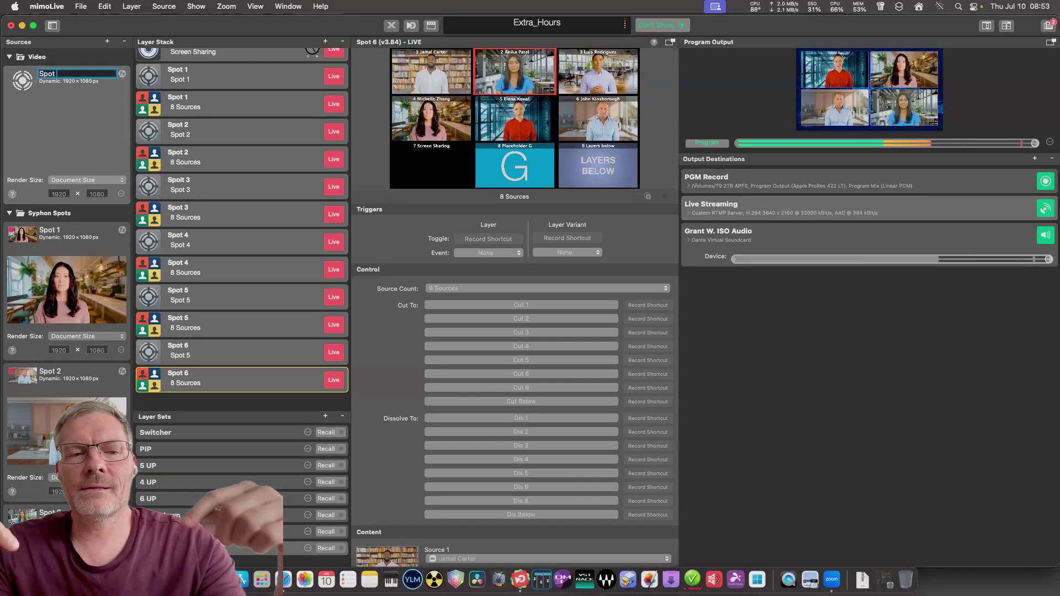
pyautogui.write(' 5')
pyautogui.press('Return')
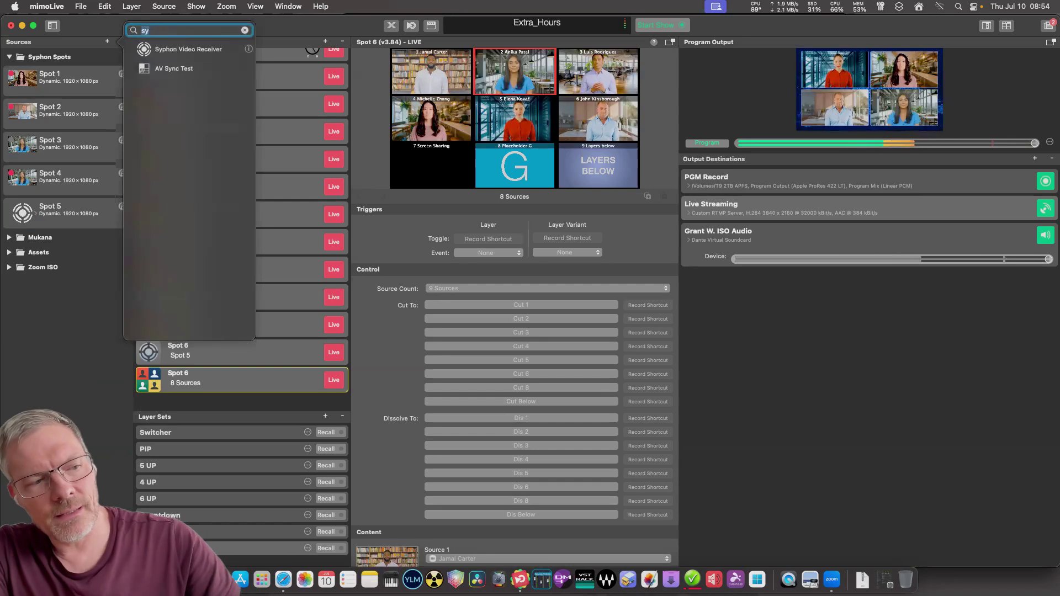
# Add another Syphon Video Receiver and place it in Syphon Spots below Spot 5.
pyautogui.press('Down')
pyautogui.press('Return')
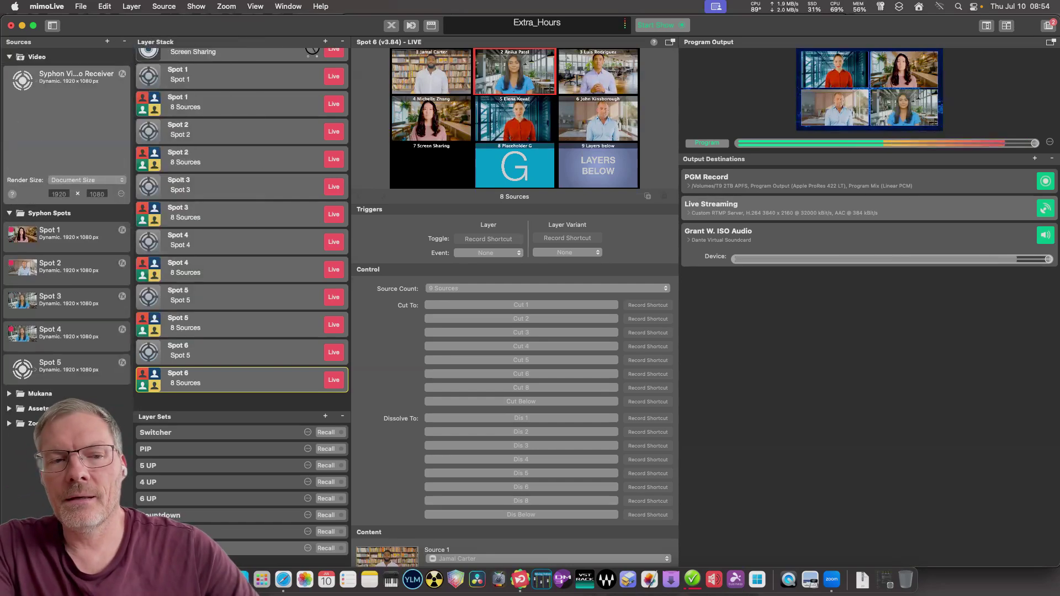
pyautogui.moveTo(77, 77); pyautogui.dragTo(83, 373)
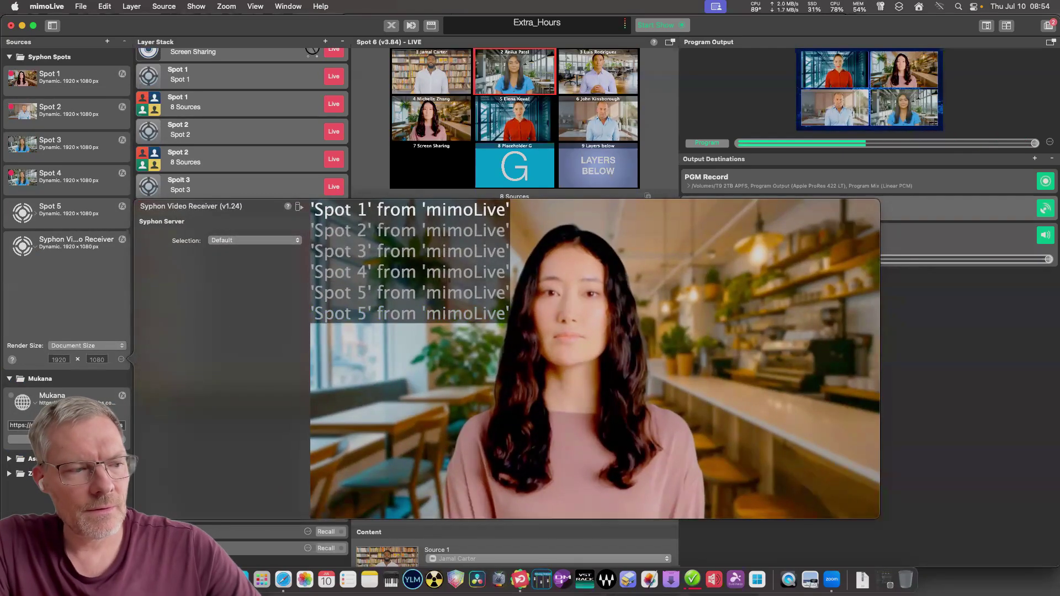
# Change the Syphon Spot 6 layer's server name to Spot 6 and set the second receiver to that feed.
pyautogui.click(238, 351)
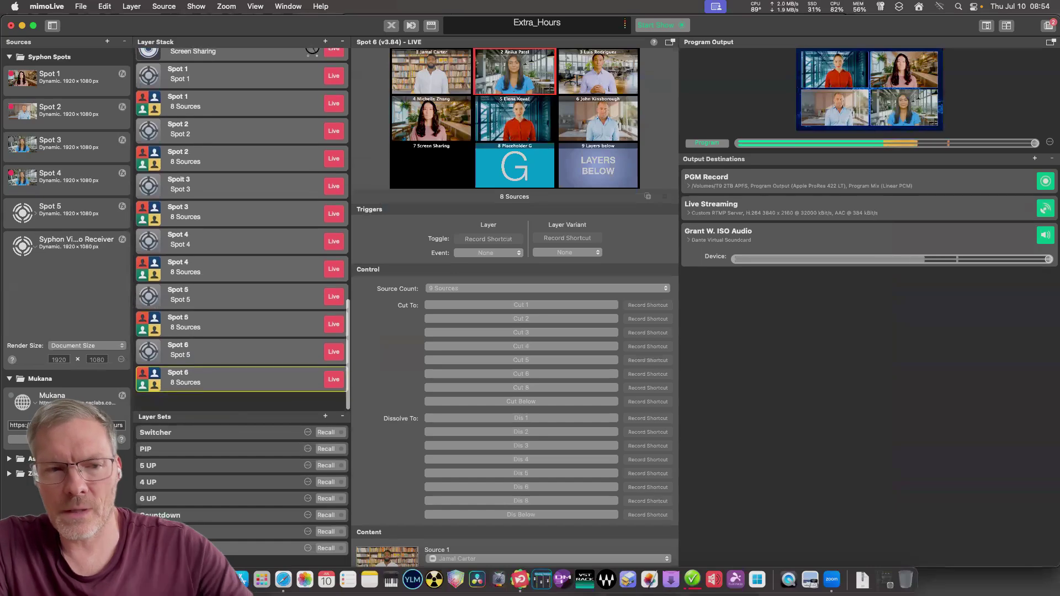
pyautogui.click(449, 288)
pyautogui.press('BackSpace')
pyautogui.write('6')
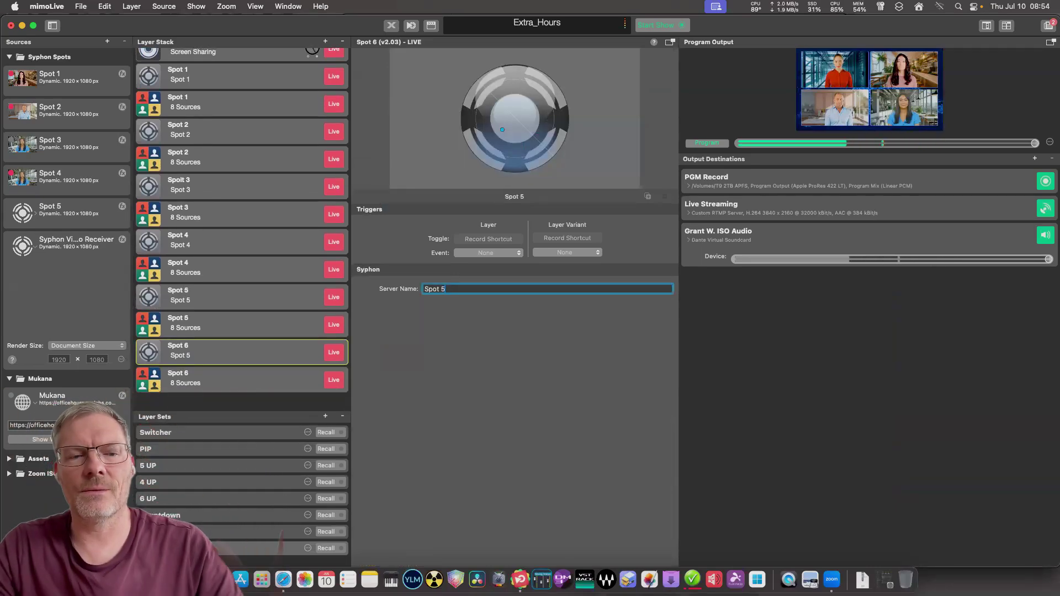
pyautogui.press('Return')
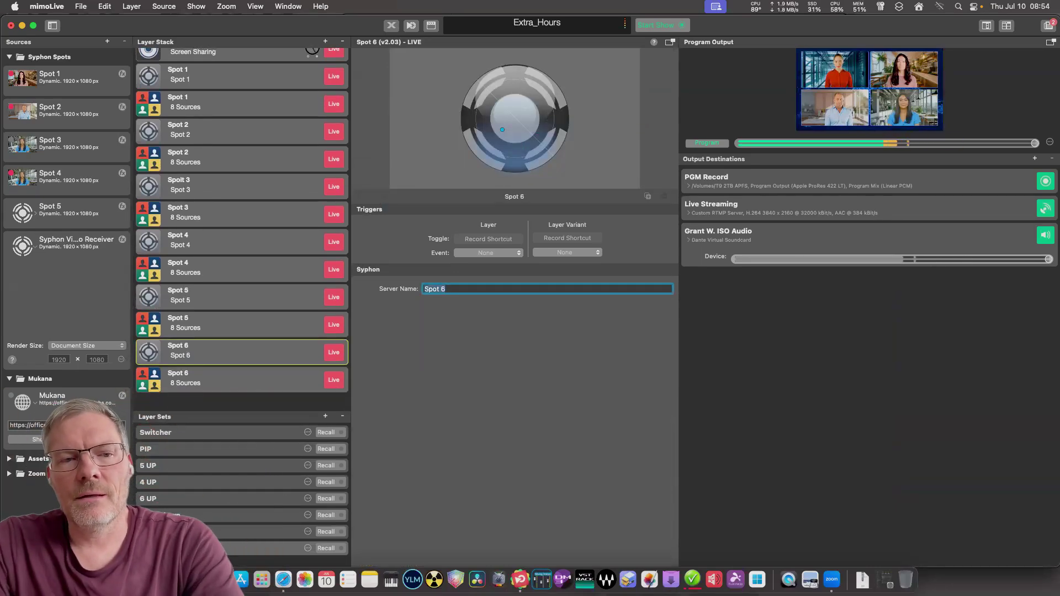
pyautogui.click(77, 243)
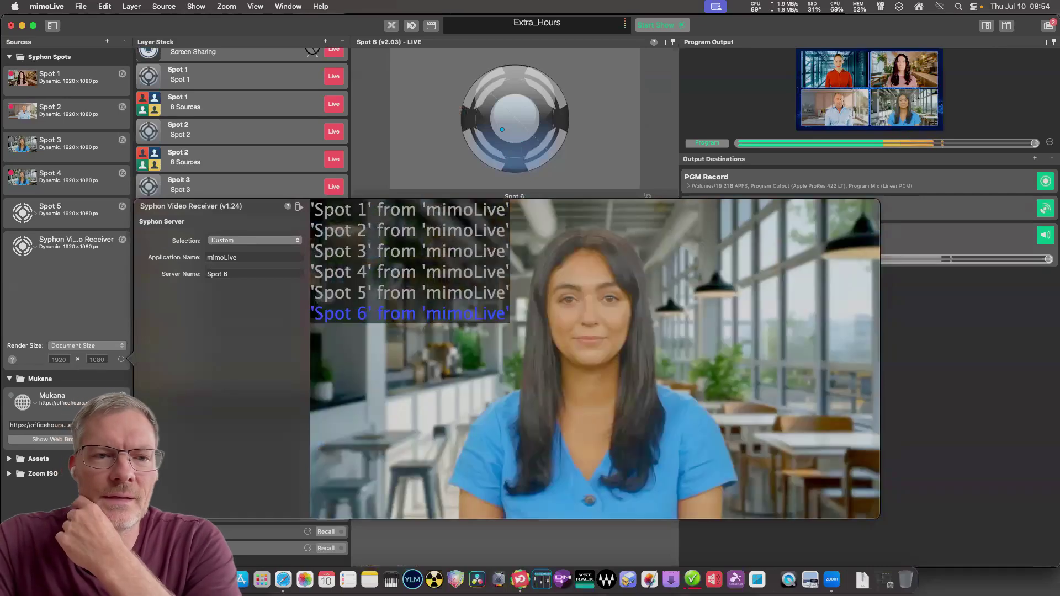
pyautogui.press('Escape')
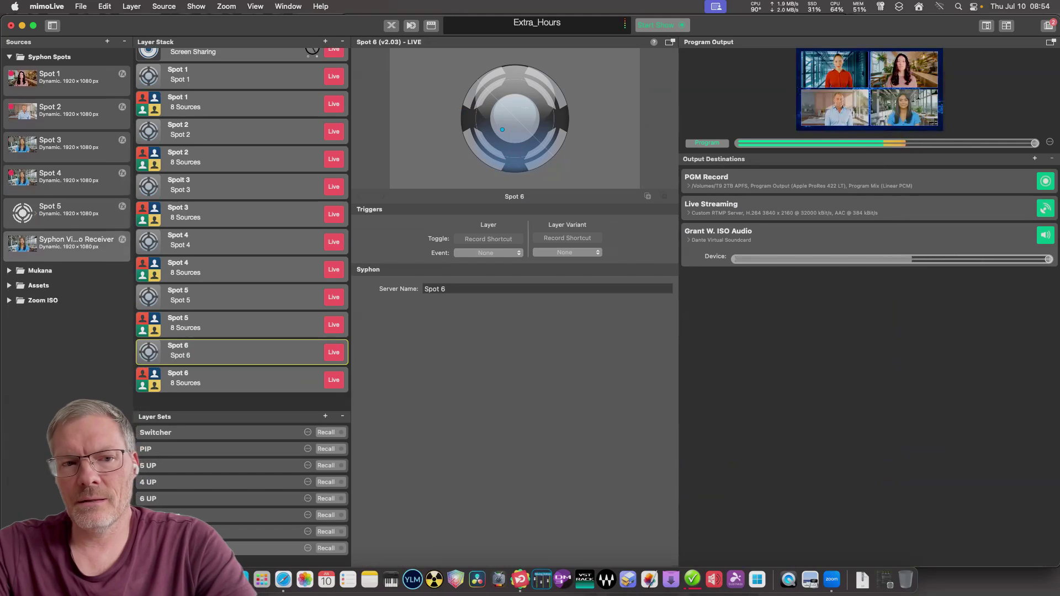
# Select the 6 UP layer to show its 3x2 preview with six presenter feeds.
pyautogui.scroll(-2, 243, 221)
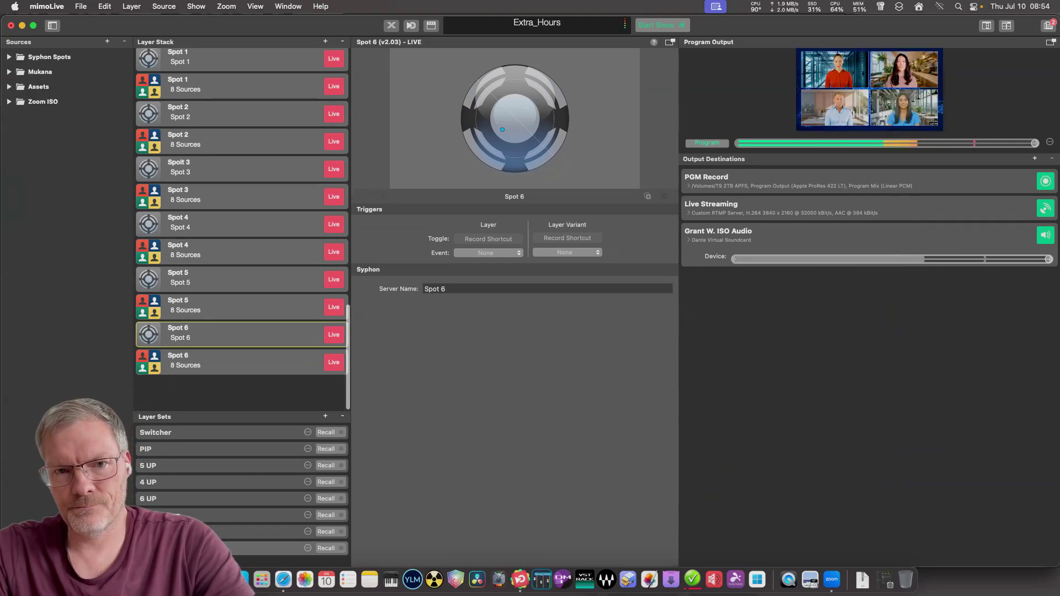
pyautogui.click(232, 325)
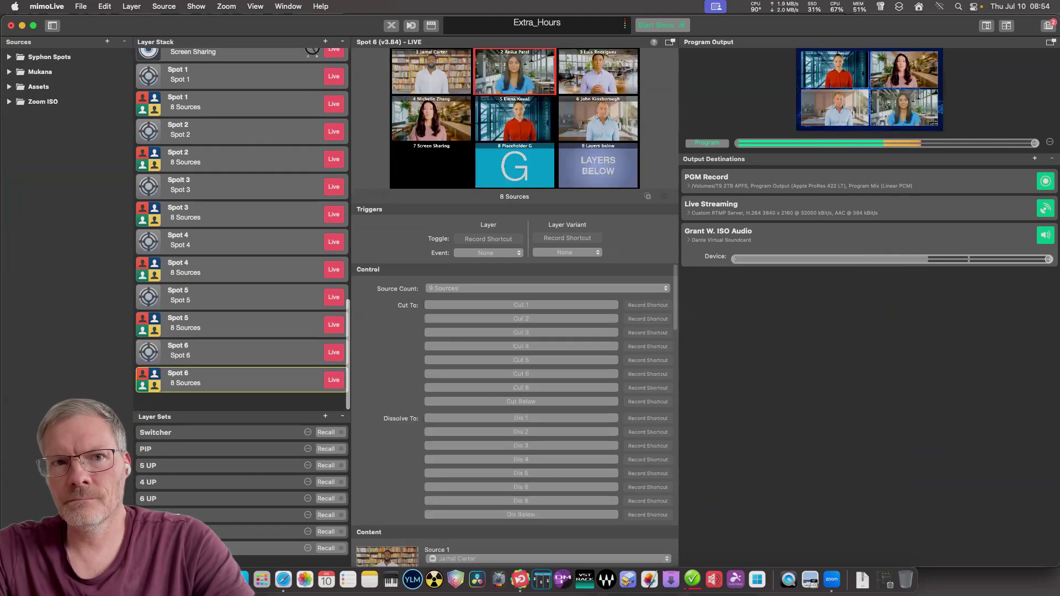
pyautogui.scroll(-5, 515, 414)
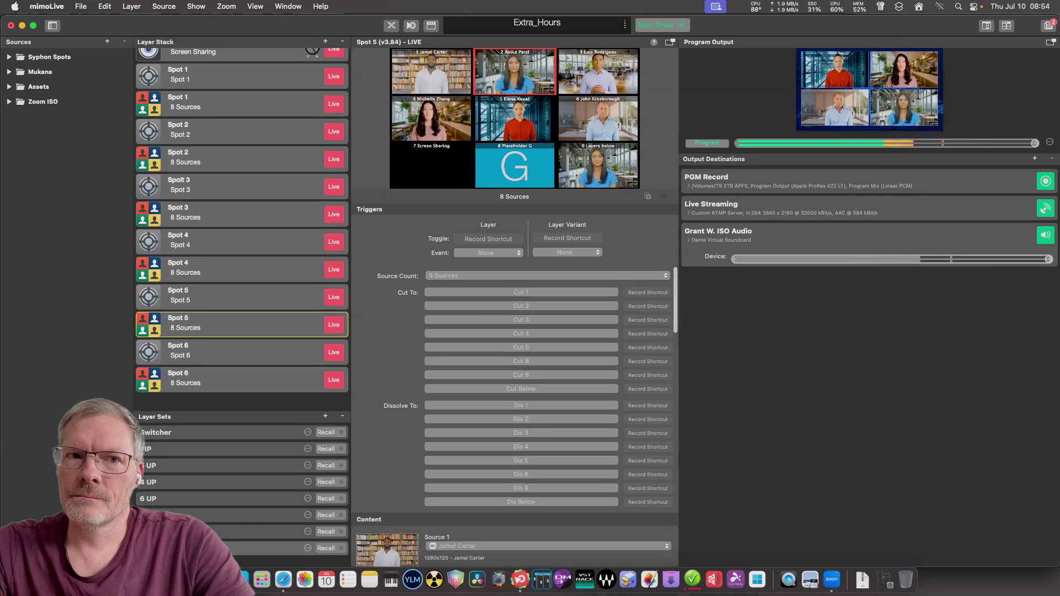
pyautogui.scroll(3, 515, 414)
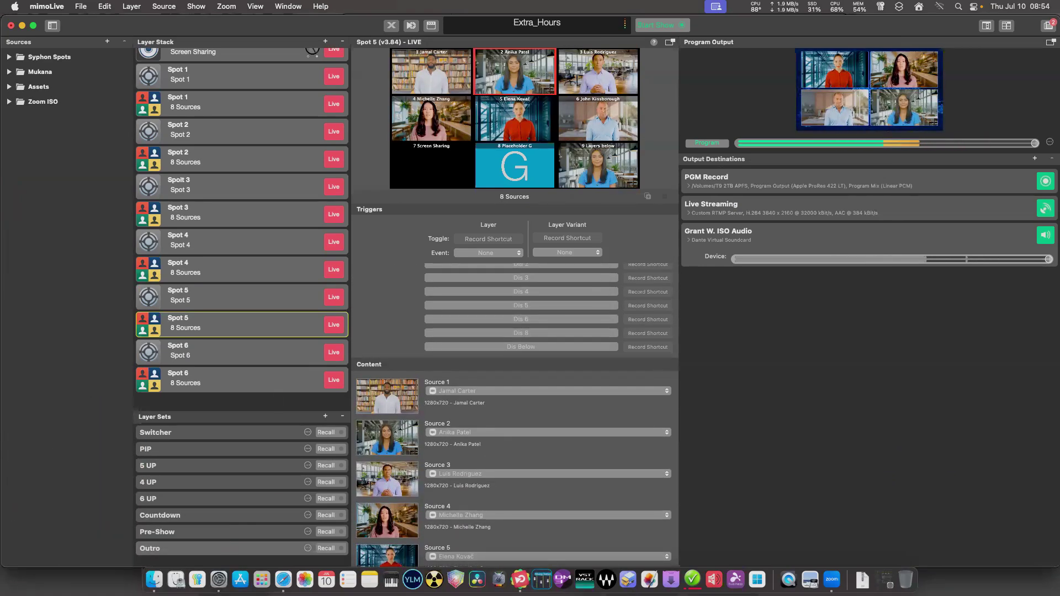
pyautogui.scroll(10, 242, 221)
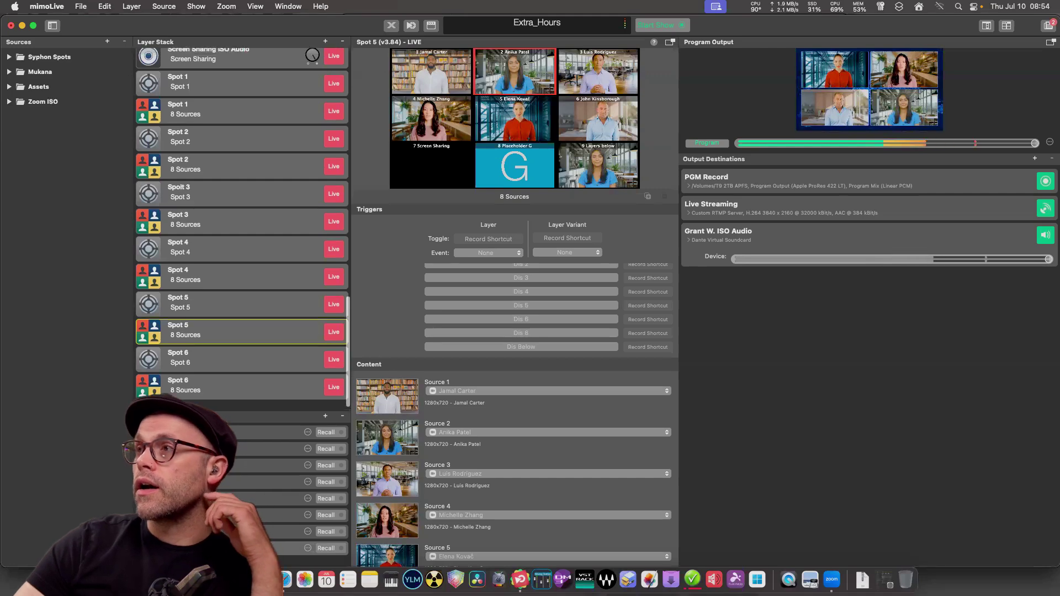
pyautogui.scroll(10, 241, 220)
pyautogui.click(221, 159)
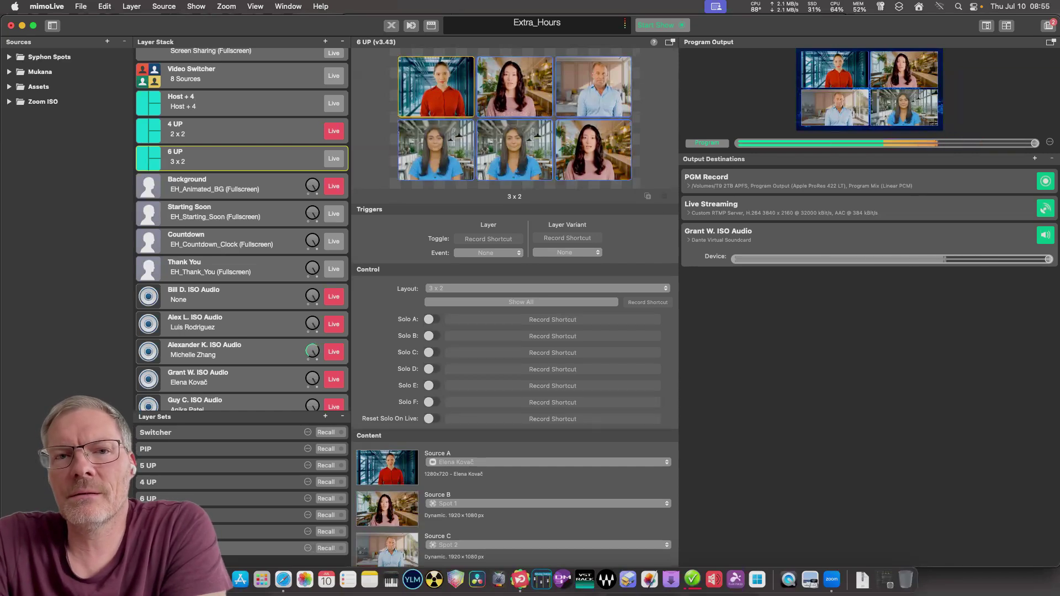
# Open the Render Performance Monitor from the Window menu and move it off the preview.
pyautogui.click(287, 6)
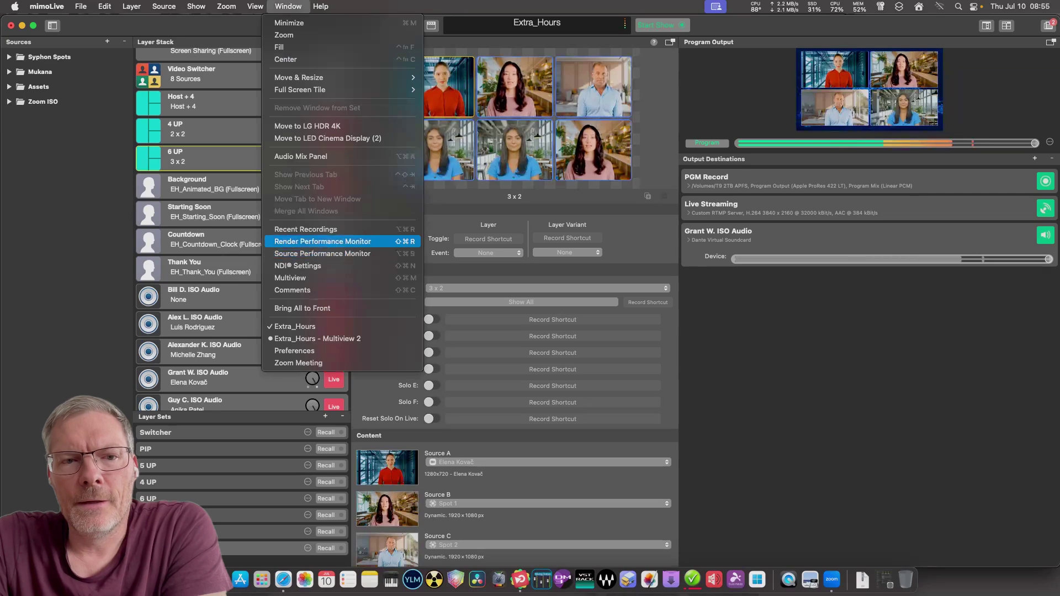
pyautogui.click(323, 242)
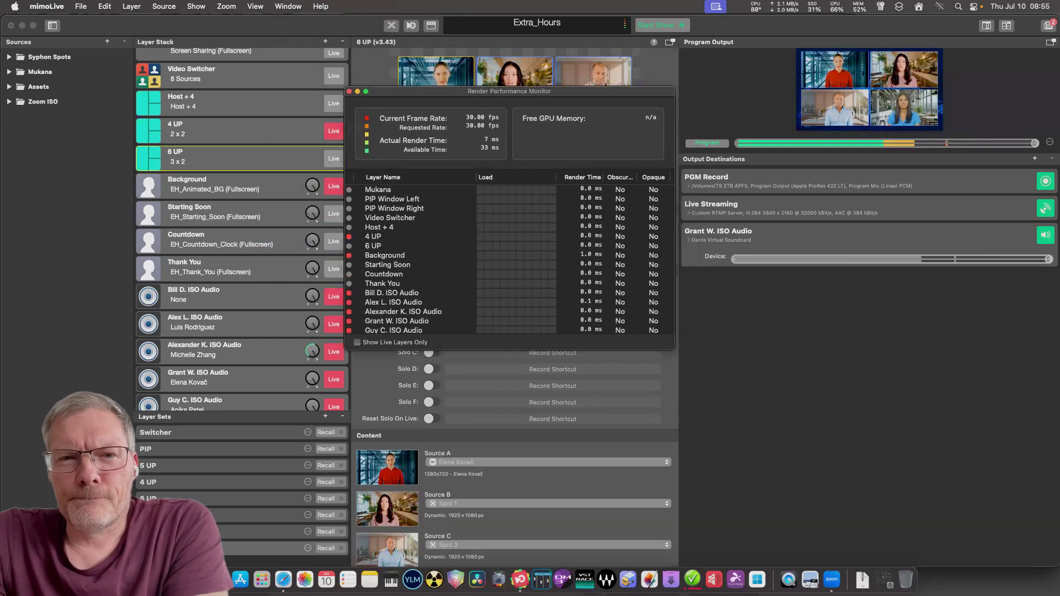
pyautogui.moveTo(420, 92); pyautogui.dragTo(134, 153)
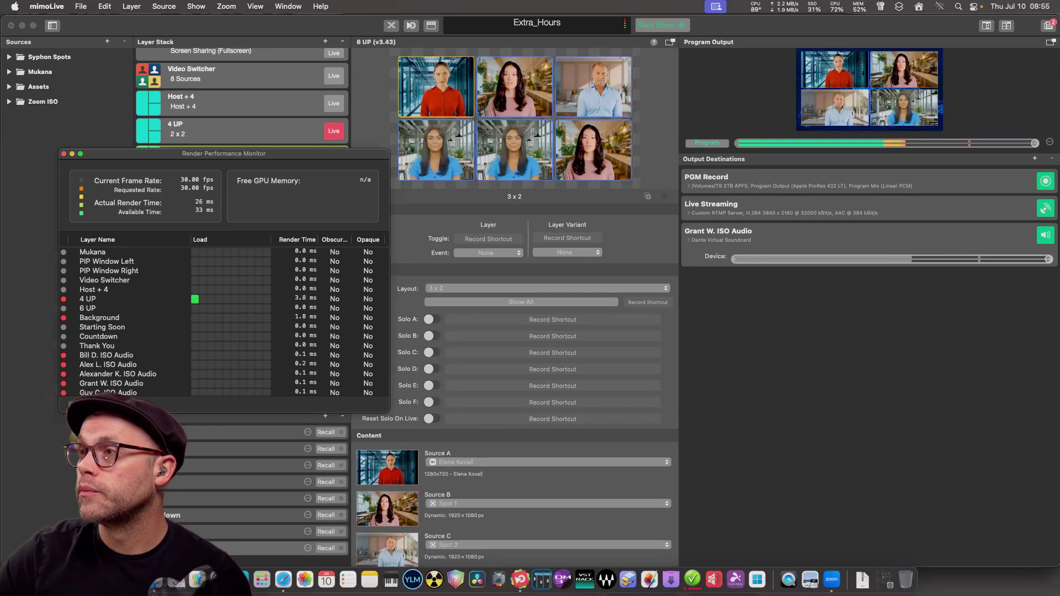
pyautogui.scroll(-1, 223, 320)
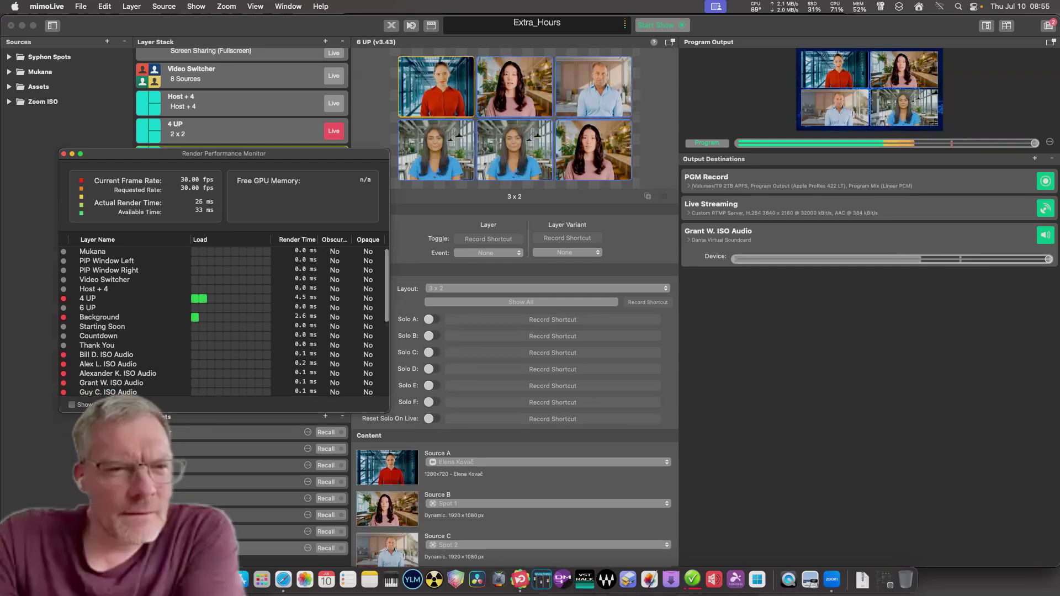
# Enlarge the monitor to list every layer, park it at the right edge, then switch to Safari's Submix surface.
pyautogui.moveTo(166, 412); pyautogui.dragTo(165, 552)
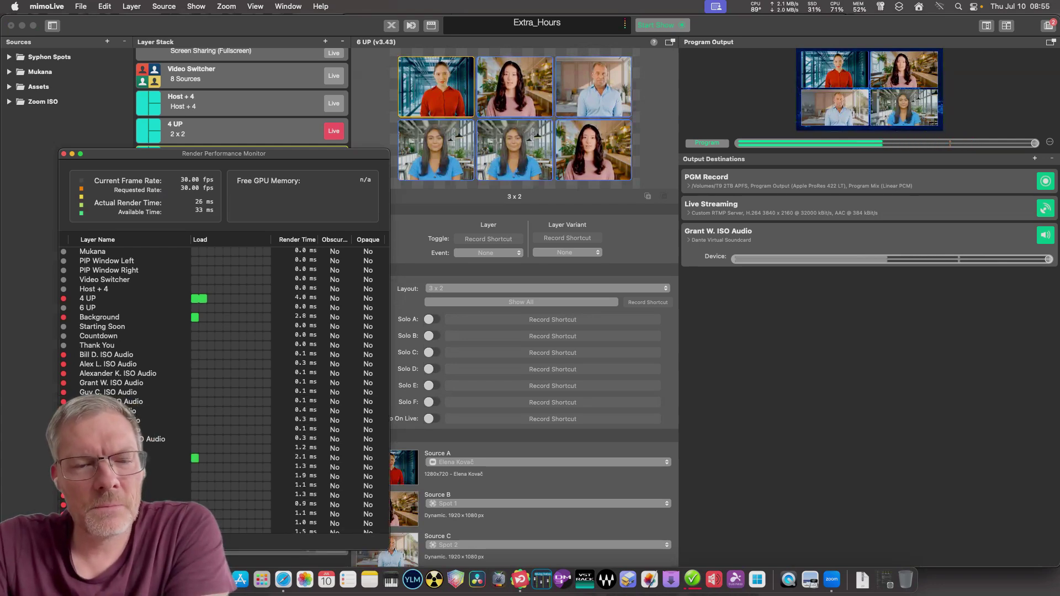
pyautogui.moveTo(224, 154); pyautogui.dragTo(620, 45)
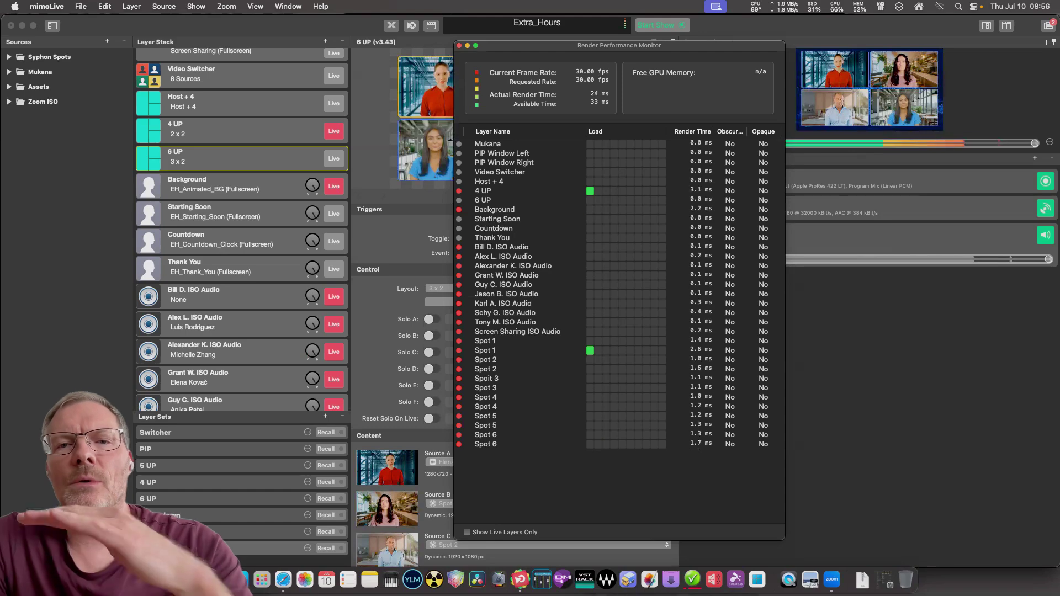
pyautogui.moveTo(619, 46); pyautogui.dragTo(850, 34)
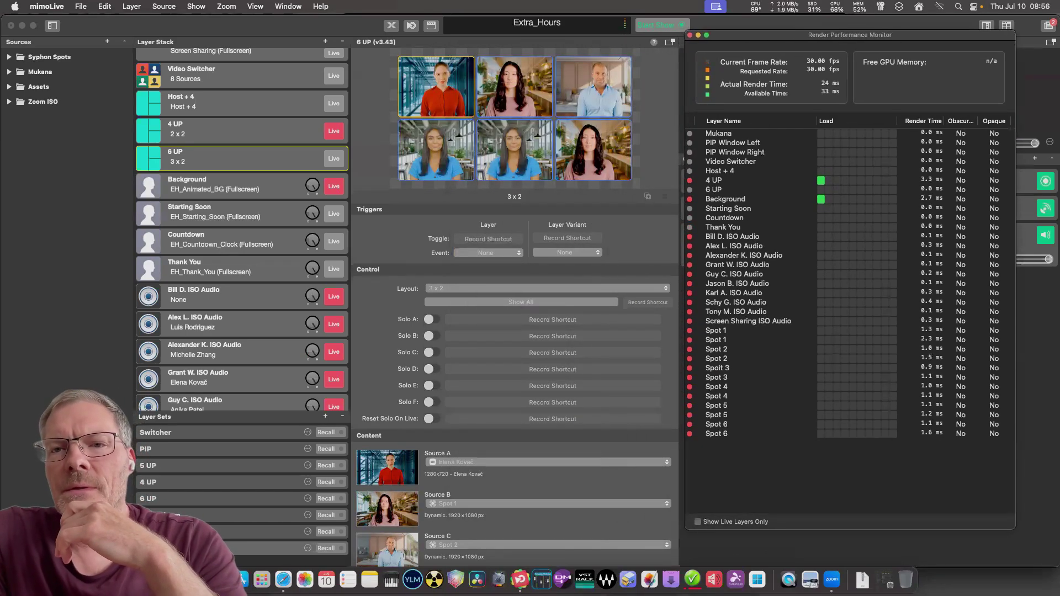
pyautogui.click(283, 580)
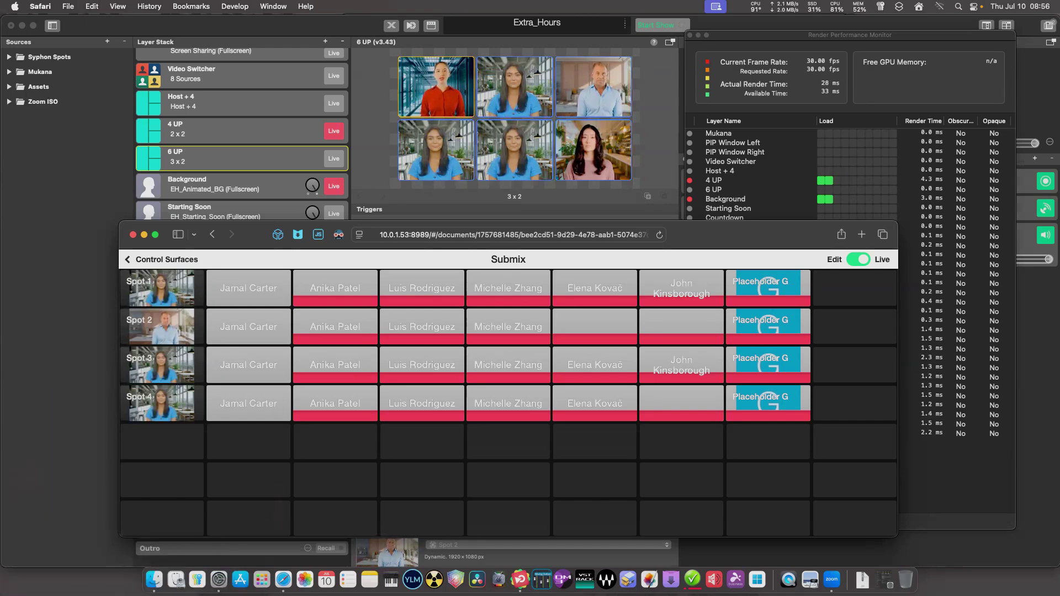
# Bring the mimoLive Extra_Hours window back in front of Safari.
pyautogui.click(343, 25)
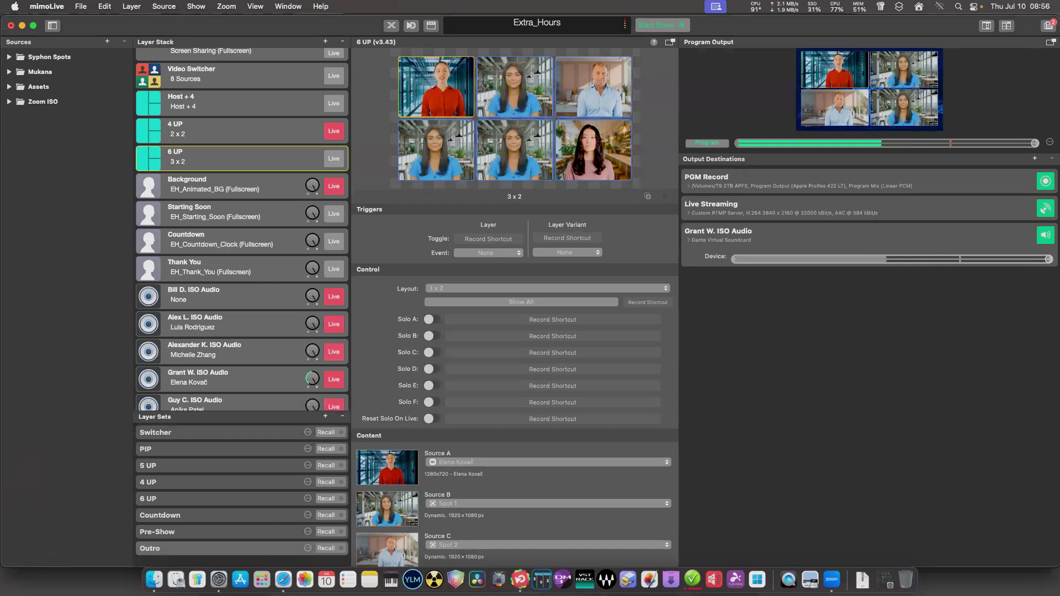
pyautogui.click(431, 25)
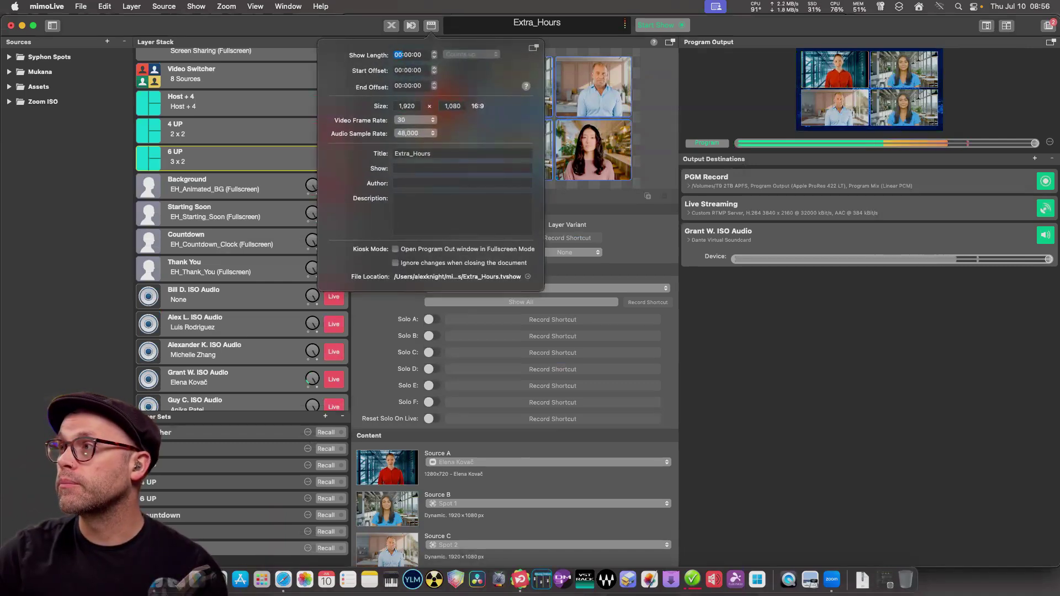
pyautogui.press('Escape')
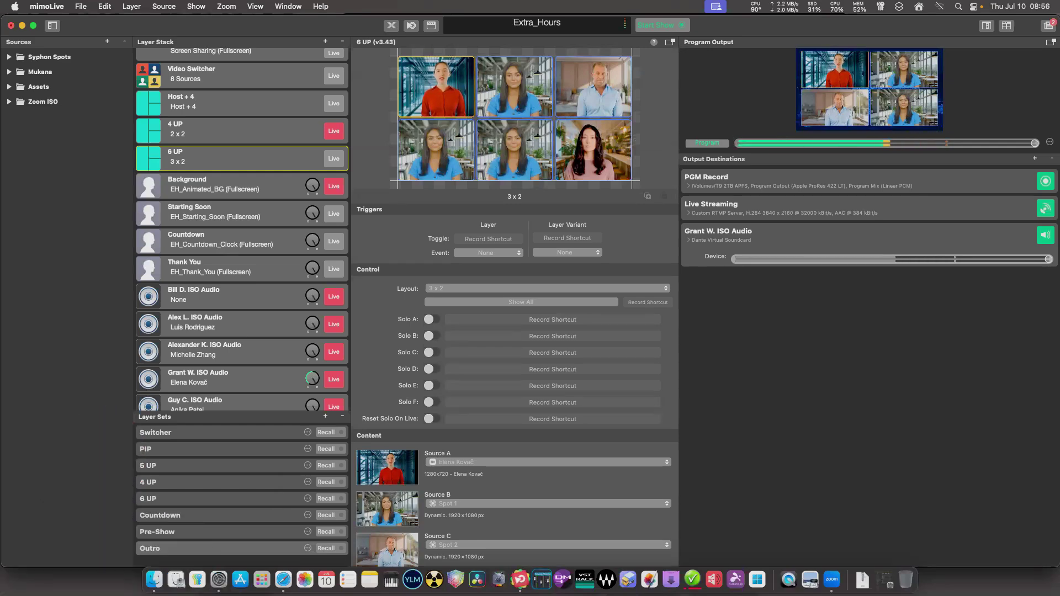
pyautogui.scroll(-15, 242, 229)
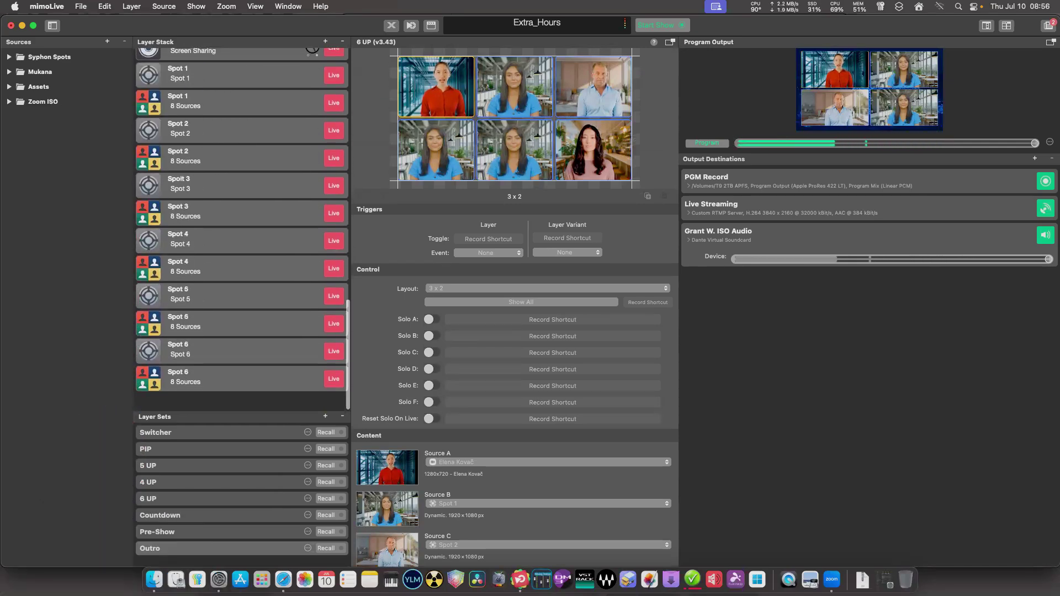
# Select the PIP Window Left layer and finish editing its name.
pyautogui.scroll(15, 242, 229)
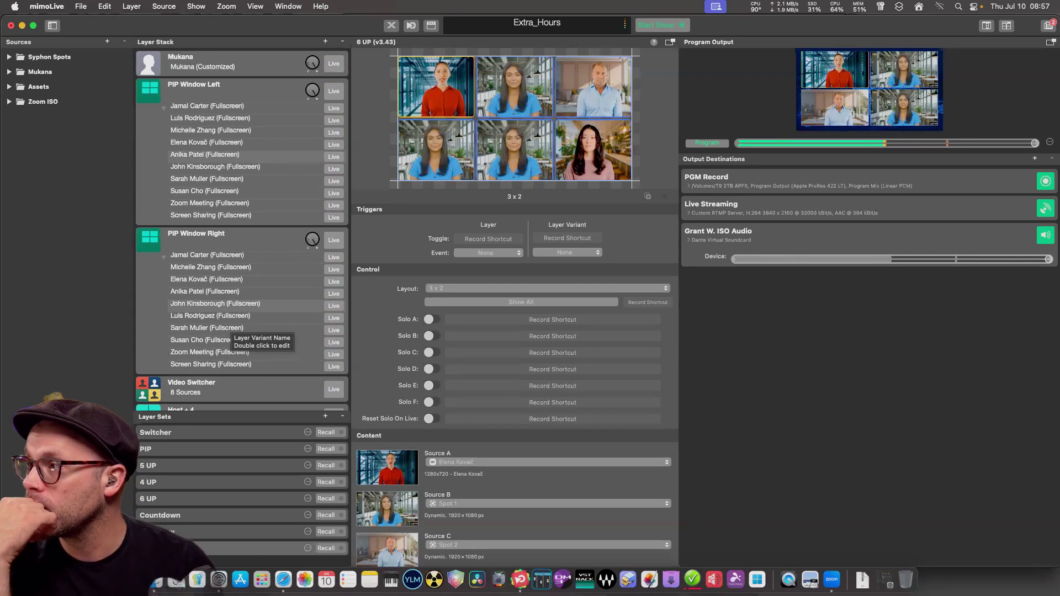
pyautogui.scroll(-8, 229, 329)
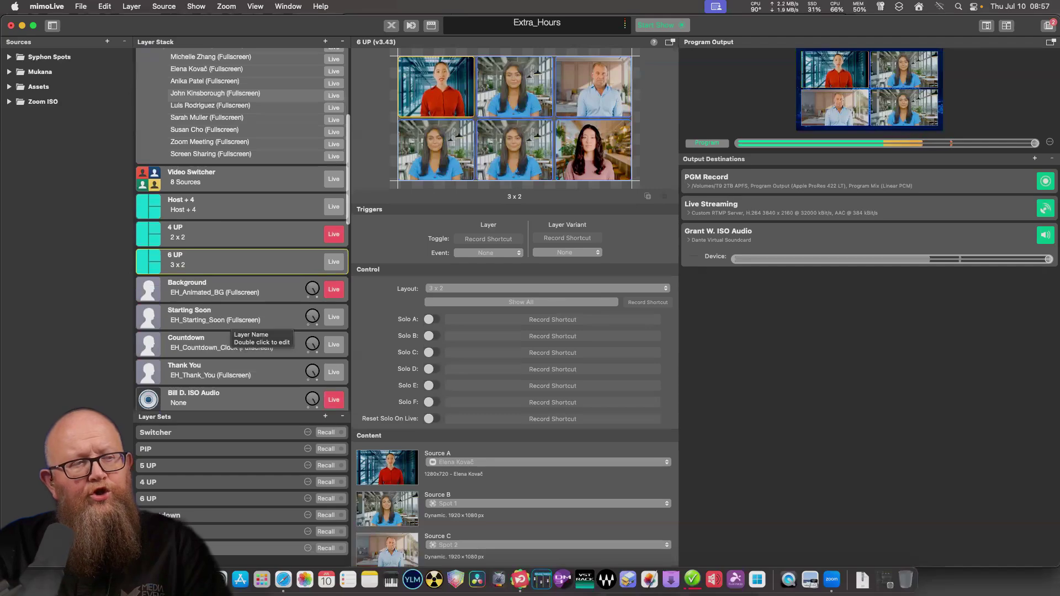
pyautogui.scroll(8, 207, 298)
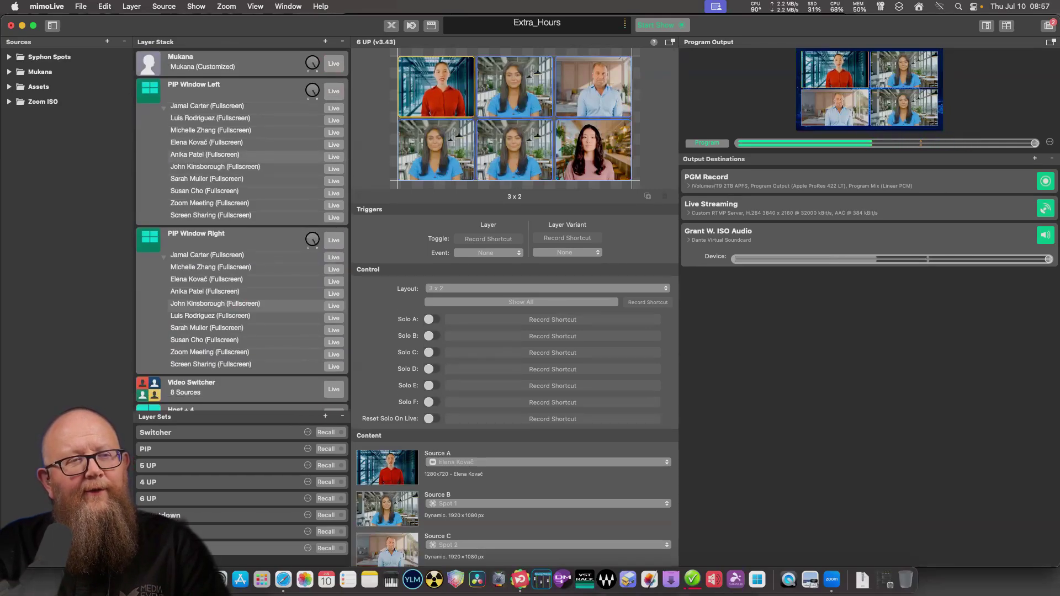
pyautogui.scroll(-10, 242, 229)
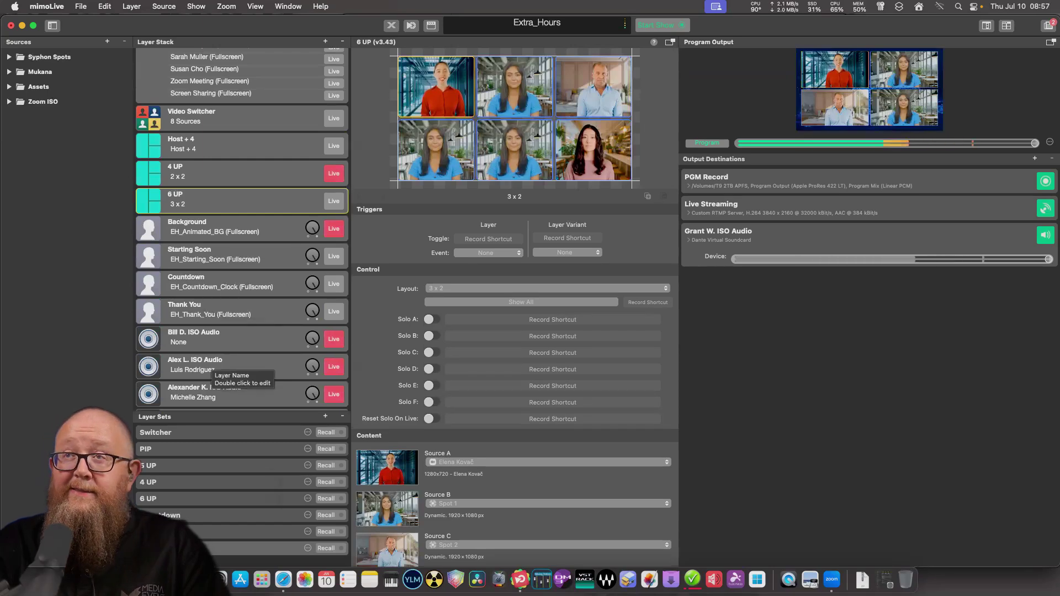
pyautogui.scroll(5, 212, 369)
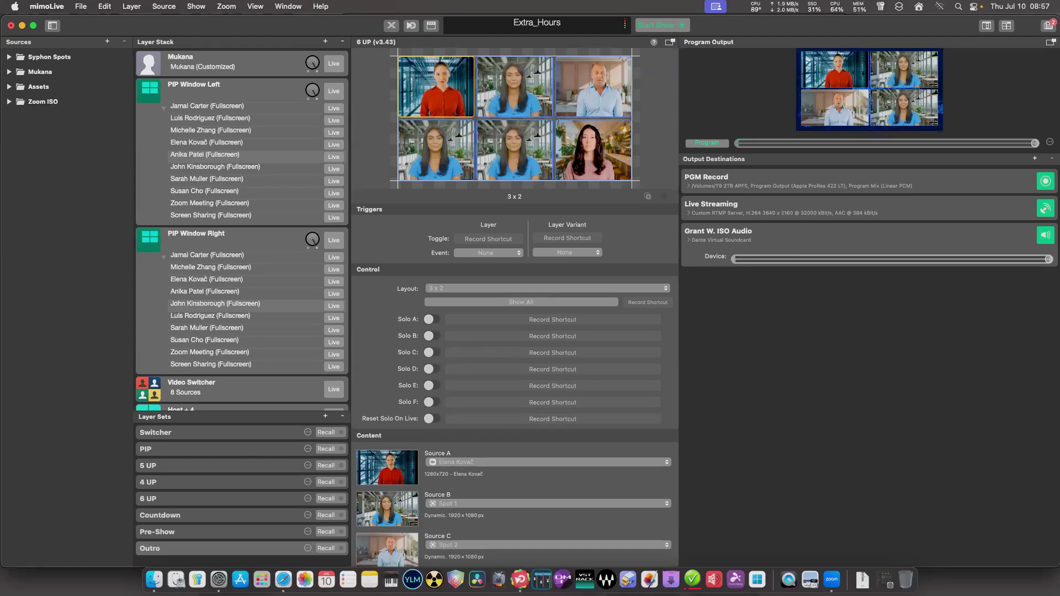
pyautogui.scroll(2, 241, 155)
pyautogui.click(210, 85)
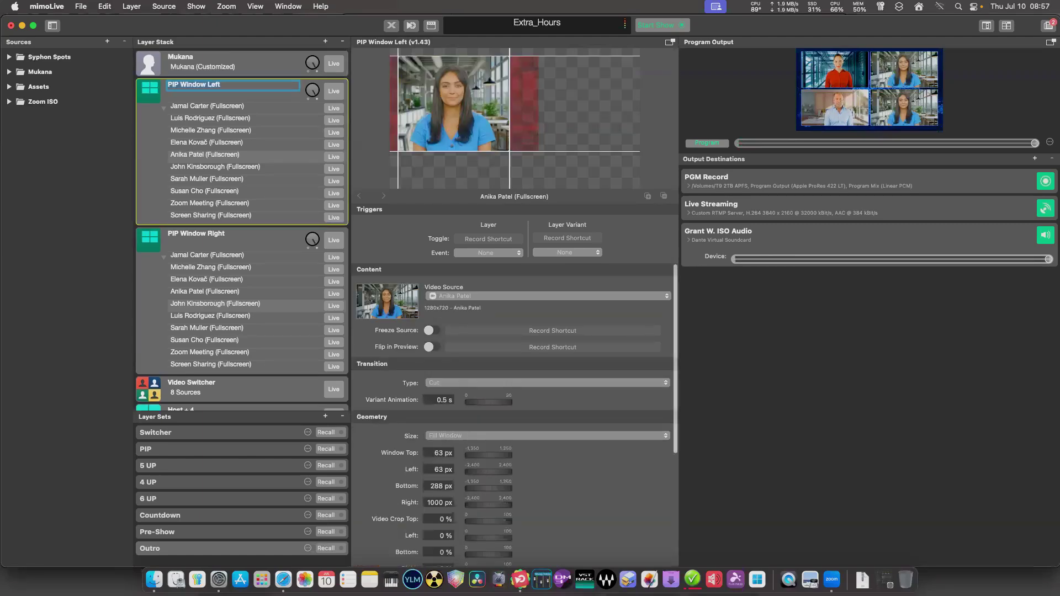
pyautogui.press('Return')
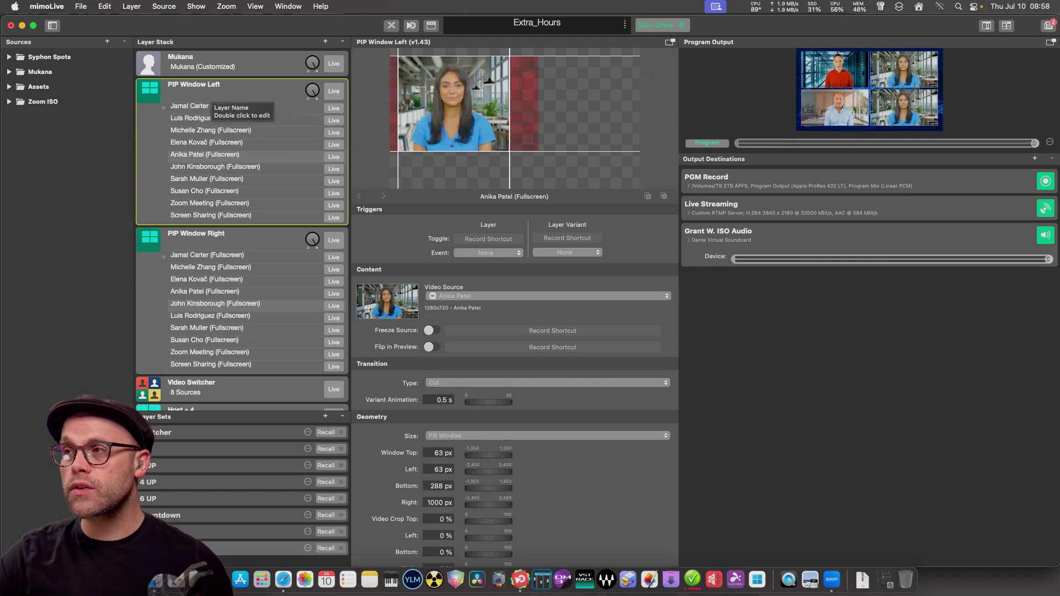
# Collapse the variant lists of PIP Window Right and PIP Window Left.
pyautogui.scroll(-10, 242, 226)
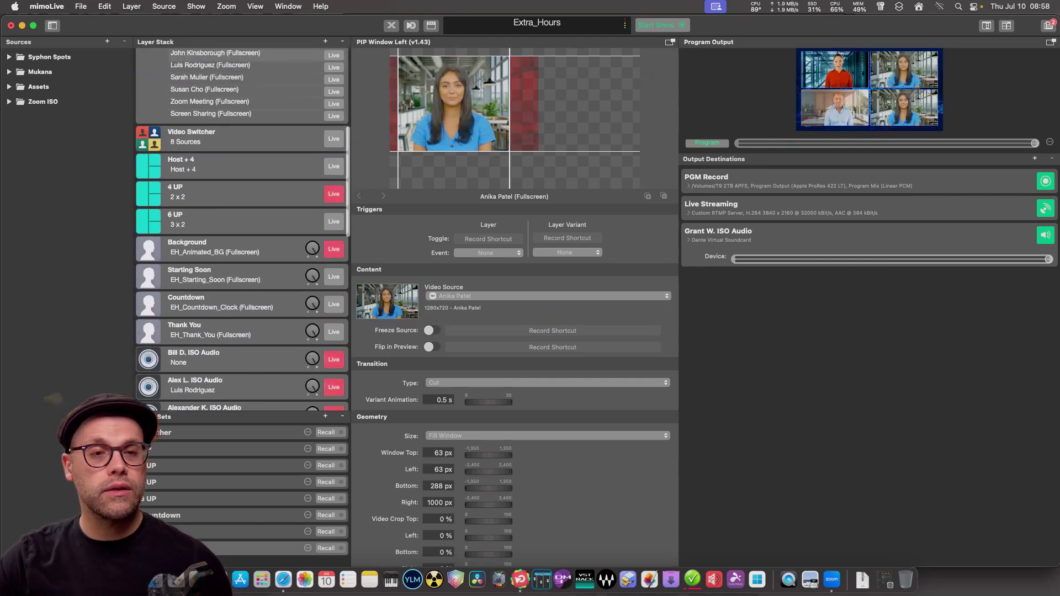
pyautogui.scroll(-8, 242, 226)
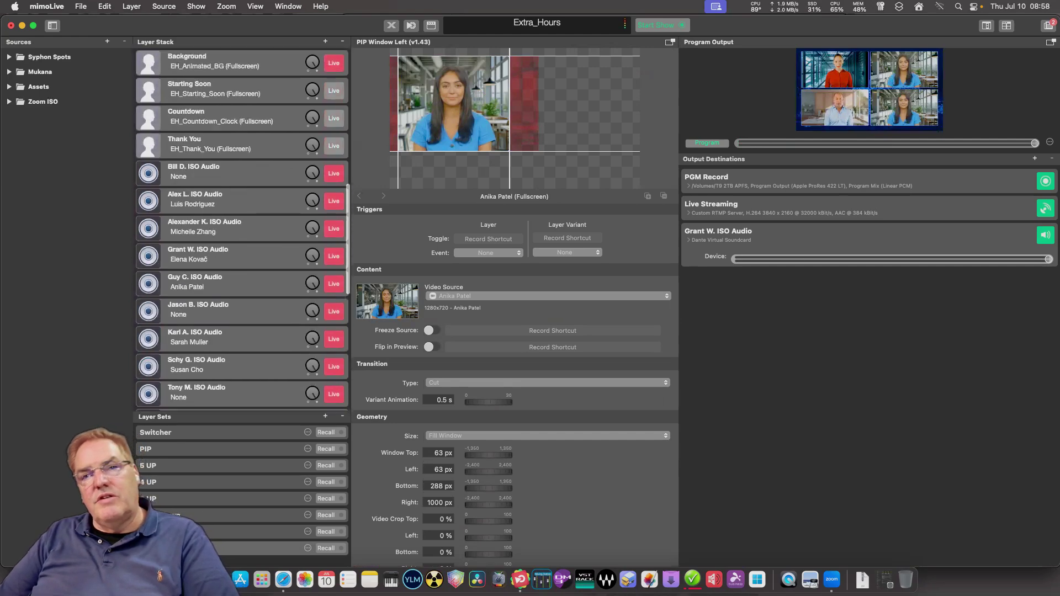
pyautogui.scroll(18, 242, 226)
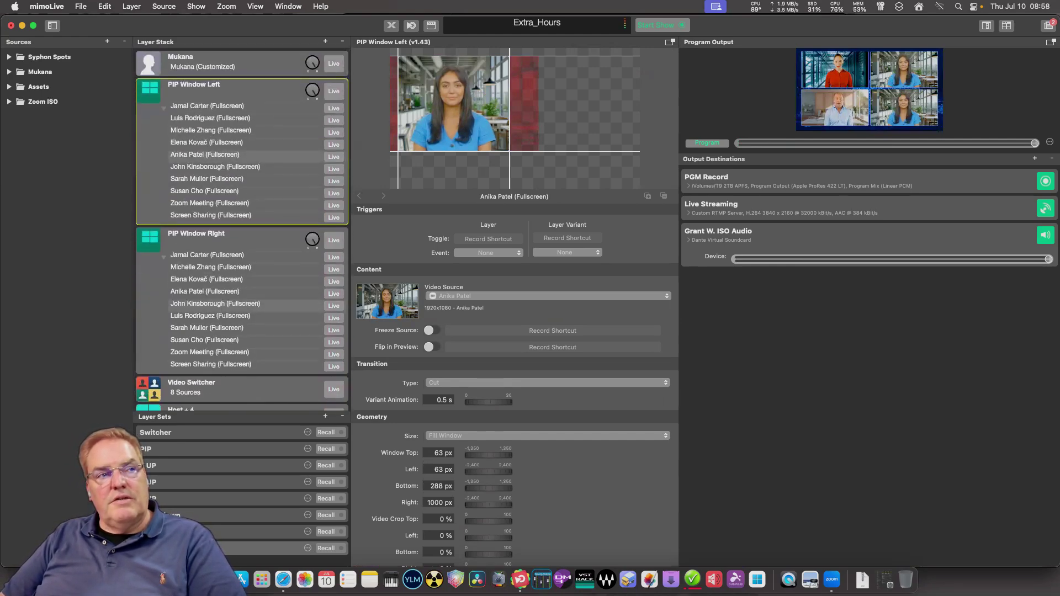
pyautogui.click(164, 257)
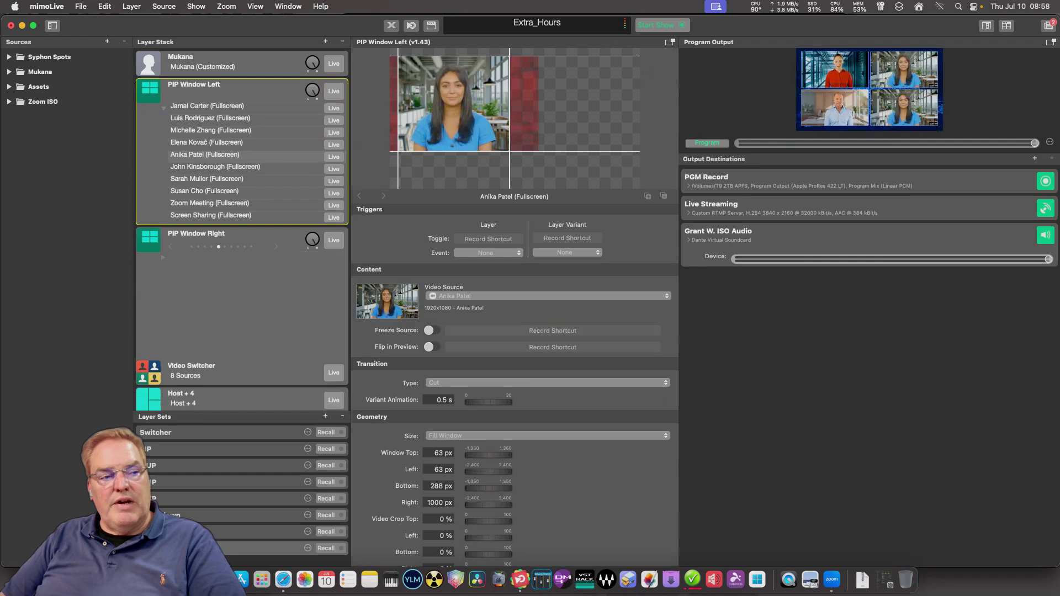
pyautogui.click(164, 108)
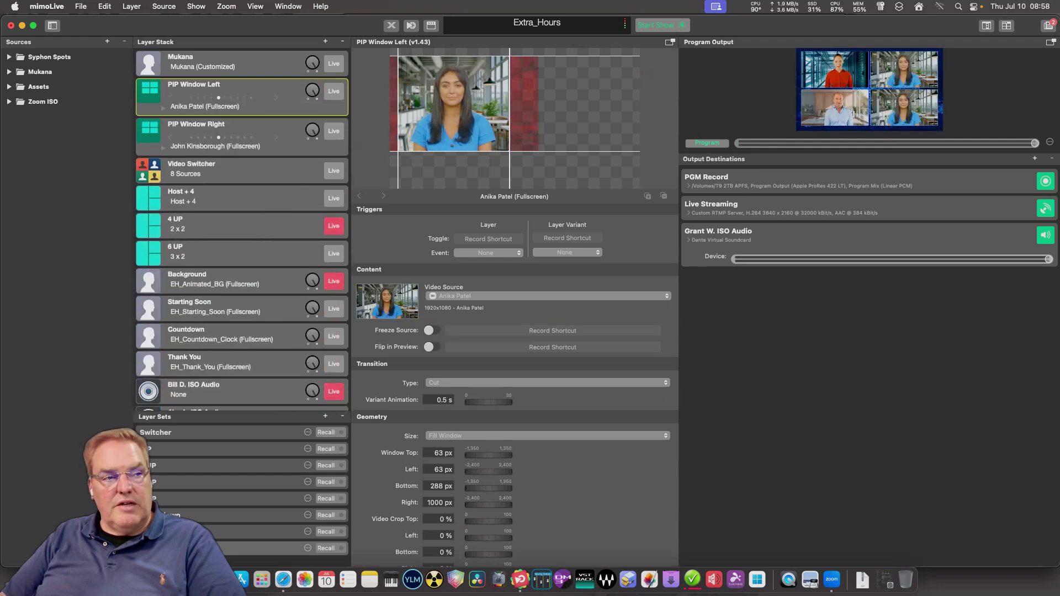
# Check the 4 UP and Video Switcher layers, then show 6 UP's 3x2 grid with Spot 1 and Spot 2.
pyautogui.click(232, 223)
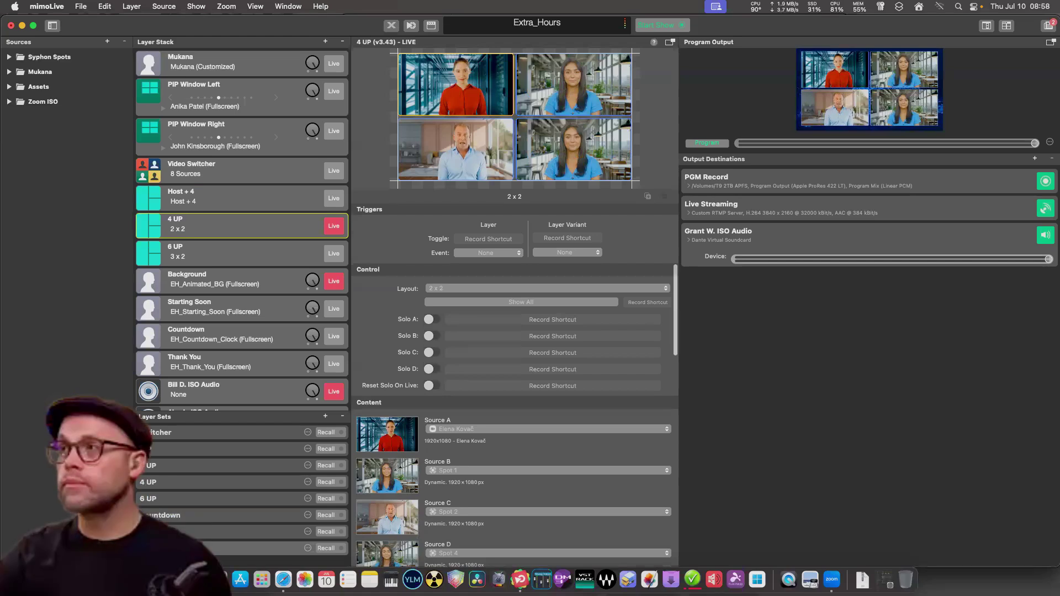
pyautogui.scroll(-3, 241, 232)
pyautogui.scroll(3, 242, 232)
pyautogui.click(232, 169)
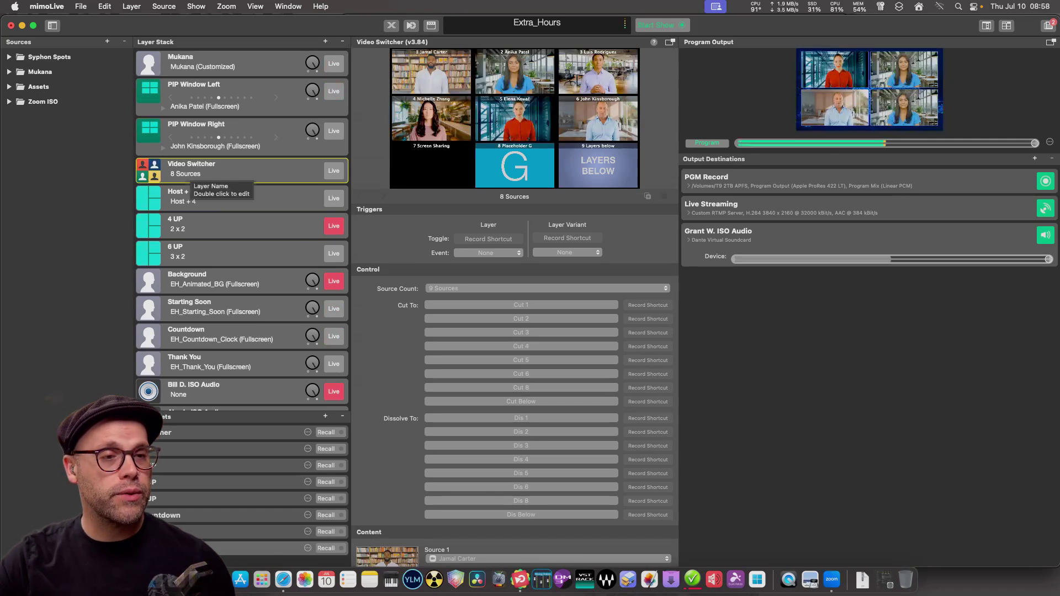
pyautogui.scroll(-10, 193, 190)
pyautogui.scroll(-8, 242, 221)
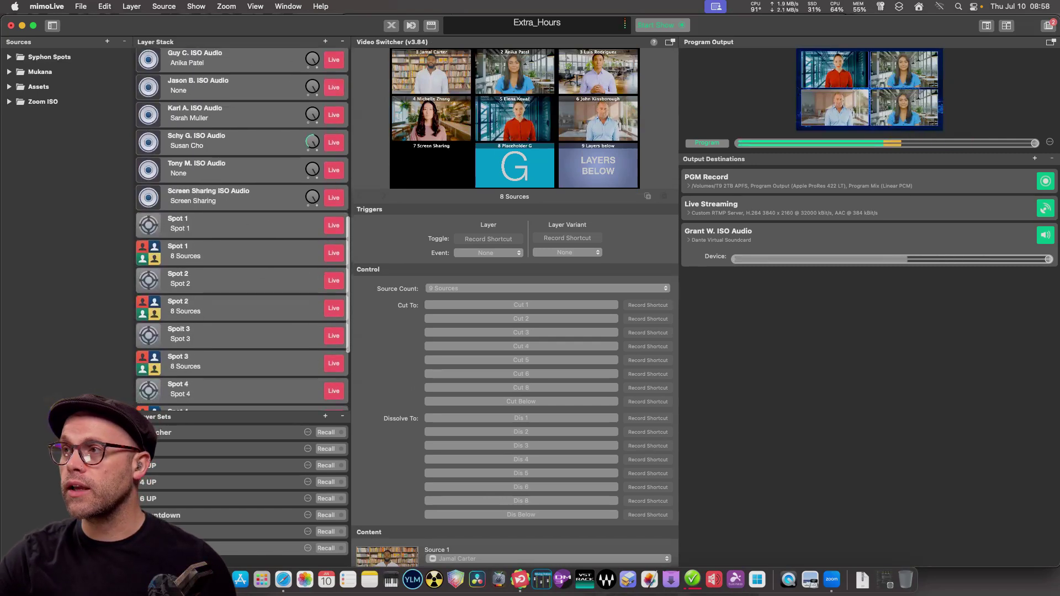
pyautogui.scroll(15, 242, 221)
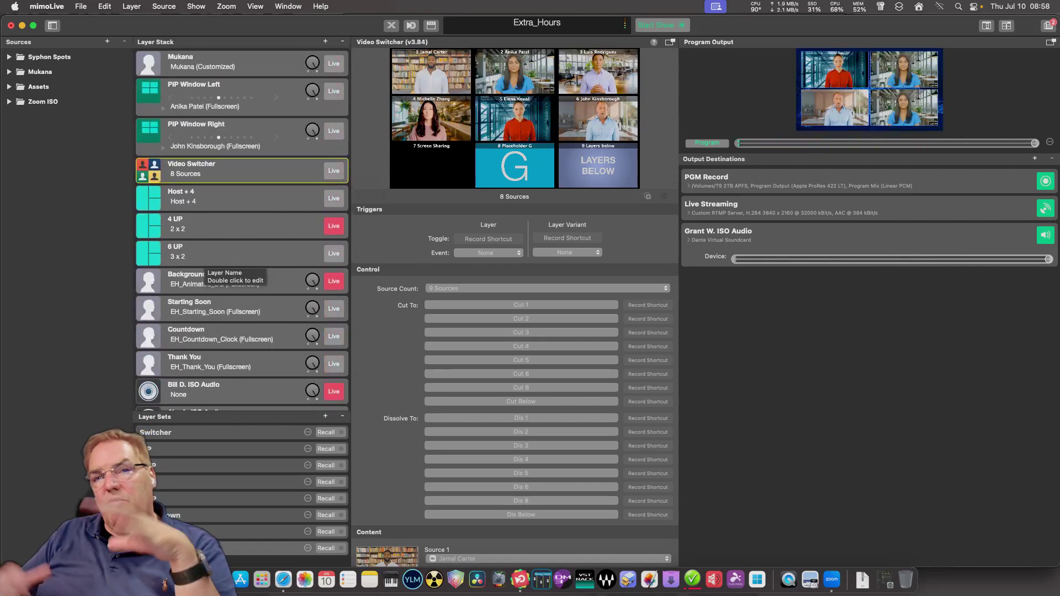
pyautogui.click(232, 251)
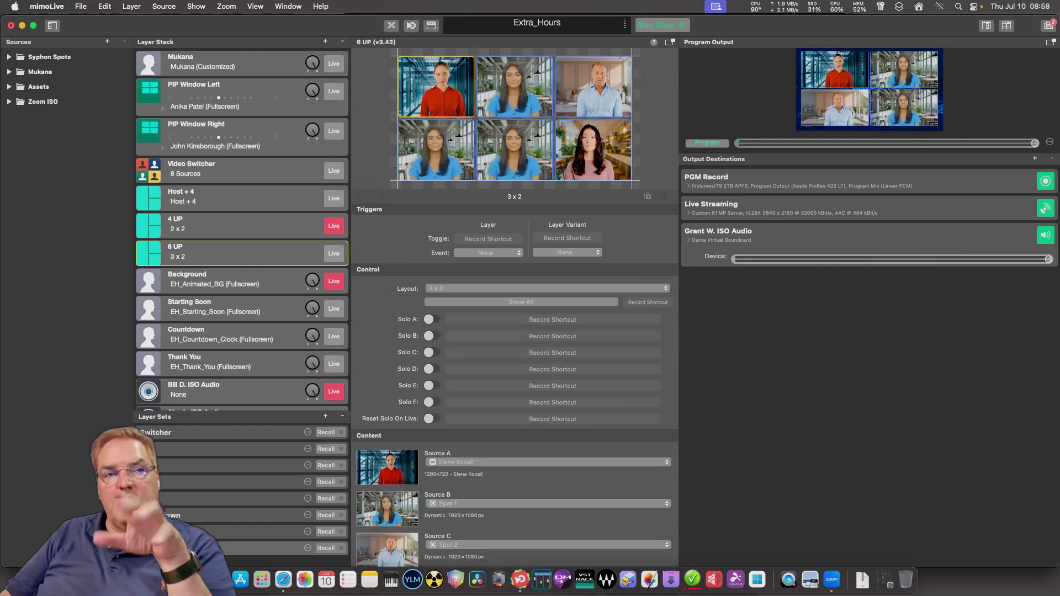
# Search 'lower' among the addable layers and insert the Lower Third layer above Host + 4.
pyautogui.click(325, 42)
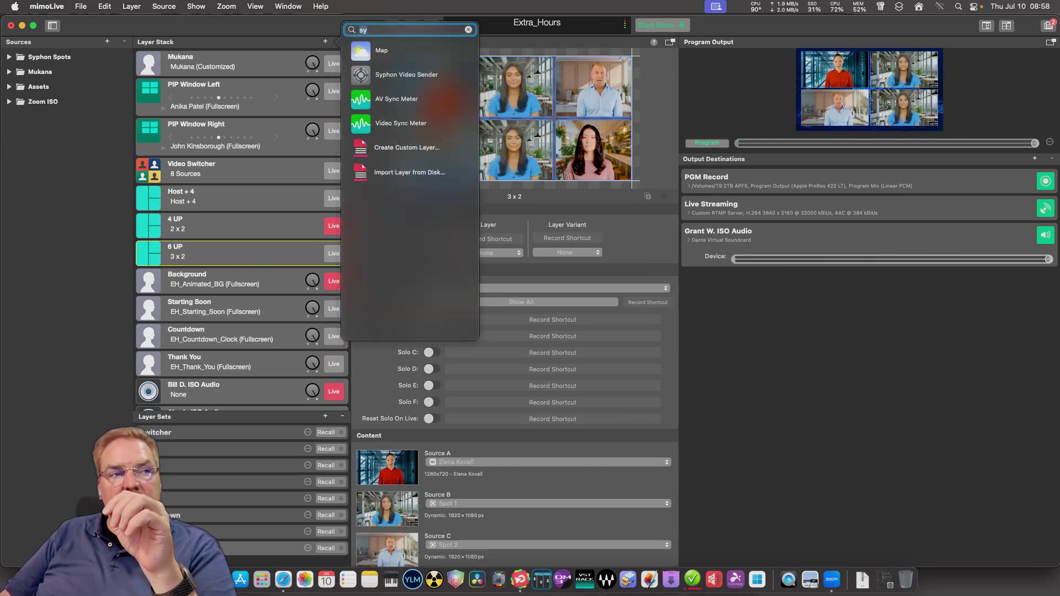
pyautogui.write('lower')
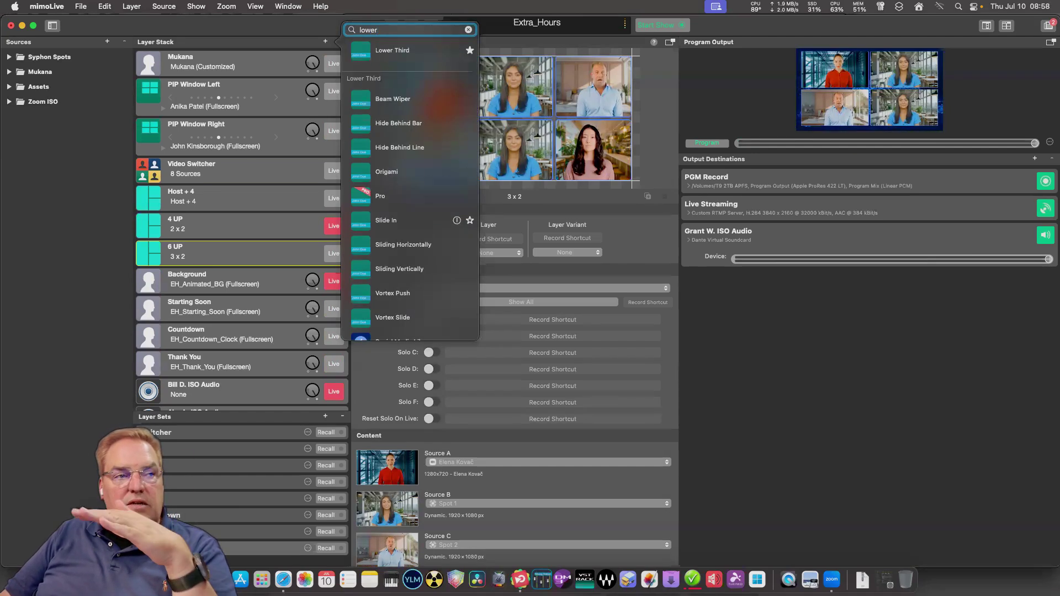
pyautogui.scroll(-3, 409, 226)
pyautogui.scroll(3, 409, 221)
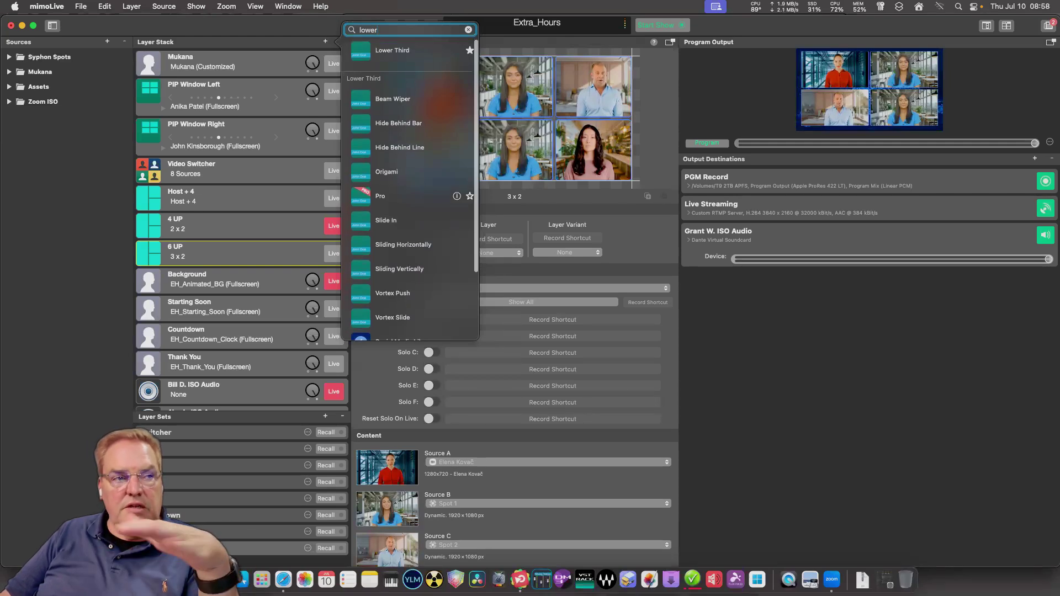
pyautogui.click(456, 196)
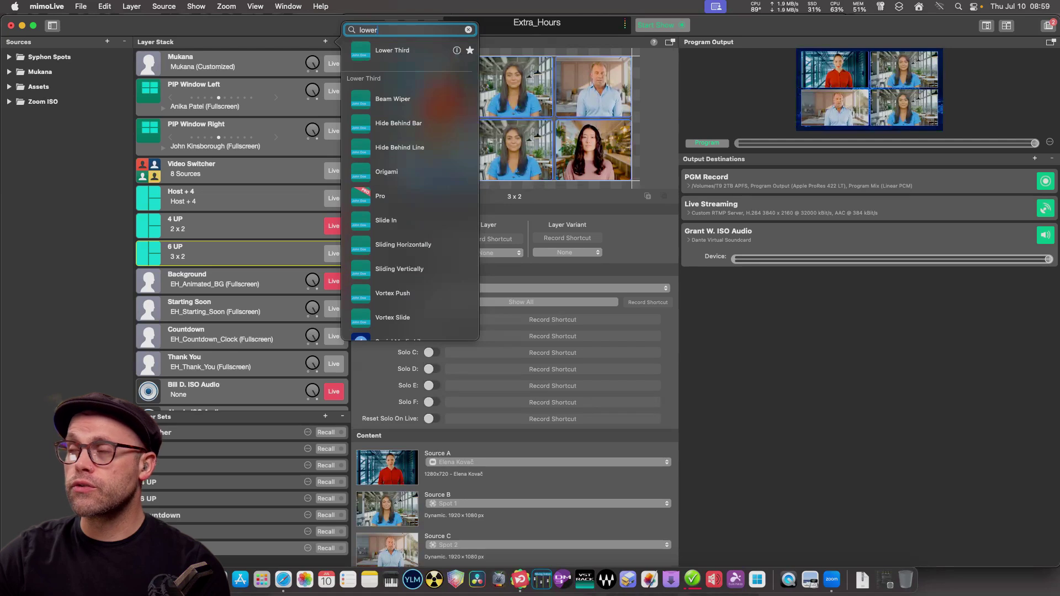
pyautogui.press('Down')
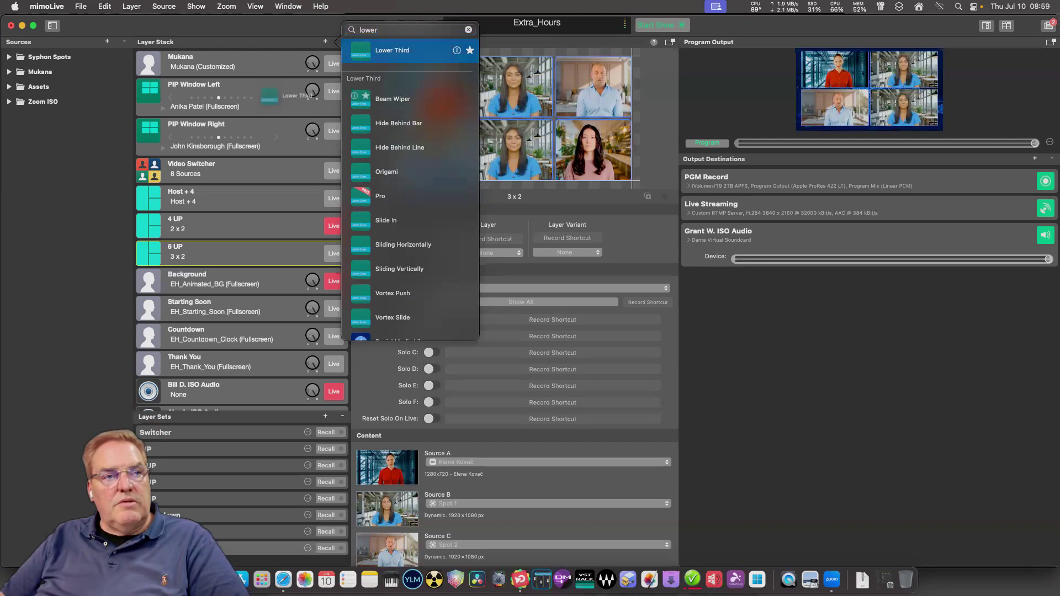
pyautogui.press('Return')
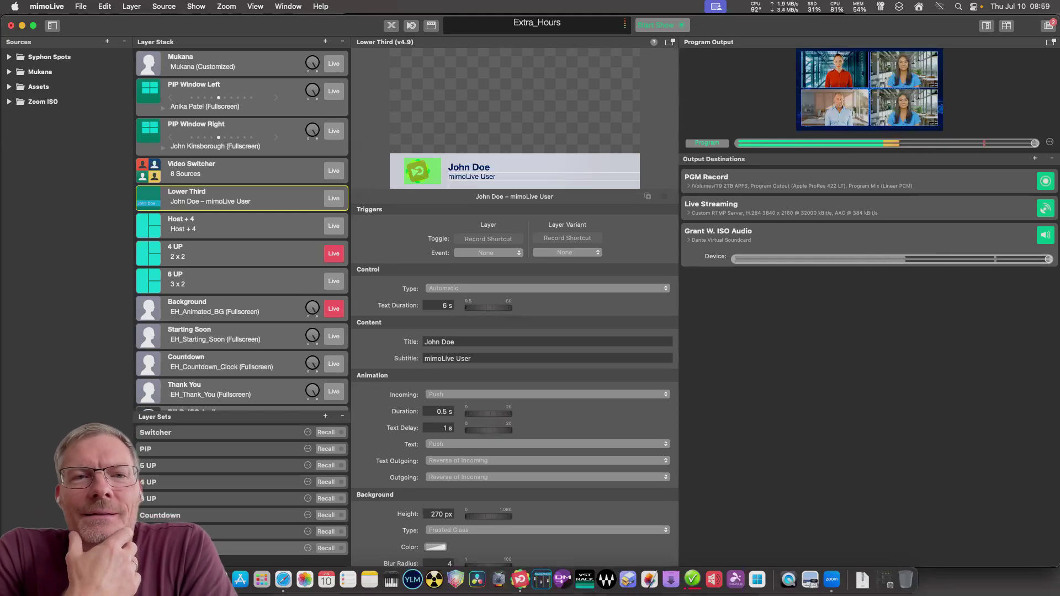
# Add an Automation layer above the Lower Third and enlarge its preview to full width.
pyautogui.click(325, 42)
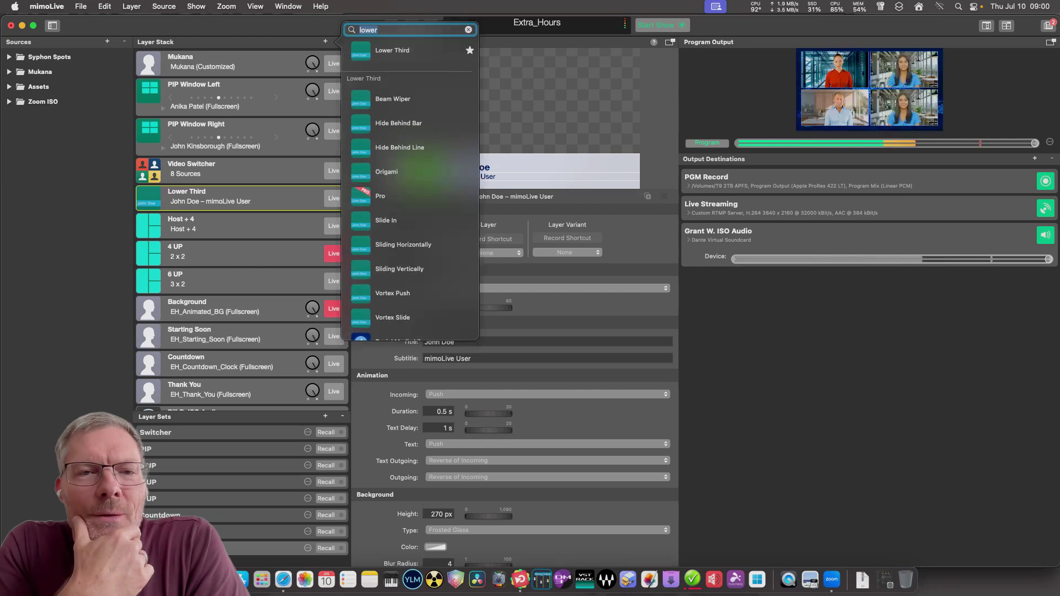
pyautogui.write('auto')
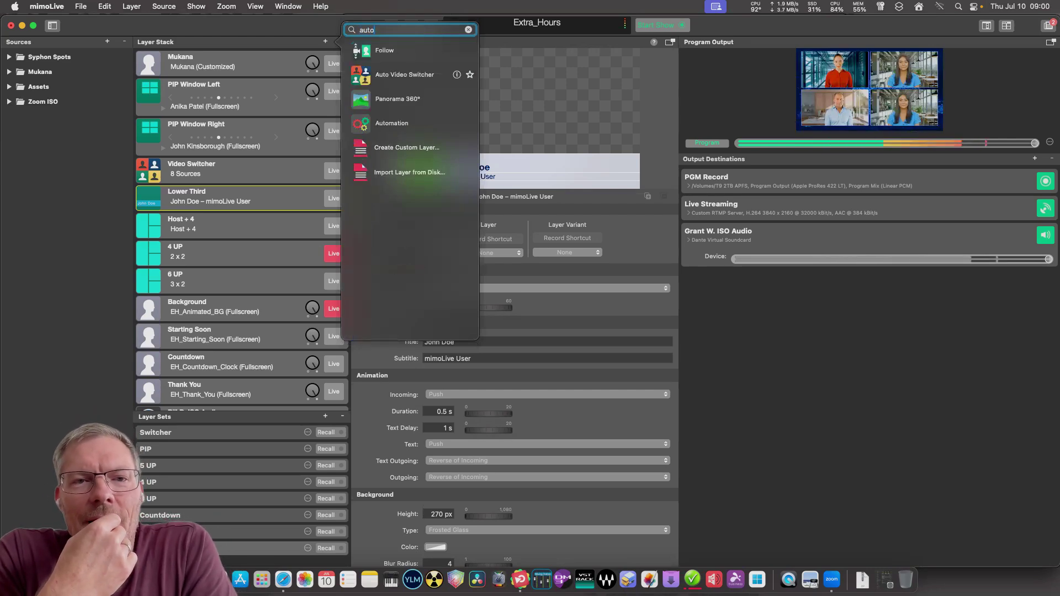
pyautogui.press('Down')
pyautogui.press('Down')
pyautogui.press('Down')
pyautogui.moveTo(361, 123); pyautogui.dragTo(156, 205)
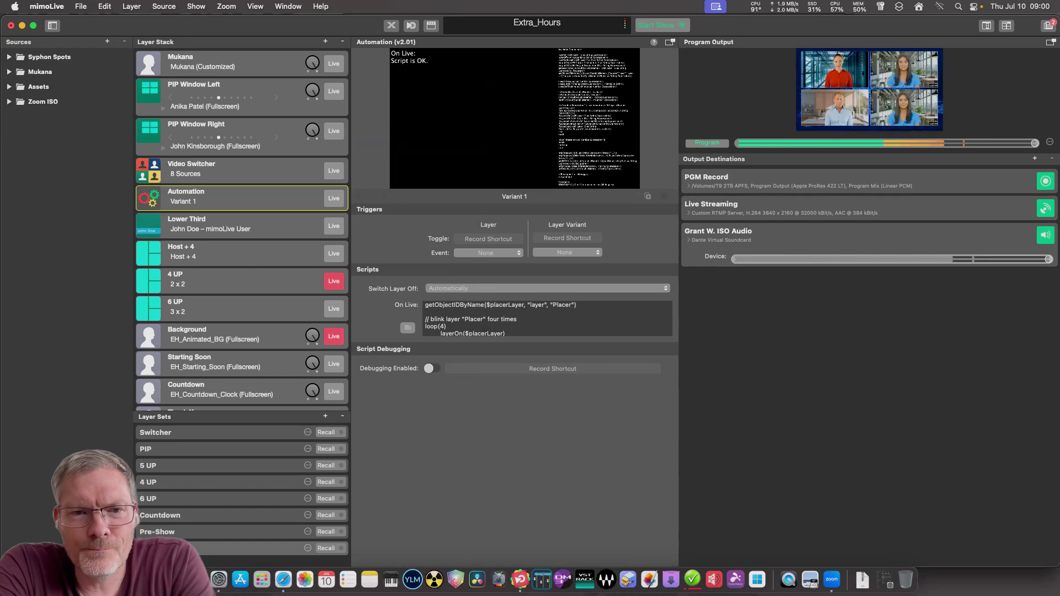
pyautogui.moveTo(515, 204); pyautogui.dragTo(514, 242)
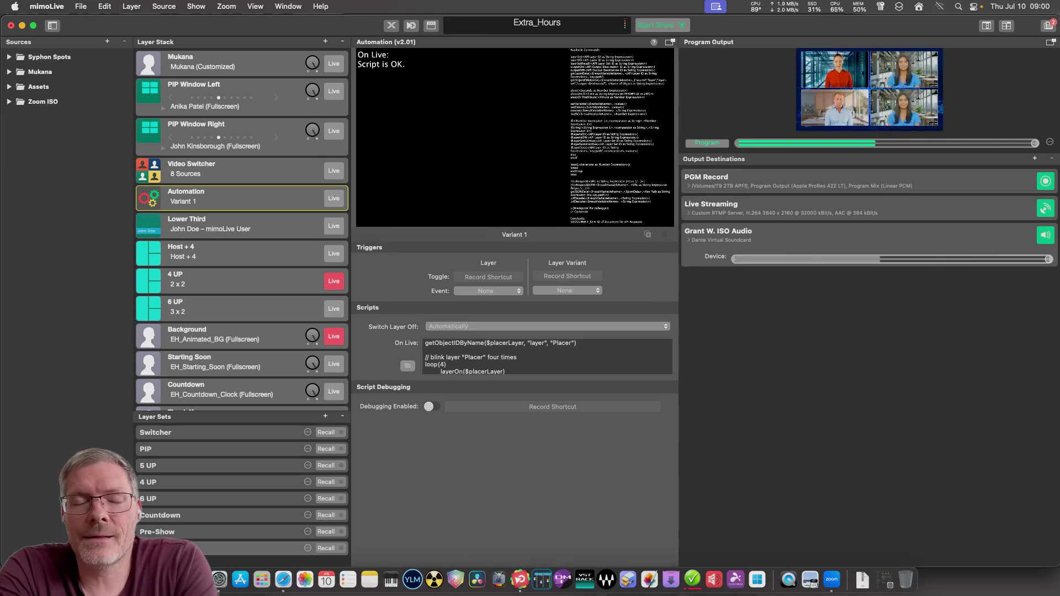
# Keep Switch Layer Off set to Automatically and select the whole On Live script.
pyautogui.click(547, 327)
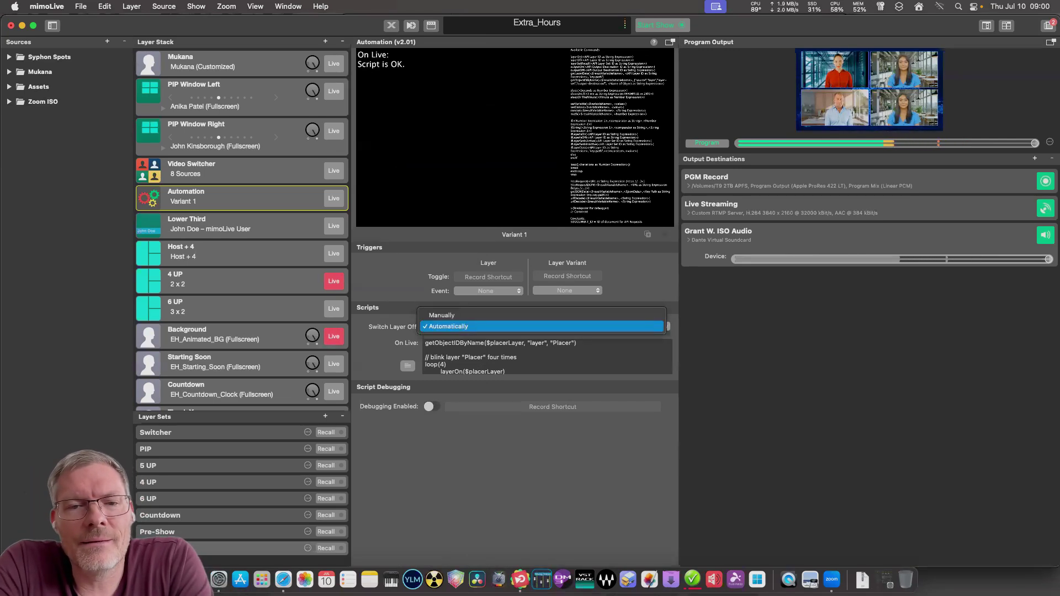
pyautogui.press('Return')
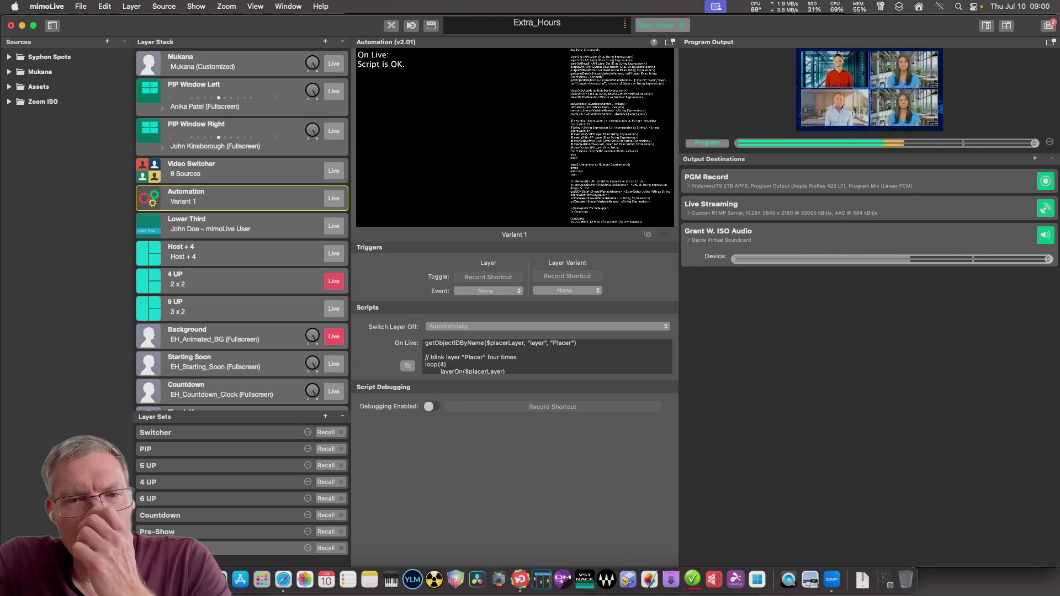
pyautogui.scroll(-3, 546, 356)
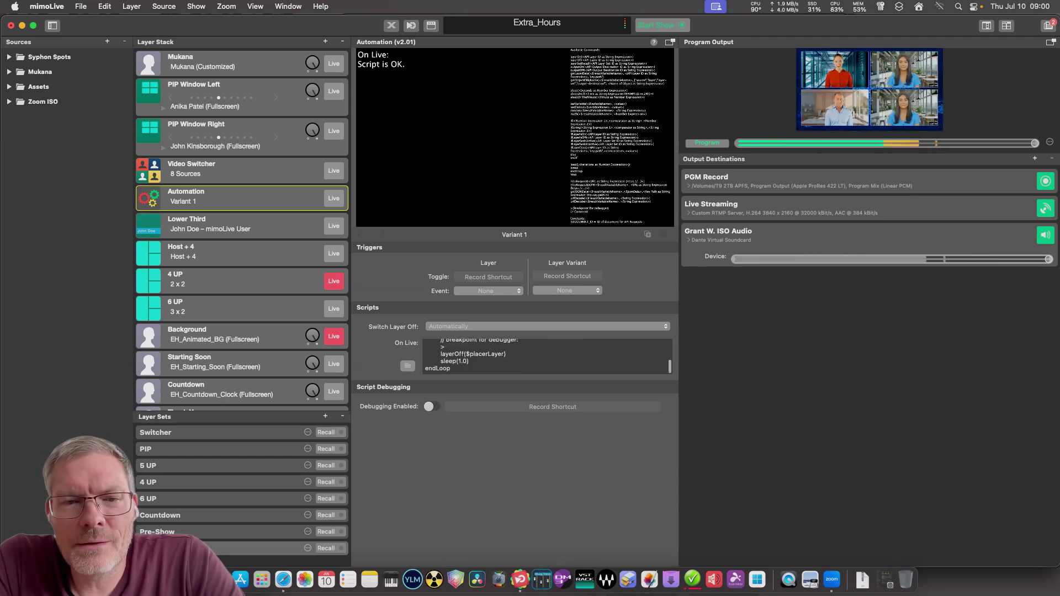
pyautogui.scroll(3, 546, 356)
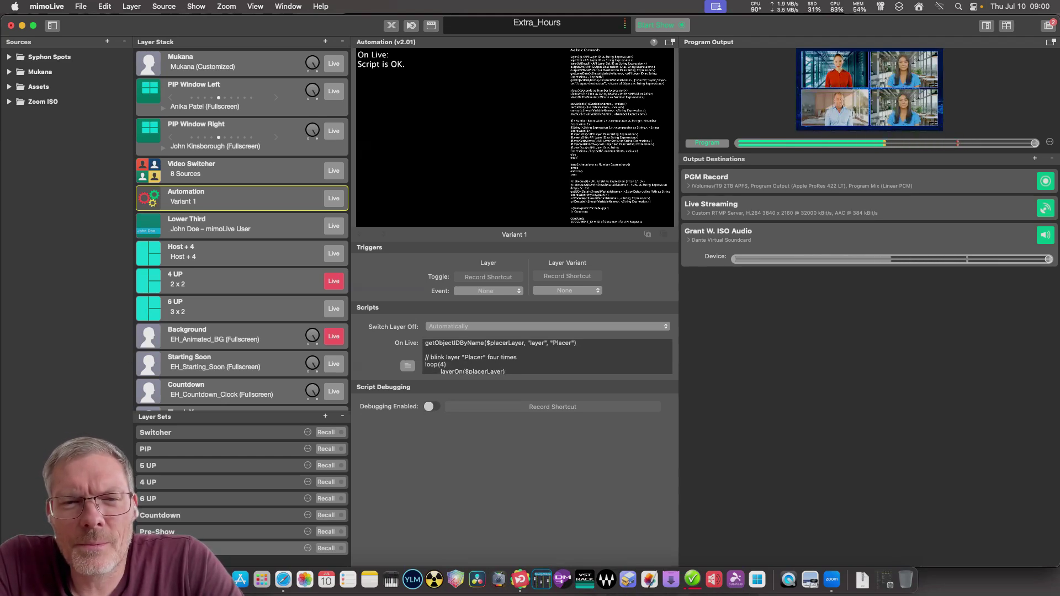
pyautogui.scroll(-3, 547, 356)
pyautogui.moveTo(519, 342); pyautogui.dragTo(445, 350)
pyautogui.scroll(5, 546, 356)
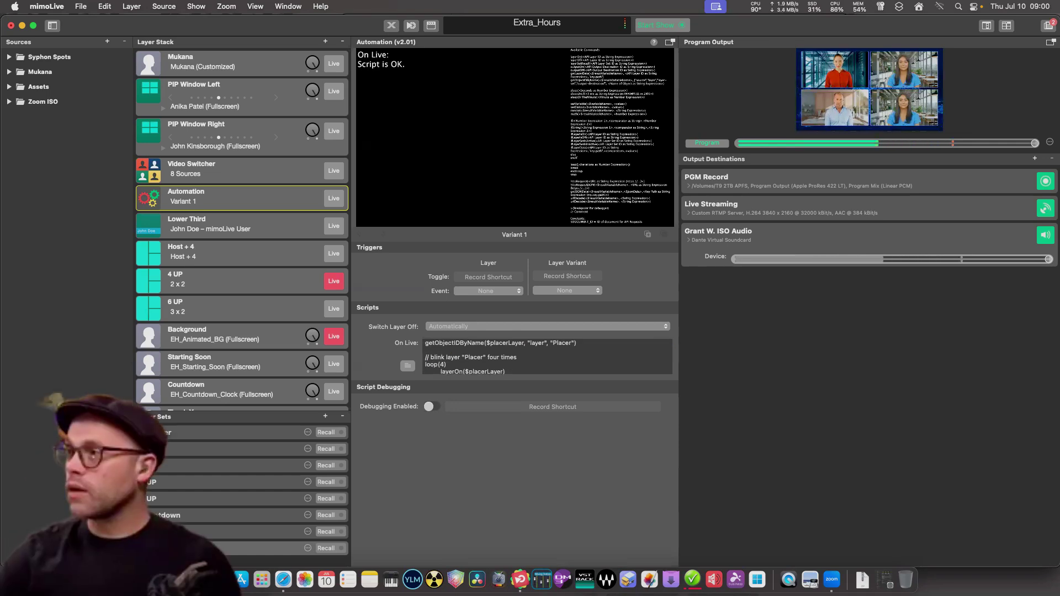
pyautogui.tripleClick(500, 357)
pyautogui.press('super+a')
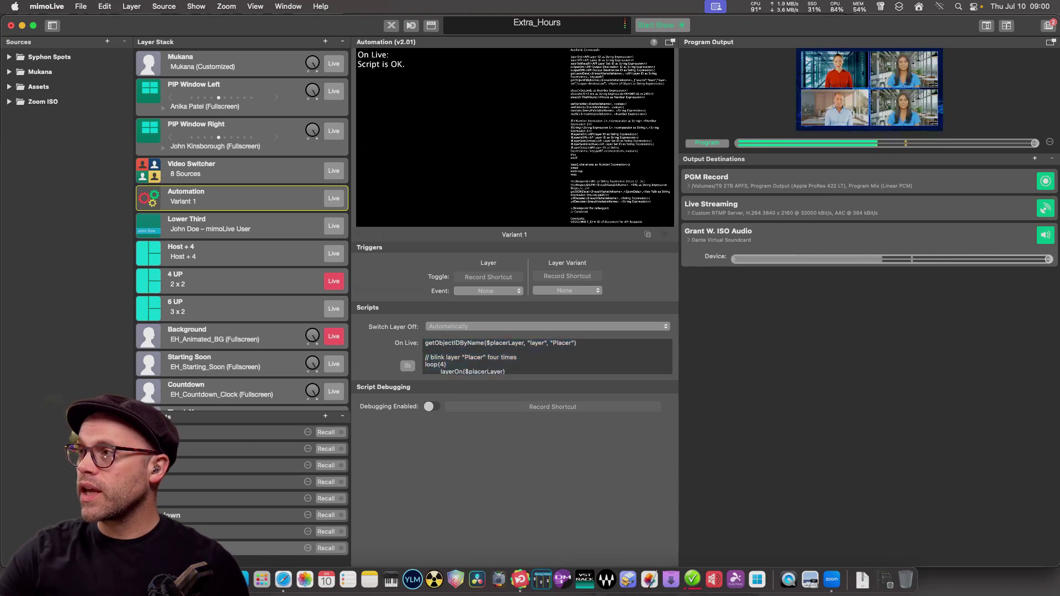
# Launch TextEdit and paste the Placer-blink script into a new document.
pyautogui.press('super+space')
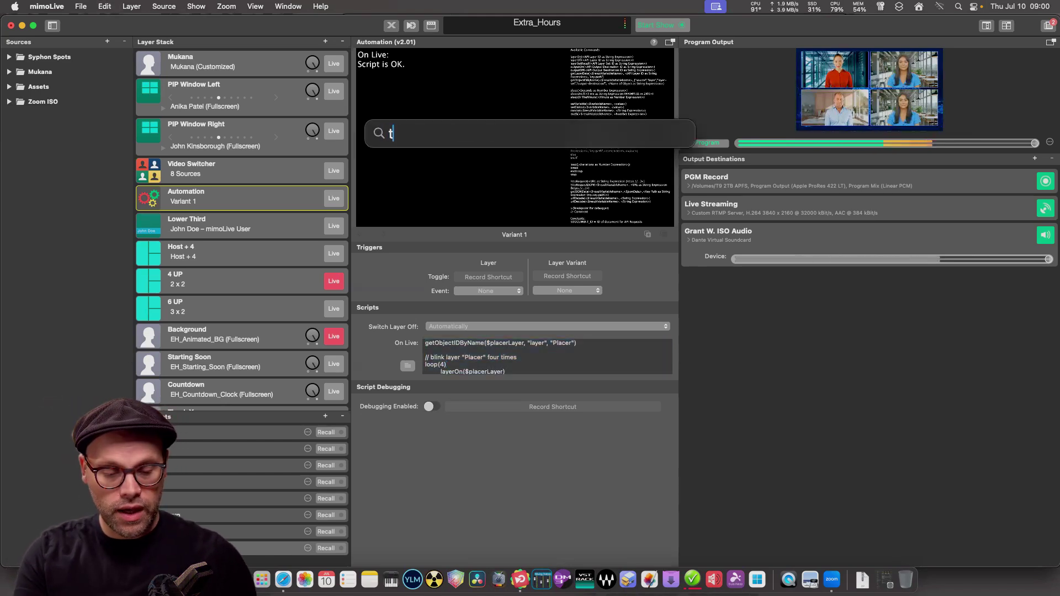
pyautogui.write('textedit')
pyautogui.press('Return')
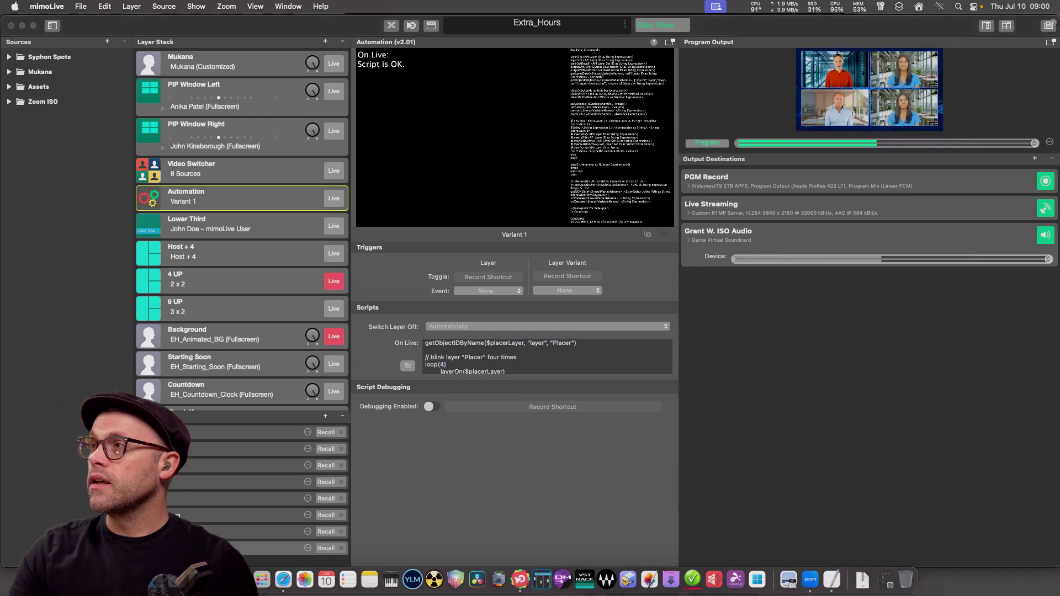
pyautogui.press('super+n')
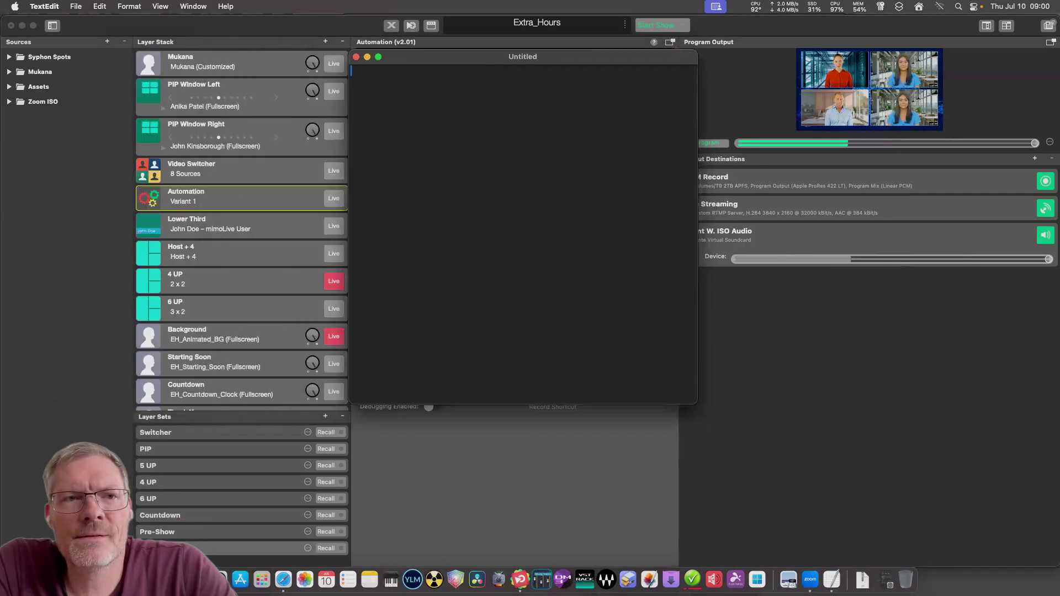
pyautogui.write('getObjectIDByName($placerLayer, "layer", "Placer")  // blink layer "Placer" four times loop(4) \tlayerOn($placerLayer) \tsleep(1.0) \t// breakpoint for debugger: \t> \tlayerOff($placerLayer) \tsleep(1.0) endLoop')
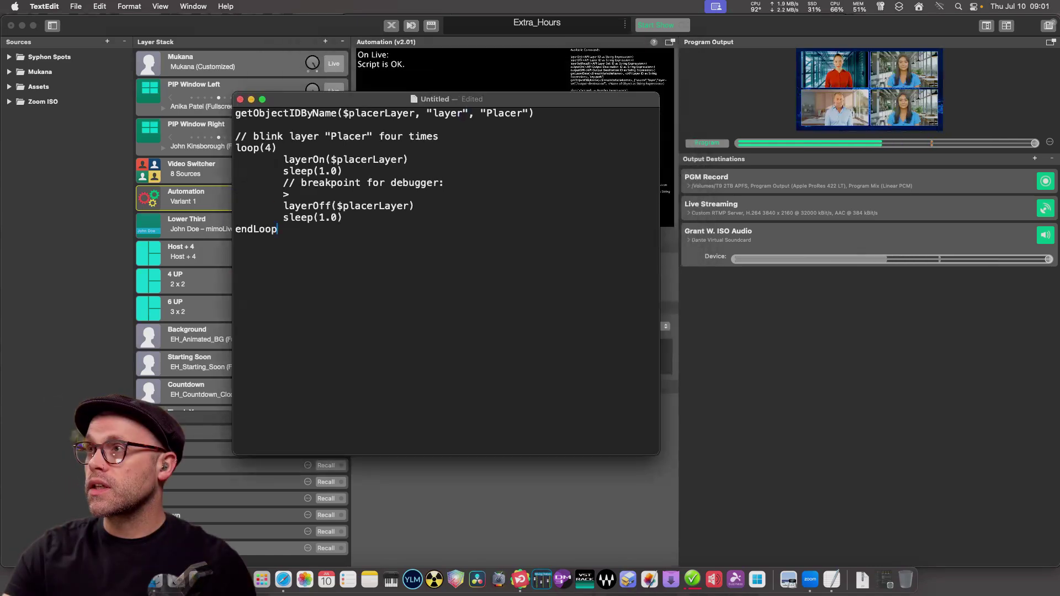
# Enlarge the script's text size several steps.
pyautogui.press('super+a')
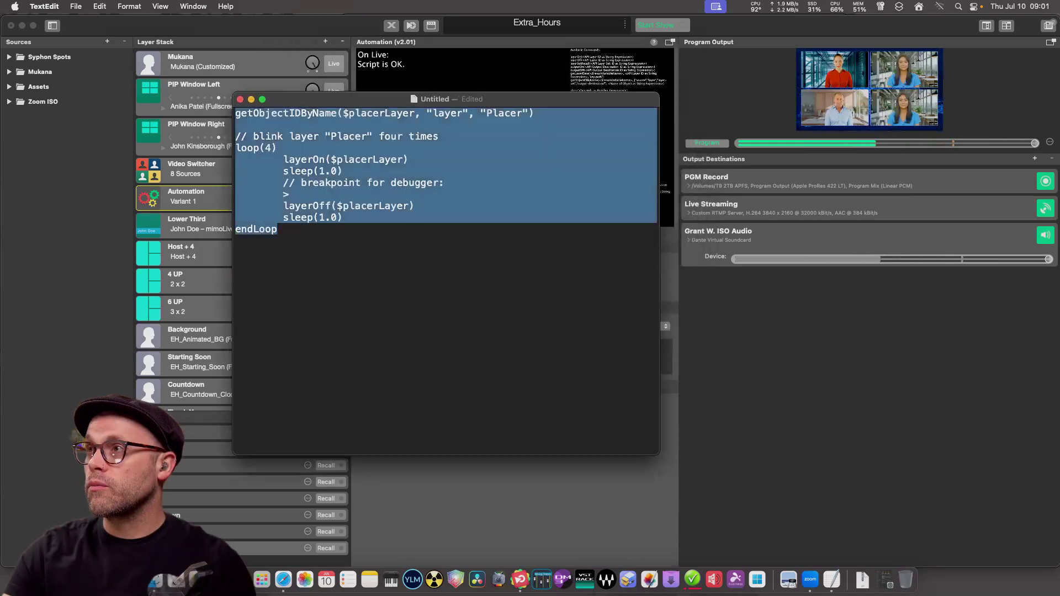
pyautogui.click(99, 6)
pyautogui.moveTo(129, 7)
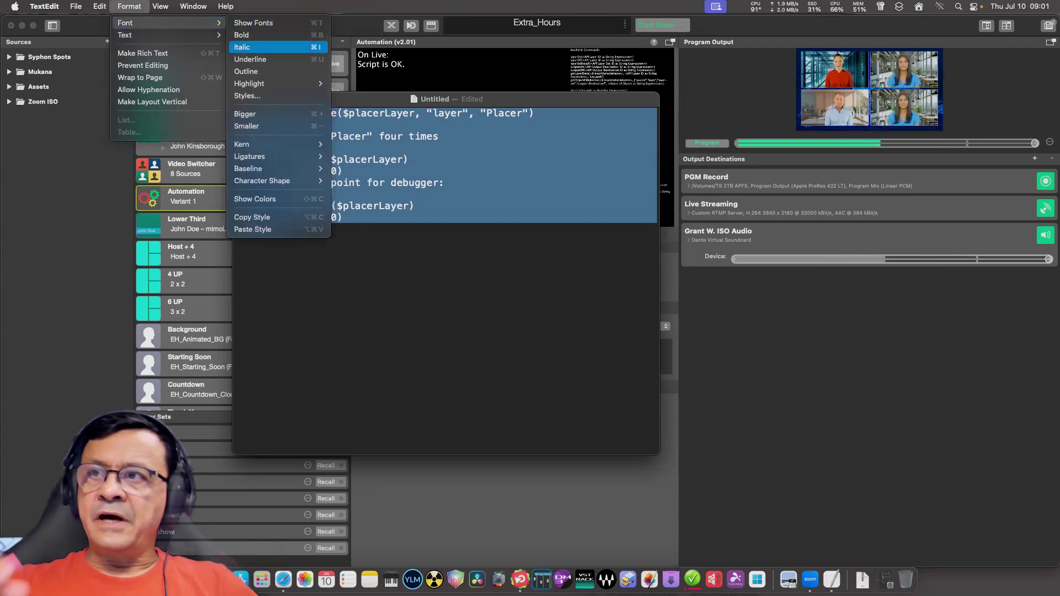
pyautogui.click(309, 114)
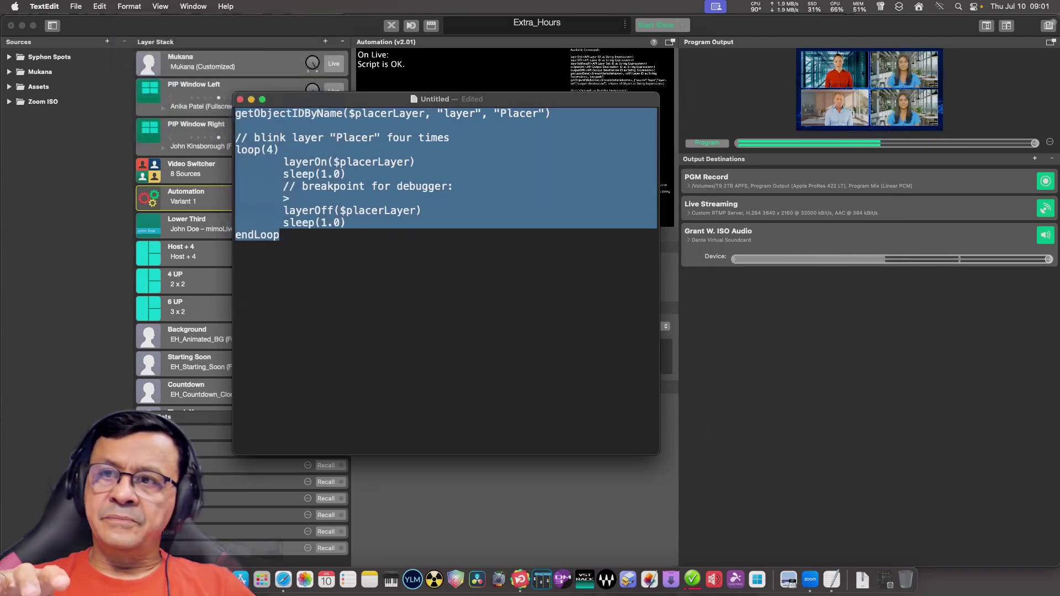
pyautogui.press('Right')
pyautogui.press('super+a')
pyautogui.press('super+plus')
pyautogui.press('super+plus')
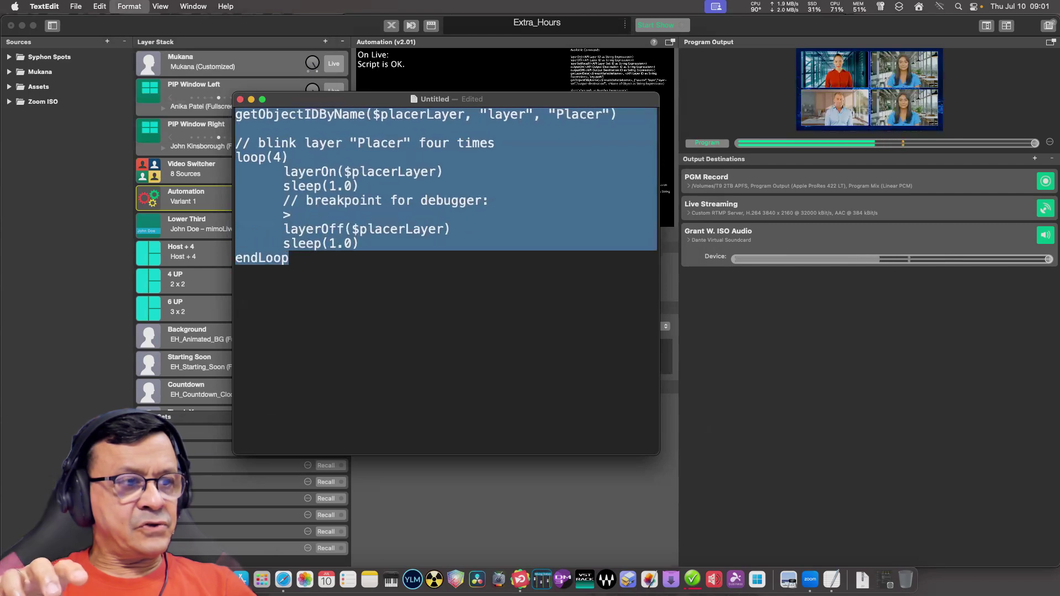
pyautogui.press('super+plus')
pyautogui.press('super+plus')
pyautogui.press('super+plus')
pyautogui.press('Right')
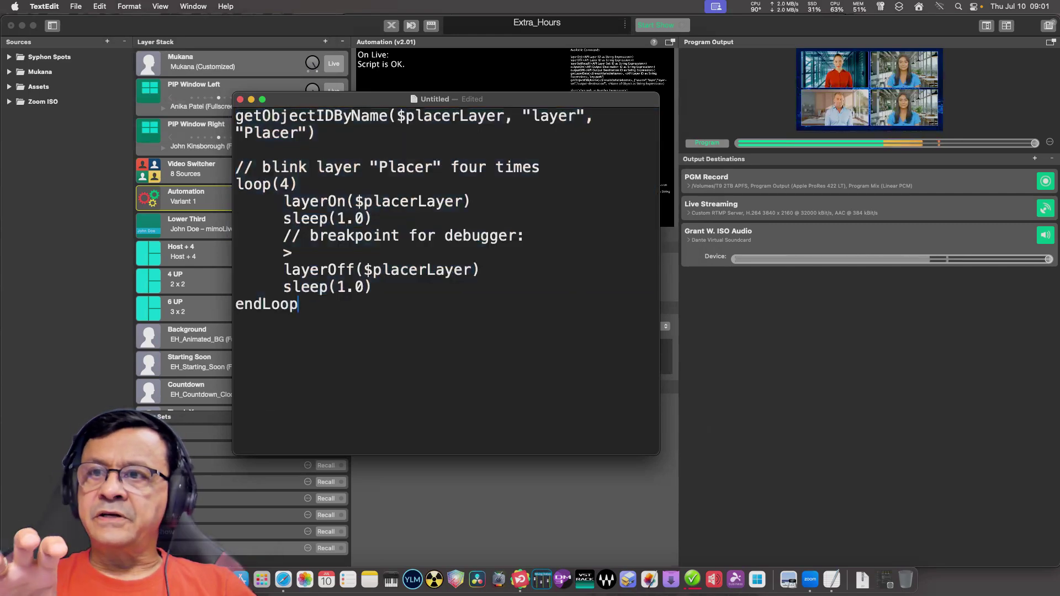
# Position the script window beside the layers, then return to mimoLive.
pyautogui.moveTo(331, 98); pyautogui.dragTo(157, 148)
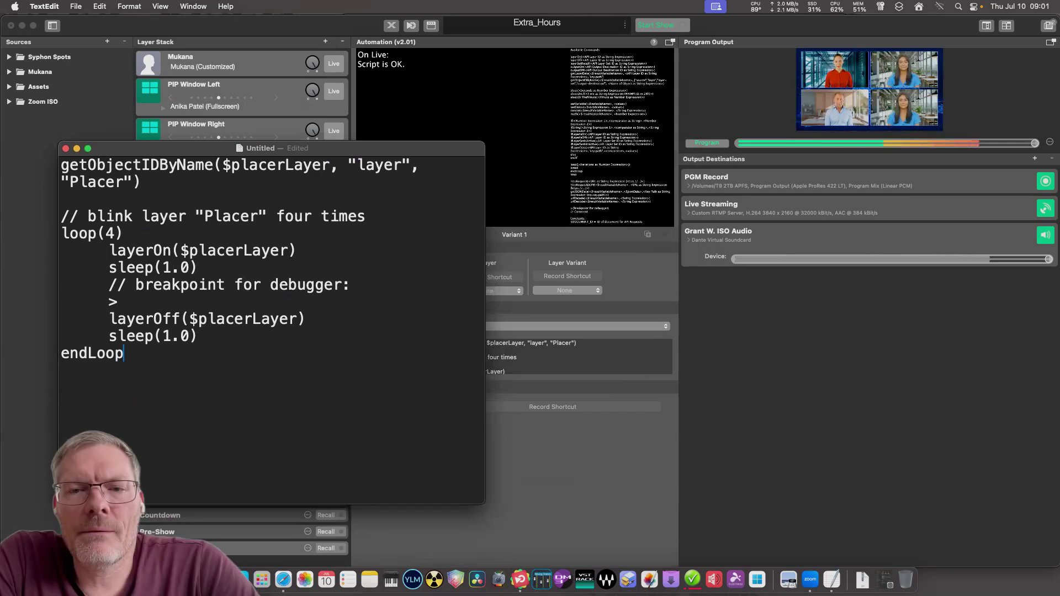
pyautogui.press('super+Tab')
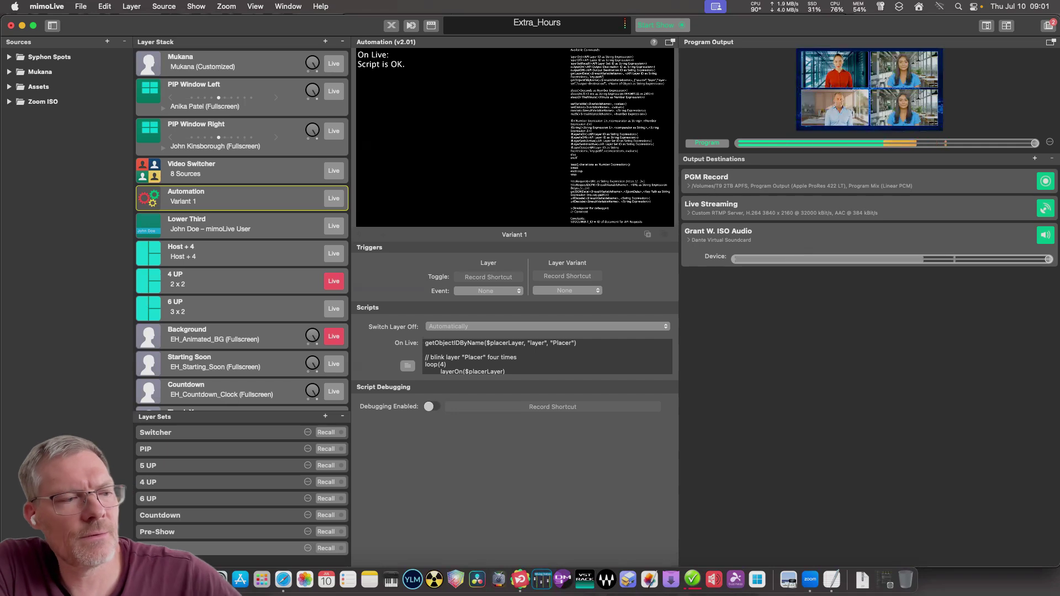
pyautogui.click(832, 578)
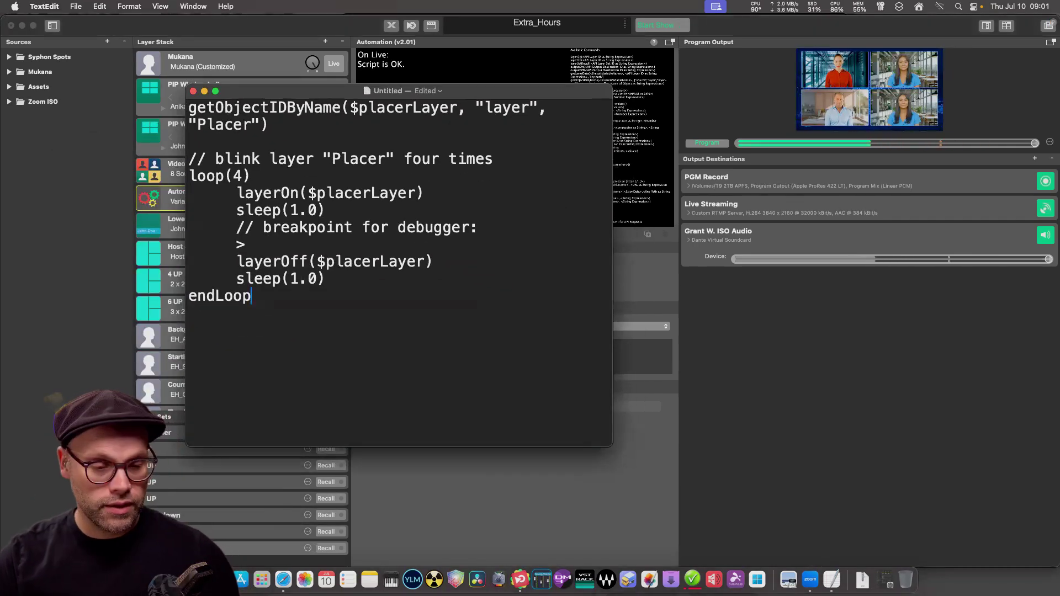
pyautogui.moveTo(387, 90); pyautogui.dragTo(438, 93)
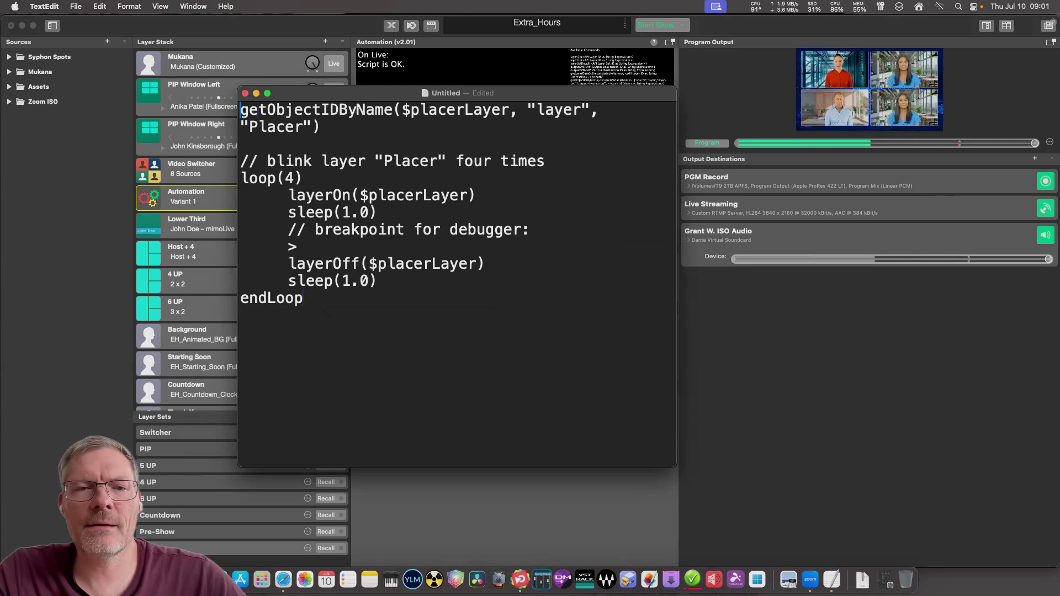
pyautogui.press('super+Up')
pyautogui.press('Down')
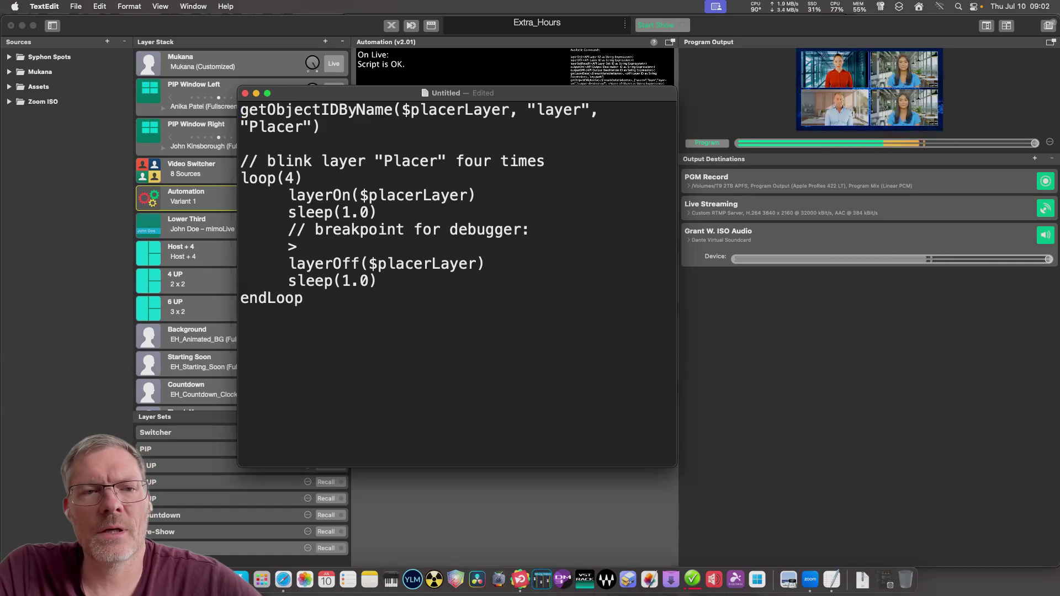
pyautogui.press('super+Tab')
# Put the Lower Third layer on air and inspect the Title field's context options.
pyautogui.click(221, 224)
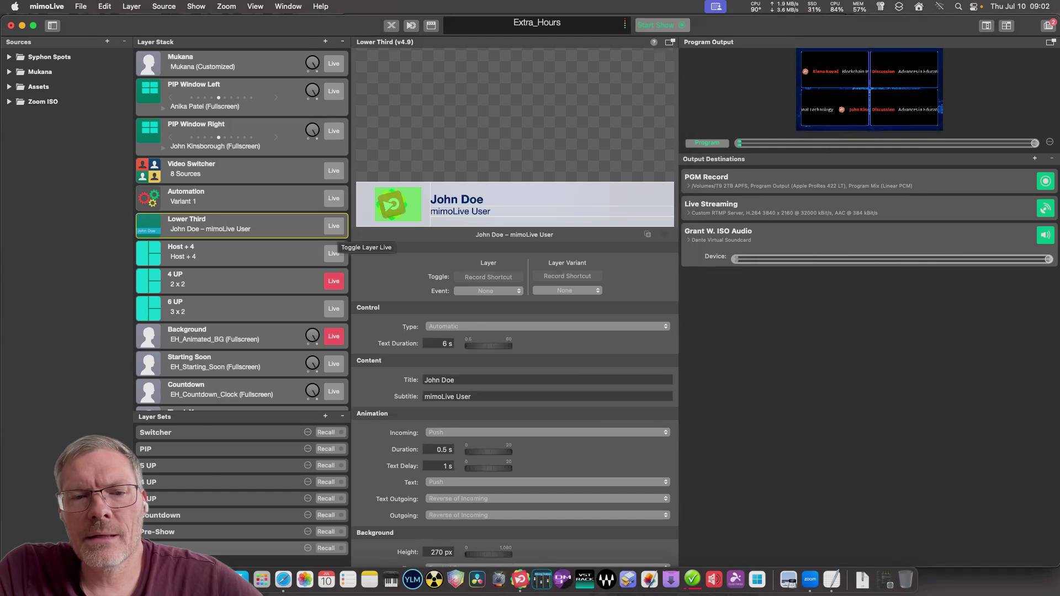
pyautogui.click(334, 226)
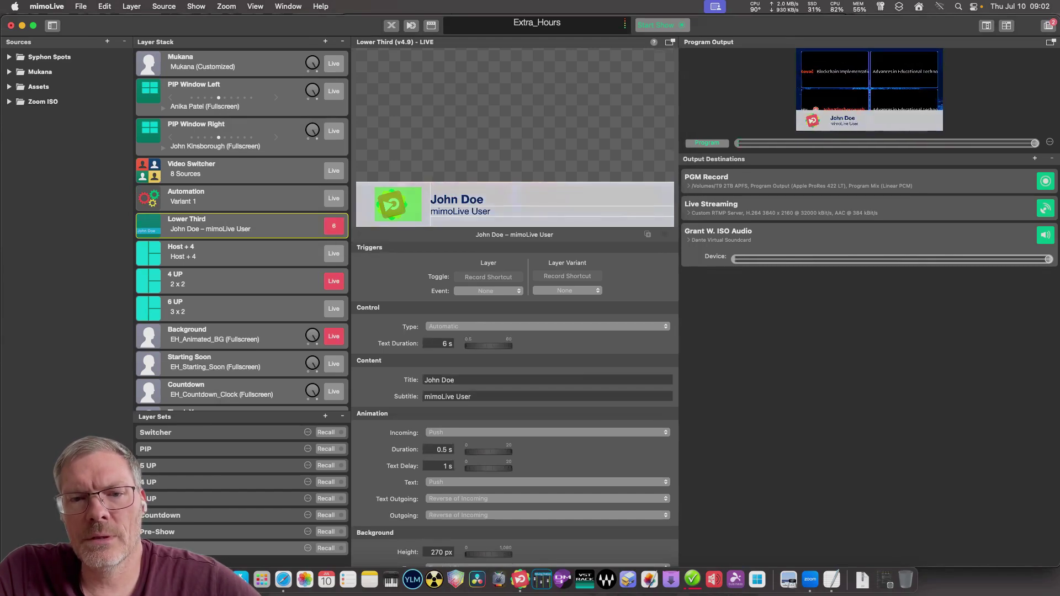
pyautogui.rightClick(451, 380)
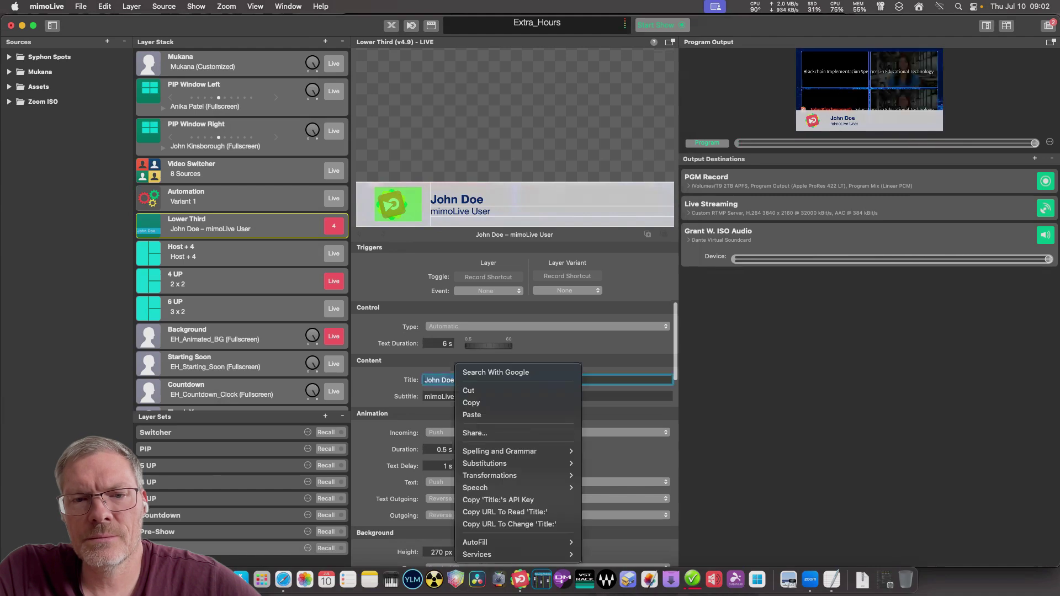
pyautogui.press('Escape')
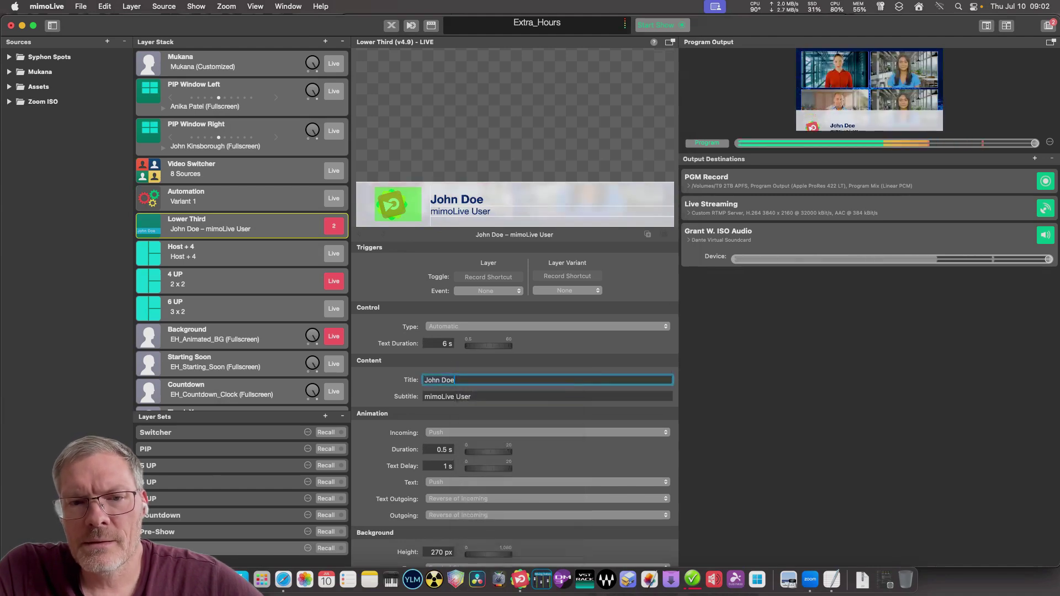
pyautogui.rightClick(466, 378)
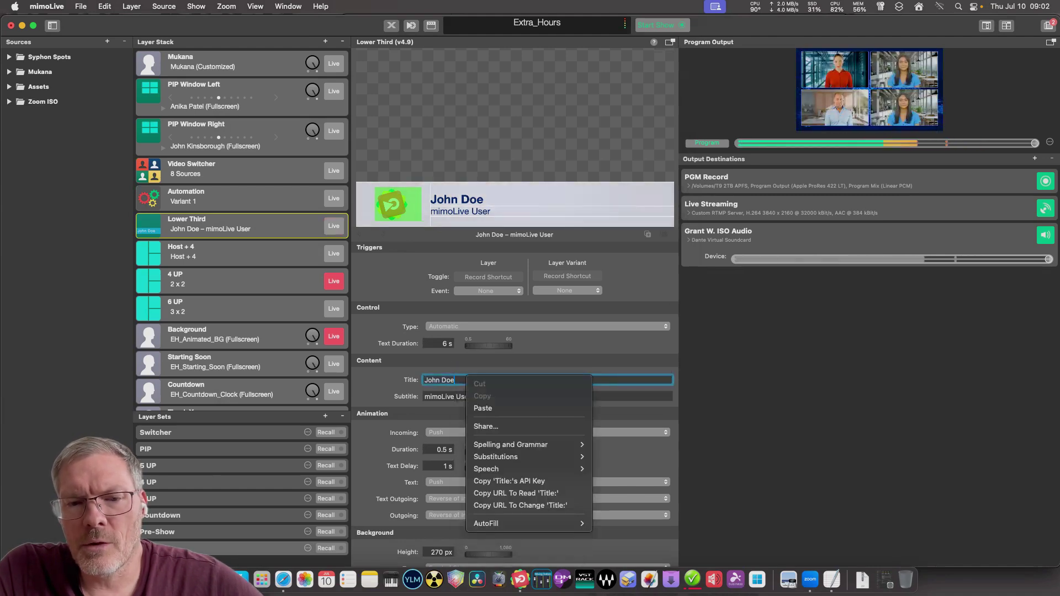
pyautogui.press('Escape')
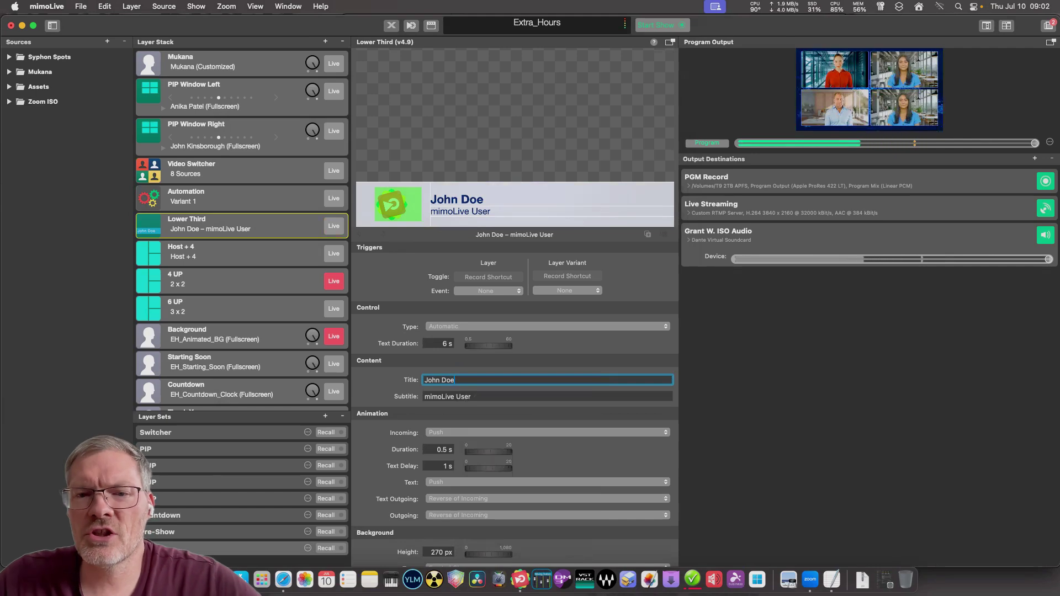
# Copy the URL To Change 'Title' and bring the TextEdit script back.
pyautogui.rightClick(413, 378)
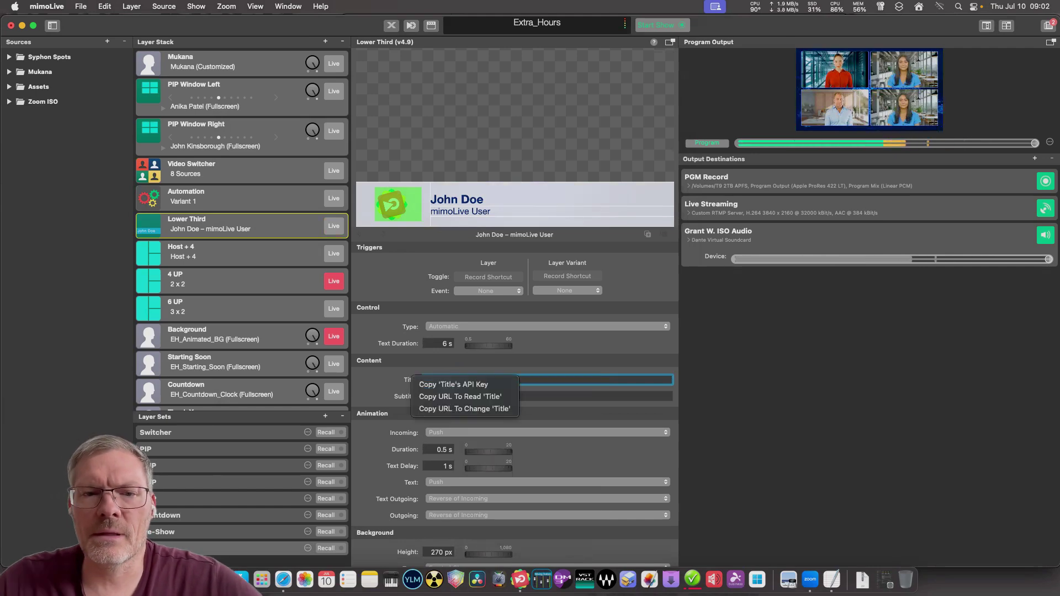
pyautogui.press('Return')
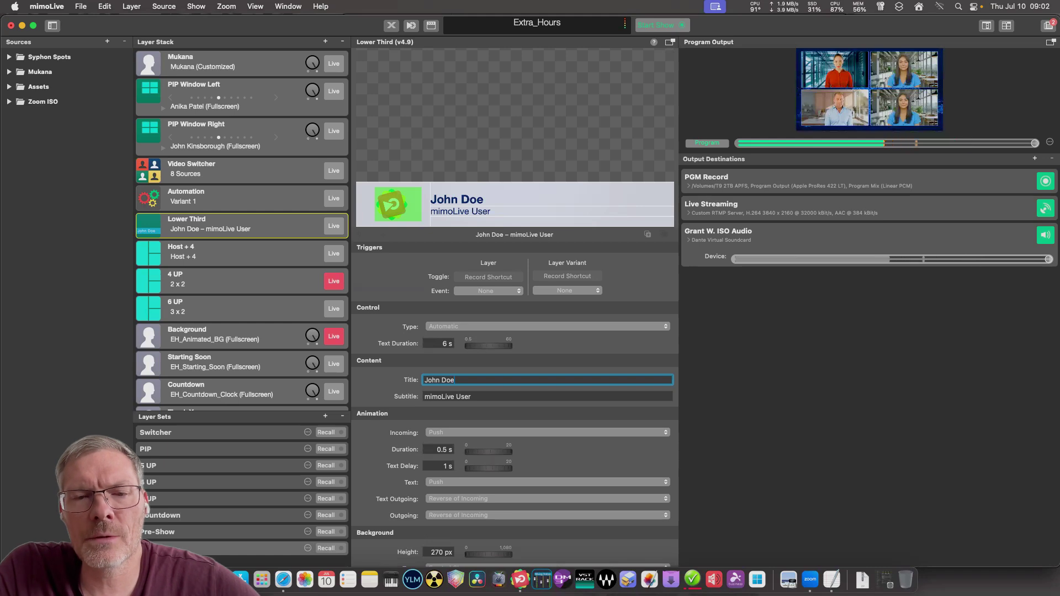
pyautogui.rightClick(414, 380)
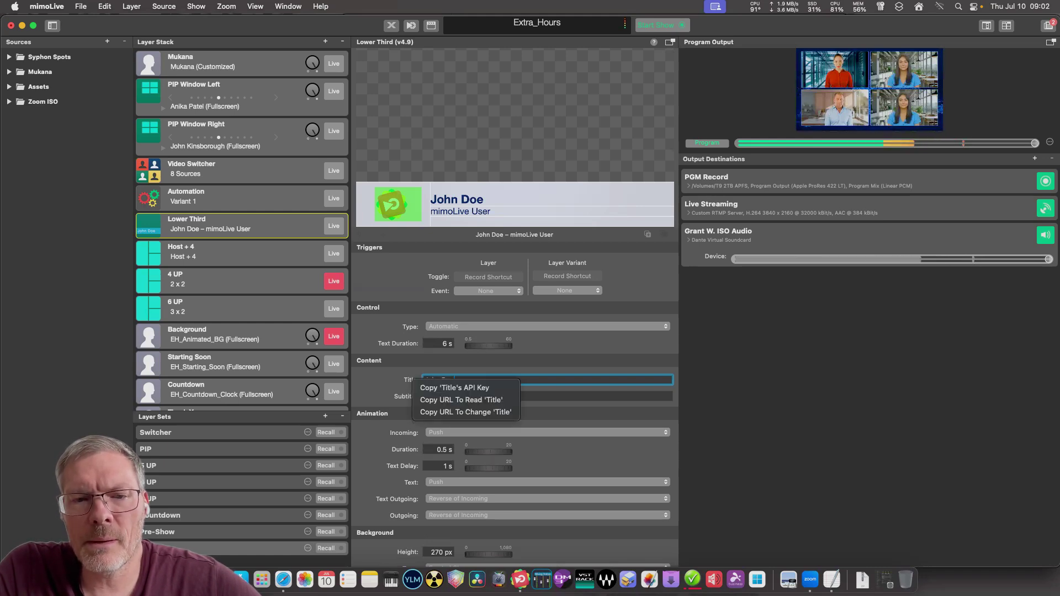
pyautogui.press('Down')
pyautogui.press('Down')
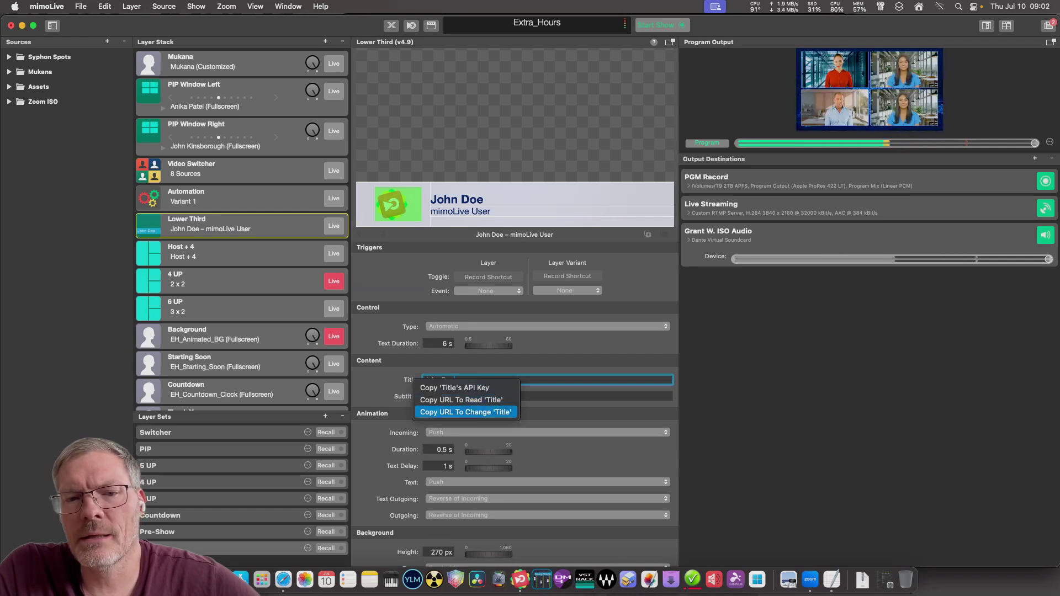
pyautogui.press('Return')
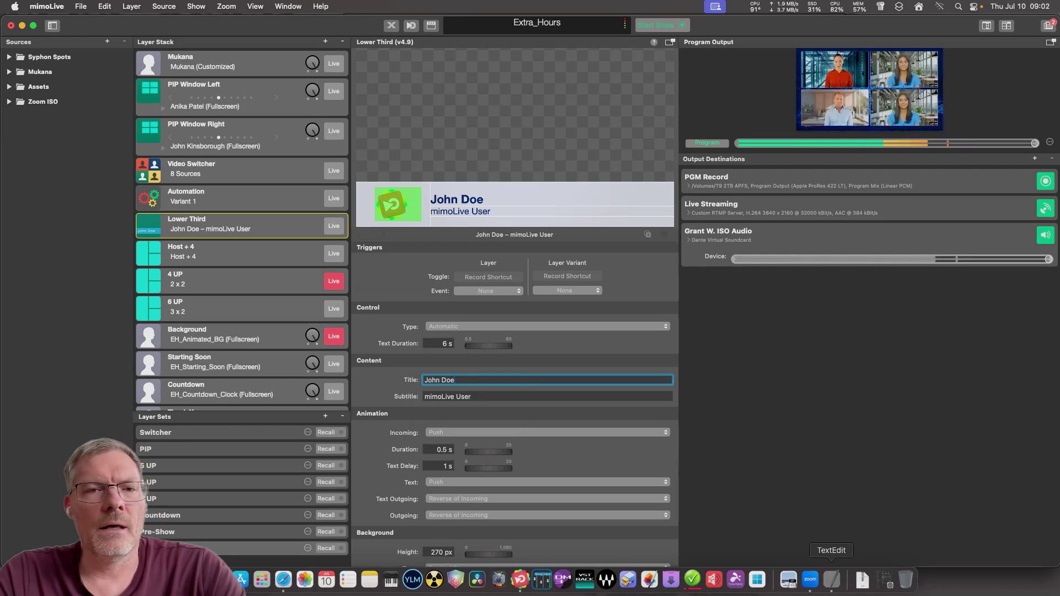
pyautogui.click(831, 578)
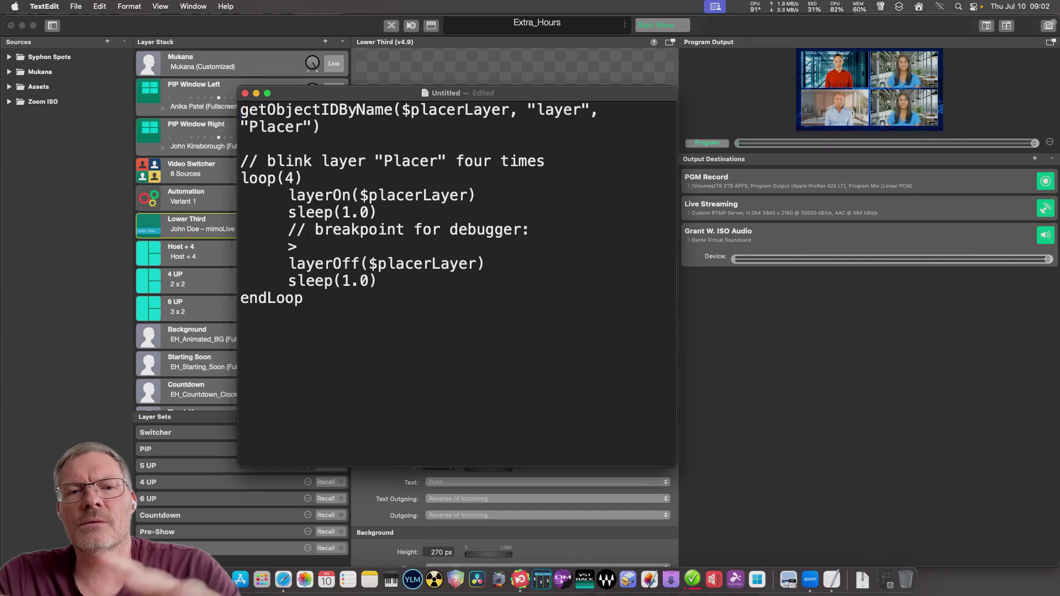
# Write an httprequest("…") call containing the pasted Title-change URL below the Placer line.
pyautogui.moveTo(475, 93); pyautogui.dragTo(490, 88)
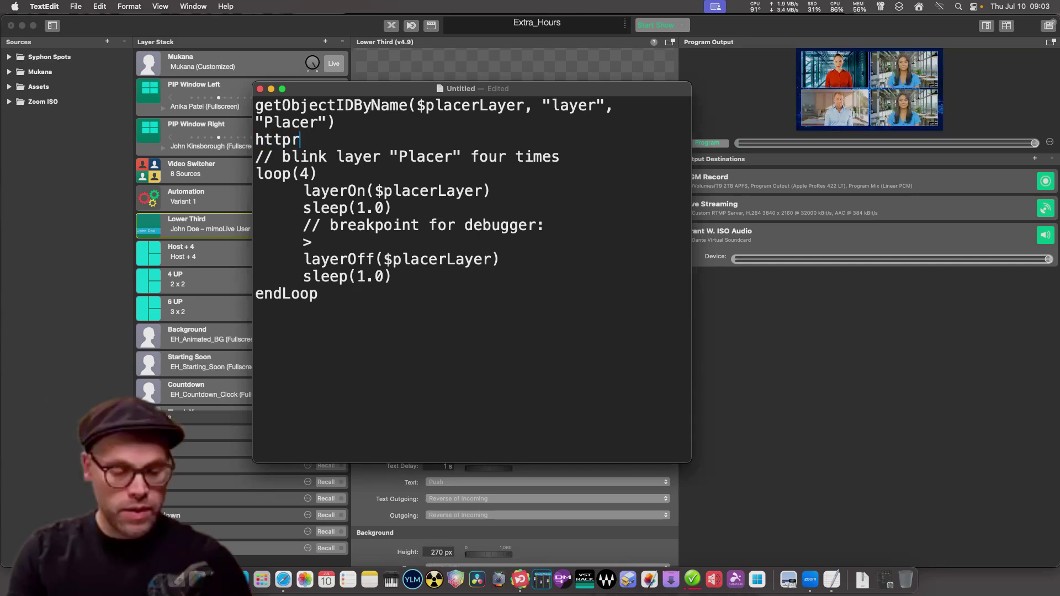
pyautogui.write('equest')
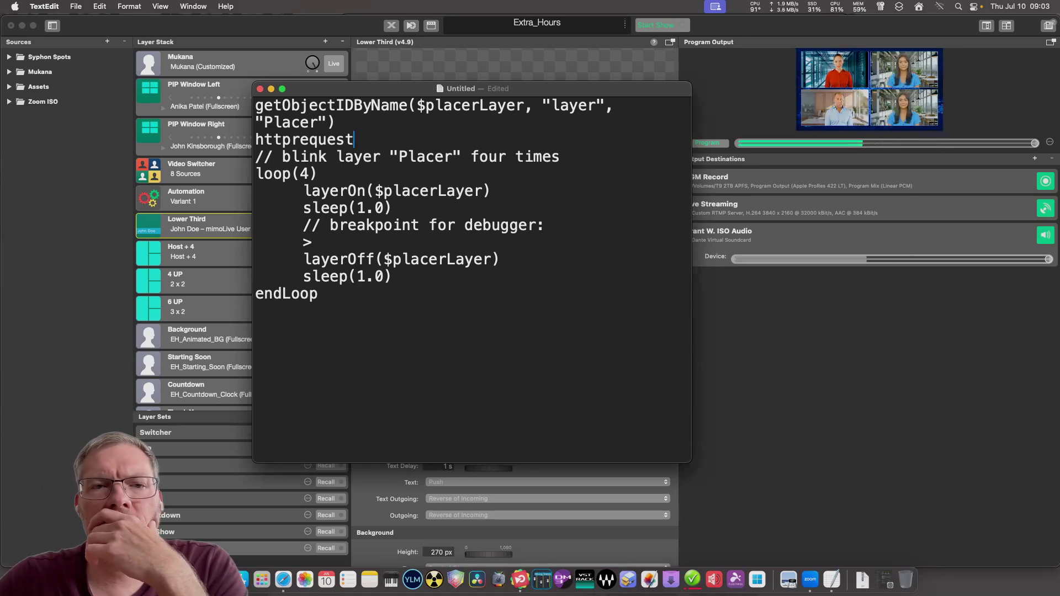
pyautogui.write('(')
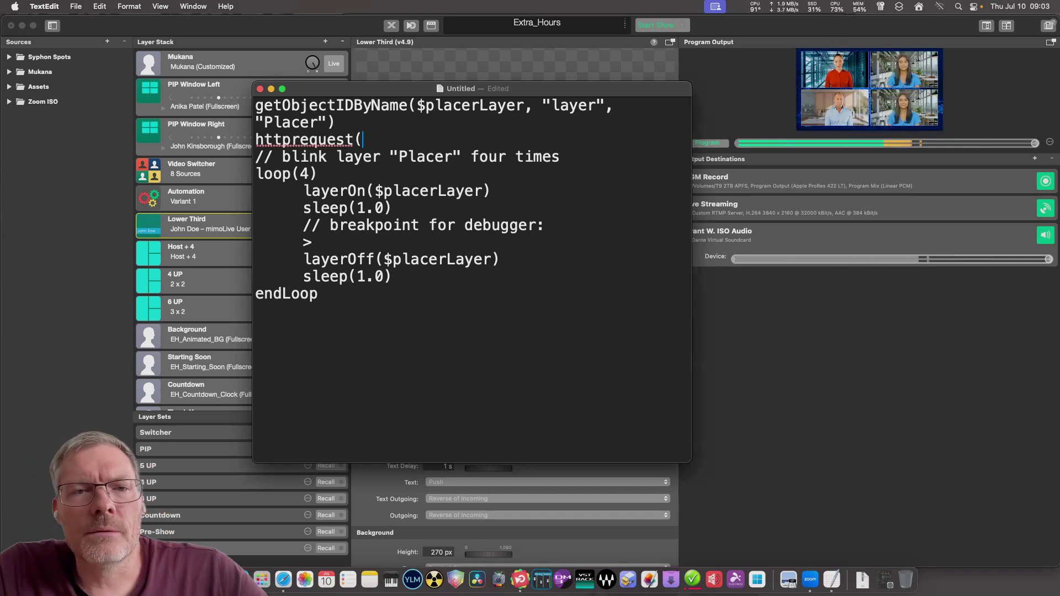
pyautogui.write('"')
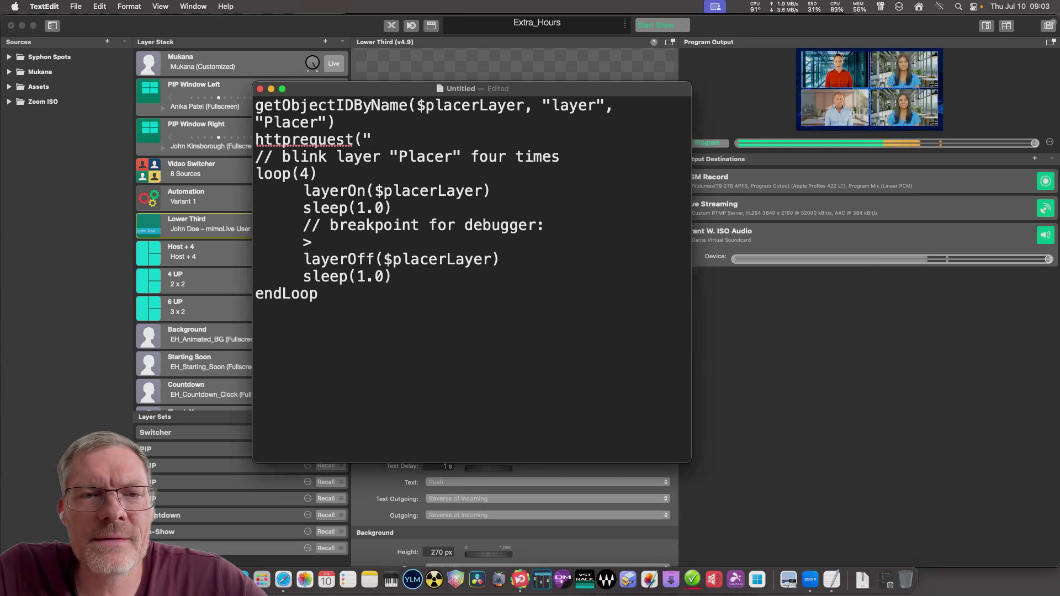
pyautogui.press('super+v')
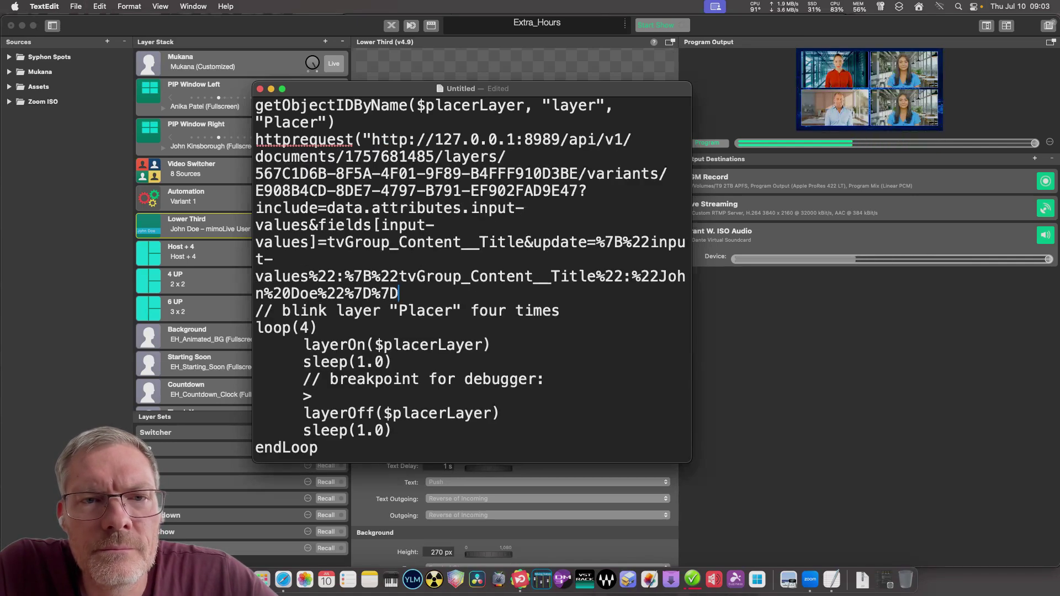
pyautogui.write('"')
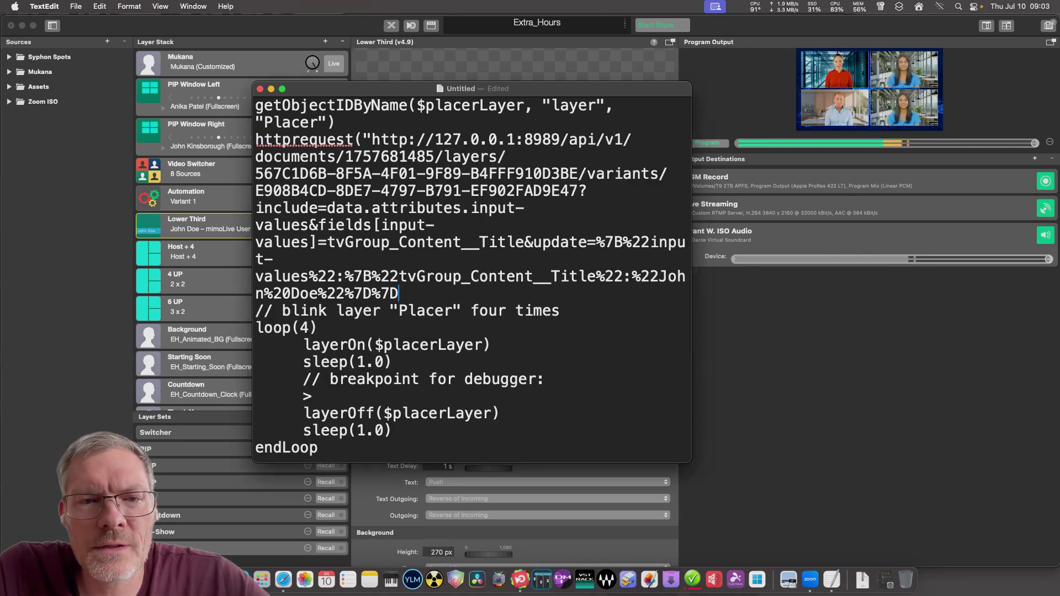
pyautogui.write(')')
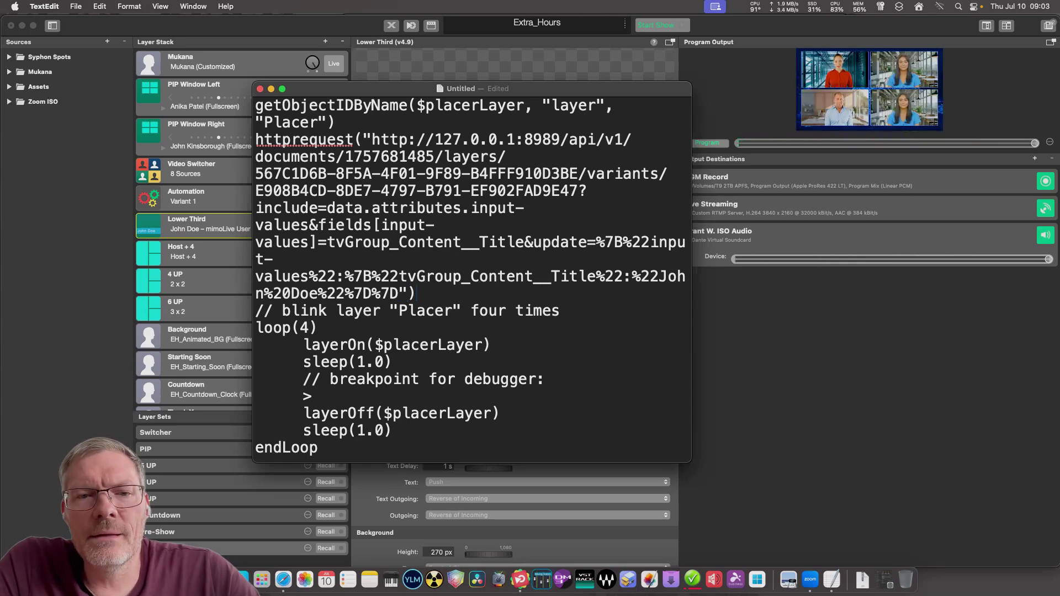
# Surround the httprequest statement with blank lines and select the John Doe value in the URL.
pyautogui.moveTo(255, 139); pyautogui.dragTo(416, 276)
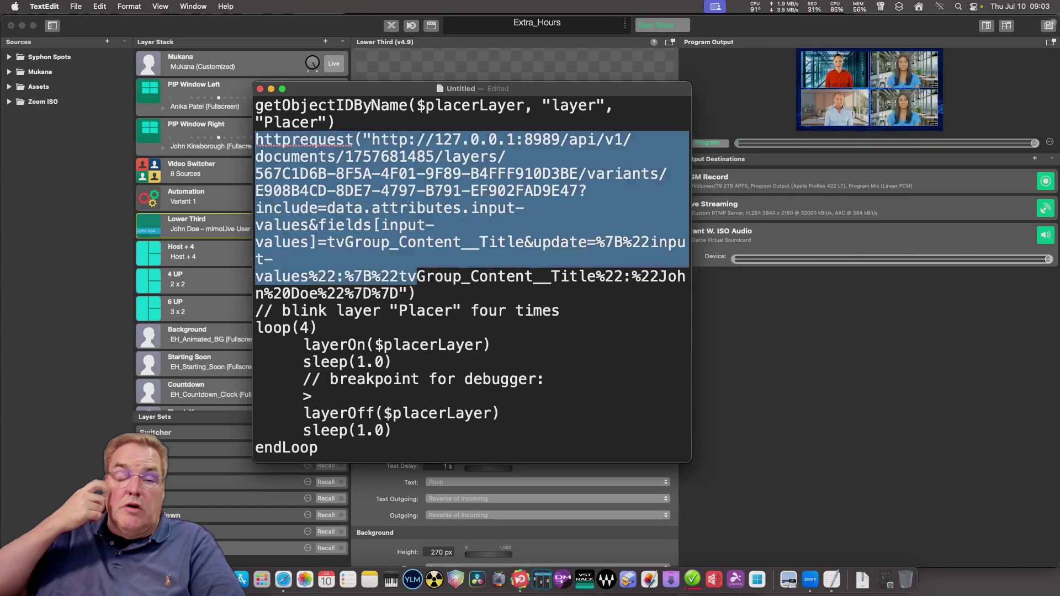
pyautogui.click(416, 294)
pyautogui.press('Return')
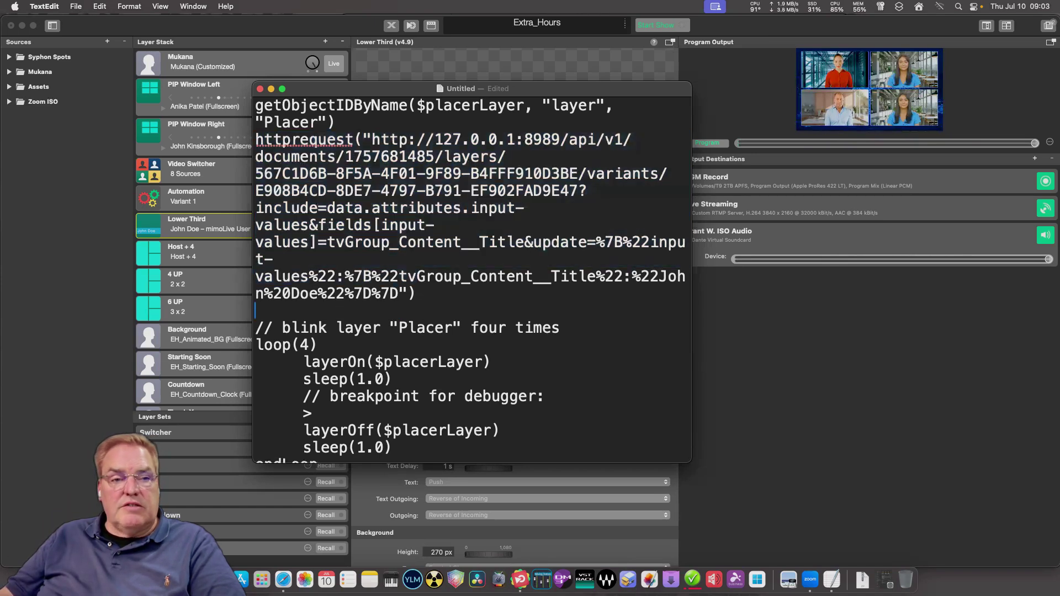
pyautogui.click(336, 122)
pyautogui.press('Return')
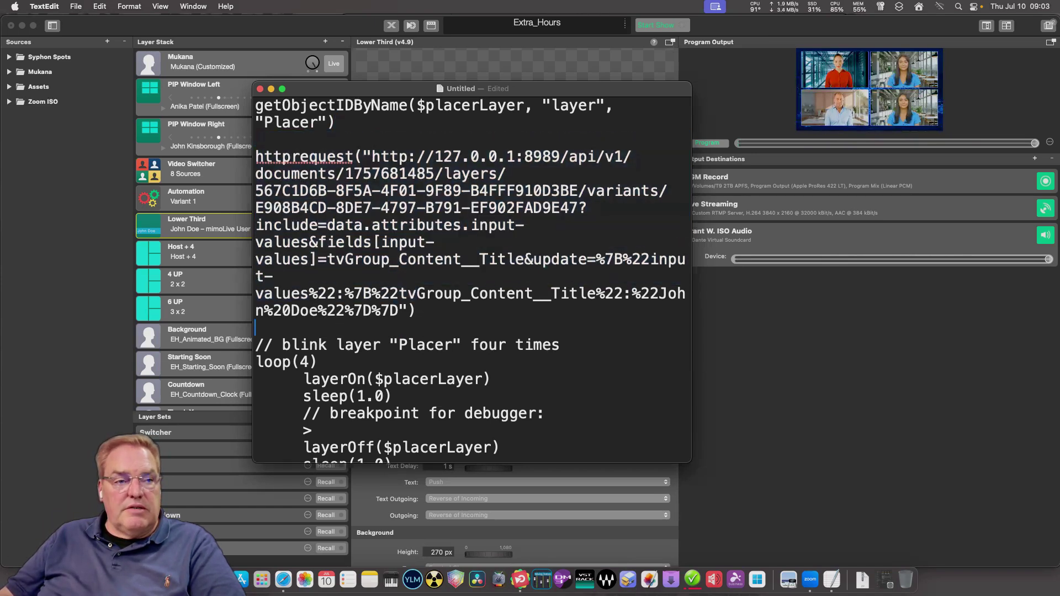
pyautogui.moveTo(415, 310); pyautogui.dragTo(255, 156)
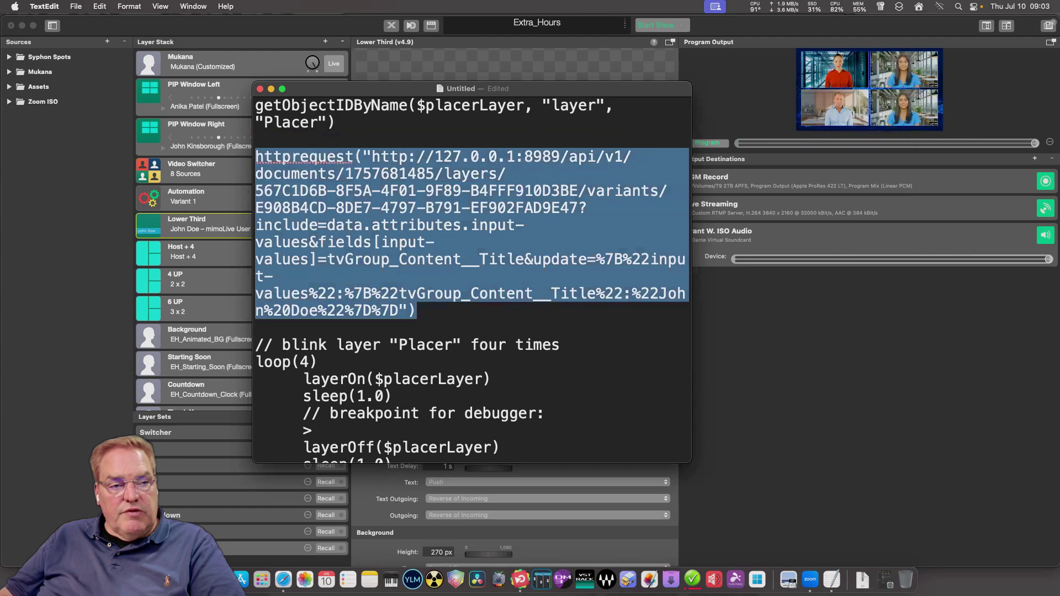
pyautogui.click(416, 311)
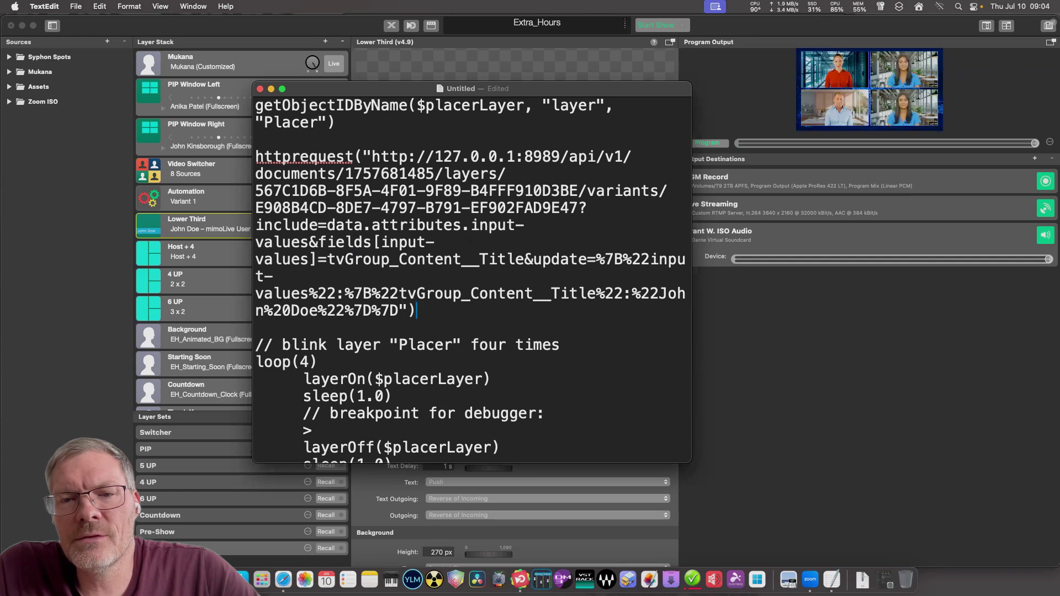
pyautogui.moveTo(658, 293); pyautogui.dragTo(362, 310)
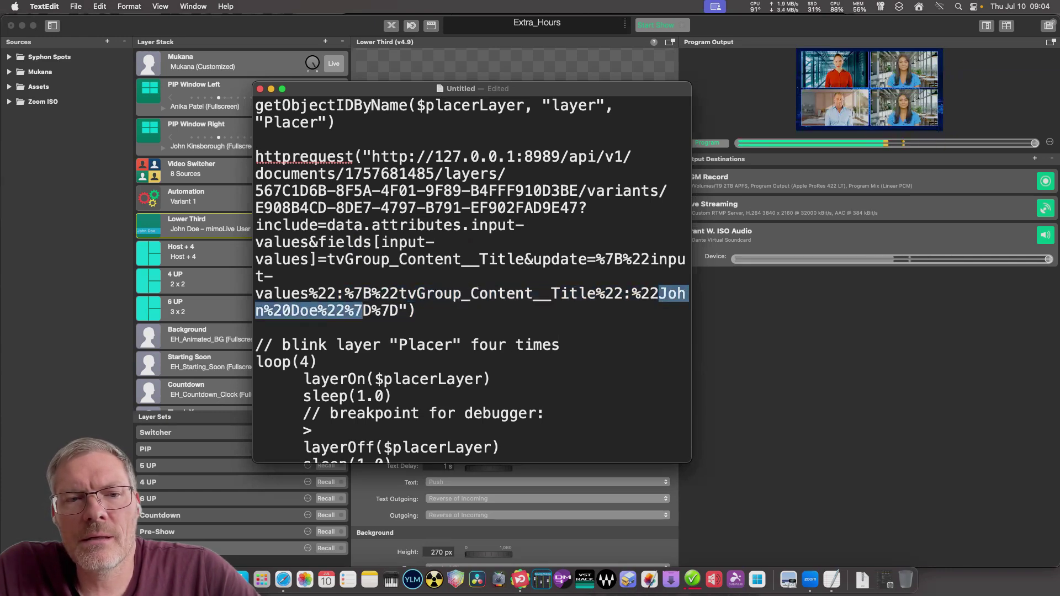
pyautogui.click(363, 310)
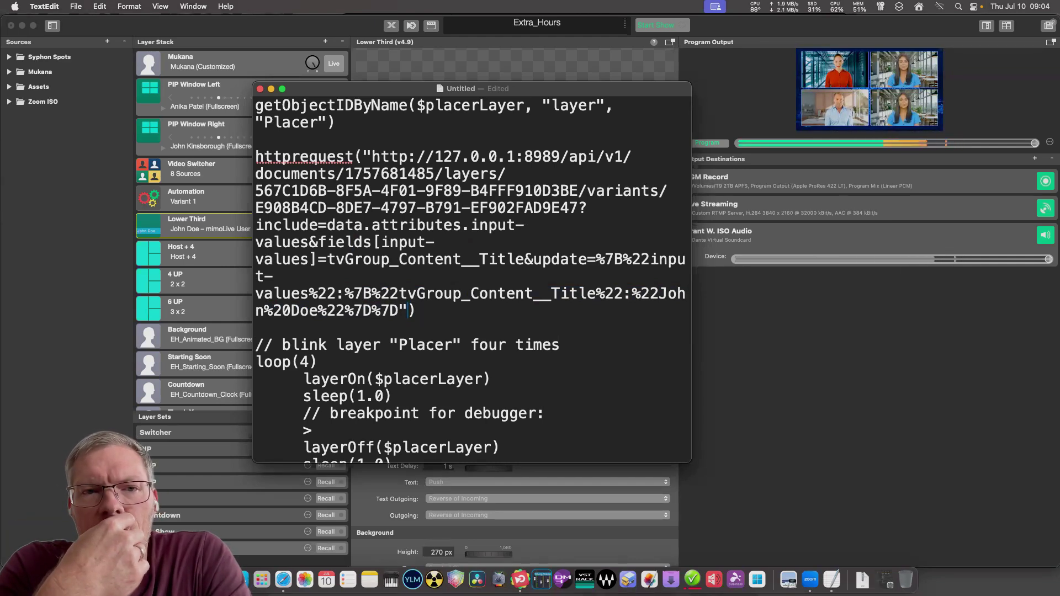
pyautogui.hotkey('shift', 'Right')
pyautogui.hotkey('shift', 'Right')
pyautogui.hotkey('shift', 'Right')
pyautogui.hotkey('shift', 'Right')
pyautogui.hotkey('shift', 'Right')
pyautogui.hotkey('shift', 'Right')
pyautogui.hotkey('shift', 'Right')
pyautogui.hotkey('shift', 'Right')
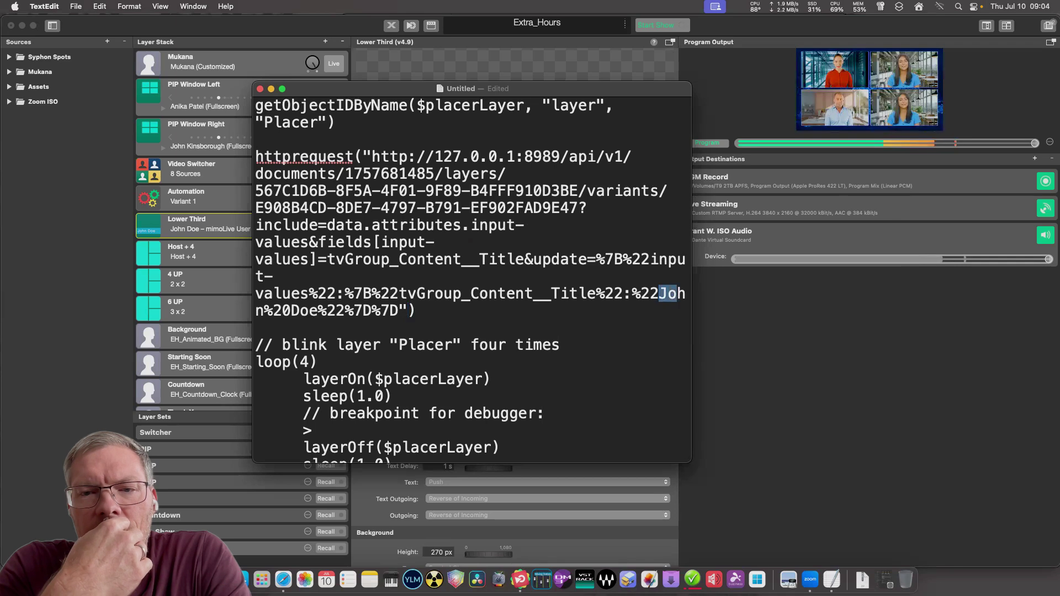
pyautogui.hotkey('shift', 'Left')
pyautogui.hotkey('shift', 'Left')
pyautogui.hotkey('shift', 'Left')
pyautogui.hotkey('shift', 'Left')
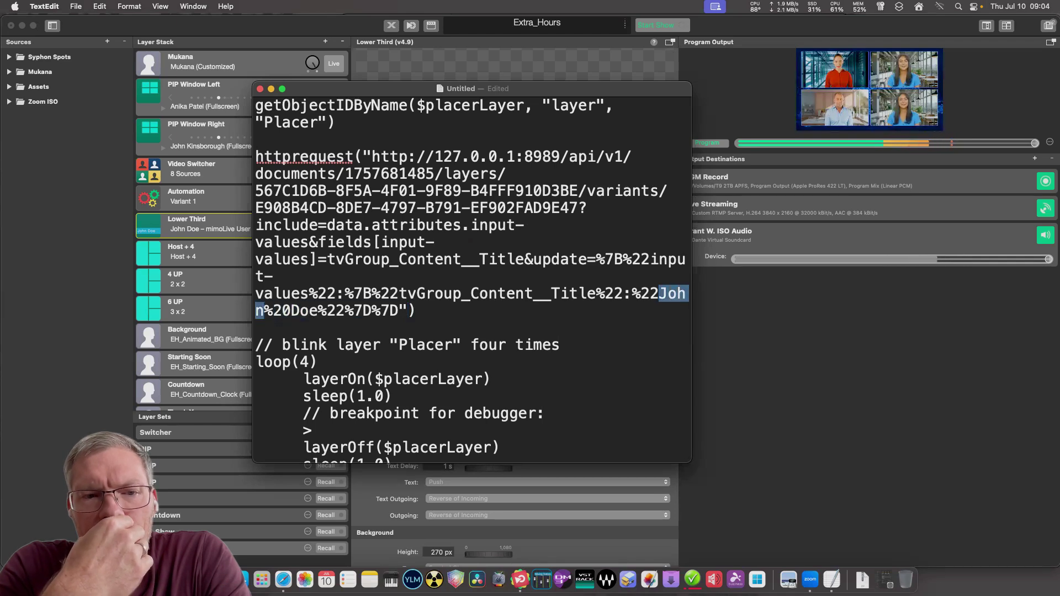
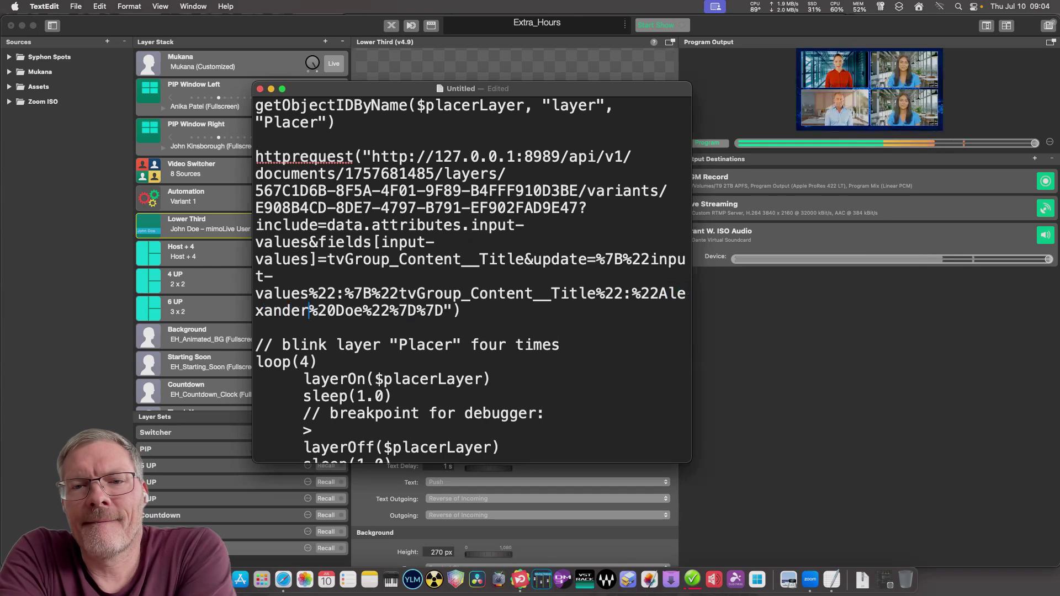
pyautogui.press('Right')
pyautogui.press('Right')
pyautogui.press('Right')
pyautogui.hotkey('shift', 'Right')
pyautogui.hotkey('shift', 'Right')
pyautogui.hotkey('shift', 'Right')
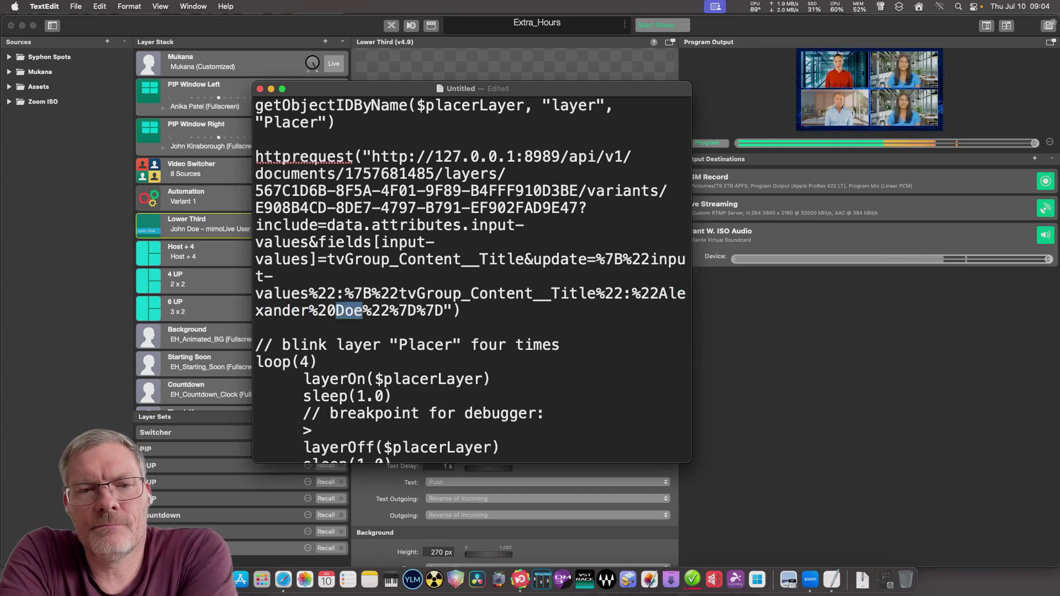
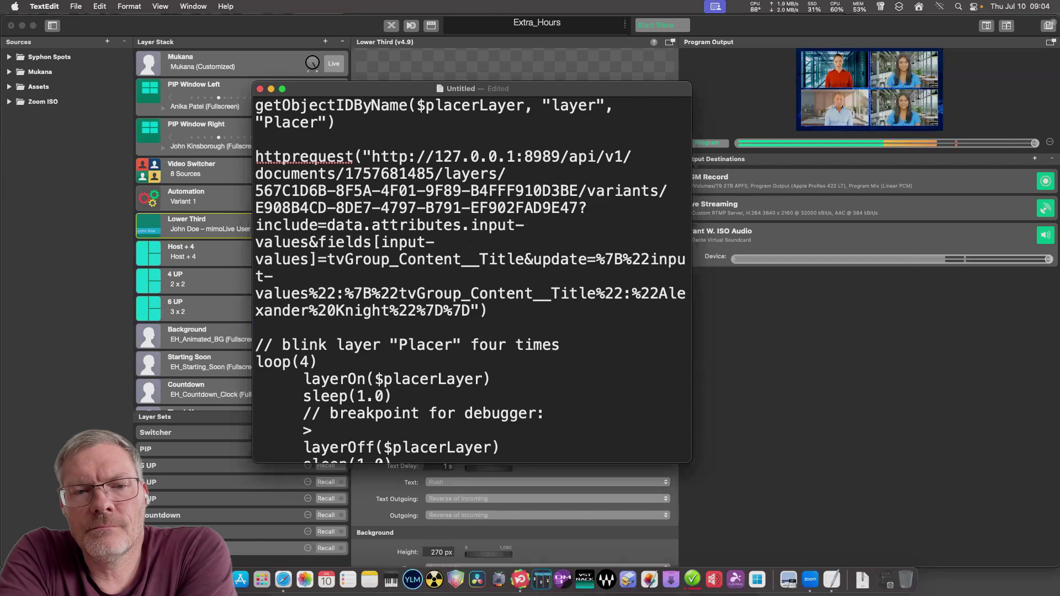
# Delete the blink loop block, including the leftover endLoop line.
pyautogui.press('super+a')
pyautogui.click(255, 327)
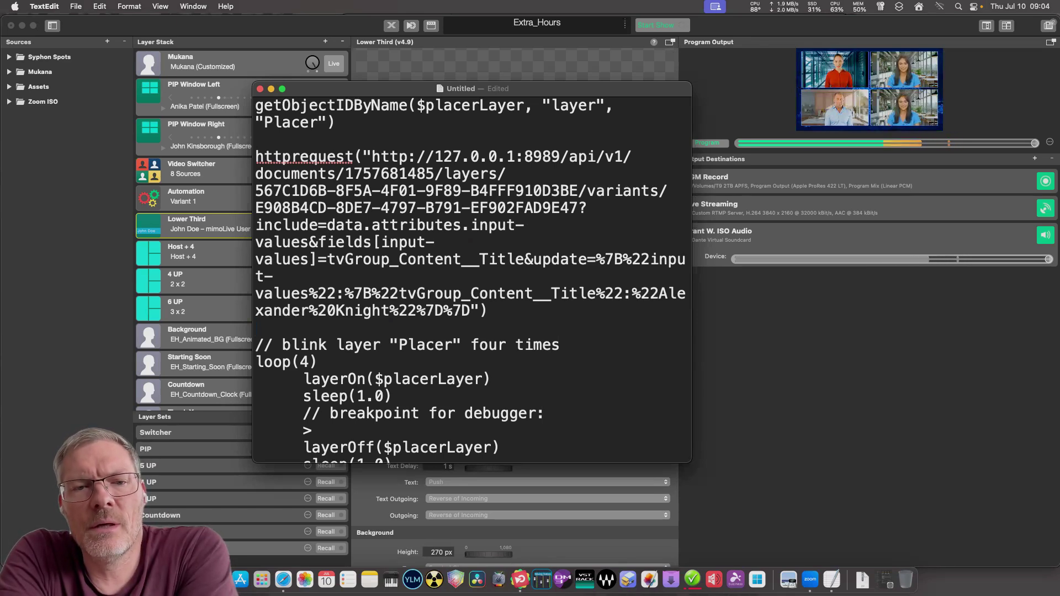
pyautogui.press('Down')
pyautogui.hotkey('shift', 'Down')
pyautogui.hotkey('shift', 'Down')
pyautogui.hotkey('shift', 'Down')
pyautogui.hotkey('shift', 'Down')
pyautogui.hotkey('shift', 'Down')
pyautogui.hotkey('shift', 'Down')
pyautogui.hotkey('shift', 'Down')
pyautogui.hotkey('shift', 'Down')
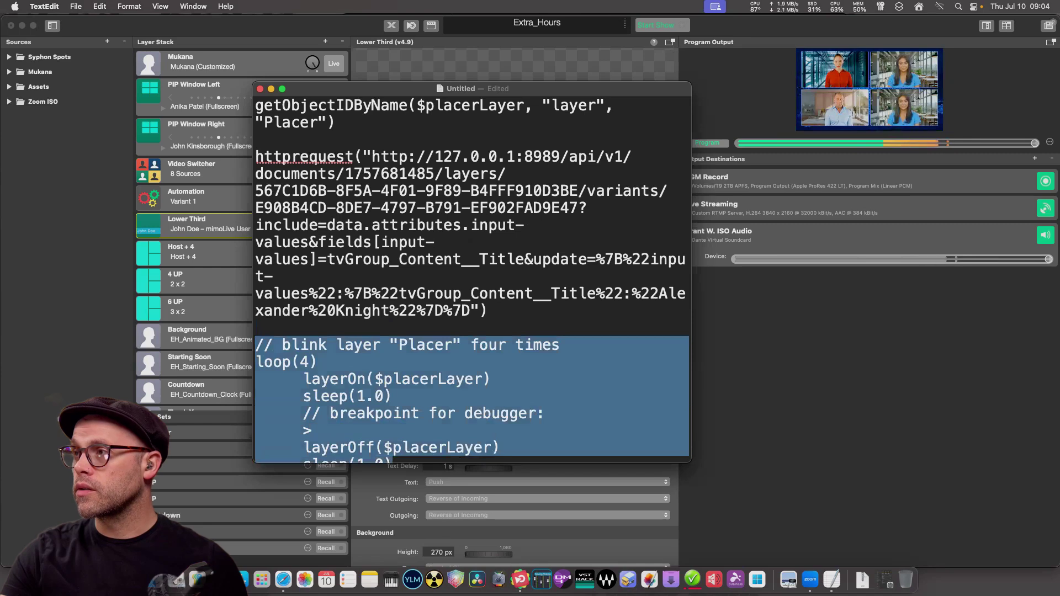
pyautogui.press('BackSpace')
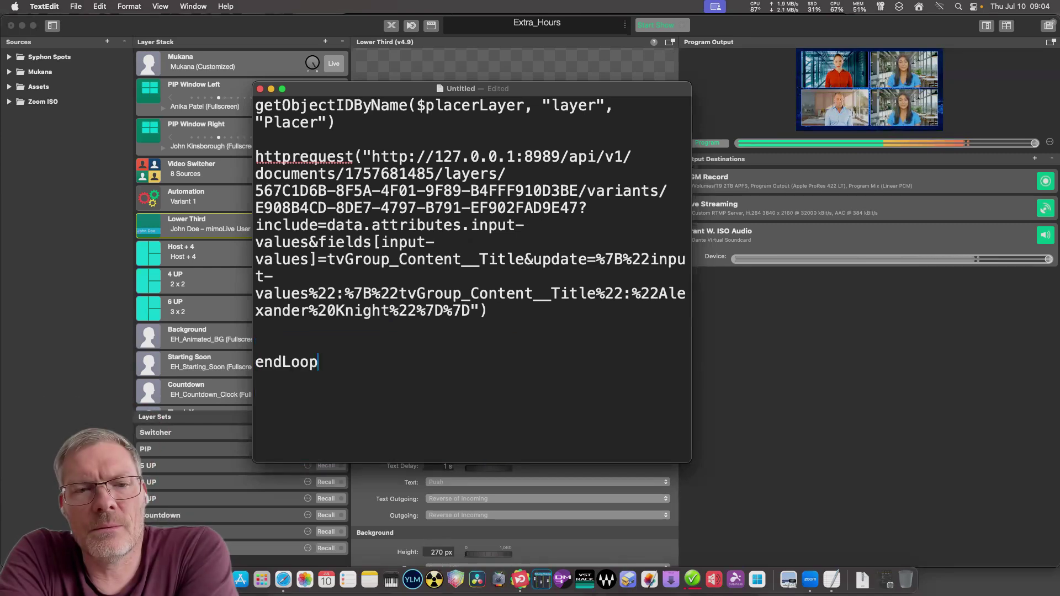
pyautogui.press('super+Down')
pyautogui.press('shift+super+Left')
pyautogui.press('BackSpace')
pyautogui.press('BackSpace')
pyautogui.press('BackSpace')
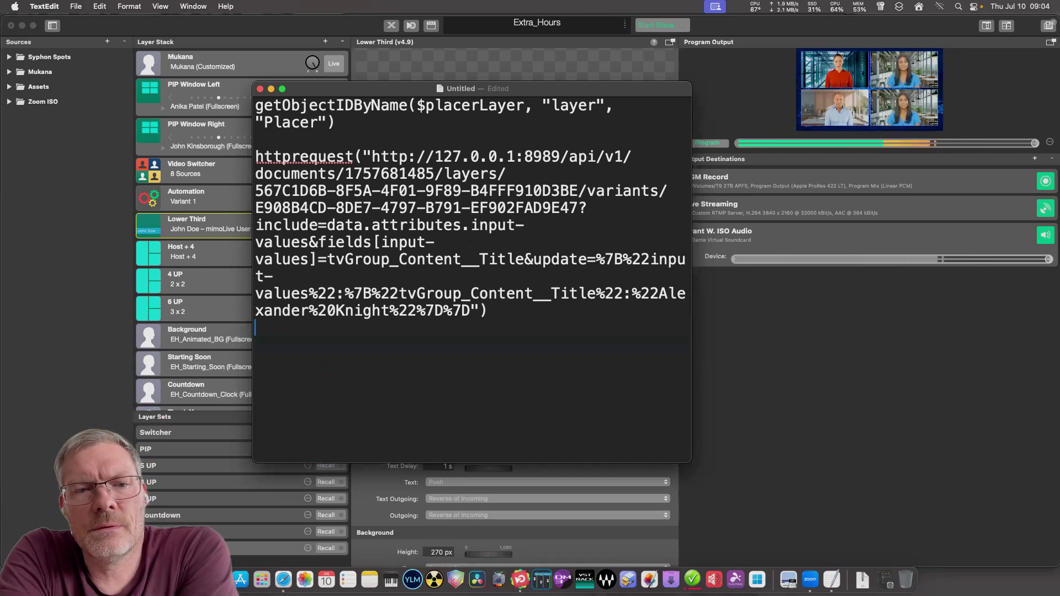
# Copy the whole script and show mimoLive's Automation layer settings.
pyautogui.press('super+a')
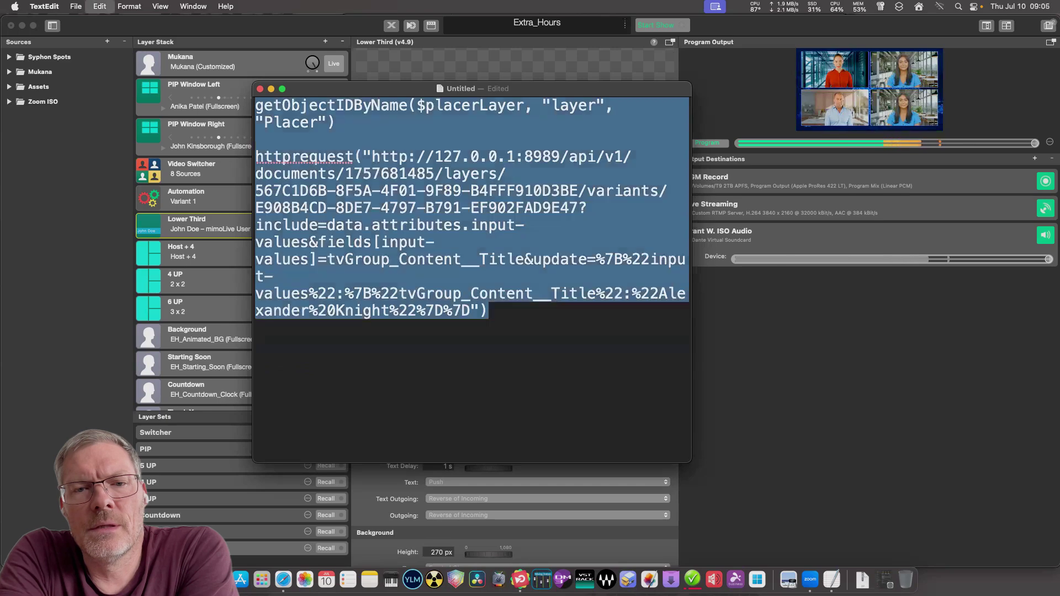
pyautogui.press('super+Tab')
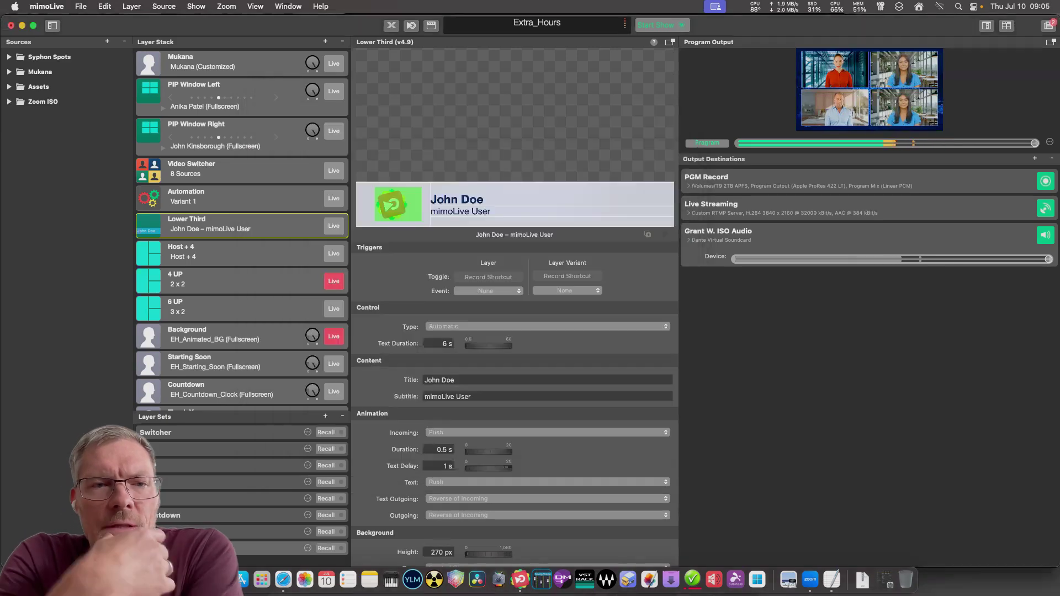
pyautogui.click(186, 196)
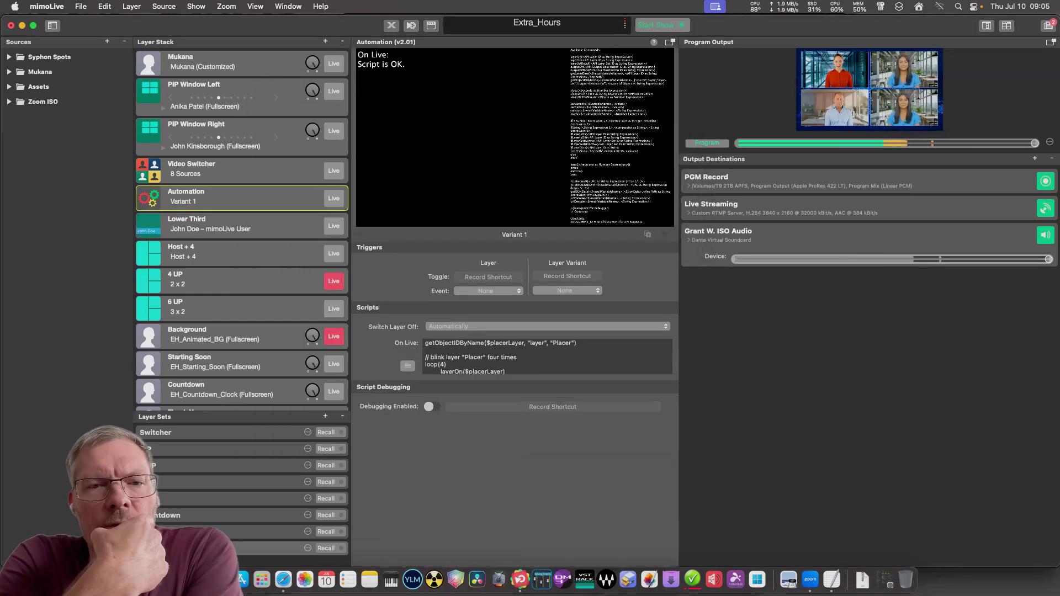
pyautogui.press('super+a')
pyautogui.press('BackSpace')
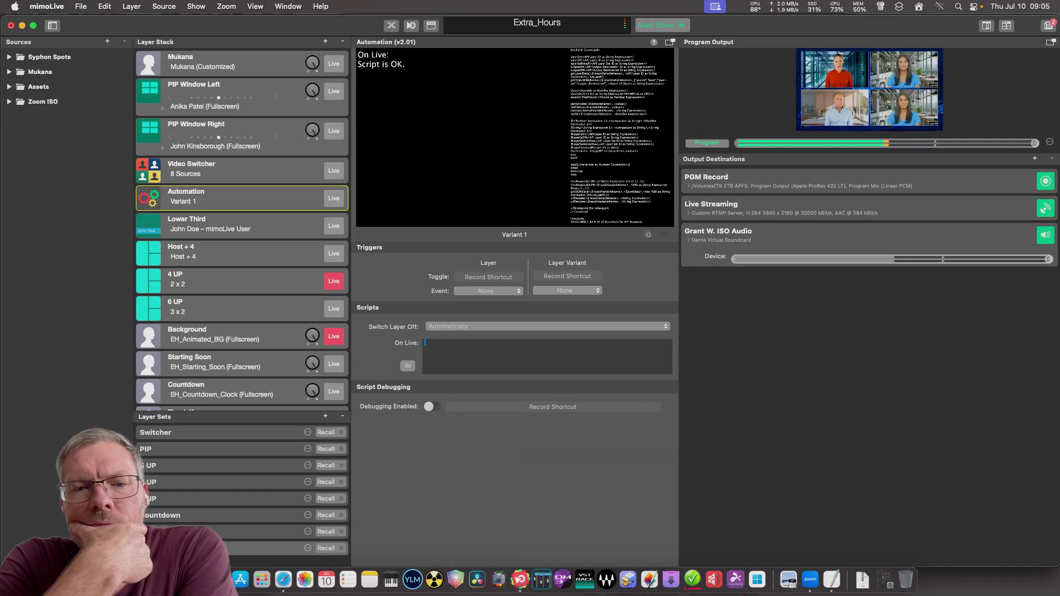
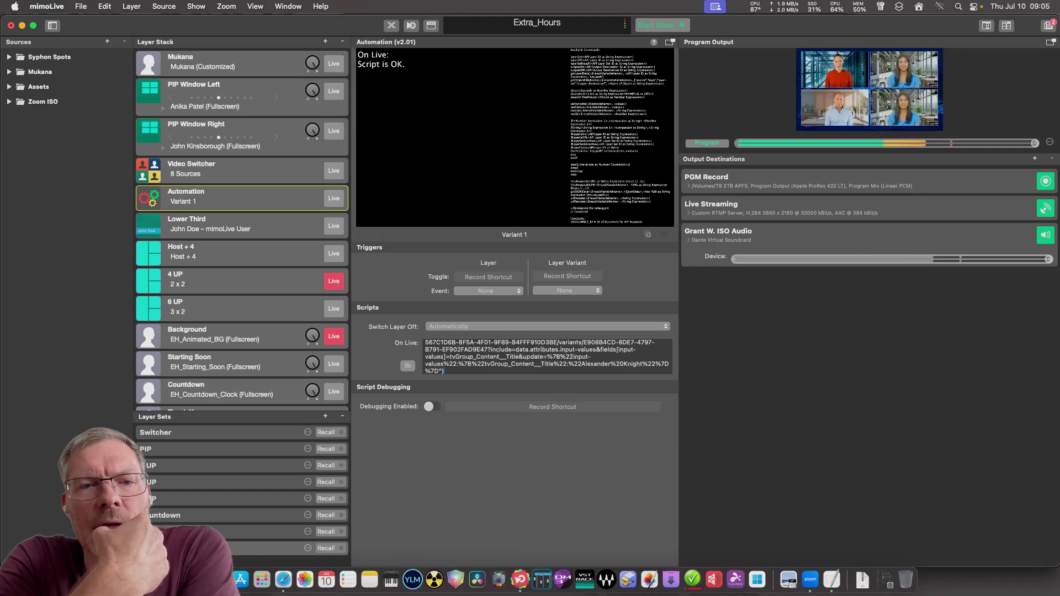
pyautogui.click(334, 198)
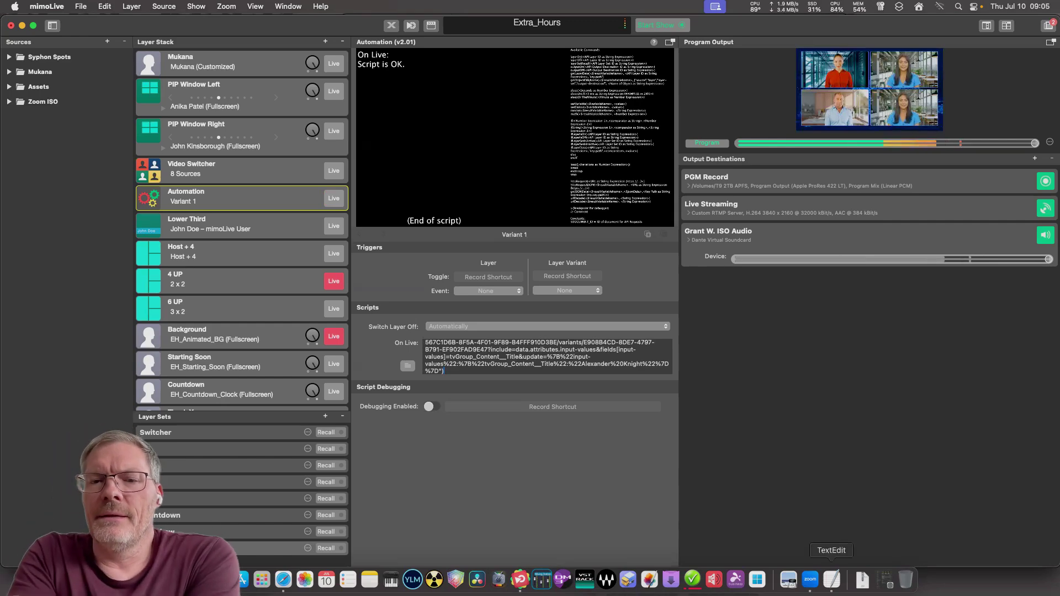
# Bring TextEdit forward, clear the selection, then move and widen its window.
pyautogui.click(831, 579)
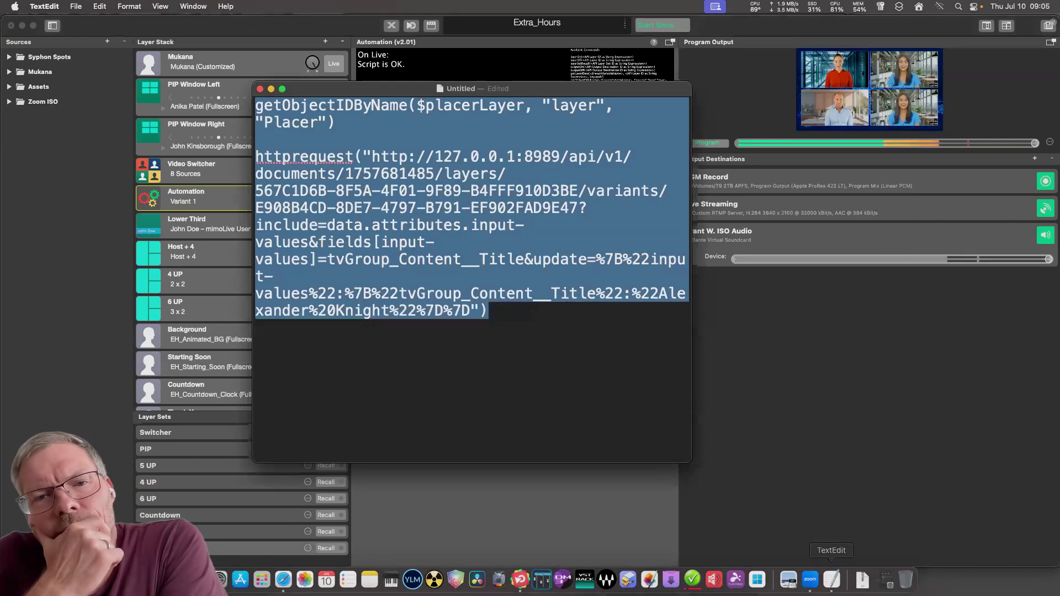
pyautogui.click(489, 311)
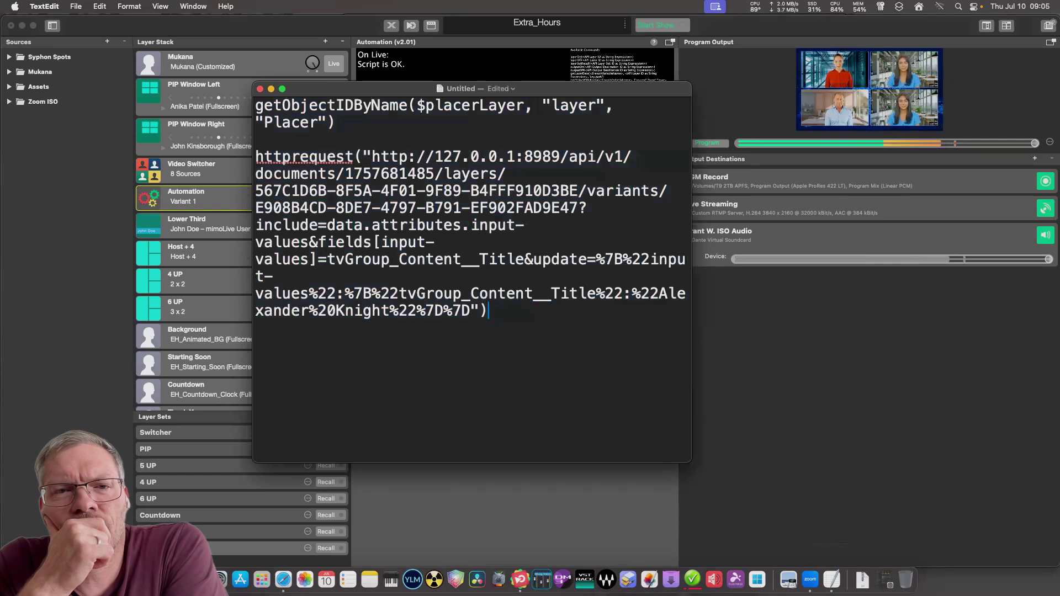
pyautogui.moveTo(519, 88); pyautogui.dragTo(464, 123)
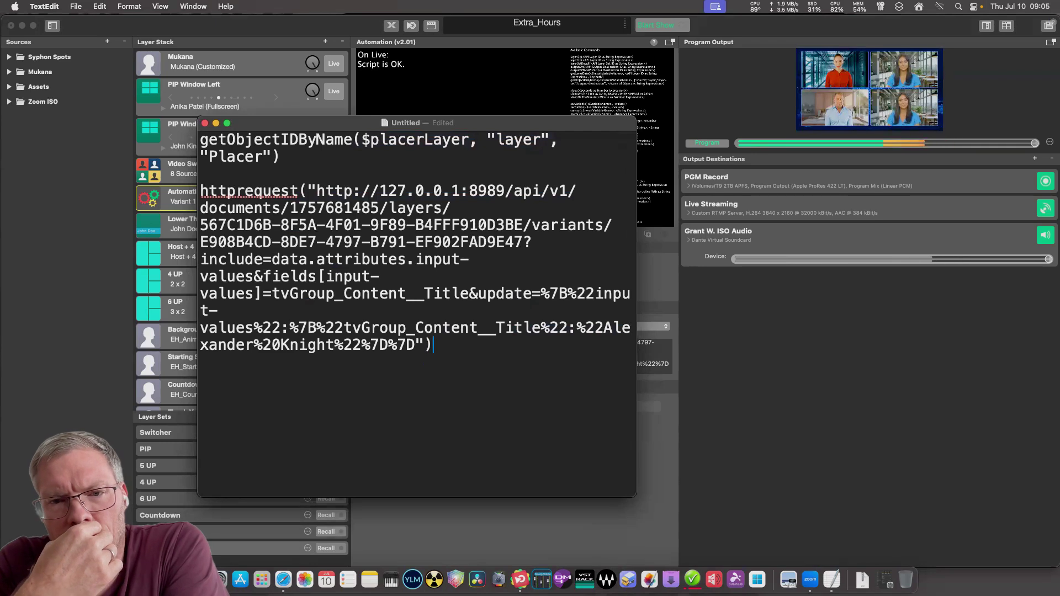
pyautogui.moveTo(637, 309); pyautogui.dragTo(717, 309)
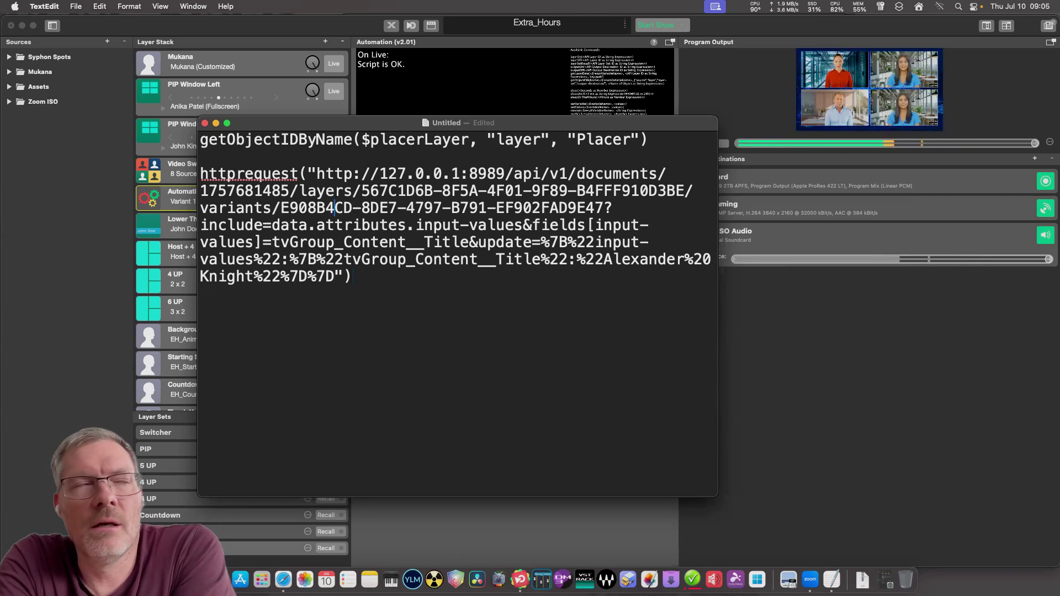
# Inspect the httprequest call and select the encoded quote's percent sign after Knight.
pyautogui.click(254, 174)
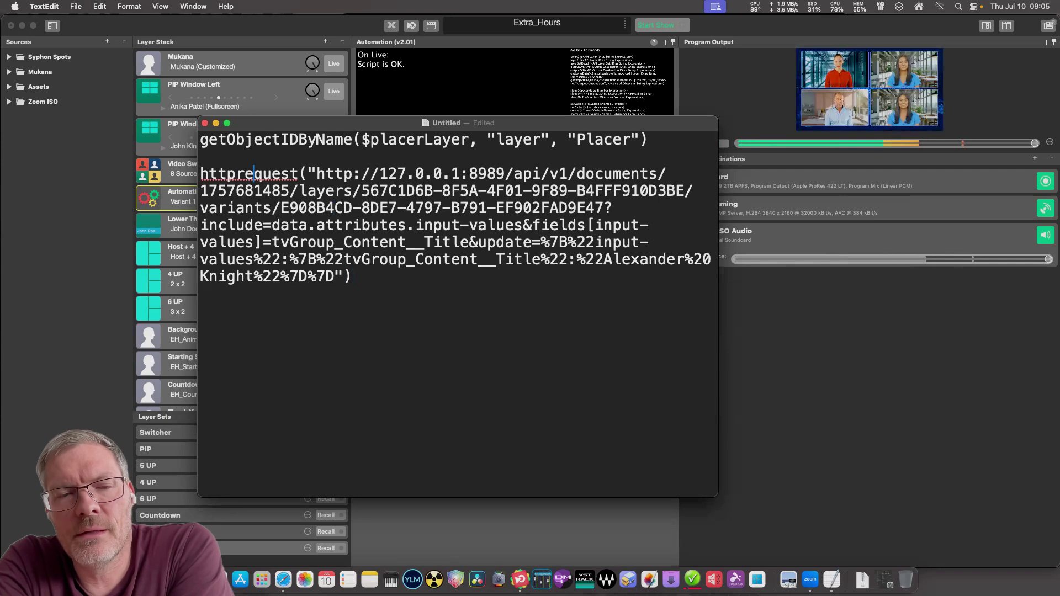
pyautogui.click(271, 191)
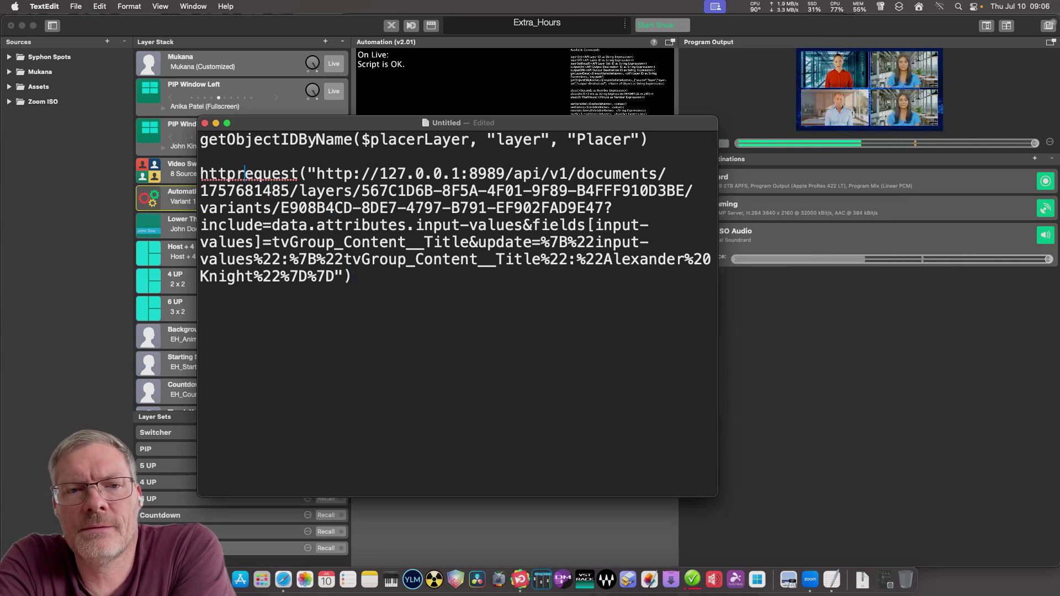
pyautogui.click(291, 174)
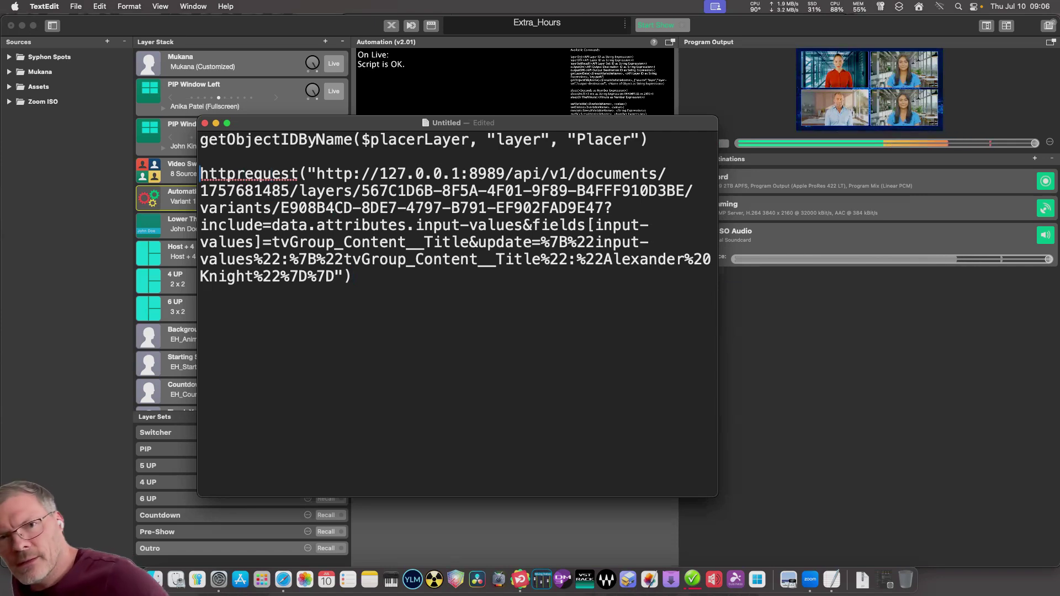
pyautogui.moveTo(200, 173); pyautogui.dragTo(308, 174)
pyautogui.click(307, 174)
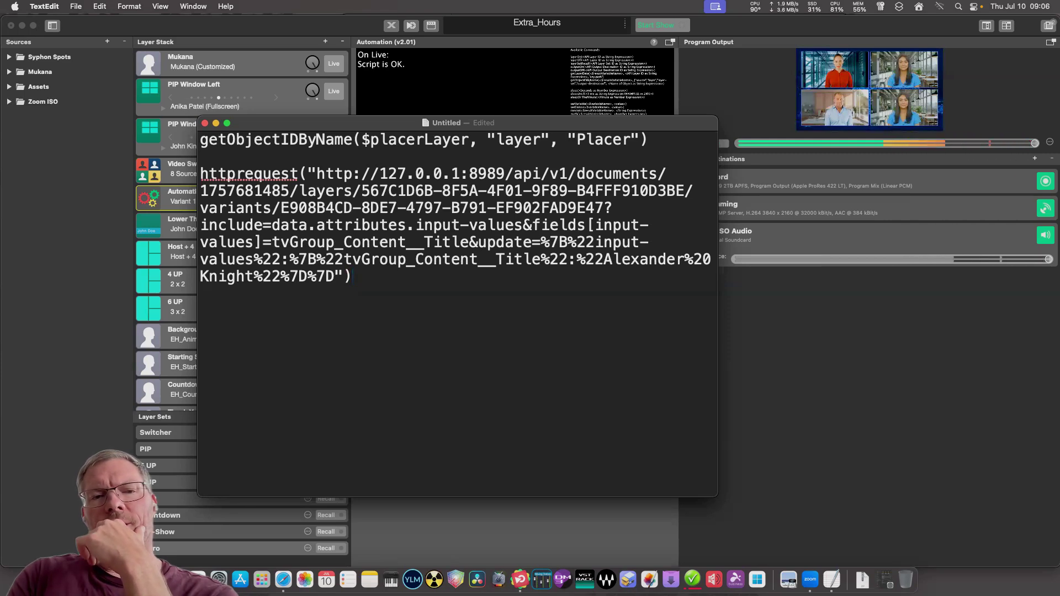
pyautogui.click(253, 276)
pyautogui.hotkey('shift', 'Right')
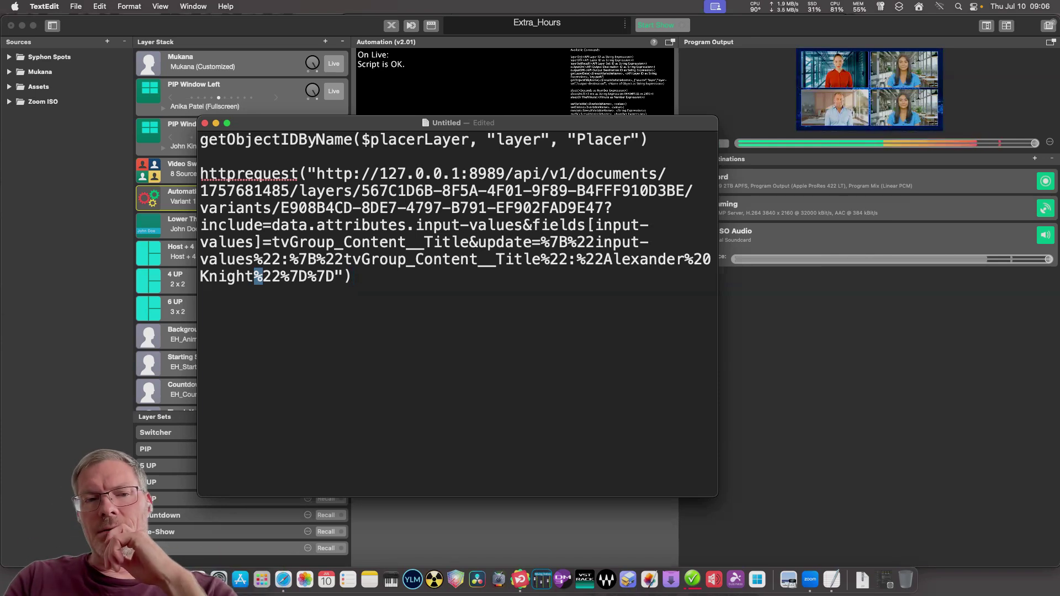
pyautogui.click(352, 276)
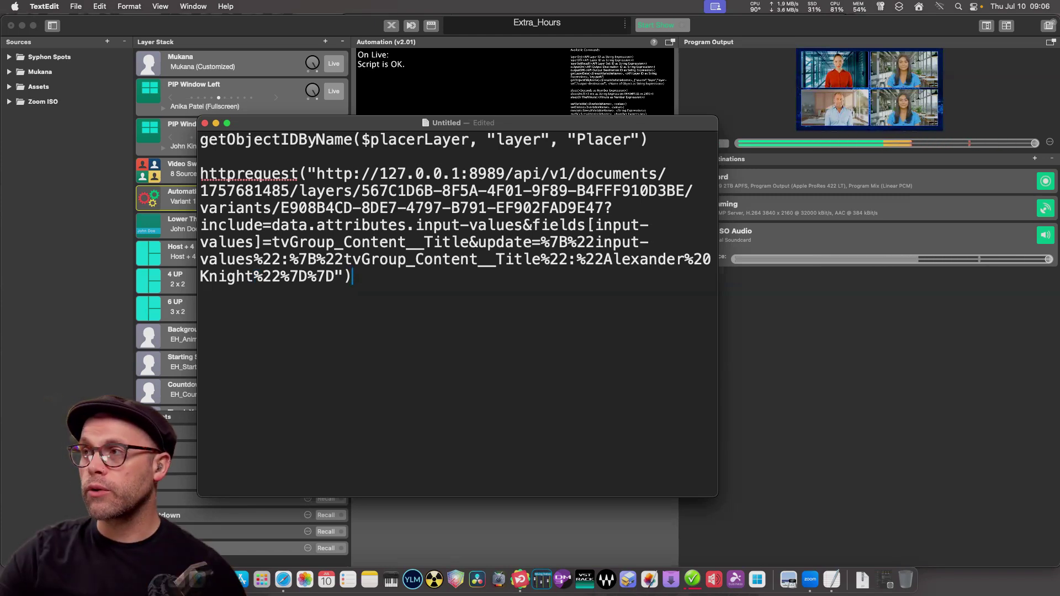
pyautogui.moveTo(271, 276)
pyautogui.mouseDown()
pyautogui.moveTo(290, 276)
pyautogui.moveTo(272, 276)
pyautogui.moveTo(280, 276)
pyautogui.mouseUp()
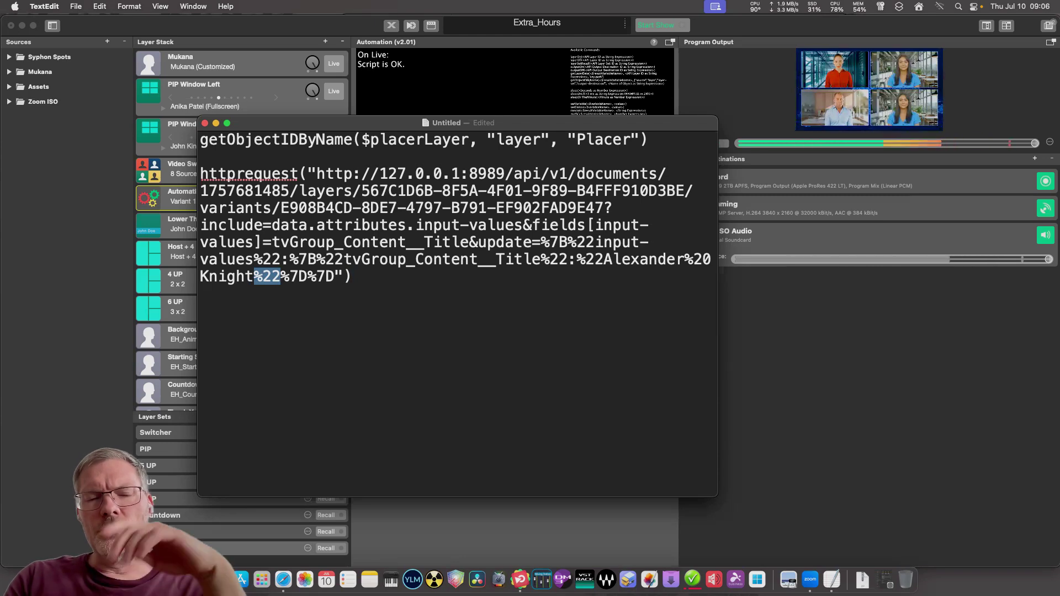
pyautogui.click(353, 276)
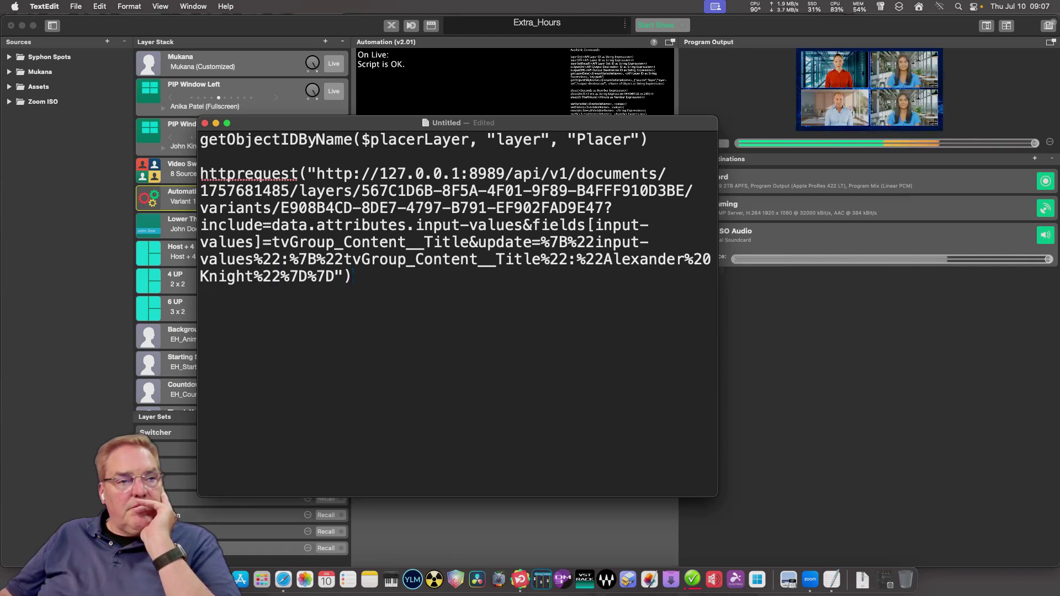
pyautogui.moveTo(458, 123); pyautogui.dragTo(478, 104)
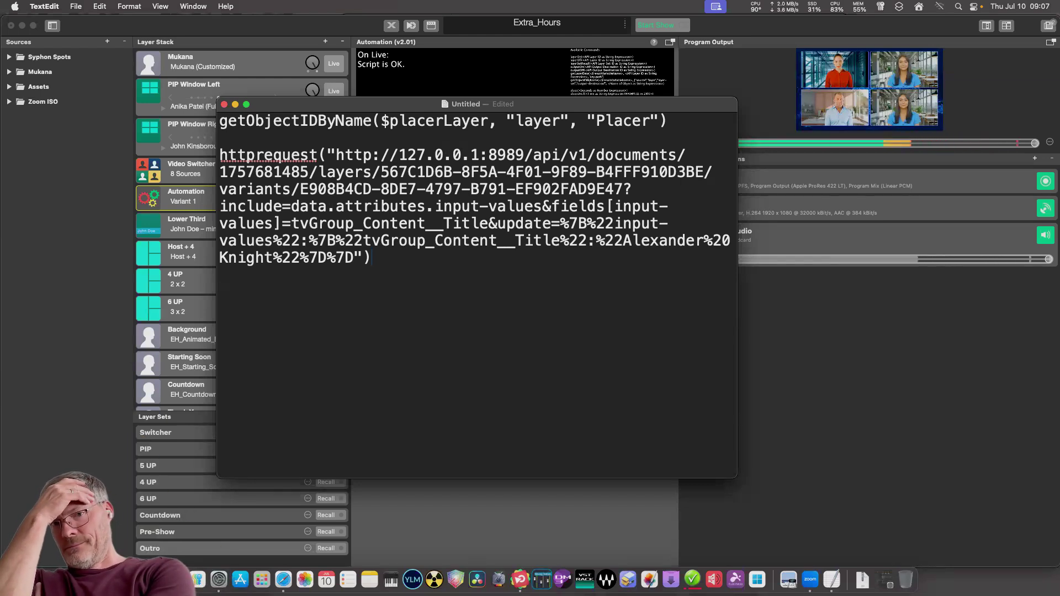
# Select the encoded %22 quote after the guest's surname in the request URL, then deselect it.
pyautogui.click(337, 155)
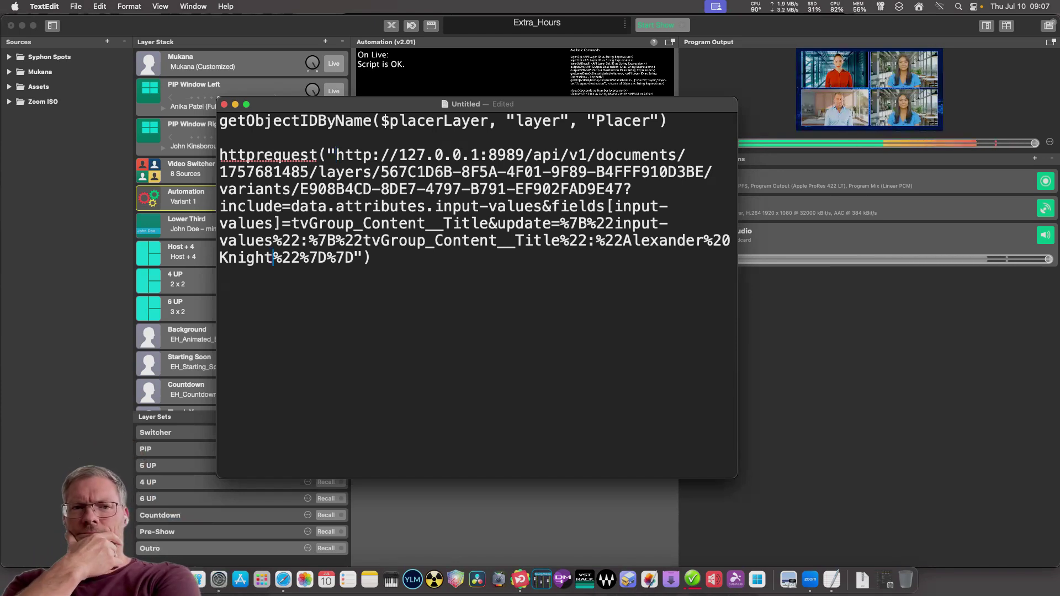
pyautogui.hotkey('shift', 'Right')
pyautogui.hotkey('shift', 'Right')
pyautogui.press('Right')
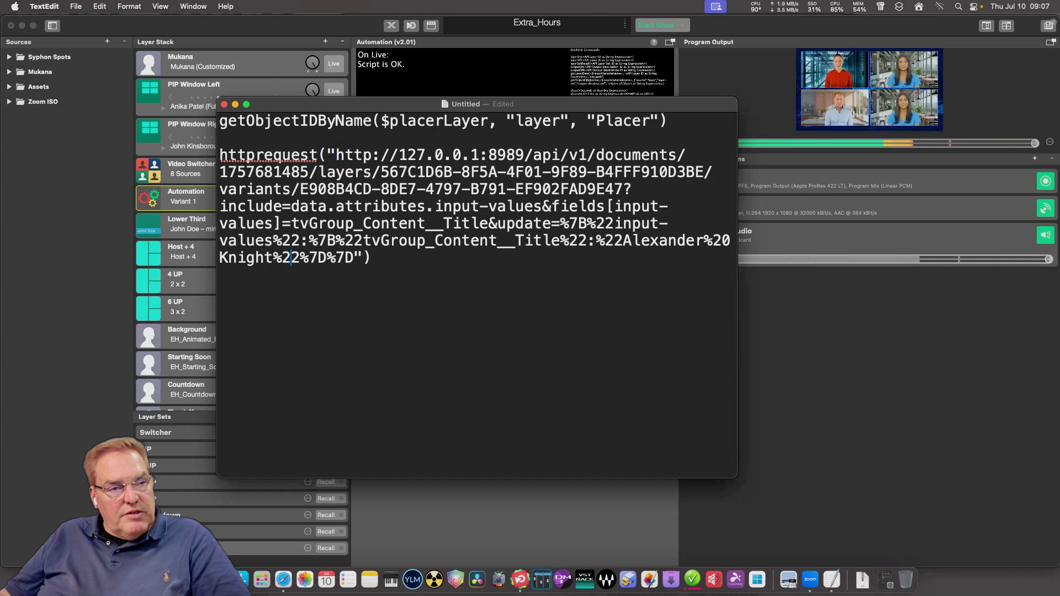
pyautogui.hotkey('shift', 'Right')
pyautogui.hotkey('shift', 'Right')
pyautogui.hotkey('shift', 'Right')
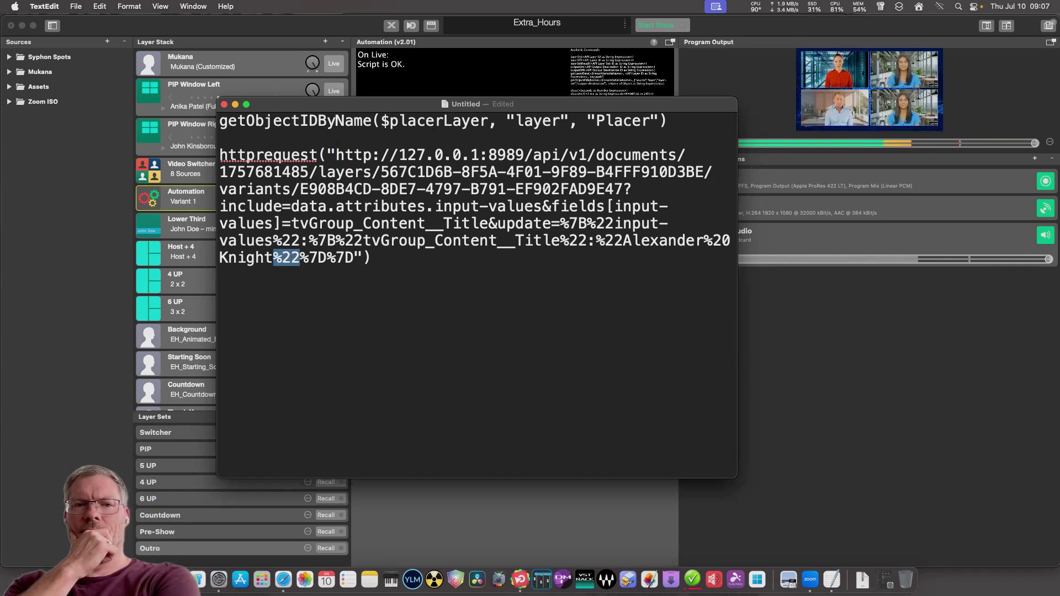
pyautogui.click(370, 257)
# Resize the TextEdit script window and move it aside, returning to mimoLive.
pyautogui.moveTo(502, 103); pyautogui.dragTo(528, 112)
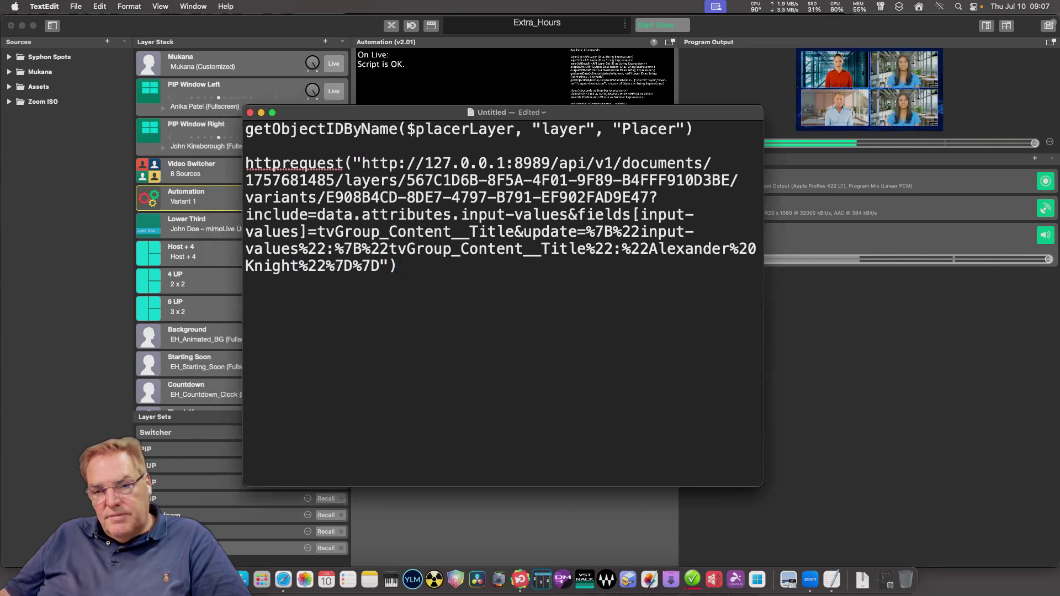
pyautogui.moveTo(243, 106); pyautogui.dragTo(253, 78)
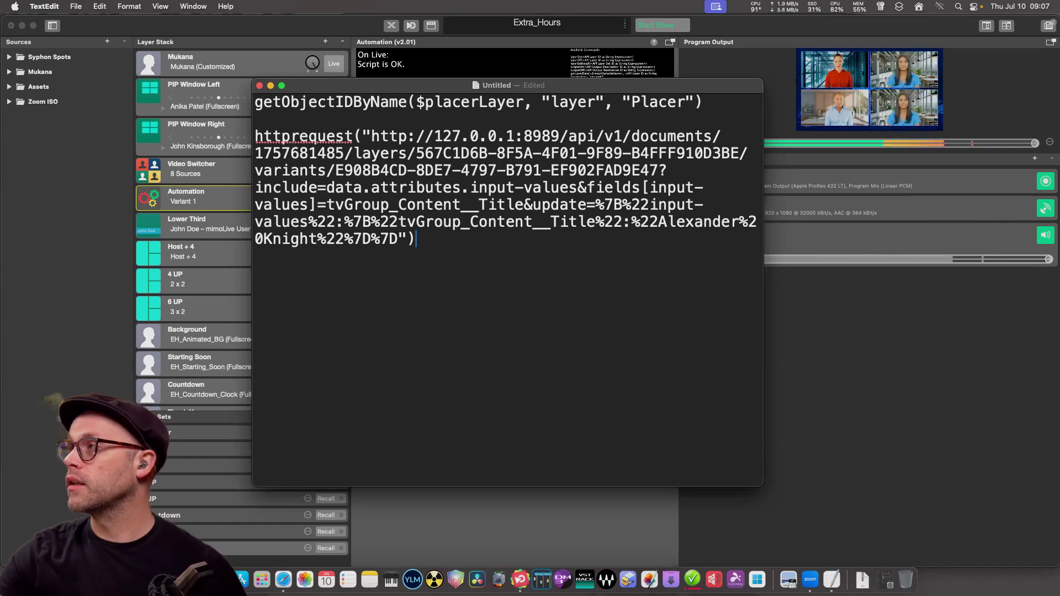
pyautogui.moveTo(608, 85); pyautogui.dragTo(729, 133)
pyautogui.press('super+Tab')
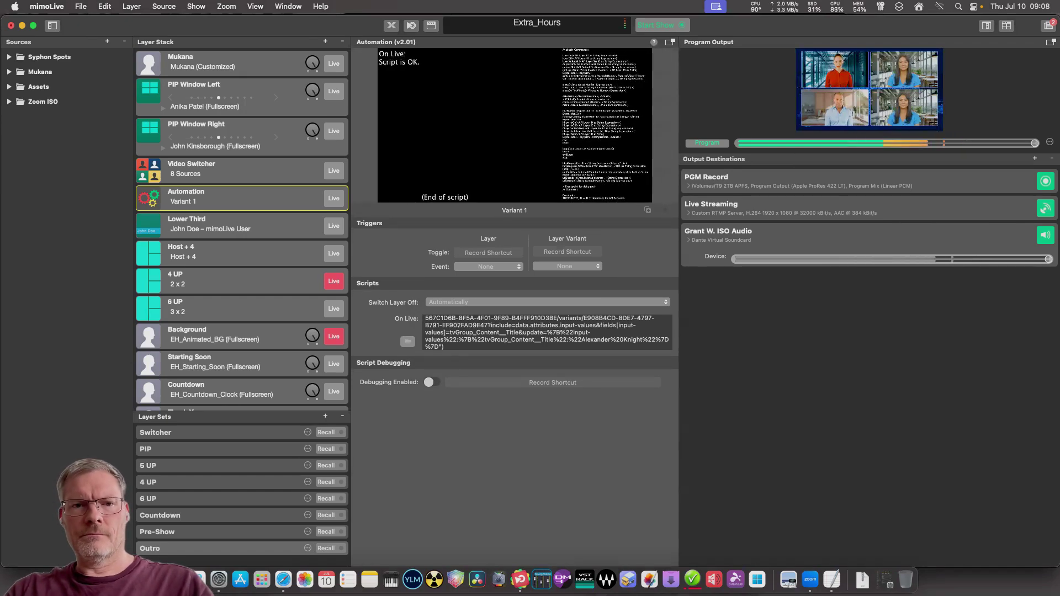
# Preview the Automation script output full-screen, then bring the TextEdit httprequest script forward.
pyautogui.click(670, 42)
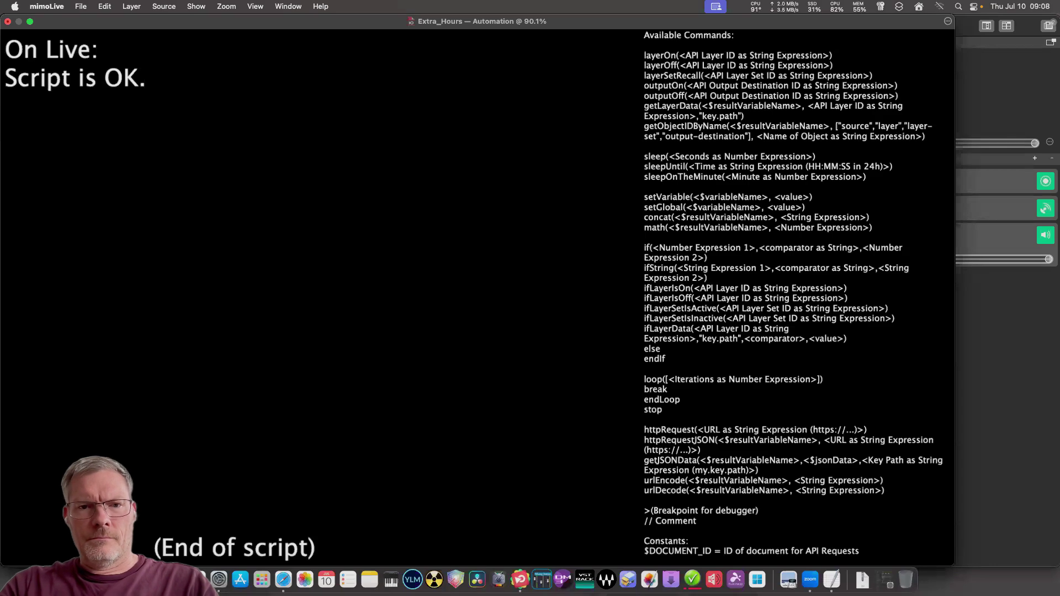
pyautogui.press('Escape')
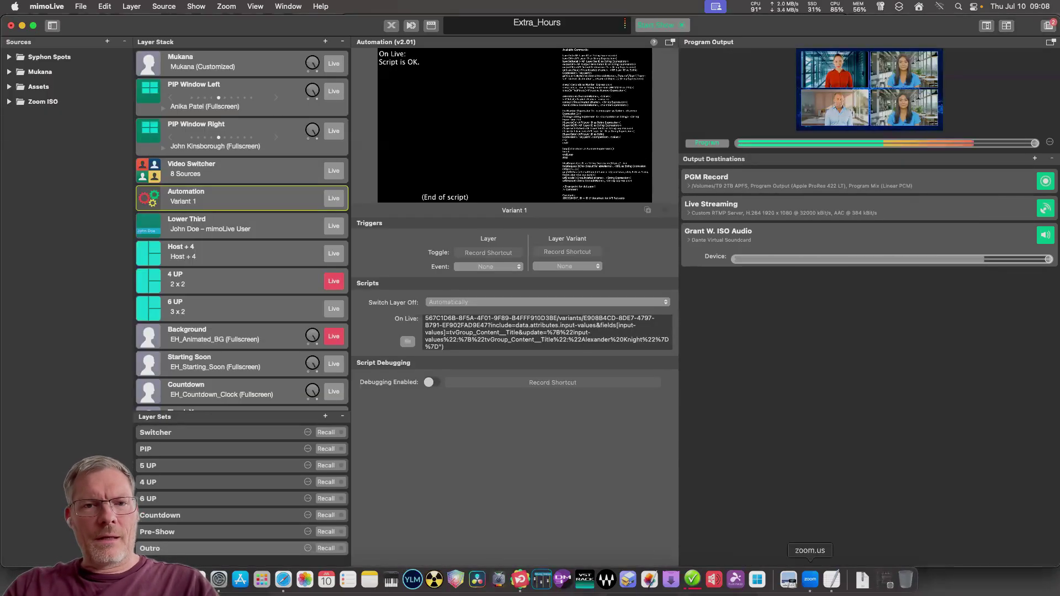
pyautogui.click(831, 579)
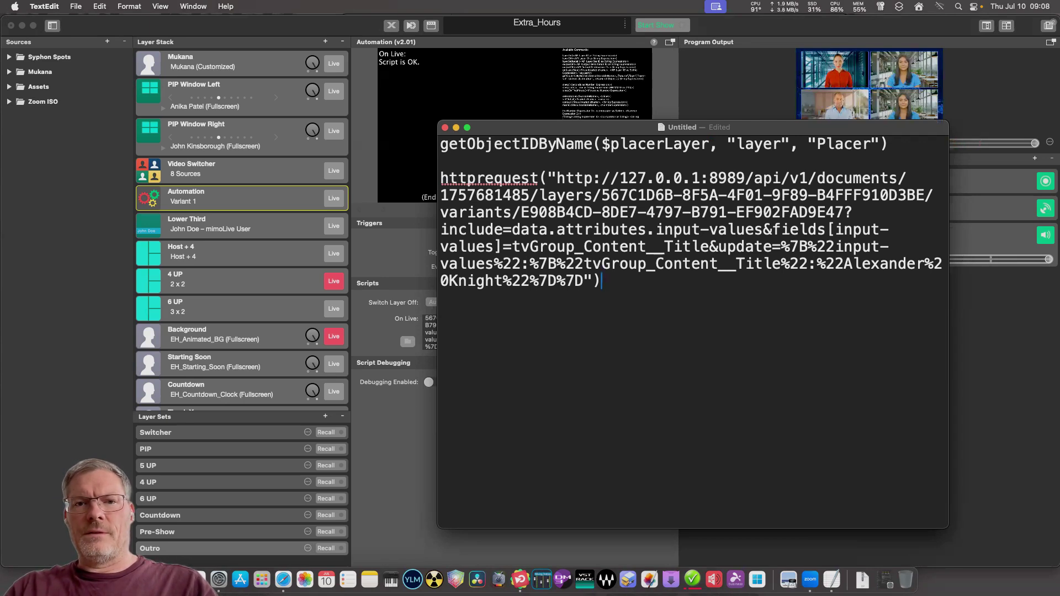
# Switch to the Zoom call, then come back to mimoLive's Automation settings.
pyautogui.click(810, 579)
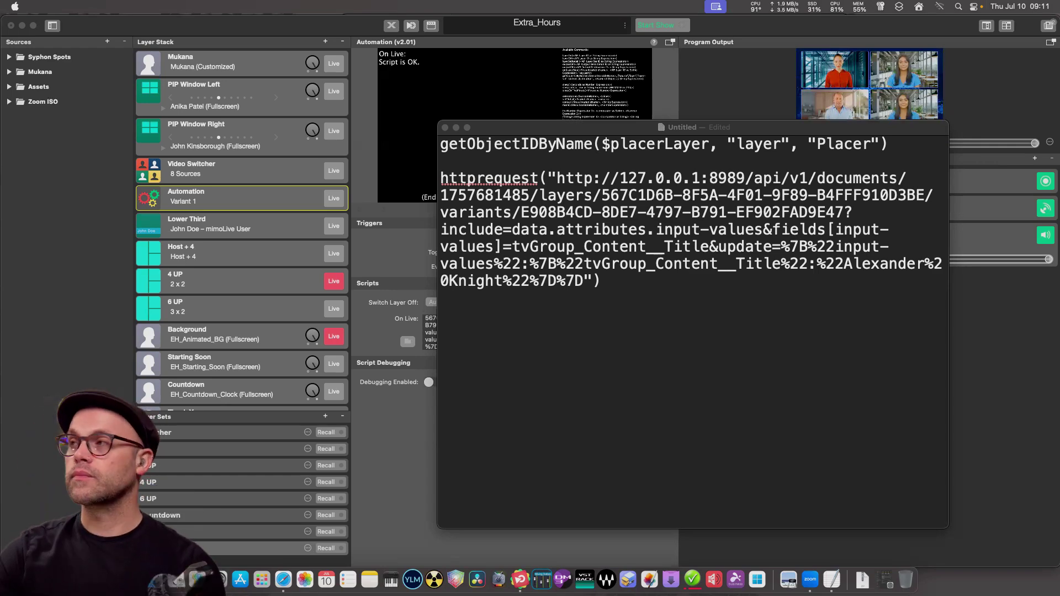
pyautogui.press('super+Tab')
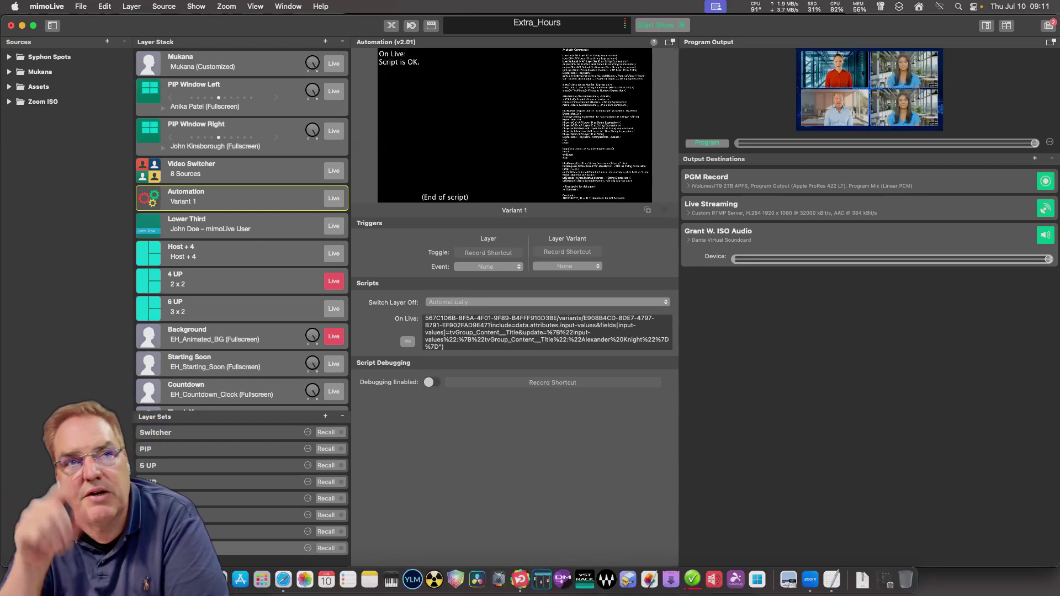
# Show the Lower Third layer's settings: mimoLive User subtitle and 6 s text duration.
pyautogui.scroll(-8, 241, 229)
pyautogui.scroll(8, 241, 229)
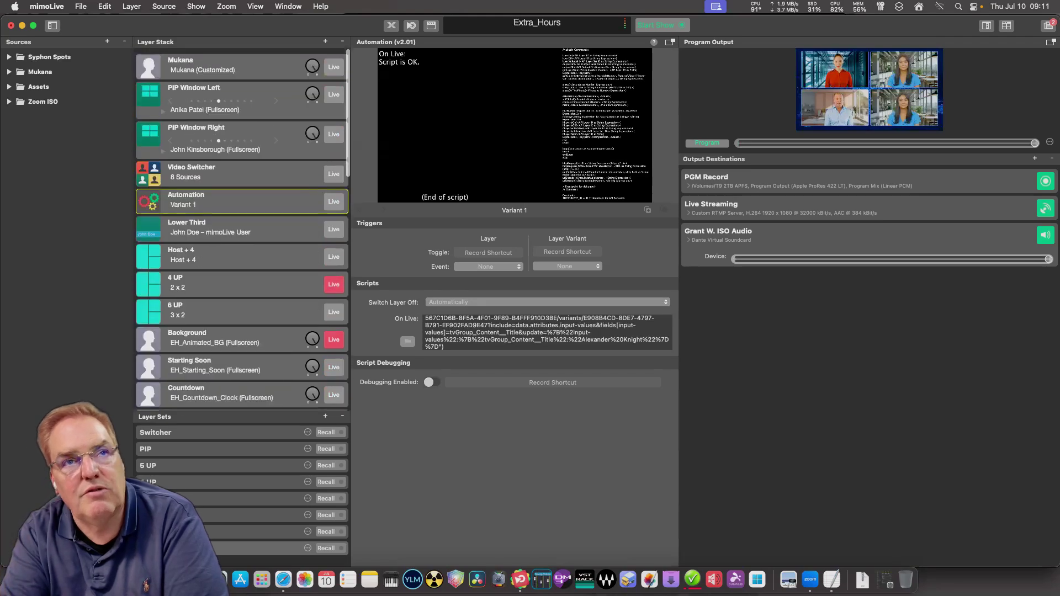
pyautogui.click(241, 229)
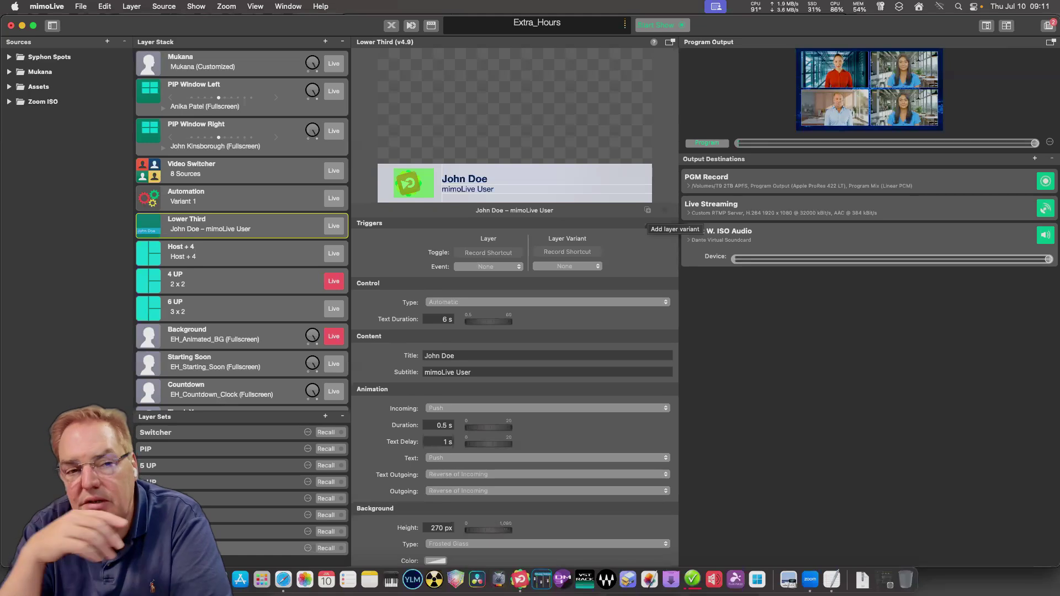
# Add five layer variants to the Lower Third, making six, and reselect the first one.
pyautogui.click(647, 210)
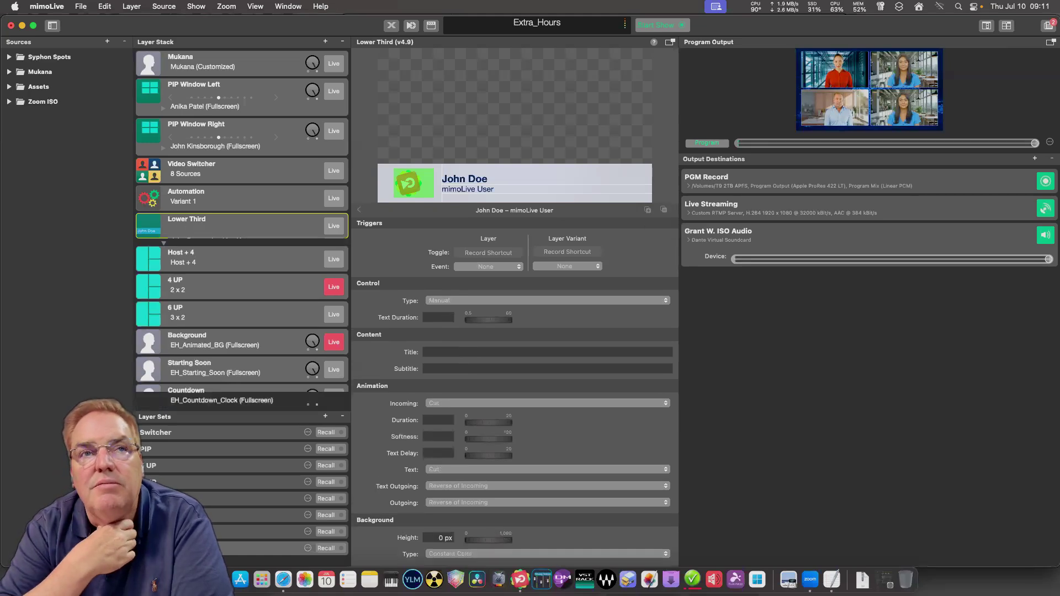
pyautogui.click(648, 209)
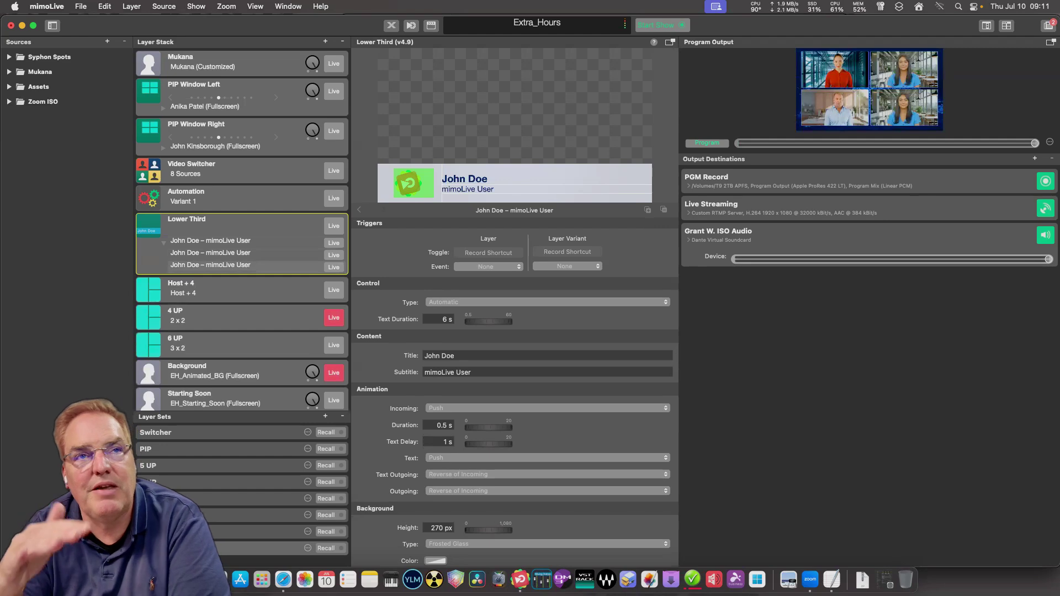
pyautogui.click(648, 210)
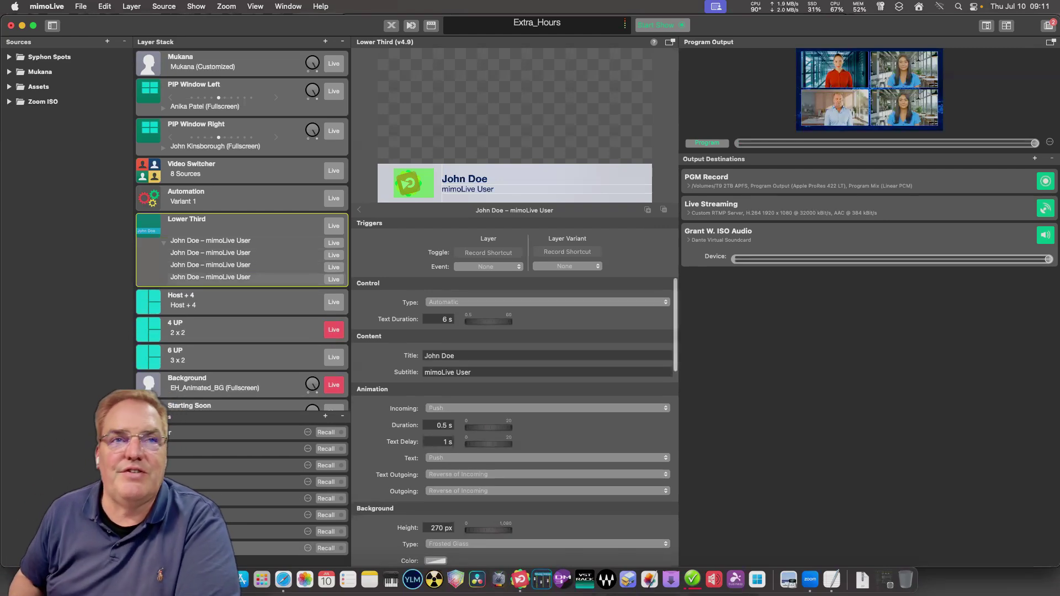
pyautogui.click(648, 210)
pyautogui.click(647, 210)
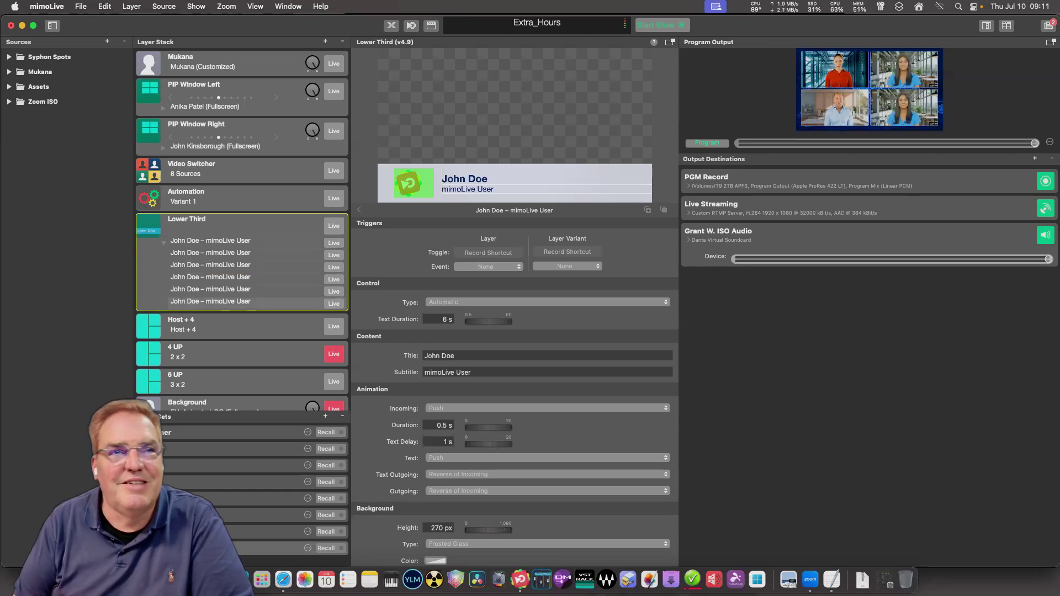
pyautogui.click(210, 241)
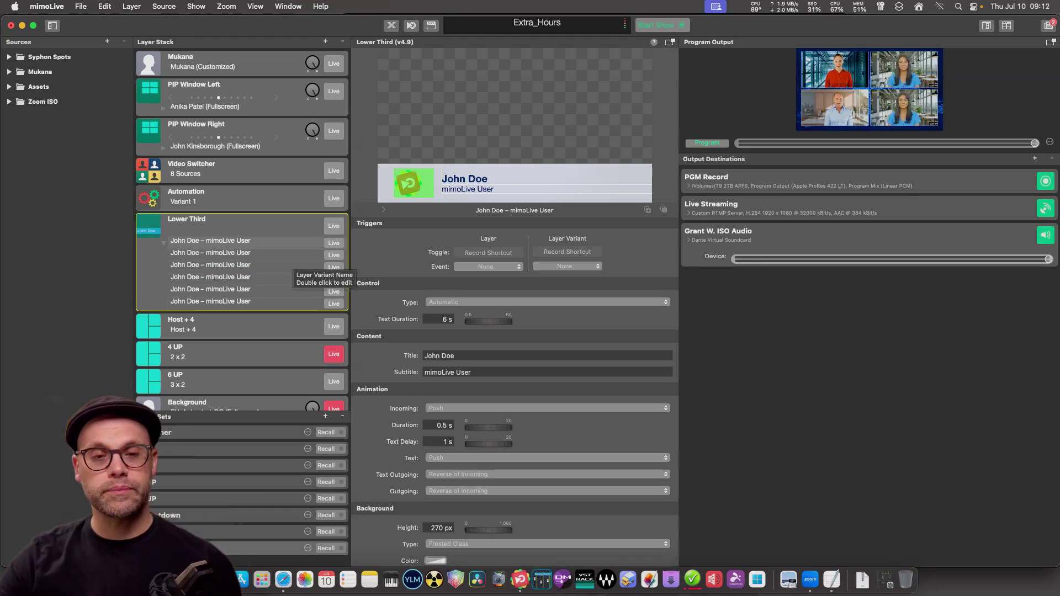
pyautogui.click(221, 301)
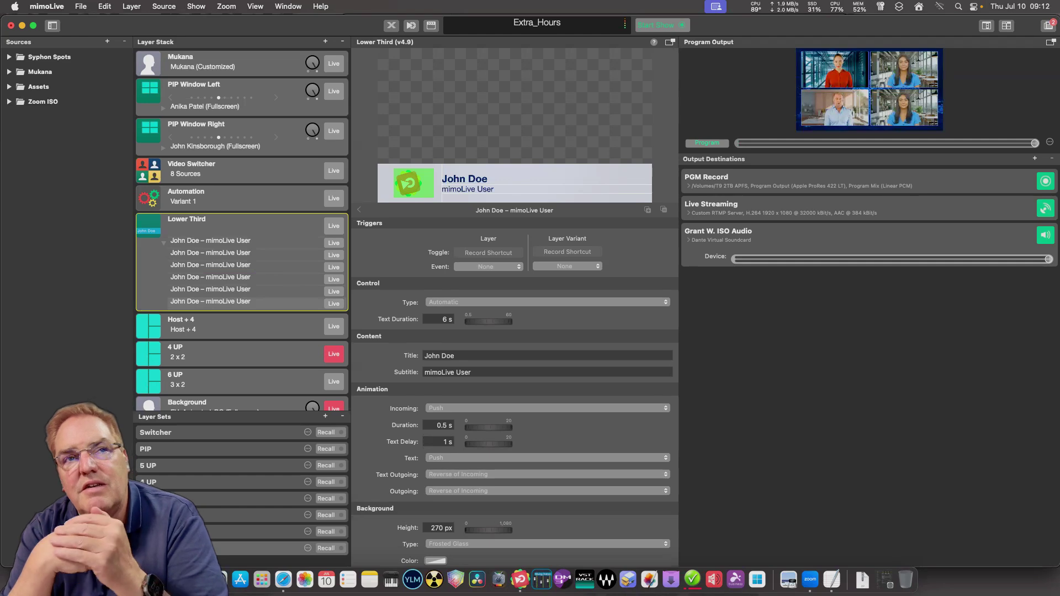
pyautogui.click(221, 241)
# Check the variant context menus, then open the context menu of the last Lower Third variant.
pyautogui.rightClick(252, 243)
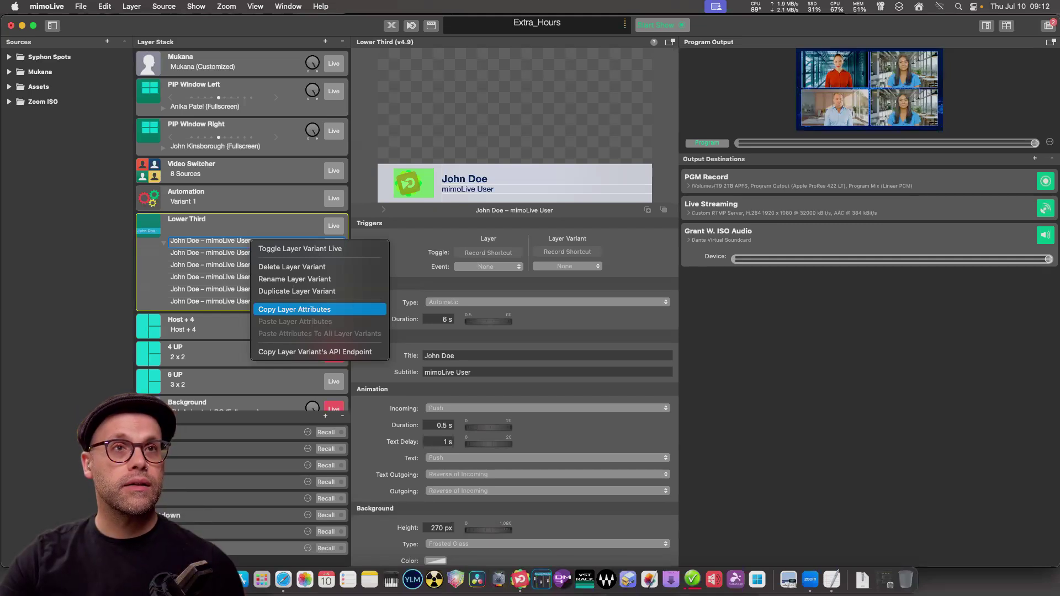
pyautogui.press('Escape')
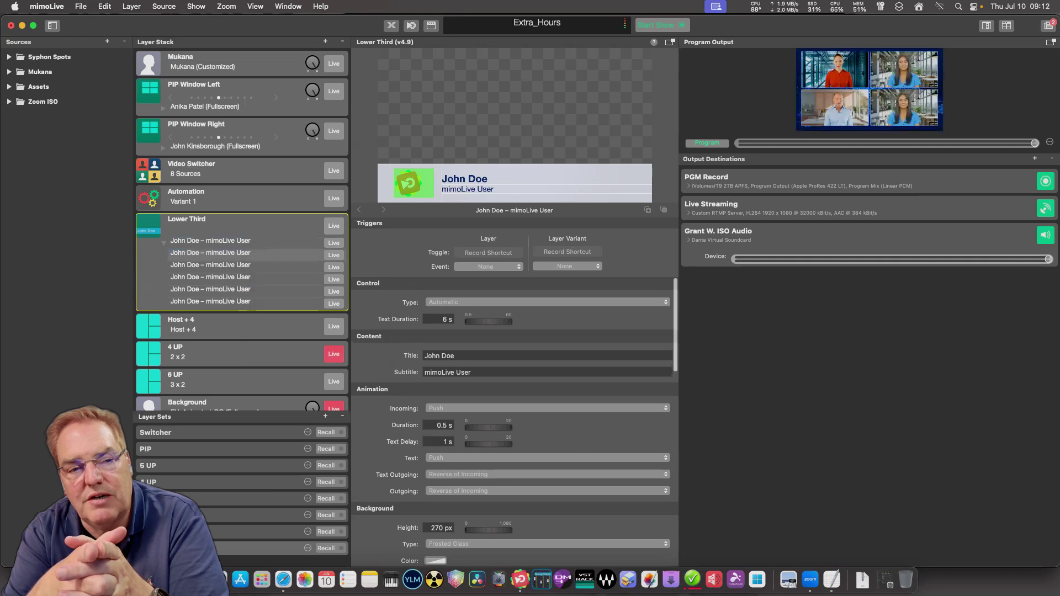
pyautogui.rightClick(287, 253)
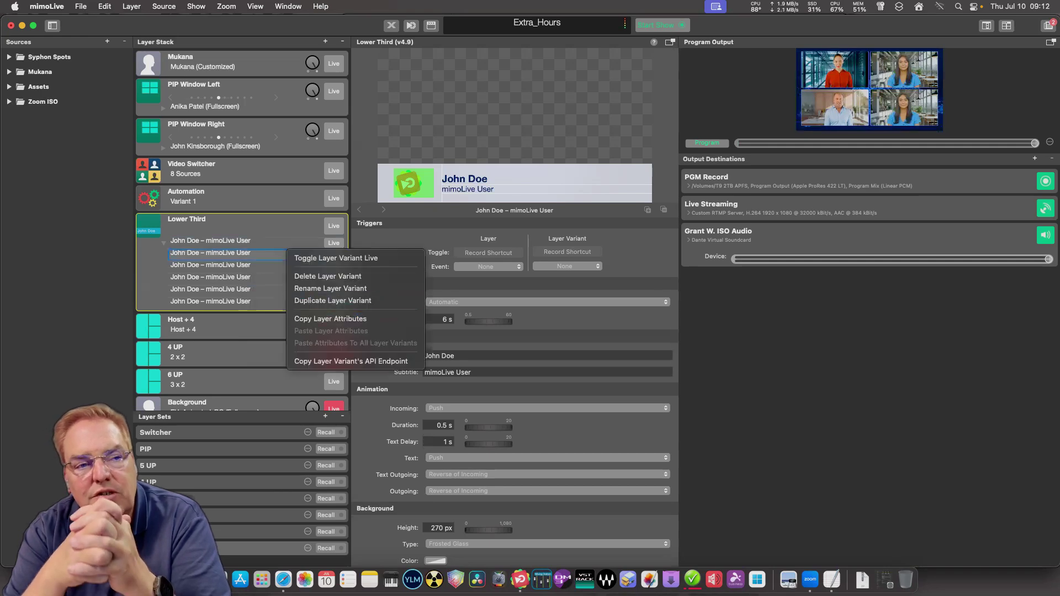
pyautogui.press('Escape')
pyautogui.click(210, 240)
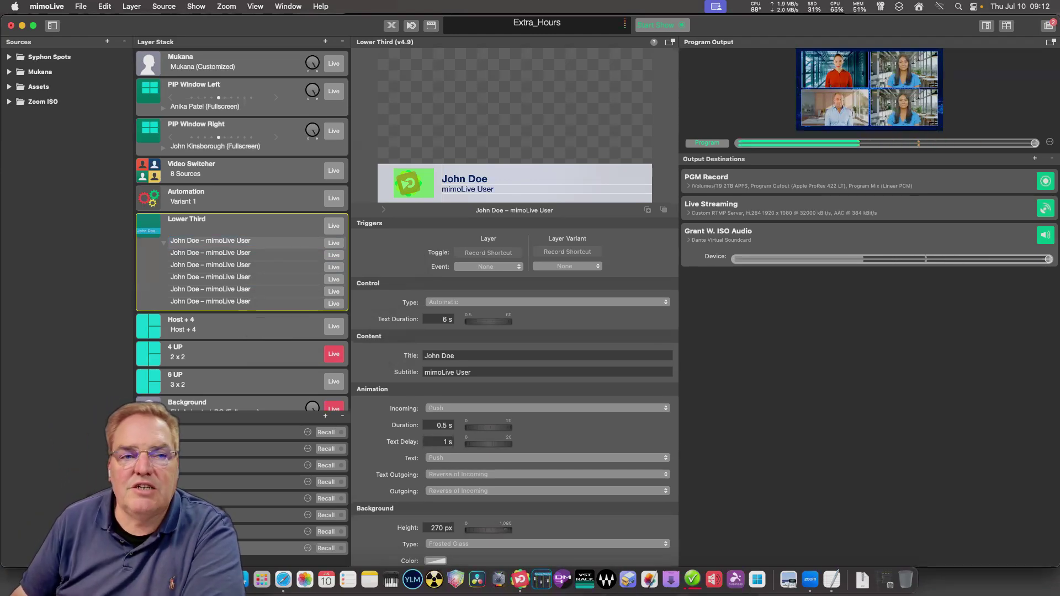
pyautogui.click(232, 301)
pyautogui.rightClick(256, 302)
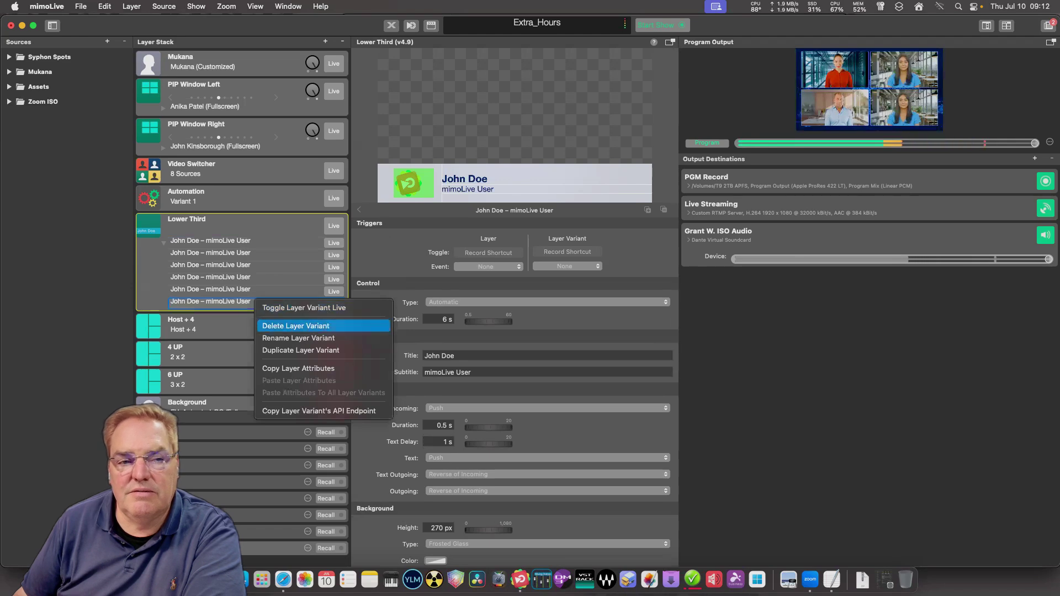
# Delete five Lower Third variants, leaving a single variant.
pyautogui.click(293, 326)
pyautogui.rightClick(238, 291)
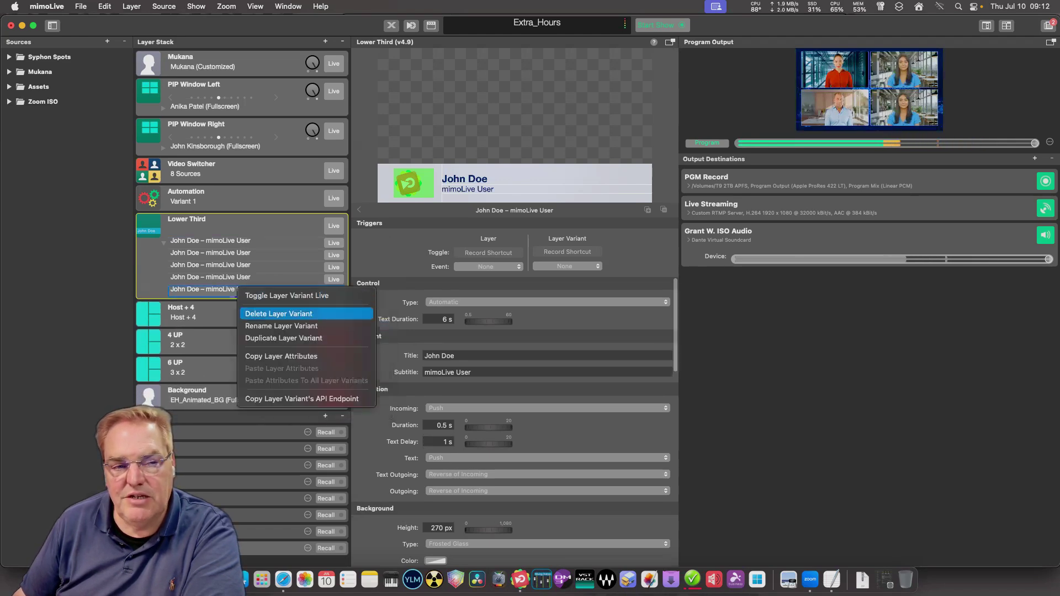
pyautogui.click(279, 314)
pyautogui.rightClick(237, 276)
pyautogui.click(279, 300)
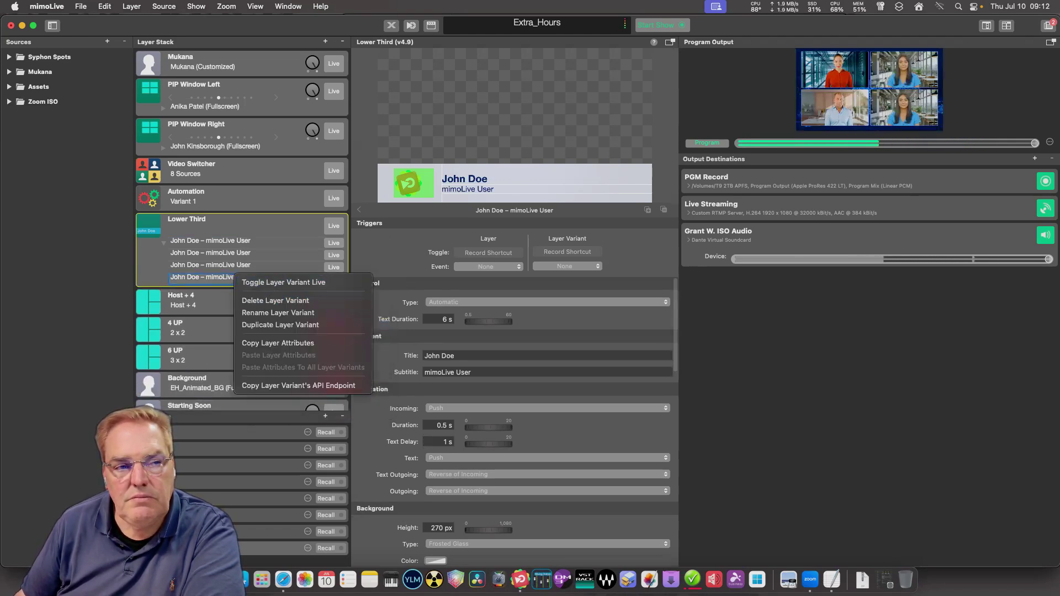
pyautogui.rightClick(237, 264)
pyautogui.click(279, 288)
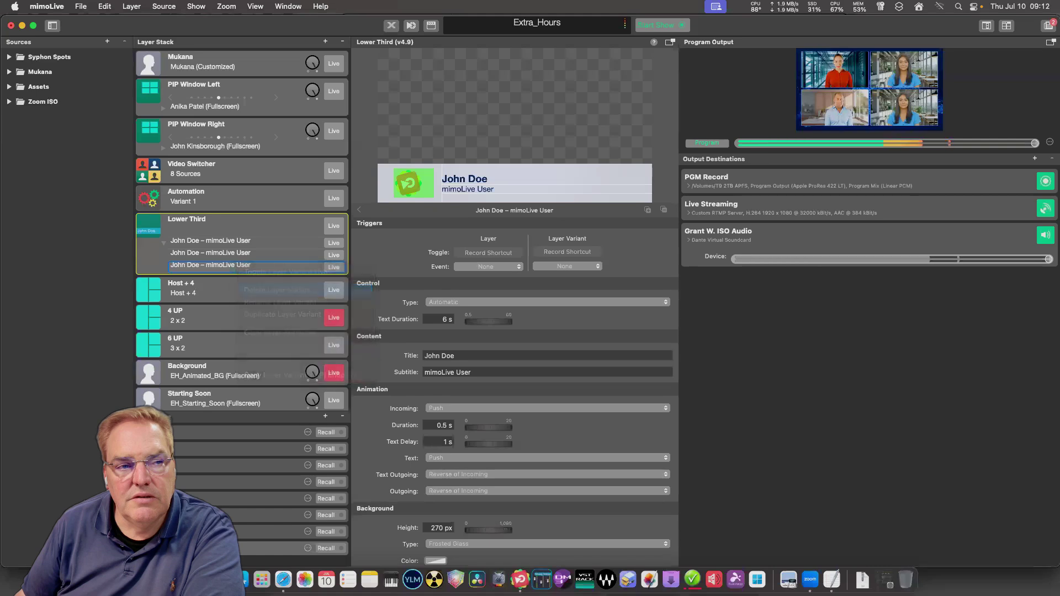
pyautogui.rightClick(237, 252)
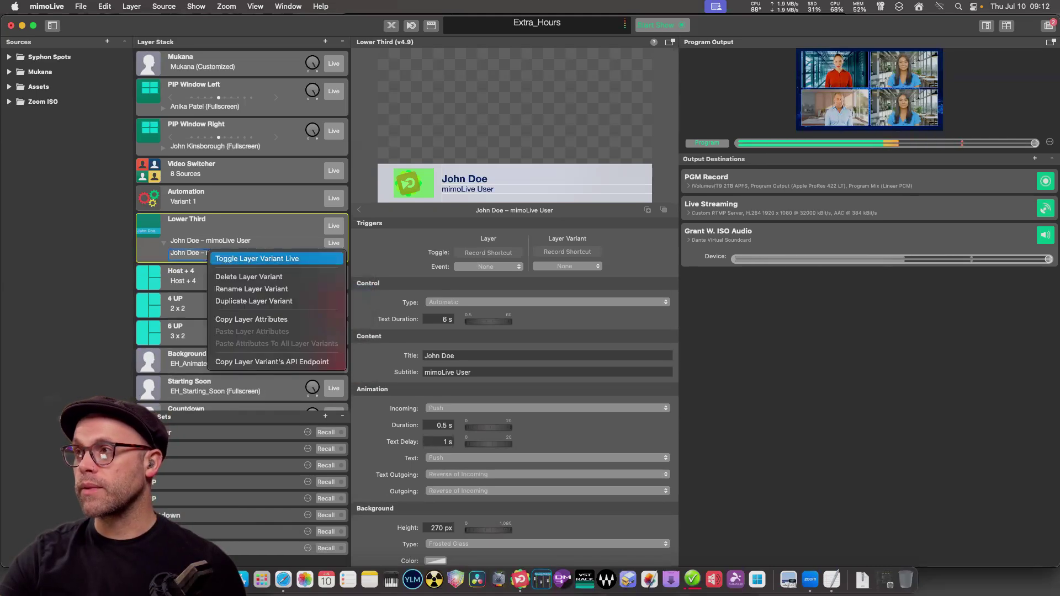
pyautogui.click(279, 277)
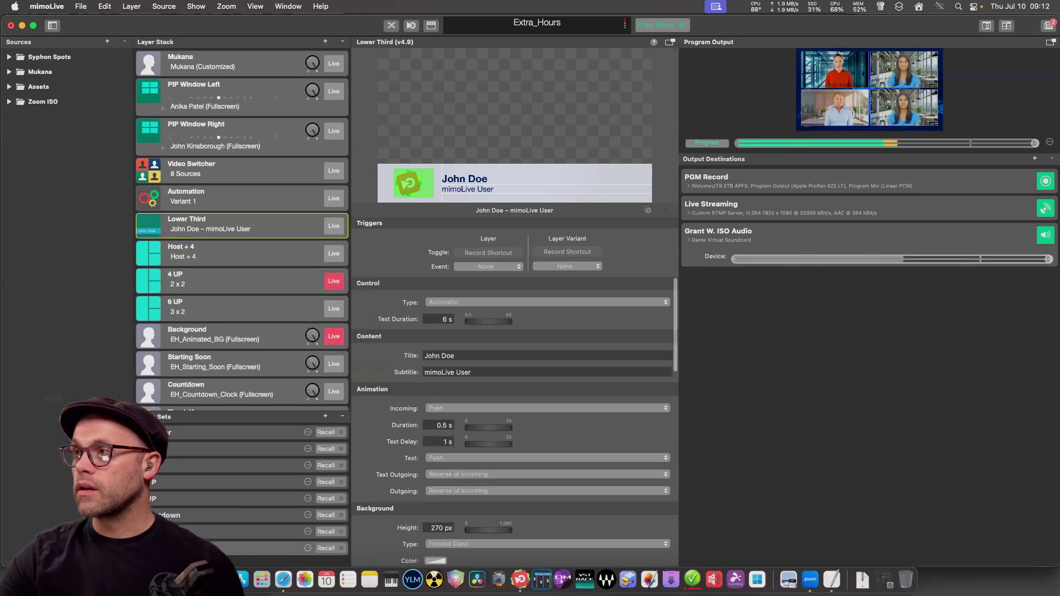
# Set the Lower Third title to 'Guest 1' and clear the mimoLive User subtitle.
pyautogui.click(546, 355)
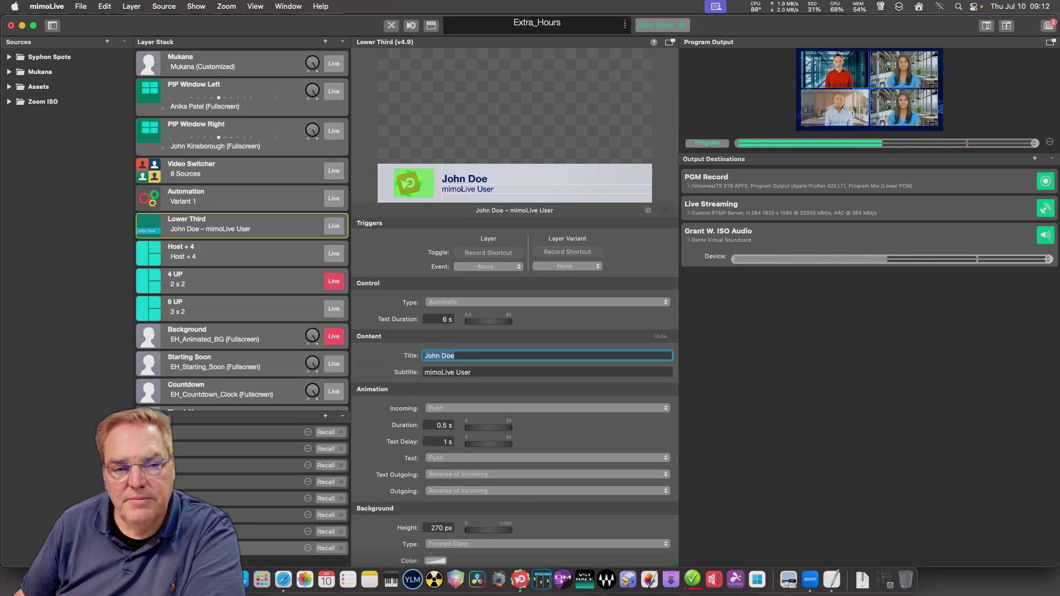
pyautogui.write('Guest 1')
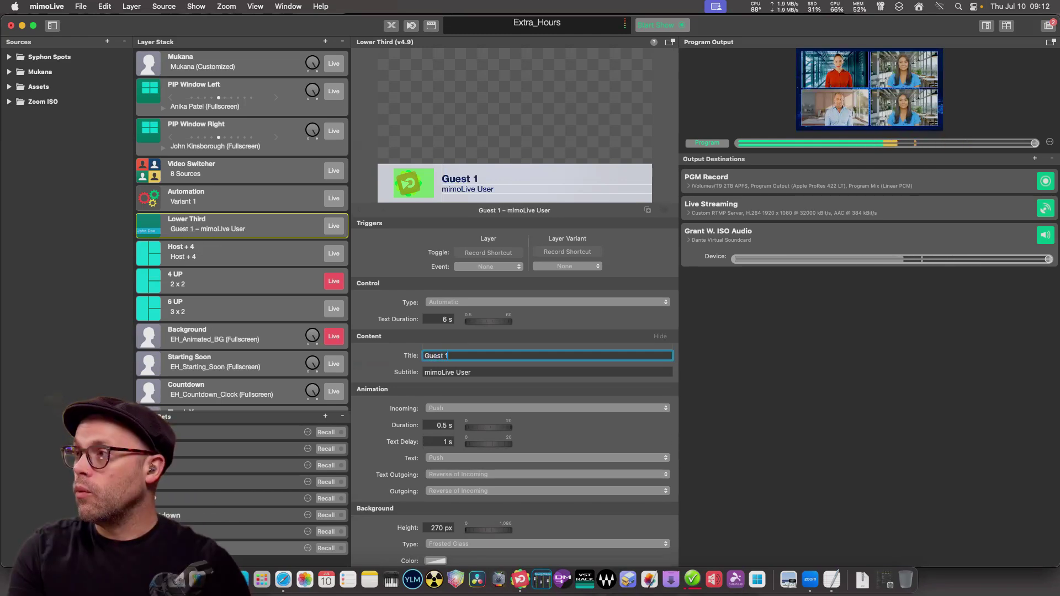
pyautogui.press('Tab')
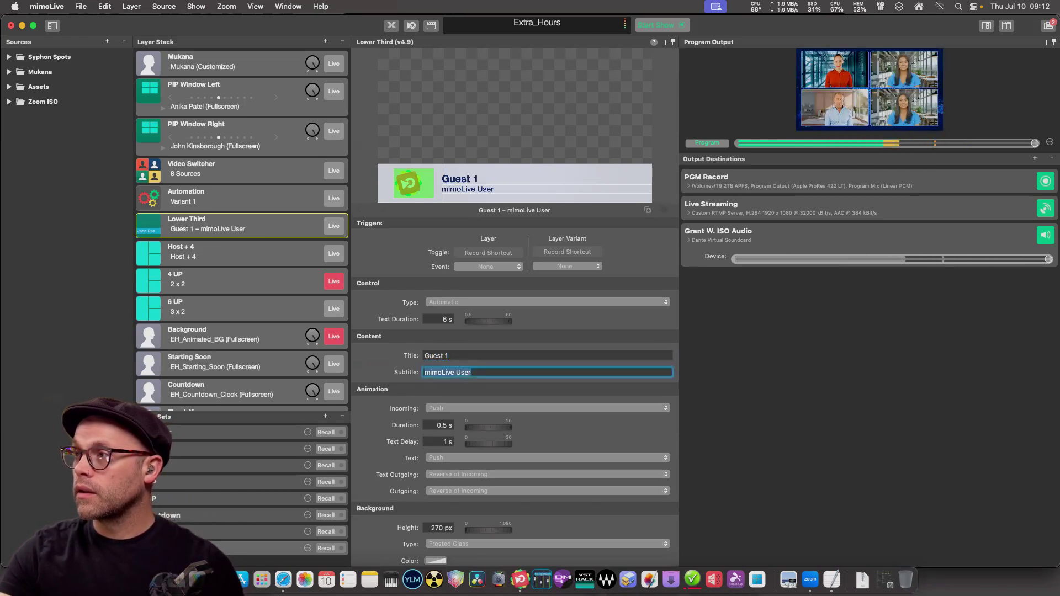
pyautogui.press('BackSpace')
pyautogui.click(232, 253)
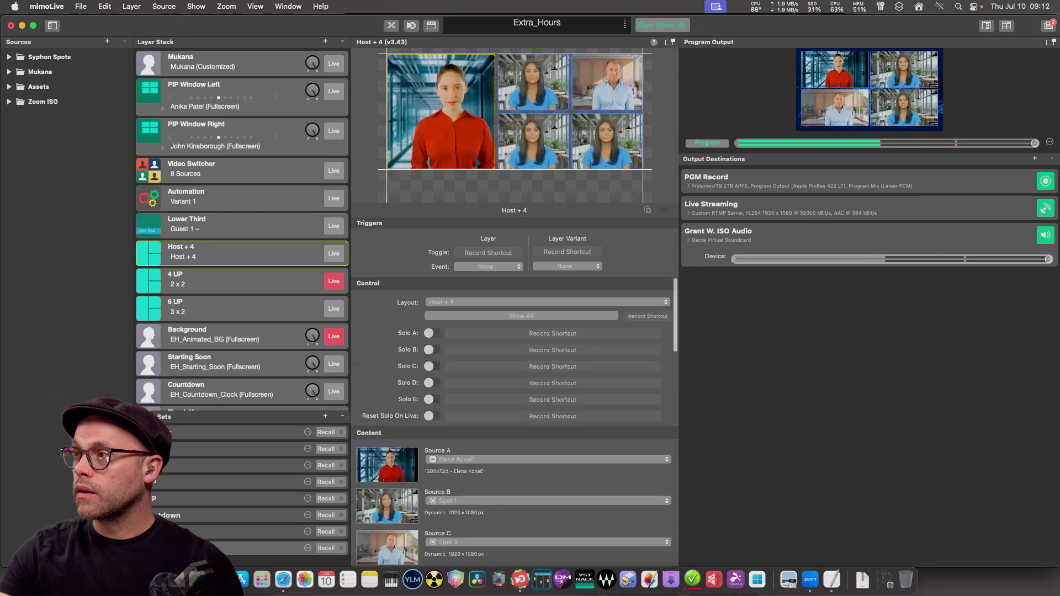
pyautogui.click(232, 224)
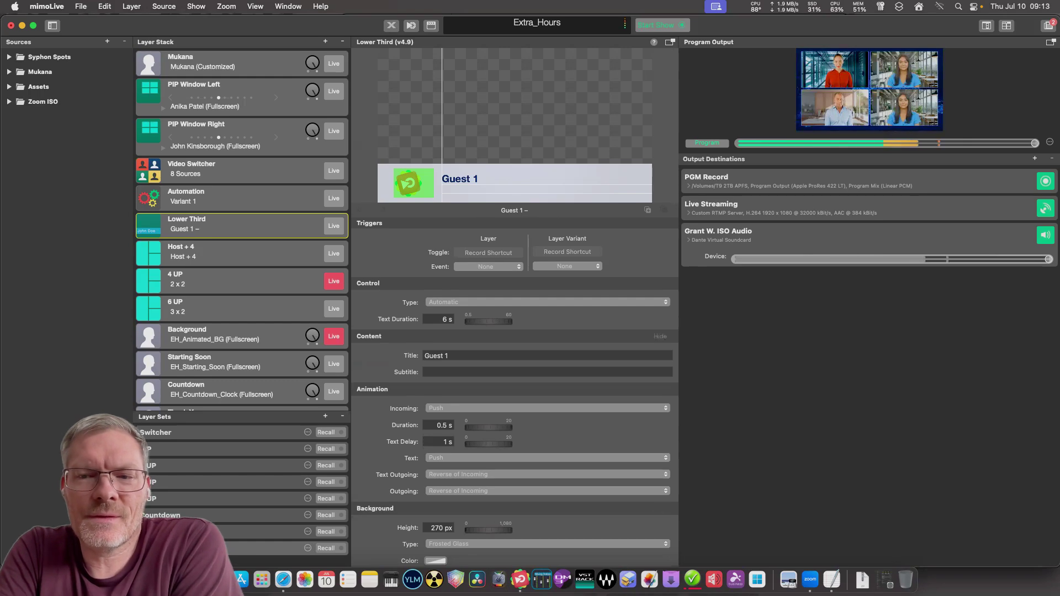
# Paste the Placer lookup, the encoded request and the JSON request into the TextEdit script.
pyautogui.click(831, 580)
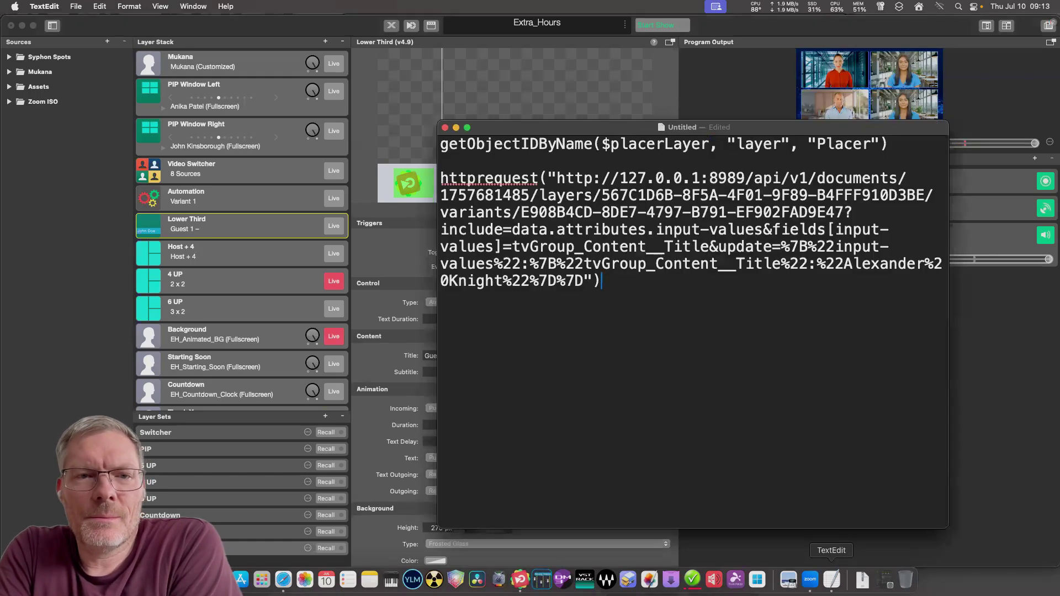
pyautogui.press('super+a')
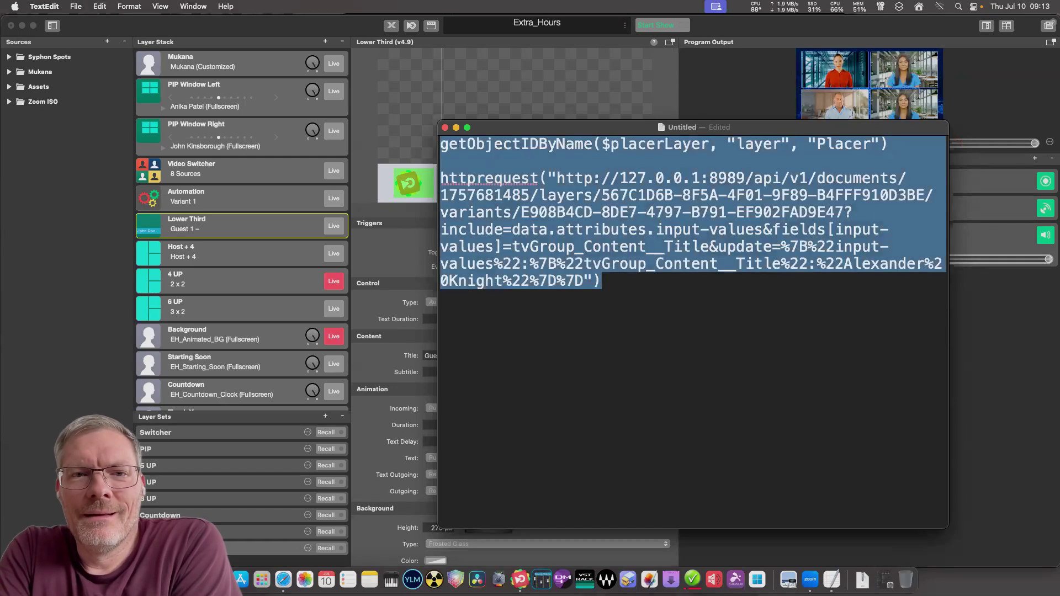
pyautogui.press('super+v')
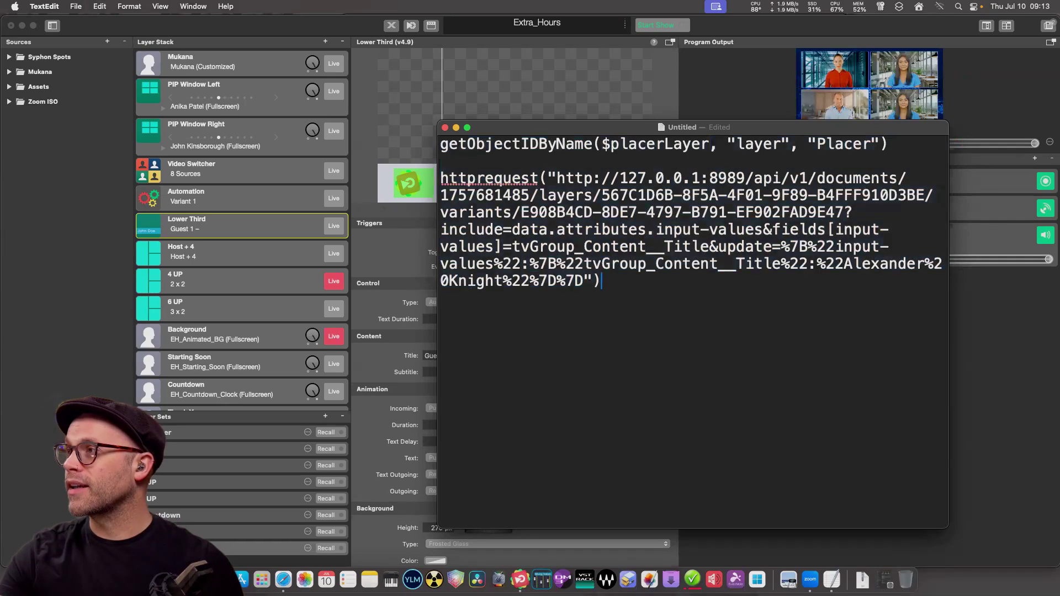
pyautogui.press('Return')
pyautogui.press('Return')
pyautogui.press('Return')
pyautogui.press('Return')
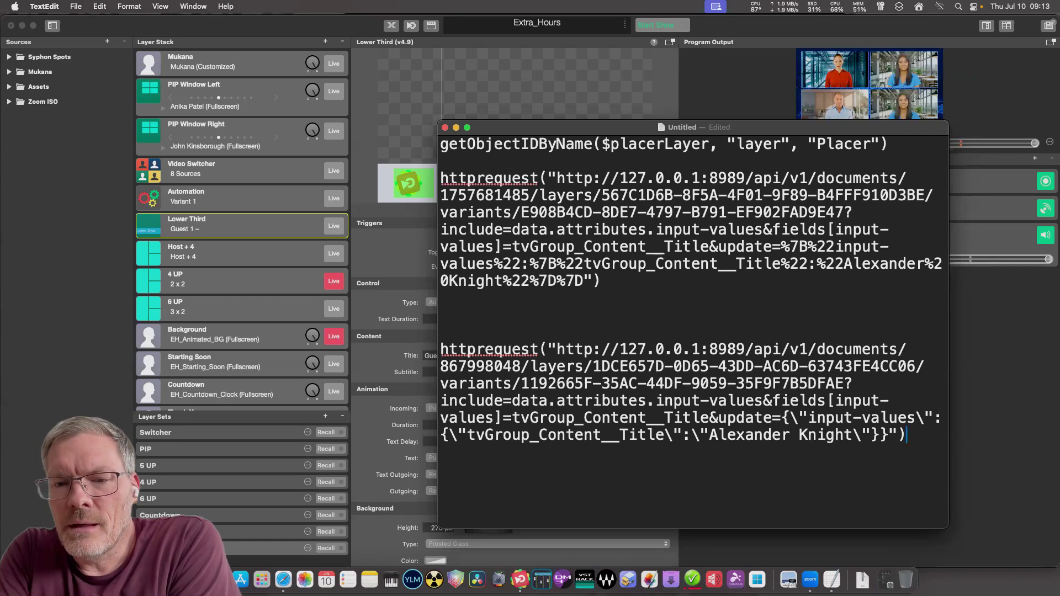
# Replace the first request's percent-encoded include parameters with the JSON parameters from the second.
pyautogui.click(602, 281)
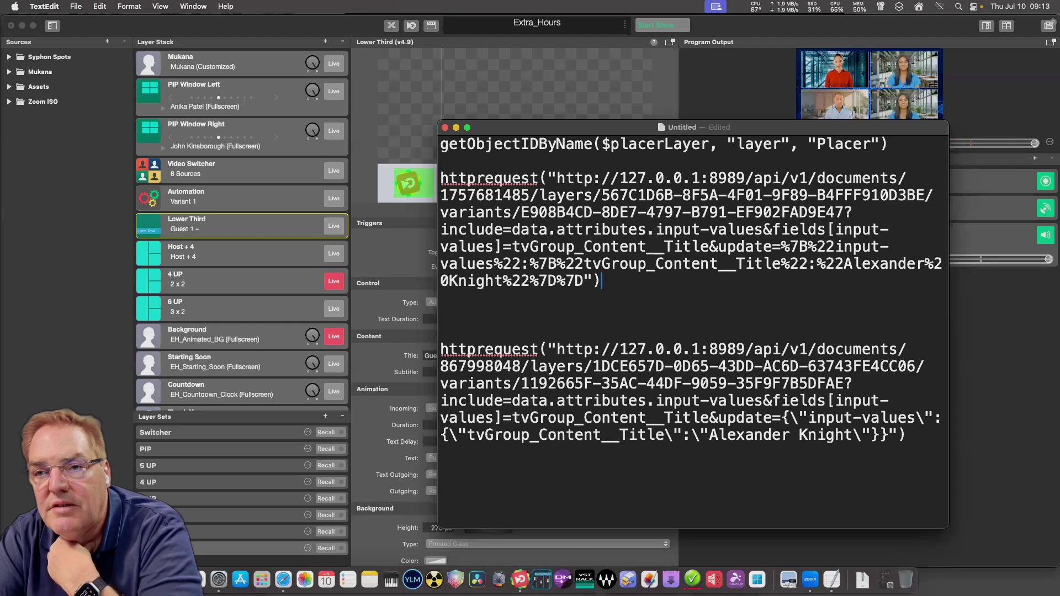
pyautogui.click(853, 213)
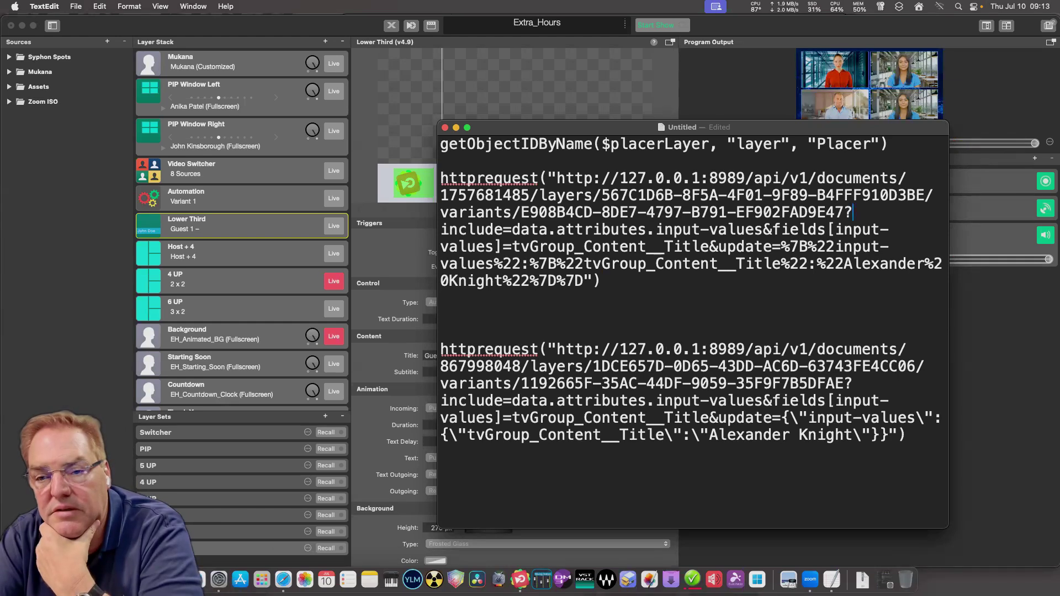
pyautogui.moveTo(439, 401); pyautogui.dragTo(906, 436)
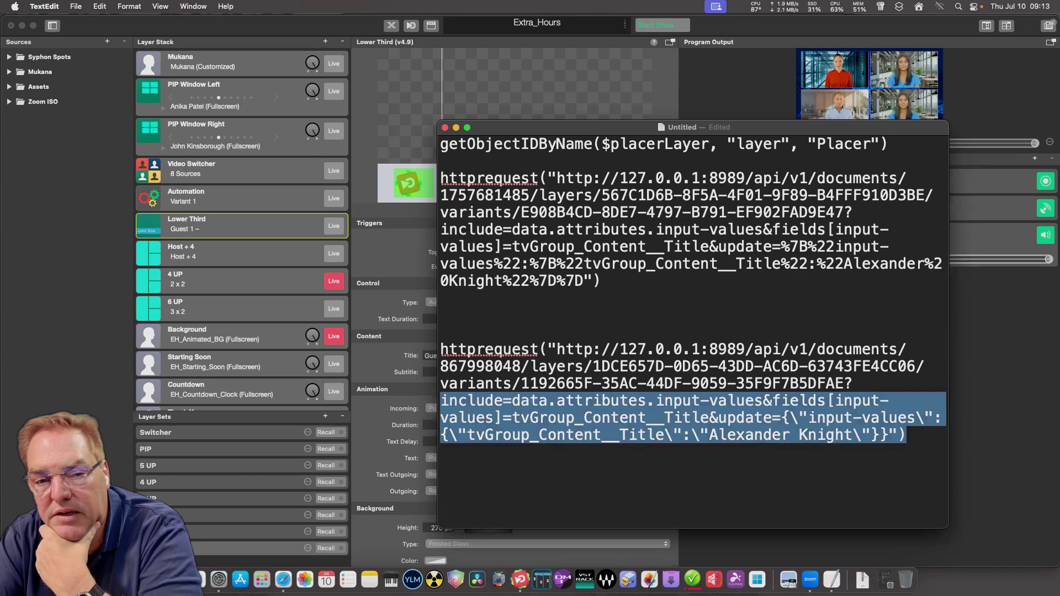
pyautogui.rightClick(826, 415)
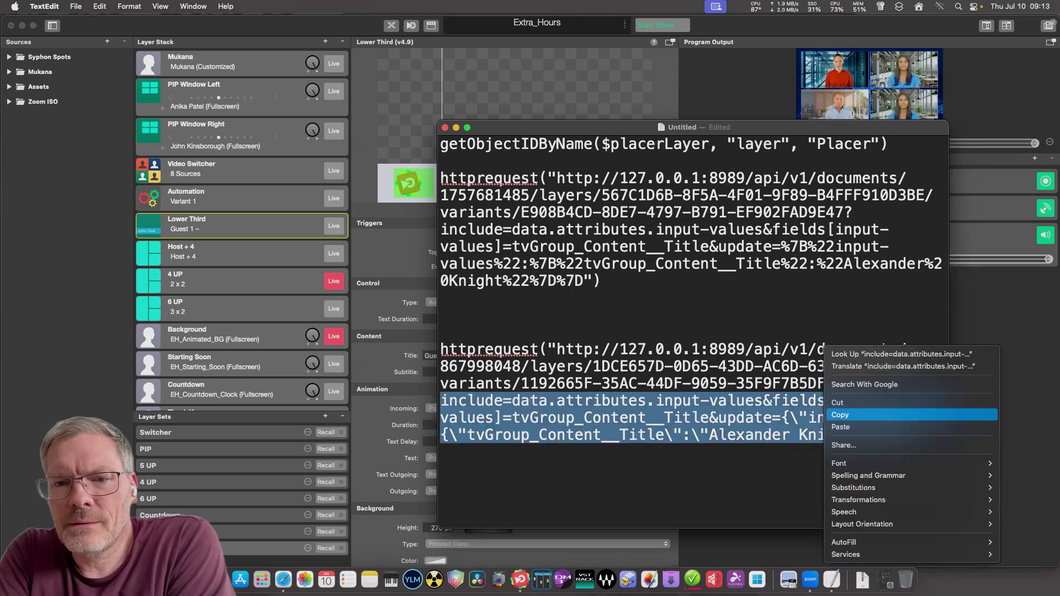
pyautogui.click(839, 415)
pyautogui.click(601, 280)
pyautogui.moveTo(602, 281); pyautogui.dragTo(440, 229)
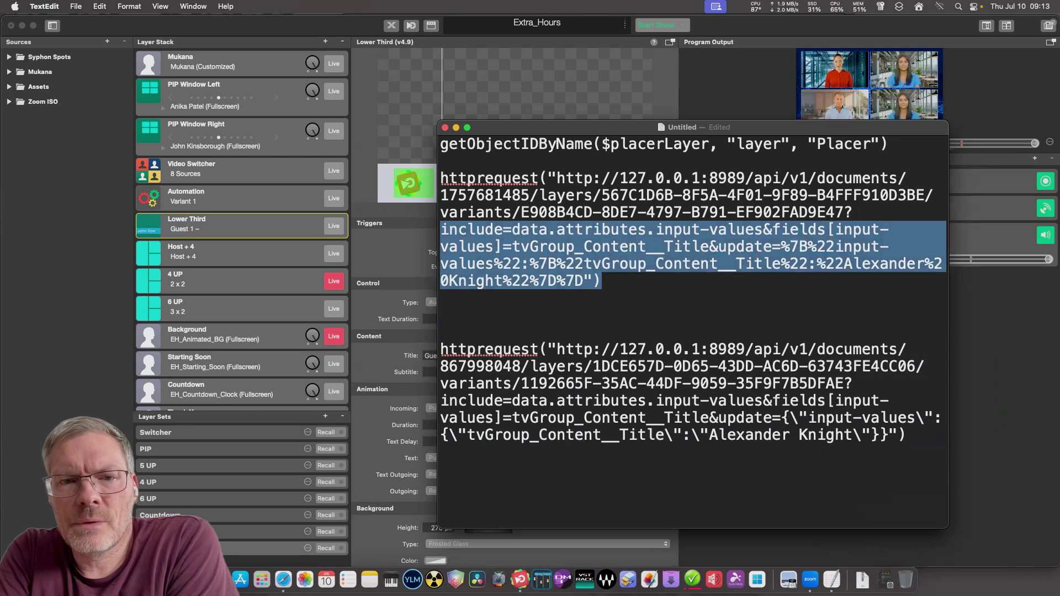
pyautogui.press('super+v')
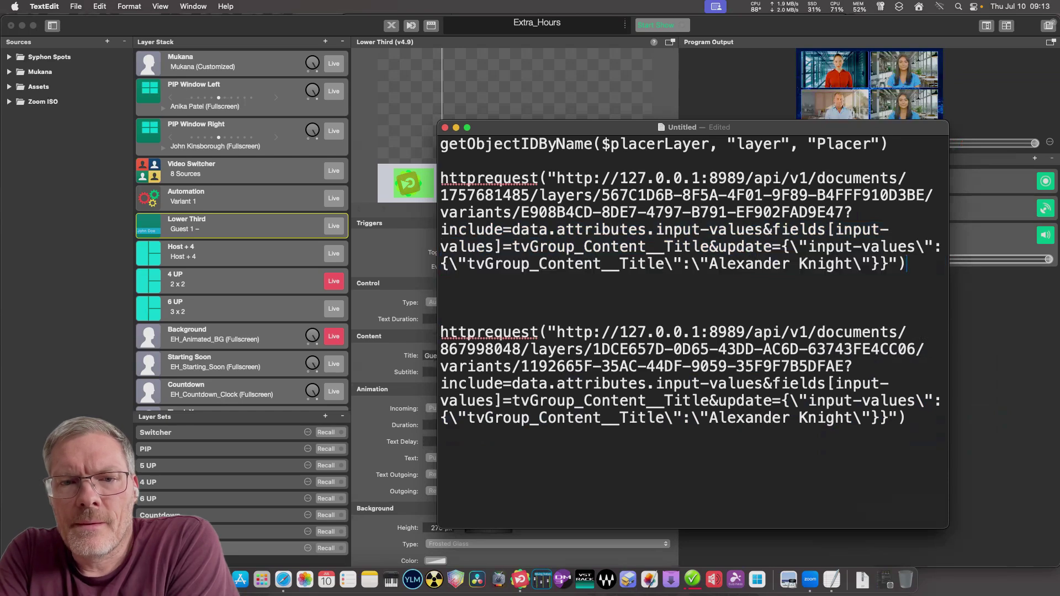
# Delete the duplicate second request, then select and copy the whole script.
pyautogui.moveTo(907, 418); pyautogui.dragTo(440, 298)
pyautogui.press('BackSpace')
pyautogui.press('BackSpace')
pyautogui.press('BackSpace')
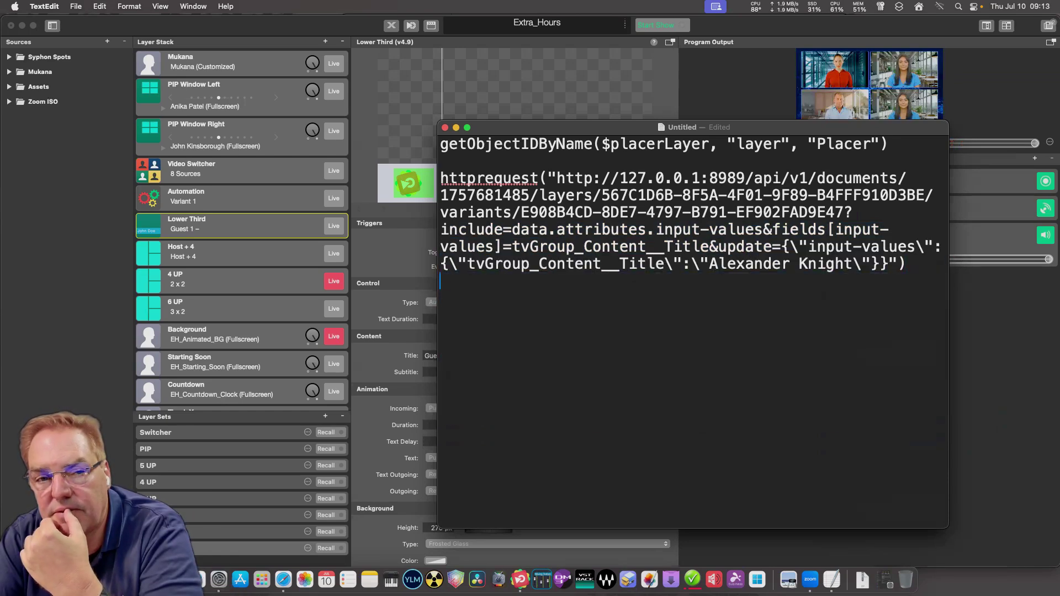
pyautogui.press('super+a')
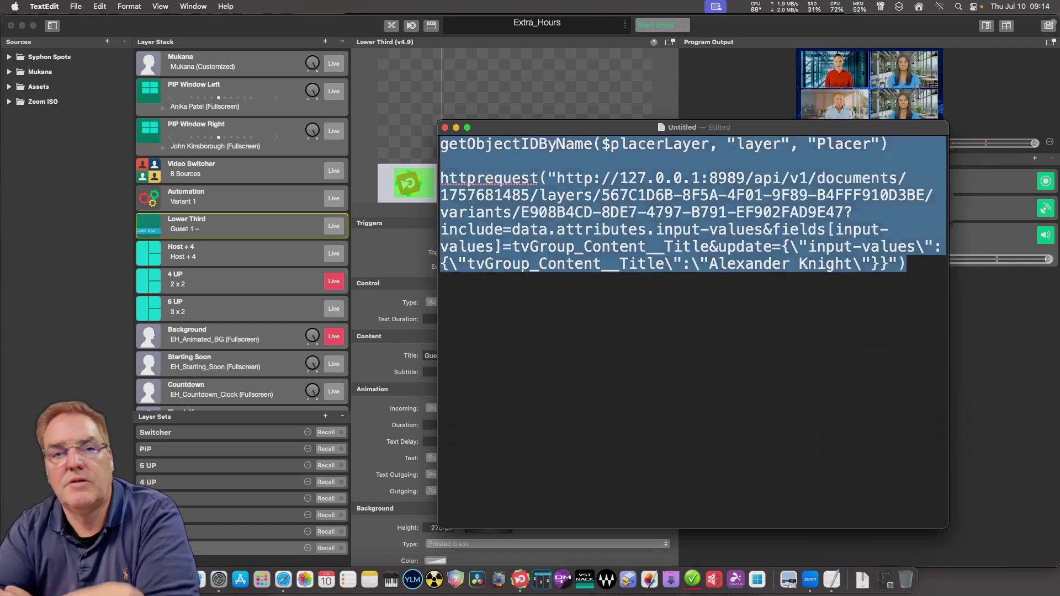
pyautogui.press('super+Tab')
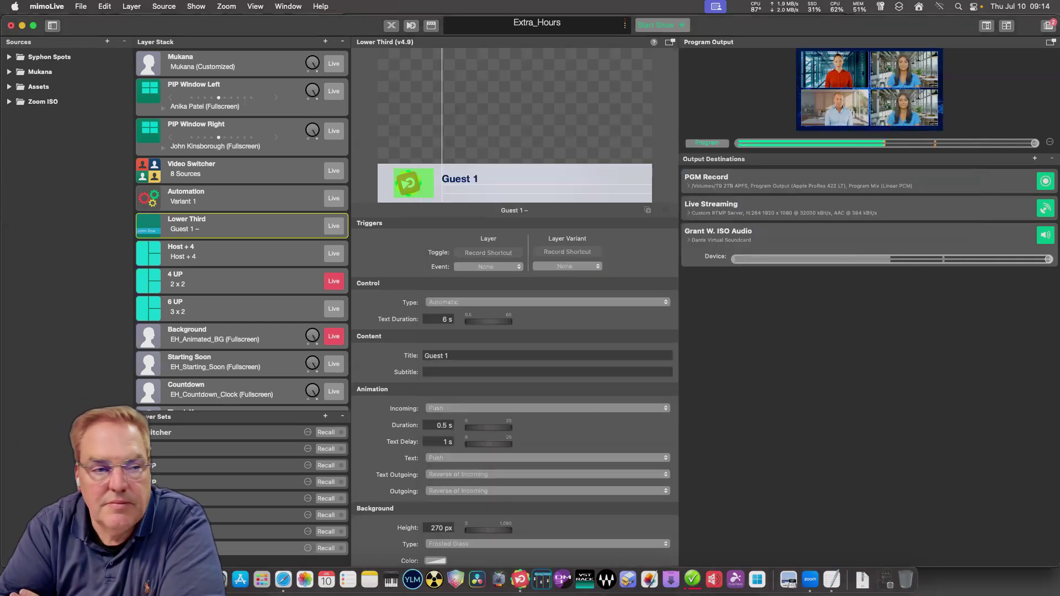
# Replace the Automation layer's On Live script with the copied escaped-quote JSON httprequest.
pyautogui.click(220, 196)
pyautogui.click(485, 339)
pyautogui.press('super+a')
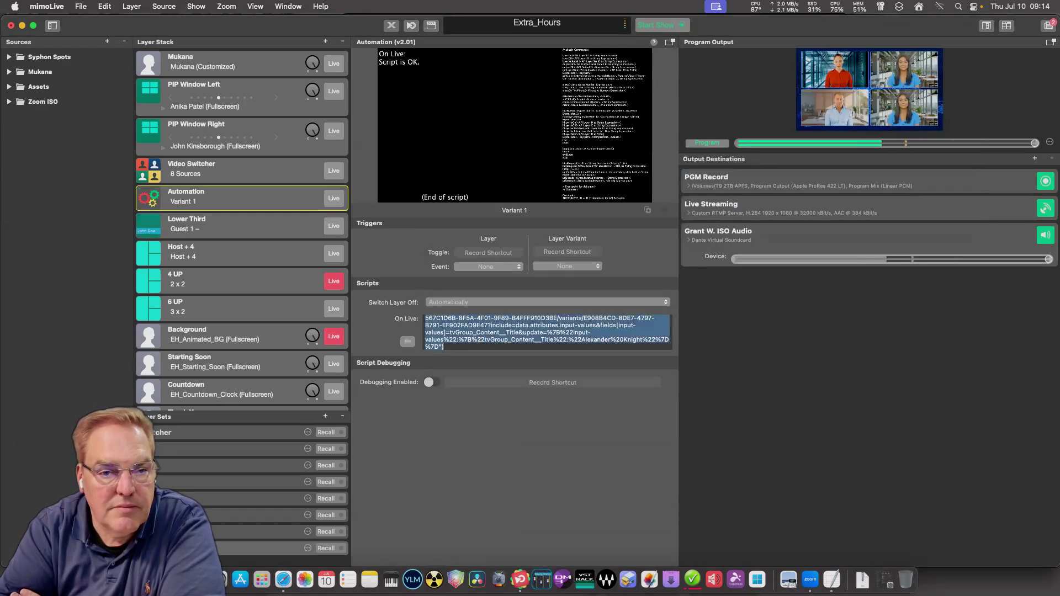
pyautogui.press('BackSpace')
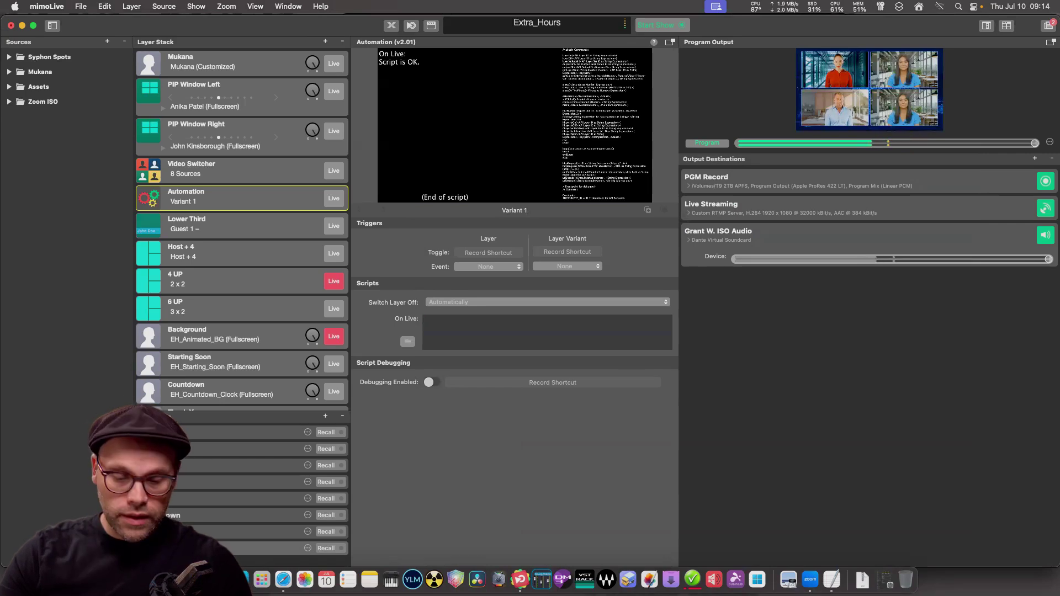
pyautogui.press('super+v')
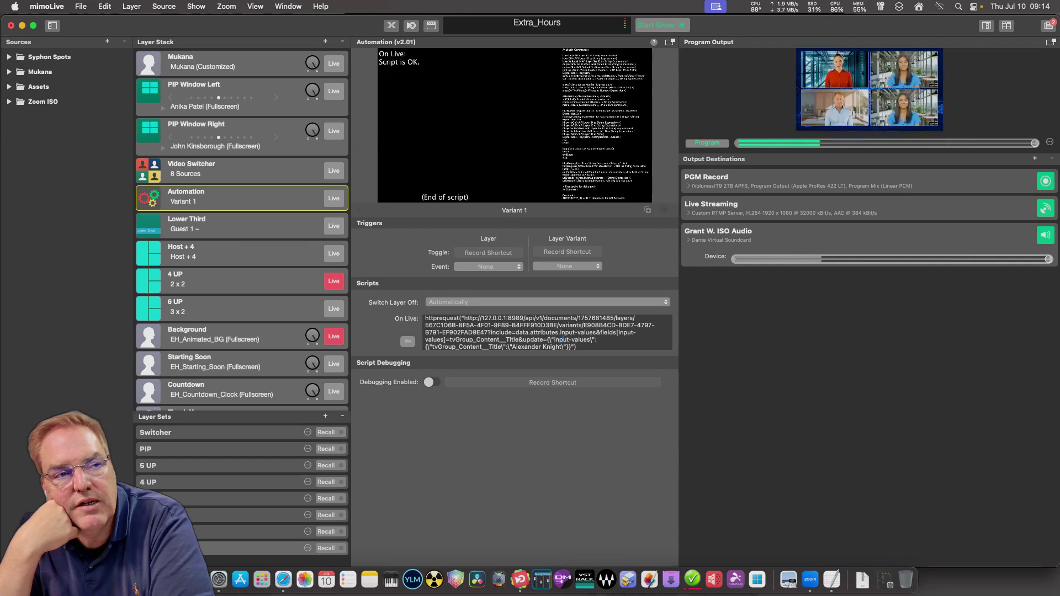
pyautogui.click(232, 226)
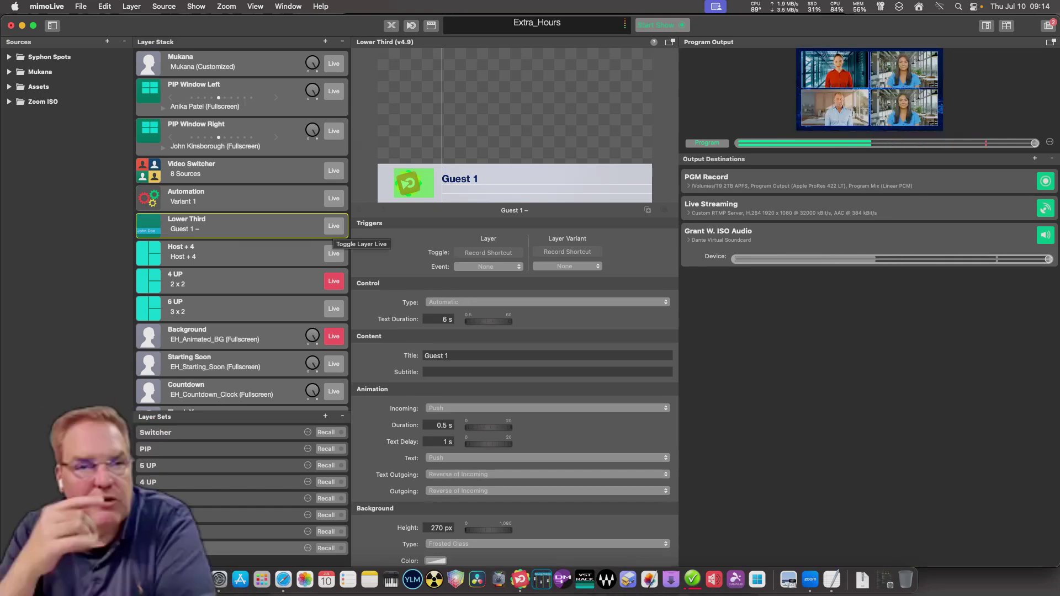
# Run the Automation layer and confirm the Lower Third title changed from Guest 1 to the guest's name.
pyautogui.click(336, 208)
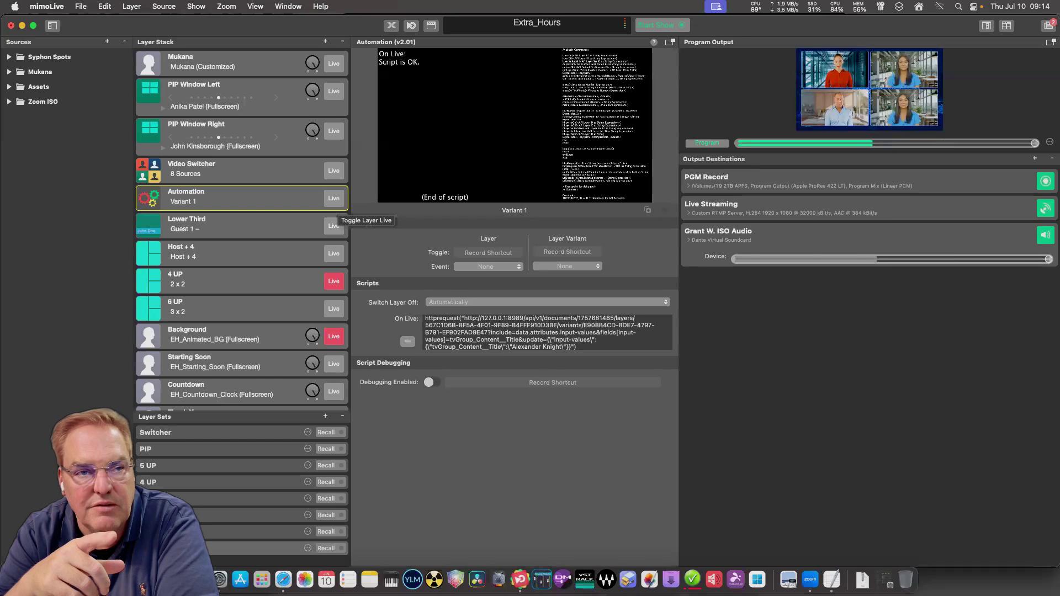
pyautogui.click(337, 215)
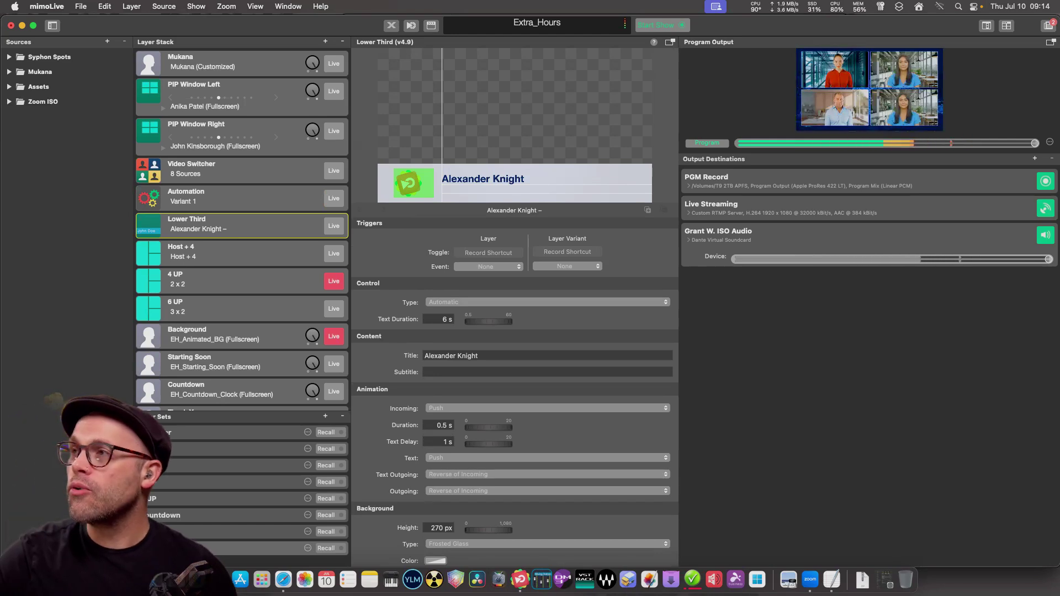
# Save the show and put the Lower Third with the guest's name on air.
pyautogui.click(80, 6)
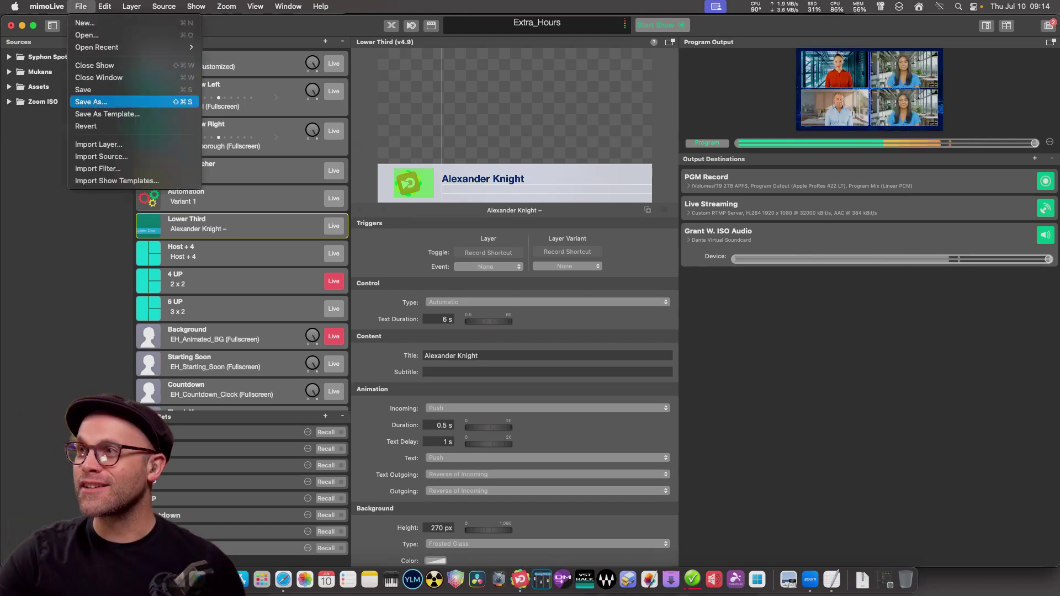
pyautogui.click(93, 88)
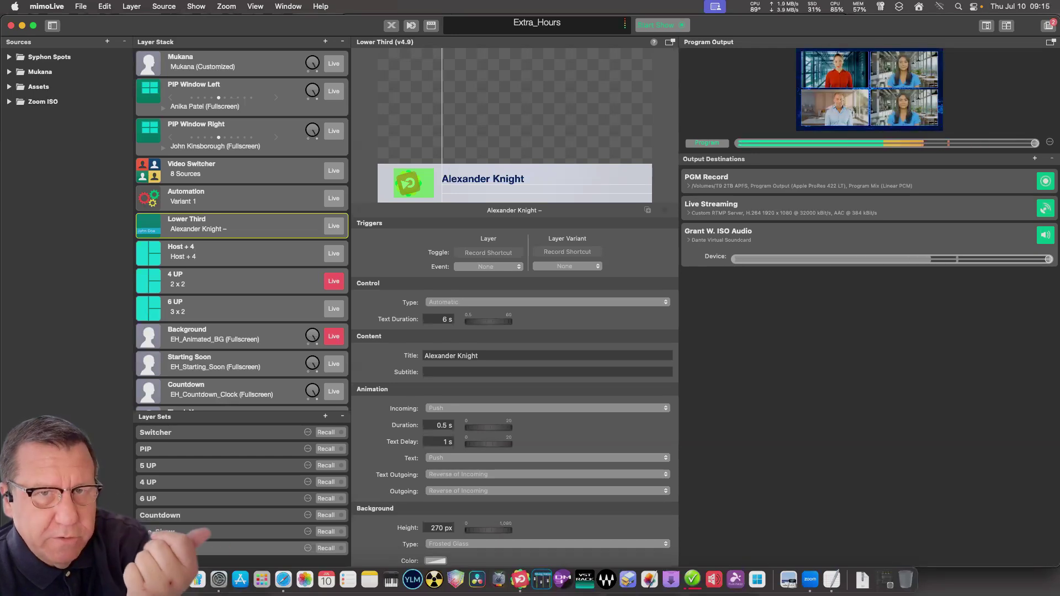
pyautogui.click(334, 226)
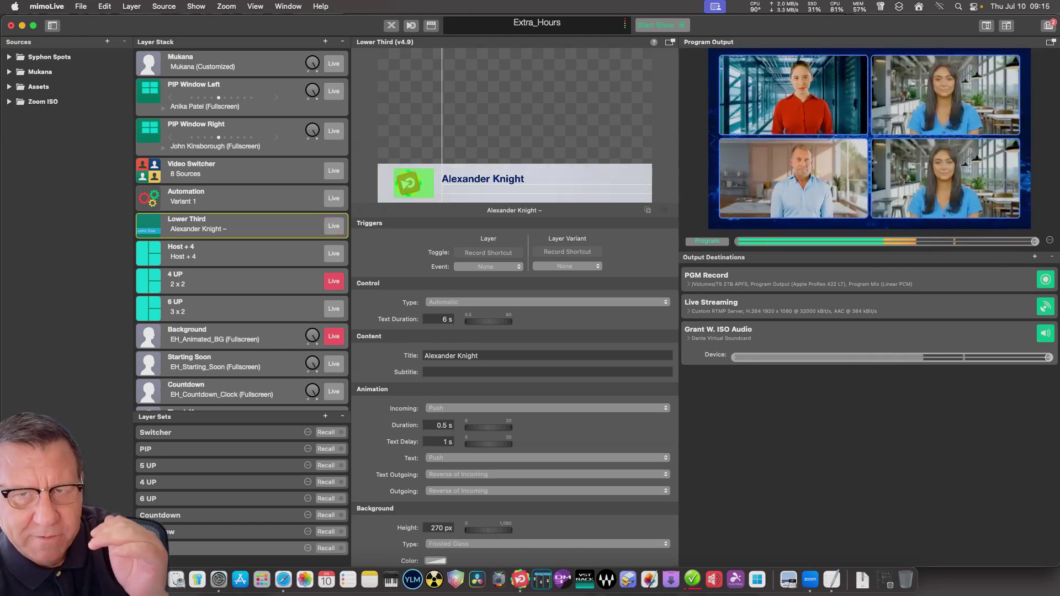
# Air the Lower Third once more, then return to the TextEdit request script.
pyautogui.click(334, 226)
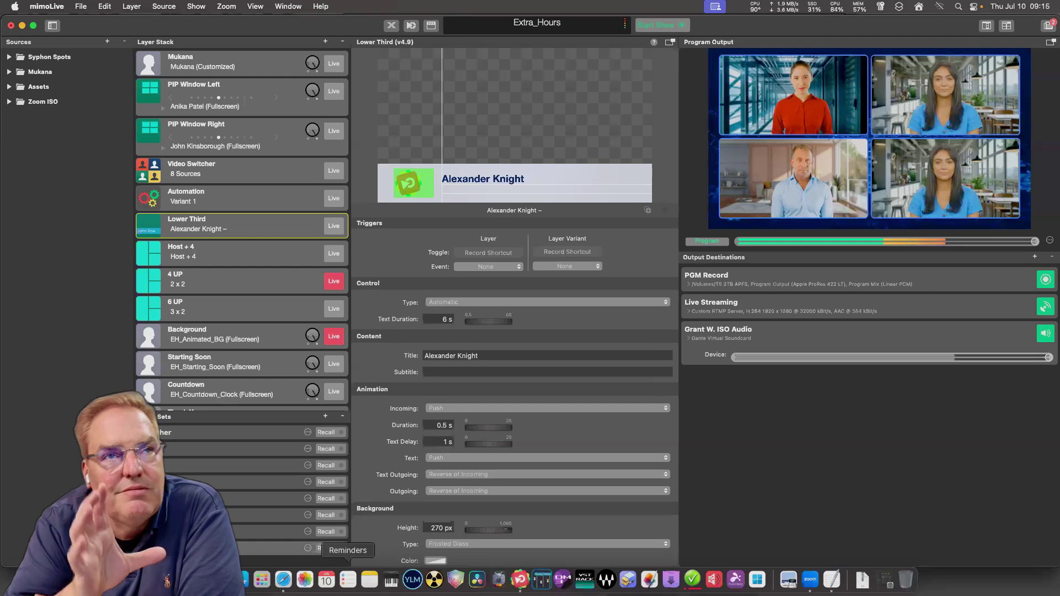
pyautogui.click(831, 578)
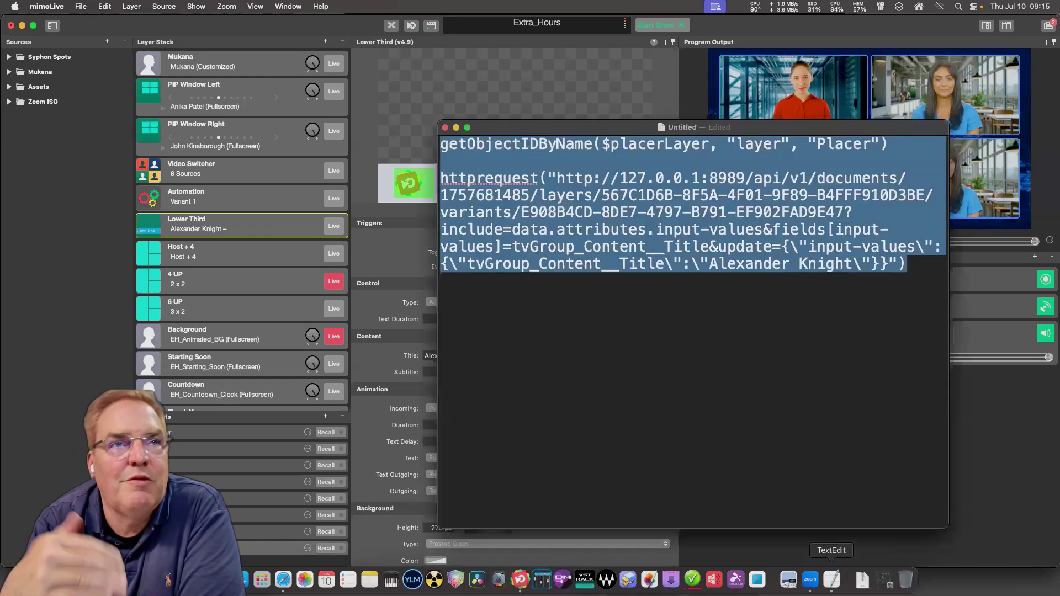
pyautogui.press('Right')
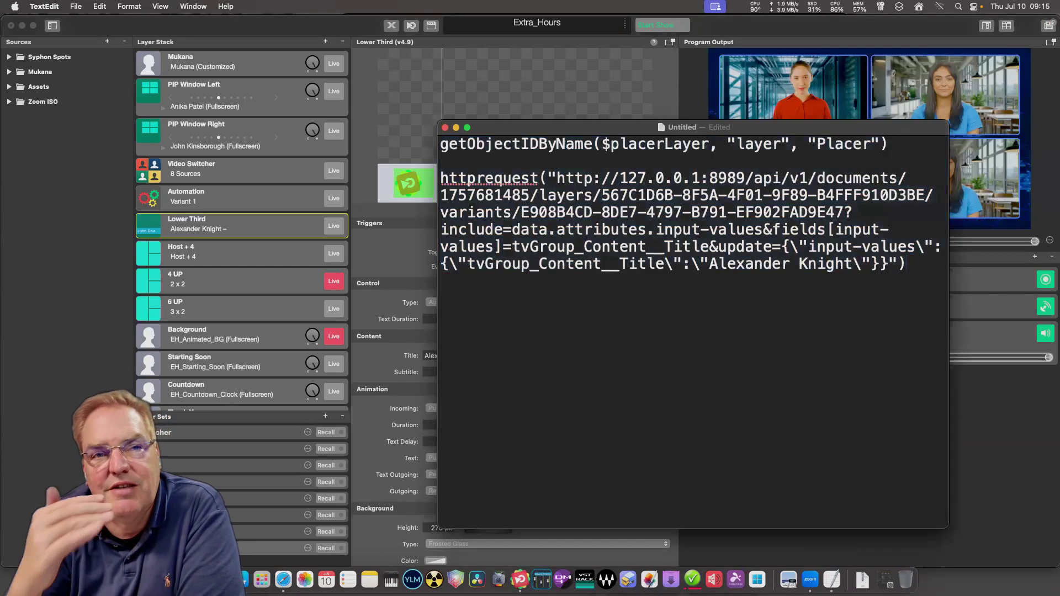
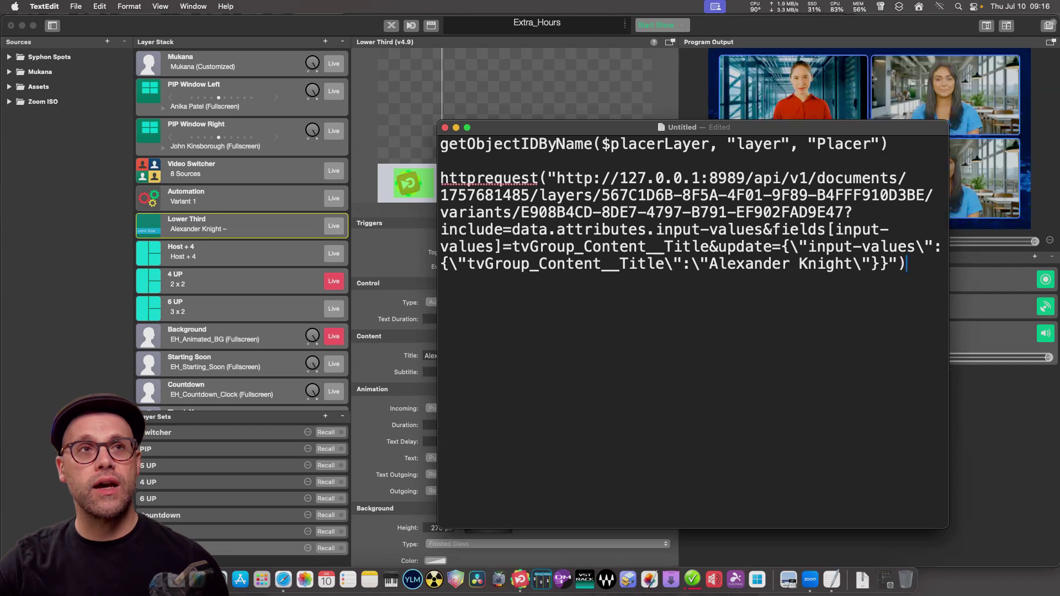
# Bring mimoLive back in front of the TextEdit script notes.
pyautogui.press('super+Tab')
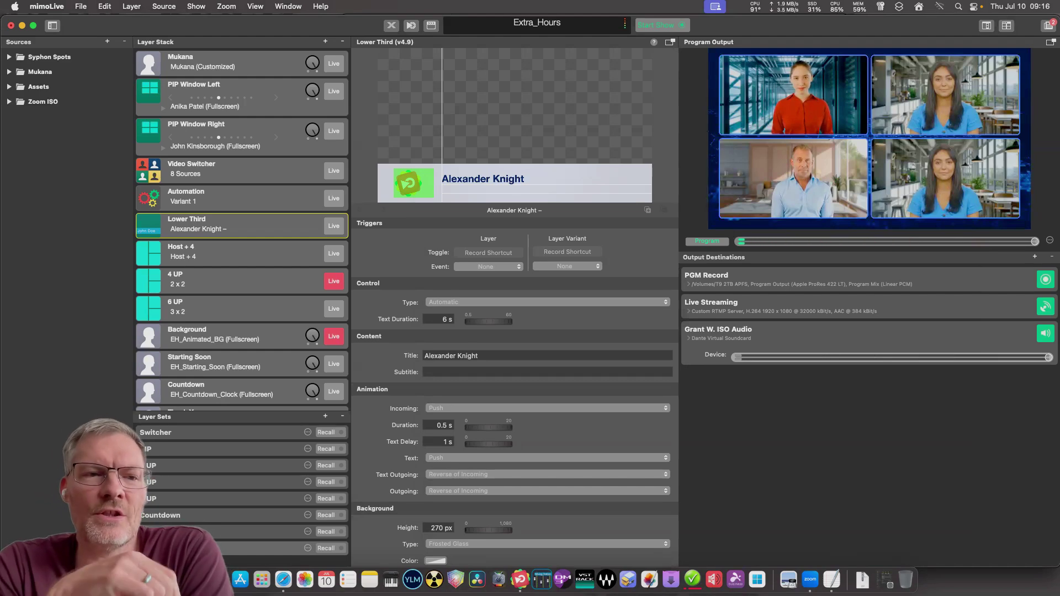
# Show the Automation layer's On Live script, compare it with the TextEdit notes, and return to mimoLive.
pyautogui.click(232, 196)
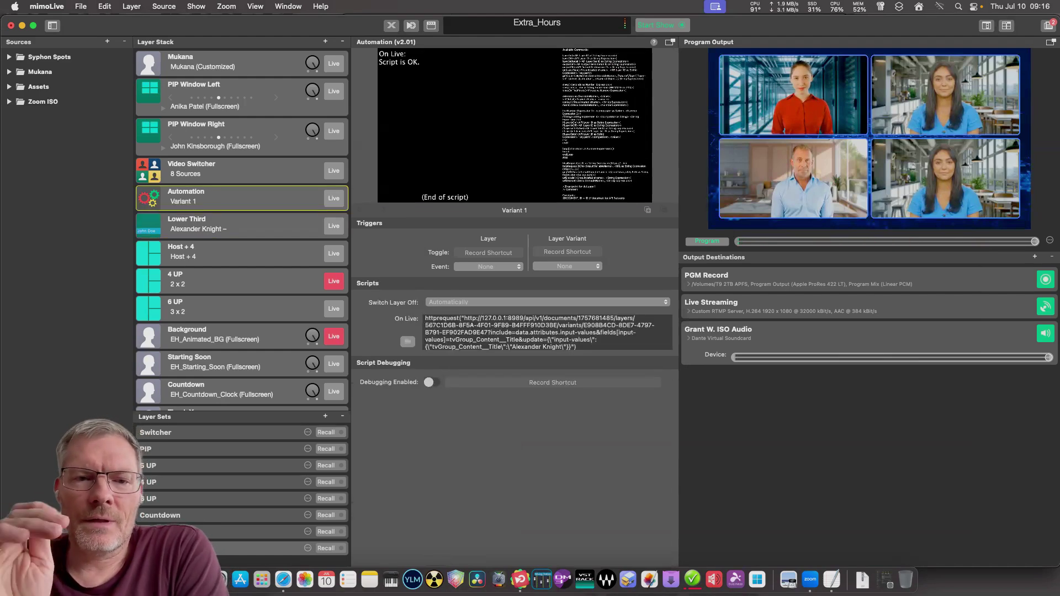
pyautogui.click(831, 579)
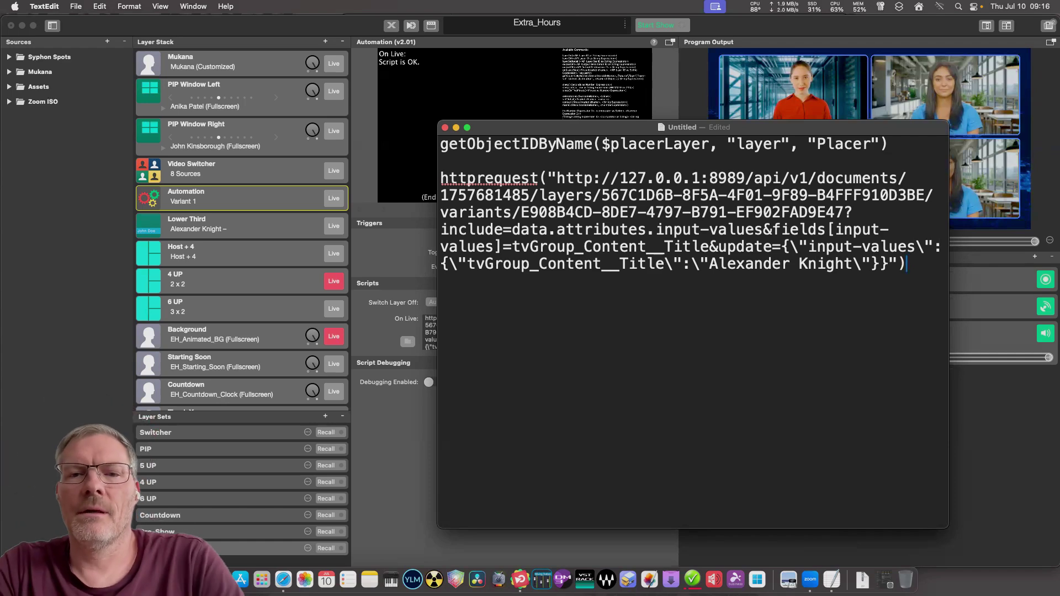
pyautogui.press('super+Tab')
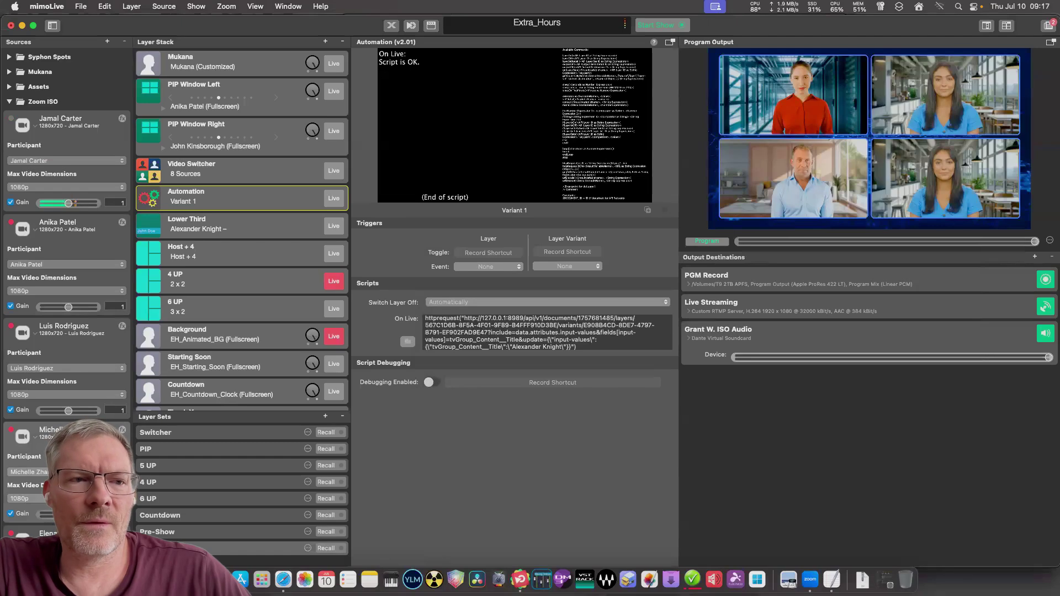
# Copy the first Zoom ISO source's API endpoint, collapse Zoom ISO, and bring up TextEdit.
pyautogui.rightClick(78, 136)
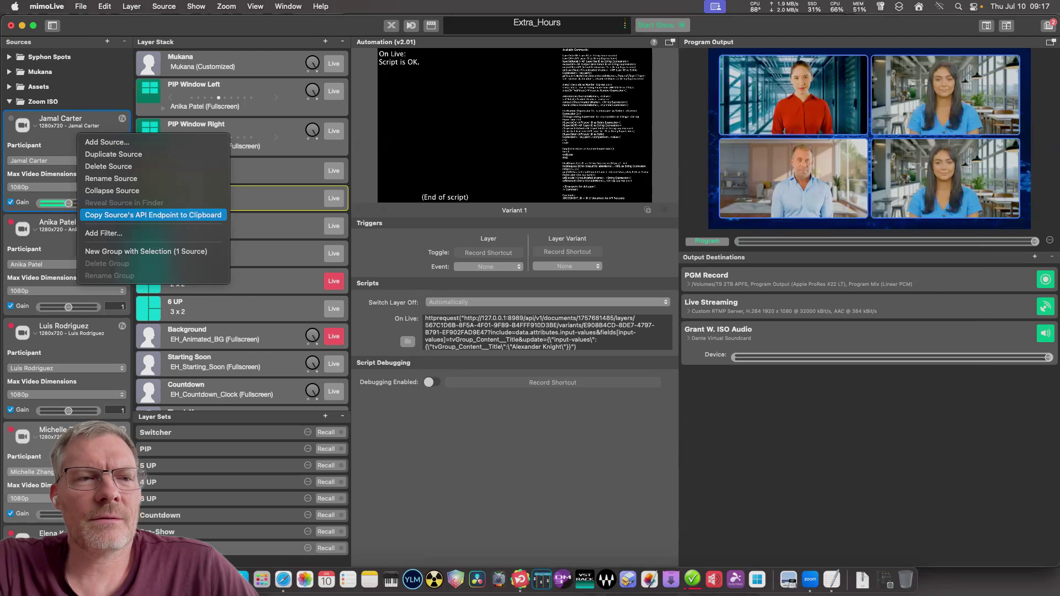
pyautogui.click(153, 214)
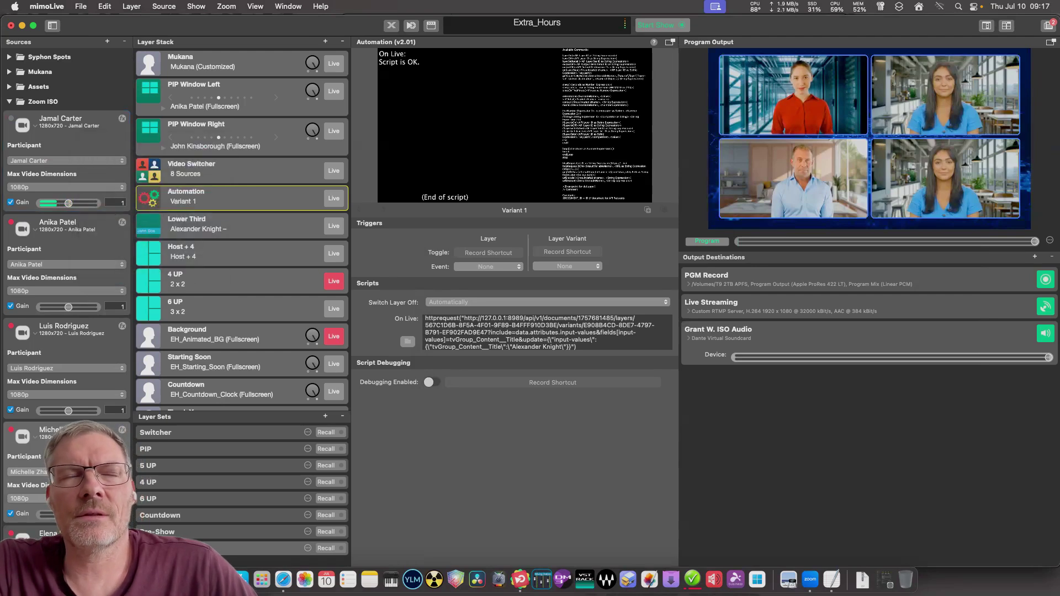
pyautogui.click(9, 101)
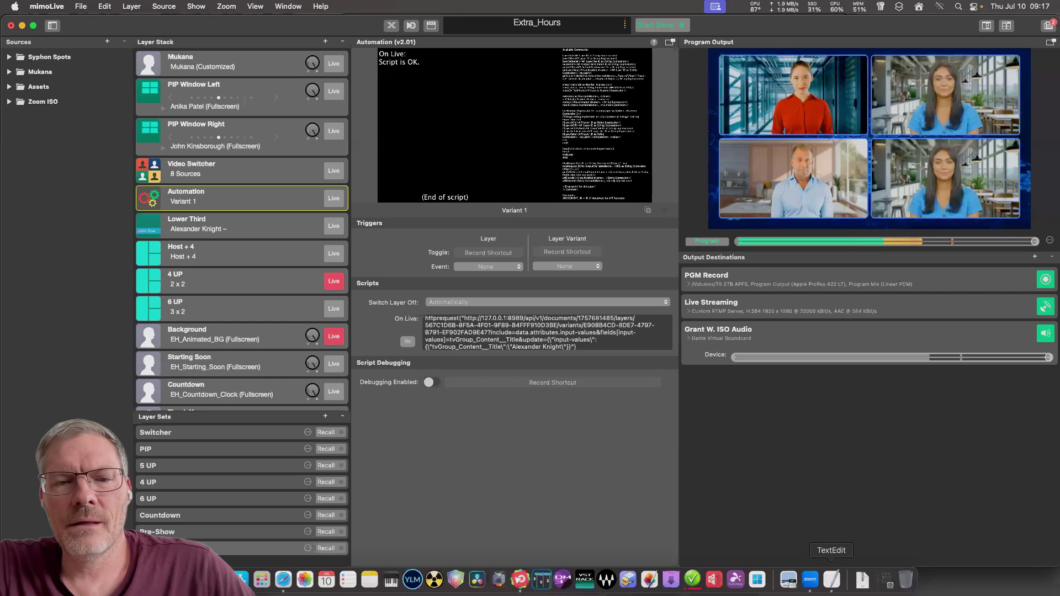
pyautogui.click(831, 580)
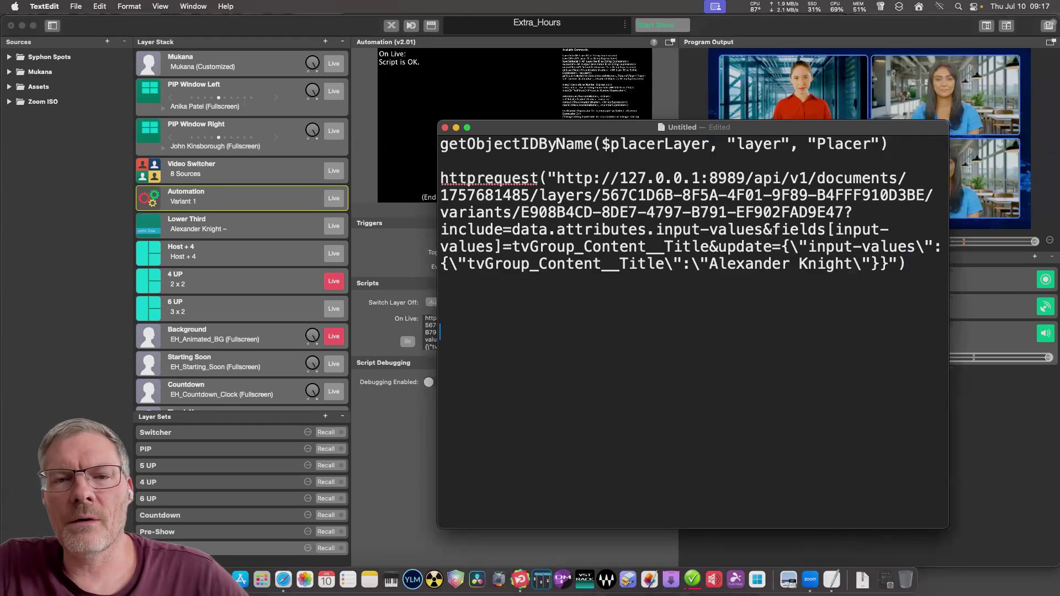
# Paste the first Zoom source's API path below the httprequest line, then return to mimoLive.
pyautogui.press('super+v')
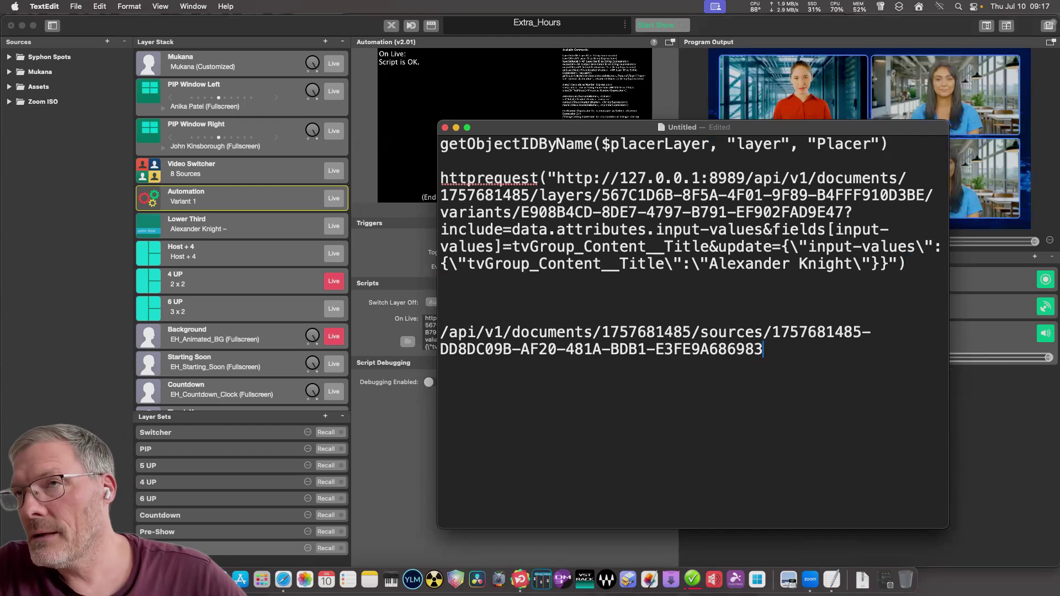
pyautogui.click(771, 332)
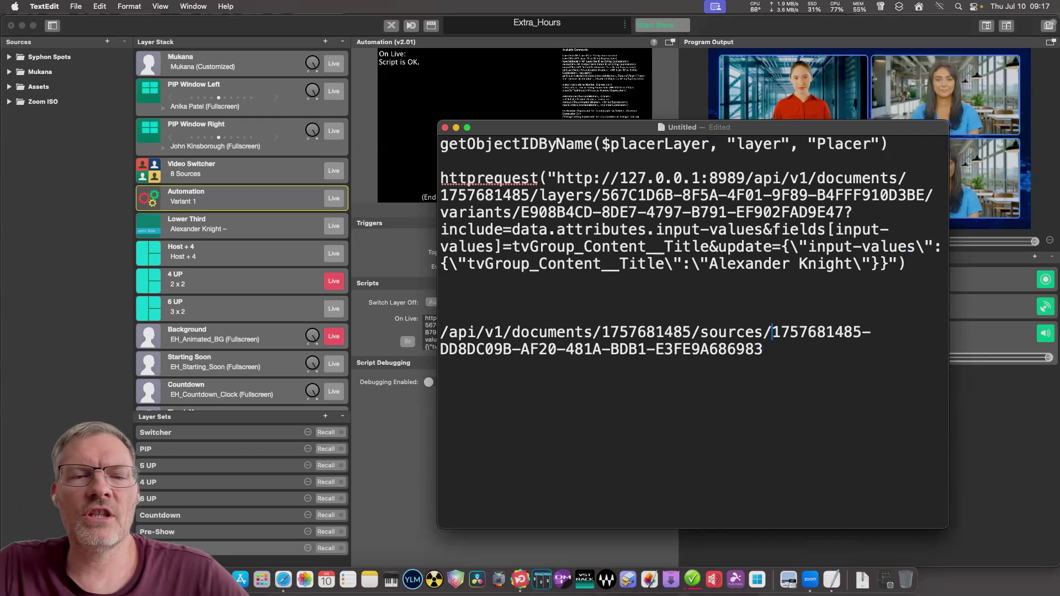
pyautogui.hotkey('shift', 'Down')
pyautogui.press('Right')
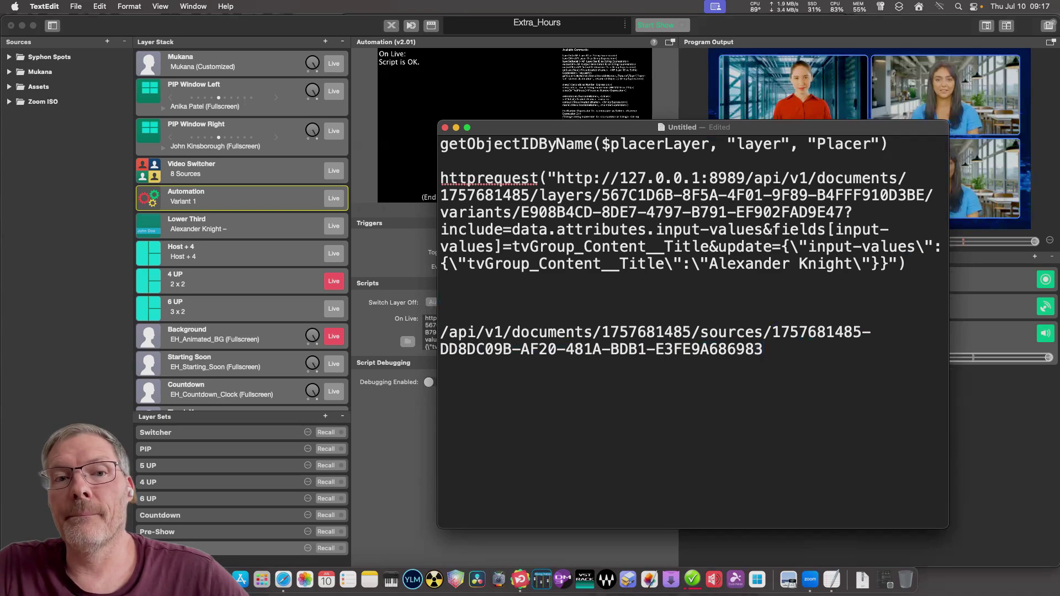
pyautogui.press('super+Tab')
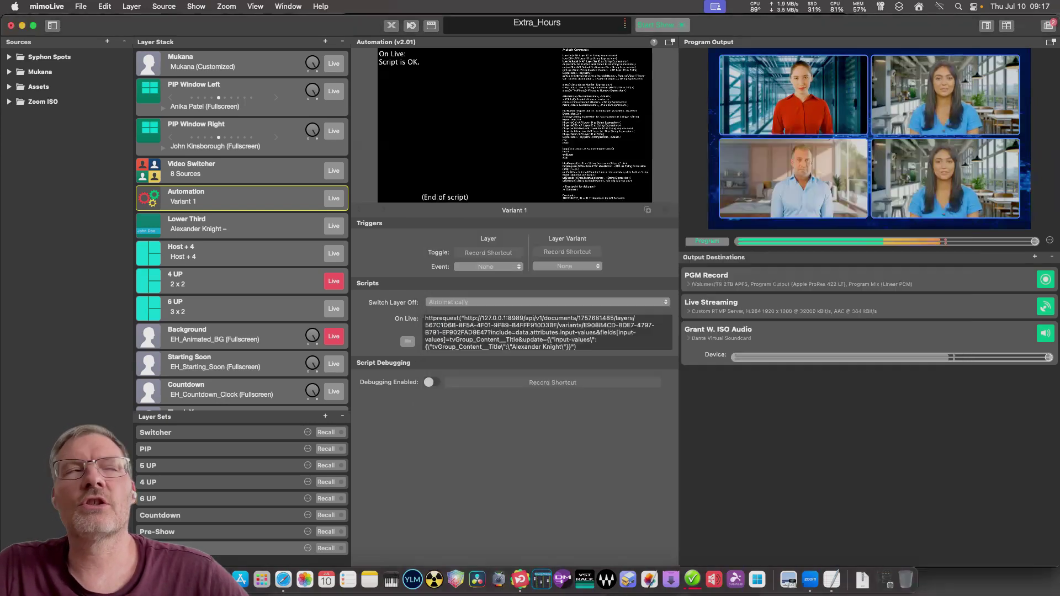
# Copy a second Zoom participant source's API endpoint and return to the TextEdit notes.
pyautogui.scroll(-5, 67, 220)
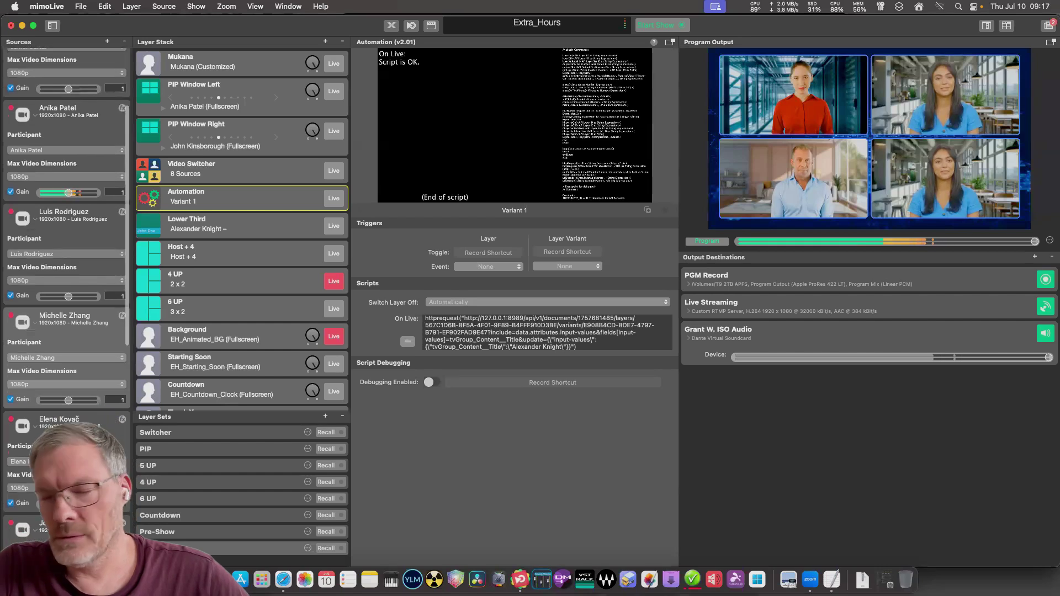
pyautogui.rightClick(69, 242)
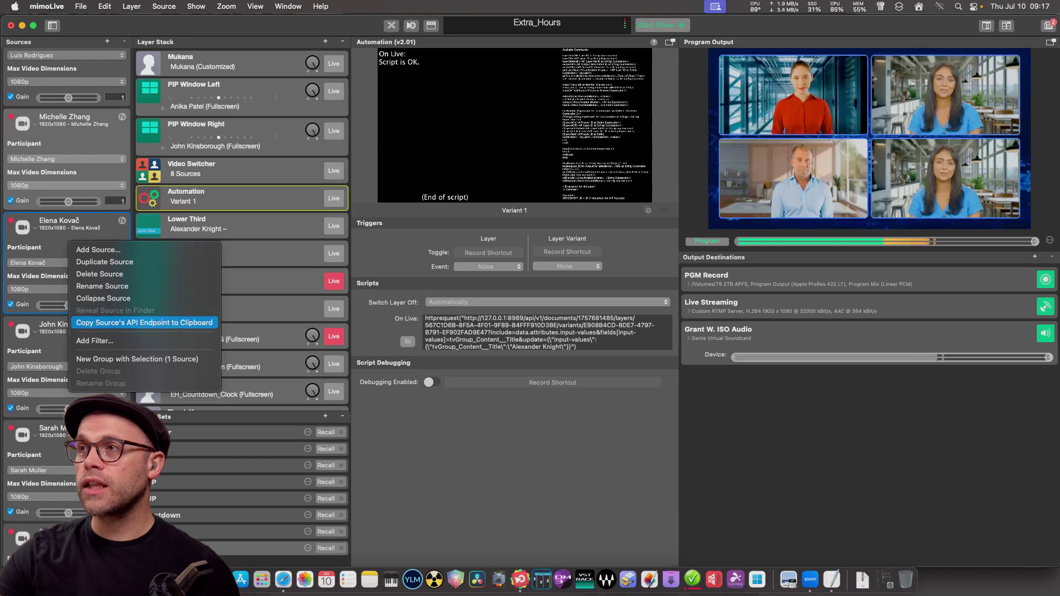
pyautogui.click(144, 322)
pyautogui.scroll(5, 66, 221)
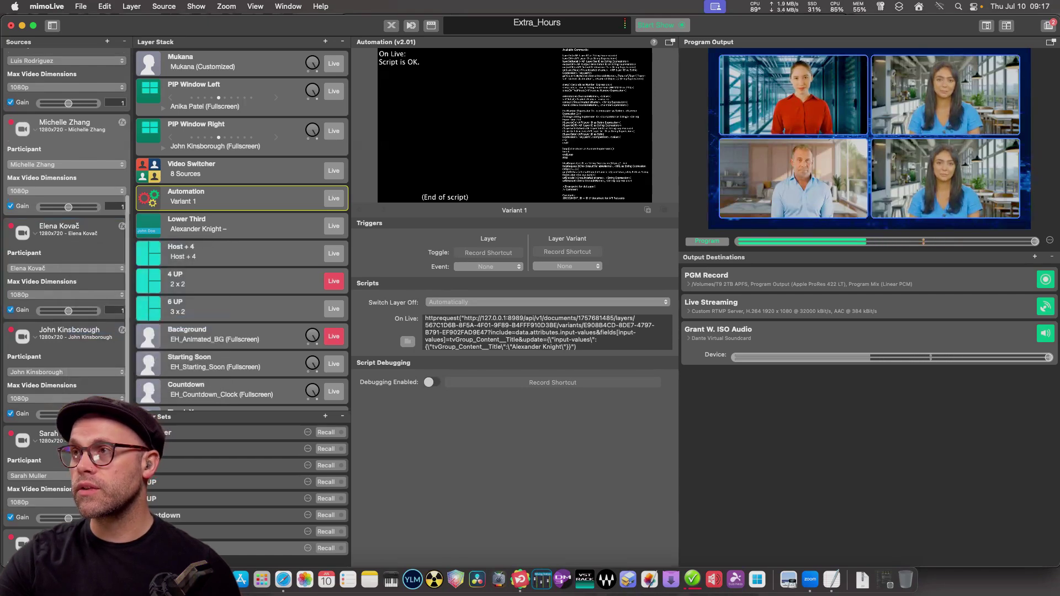
pyautogui.scroll(4, 66, 220)
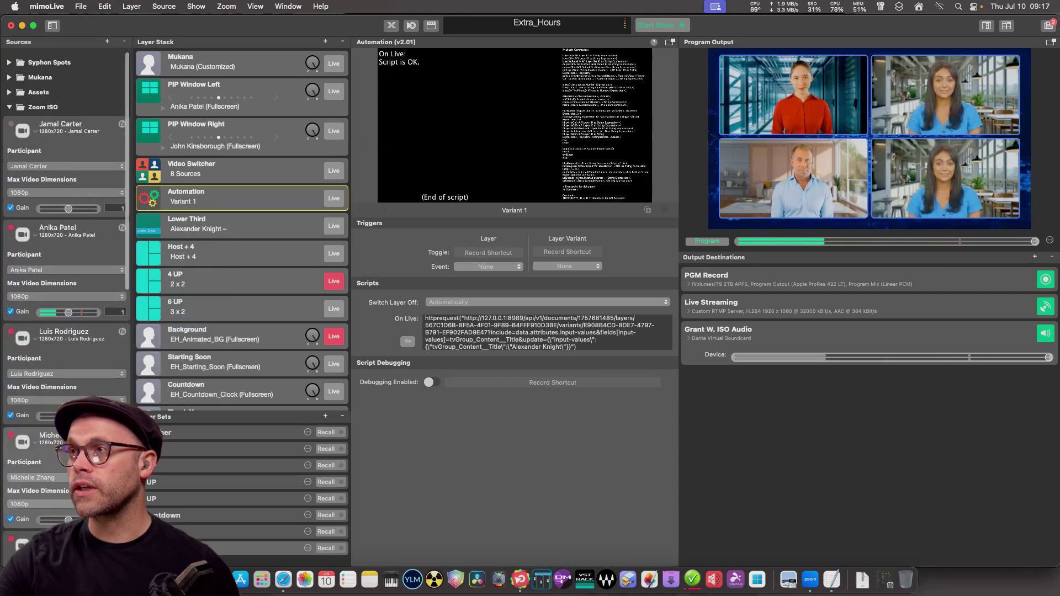
pyautogui.click(8, 101)
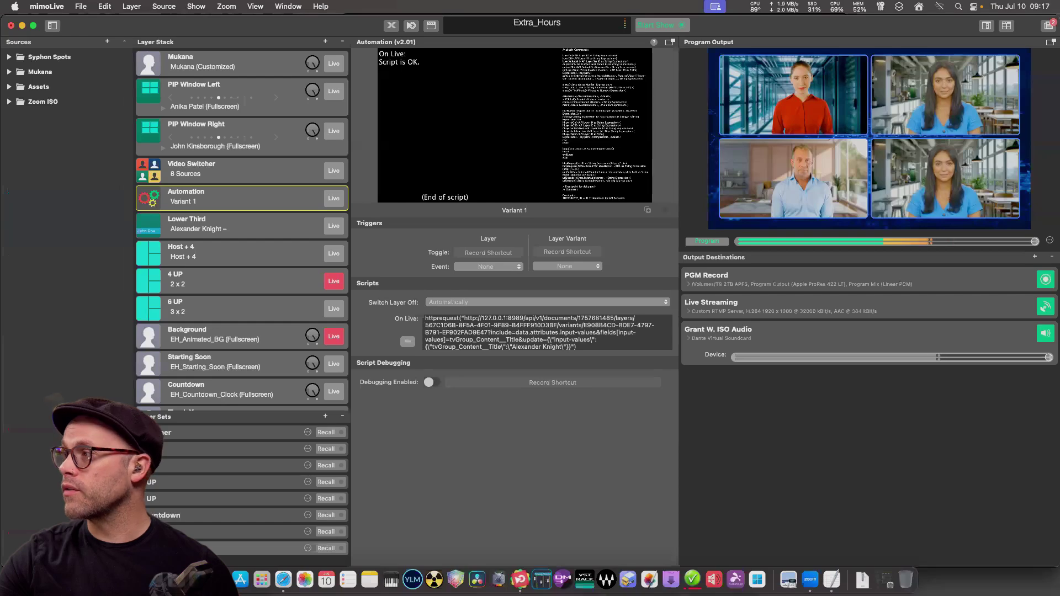
pyautogui.click(831, 580)
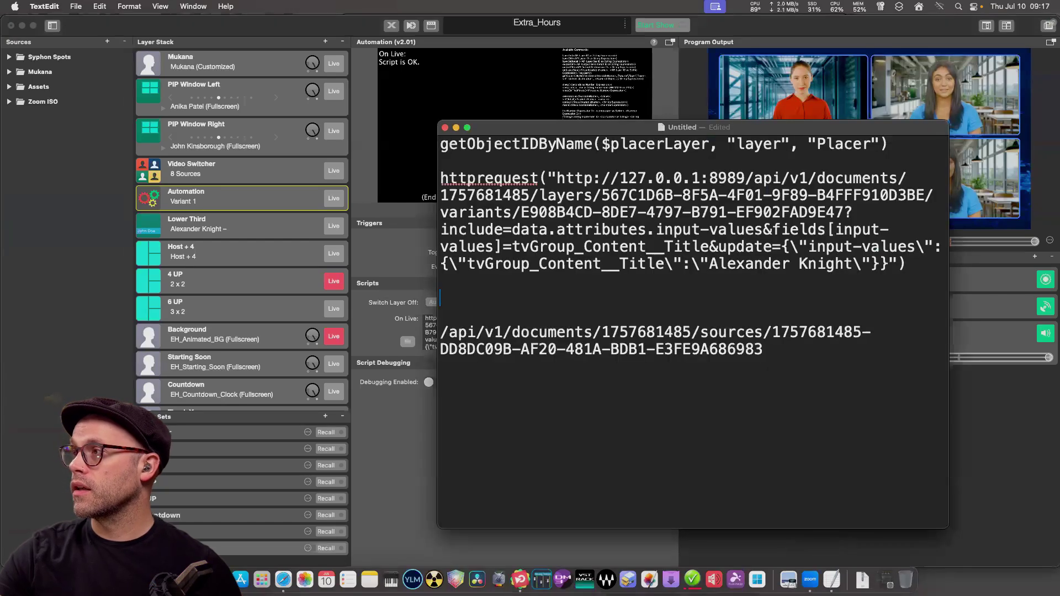
pyautogui.moveTo(583, 331); pyautogui.dragTo(763, 350)
pyautogui.press('super+v')
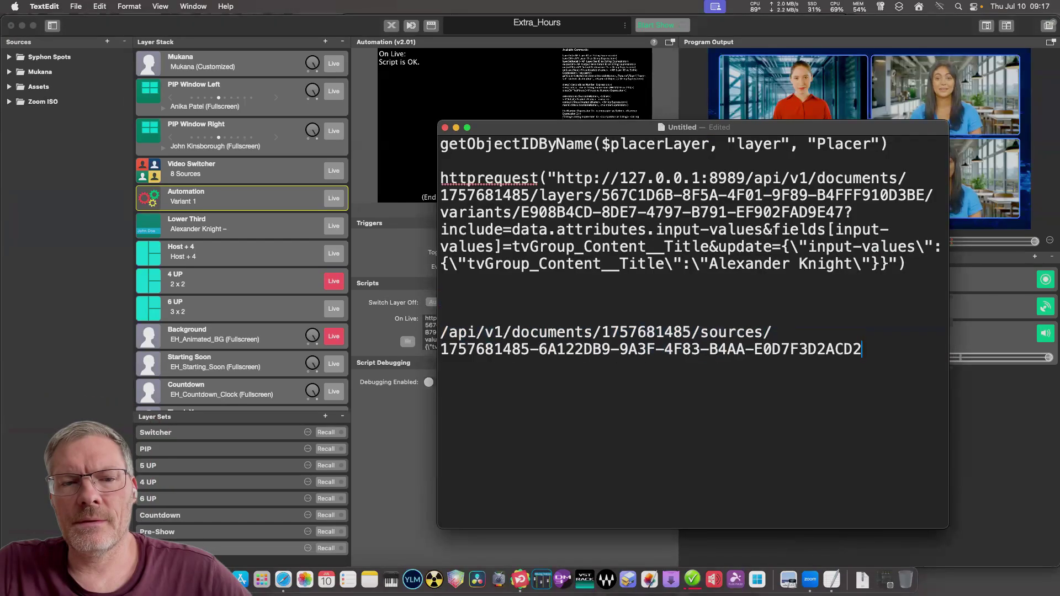
pyautogui.moveTo(862, 349); pyautogui.dragTo(442, 351)
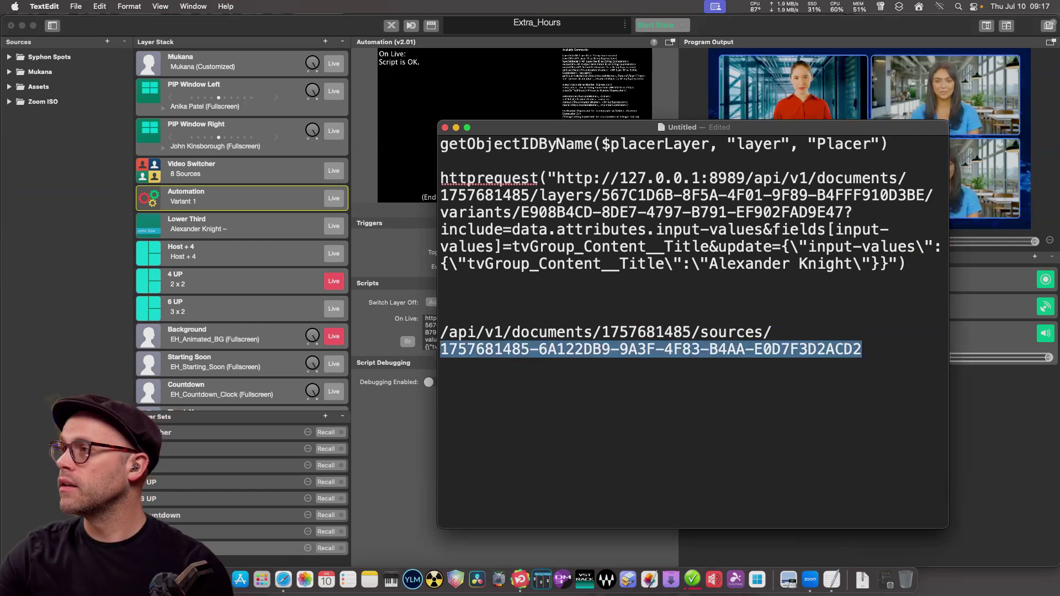
pyautogui.moveTo(862, 350); pyautogui.dragTo(539, 349)
pyautogui.click(862, 350)
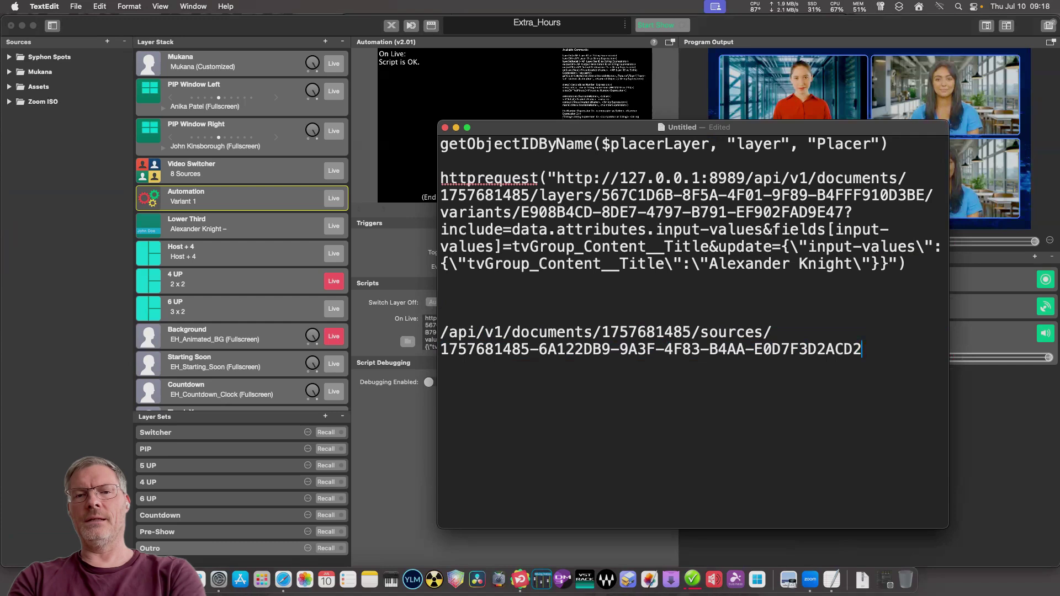
pyautogui.moveTo(862, 350); pyautogui.dragTo(440, 350)
pyautogui.rightClick(460, 344)
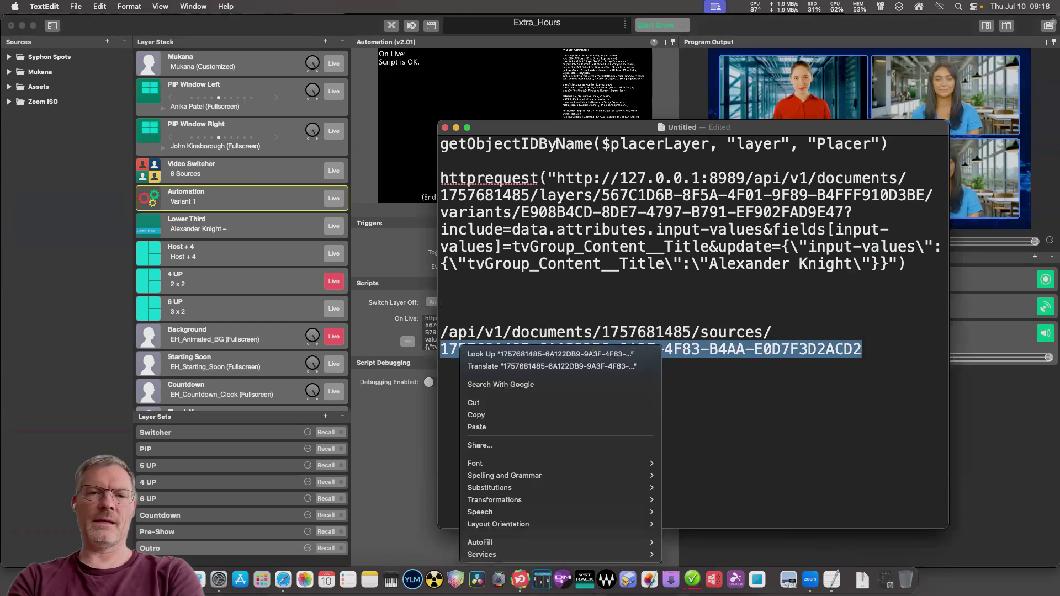
pyautogui.click(486, 415)
pyautogui.click(862, 349)
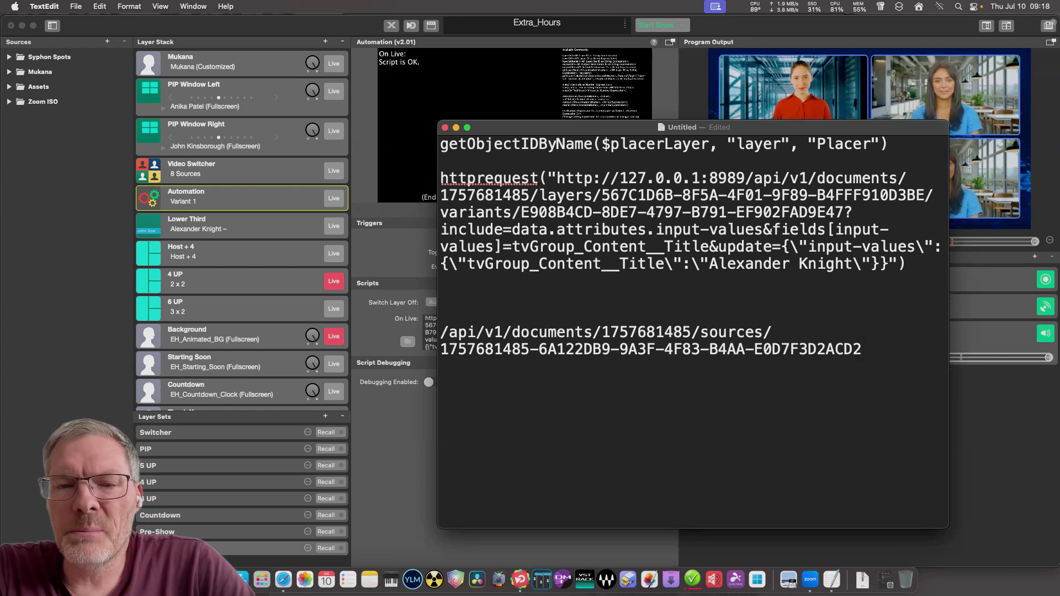
# Copy the httprequest URL prefix through 8989/ from the title-setting request line.
pyautogui.moveTo(440, 177); pyautogui.dragTo(907, 177)
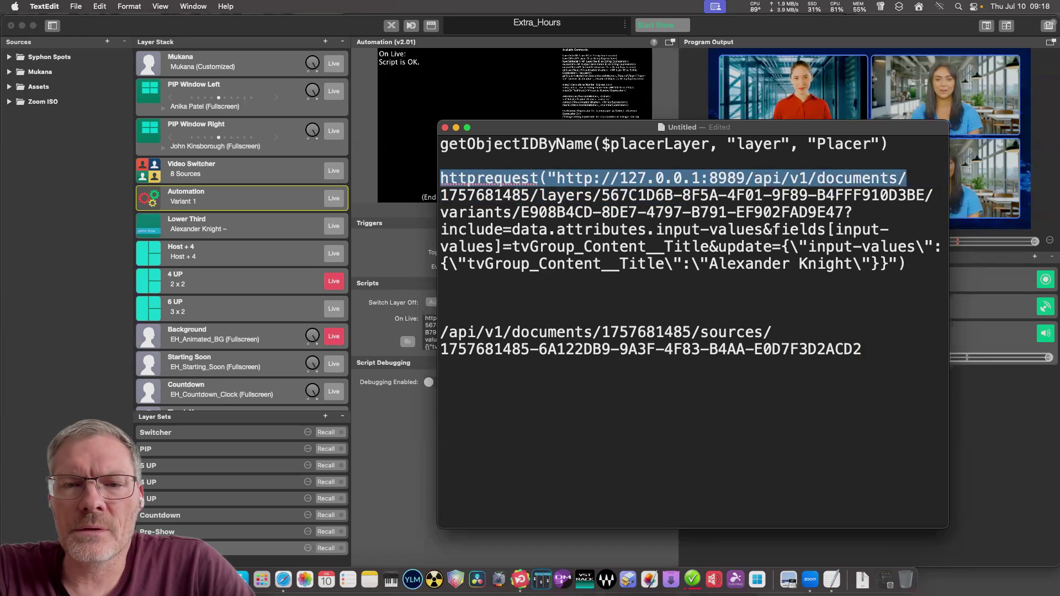
pyautogui.rightClick(713, 181)
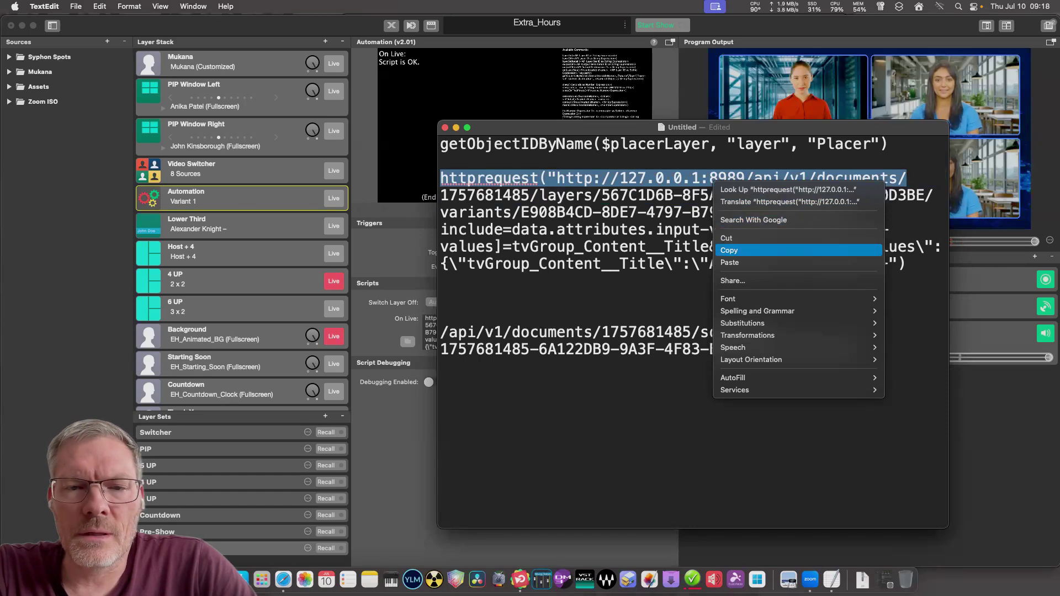
pyautogui.click(729, 250)
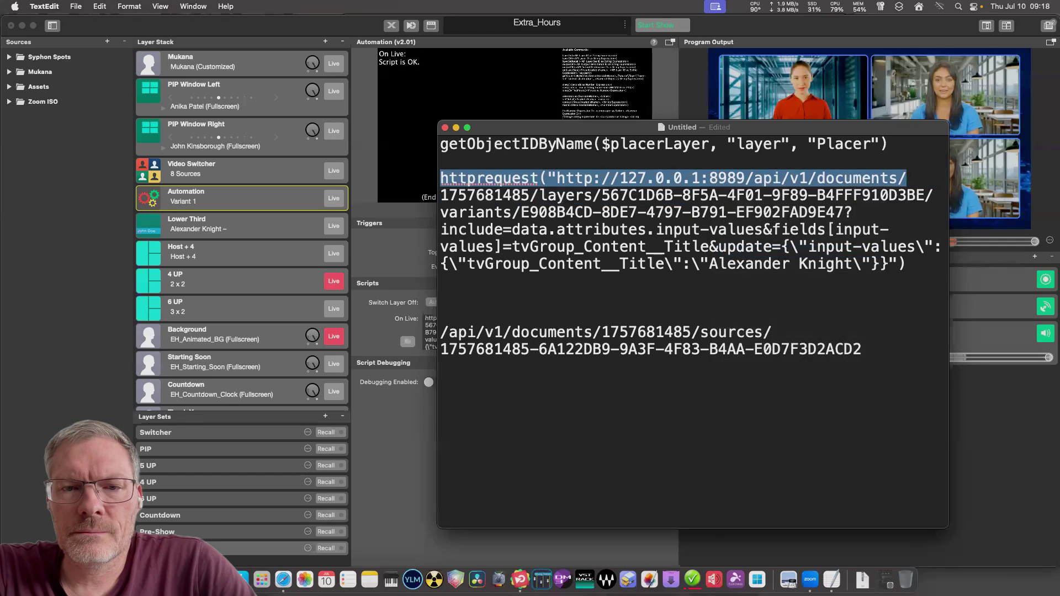
pyautogui.click(763, 229)
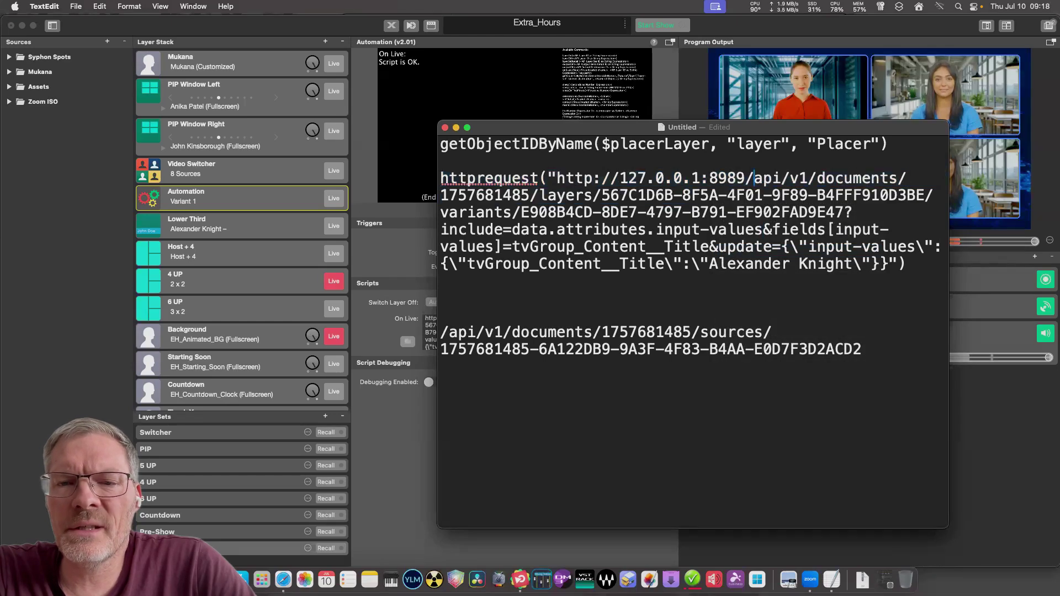
pyautogui.moveTo(754, 178); pyautogui.dragTo(440, 177)
pyautogui.rightClick(440, 178)
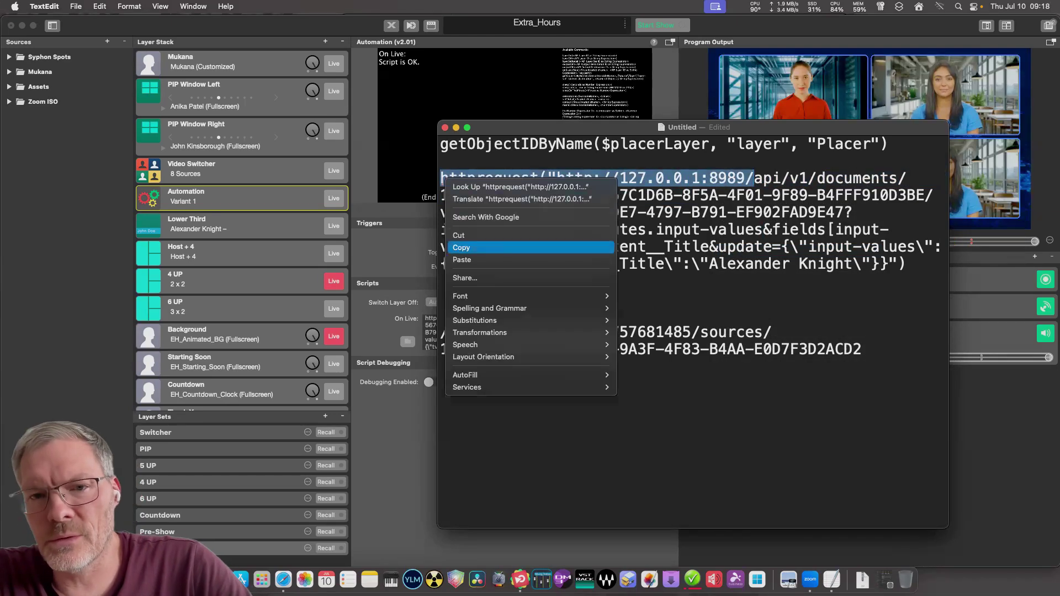
pyautogui.click(475, 260)
# Paste the httprequest prefix before the source API path, removing the doubled slash.
pyautogui.click(440, 332)
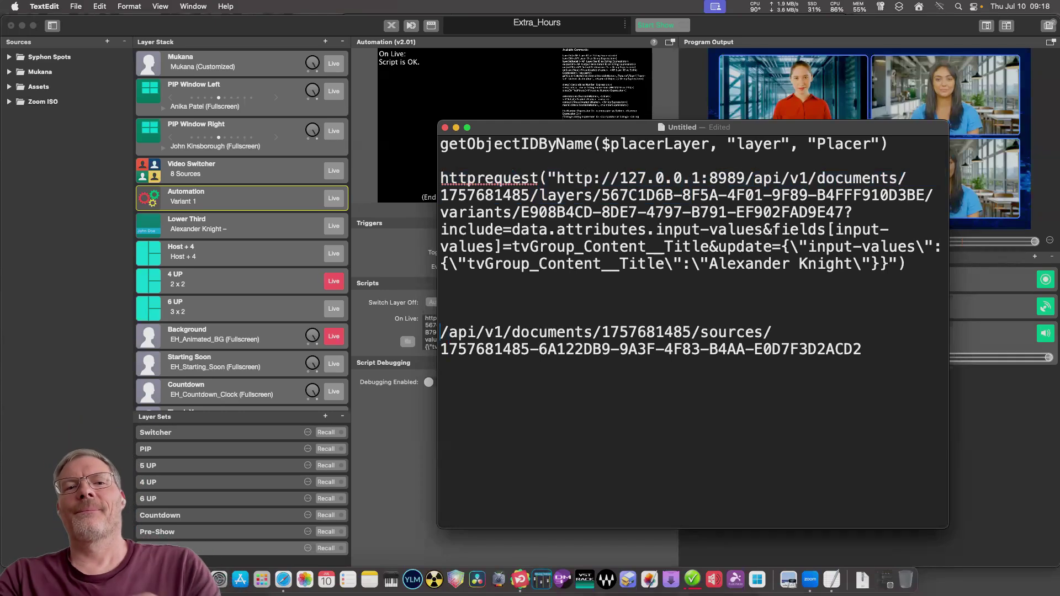
pyautogui.press('super+v')
pyautogui.press('BackSpace')
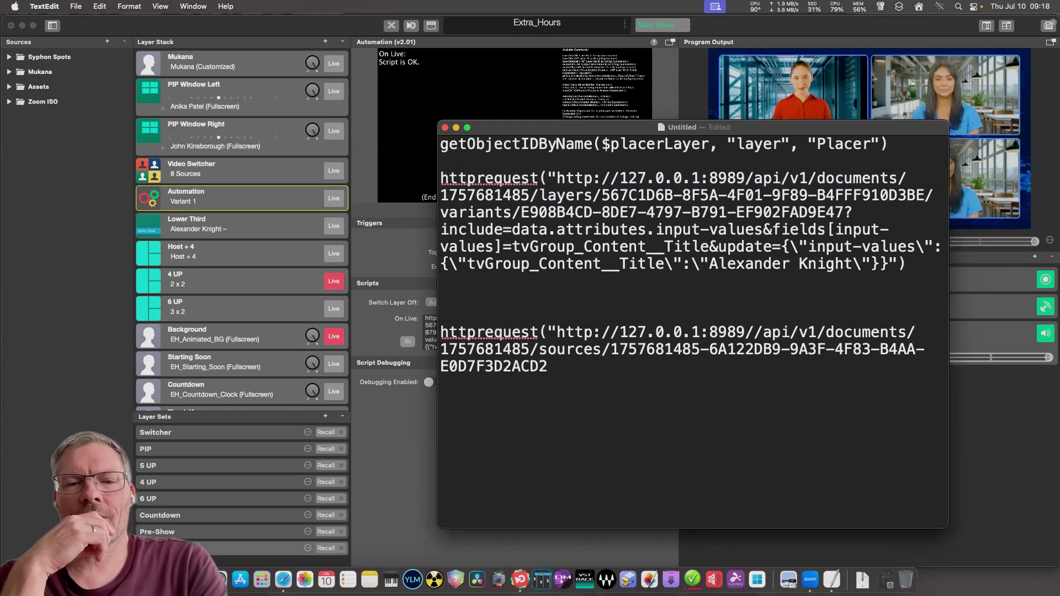
pyautogui.click(548, 367)
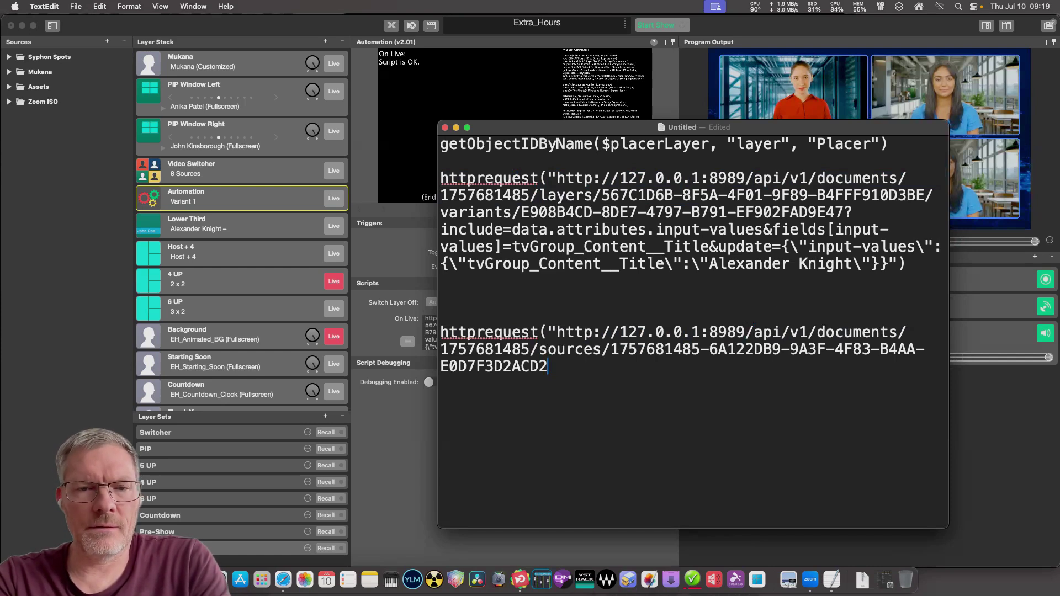
pyautogui.hotkey('alt', 'shift', 'Up')
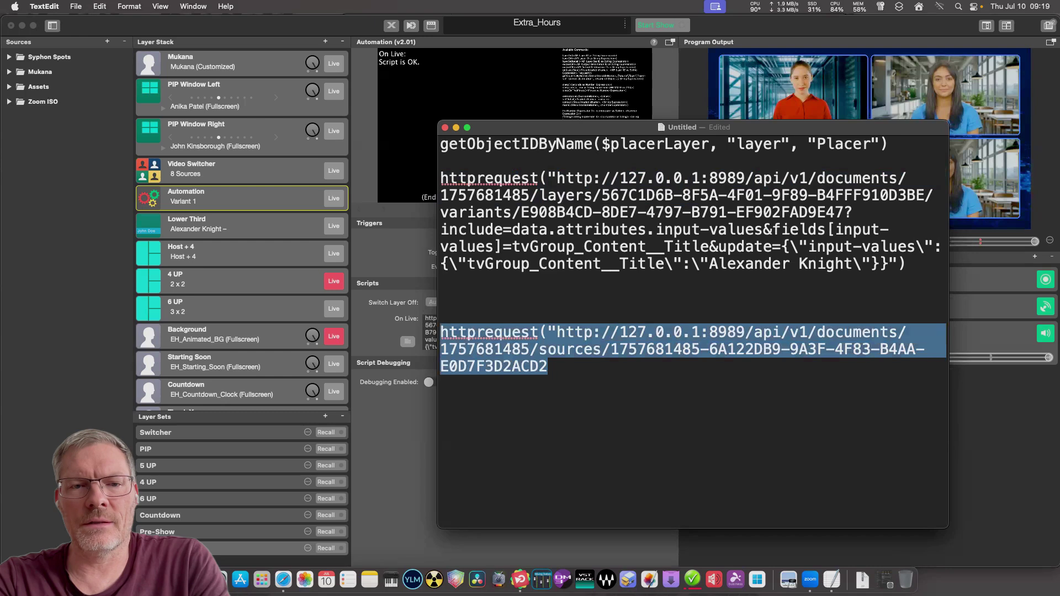
pyautogui.press('Right')
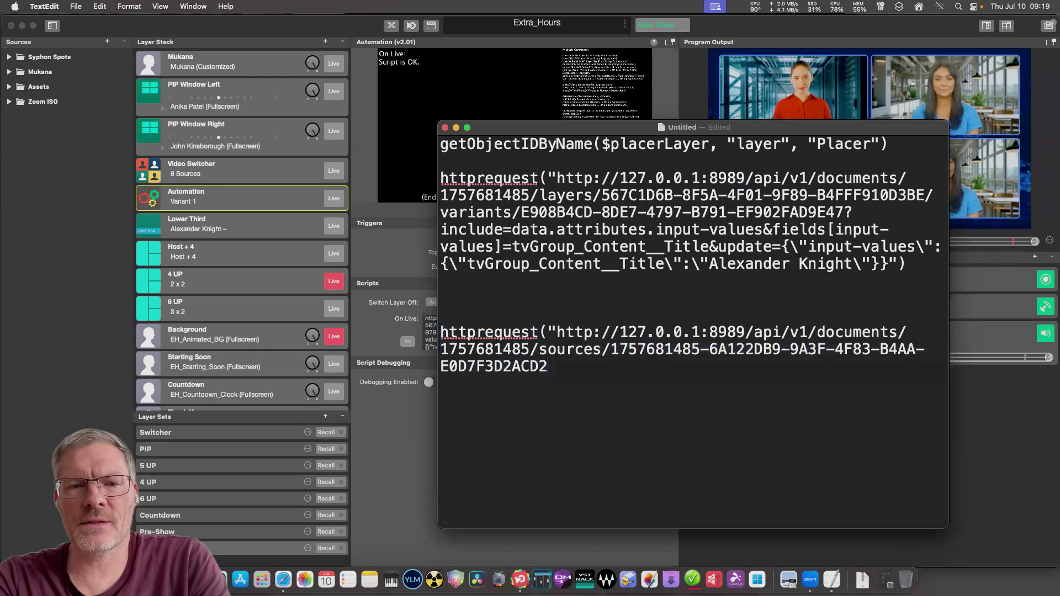
# Copy the complete Zoom source API URL from the last request line and switch to Safari.
pyautogui.moveTo(557, 331); pyautogui.dragTo(547, 366)
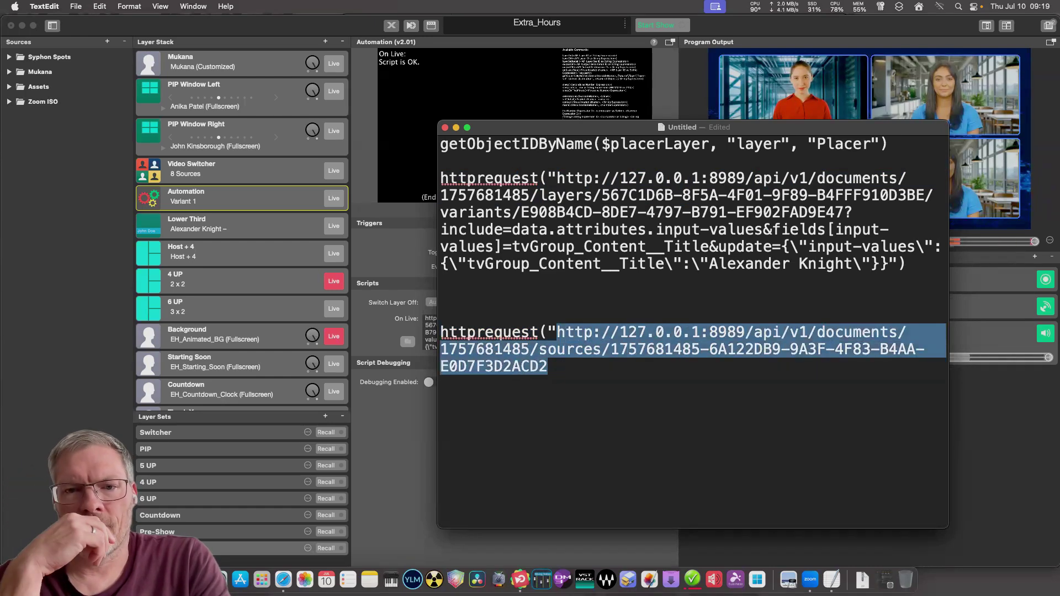
pyautogui.rightClick(583, 342)
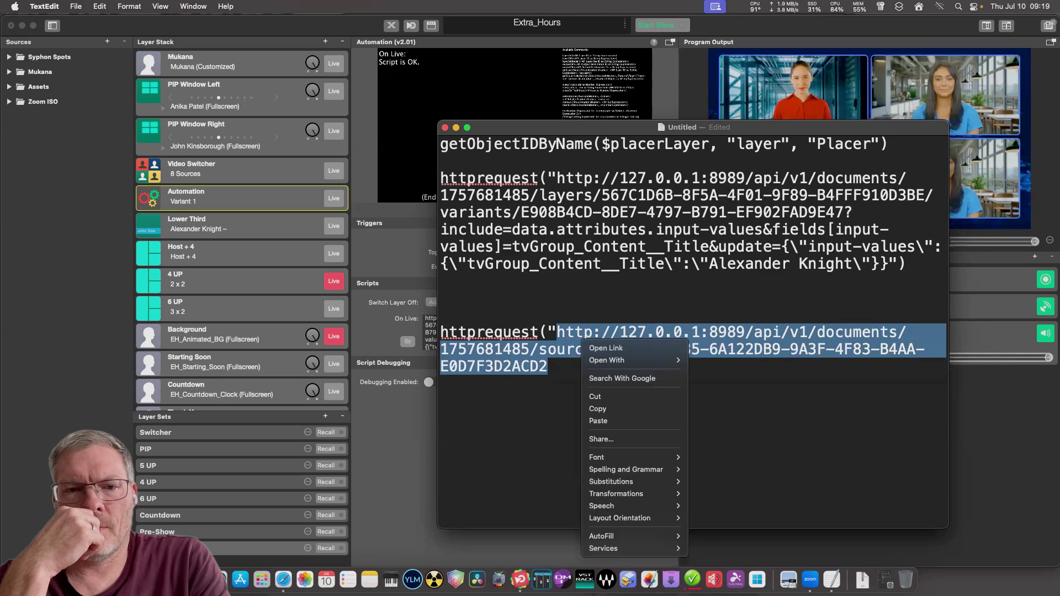
pyautogui.click(598, 408)
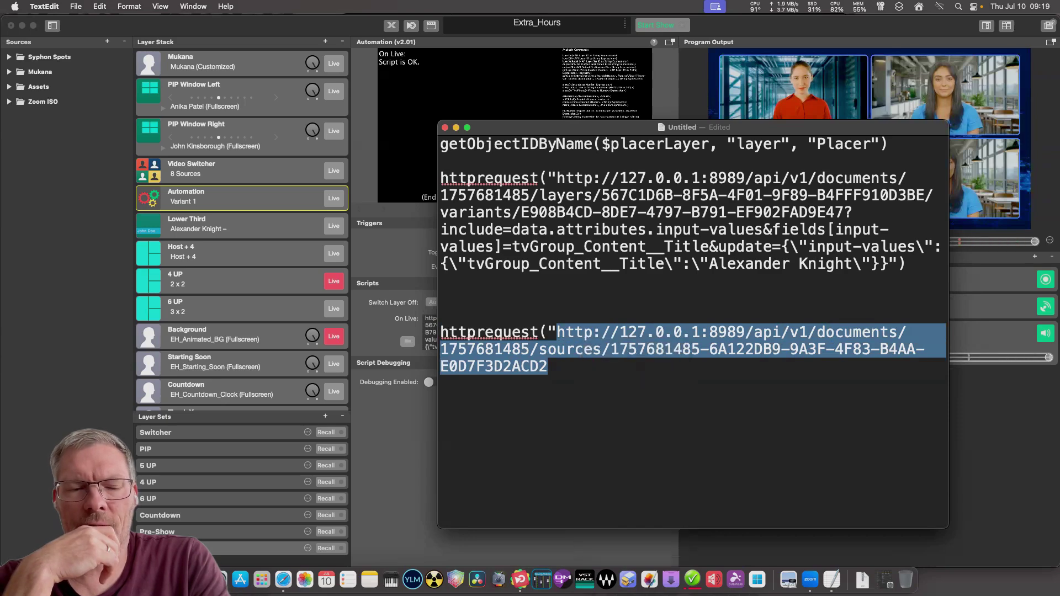
pyautogui.press('Right')
pyautogui.click(283, 579)
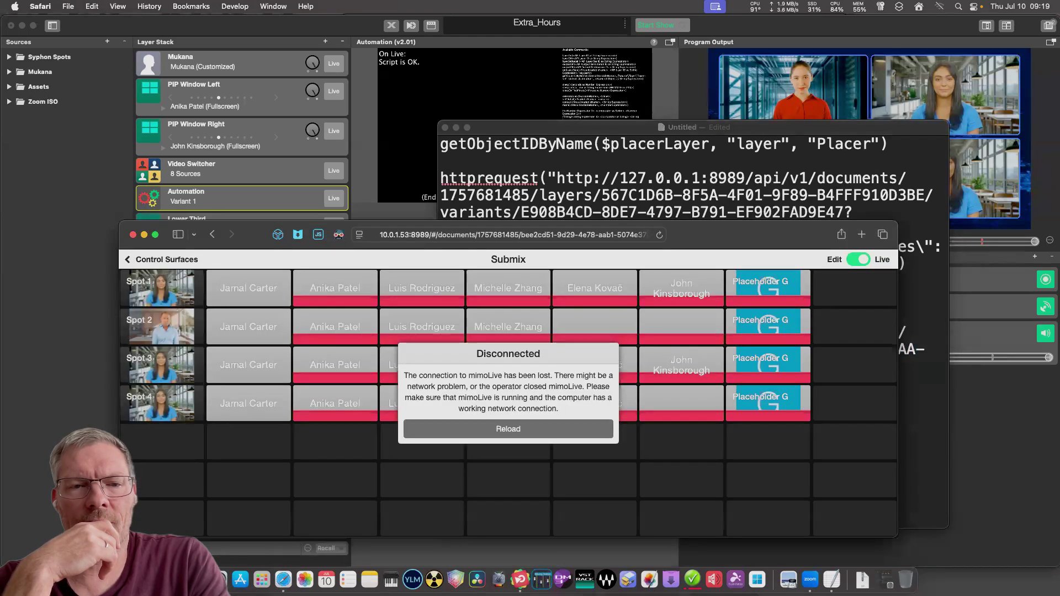
# Load the copied Zoom source API URL in a new, enlarged Safari tab.
pyautogui.moveTo(508, 221); pyautogui.dragTo(508, 115)
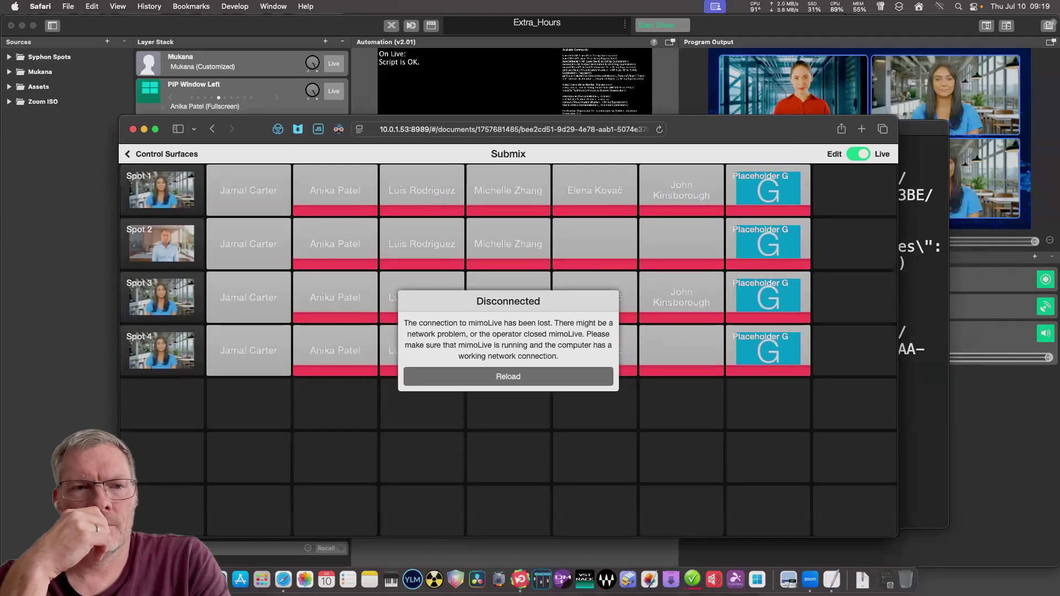
pyautogui.press('super+t')
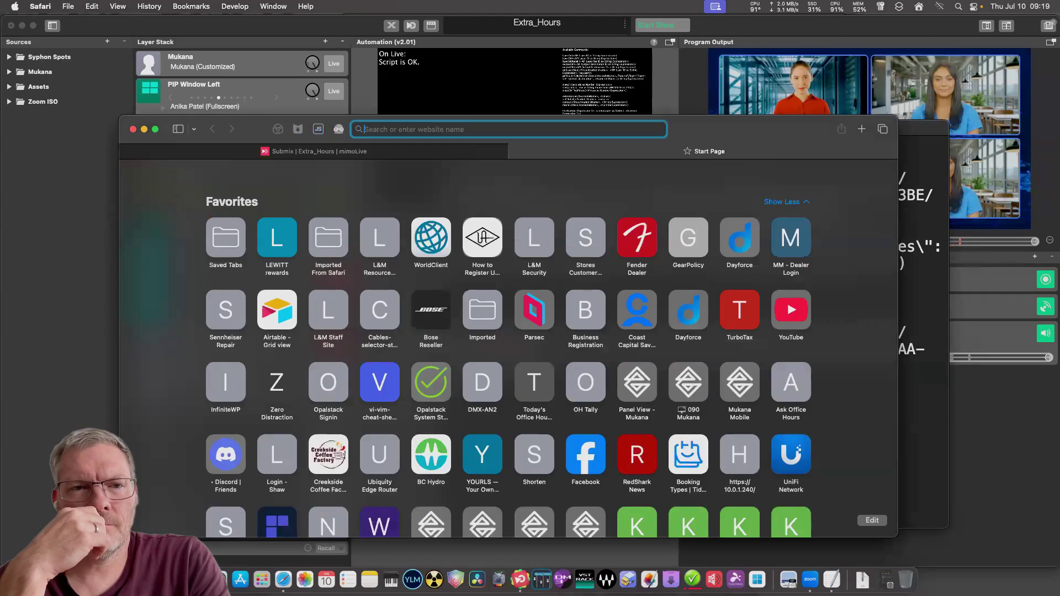
pyautogui.press('super+v')
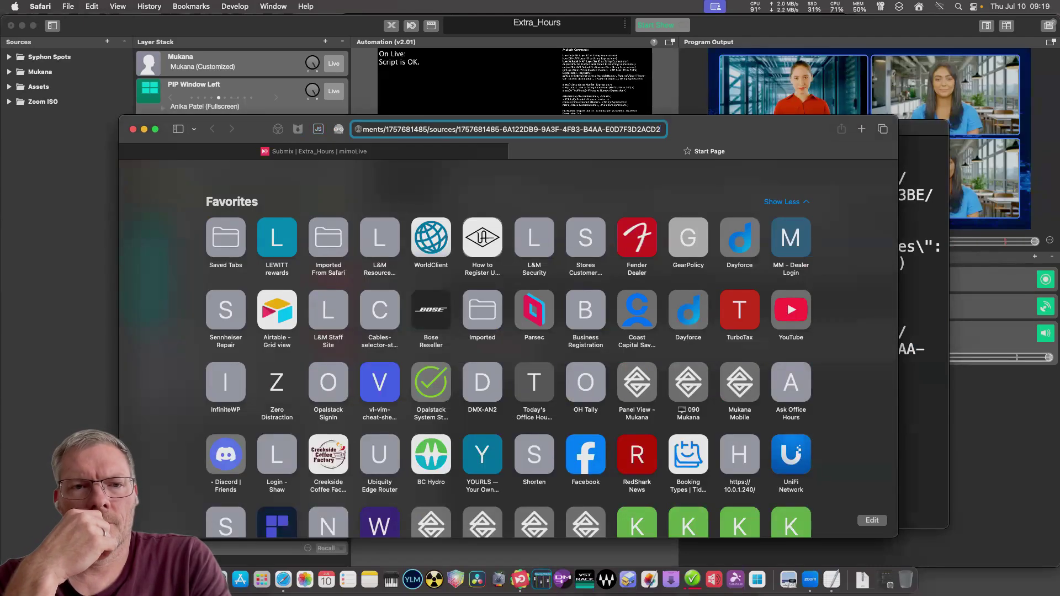
pyautogui.press('Return')
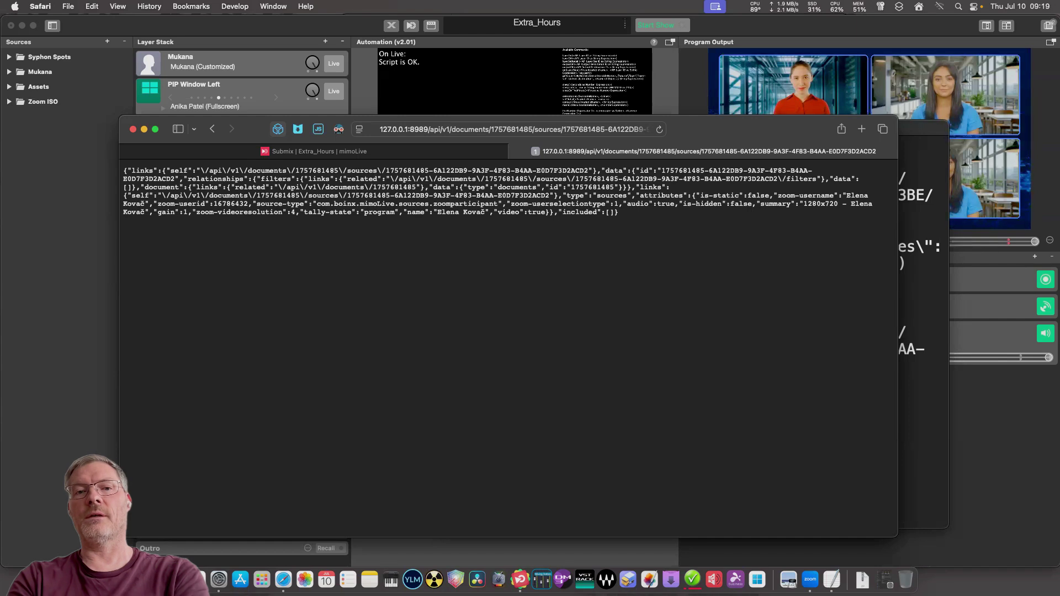
# Highlight the participant name field at the end of the JSON and zoom the page in.
pyautogui.moveTo(619, 212)
pyautogui.mouseDown()
pyautogui.moveTo(408, 204)
pyautogui.moveTo(618, 212)
pyautogui.mouseUp()
pyautogui.click(407, 204)
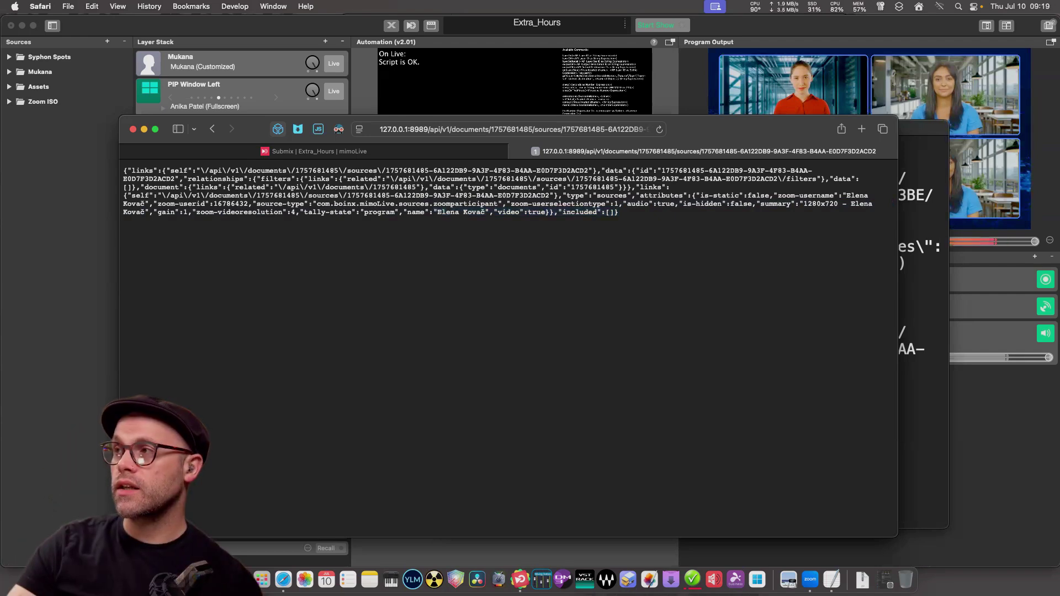
pyautogui.moveTo(433, 212); pyautogui.dragTo(618, 212)
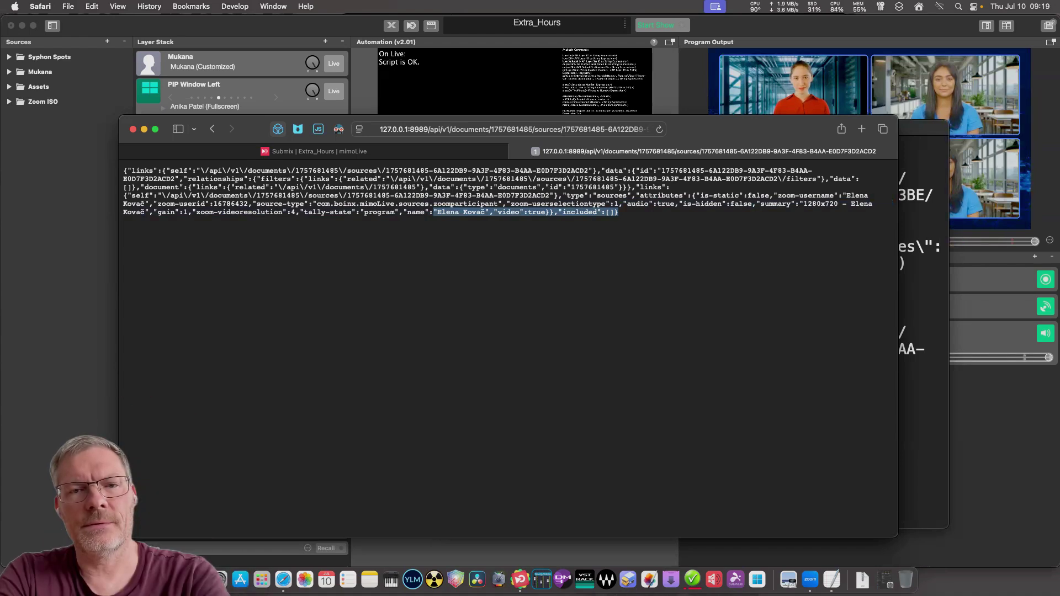
pyautogui.click(618, 213)
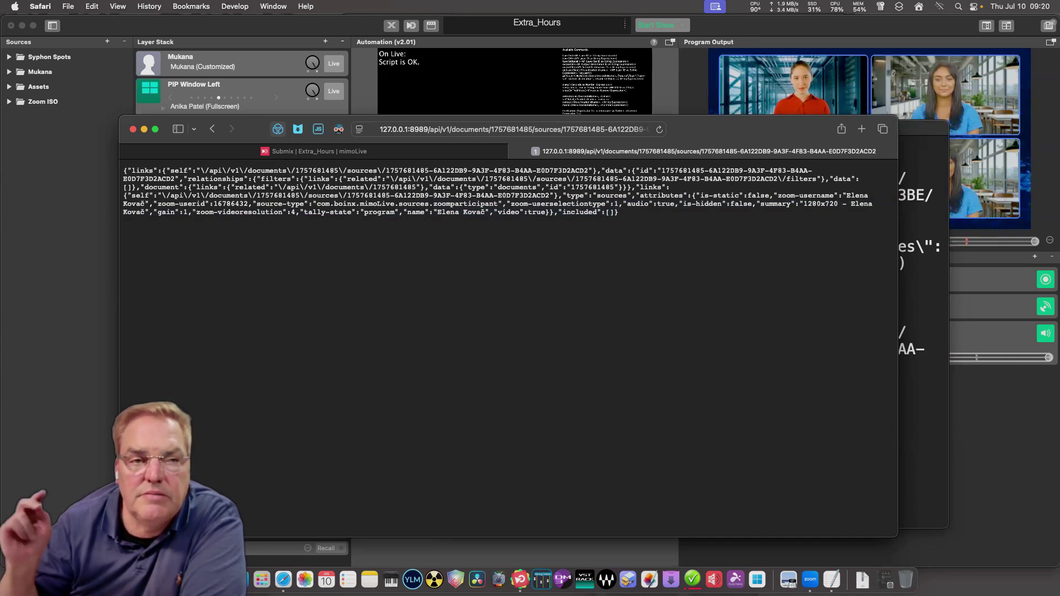
pyautogui.moveTo(404, 212); pyautogui.dragTo(618, 212)
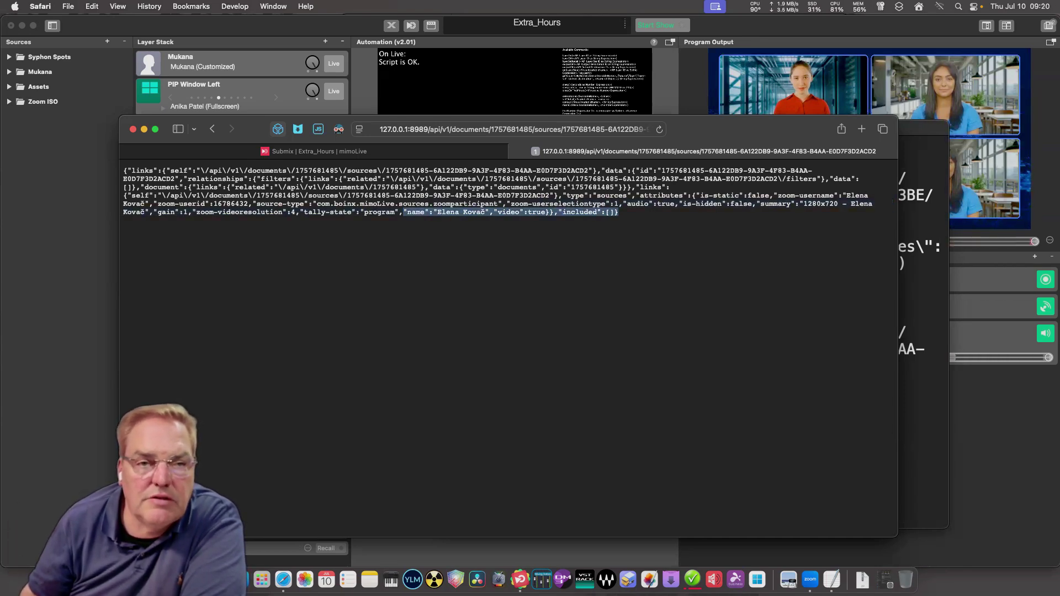
pyautogui.press('super+plus')
pyautogui.press('super+plus')
pyautogui.press('super+plus')
pyautogui.press('super+plus')
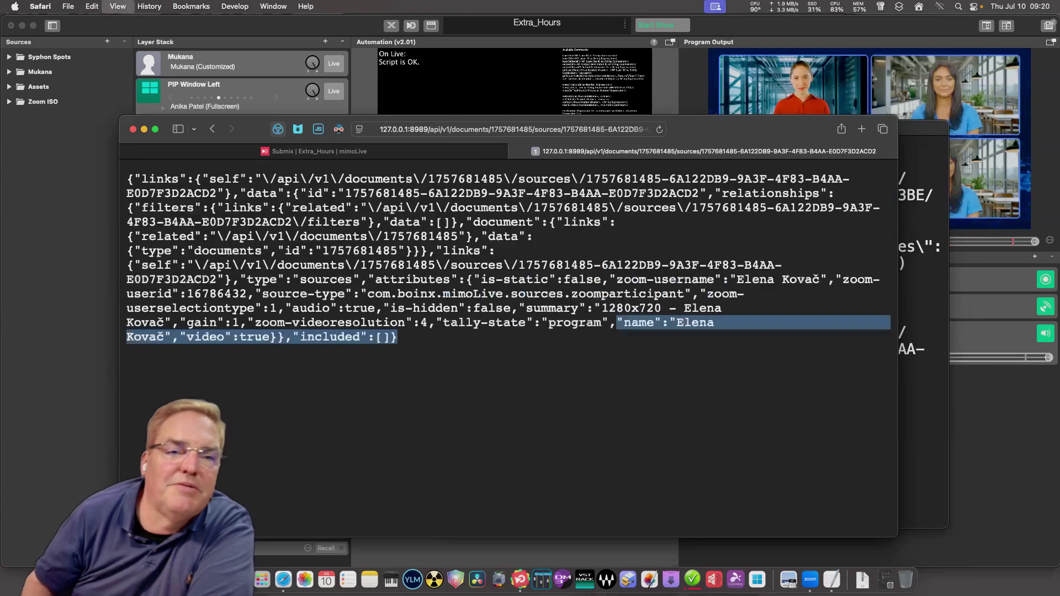
# Fine-tune the JSON page zoom for readability, then switch back to TextEdit.
pyautogui.press('super+minus')
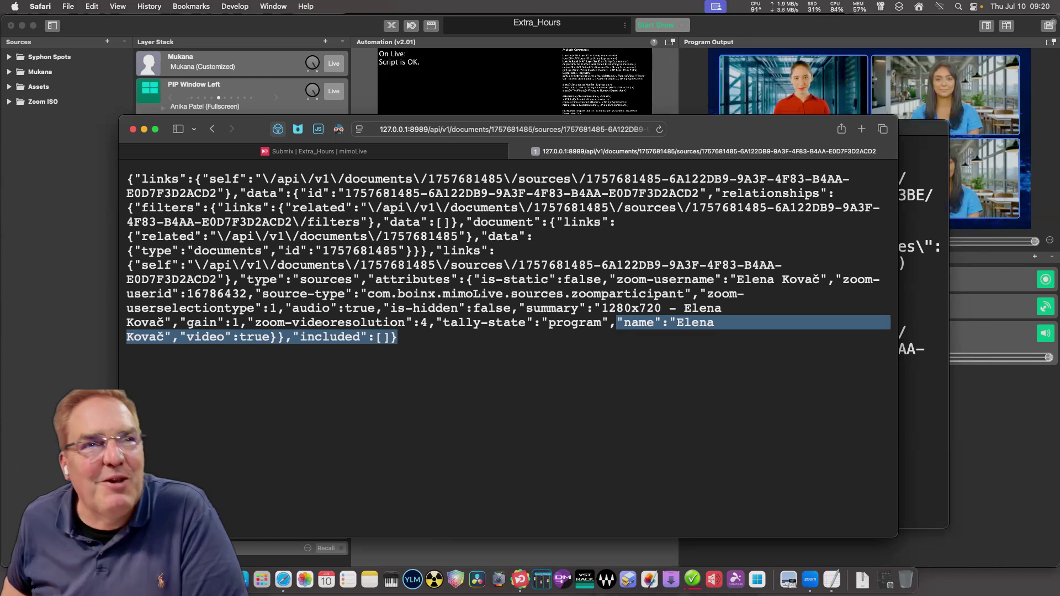
pyautogui.click(683, 325)
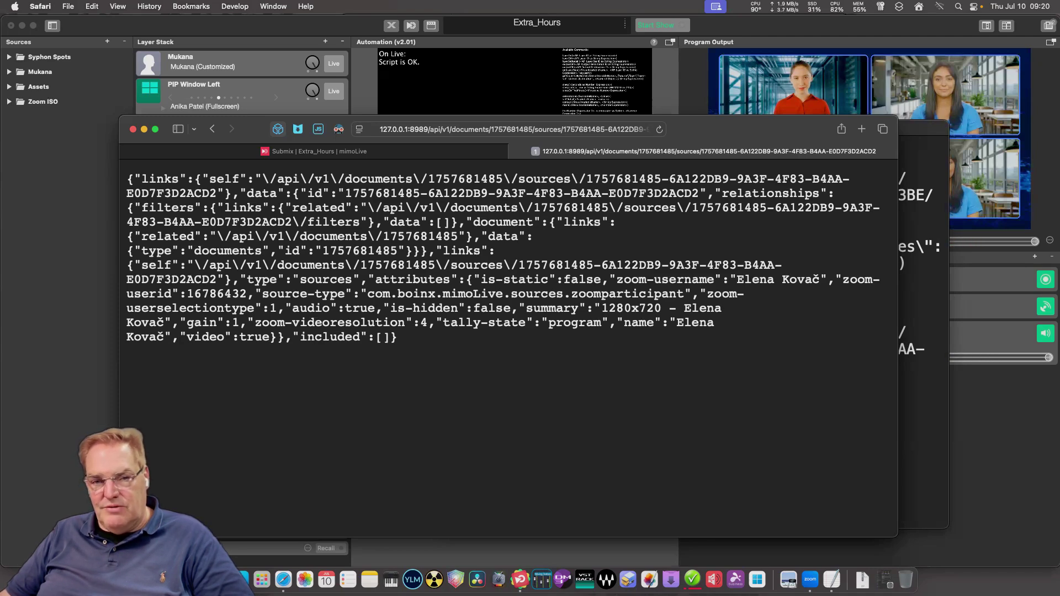
pyautogui.press('super+plus')
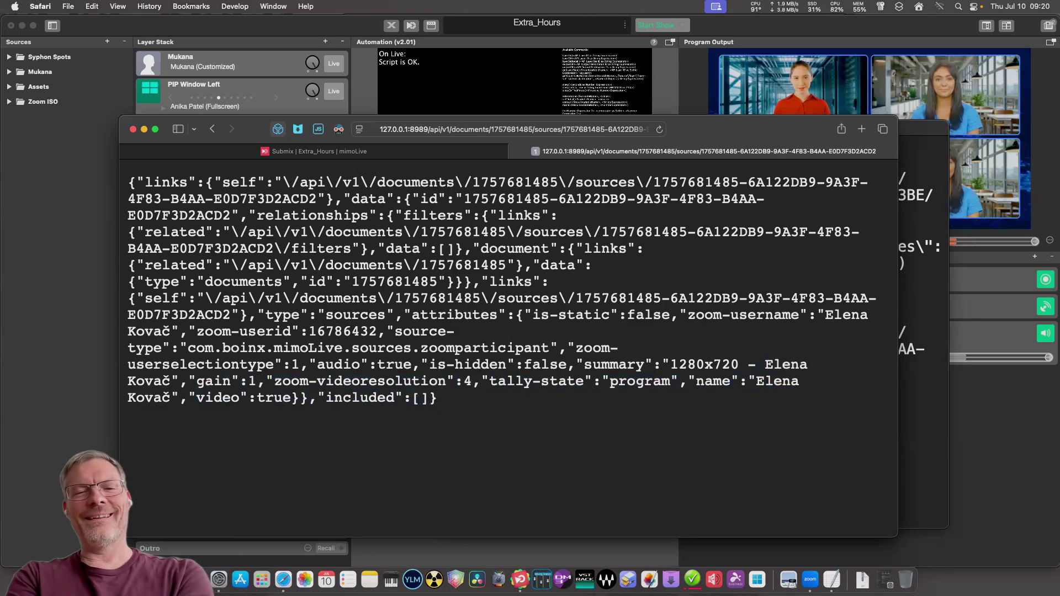
pyautogui.press('super+Tab')
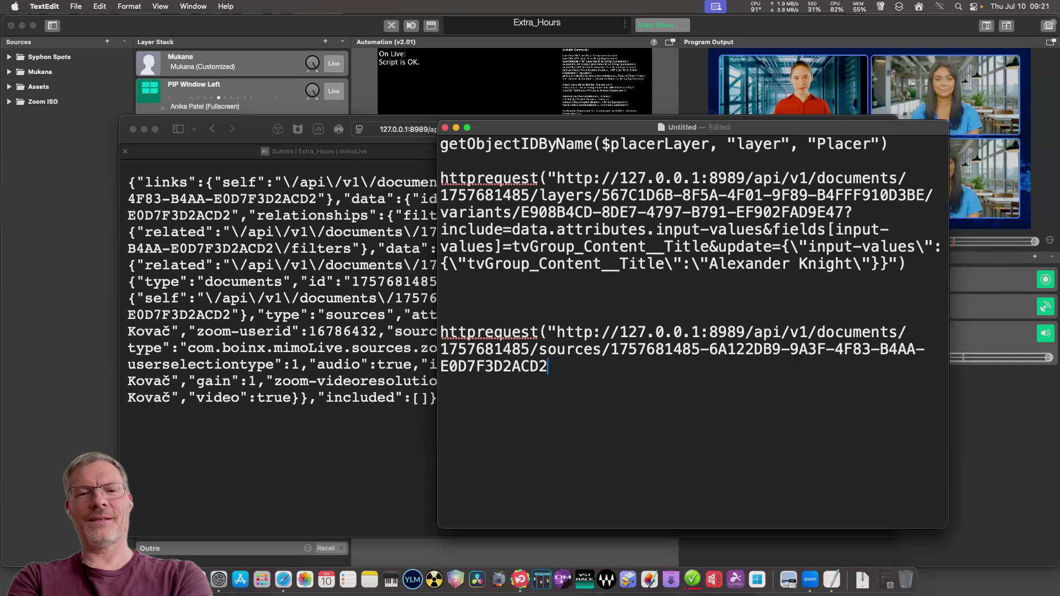
# Bring Safari back to the Submix control surface, then move the TextEdit script window up and left beside it.
pyautogui.press('super+Tab')
pyautogui.press('super+bracketleft')
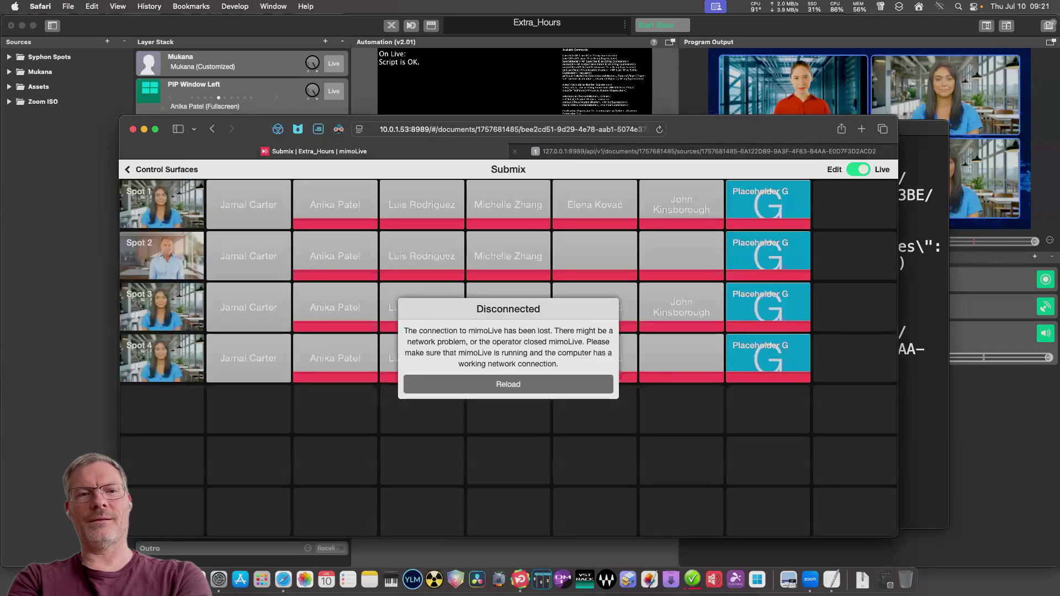
pyautogui.press('super+Tab')
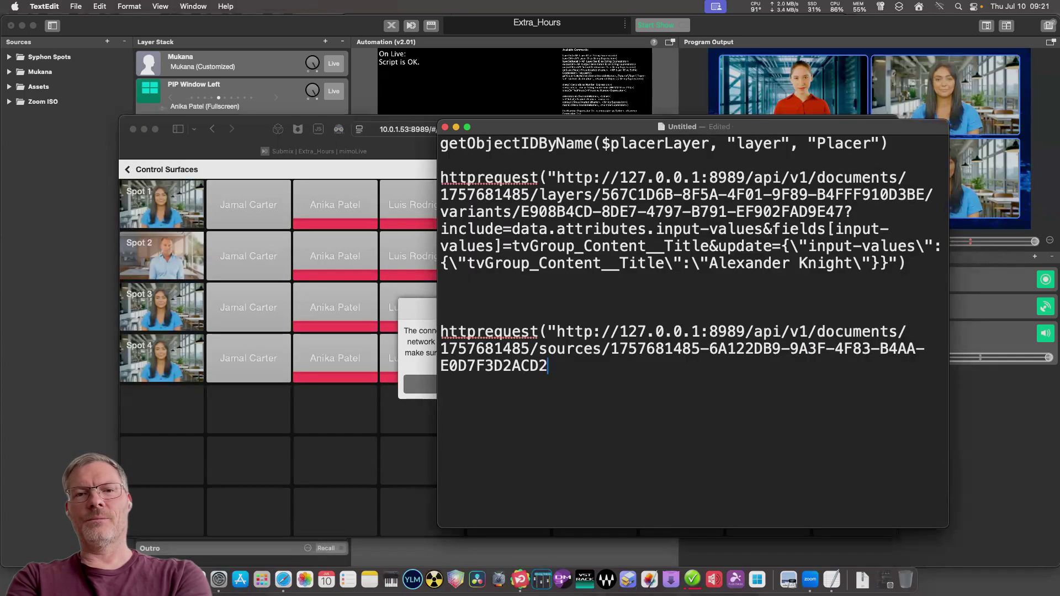
pyautogui.moveTo(695, 127); pyautogui.dragTo(538, 81)
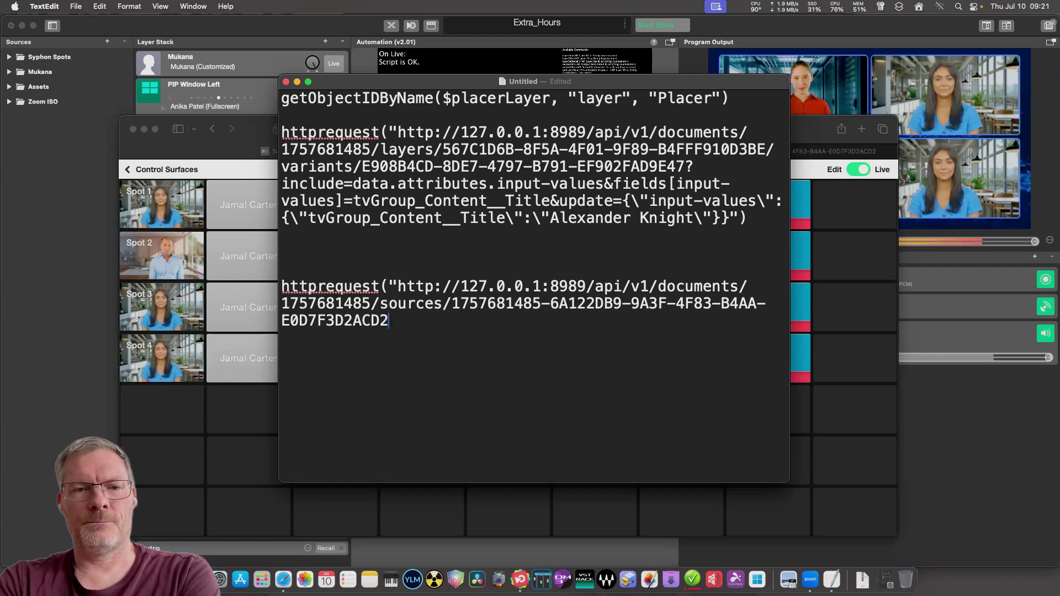
# Turn the second request into httprequestjson with $sourcejson as its first argument.
pyautogui.click(380, 286)
pyautogui.write('jason')
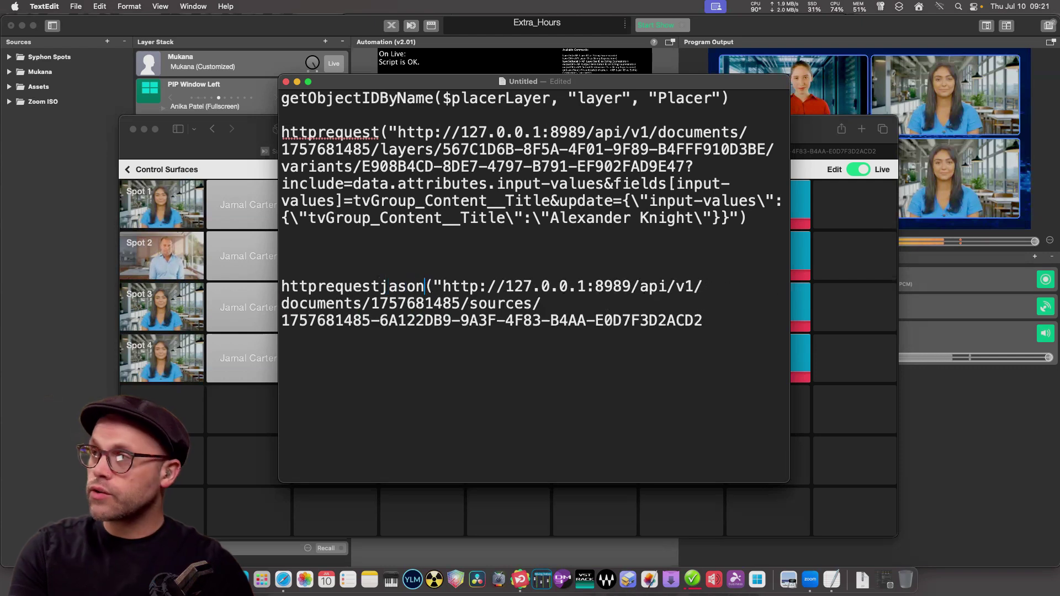
pyautogui.press('BackSpace')
pyautogui.press('BackSpace')
pyautogui.press('BackSpace')
pyautogui.press('BackSpace')
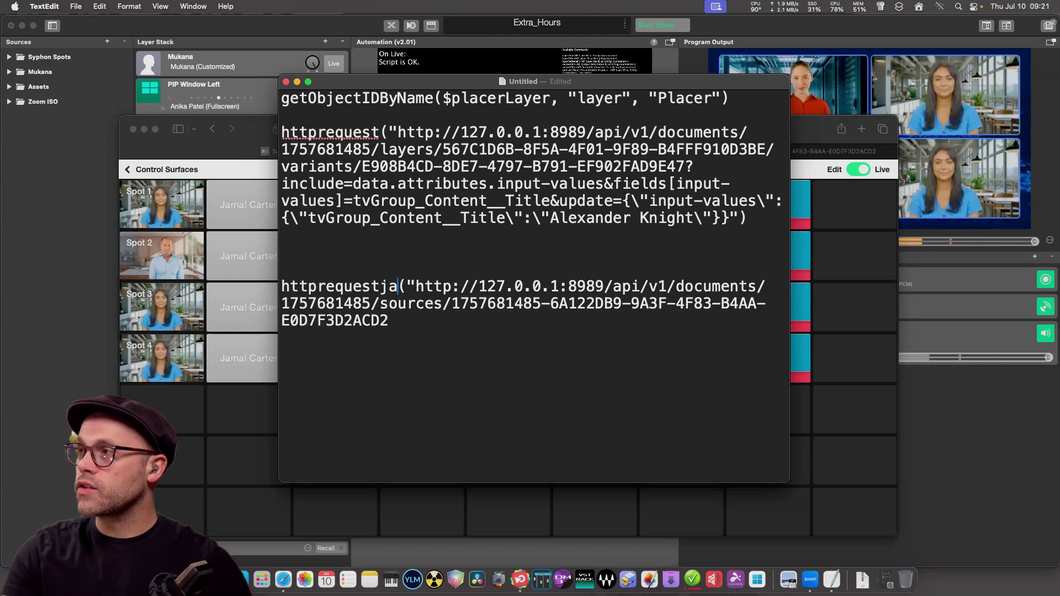
pyautogui.write('son')
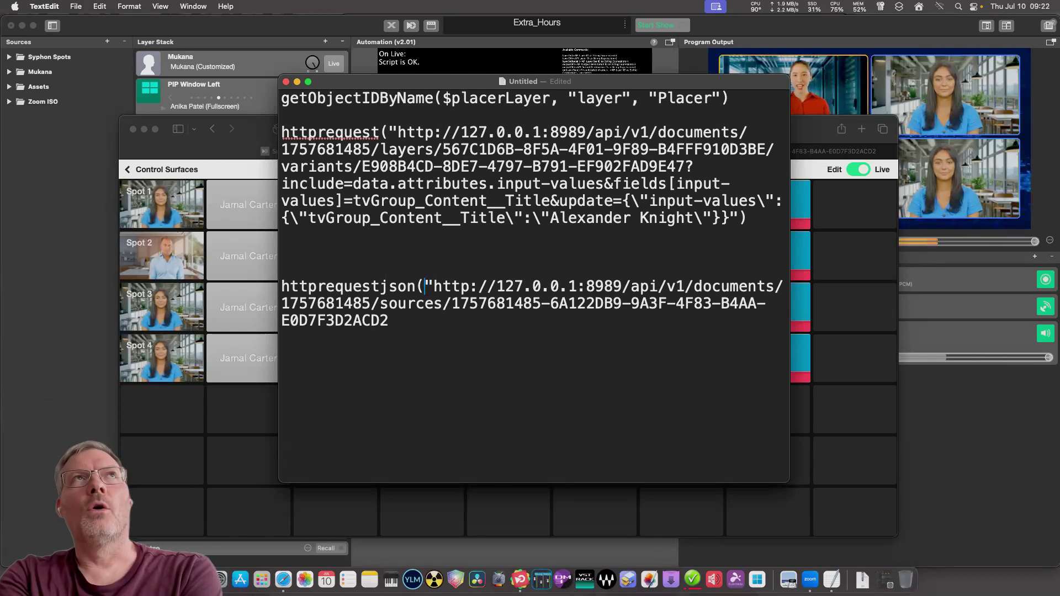
pyautogui.write('$')
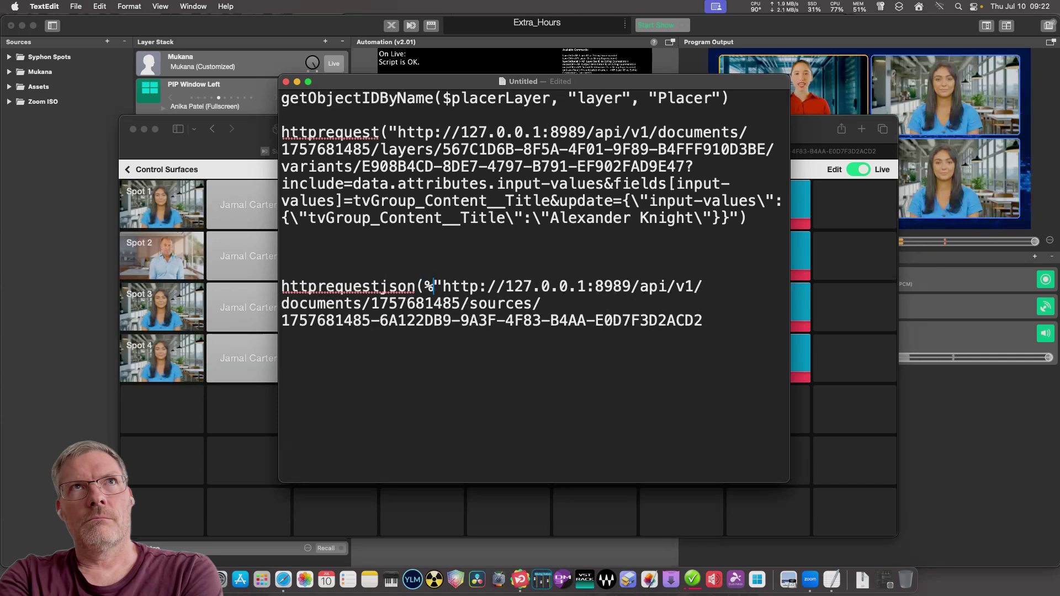
pyautogui.write('source')
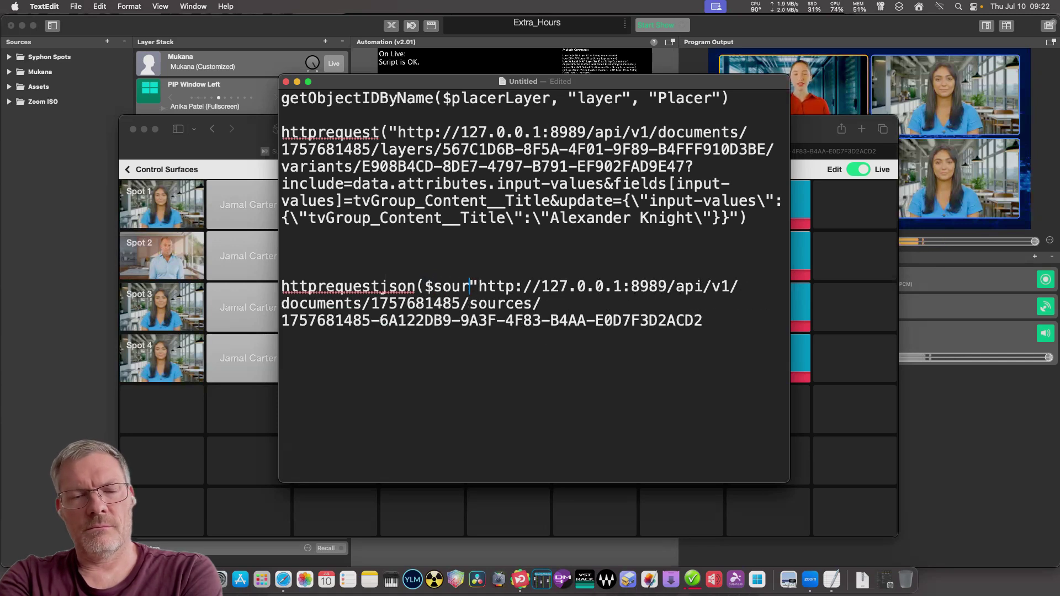
pyautogui.write('json')
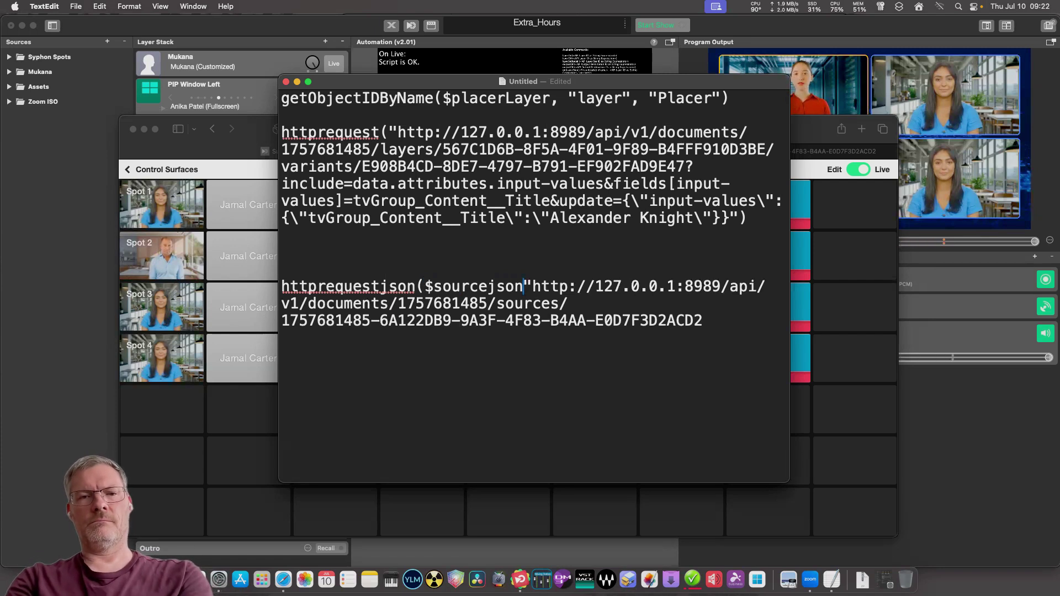
pyautogui.write(',')
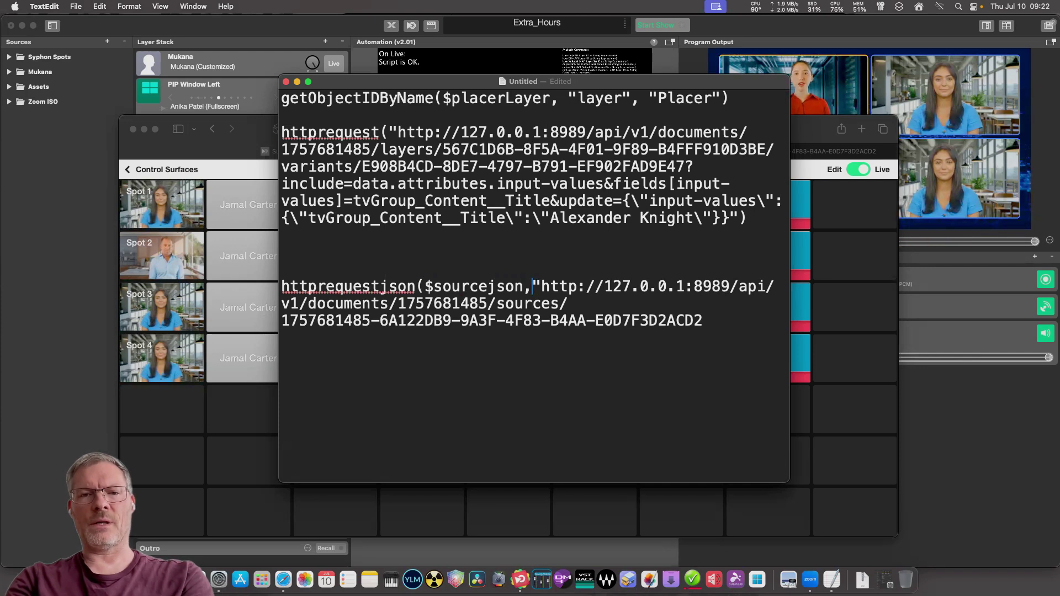
# Close the httprequestjson call with a quote and parenthesis after the source URL.
pyautogui.click(532, 321)
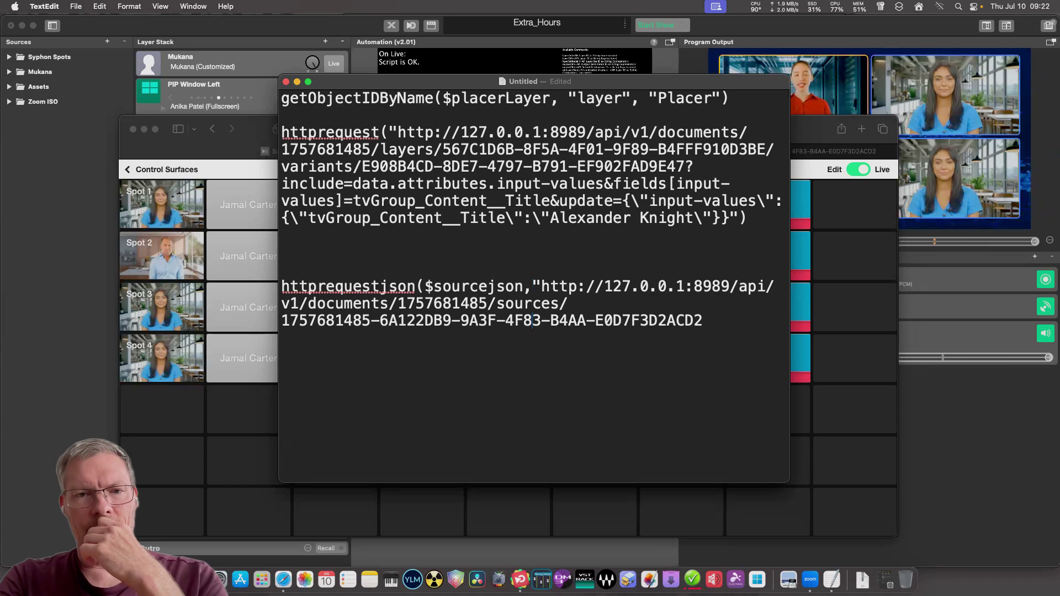
pyautogui.click(541, 320)
pyautogui.press('Right')
pyautogui.press('Right')
pyautogui.press('Right')
pyautogui.press('Right')
pyautogui.press('Right')
pyautogui.press('Right')
pyautogui.press('Right')
pyautogui.press('Right')
pyautogui.press('Right')
pyautogui.press('Right')
pyautogui.press('Right')
pyautogui.press('Right')
pyautogui.press('Right')
pyautogui.press('Right')
pyautogui.press('Right')
pyautogui.press('Right')
pyautogui.press('Right')
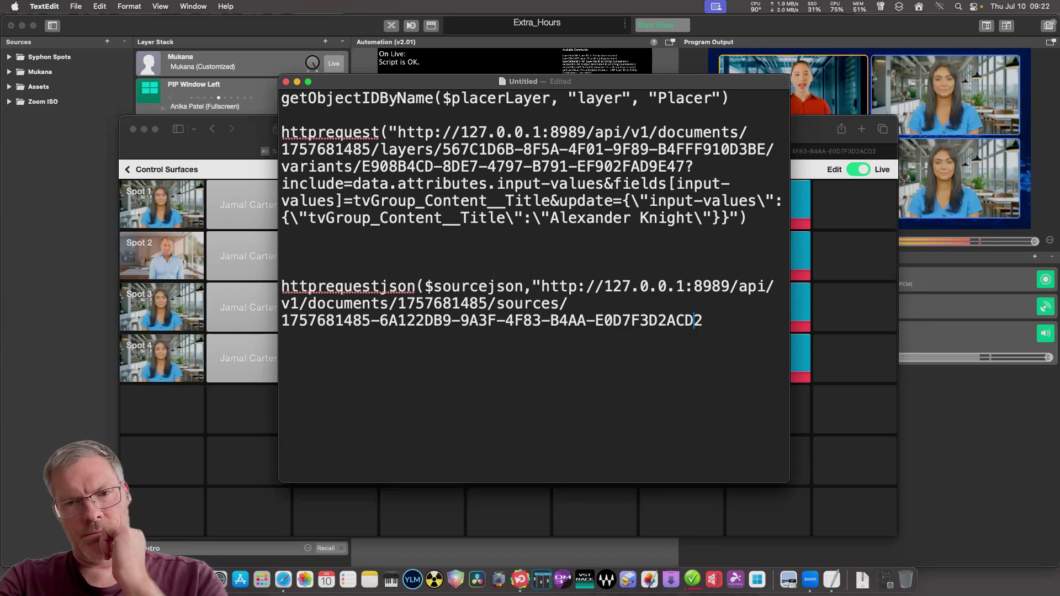
pyautogui.press('Right')
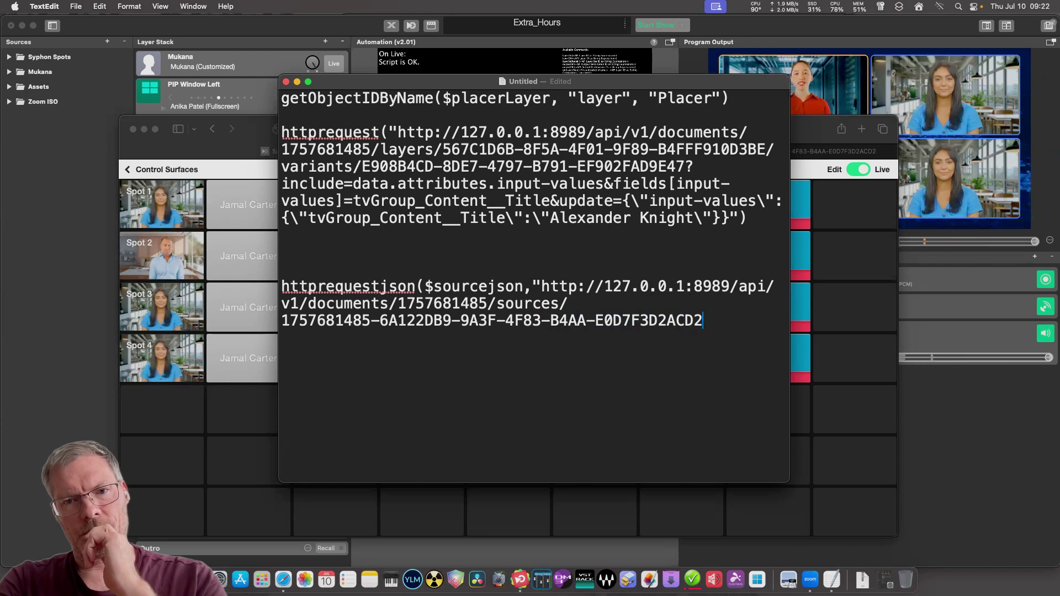
pyautogui.write('")')
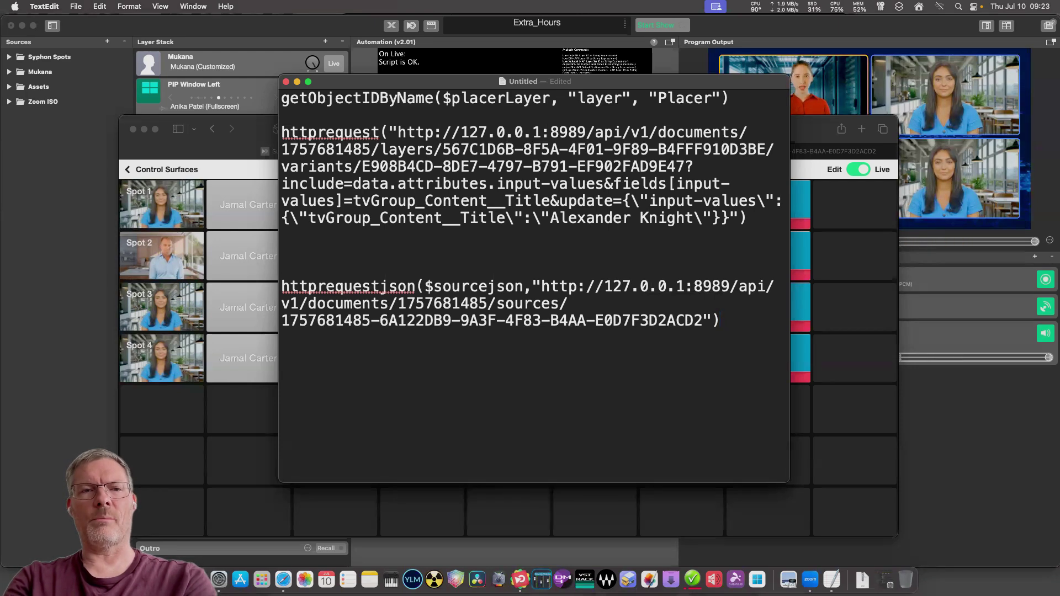
# Select and copy the httprequestjson line.
pyautogui.hotkey('shift', 'Left')
pyautogui.hotkey('shift', 'Left')
pyautogui.hotkey('shift', 'Left')
pyautogui.hotkey('shift', 'Left')
pyautogui.hotkey('shift', 'Left')
pyautogui.hotkey('shift', 'Left')
pyautogui.hotkey('shift', 'Left')
pyautogui.hotkey('shift', 'Left')
pyautogui.hotkey('shift', 'Left')
pyautogui.hotkey('shift', 'Left')
pyautogui.hotkey('shift', 'Up')
pyautogui.hotkey('shift', 'Up')
pyautogui.hotkey('shift', 'Left')
pyautogui.hotkey('shift', 'Left')
pyautogui.hotkey('shift', 'Left')
pyautogui.hotkey('shift', 'Left')
pyautogui.hotkey('shift', 'Left')
pyautogui.hotkey('shift', 'Left')
pyautogui.hotkey('shift', 'Left')
pyautogui.hotkey('shift', 'Left')
pyautogui.hotkey('shift', 'Left')
pyautogui.hotkey('shift', 'Left')
pyautogui.hotkey('shift', 'Left')
pyautogui.hotkey('shift', 'Left')
pyautogui.hotkey('shift', 'Left')
pyautogui.hotkey('shift', 'Left')
pyautogui.hotkey('shift', 'Left')
pyautogui.hotkey('shift', 'Left')
pyautogui.hotkey('shift', 'Left')
pyautogui.hotkey('shift', 'Left')
pyautogui.hotkey('shift', 'Left')
pyautogui.hotkey('shift', 'Left')
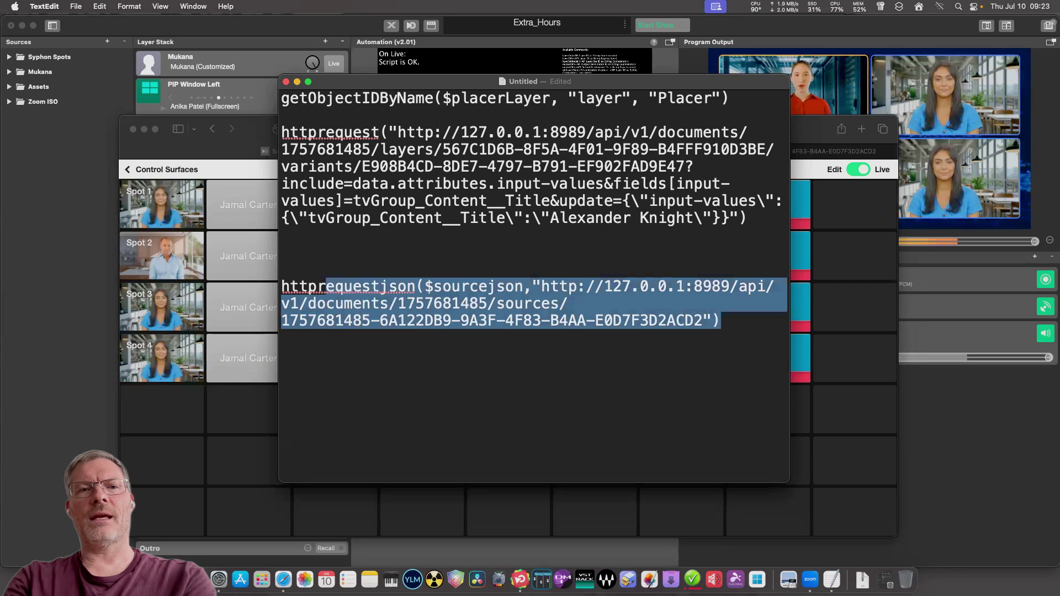
pyautogui.hotkey('shift', 'Left')
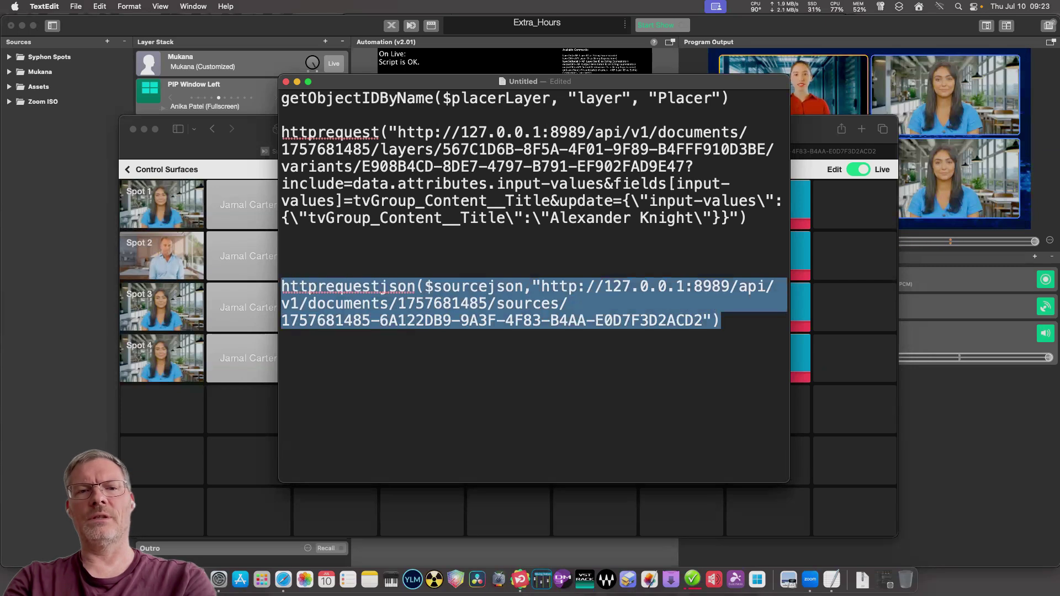
pyautogui.rightClick(337, 287)
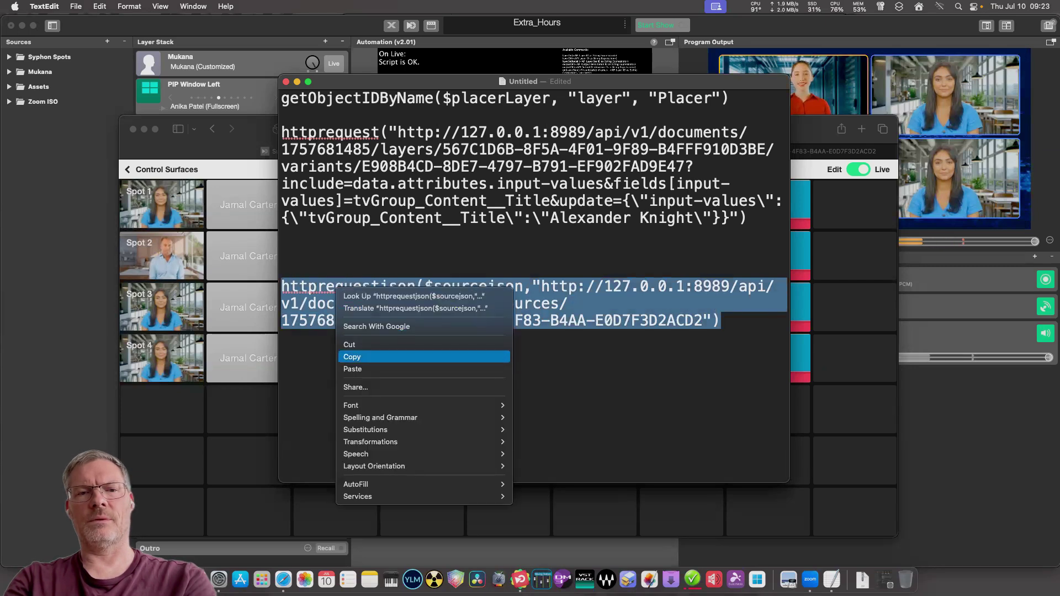
pyautogui.click(353, 357)
pyautogui.press('Right')
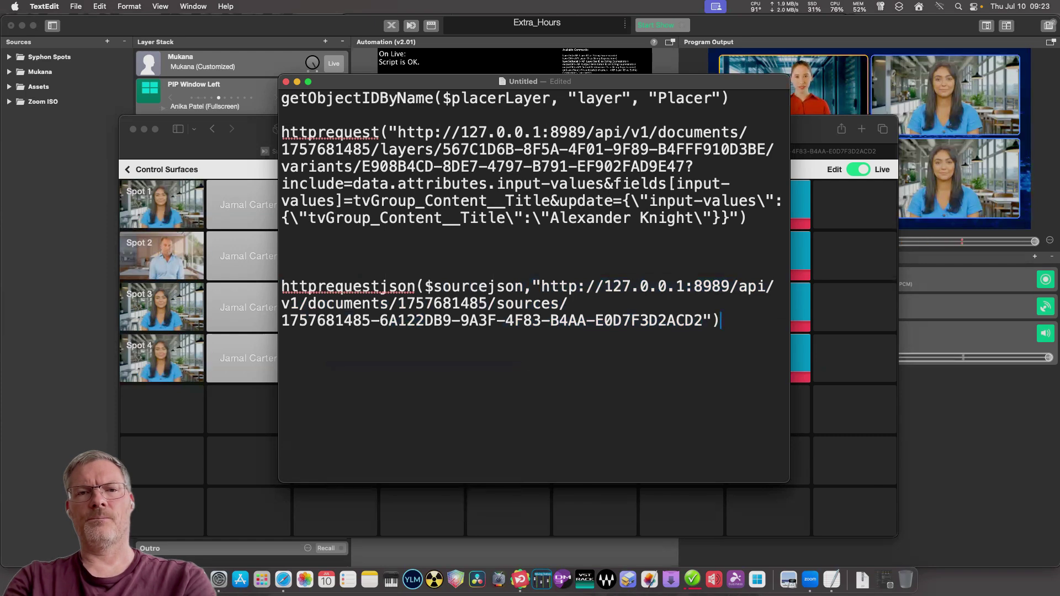
# Paste httprequestjson above the title-setting httprequest, delete the bottom duplicate, and select the getObjectIDByName line.
pyautogui.moveTo(748, 218); pyautogui.dragTo(281, 133)
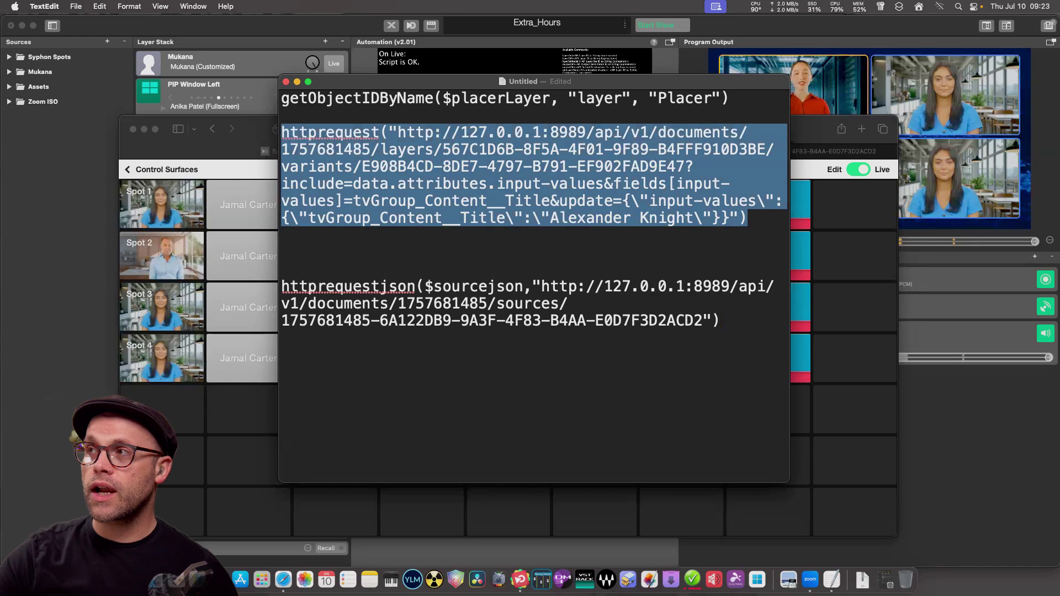
pyautogui.moveTo(282, 132)
pyautogui.mouseDown()
pyautogui.moveTo(282, 166)
pyautogui.moveTo(317, 183)
pyautogui.moveTo(282, 149)
pyautogui.mouseUp()
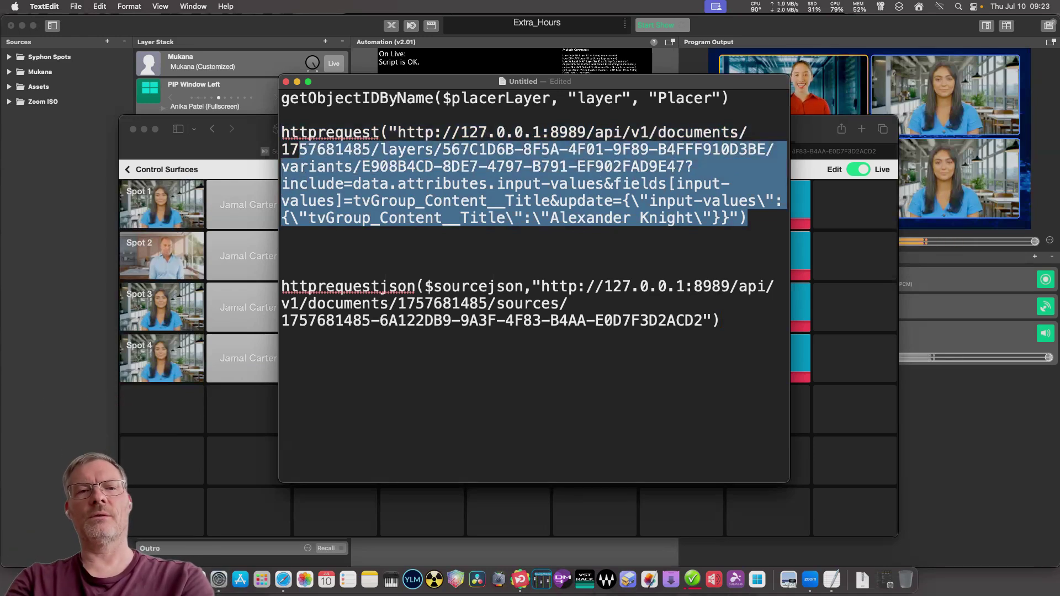
pyautogui.click(353, 166)
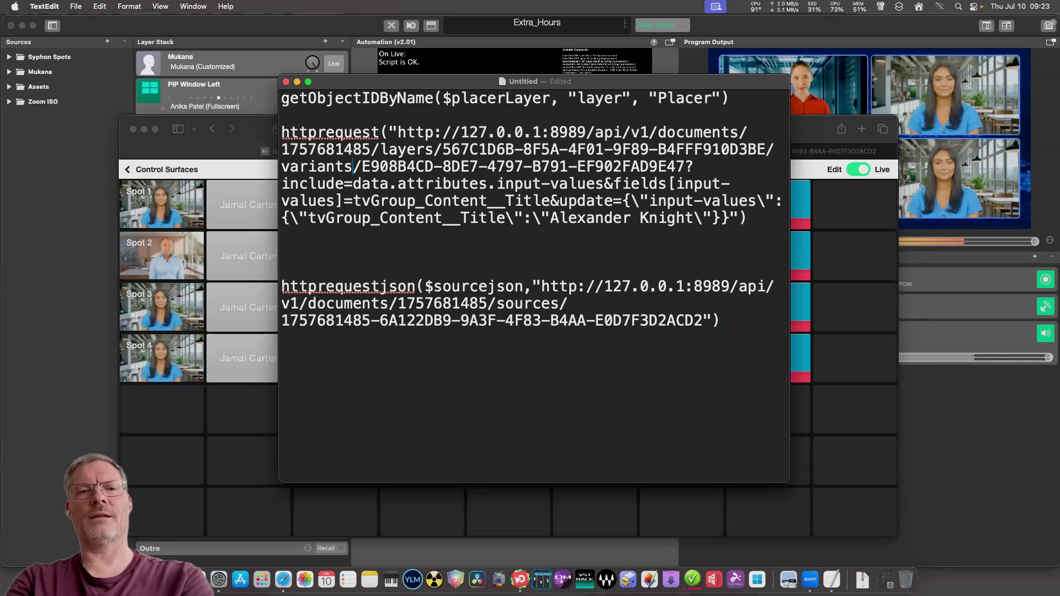
pyautogui.click(282, 115)
pyautogui.press('Return')
pyautogui.press('Return')
pyautogui.press('Return')
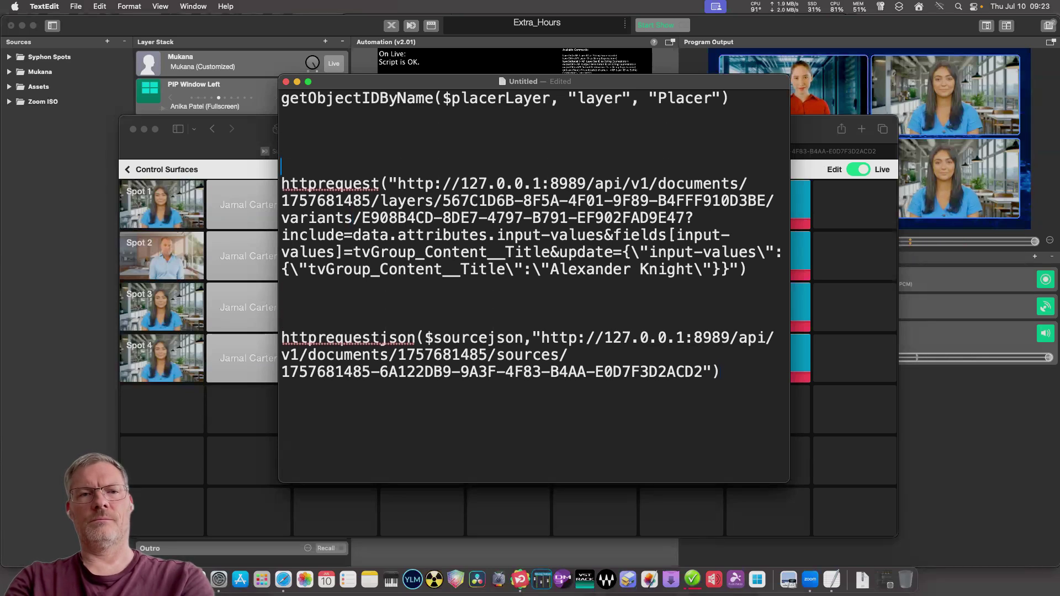
pyautogui.press('Up')
pyautogui.press('Up')
pyautogui.press('super+v')
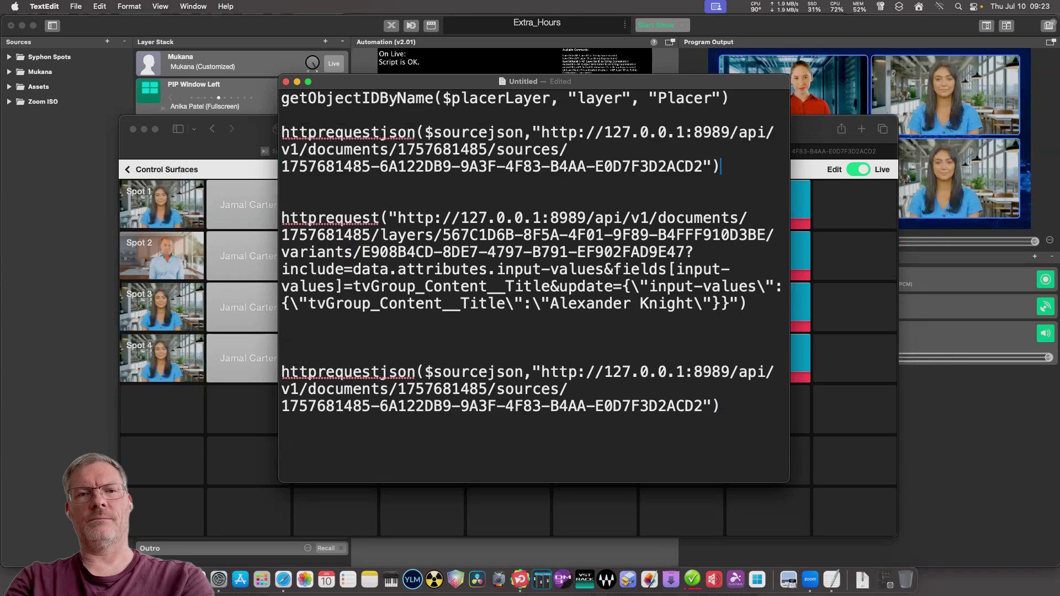
pyautogui.press('super+Down')
pyautogui.hotkey('shift', 'Up')
pyautogui.hotkey('shift', 'Up')
pyautogui.hotkey('shift', 'Up')
pyautogui.hotkey('shift', 'Up')
pyautogui.hotkey('shift', 'Up')
pyautogui.hotkey('shift', 'Up')
pyautogui.hotkey('shift', 'Up')
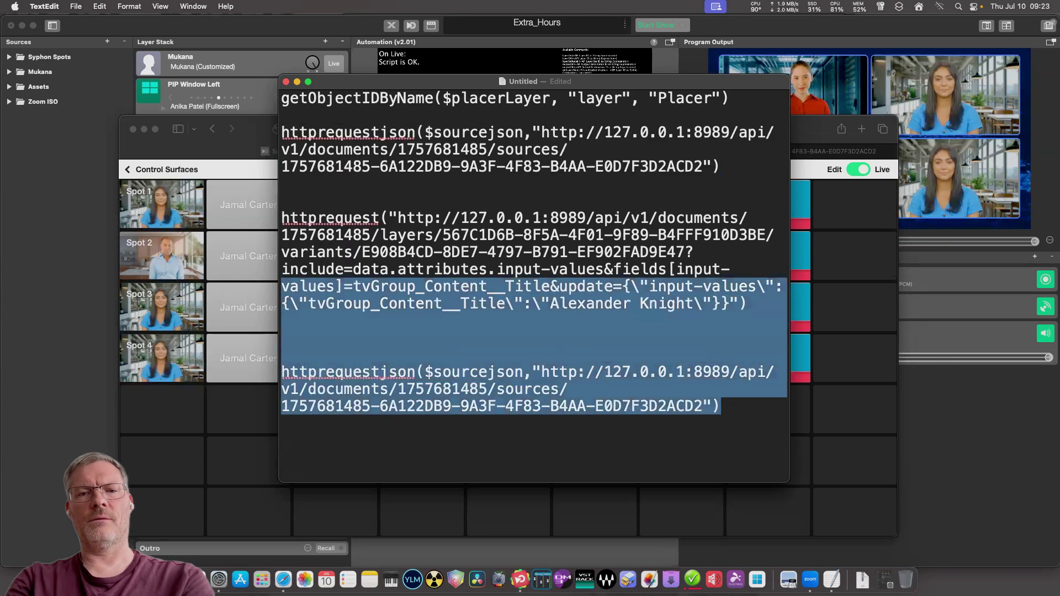
pyautogui.hotkey('shift', 'Down')
pyautogui.hotkey('shift', 'Down')
pyautogui.hotkey('shift', 'Down')
pyautogui.press('BackSpace')
pyautogui.press('BackSpace')
pyautogui.press('BackSpace')
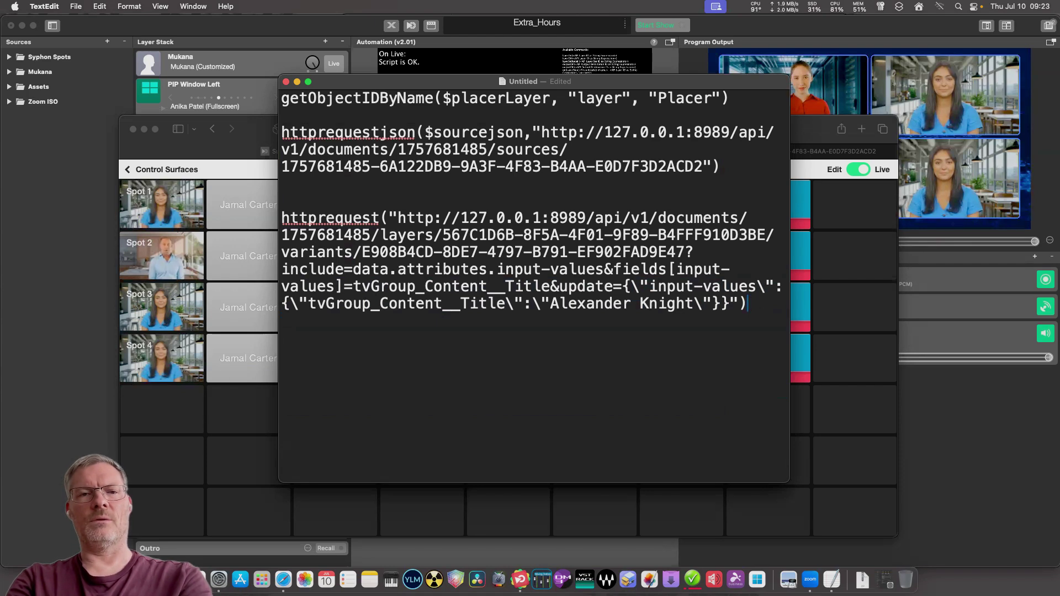
pyautogui.moveTo(731, 99); pyautogui.dragTo(281, 99)
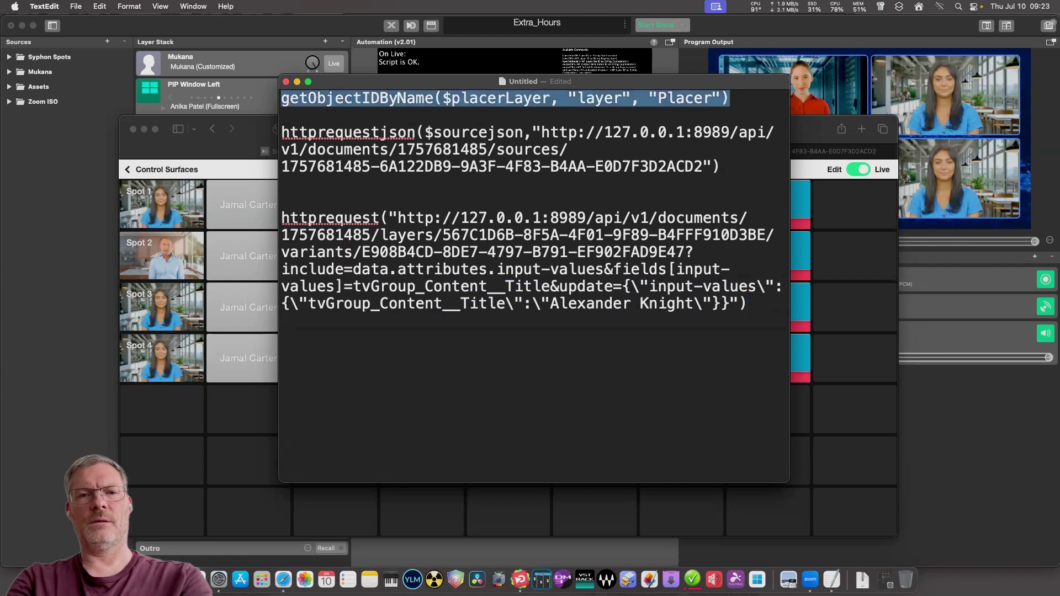
# Delete the getObjectIDByName line and empty top lines so the script starts with httprequestjson.
pyautogui.press('BackSpace')
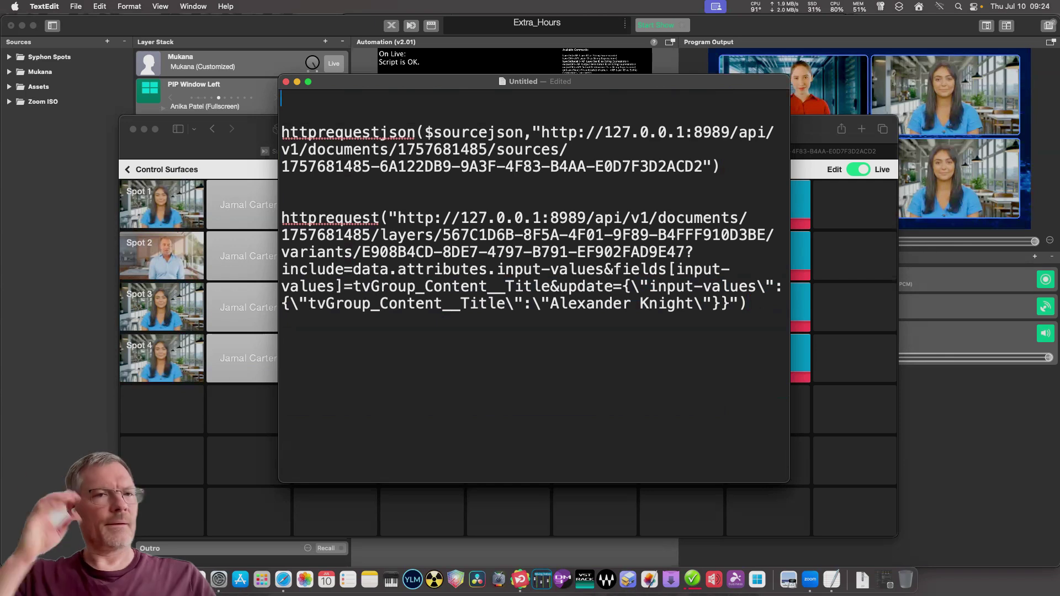
pyautogui.press('Delete')
pyautogui.press('Delete')
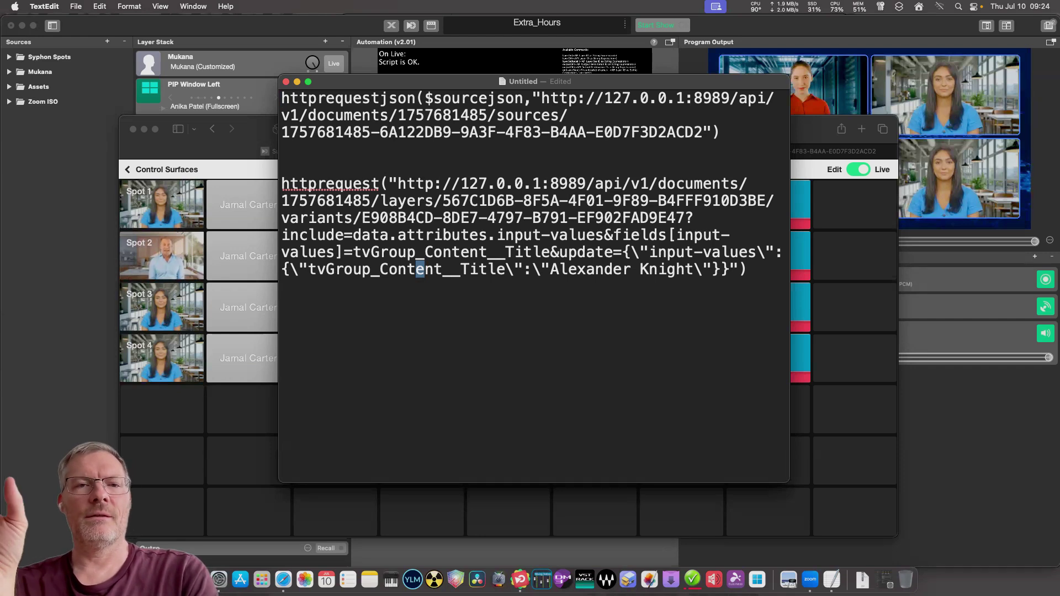
pyautogui.click(721, 133)
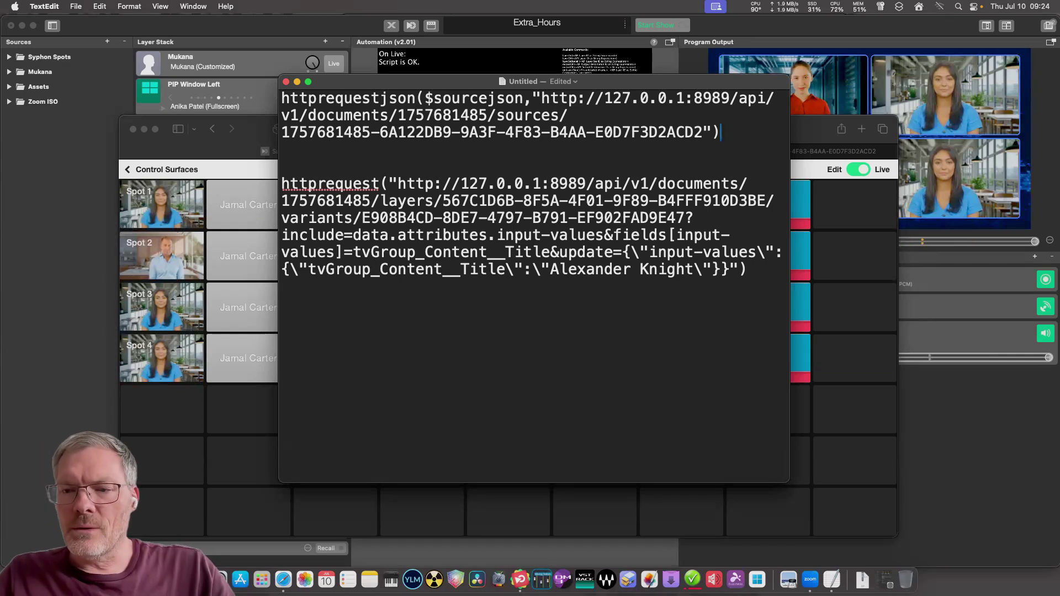
pyautogui.moveTo(662, 81); pyautogui.dragTo(647, 78)
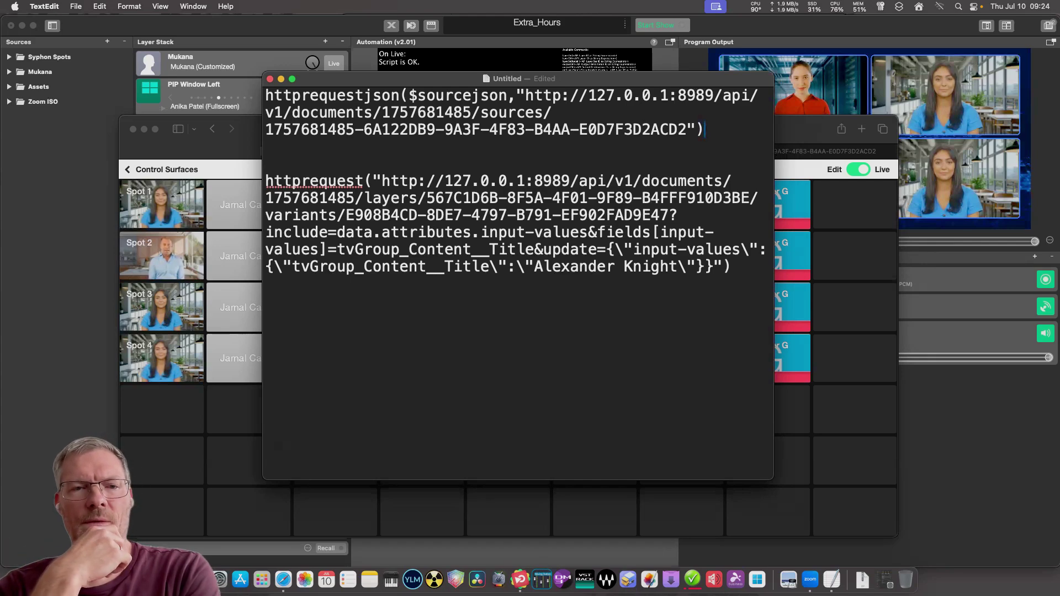
pyautogui.press('super+Tab')
# Copy the entire JSON response from the 127.0.0.1 API tab, then start a fresh tab.
pyautogui.press('super+t')
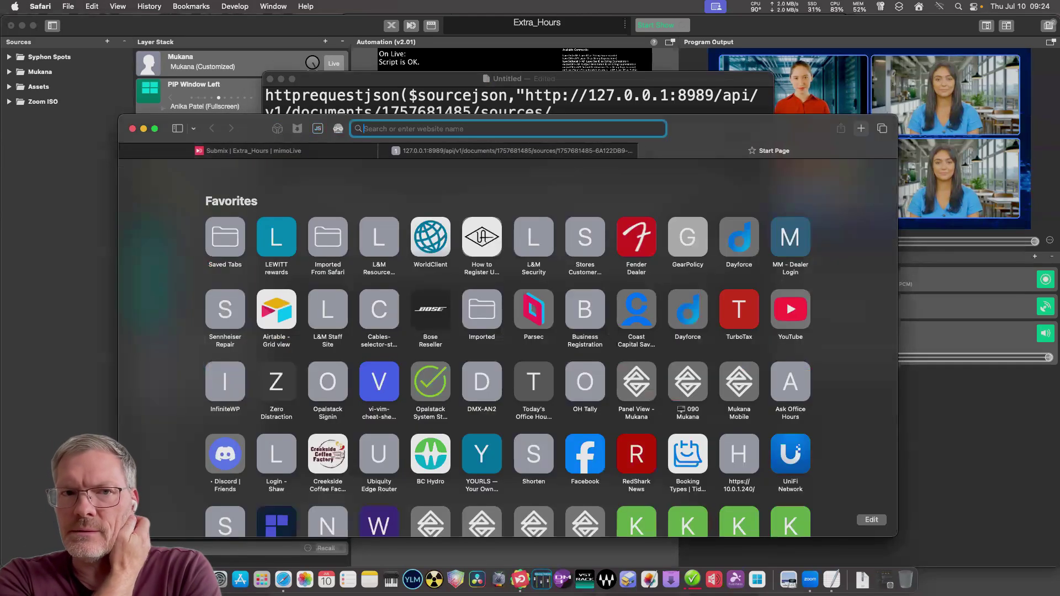
pyautogui.hotkey('ctrl', 'shift', 'Tab')
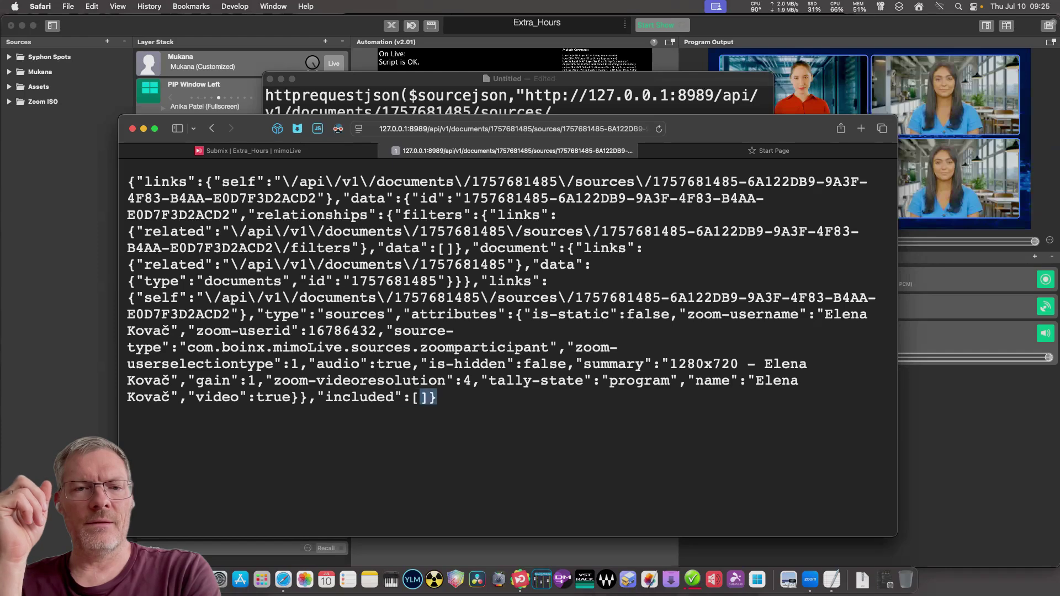
pyautogui.moveTo(437, 397); pyautogui.dragTo(127, 180)
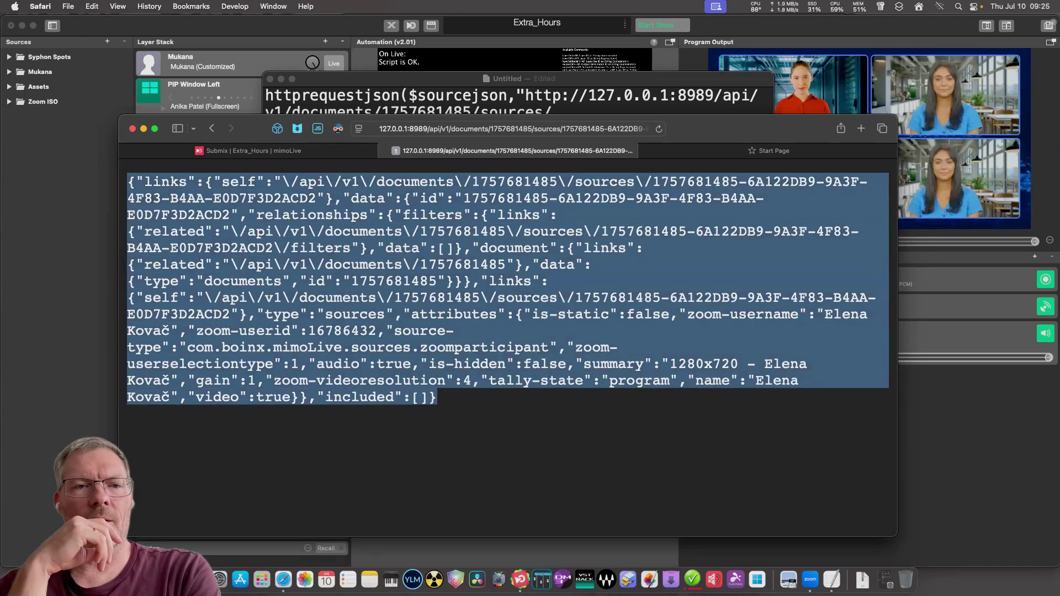
pyautogui.rightClick(169, 200)
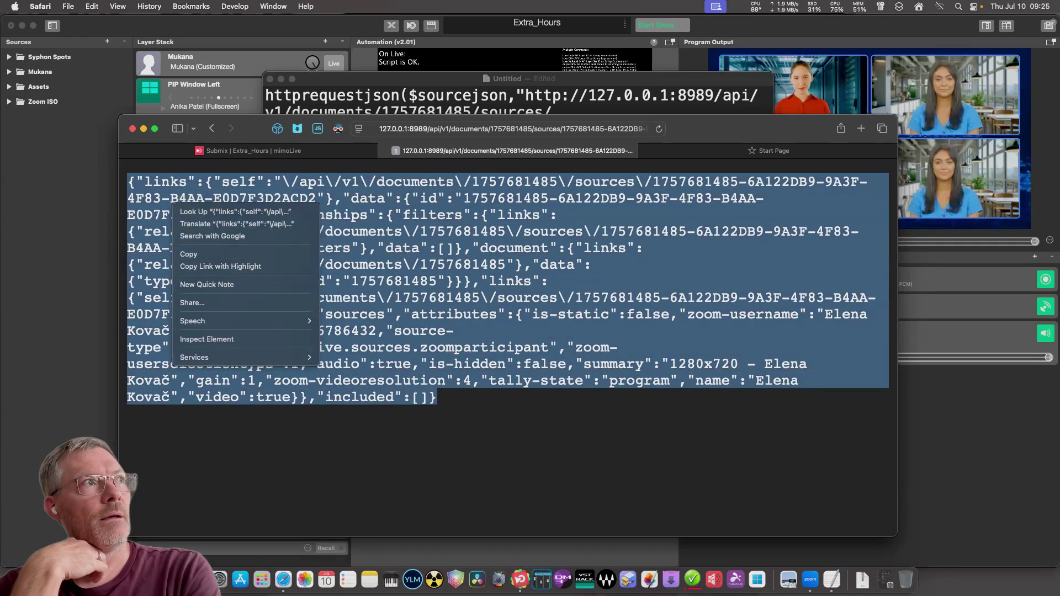
pyautogui.click(221, 253)
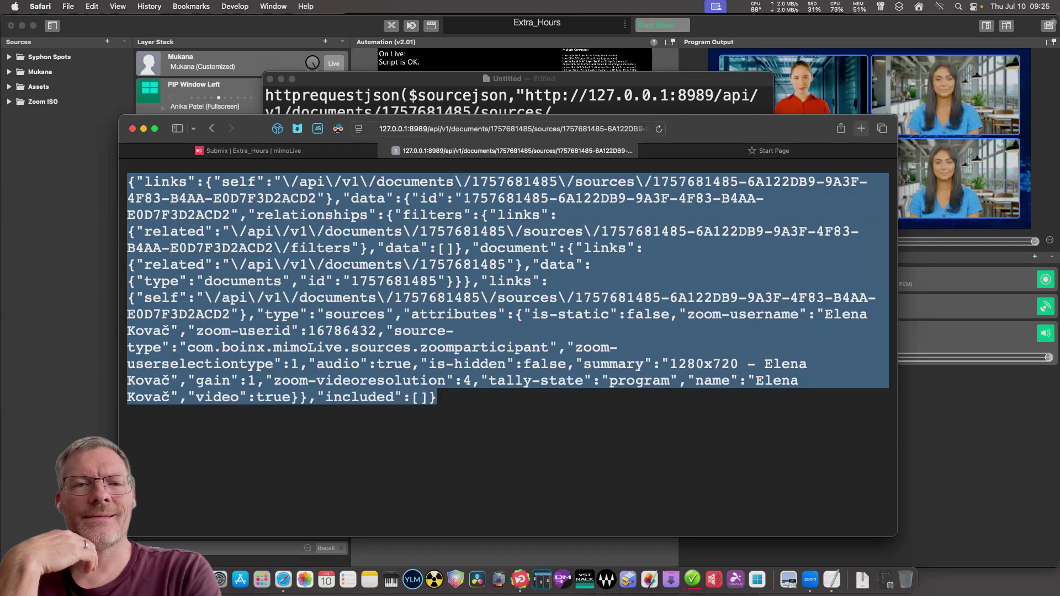
pyautogui.click(861, 128)
# Load jsonlint.com and paste the copied Zoom source JSON into its editor.
pyautogui.write('j')
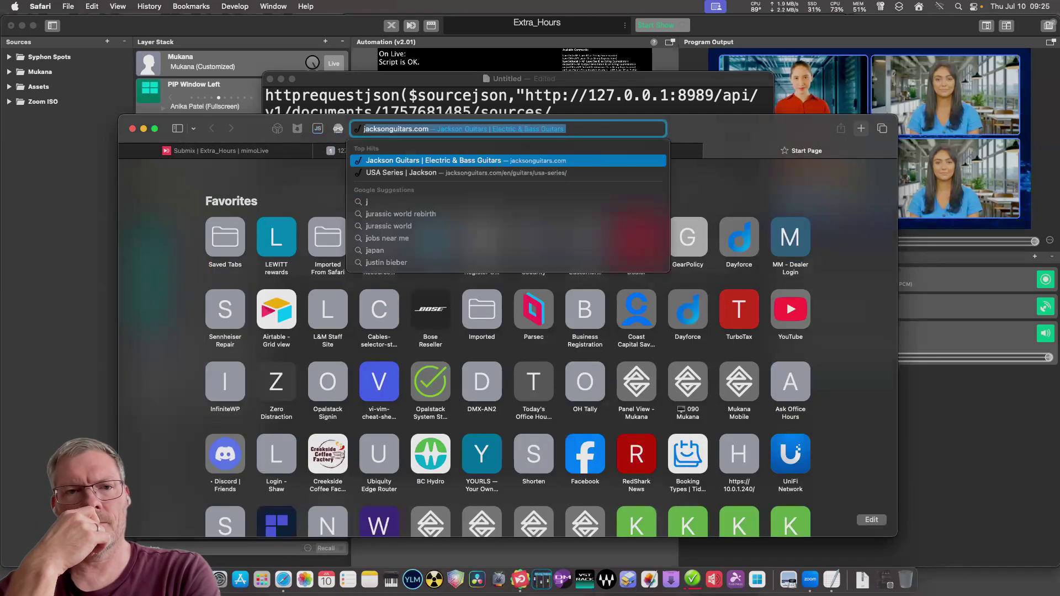
pyautogui.write('son')
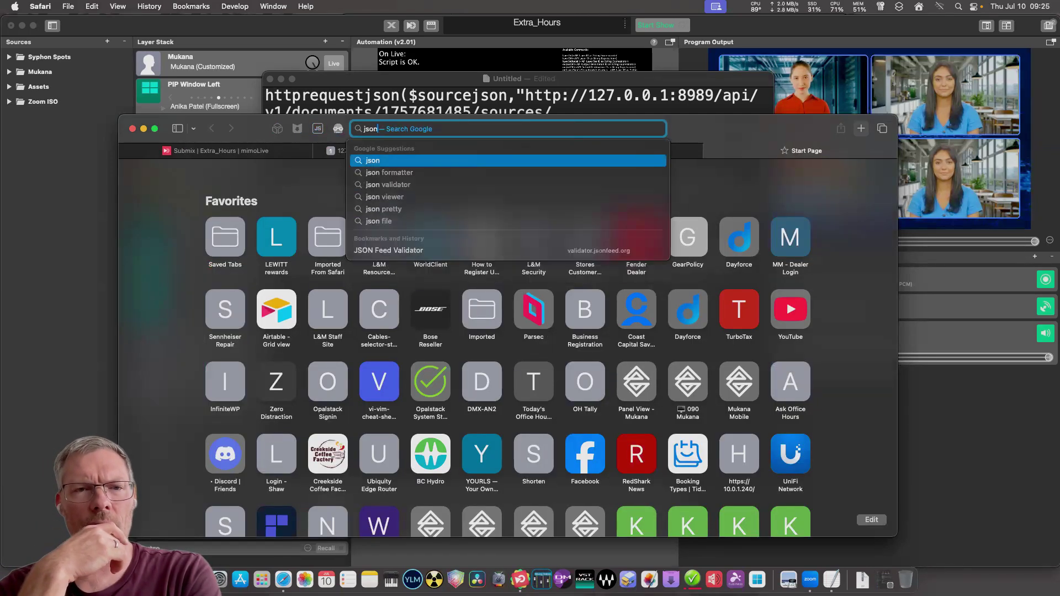
pyautogui.write('l')
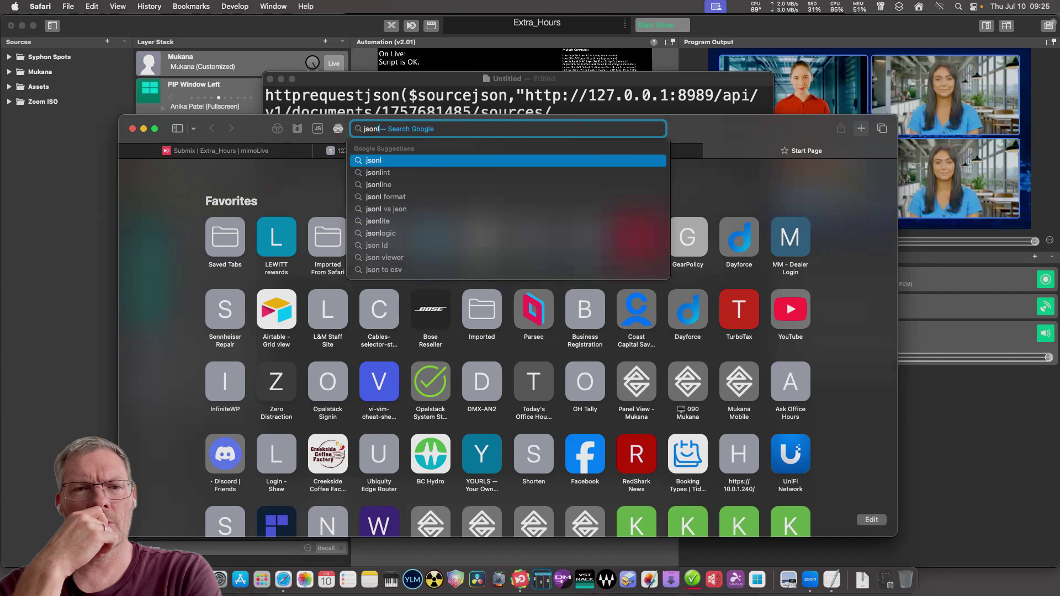
pyautogui.write('int')
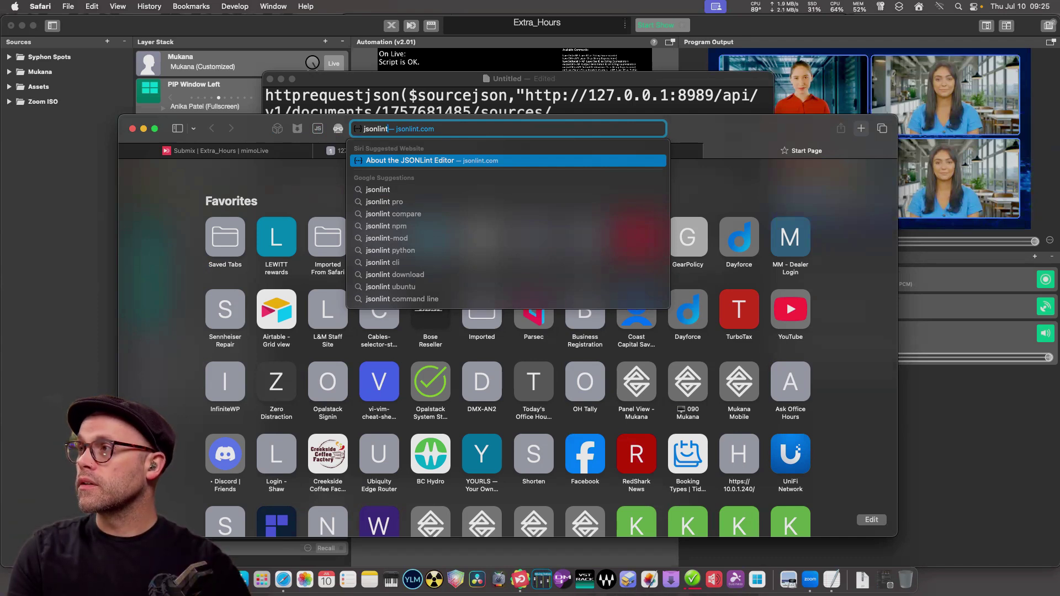
pyautogui.press('Return')
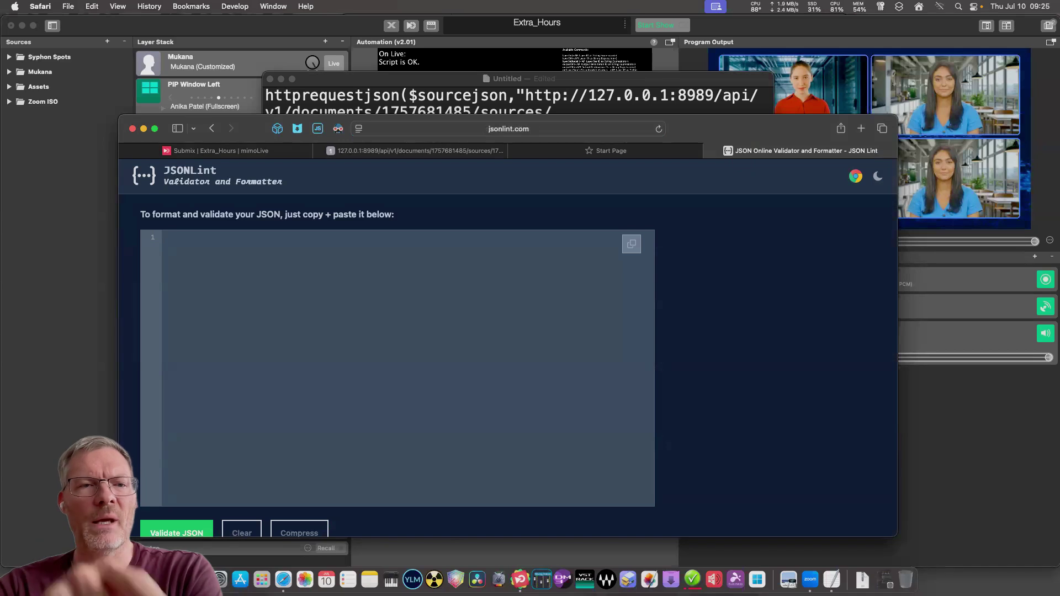
pyautogui.press('super+v')
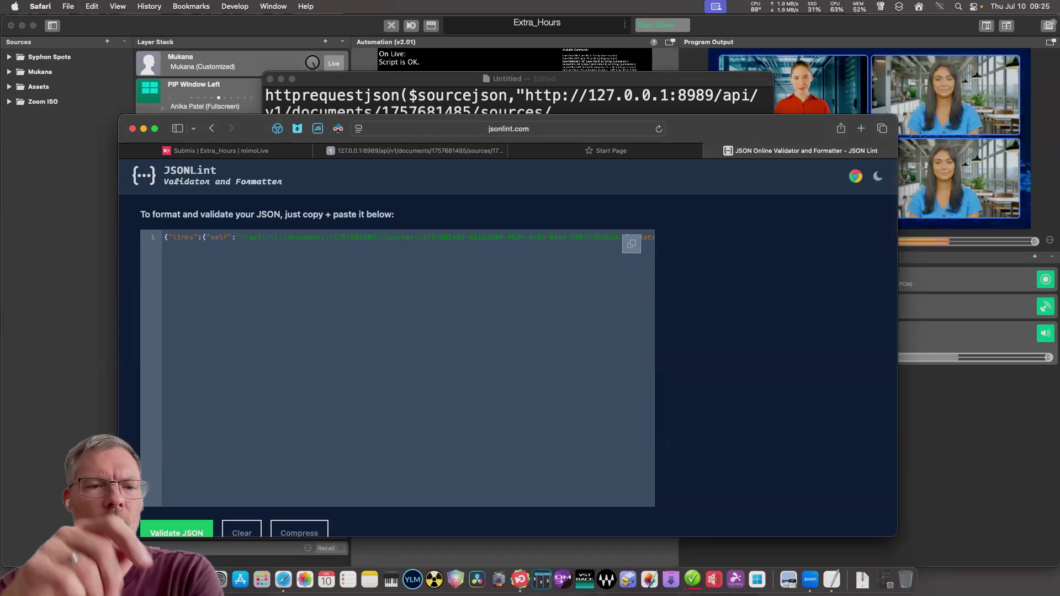
pyautogui.moveTo(508, 115); pyautogui.dragTo(508, 78)
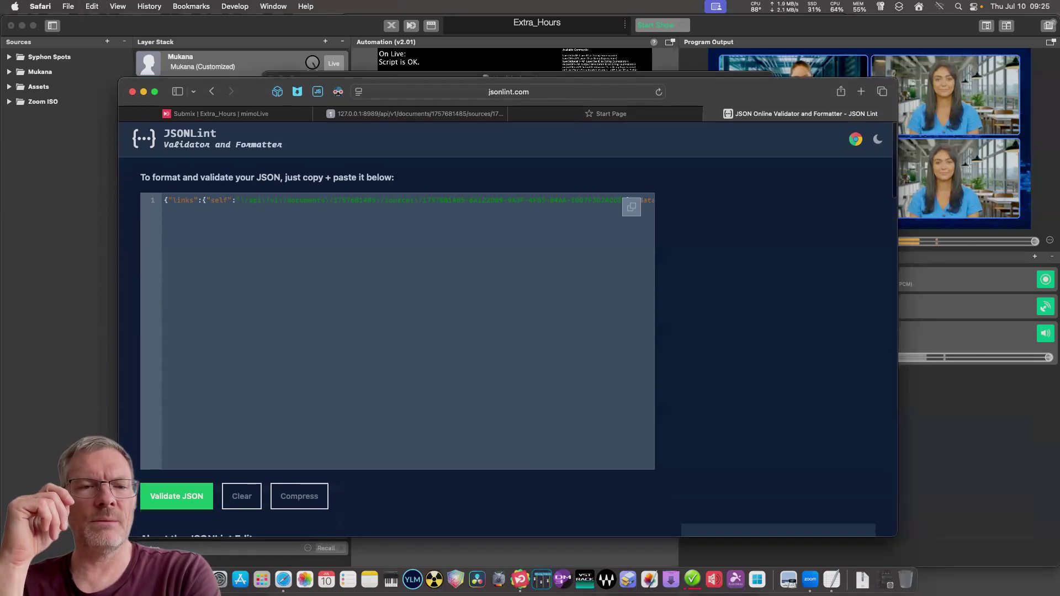
pyautogui.click(176, 496)
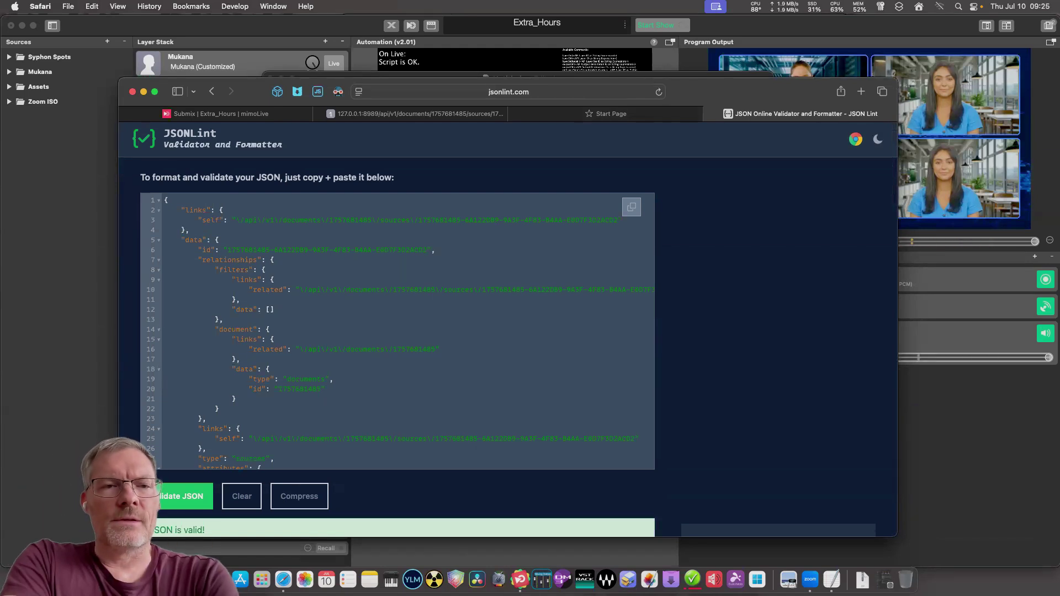
pyautogui.scroll(-5, 398, 332)
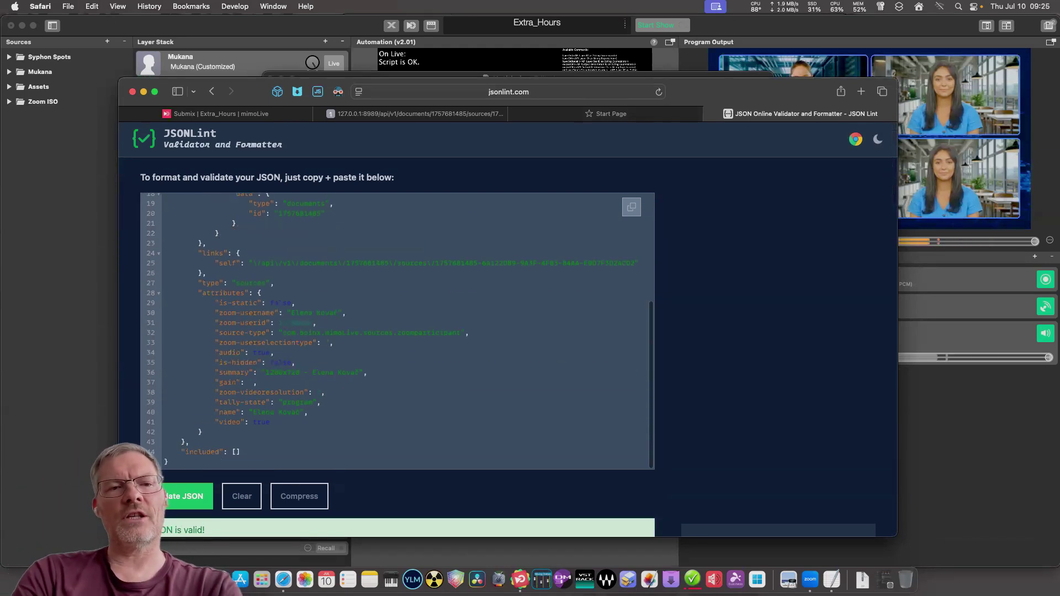
pyautogui.scroll(2, 398, 331)
pyautogui.scroll(4, 398, 332)
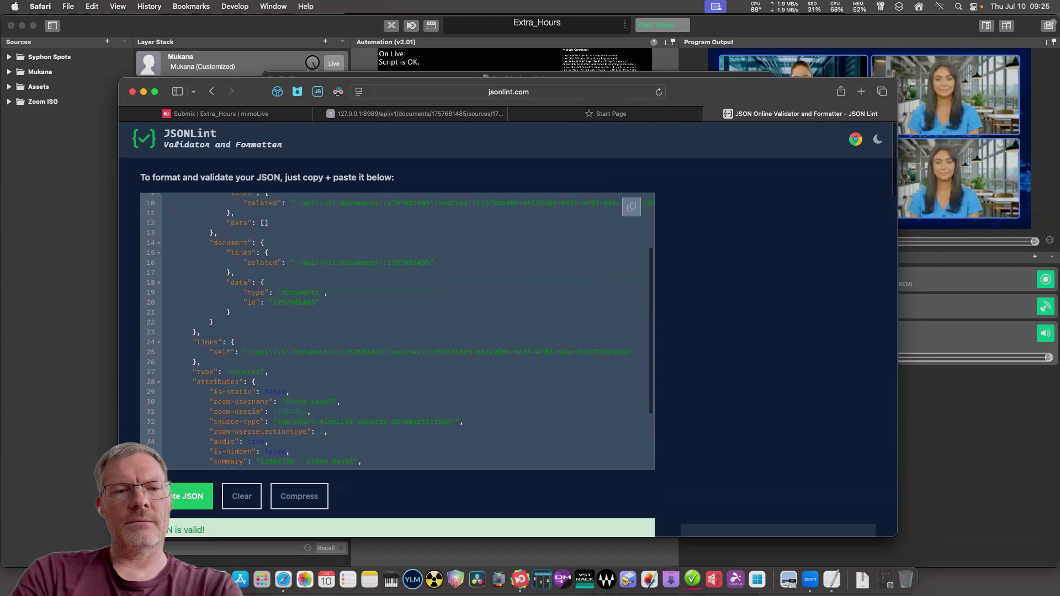
pyautogui.hscroll(-1, 397, 331)
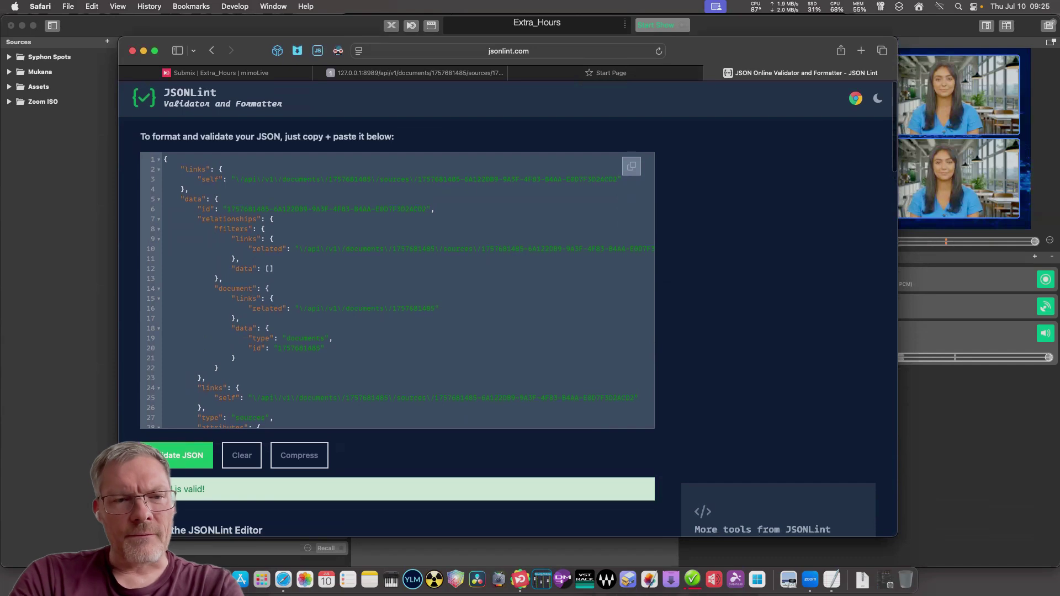
pyautogui.scroll(-5, 397, 290)
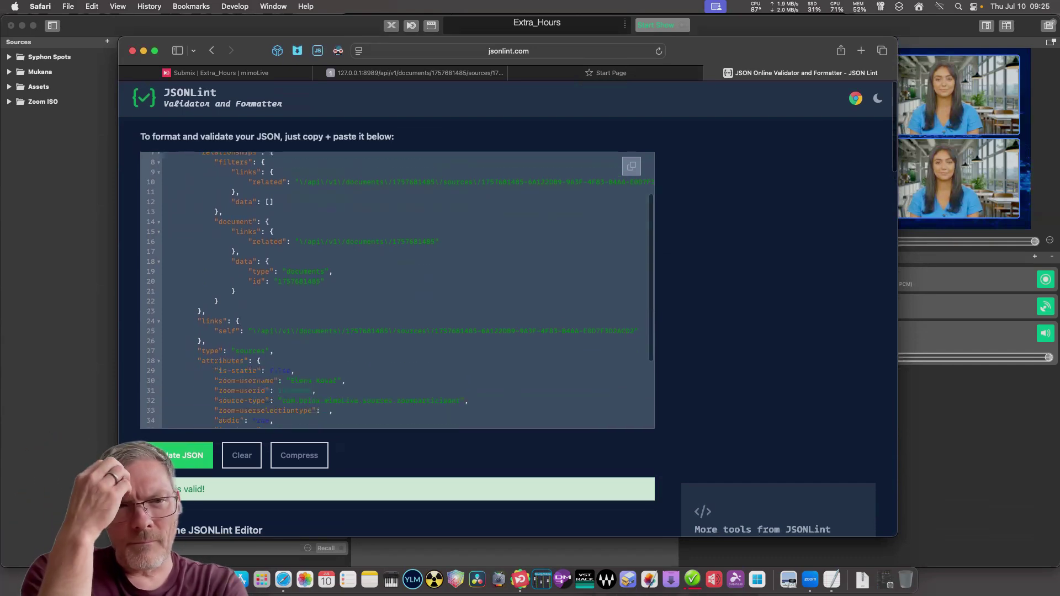
pyautogui.scroll(-3, 397, 290)
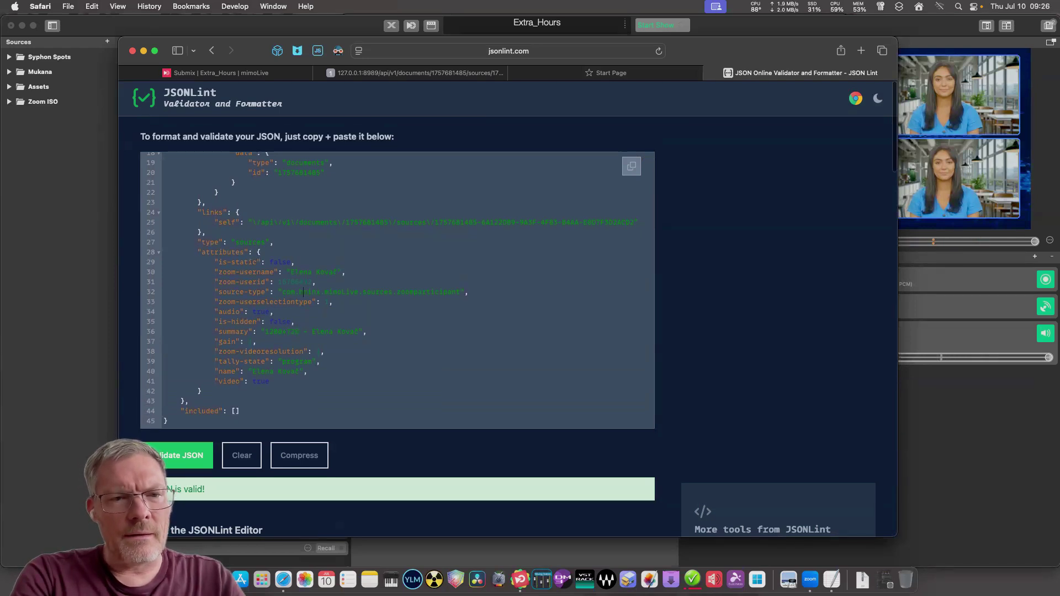
pyautogui.moveTo(198, 242); pyautogui.dragTo(201, 392)
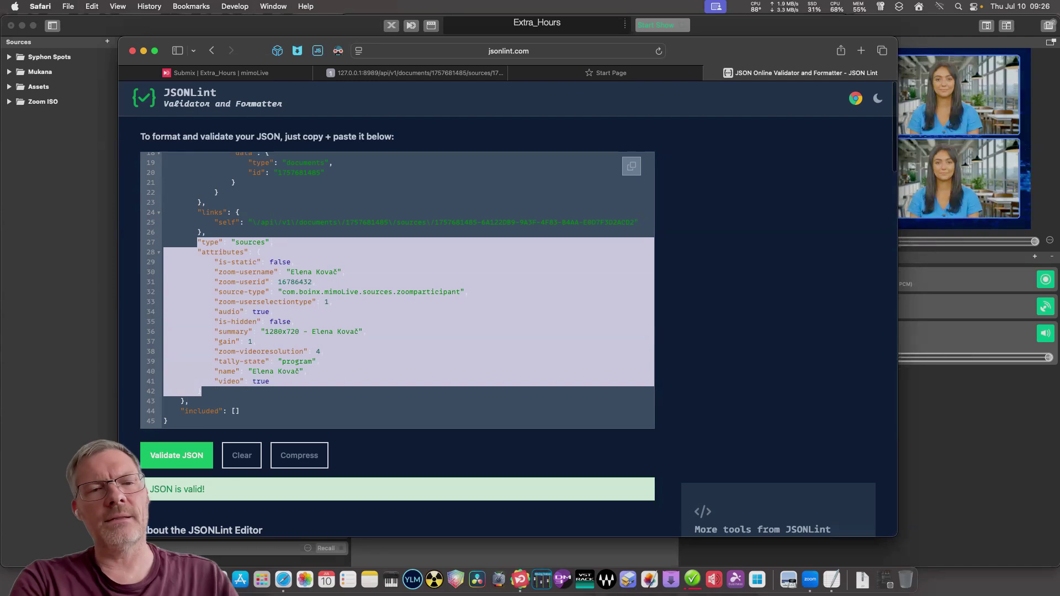
pyautogui.click(202, 392)
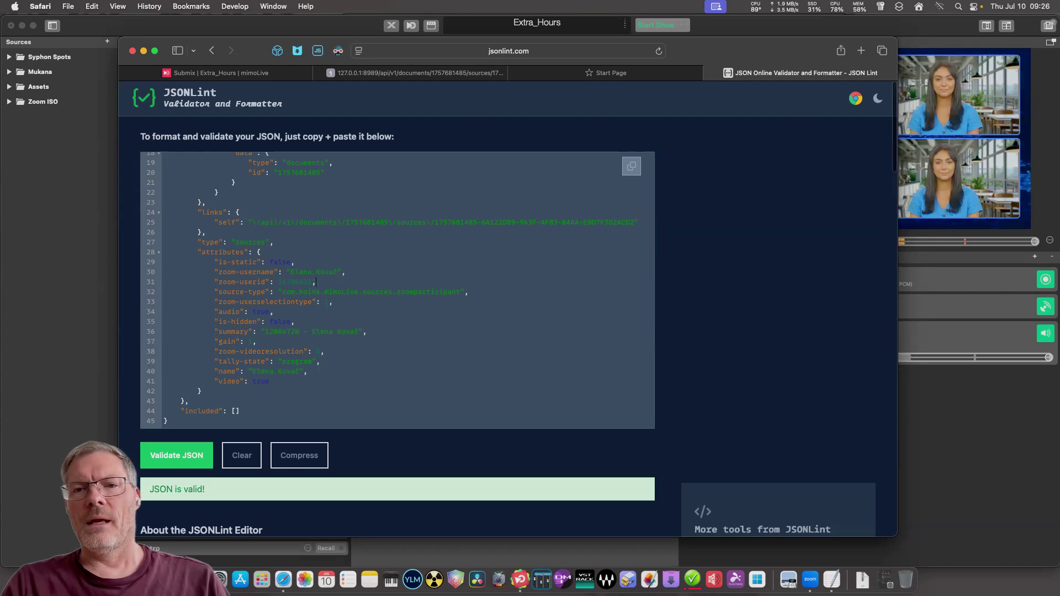
pyautogui.scroll(-1, 231, 287)
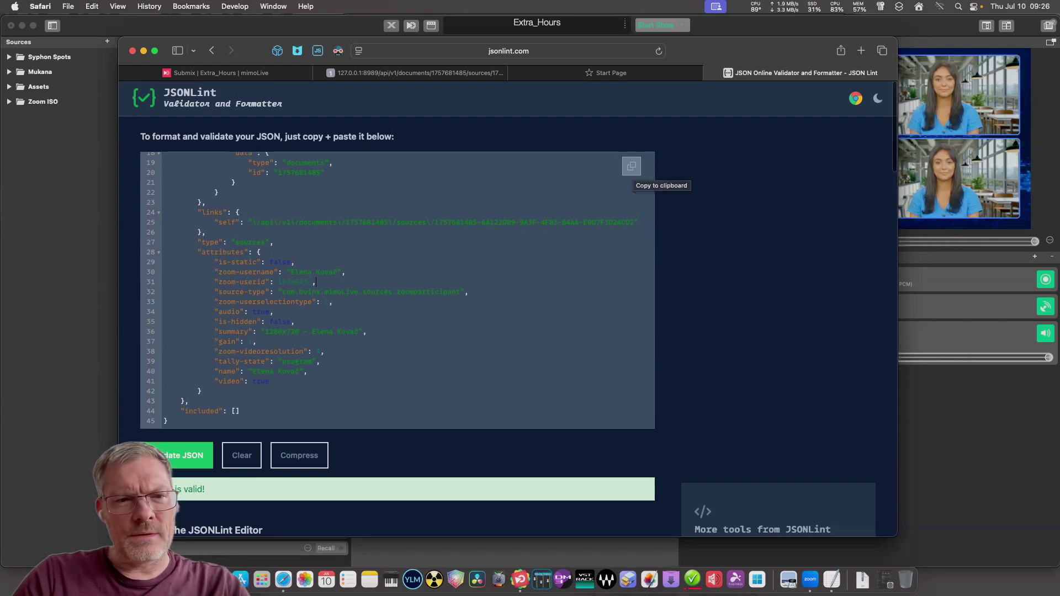
# Copy the whole validated JSON to the clipboard and inspect the data id and relationships lines.
pyautogui.click(631, 166)
pyautogui.scroll(5, 632, 166)
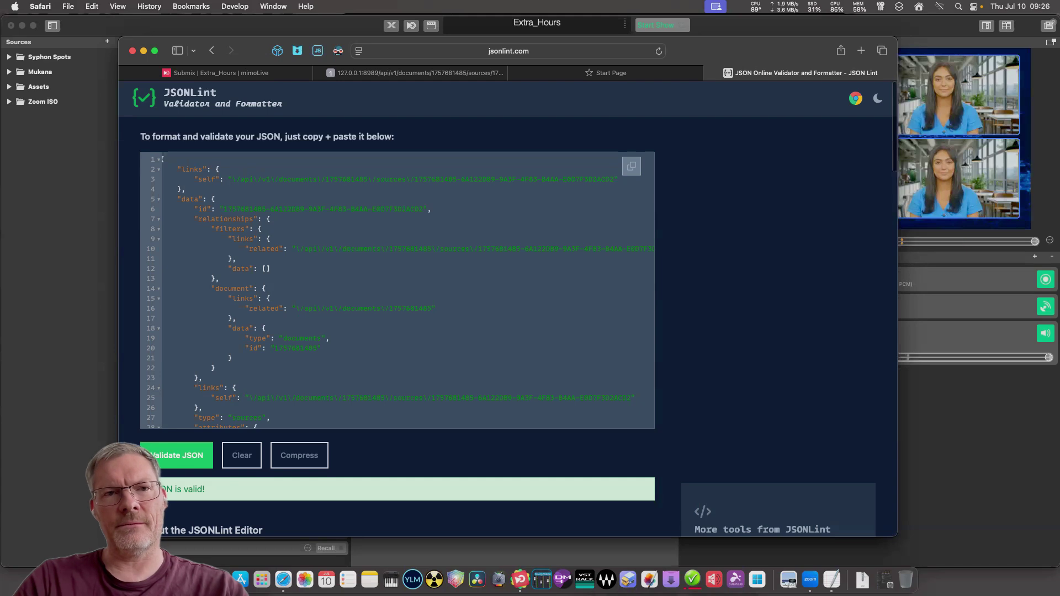
pyautogui.moveTo(264, 229); pyautogui.dragTo(164, 199)
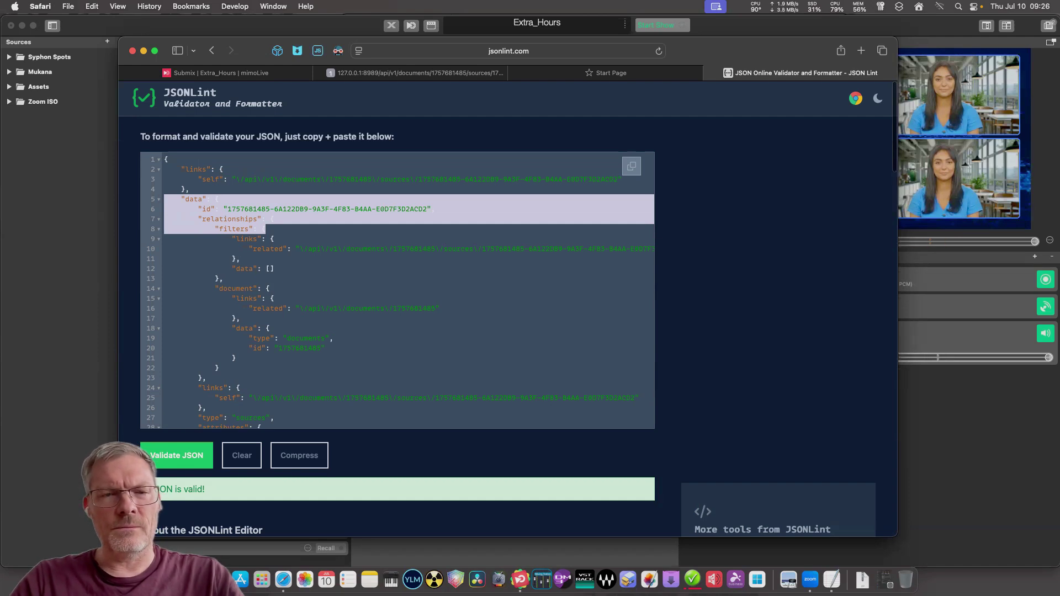
pyautogui.scroll(-6, 398, 290)
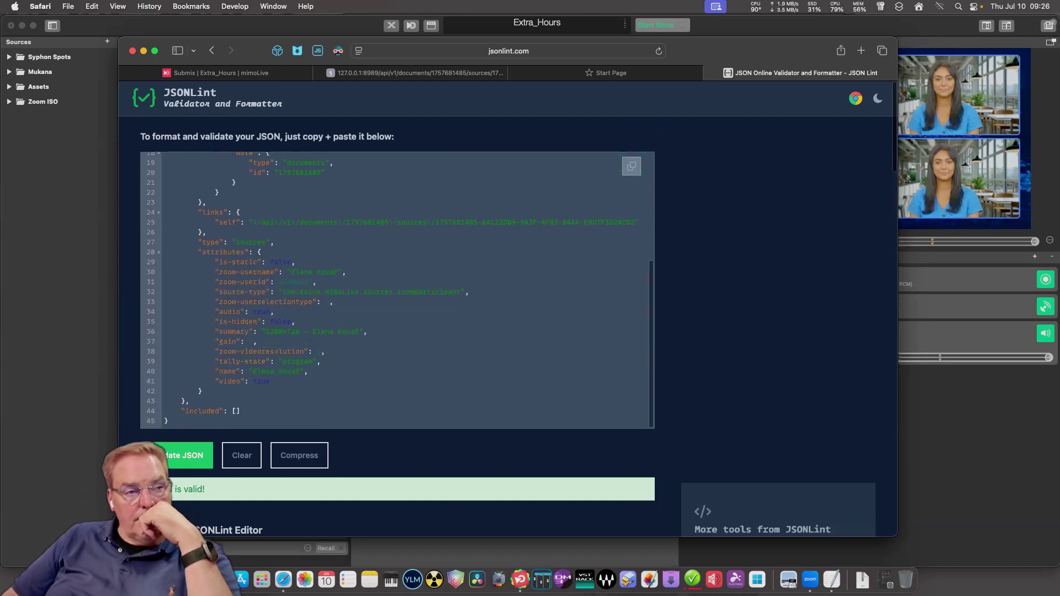
# Inspect the attribute entries, locating the participant's name entry on line 40.
pyautogui.moveTo(164, 268); pyautogui.dragTo(393, 291)
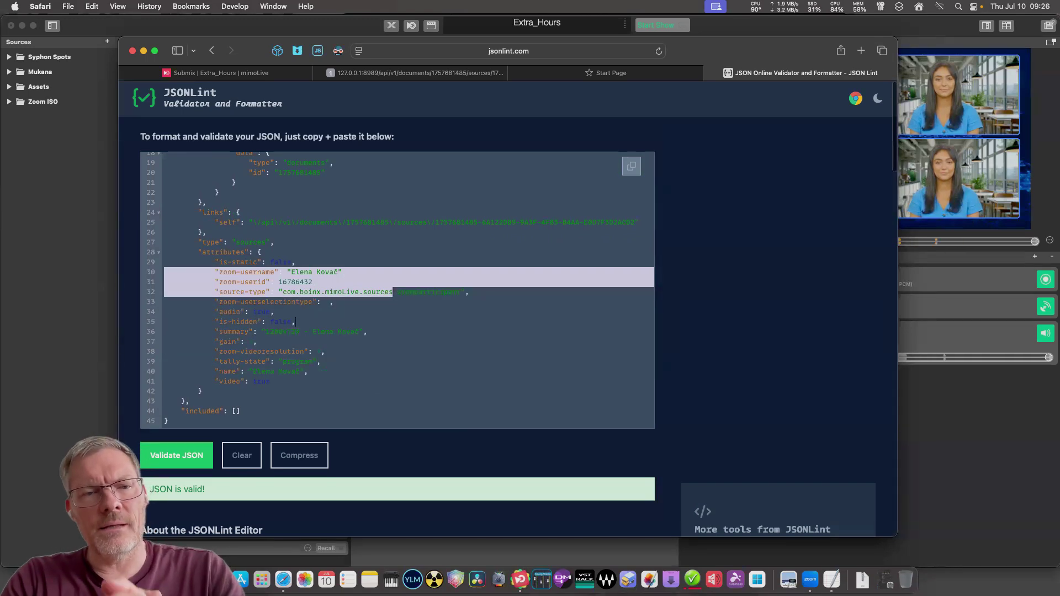
pyautogui.moveTo(296, 321); pyautogui.dragTo(165, 242)
pyautogui.click(297, 341)
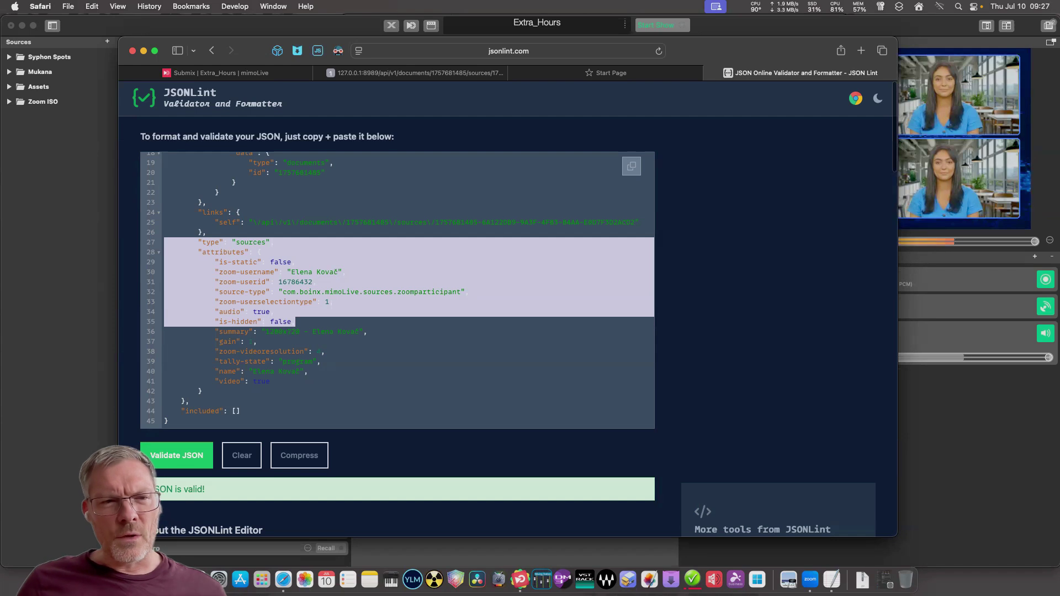
pyautogui.click(270, 271)
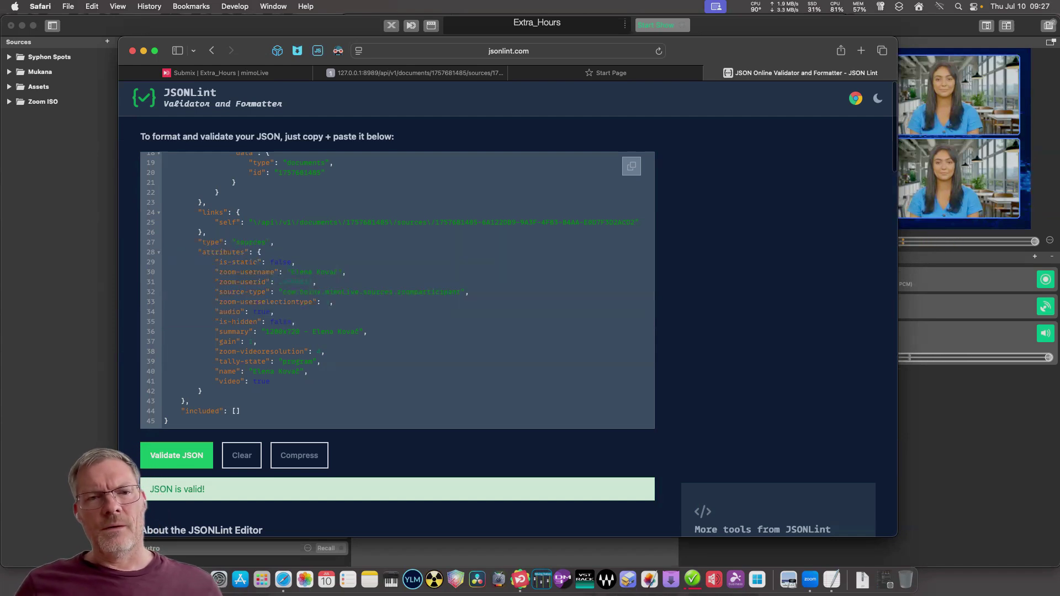
pyautogui.moveTo(307, 371); pyautogui.dragTo(164, 371)
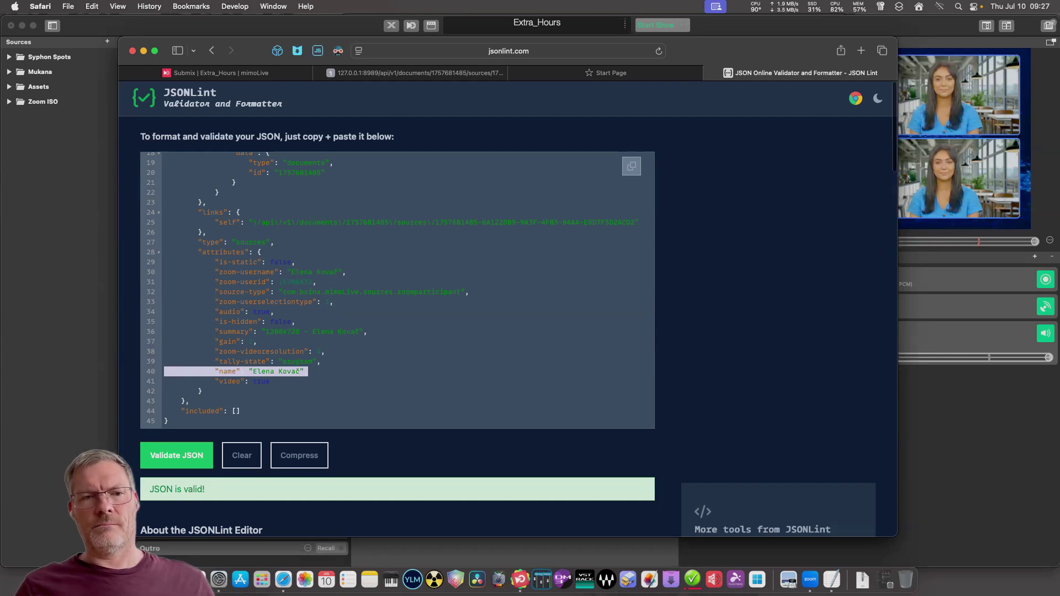
pyautogui.click(262, 292)
pyautogui.scroll(-1, 262, 291)
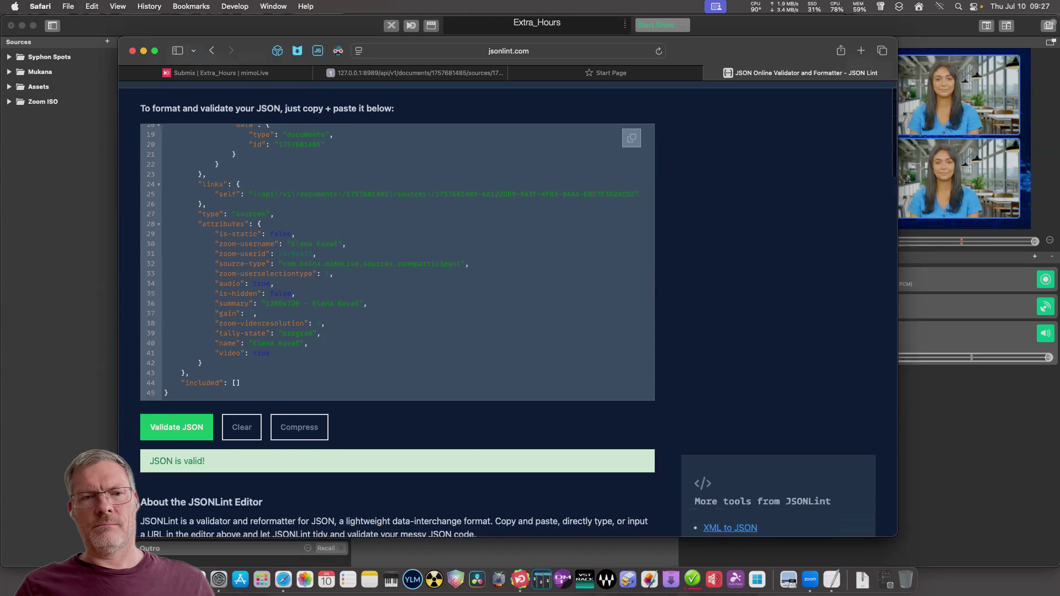
pyautogui.scroll(2, 263, 292)
pyautogui.scroll(5, 262, 317)
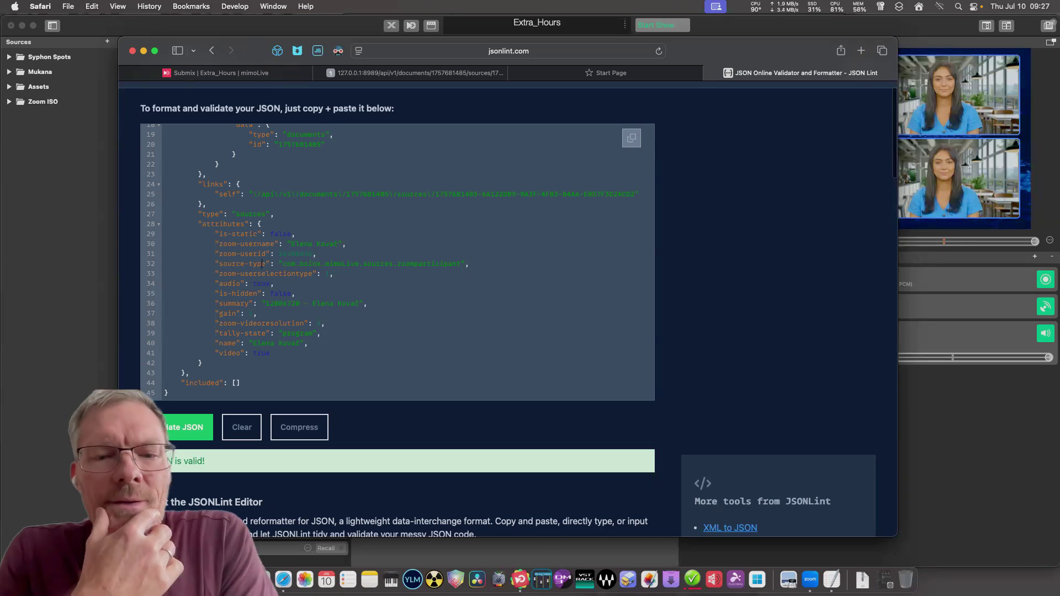
# Add getjsondata($name,$sourcejson,"data.attributes.name") on a new line below the httprequestjson call.
pyautogui.click(831, 579)
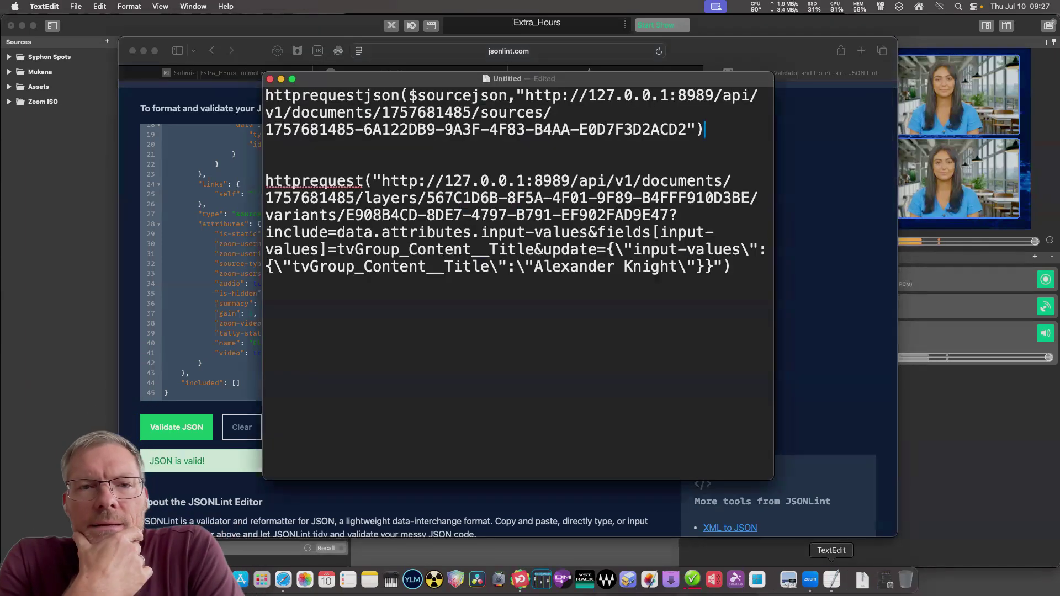
pyautogui.moveTo(386, 78); pyautogui.dragTo(634, 54)
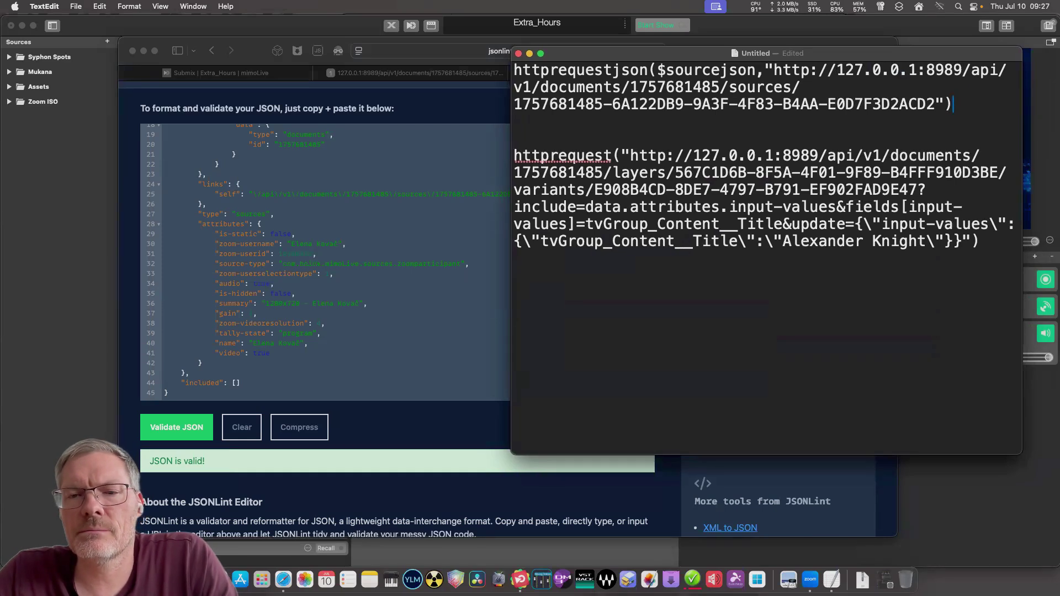
pyautogui.press('Return')
pyautogui.press('Return')
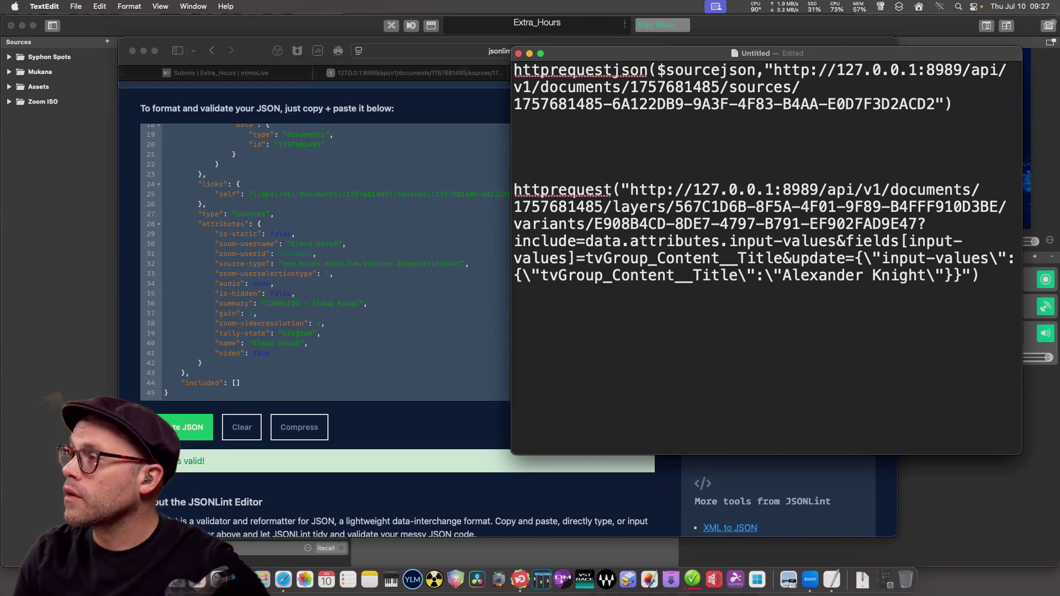
pyautogui.write('get')
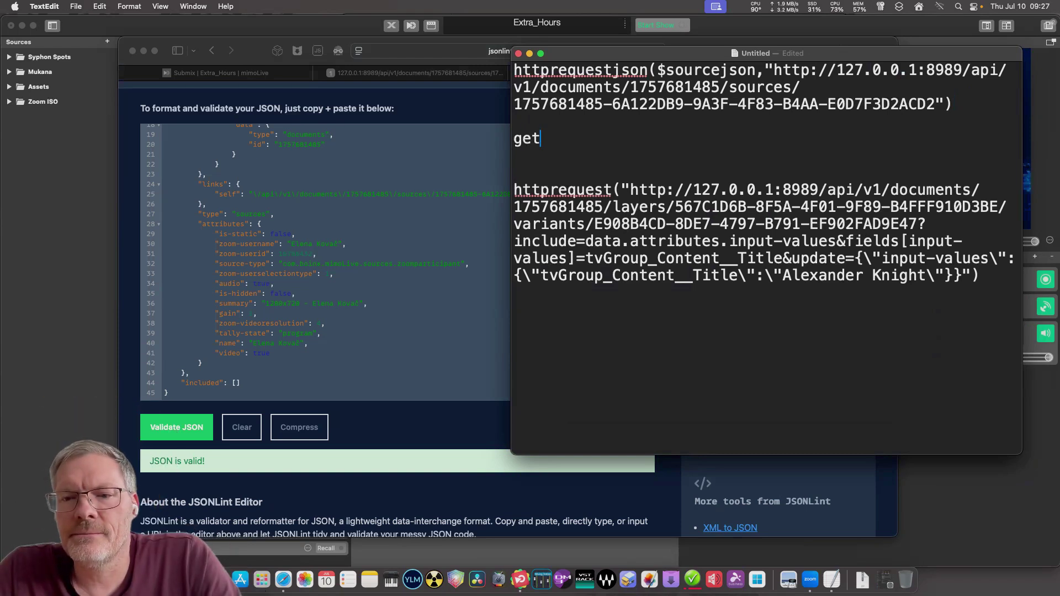
pyautogui.write('jsondata')
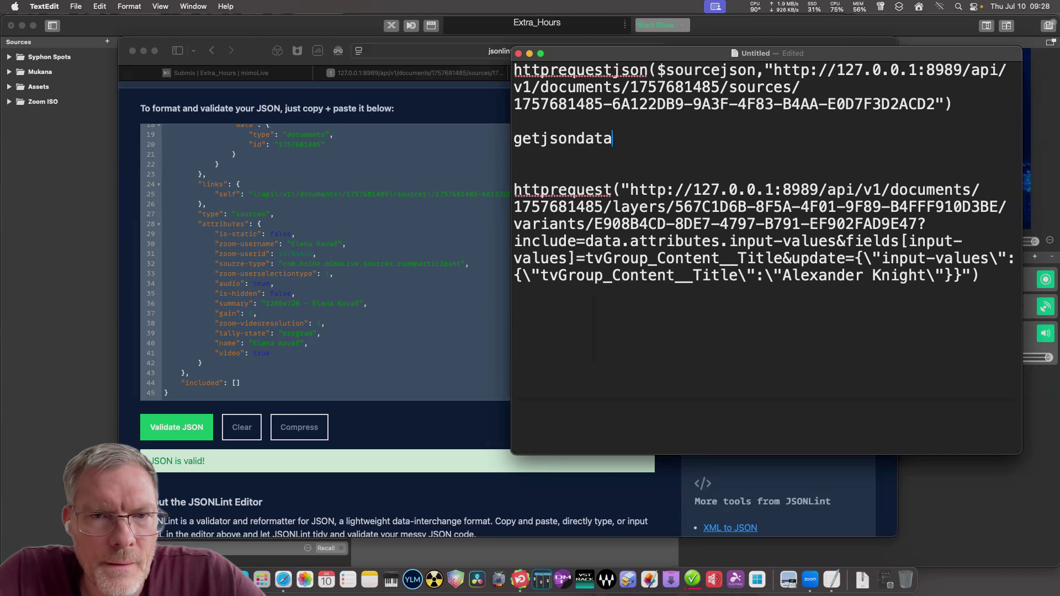
pyautogui.write('(')
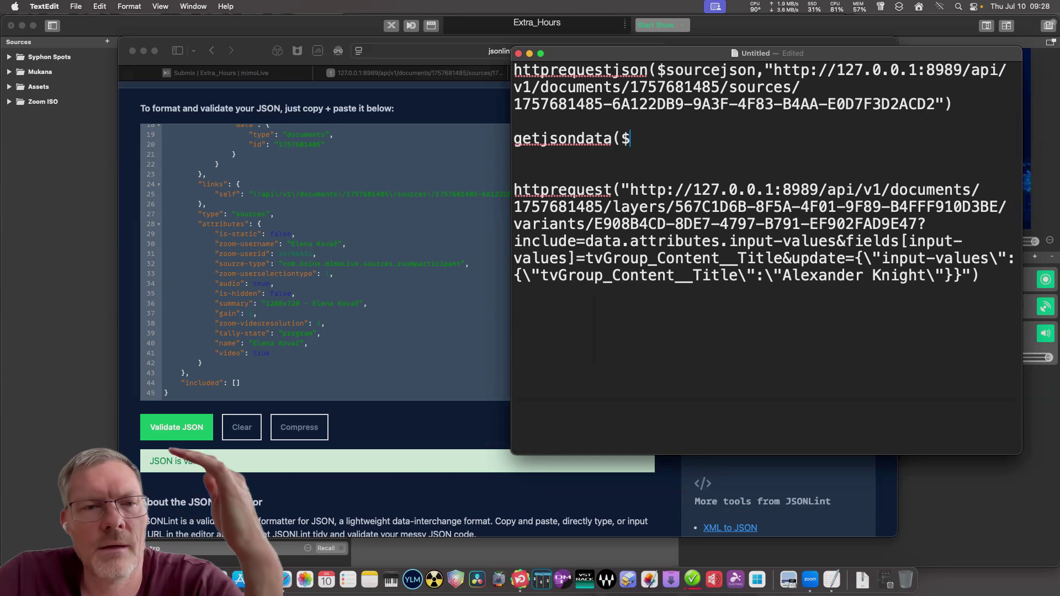
pyautogui.write('$name')
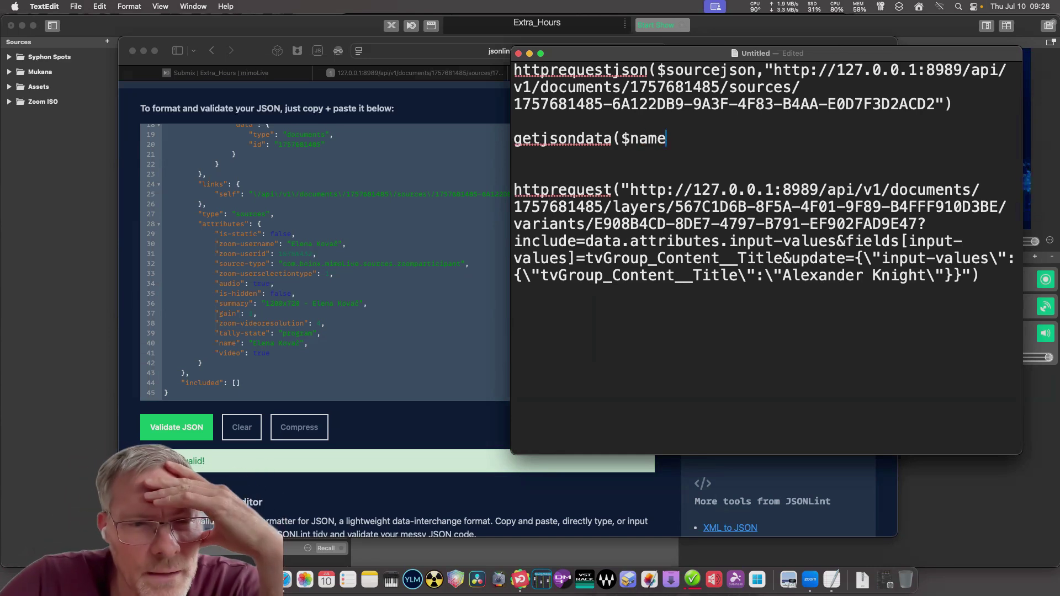
pyautogui.write(',')
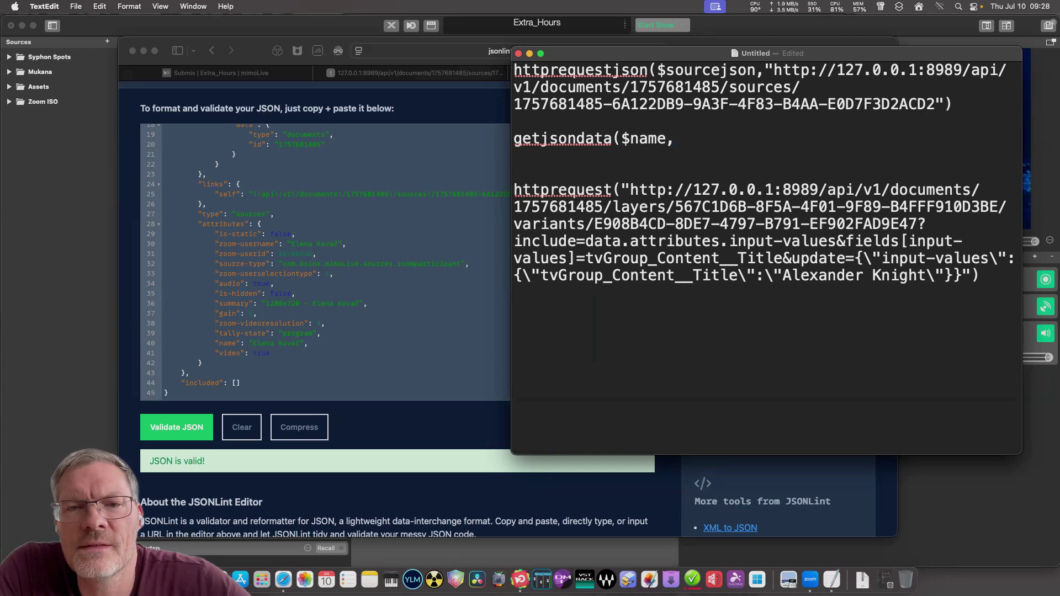
pyautogui.write('$so')
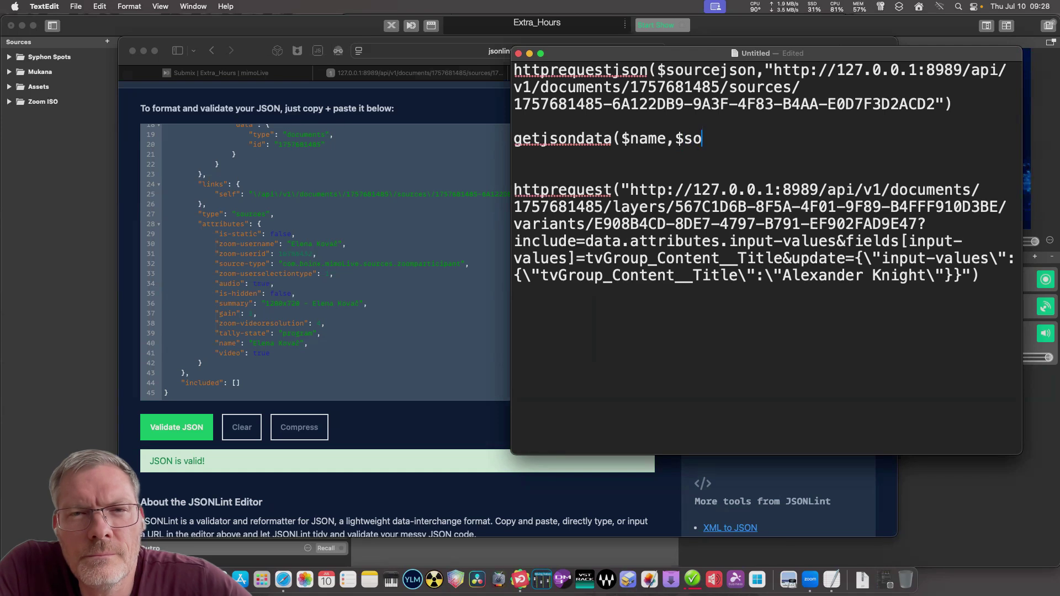
pyautogui.write('urcejson')
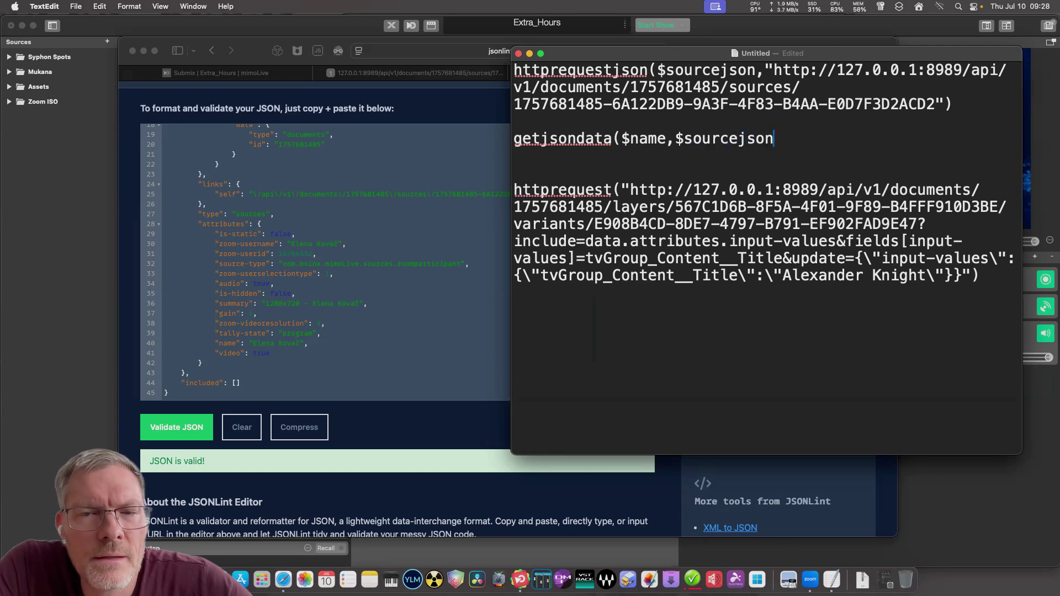
pyautogui.write(',')
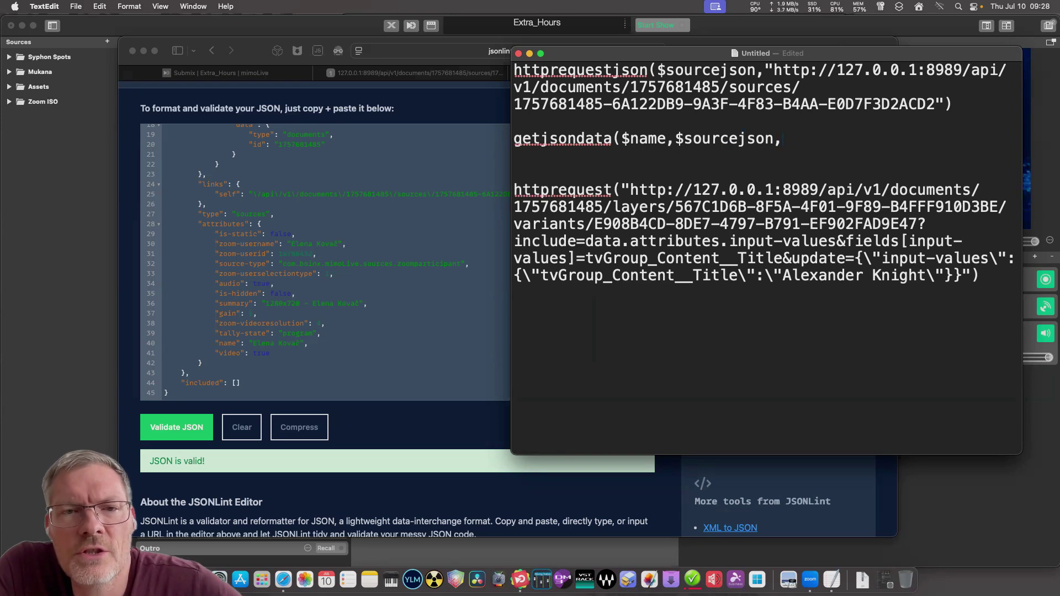
pyautogui.write('"')
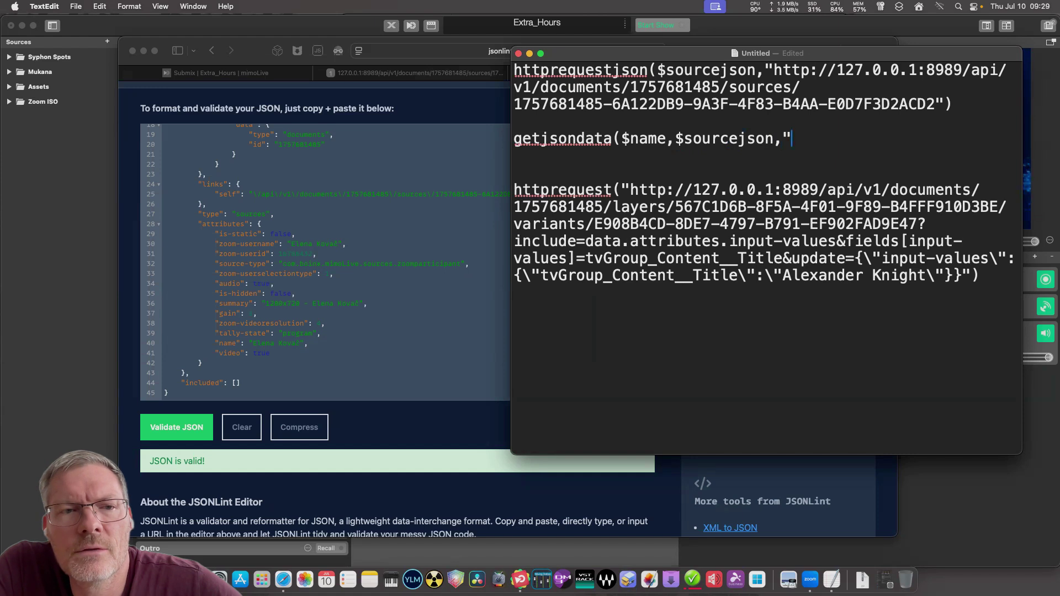
pyautogui.write('data.attr')
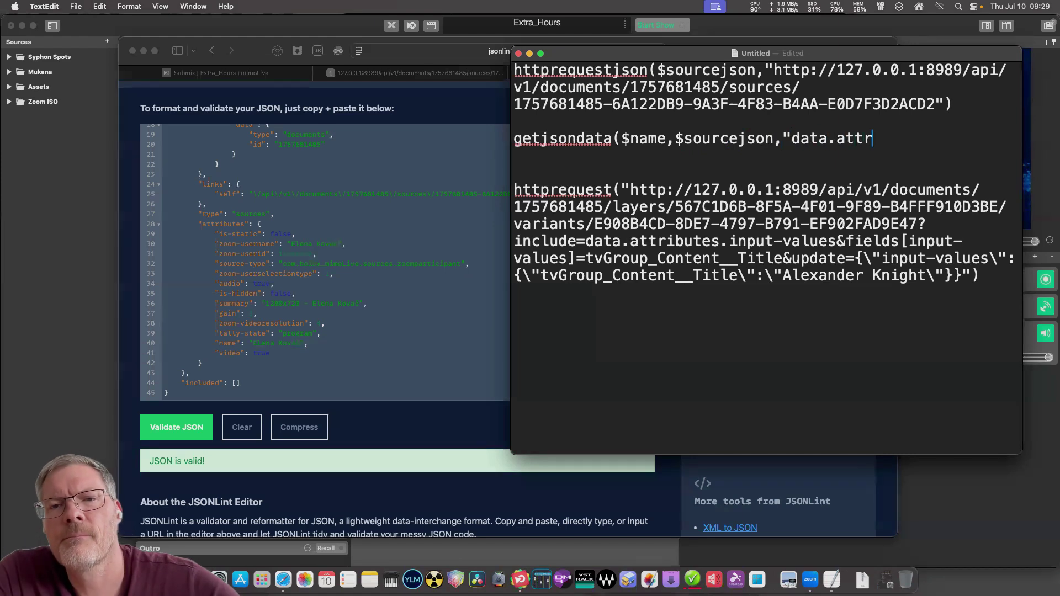
pyautogui.press('BackSpace')
pyautogui.write('ri')
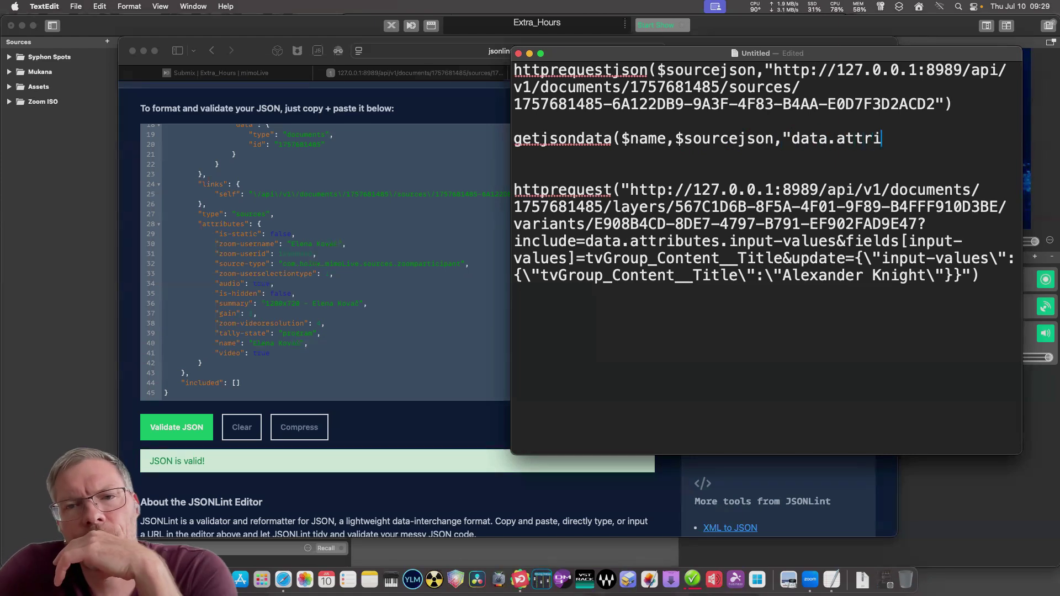
pyautogui.write('butes.name')
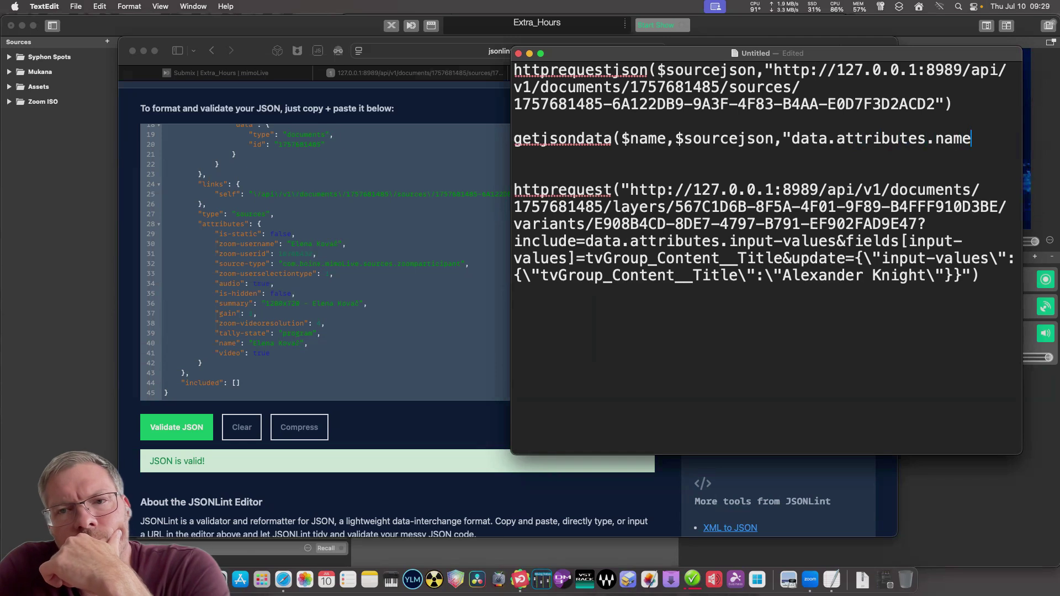
pyautogui.write('"')
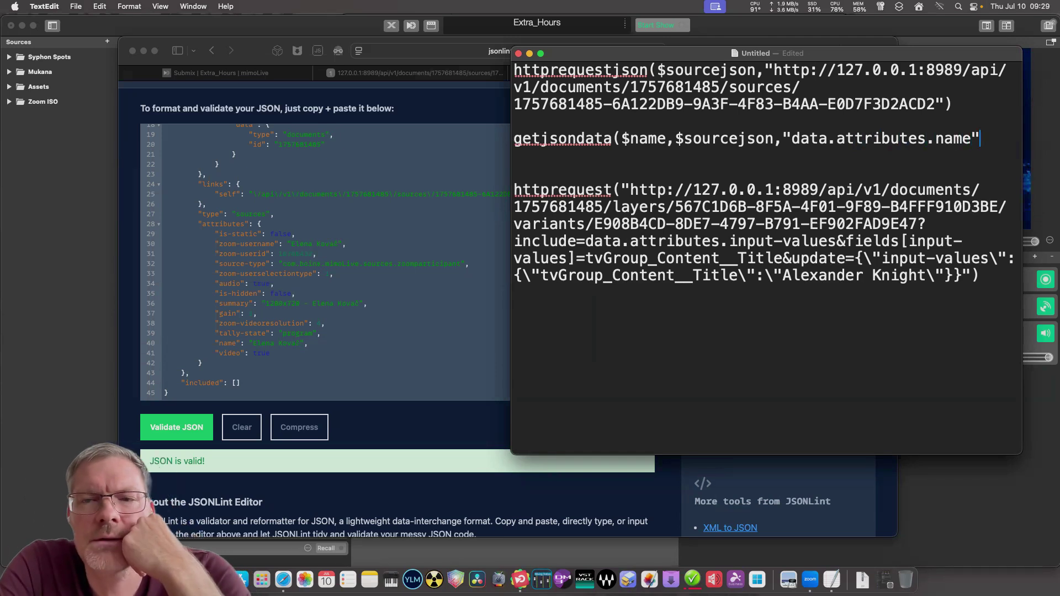
pyautogui.write(')')
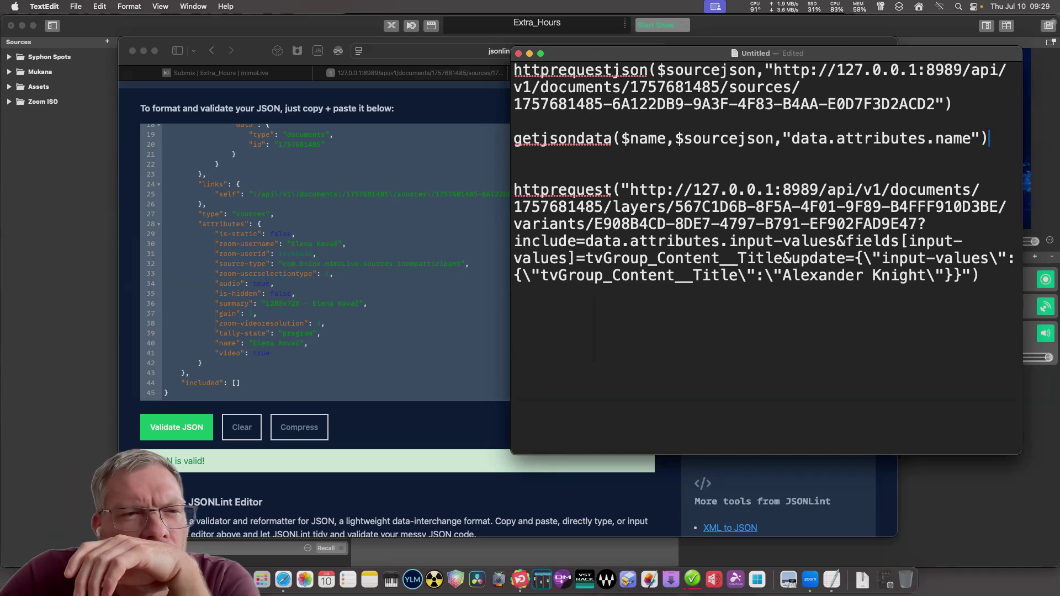
# Replace the hard-coded participant name in the httprequest Title value with +$name+.
pyautogui.click(980, 275)
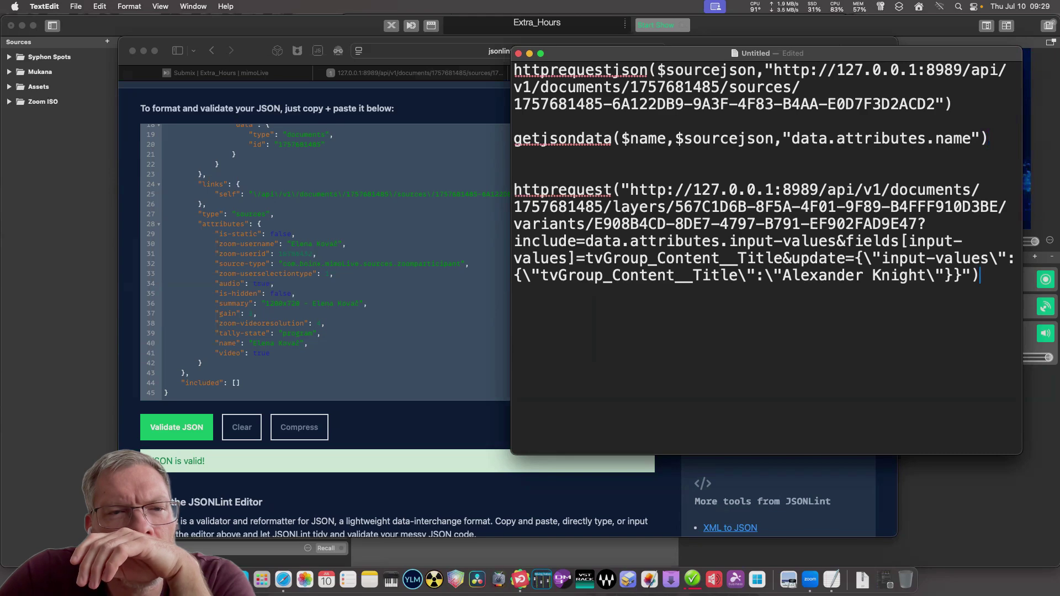
pyautogui.moveTo(980, 275); pyautogui.dragTo(513, 189)
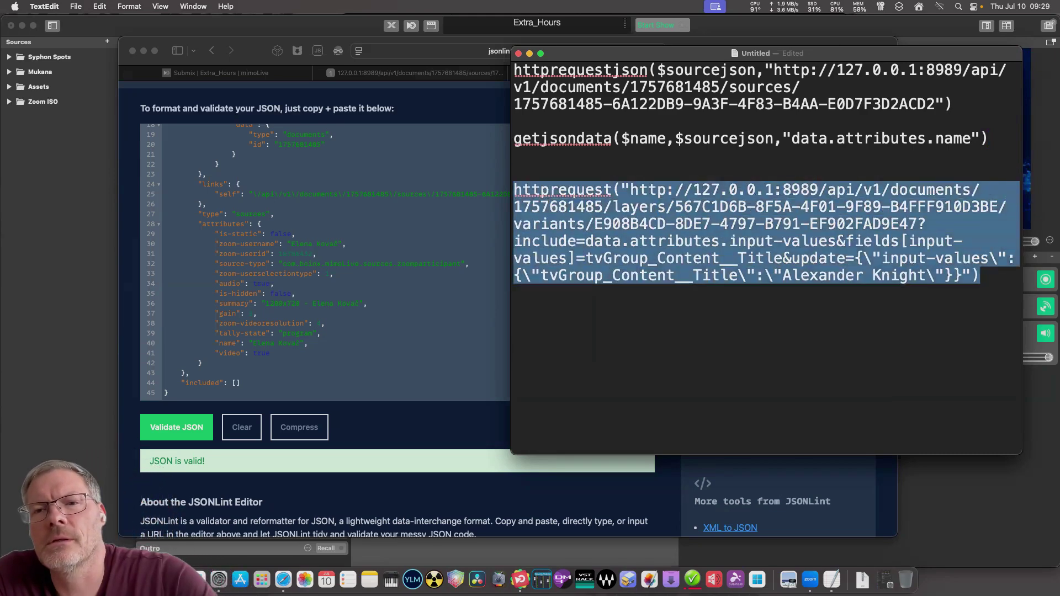
pyautogui.hotkey('shift', 'Up')
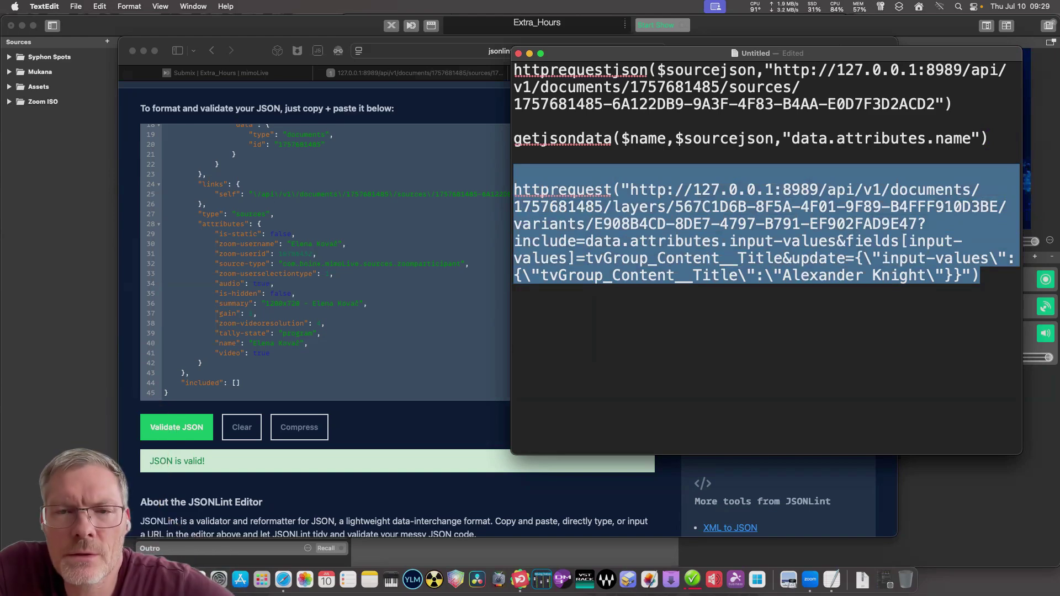
pyautogui.click(702, 258)
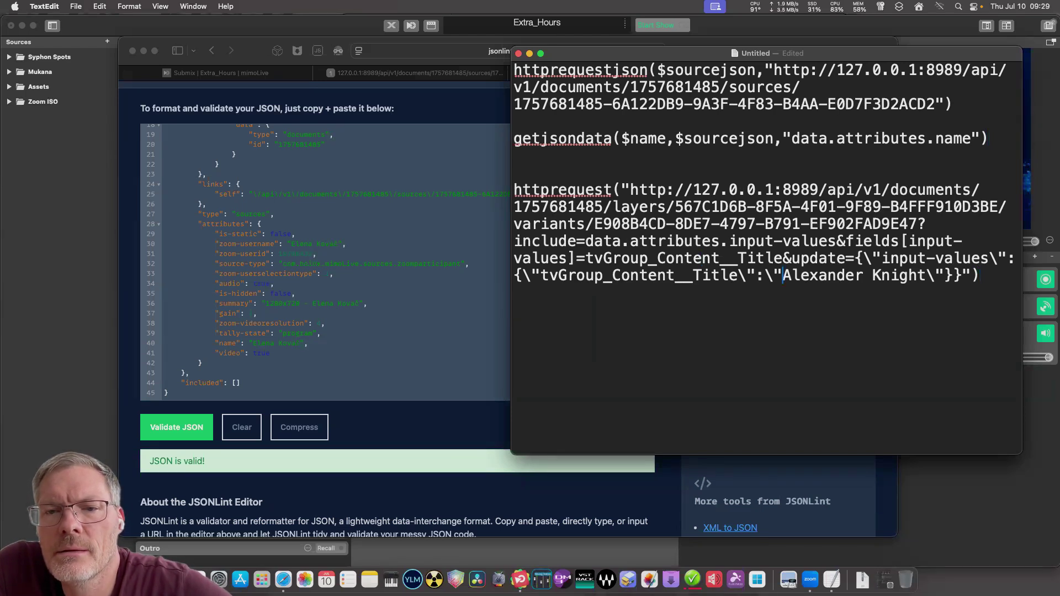
pyautogui.hotkey('shift', 'Right')
pyautogui.hotkey('shift', 'Right')
pyautogui.hotkey('shift', 'Right')
pyautogui.hotkey('shift', 'Right')
pyautogui.hotkey('shift', 'Right')
pyautogui.hotkey('shift', 'Right')
pyautogui.hotkey('shift', 'Right')
pyautogui.hotkey('shift', 'Right')
pyautogui.hotkey('shift', 'Right')
pyautogui.hotkey('shift', 'Right')
pyautogui.hotkey('shift', 'Right')
pyautogui.hotkey('shift', 'Right')
pyautogui.hotkey('shift', 'Right')
pyautogui.hotkey('shift', 'Right')
pyautogui.hotkey('shift', 'Right')
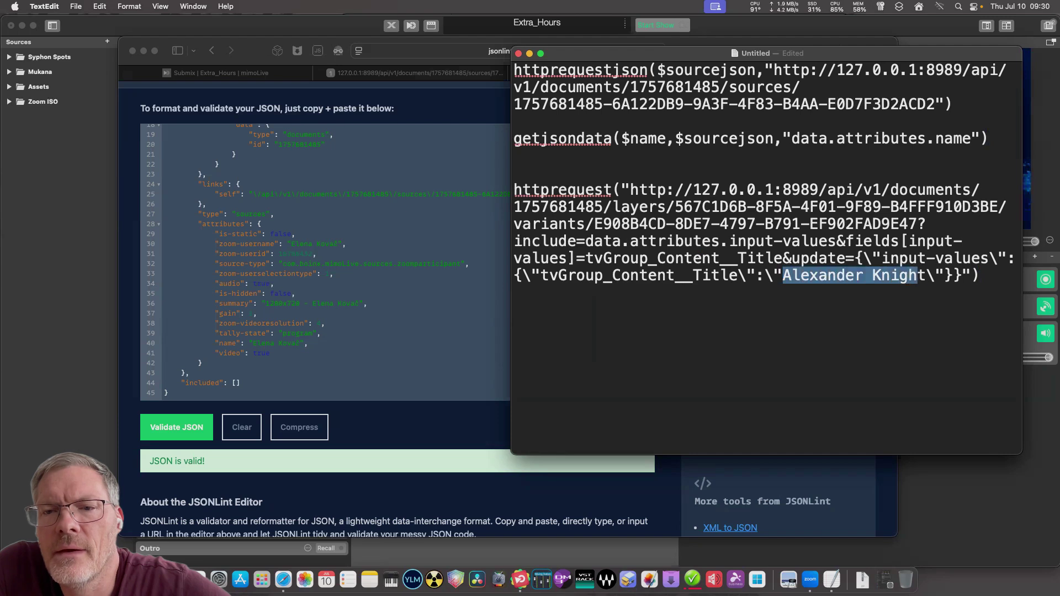
pyautogui.hotkey('shift', 'Right')
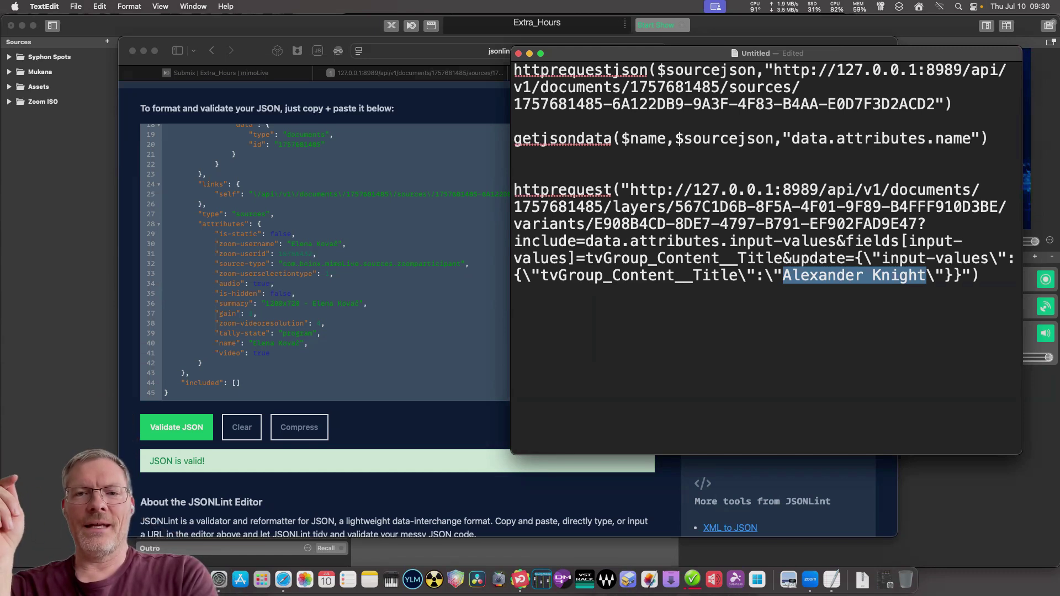
pyautogui.write('+')
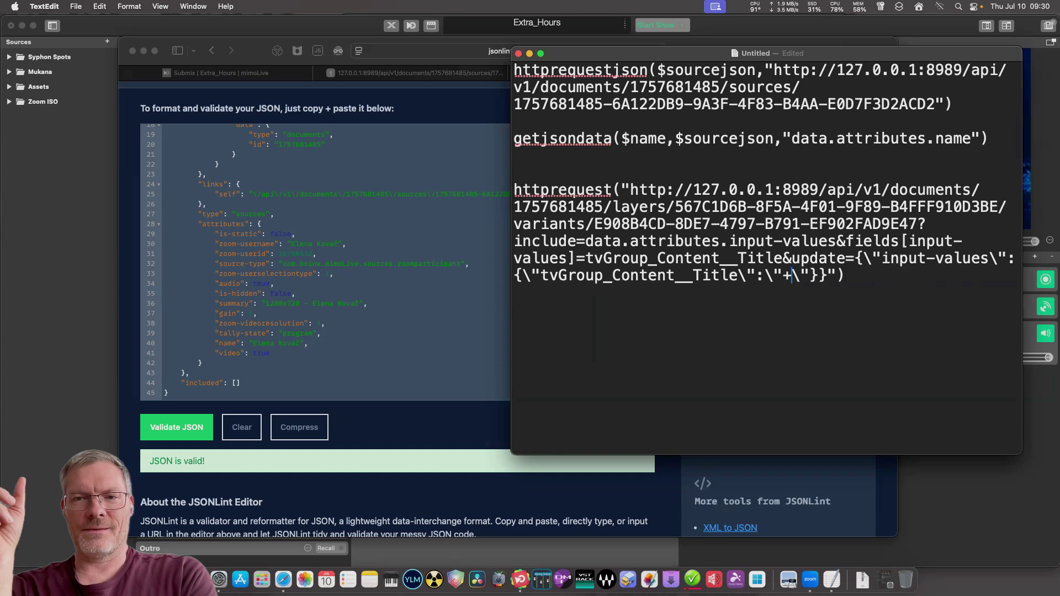
pyautogui.write('$')
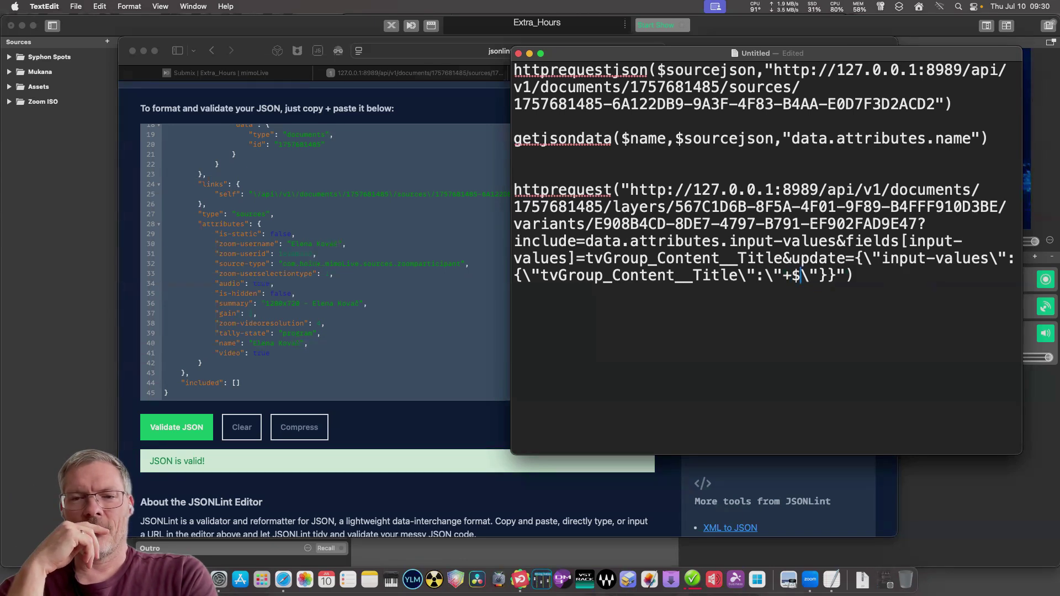
pyautogui.write('name')
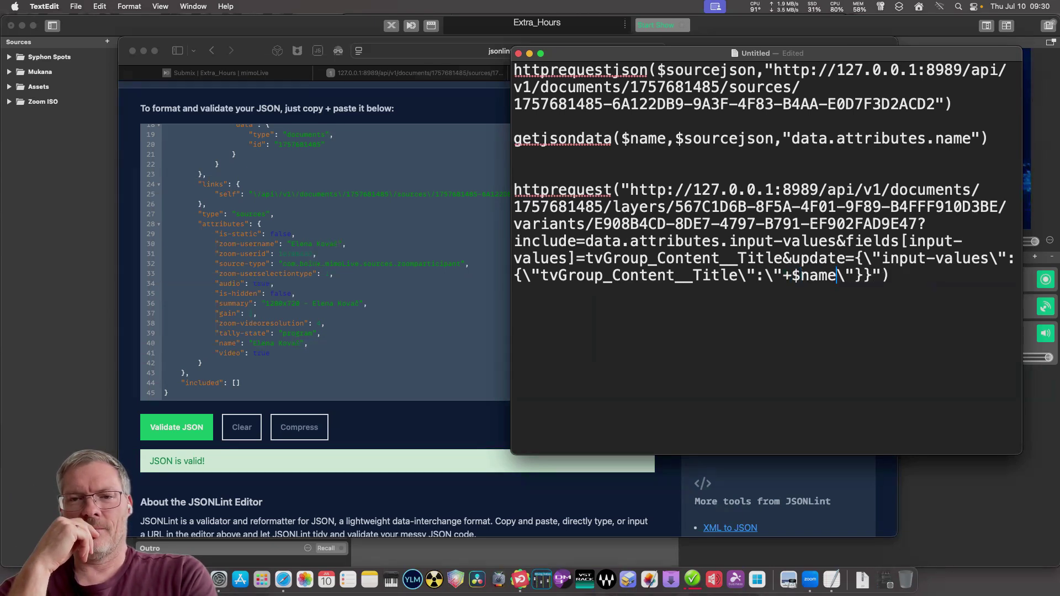
pyautogui.write('+')
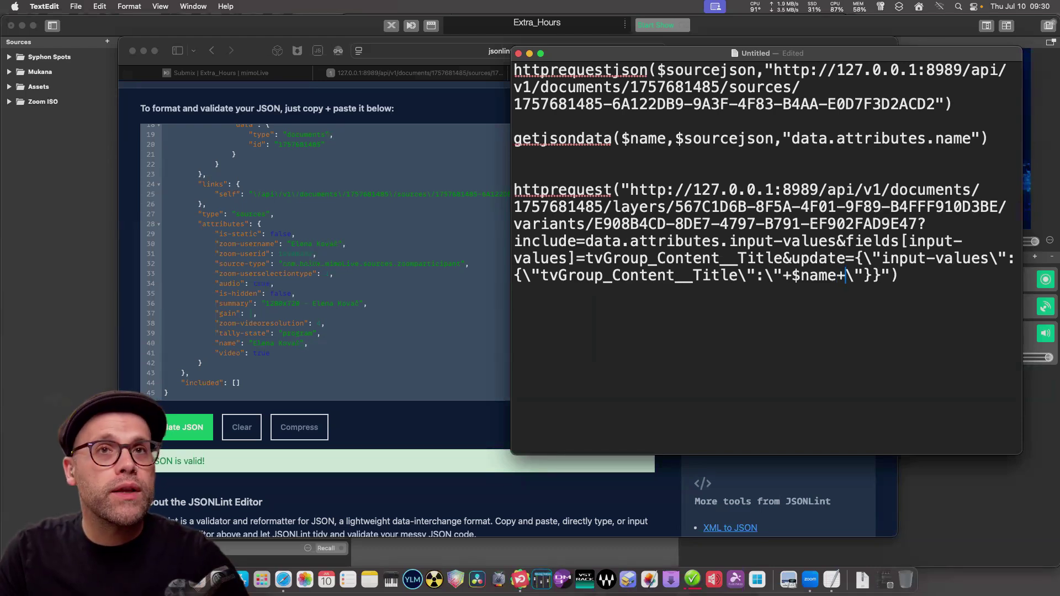
# Wrap +$name+ in double quotes on both sides within the title value.
pyautogui.click(837, 275)
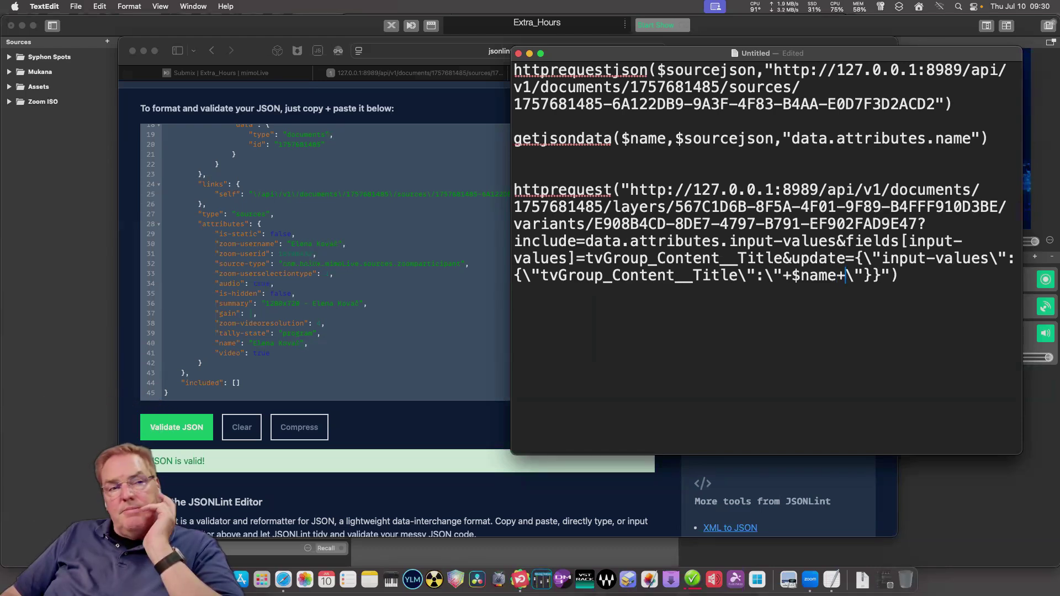
pyautogui.press('Left')
pyautogui.press('Left')
pyautogui.press('Left')
pyautogui.press('Left')
pyautogui.press('Left')
pyautogui.press('Left')
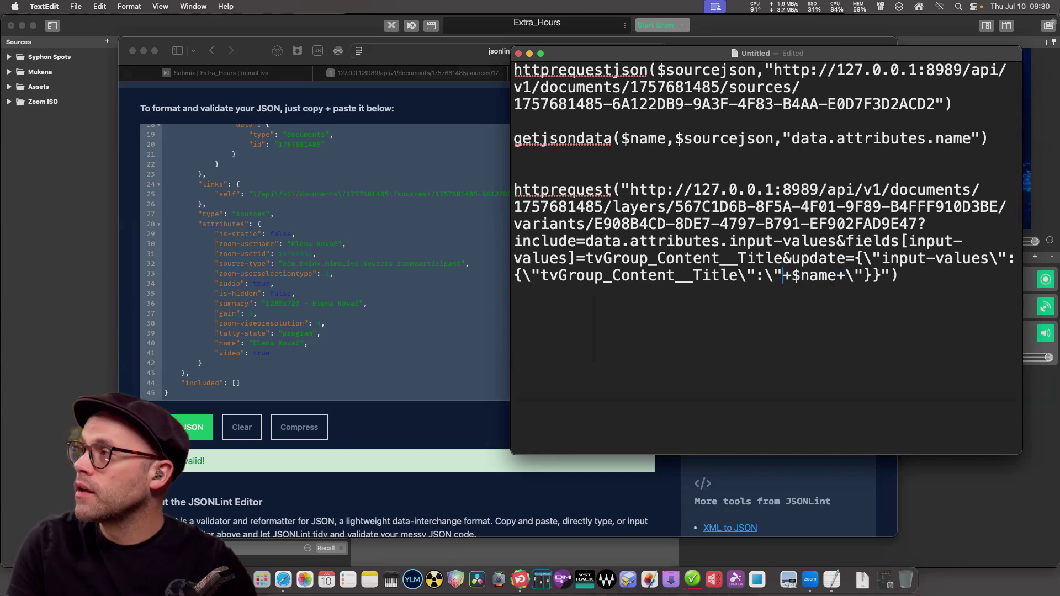
pyautogui.write('"')
pyautogui.press('Right')
pyautogui.press('Right')
pyautogui.press('Right')
pyautogui.press('Right')
pyautogui.press('Right')
pyautogui.press('Right')
pyautogui.press('Right')
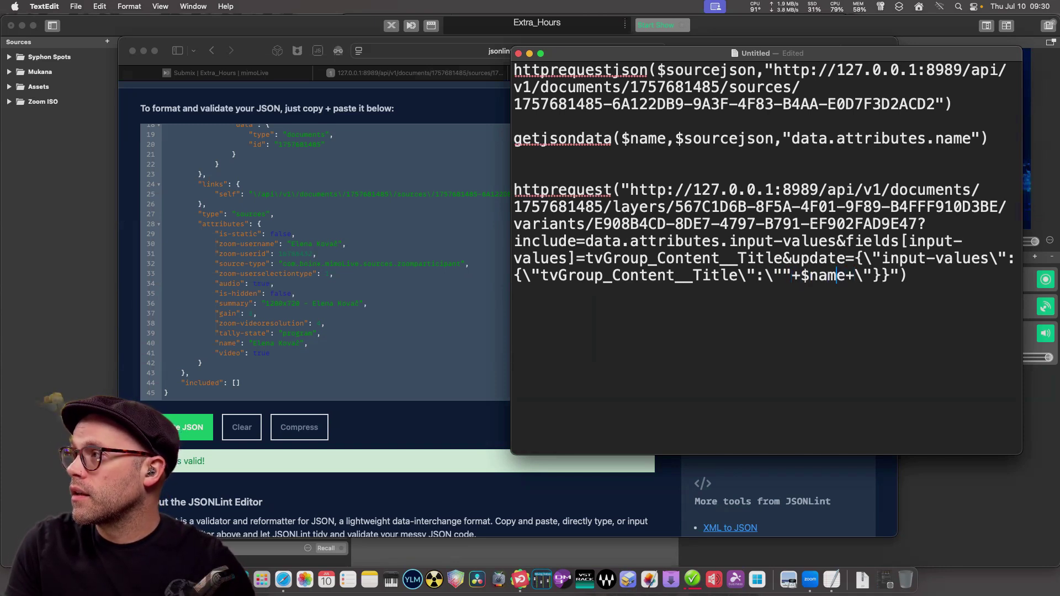
pyautogui.press('Right')
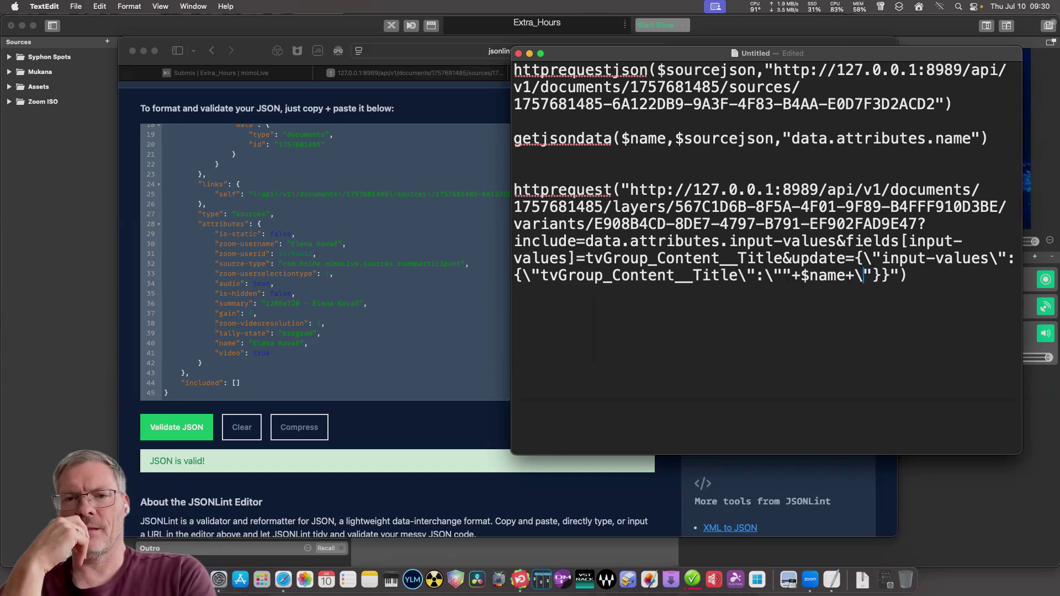
pyautogui.press('Left')
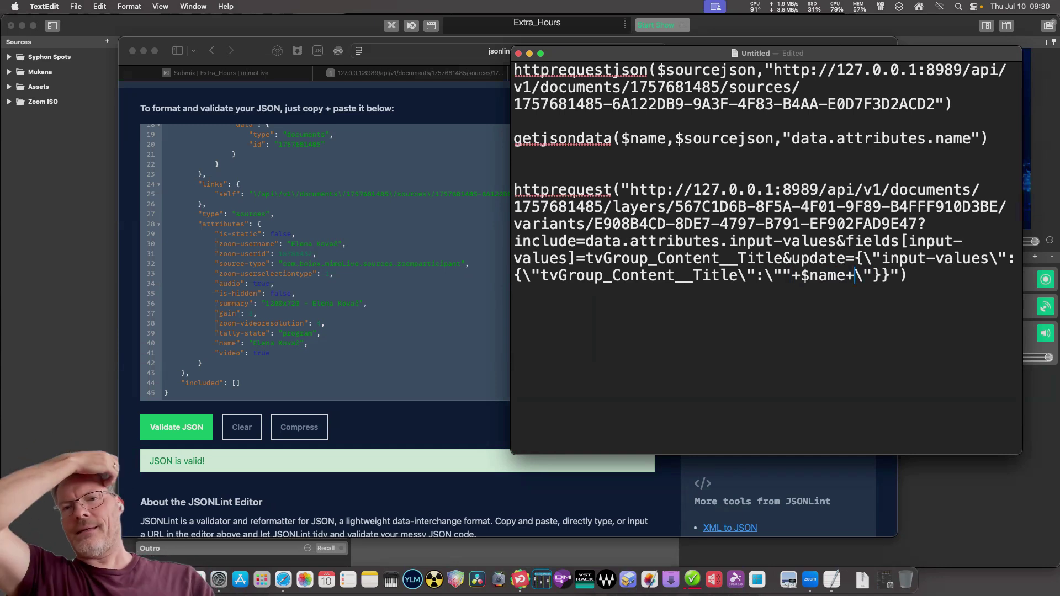
pyautogui.write('"')
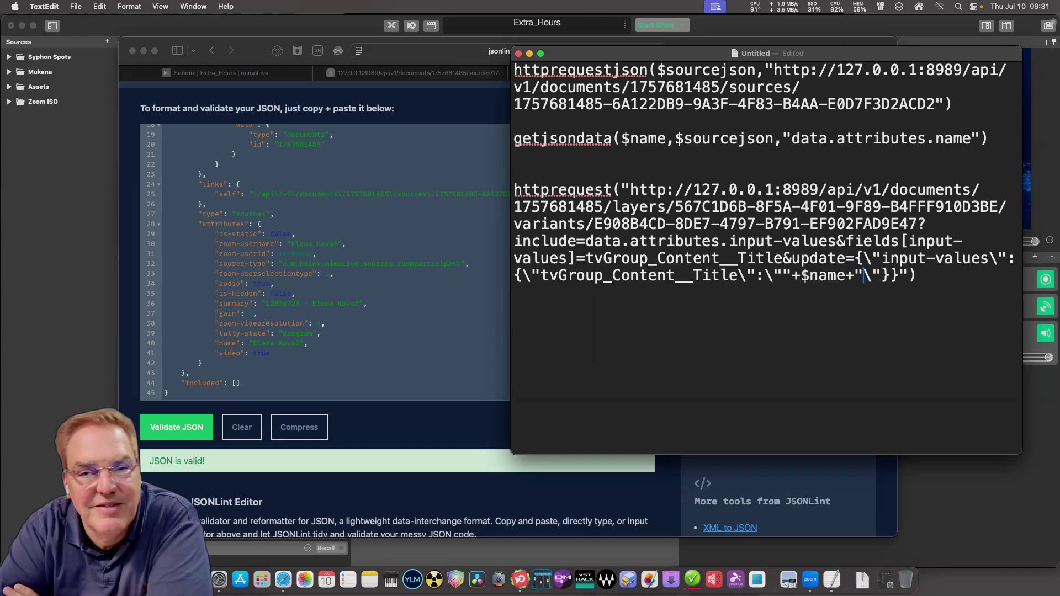
# Select the full TextEdit script and clear mimoLive's old On Live automation script.
pyautogui.moveTo(917, 275); pyautogui.dragTo(519, 121)
pyautogui.press('super+c')
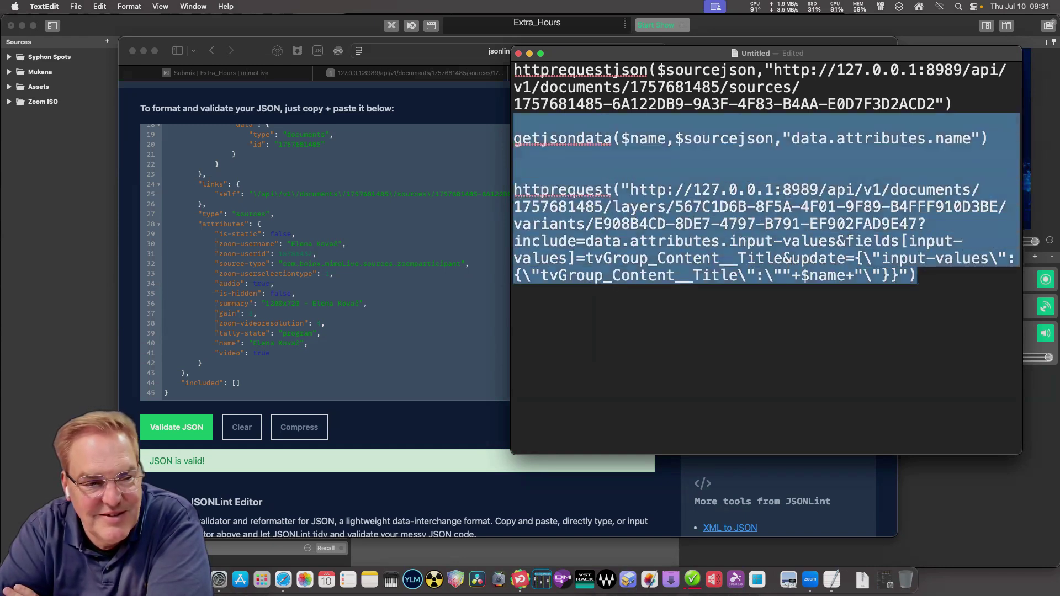
pyautogui.press('super+a')
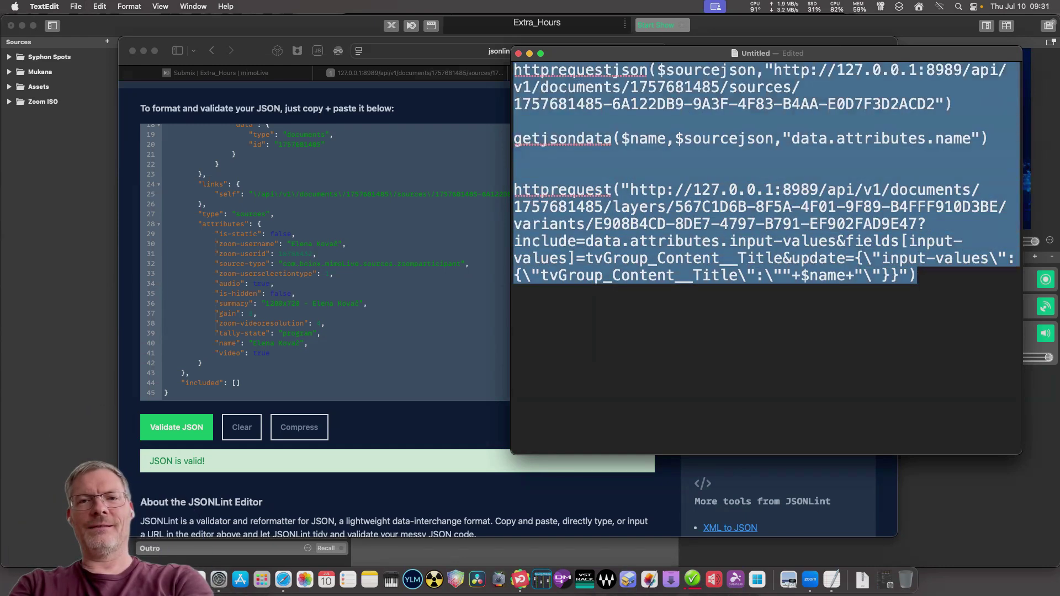
pyautogui.press('super+Tab')
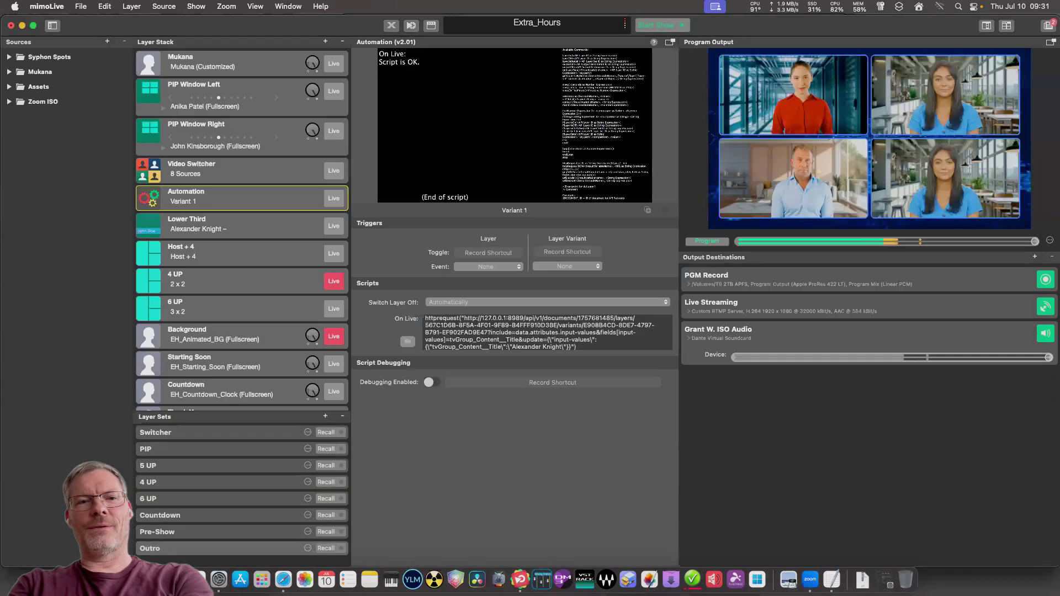
pyautogui.press('super+a')
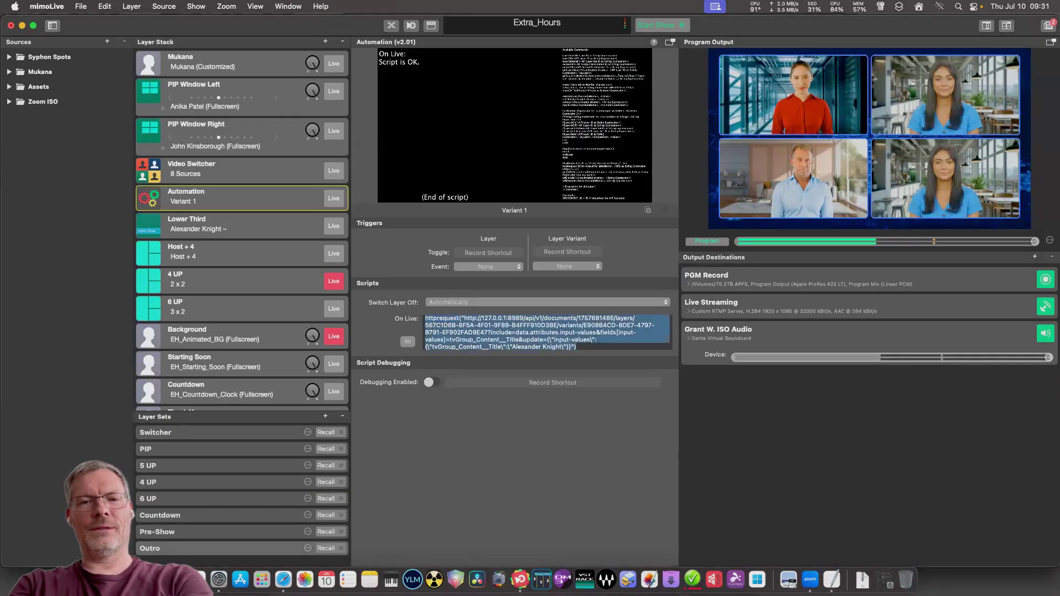
pyautogui.write('getObjectIDByName($placerLayer, "layer", "Placer")')
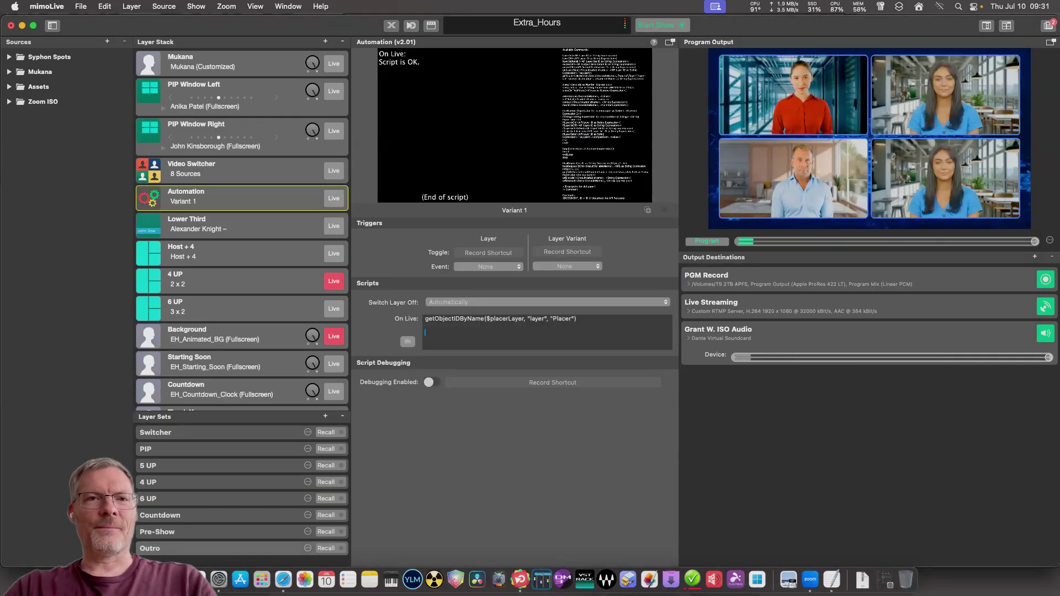
pyautogui.press('super+a')
pyautogui.press('BackSpace')
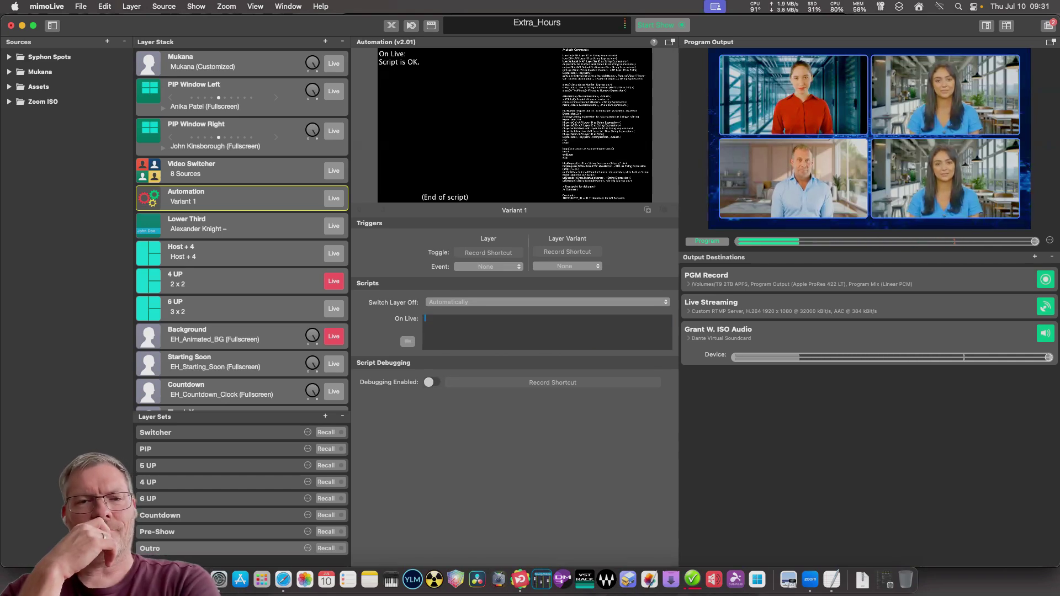
# Paste the new script into On Live, review it in the larger editor, and check the Lower Third title.
pyautogui.click(80, 6)
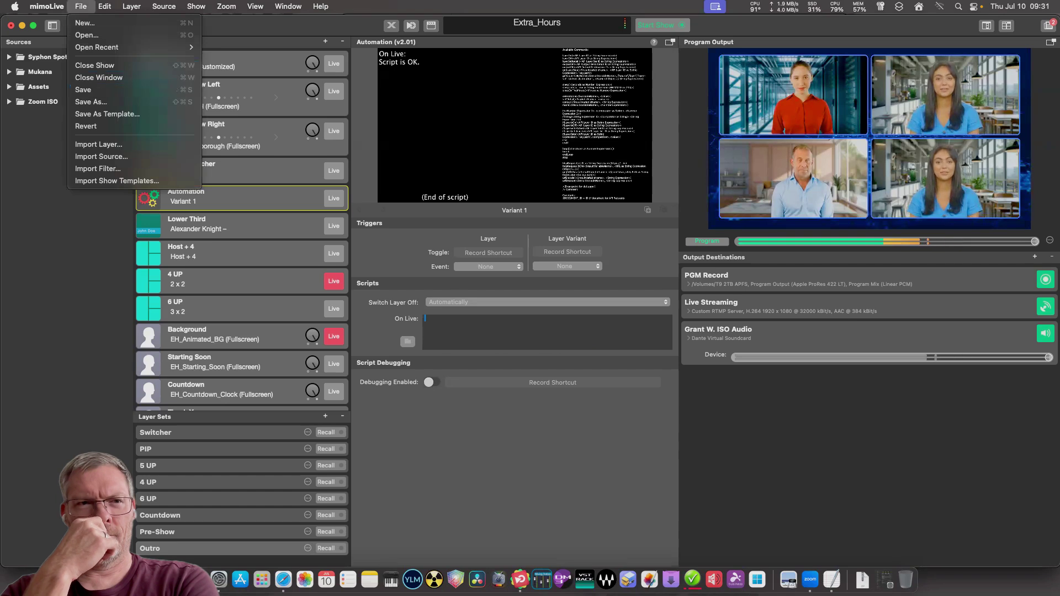
pyautogui.press('Escape')
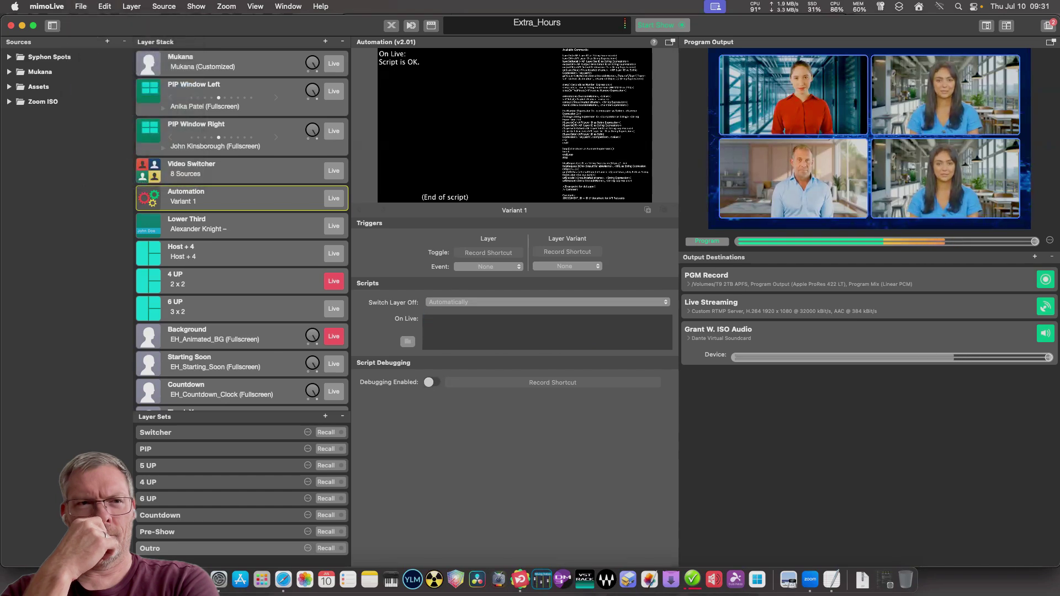
pyautogui.press('super+v')
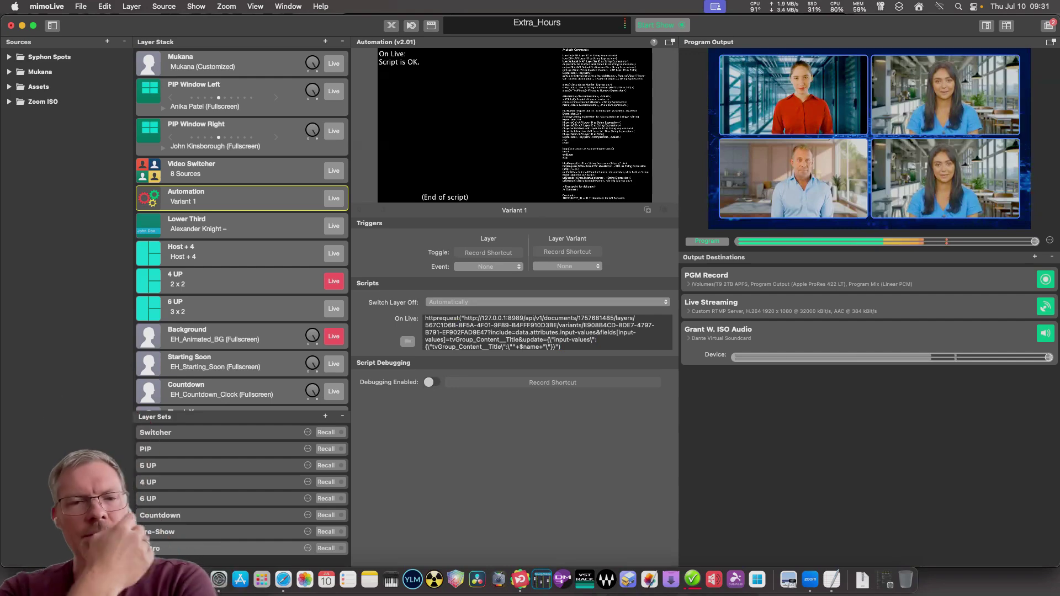
pyautogui.click(407, 342)
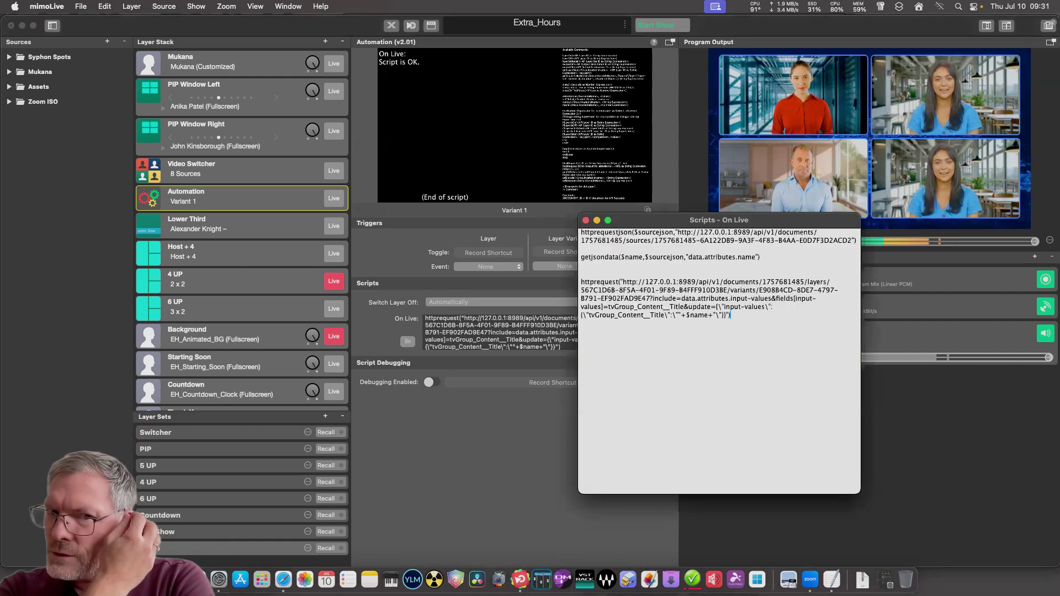
pyautogui.moveTo(635, 220); pyautogui.dragTo(420, 165)
pyautogui.press('super+w')
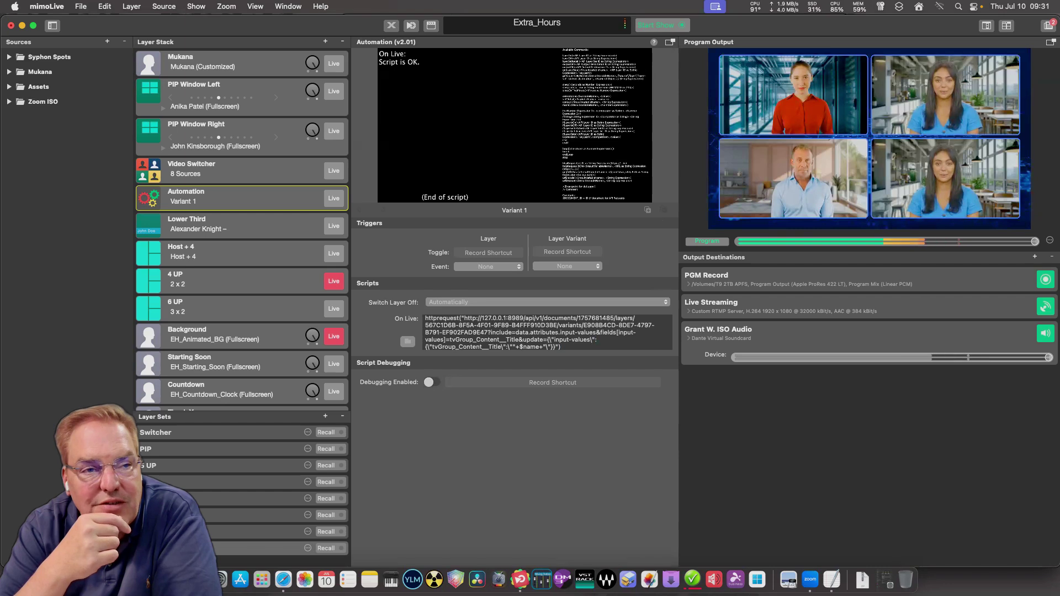
pyautogui.click(231, 225)
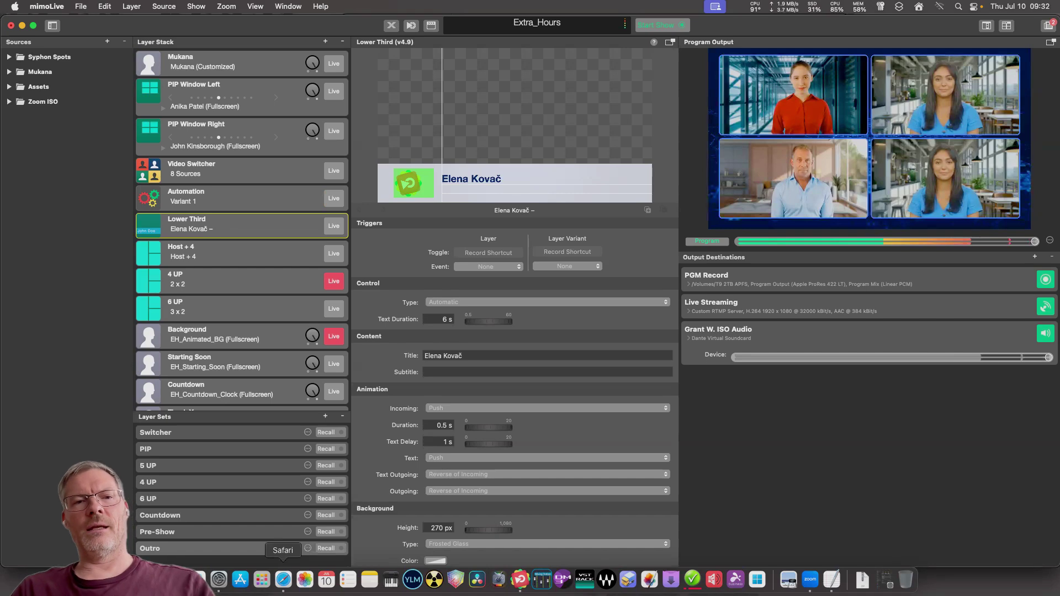
# After checking the JSONLint page, assign a participant to each of the two Zoom ISO sources in mimoLive.
pyautogui.click(284, 579)
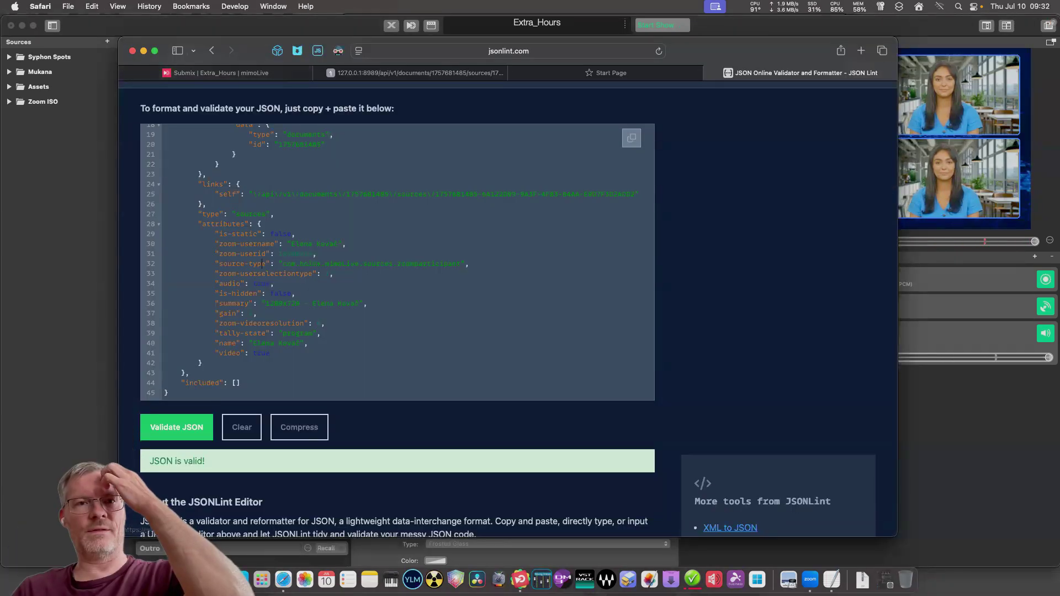
pyautogui.press('super+Tab')
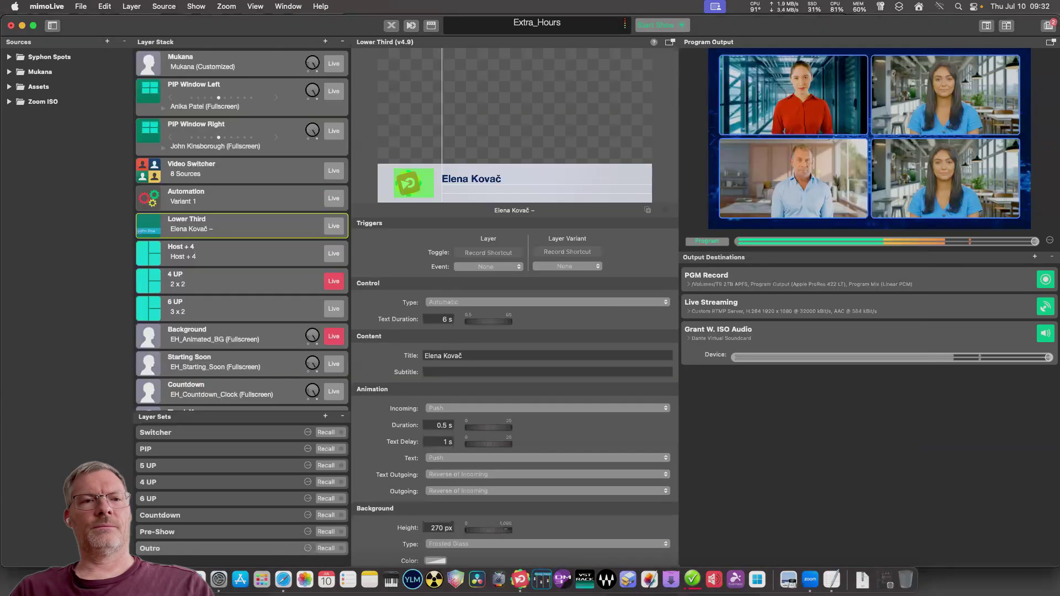
pyautogui.click(10, 101)
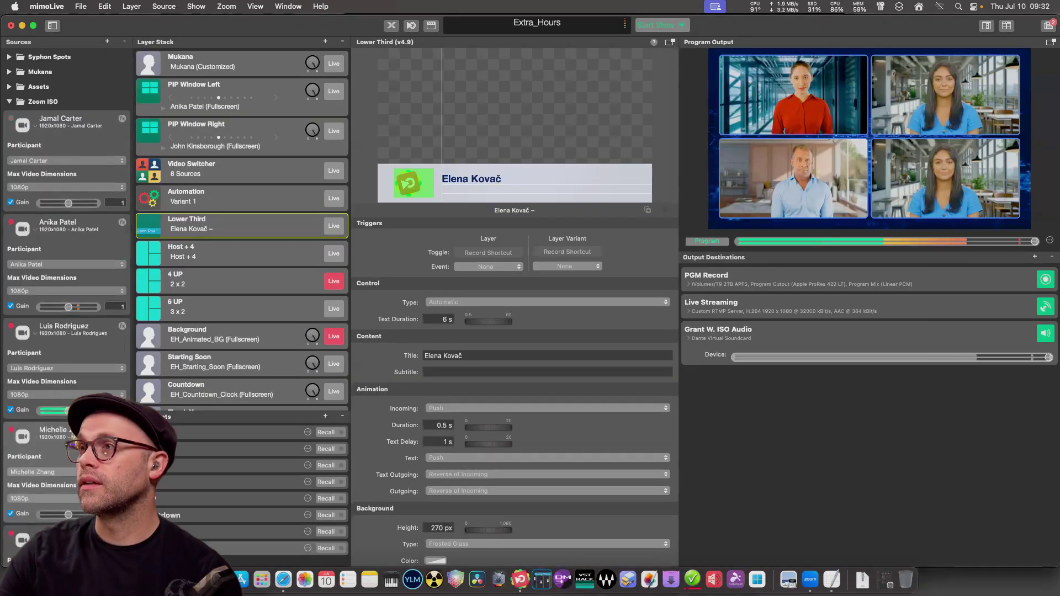
pyautogui.scroll(-3, 66, 221)
pyautogui.scroll(-5, 66, 248)
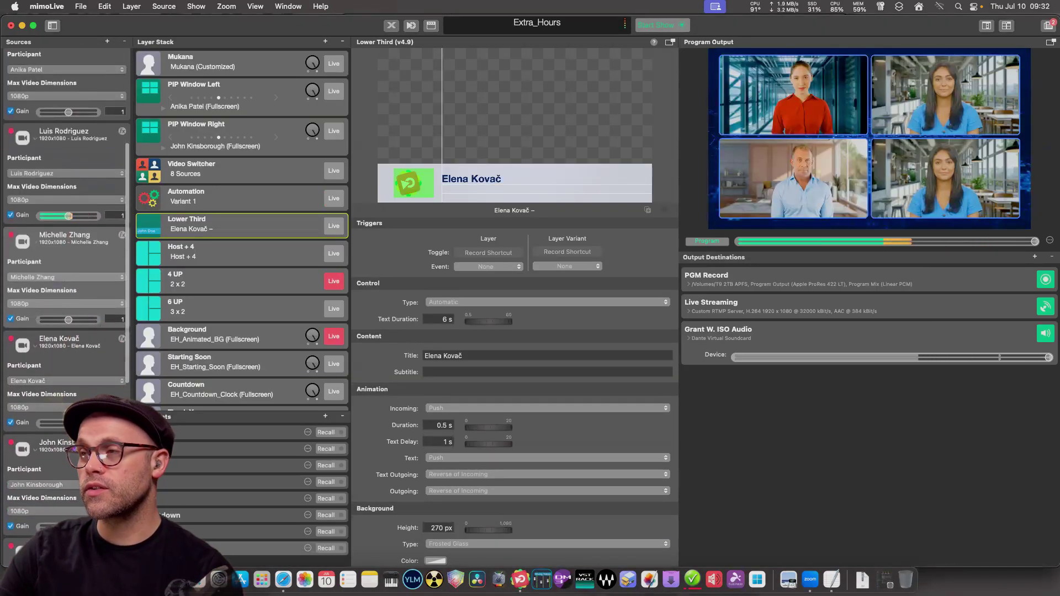
pyautogui.click(66, 381)
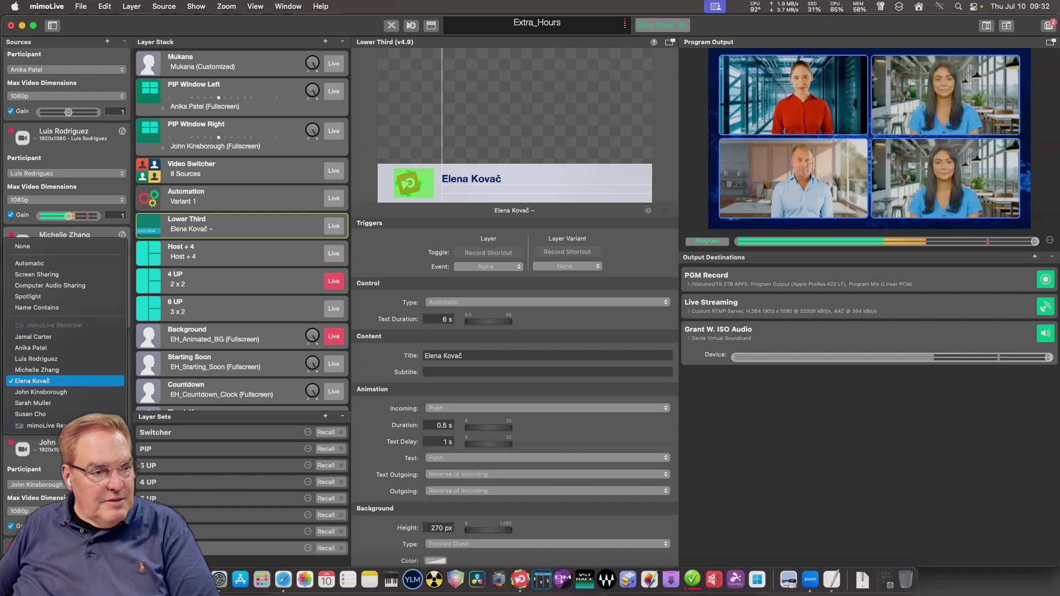
pyautogui.click(37, 369)
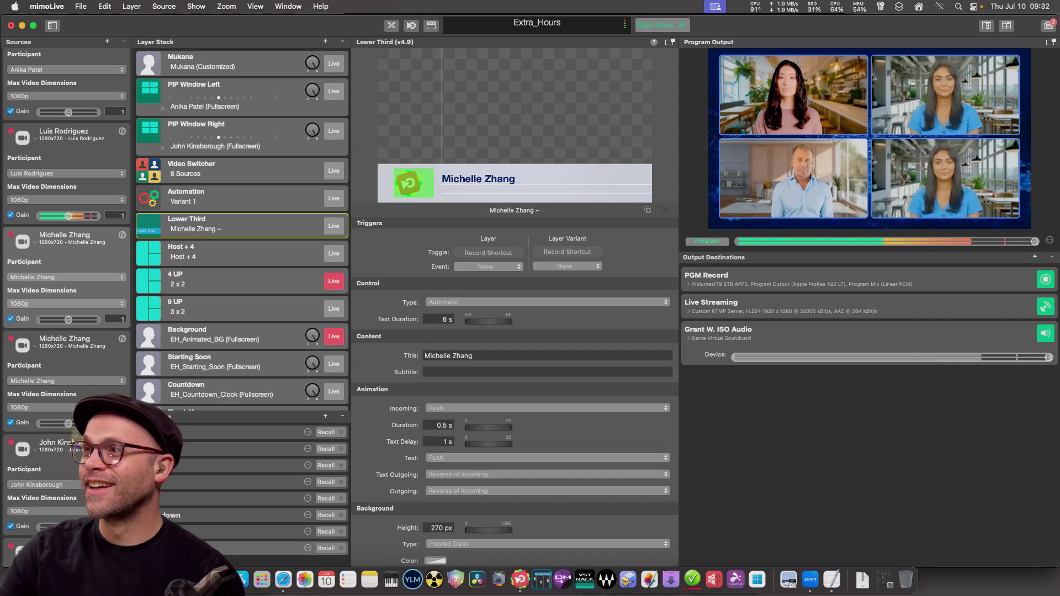
pyautogui.click(66, 277)
pyautogui.click(50, 288)
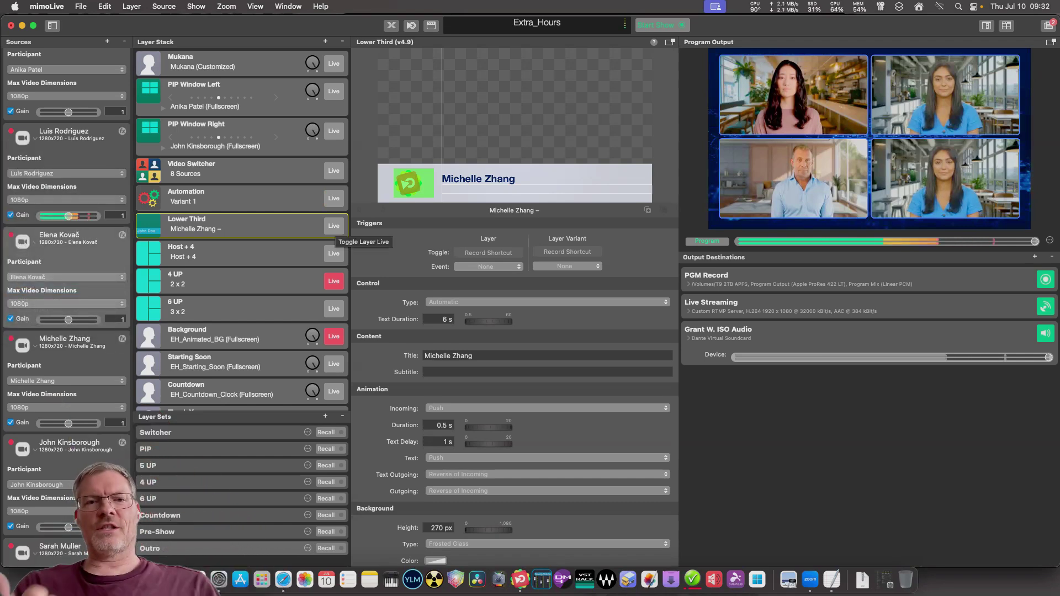
# Put the Automation layer live, keep the second source's participant, and take the Lower Third live.
pyautogui.click(334, 198)
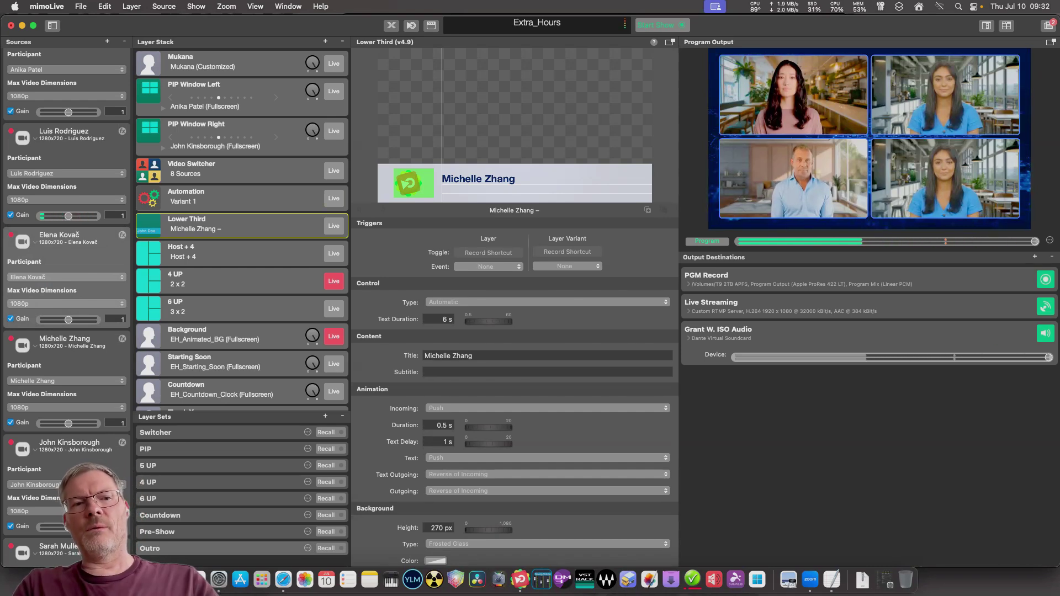
pyautogui.click(67, 276)
pyautogui.press('Escape')
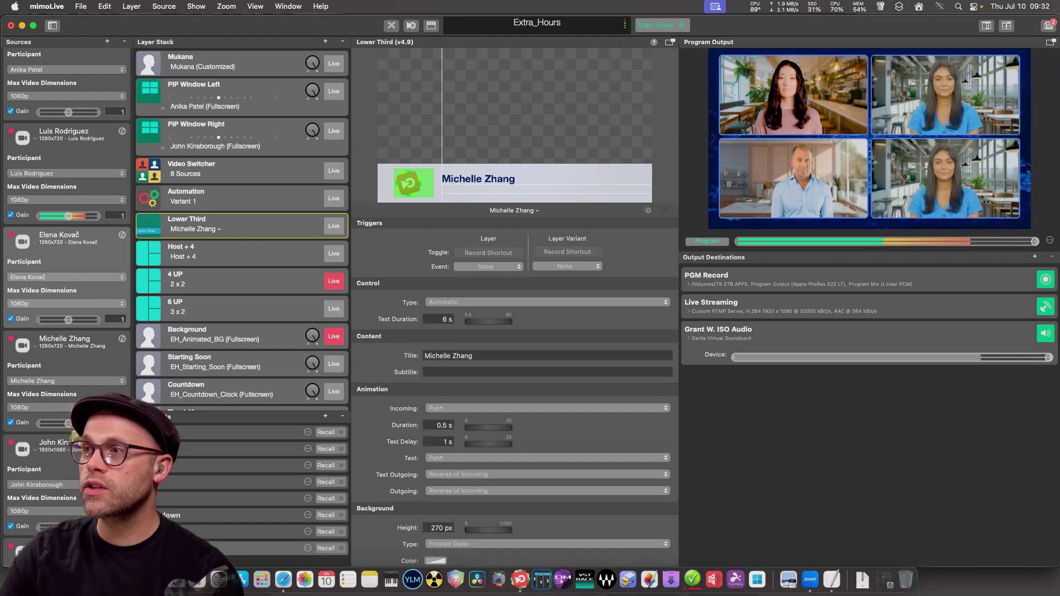
pyautogui.click(67, 277)
pyautogui.click(66, 277)
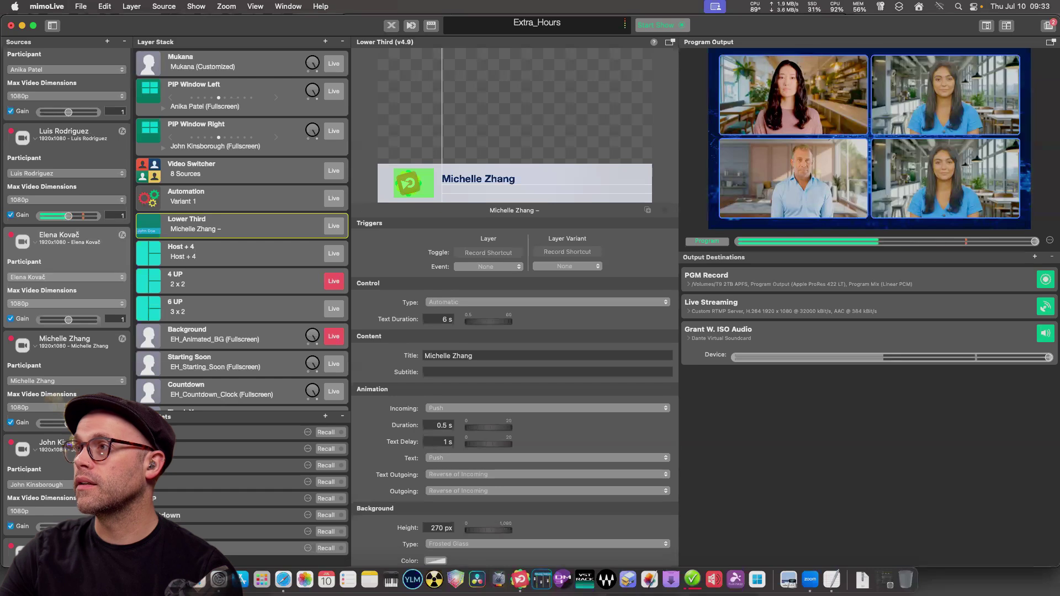
pyautogui.click(333, 226)
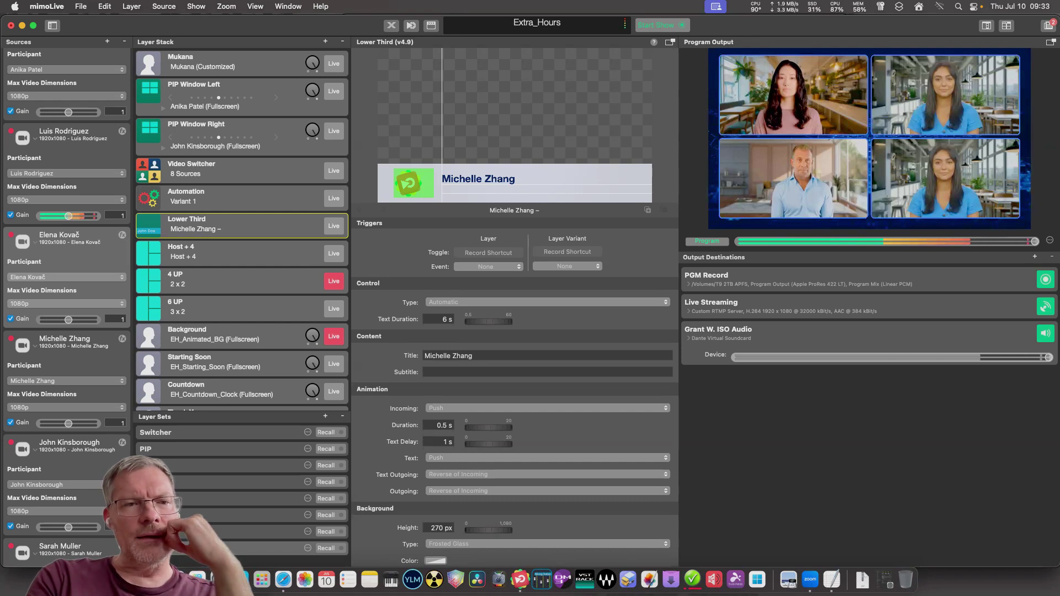
# Change the first Zoom ISO source's Participant popup to the new participant.
pyautogui.scroll(2, 66, 309)
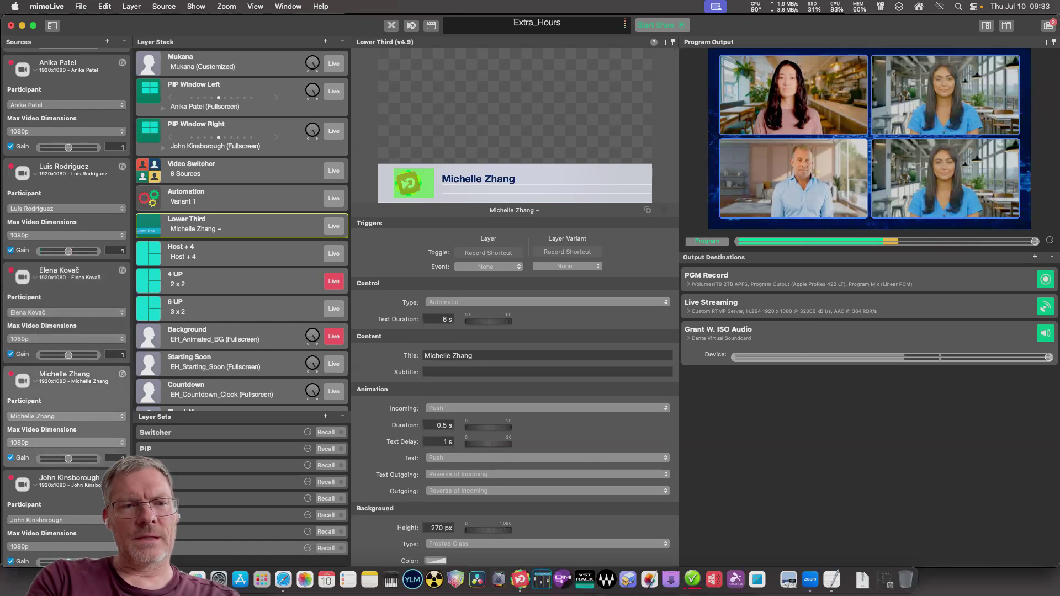
pyautogui.click(66, 416)
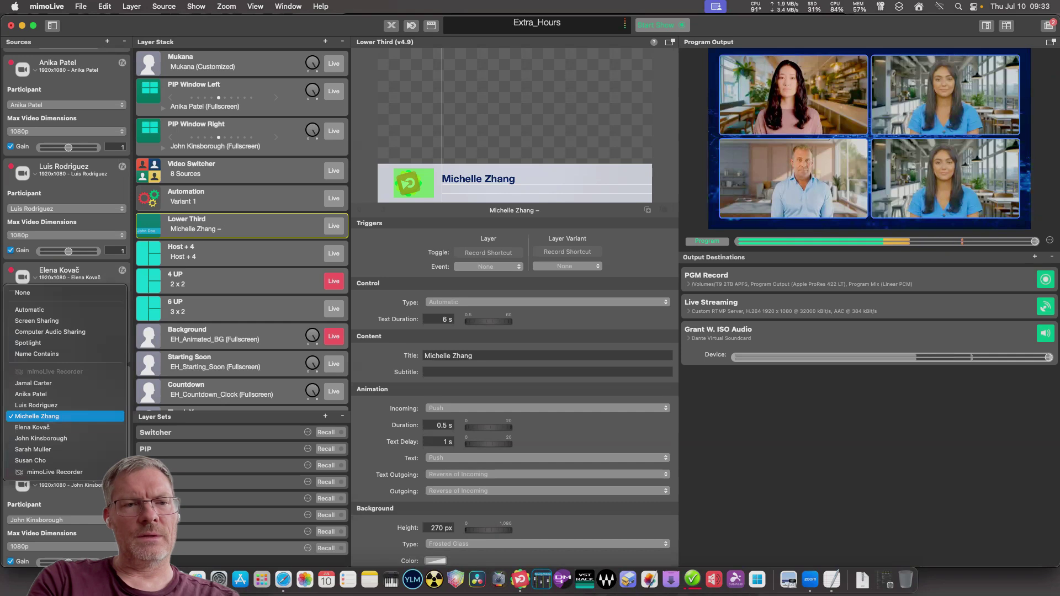
pyautogui.press('Escape')
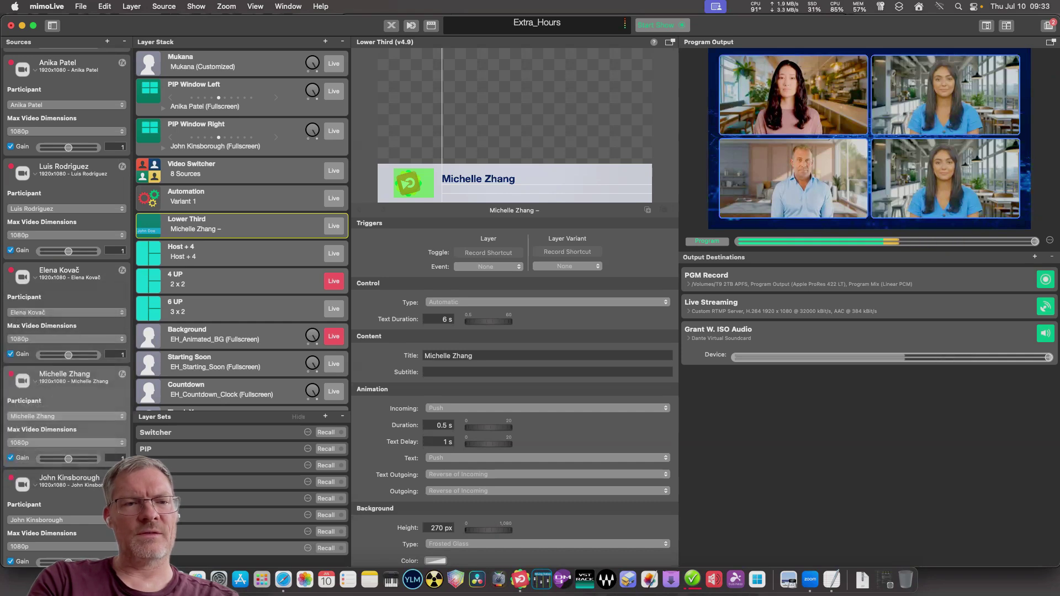
pyautogui.click(66, 416)
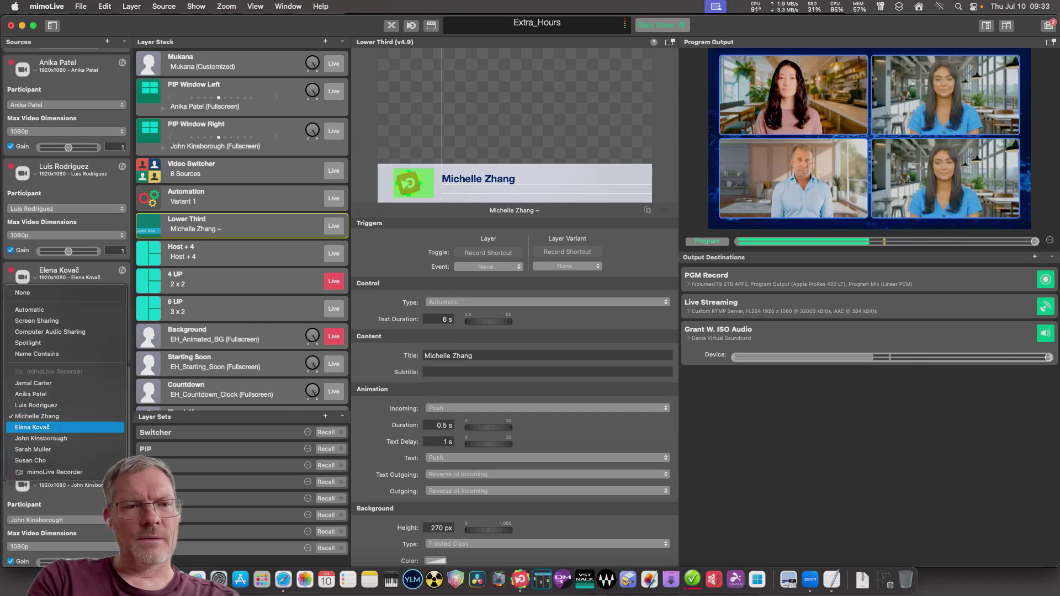
pyautogui.press('Return')
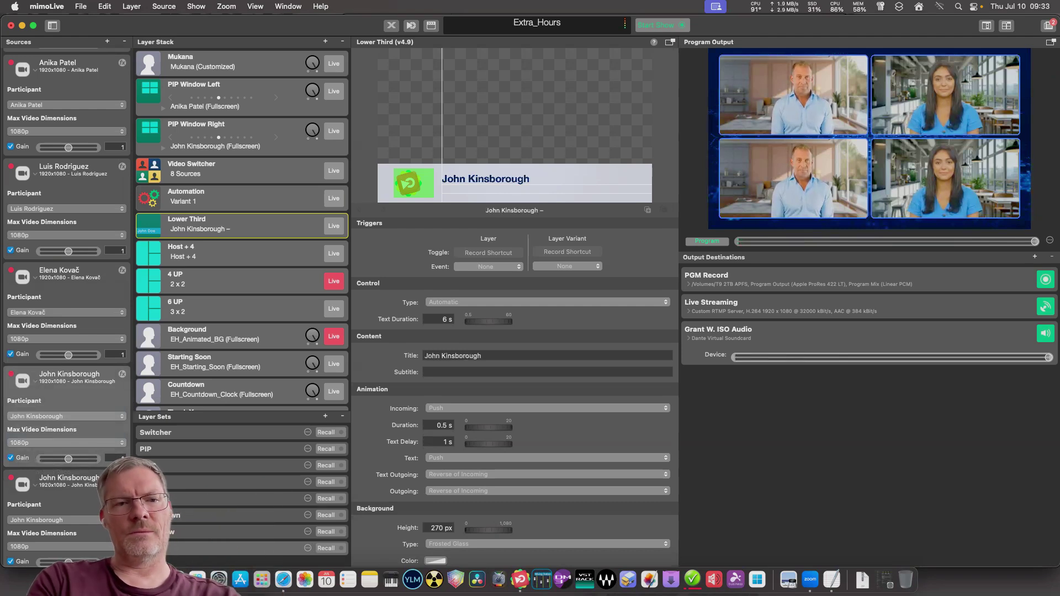
pyautogui.click(66, 416)
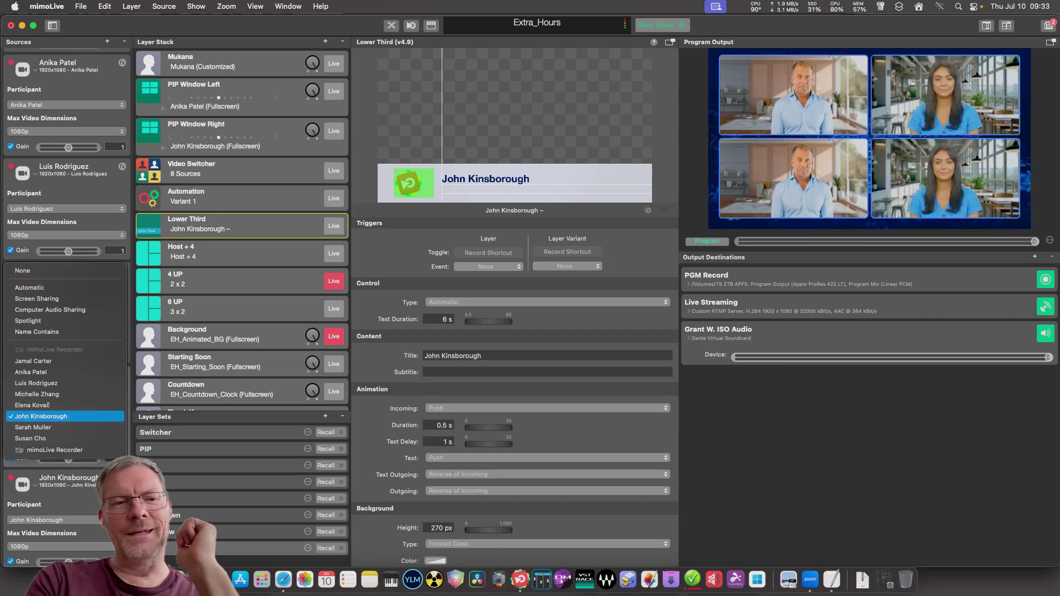
pyautogui.press('Return')
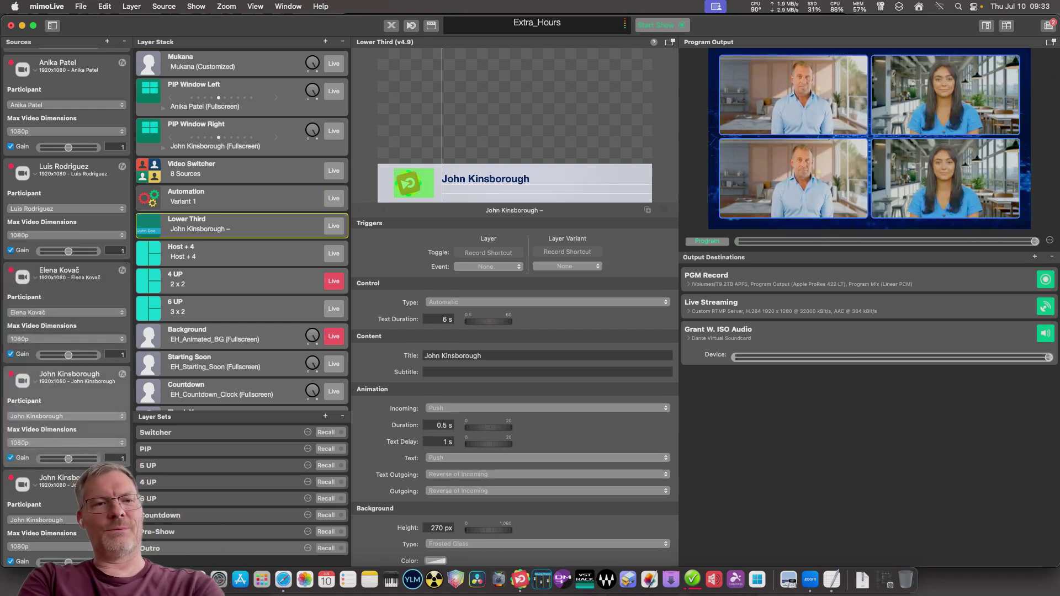
pyautogui.scroll(3, 66, 303)
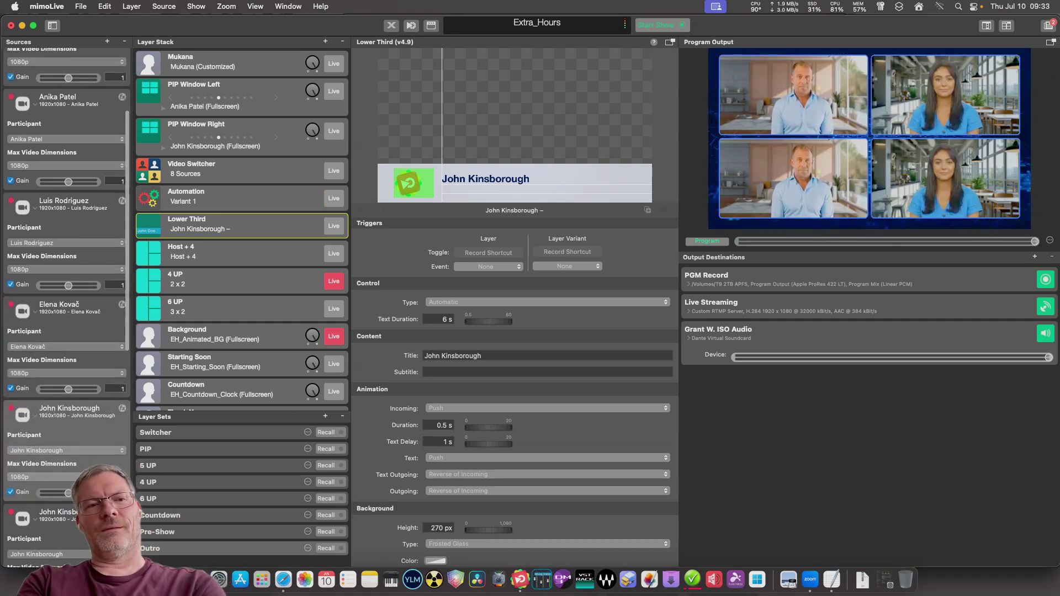
pyautogui.scroll(-3, 67, 304)
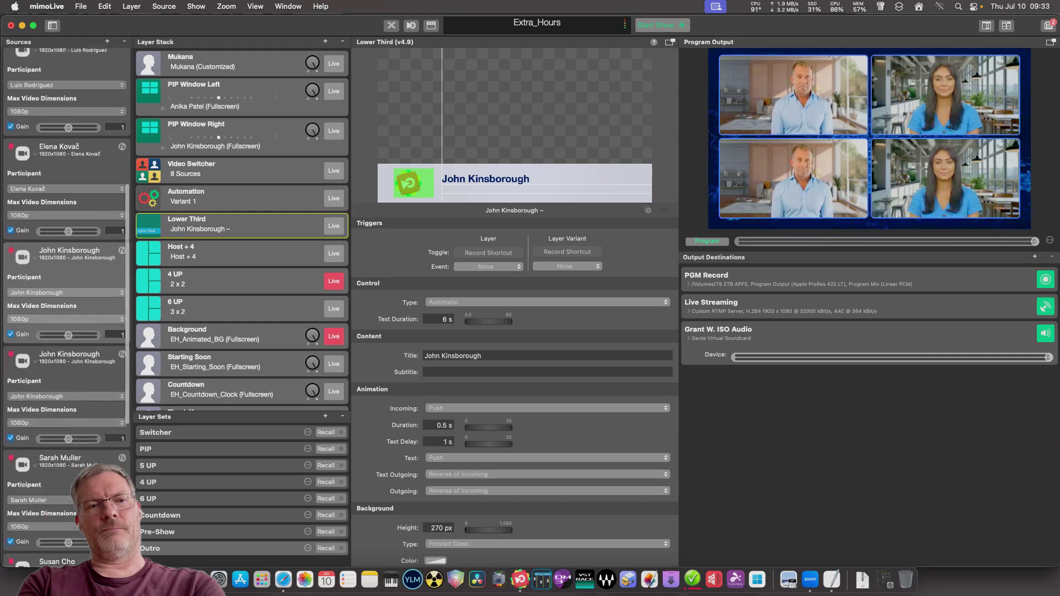
pyautogui.scroll(6, 67, 303)
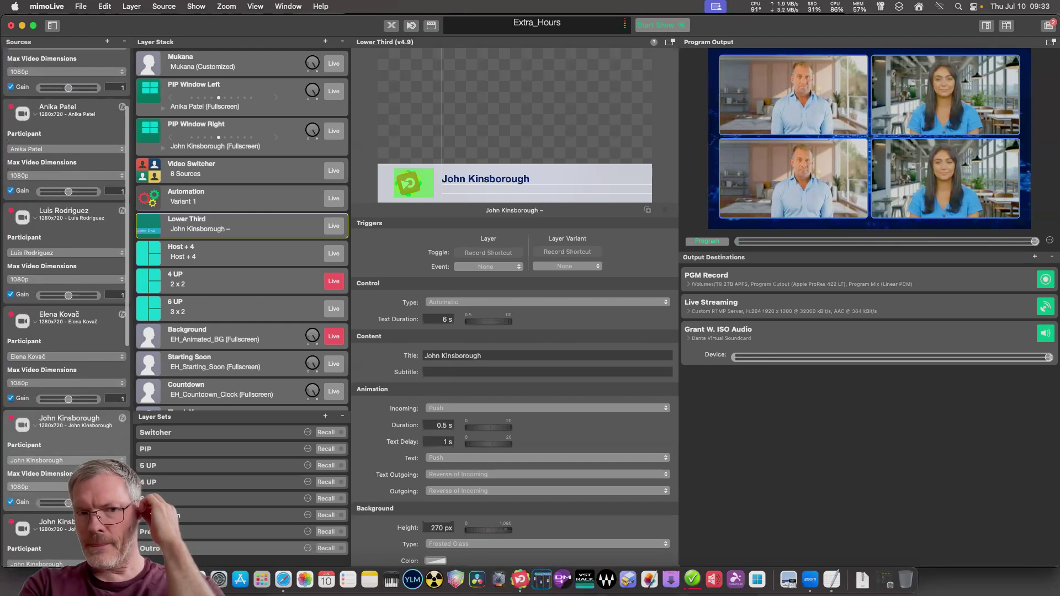
pyautogui.scroll(1, 66, 303)
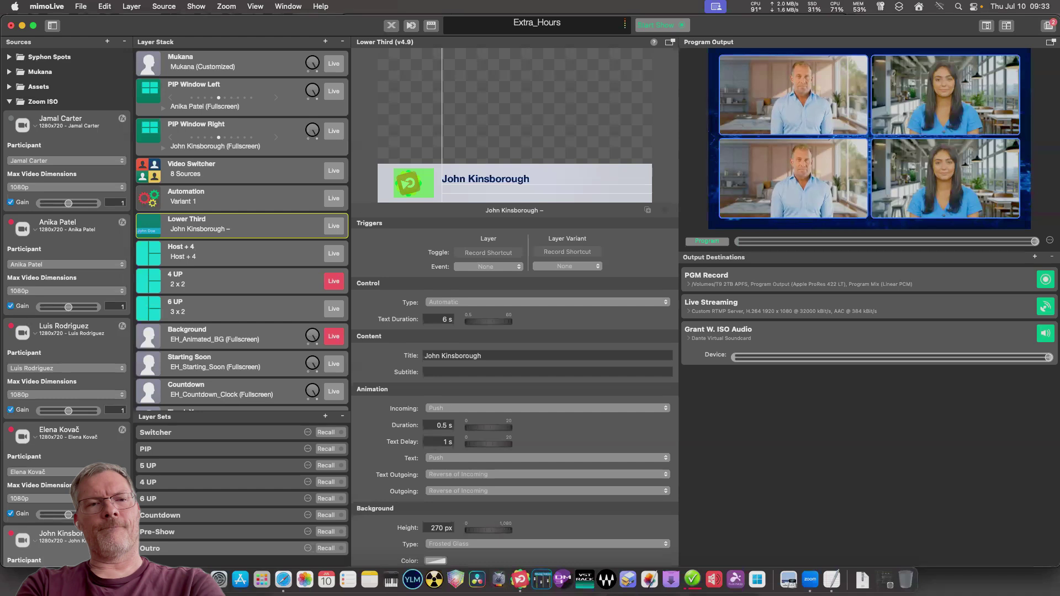
pyautogui.click(10, 101)
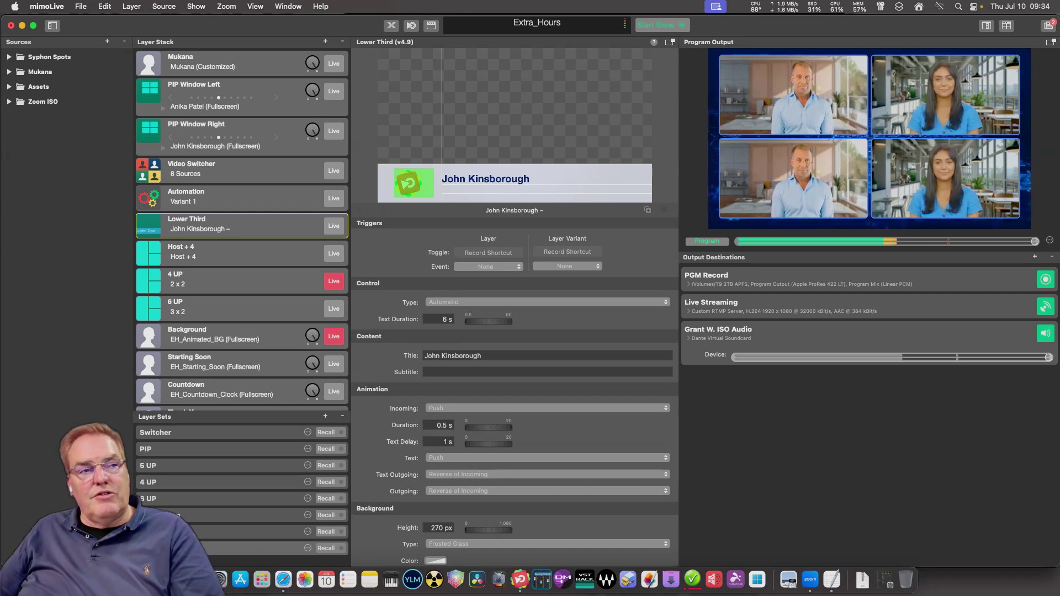
pyautogui.scroll(-10, 514, 420)
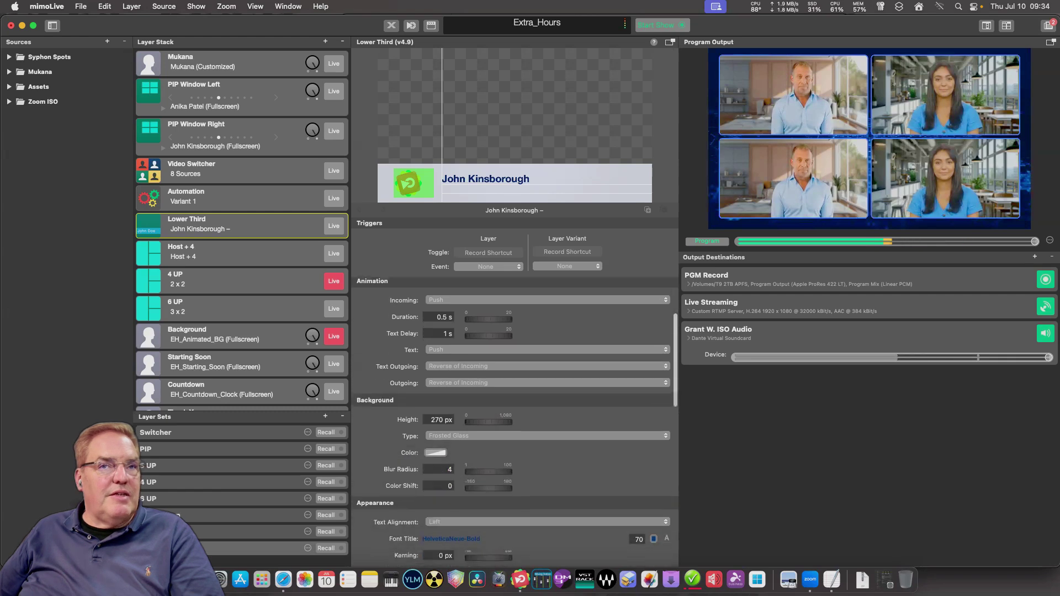
pyautogui.scroll(10, 515, 420)
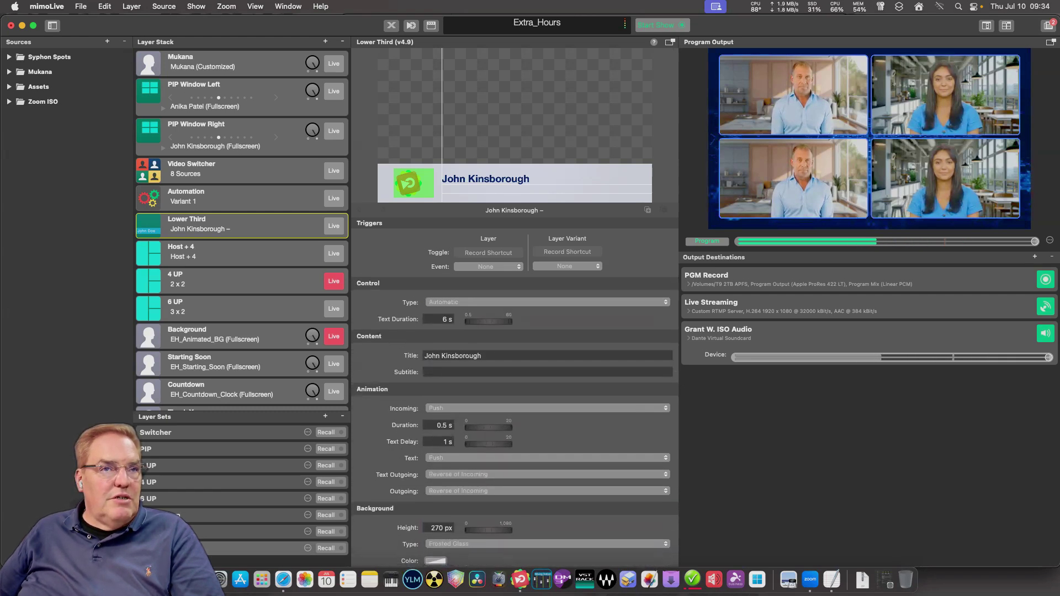
pyautogui.scroll(-6, 514, 419)
pyautogui.scroll(-5, 514, 419)
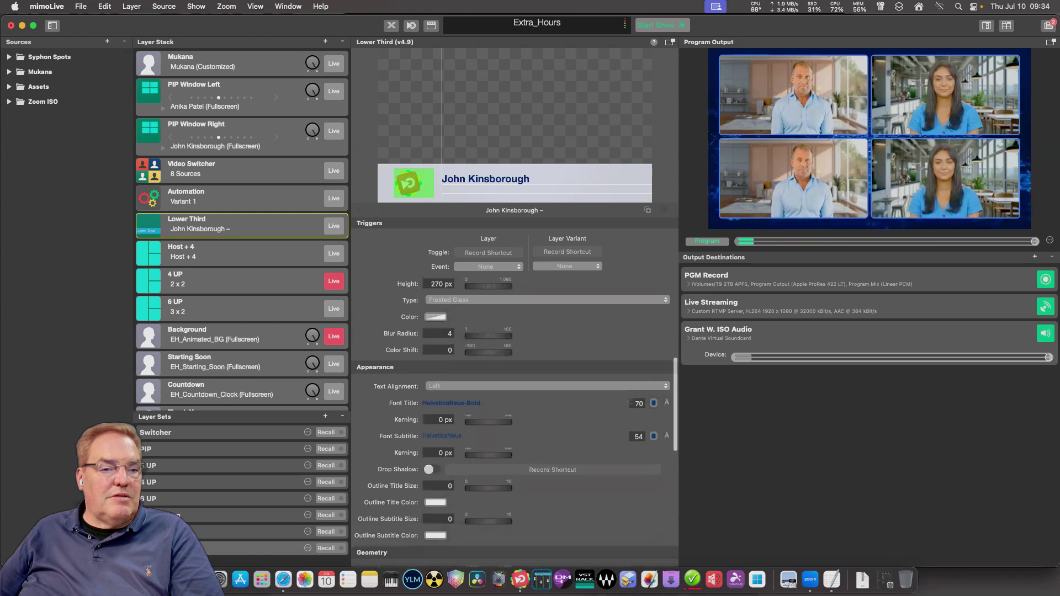
pyautogui.scroll(-5, 515, 419)
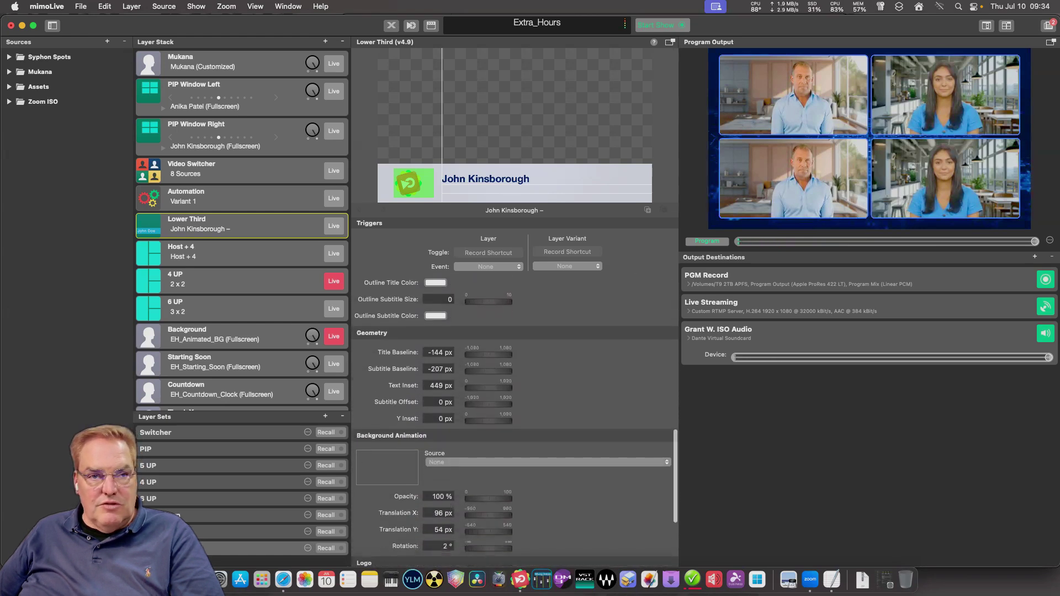
pyautogui.scroll(-2, 515, 420)
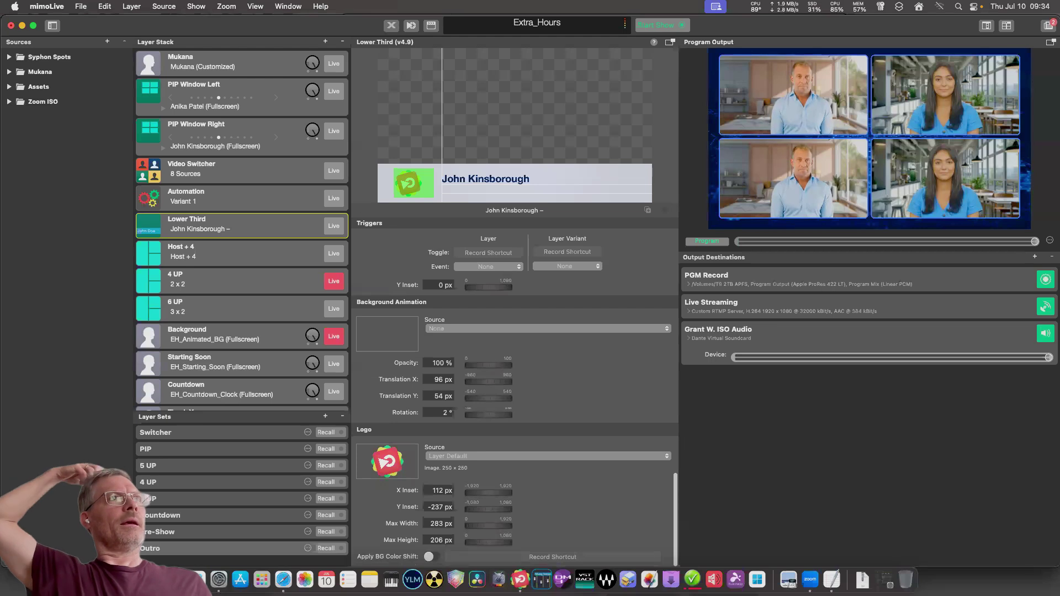
pyautogui.click(546, 456)
pyautogui.click(546, 467)
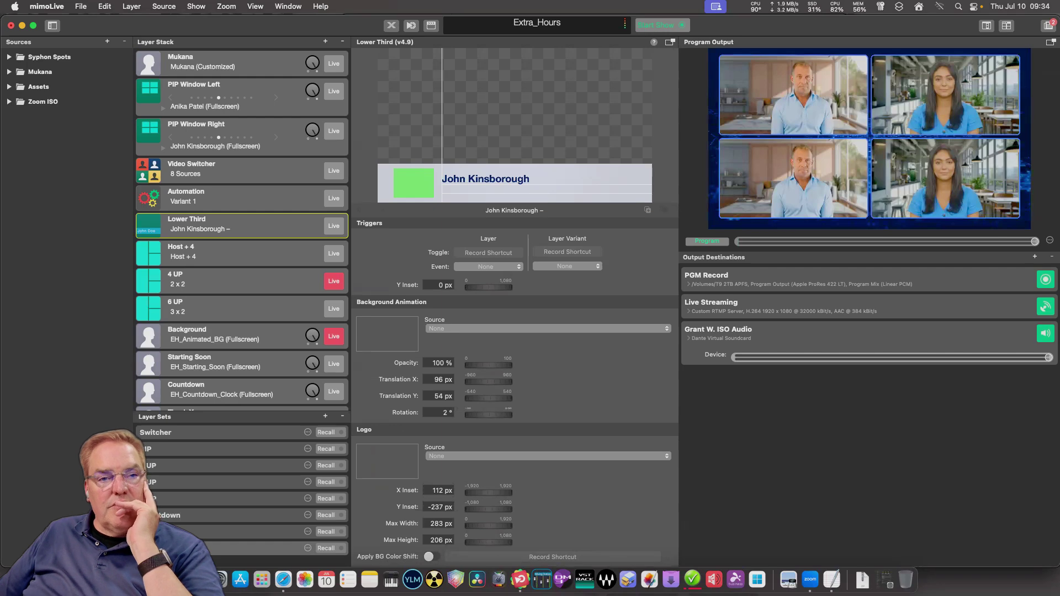
pyautogui.click(546, 456)
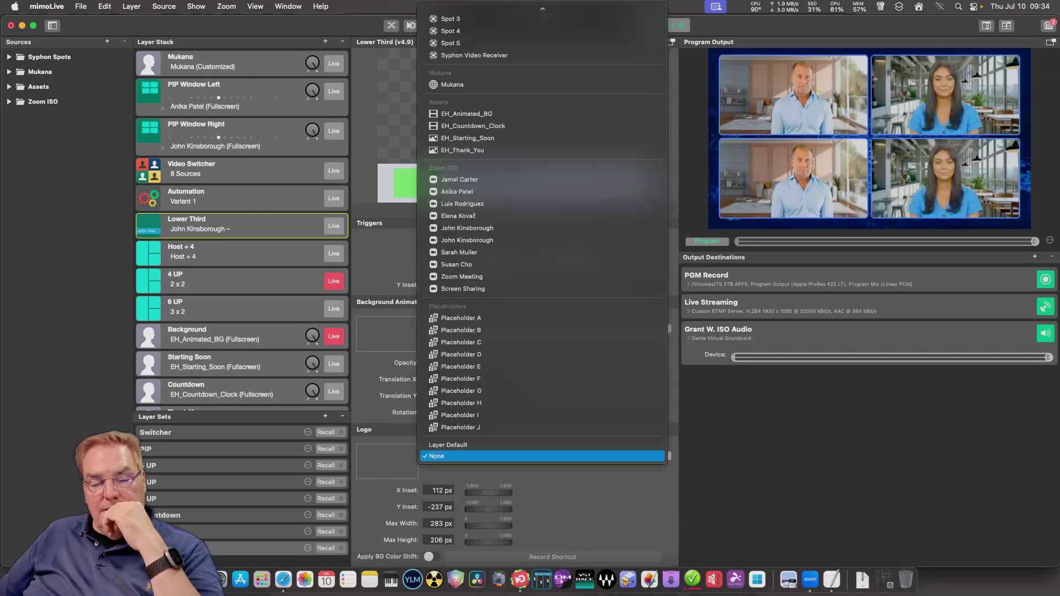
pyautogui.click(547, 456)
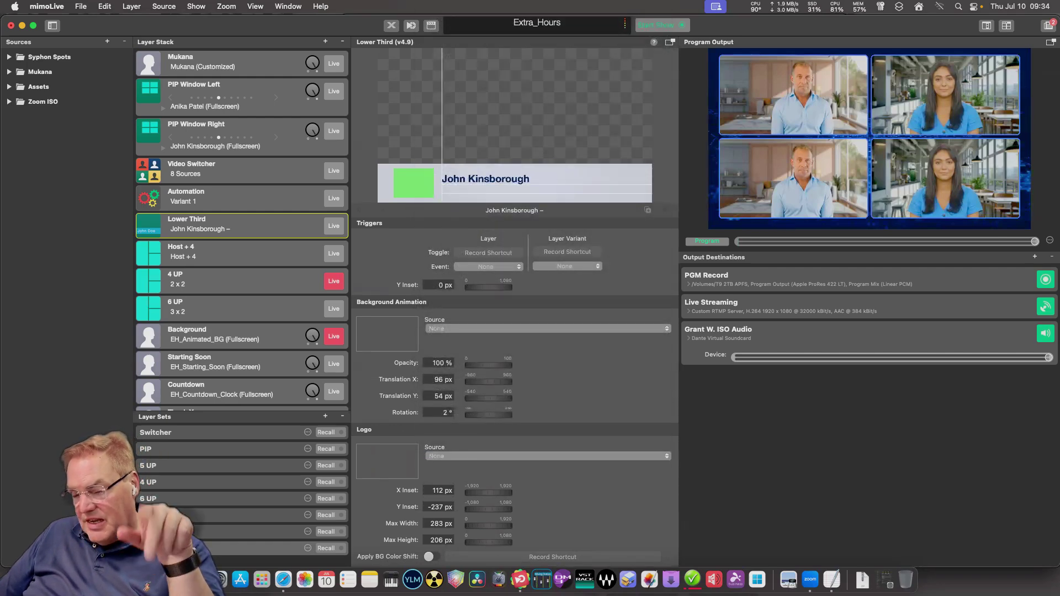
pyautogui.click(547, 456)
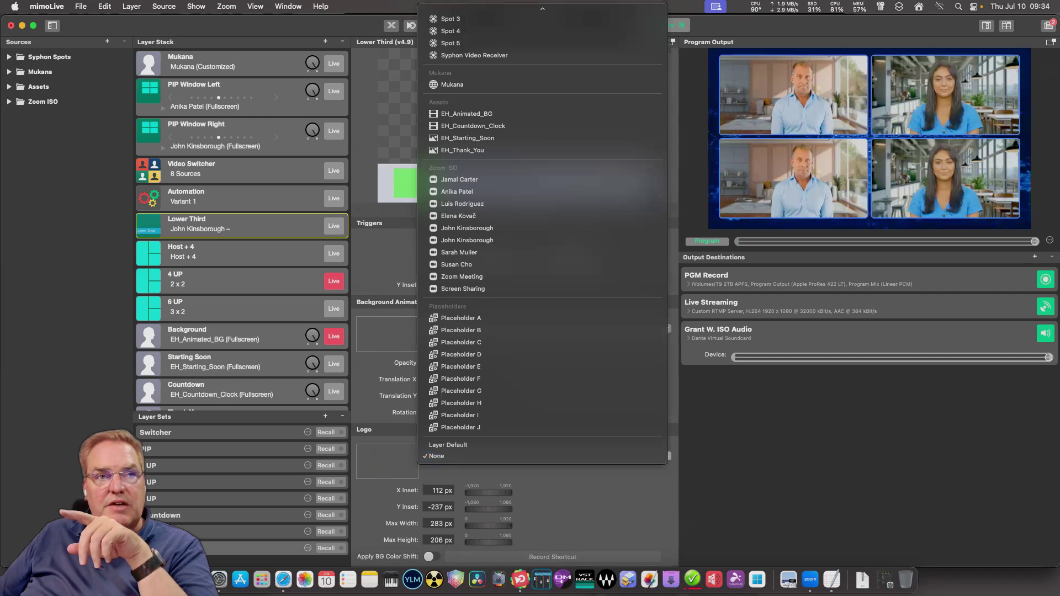
pyautogui.press('Escape')
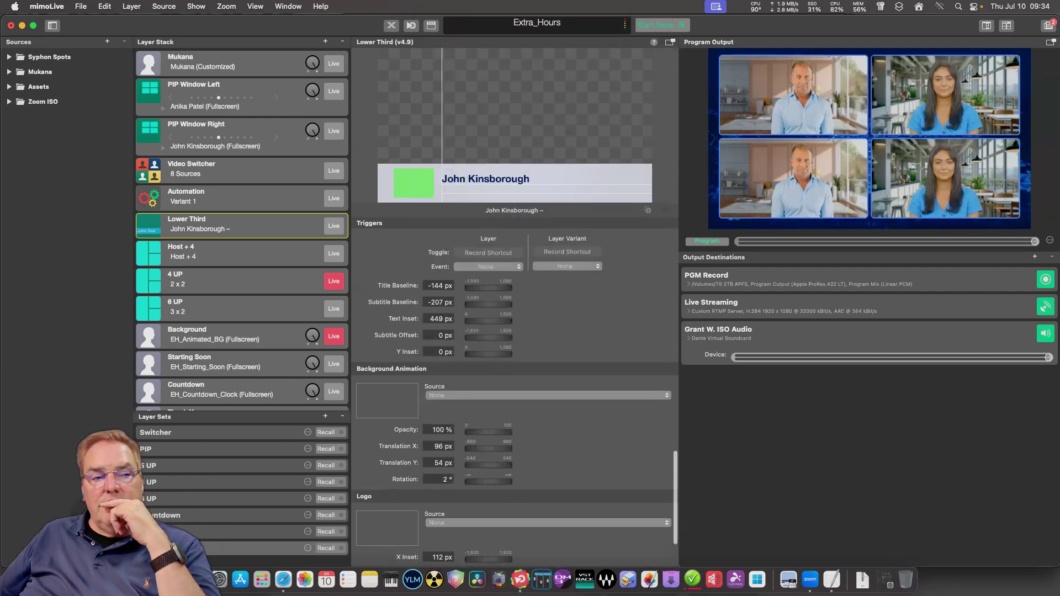
pyautogui.scroll(10, 515, 422)
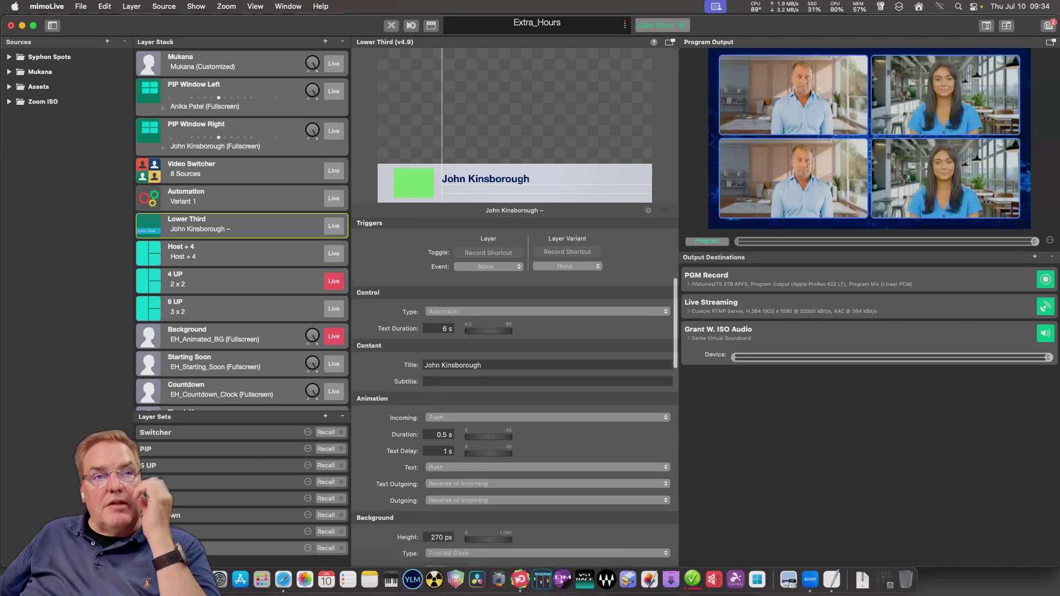
pyautogui.scroll(-10, 515, 422)
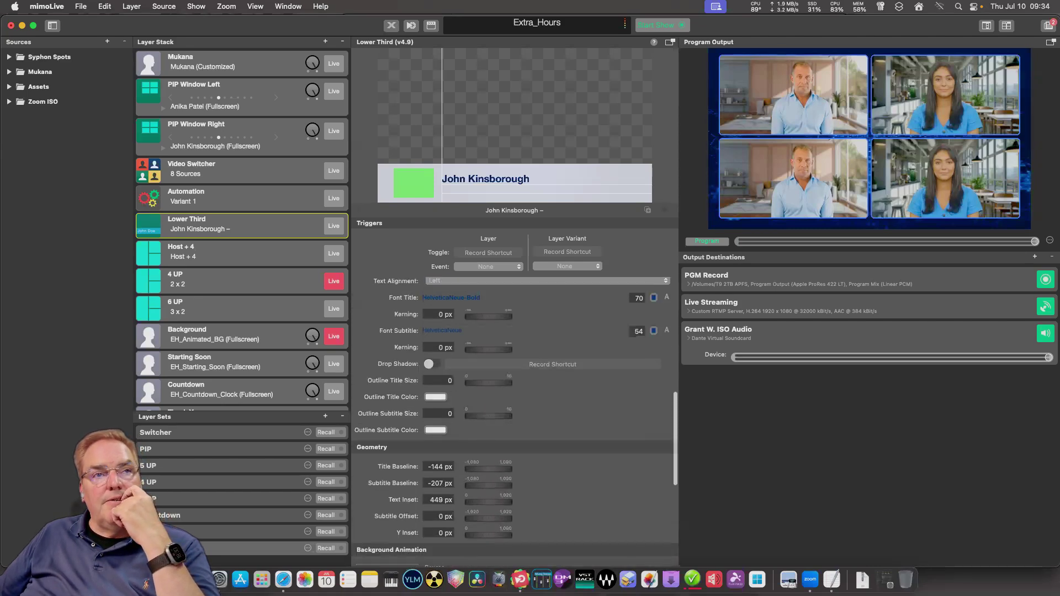
pyautogui.scroll(8, 515, 422)
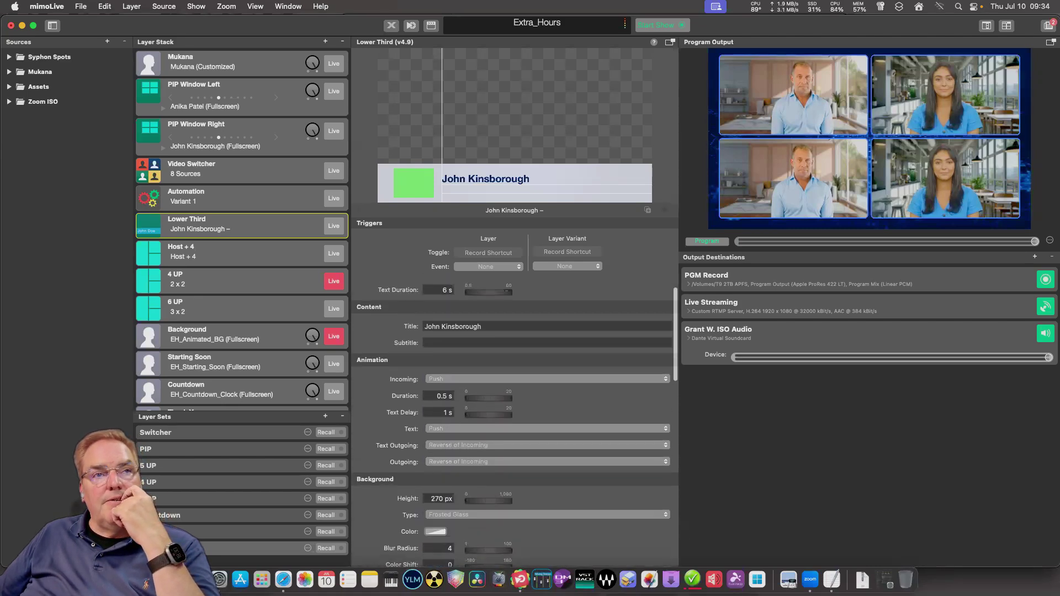
pyautogui.scroll(-6, 515, 422)
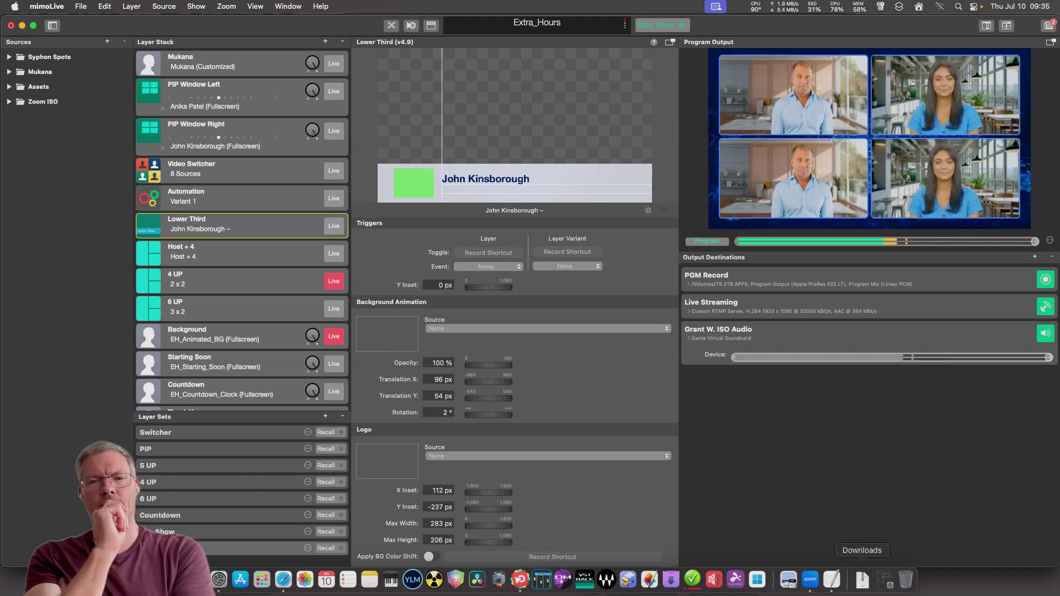
# Shift the TextEdit window left, delete the empty line under getjsondata, and return to mimoLive.
pyautogui.click(831, 579)
pyautogui.press('Right')
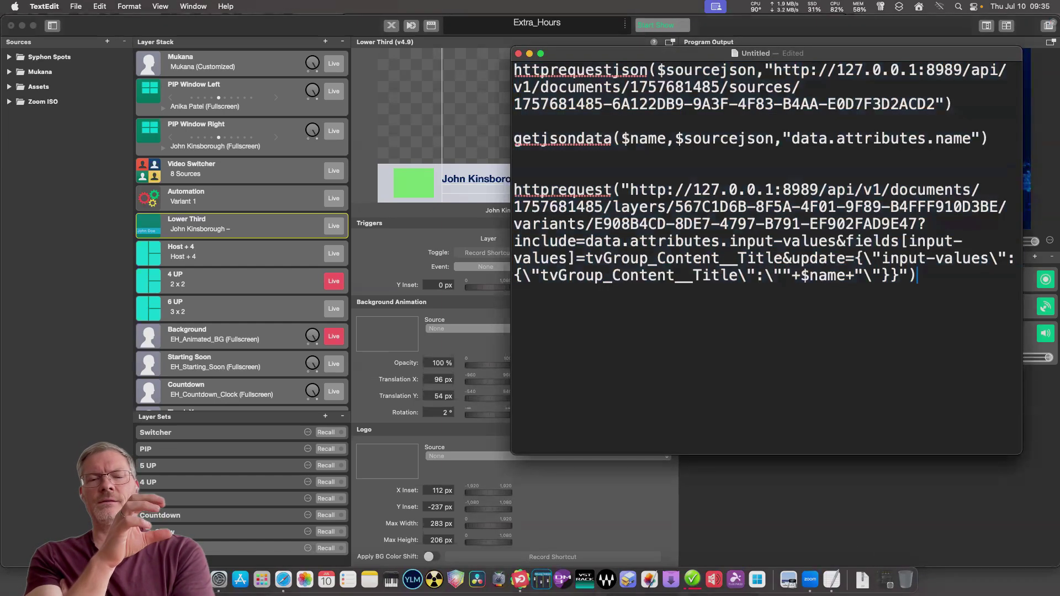
pyautogui.moveTo(662, 53); pyautogui.dragTo(569, 49)
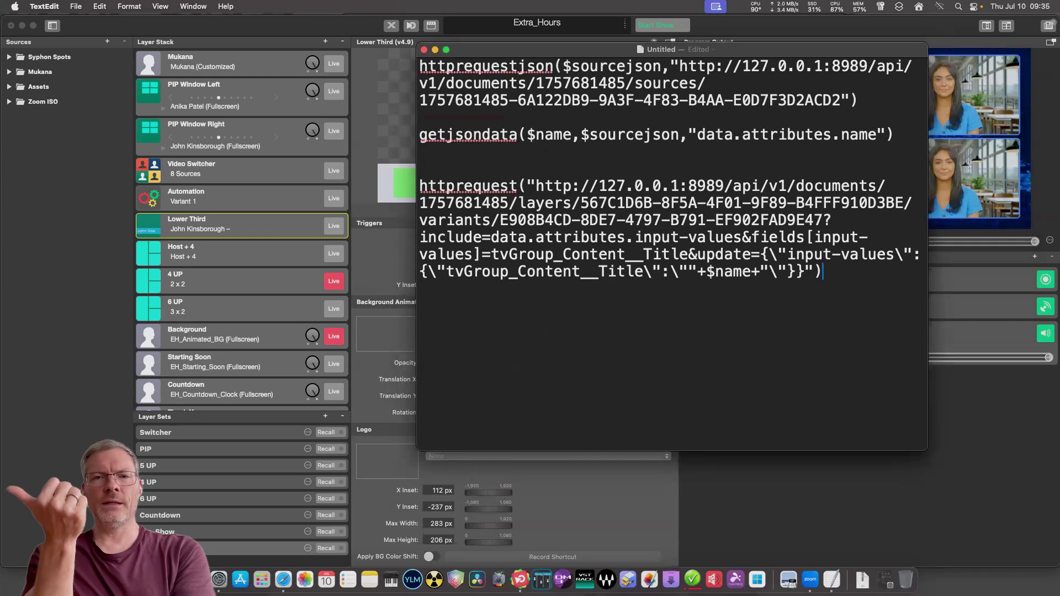
pyautogui.doubleClick(553, 152)
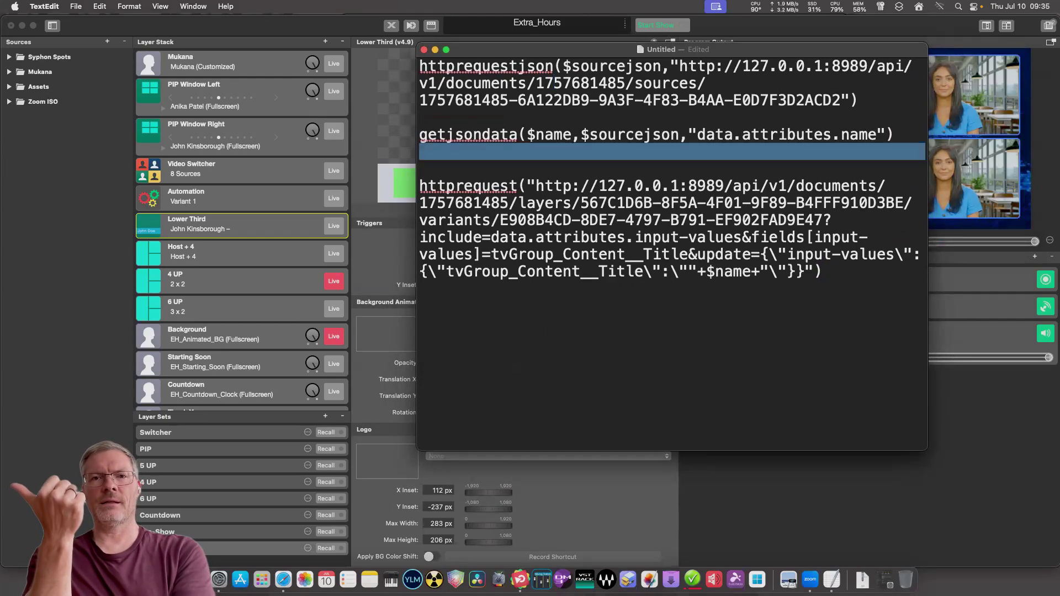
pyautogui.press('Left')
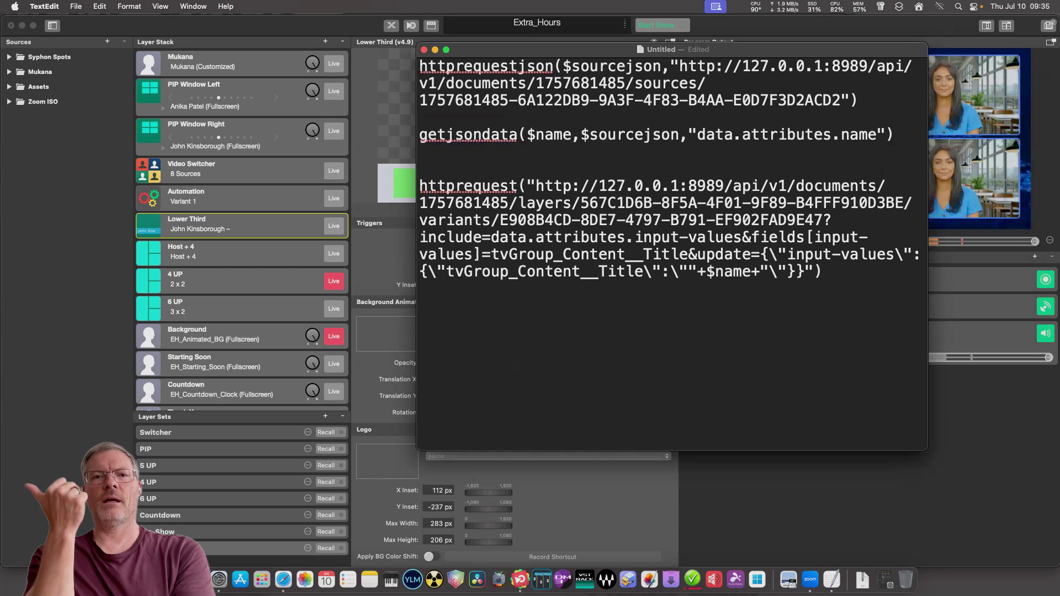
pyautogui.press('Delete')
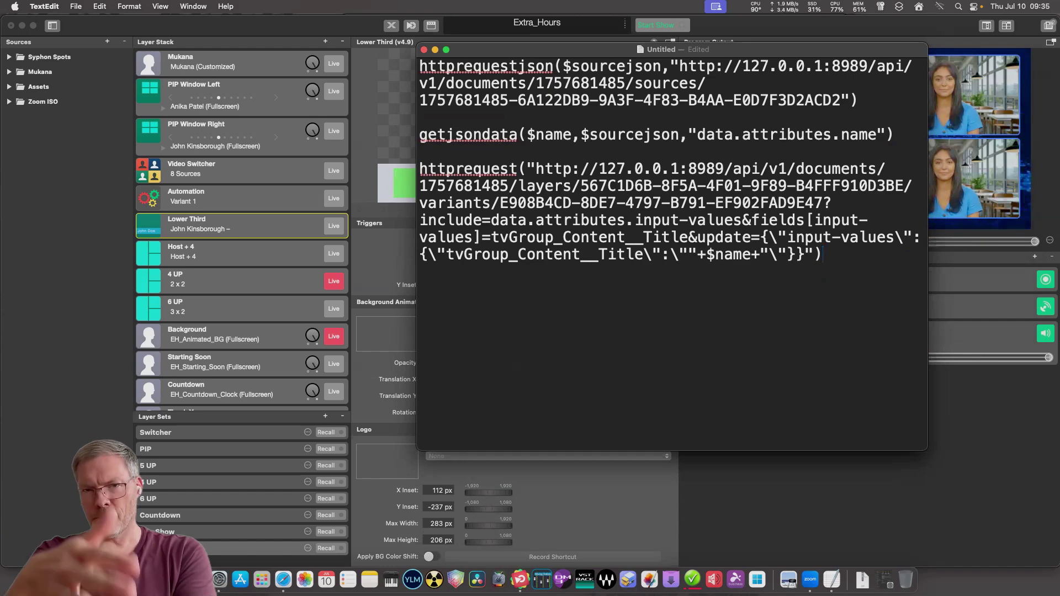
pyautogui.press('super+Tab')
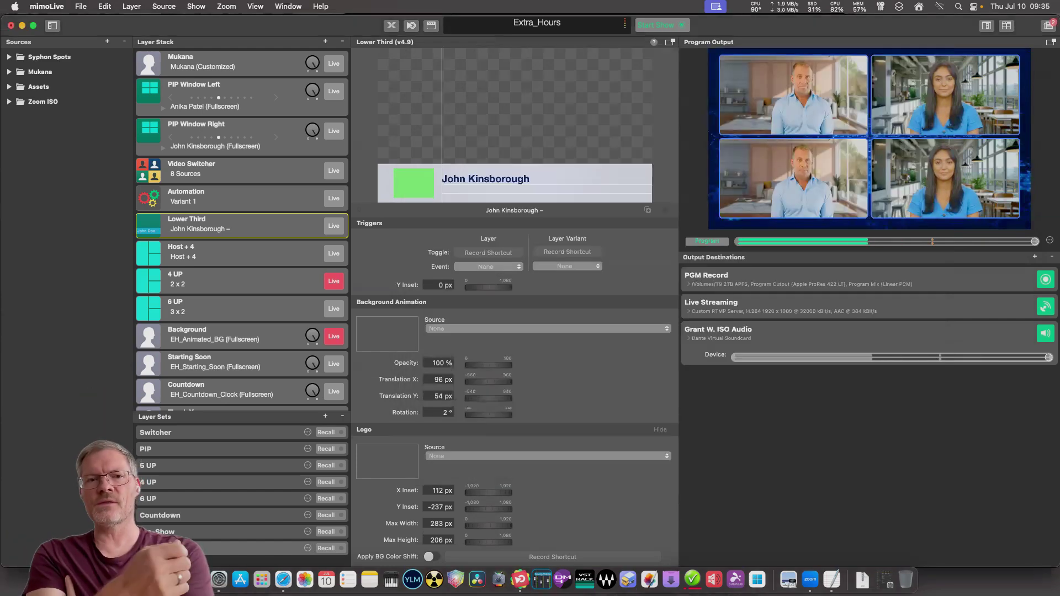
pyautogui.click(831, 580)
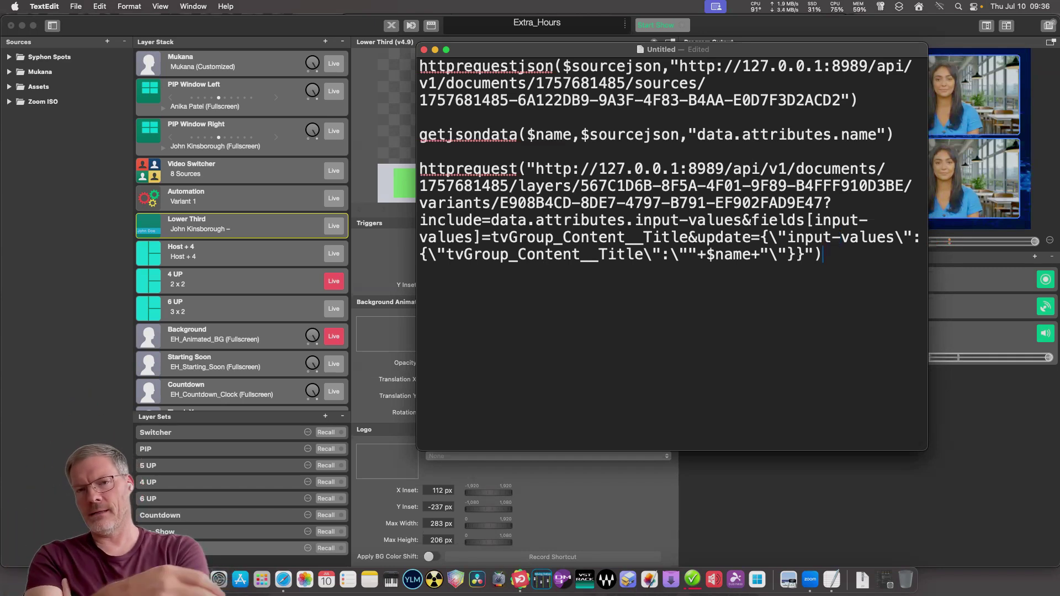
pyautogui.press('super+Tab')
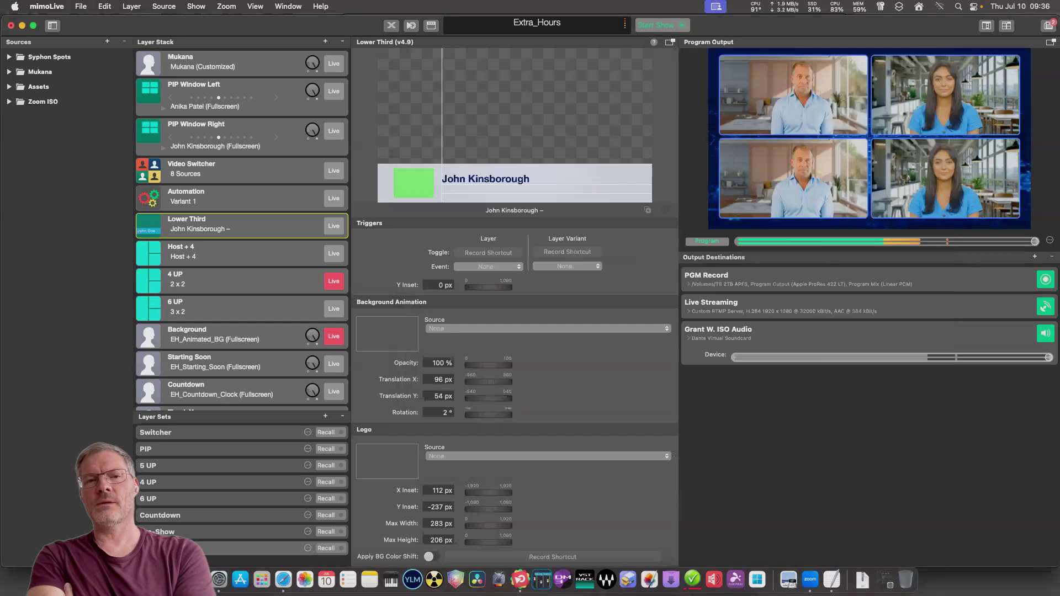
# Show the Automation layer's On Live script settings, then switch over to the TextEdit script.
pyautogui.click(241, 198)
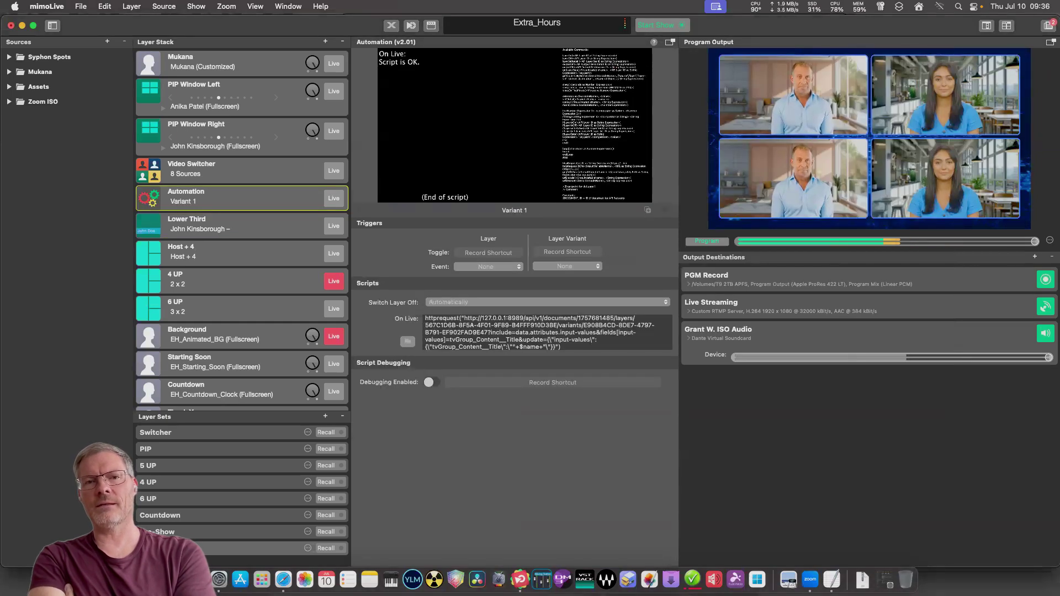
pyautogui.click(80, 7)
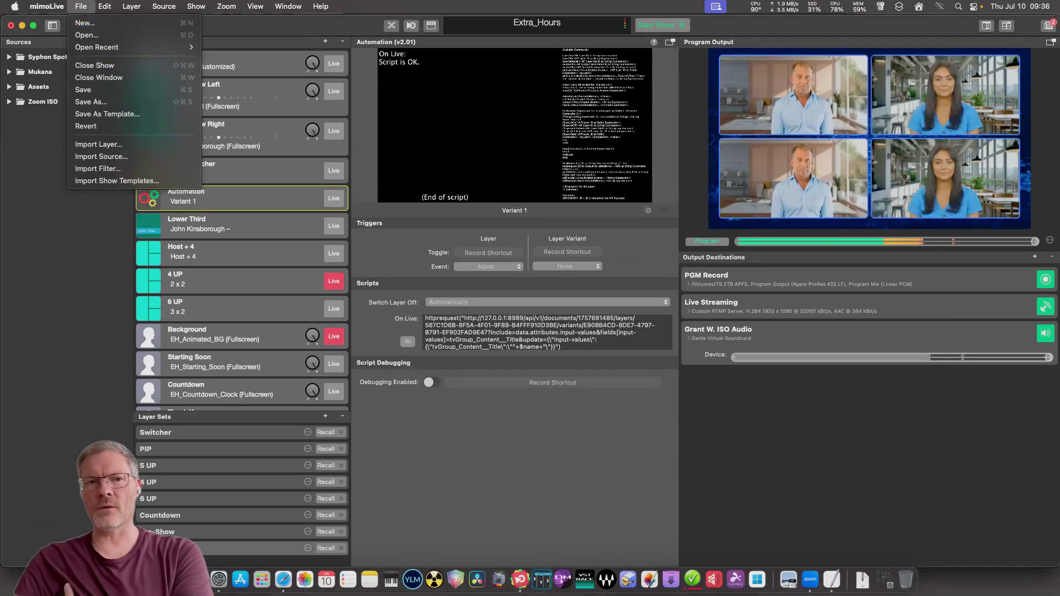
pyautogui.press('Escape')
pyautogui.scroll(-1, 546, 331)
pyautogui.scroll(1, 448, 346)
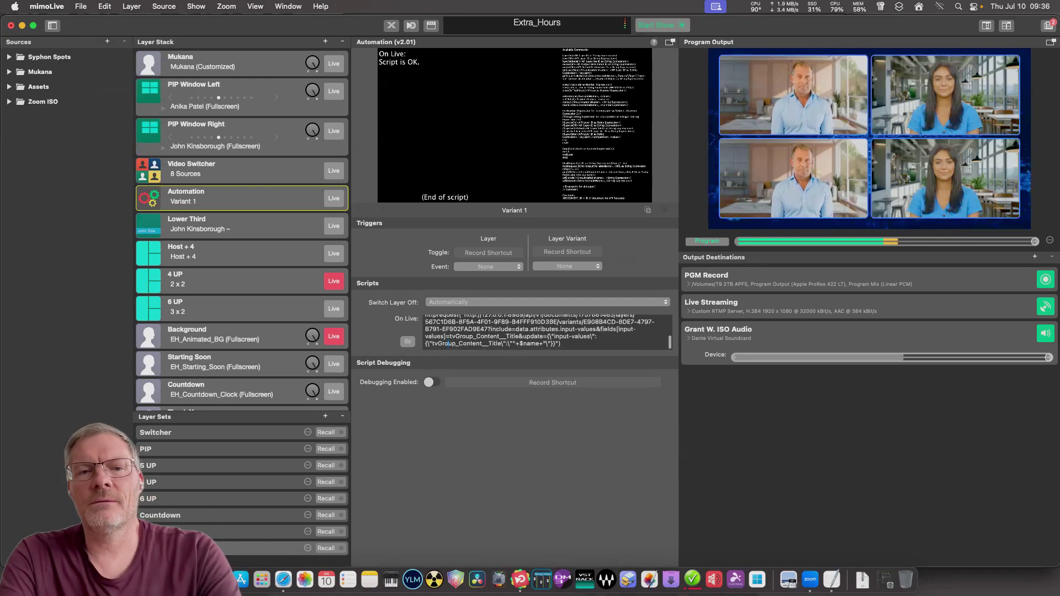
pyautogui.press('super+Tab')
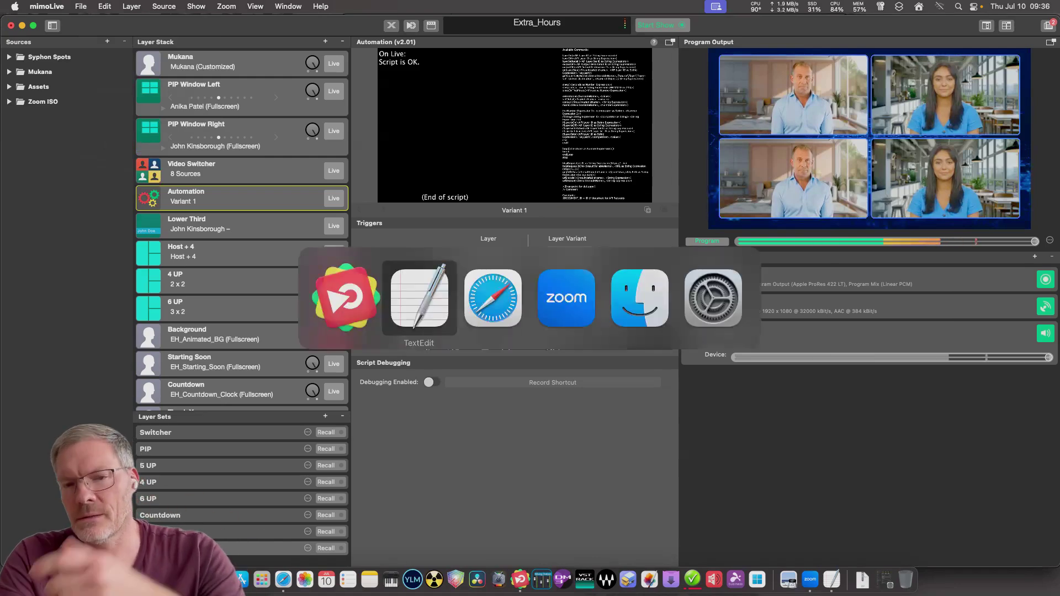
# Replace the Automation On Live script with the copied TextEdit script and save the show.
pyautogui.press('super+a')
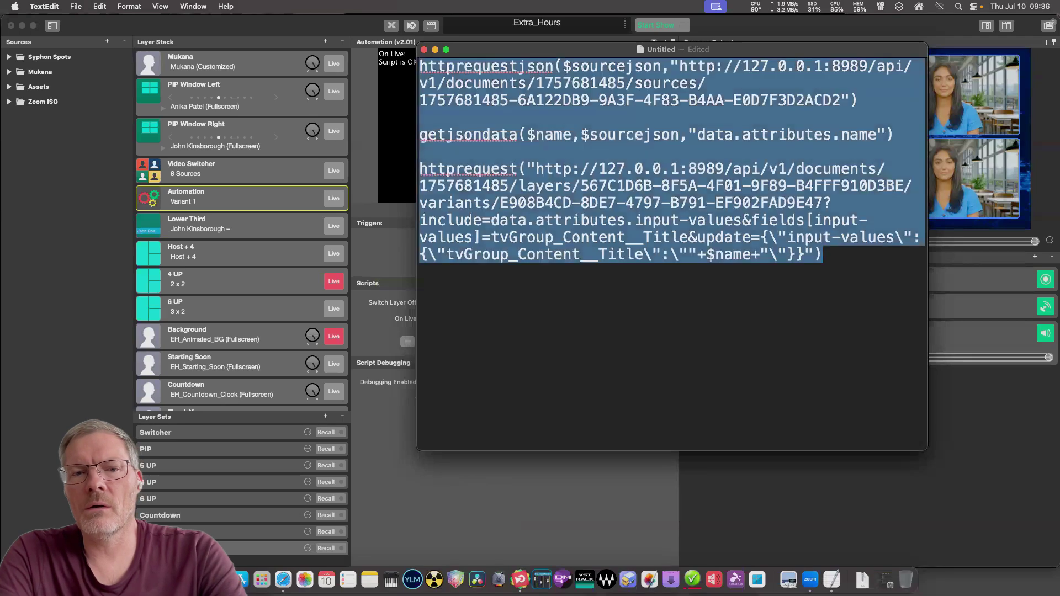
pyautogui.press('Right')
pyautogui.press('super+Tab')
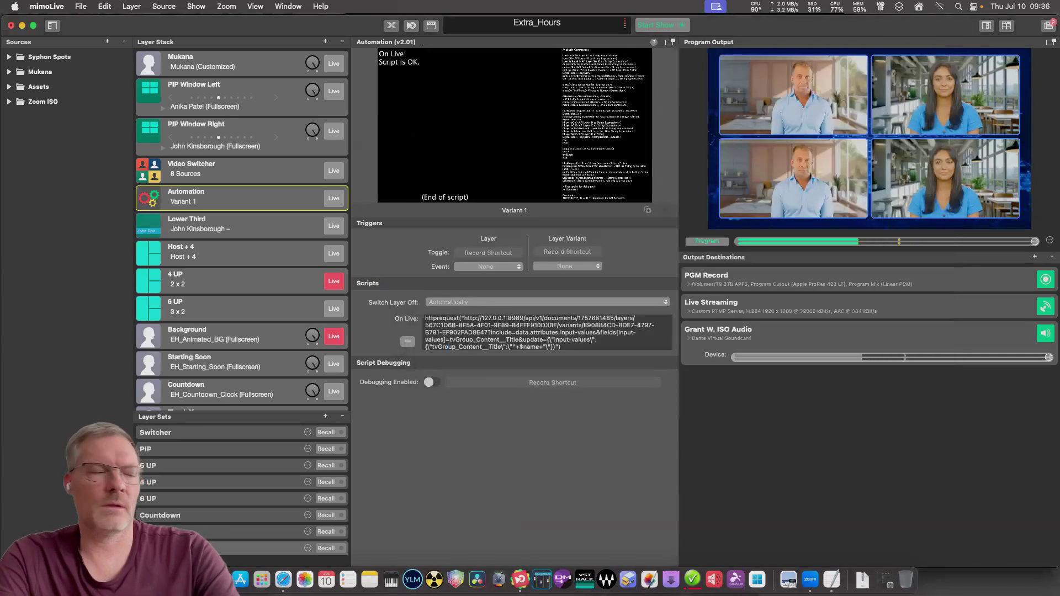
pyautogui.press('super+a')
pyautogui.press('super+c')
pyautogui.press('BackSpace')
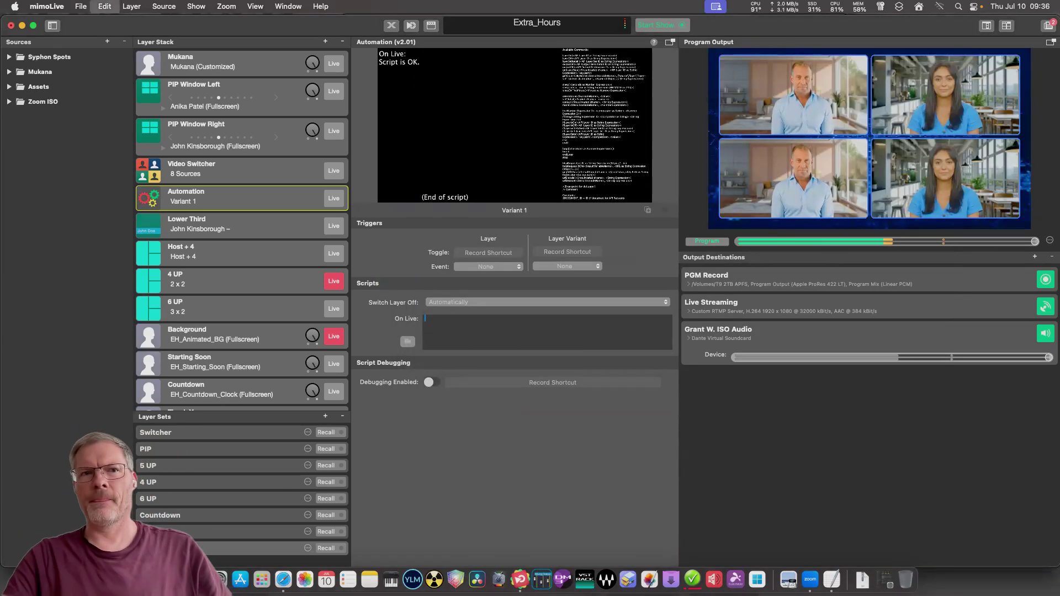
pyautogui.press('super+v')
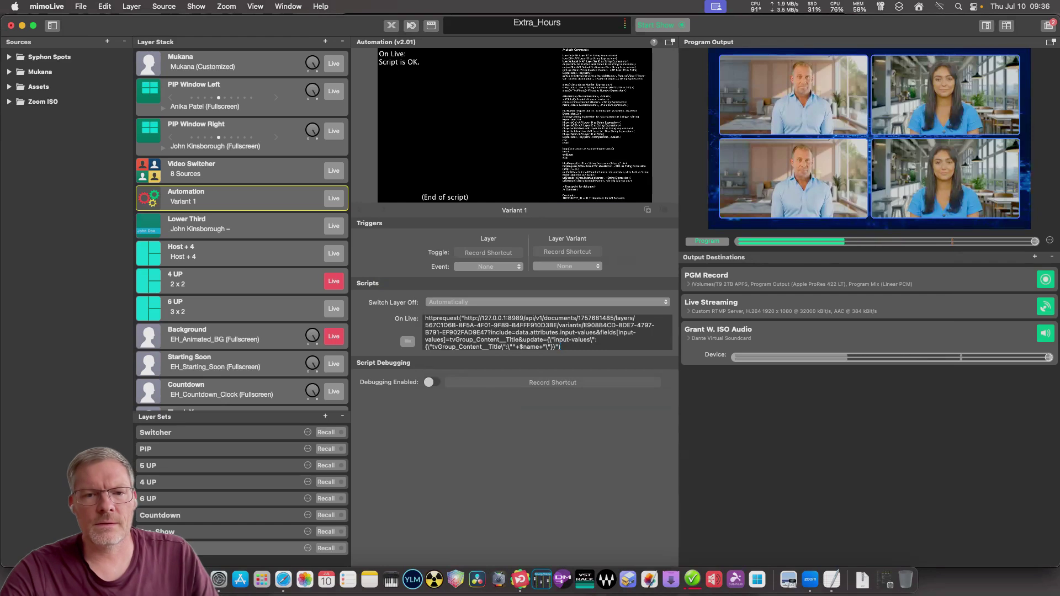
pyautogui.click(81, 7)
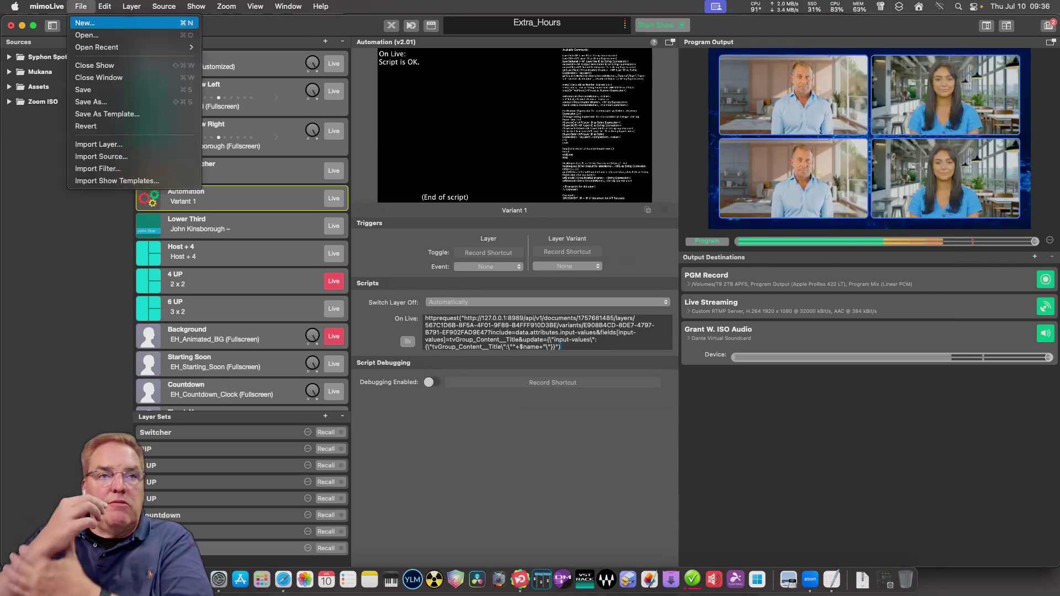
pyautogui.click(99, 89)
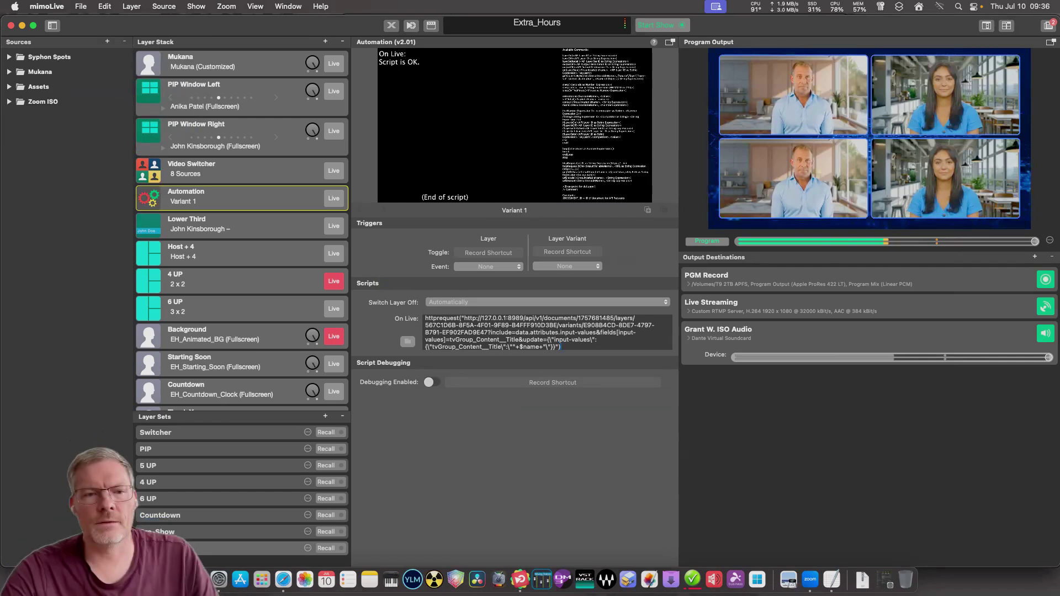
# Open the Lower Third layer's settings and check its preview in an enlarged window.
pyautogui.click(232, 224)
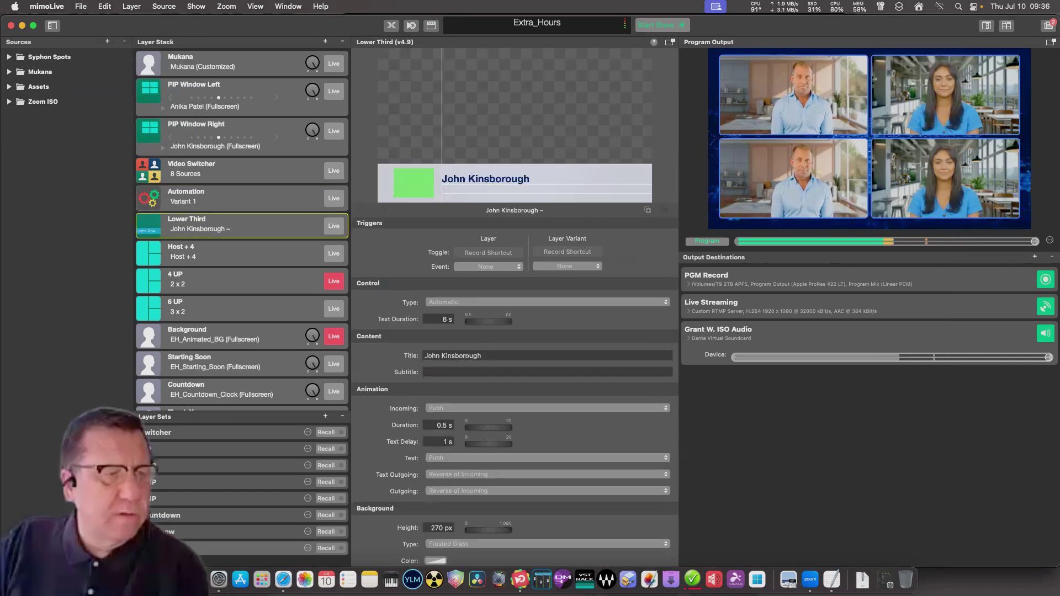
pyautogui.scroll(-10, 515, 422)
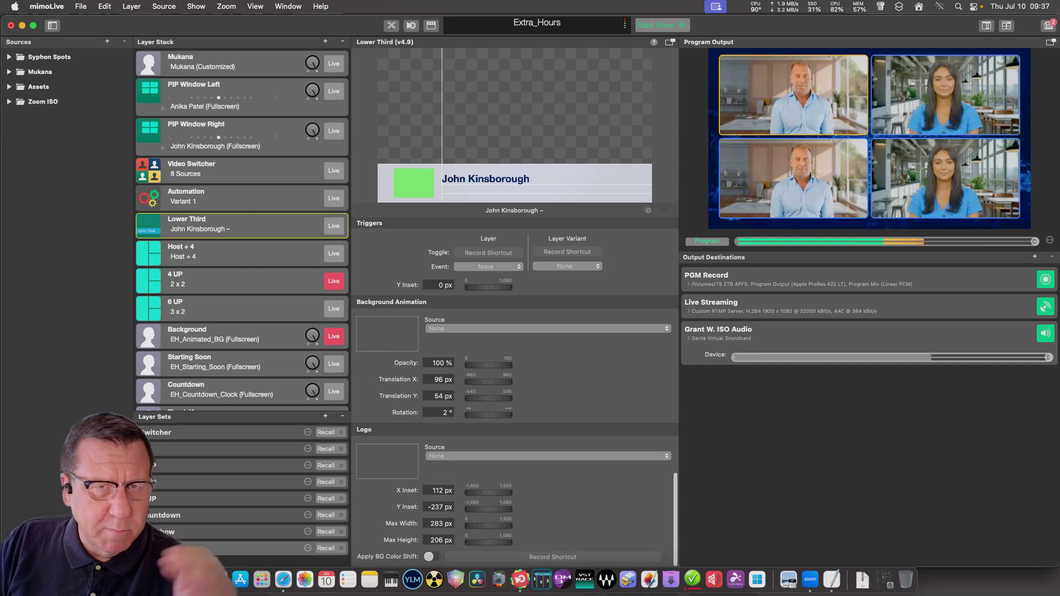
pyautogui.scroll(3, 515, 421)
pyautogui.scroll(-3, 515, 421)
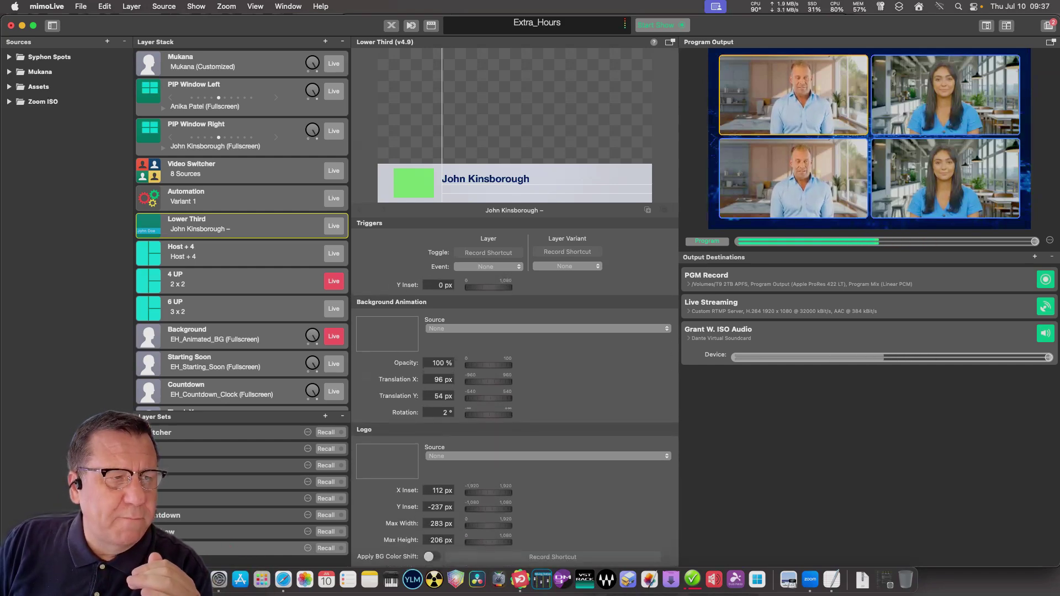
pyautogui.click(670, 42)
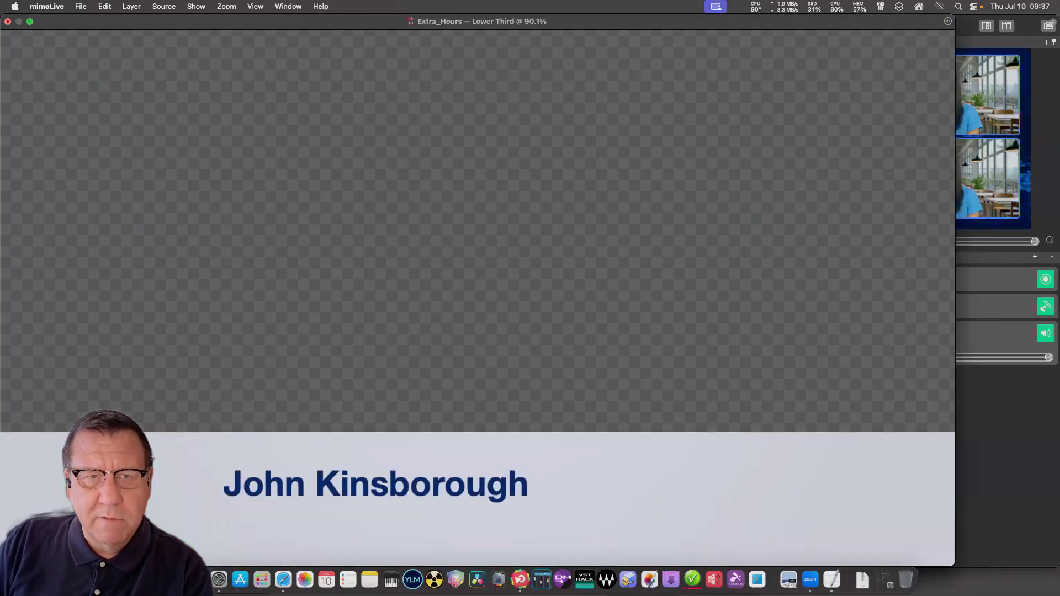
pyautogui.click(8, 22)
# Take the Lower Third live and return its inspector to the Title and Background settings.
pyautogui.click(333, 226)
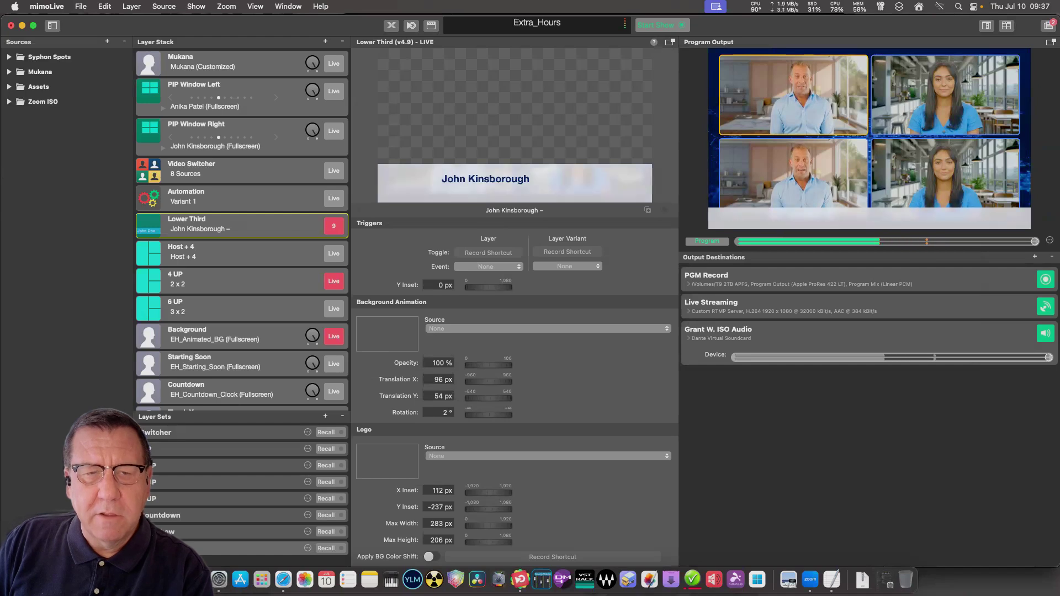
pyautogui.scroll(5, 514, 422)
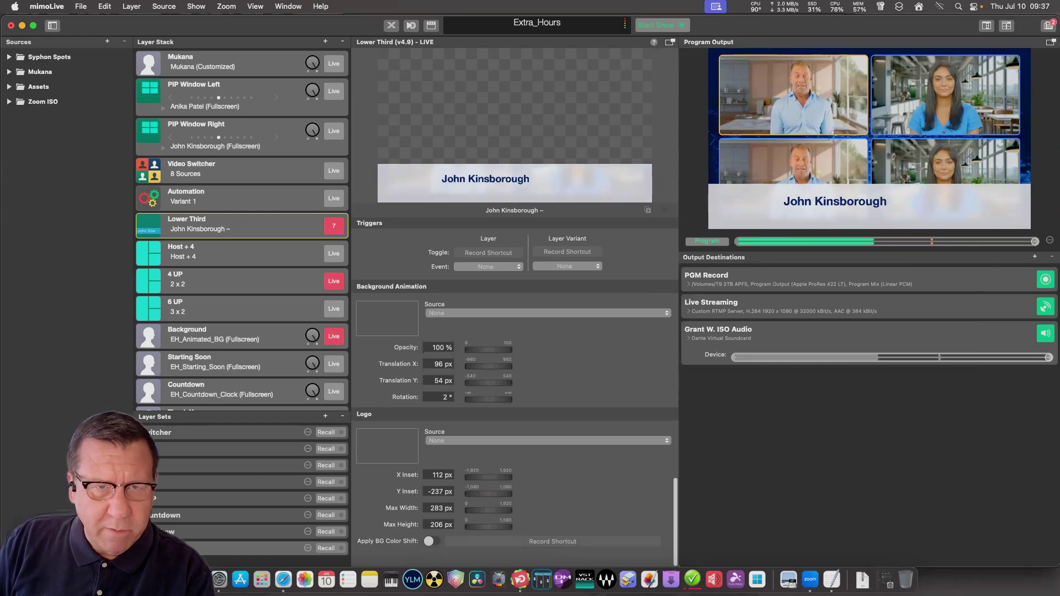
pyautogui.scroll(4, 514, 423)
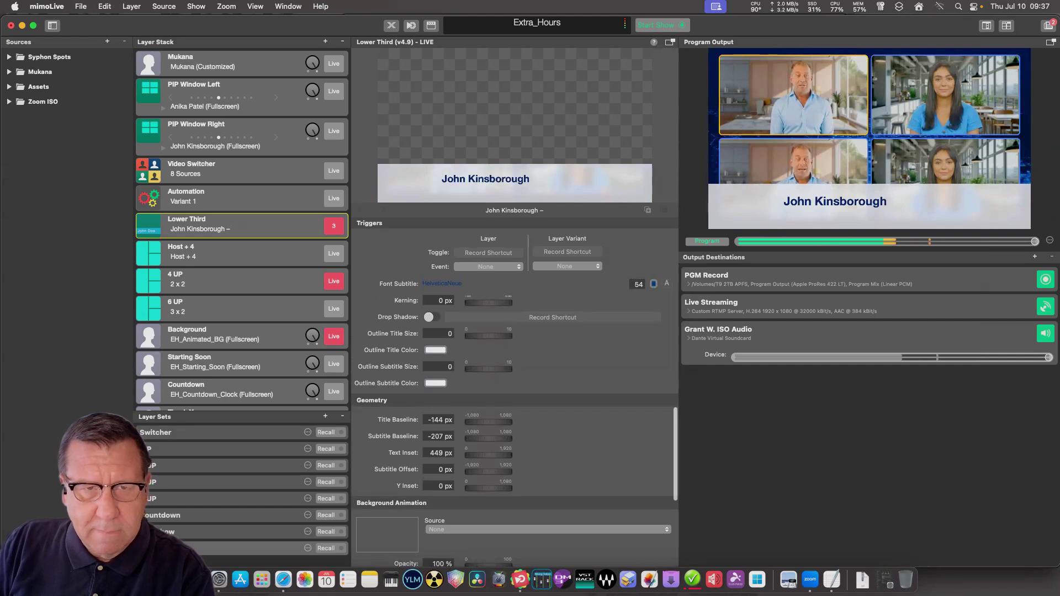
pyautogui.scroll(6, 514, 422)
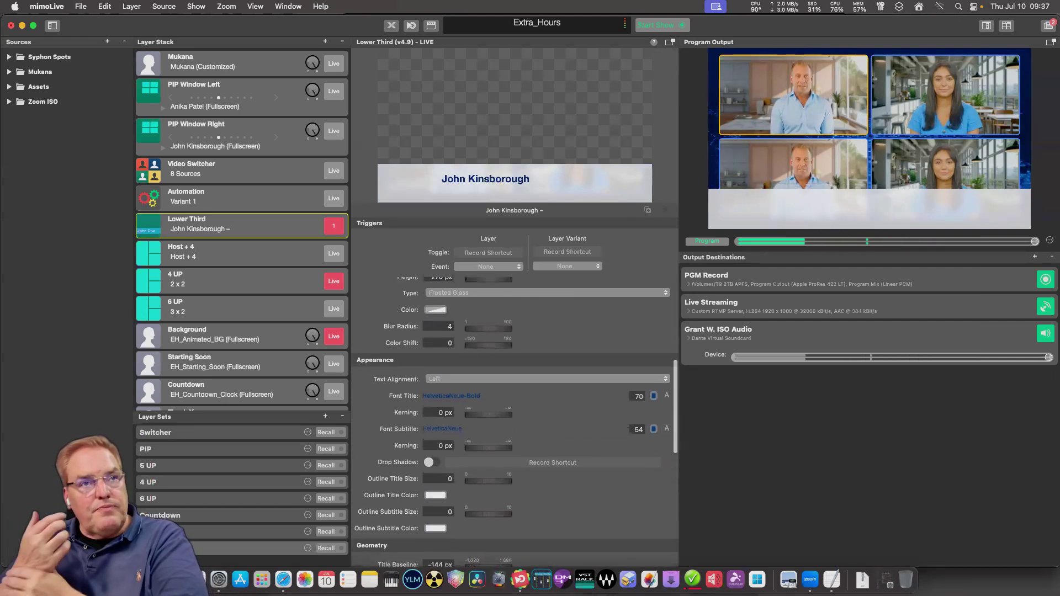
pyautogui.scroll(6, 515, 422)
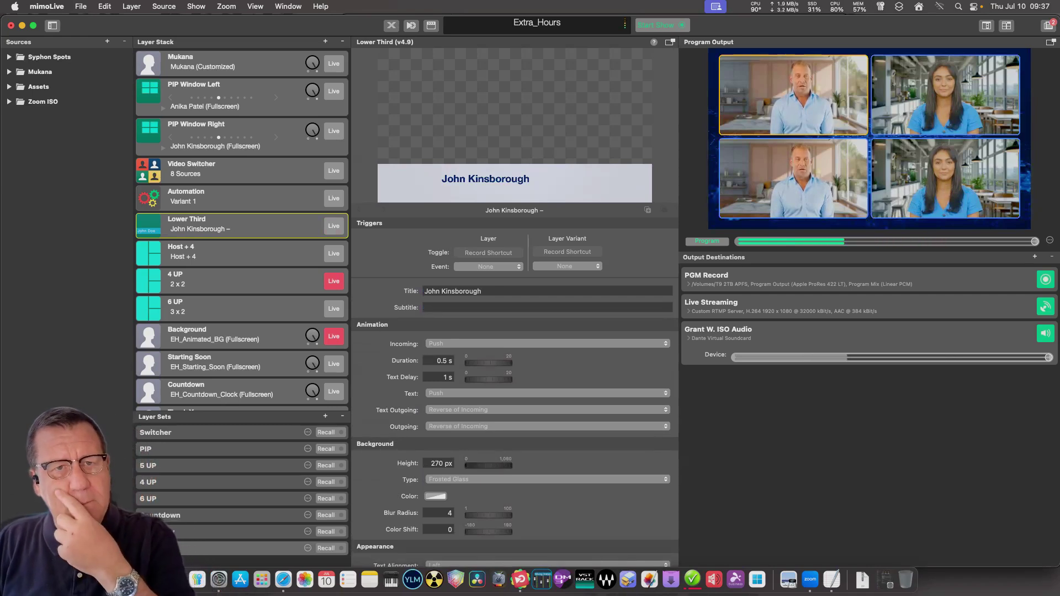
# Set the Background Height to 150 px, leaving the Type at Frosted Glass.
pyautogui.moveTo(488, 465); pyautogui.dragTo(484, 465)
pyautogui.moveTo(489, 465); pyautogui.dragTo(461, 465)
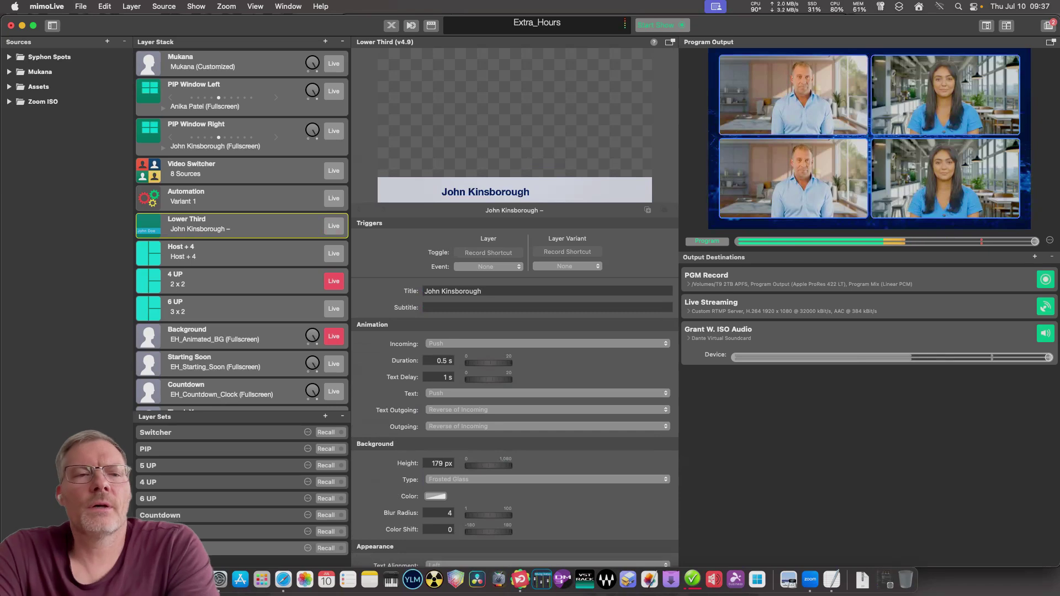
pyautogui.click(437, 463)
pyautogui.write('150')
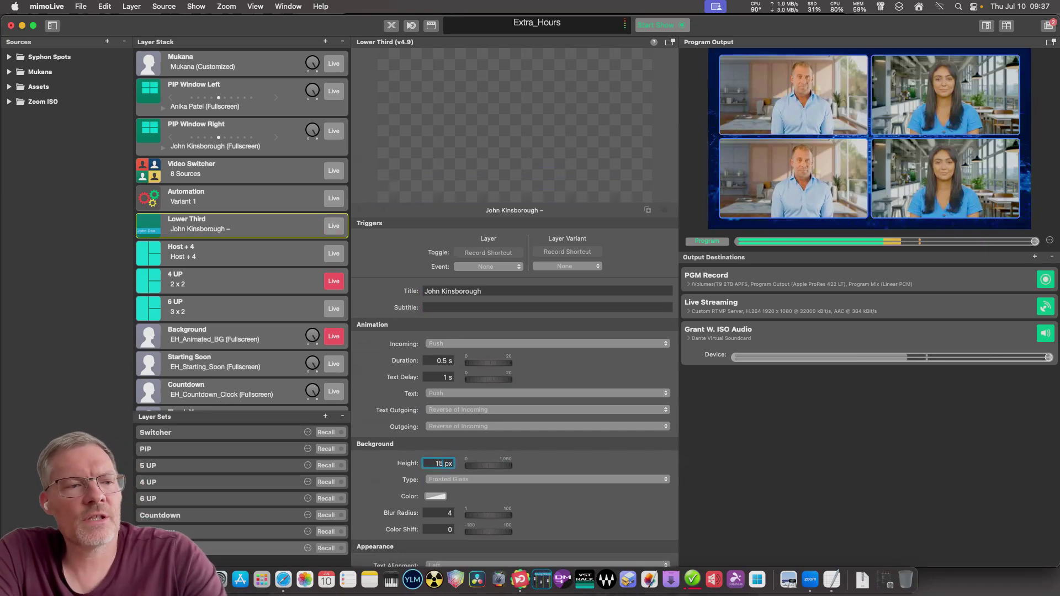
pyautogui.press('Return')
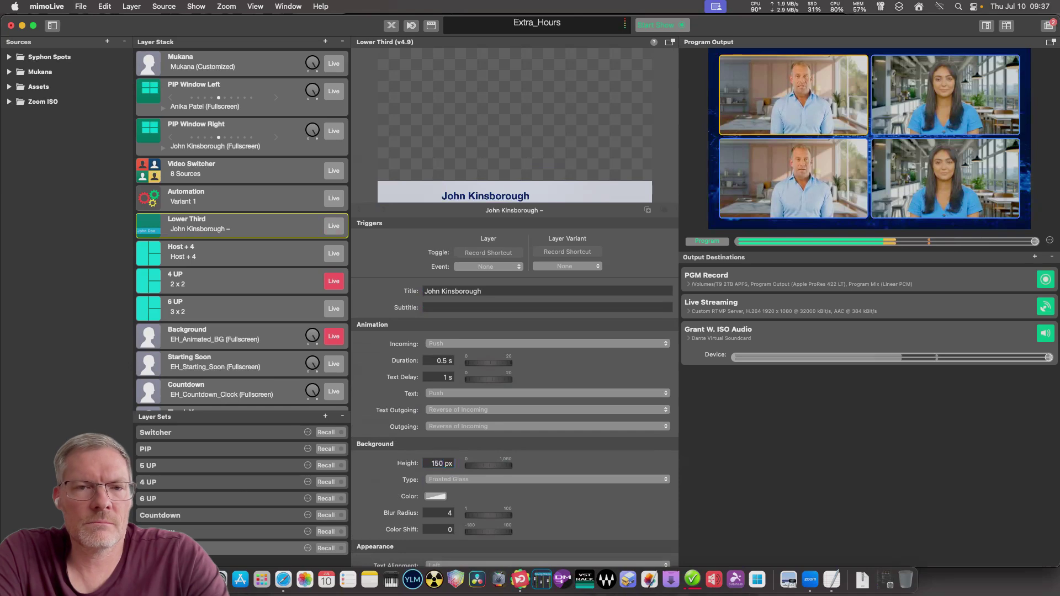
pyautogui.click(547, 479)
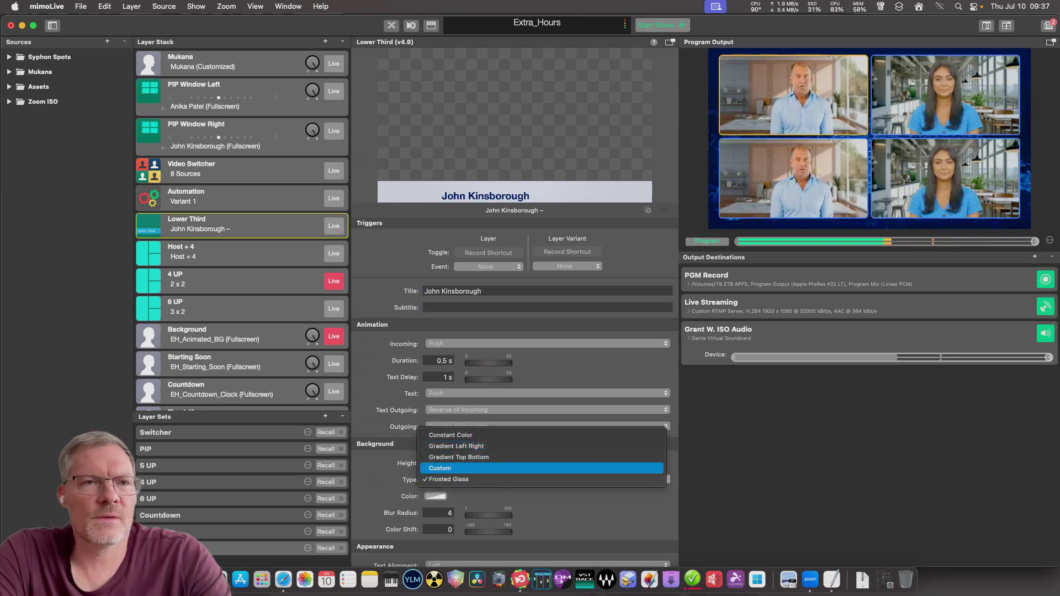
pyautogui.press('Escape')
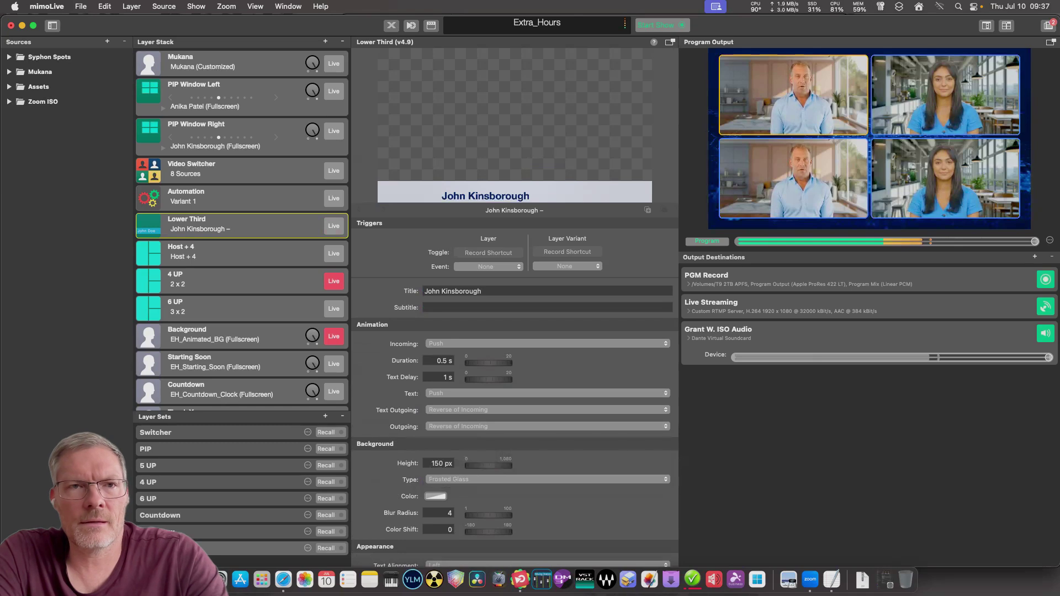
pyautogui.scroll(-2, 515, 386)
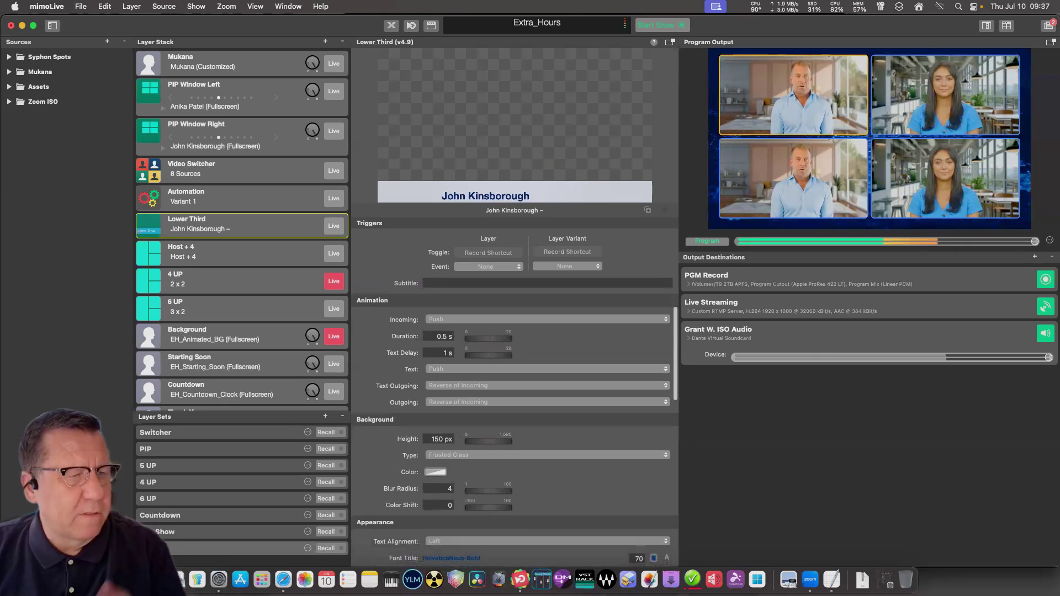
pyautogui.scroll(5, 514, 386)
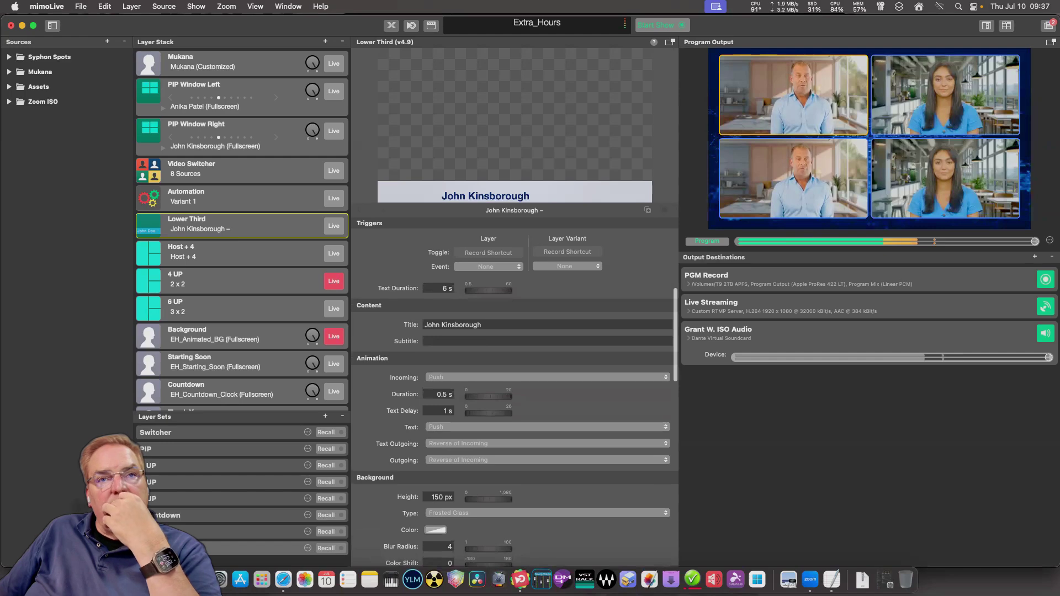
pyautogui.scroll(3, 514, 387)
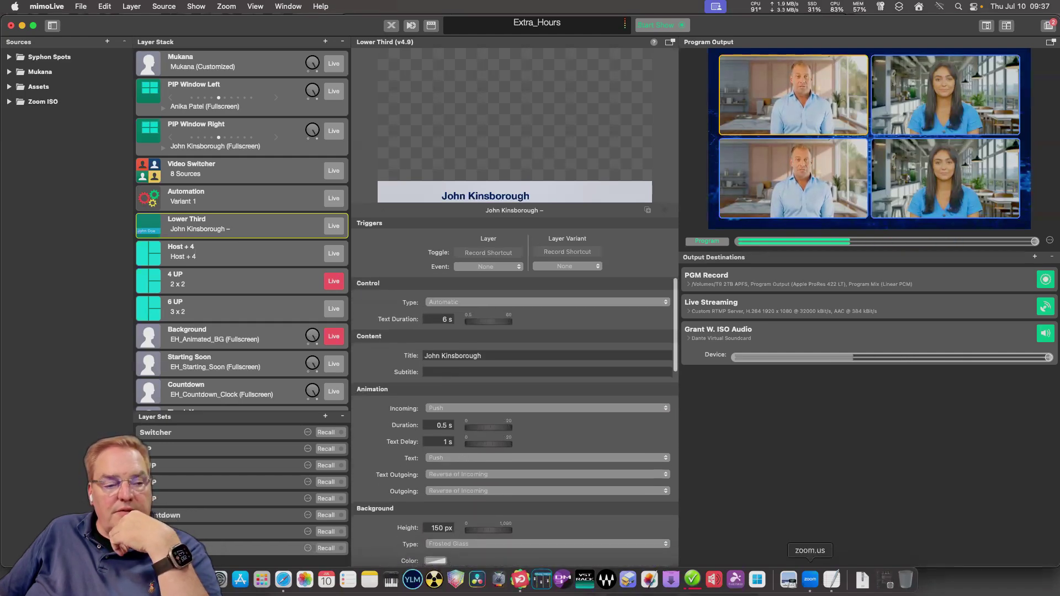
# In JSONLint, select lines 27–43, the source's type and attributes block, and scroll through the JSON.
pyautogui.click(831, 579)
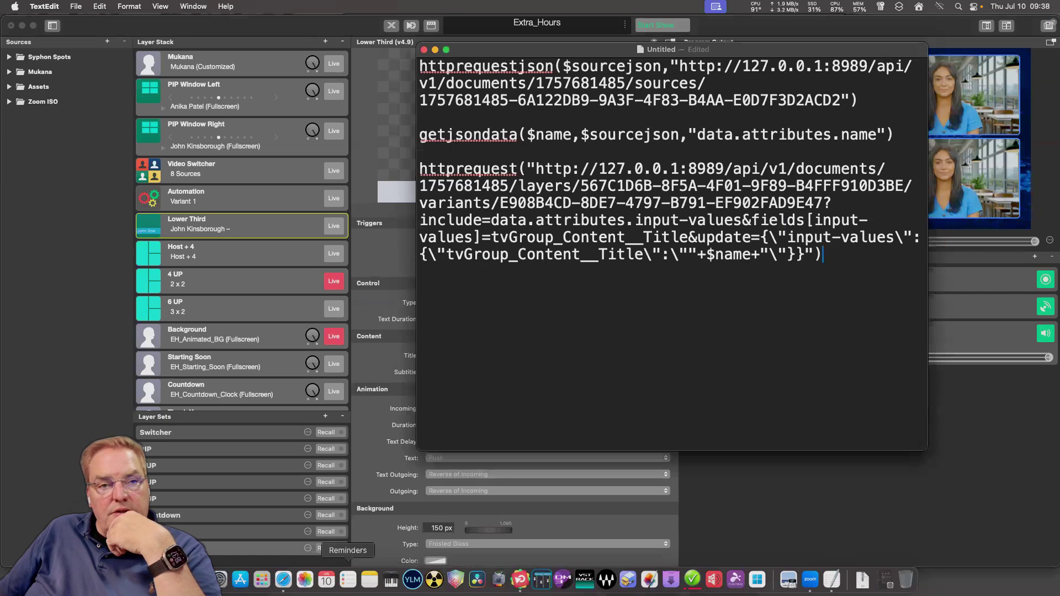
pyautogui.click(283, 579)
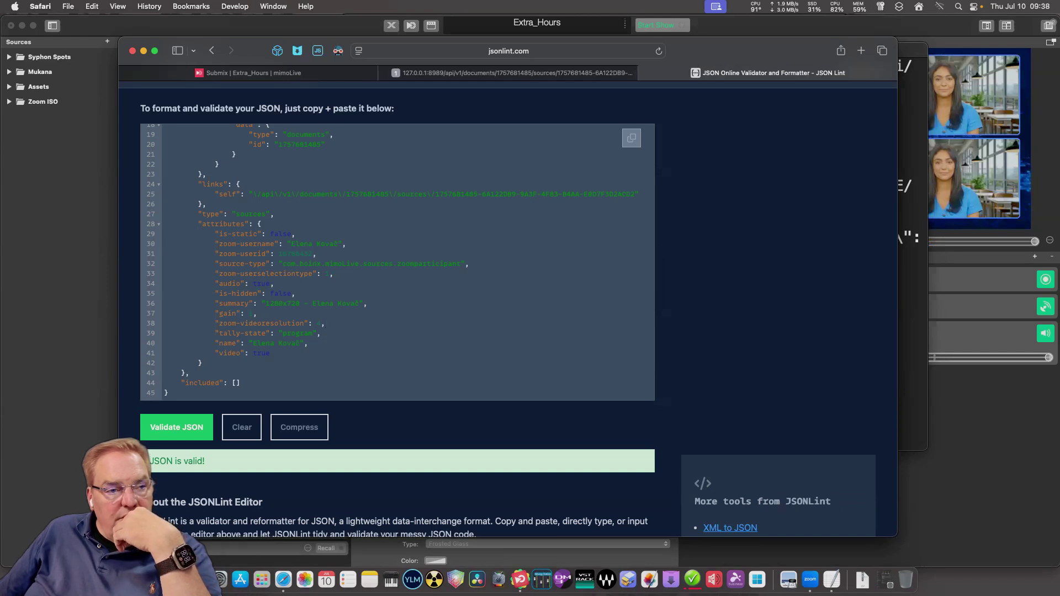
pyautogui.moveTo(185, 214); pyautogui.dragTo(190, 373)
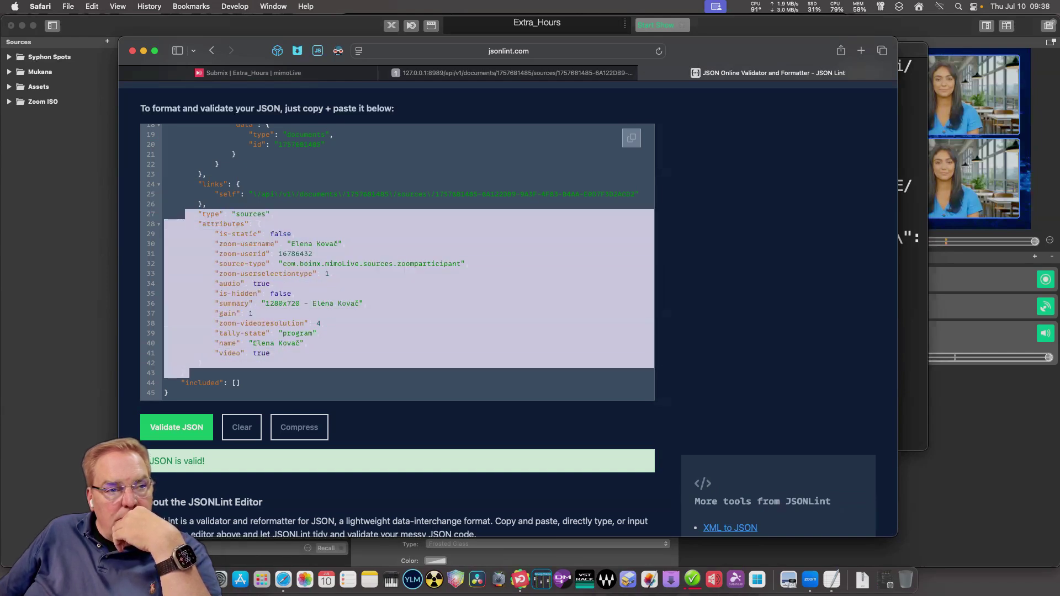
pyautogui.scroll(3, 398, 262)
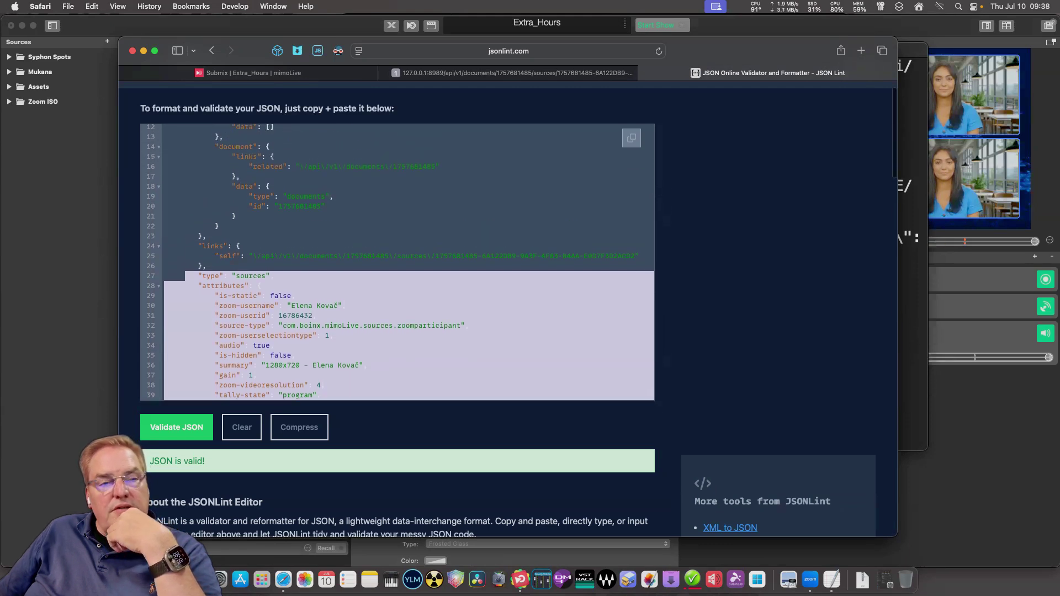
pyautogui.scroll(5, 397, 262)
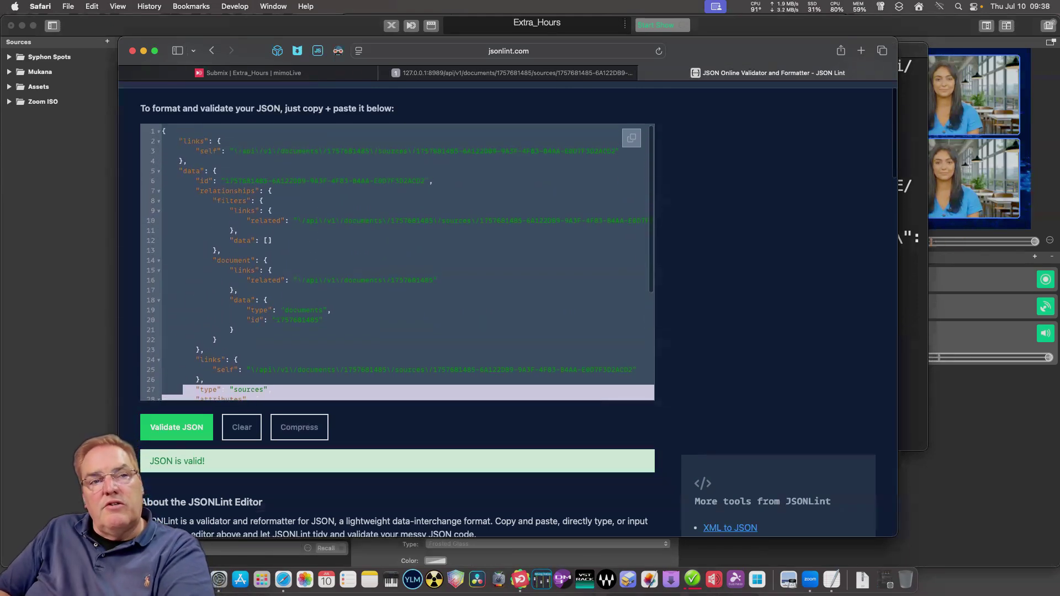
pyautogui.scroll(-6, 398, 262)
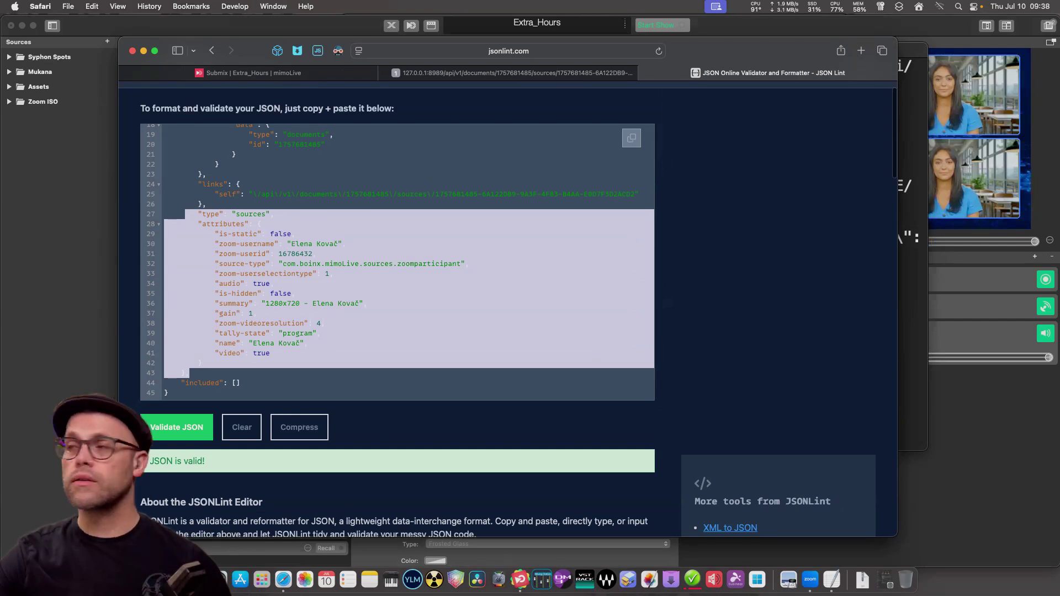
pyautogui.click(201, 363)
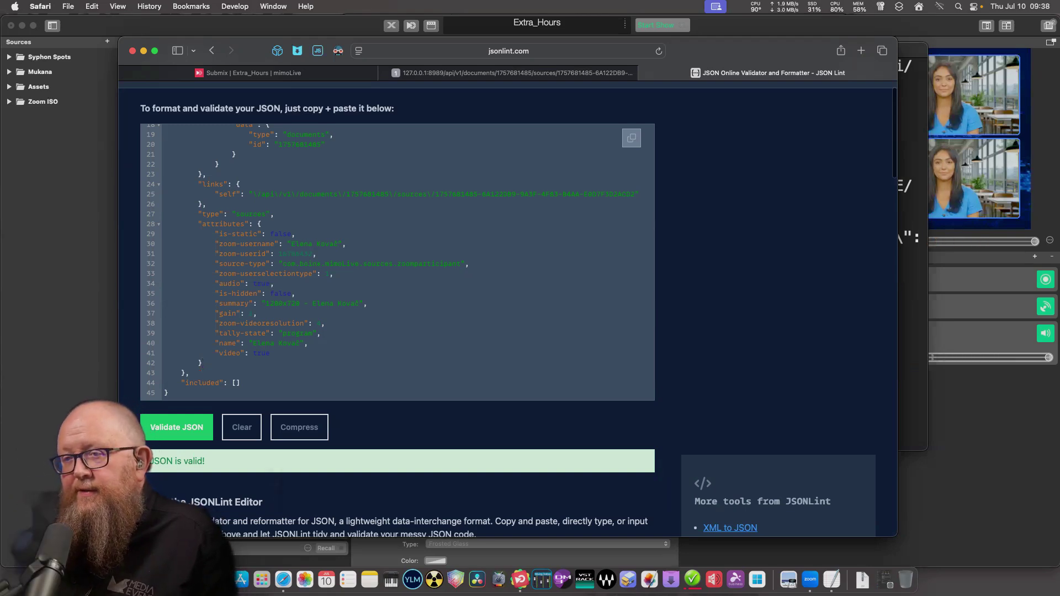
pyautogui.press('super+Tab')
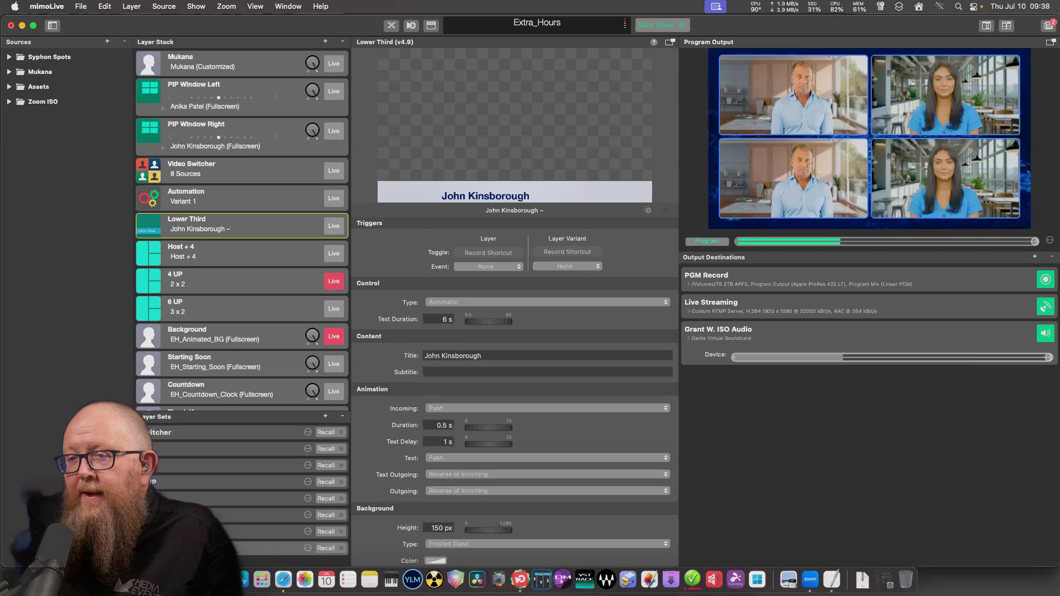
pyautogui.scroll(-5, 515, 386)
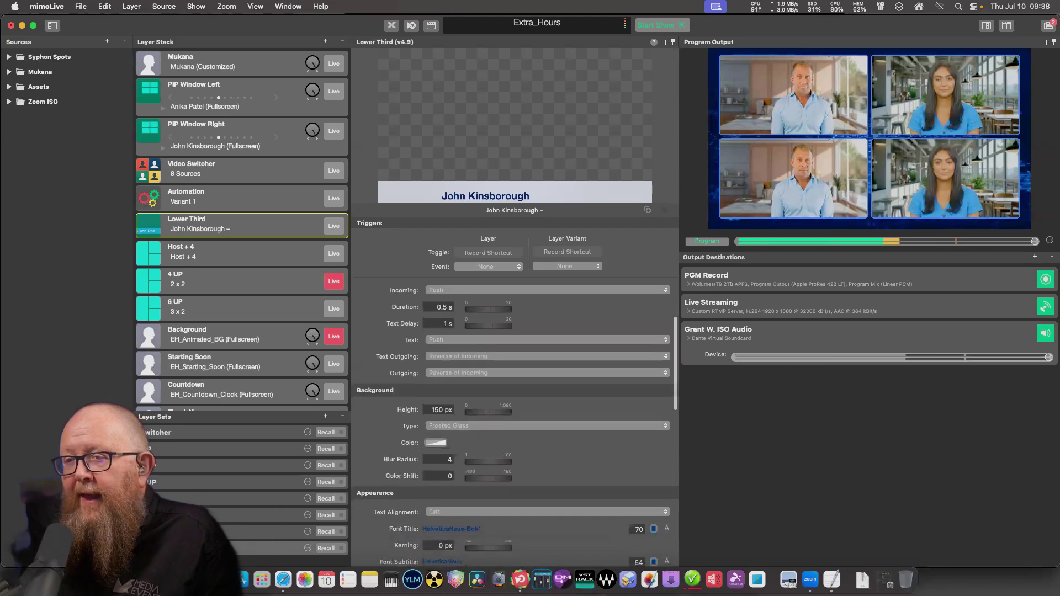
pyautogui.scroll(-7, 514, 386)
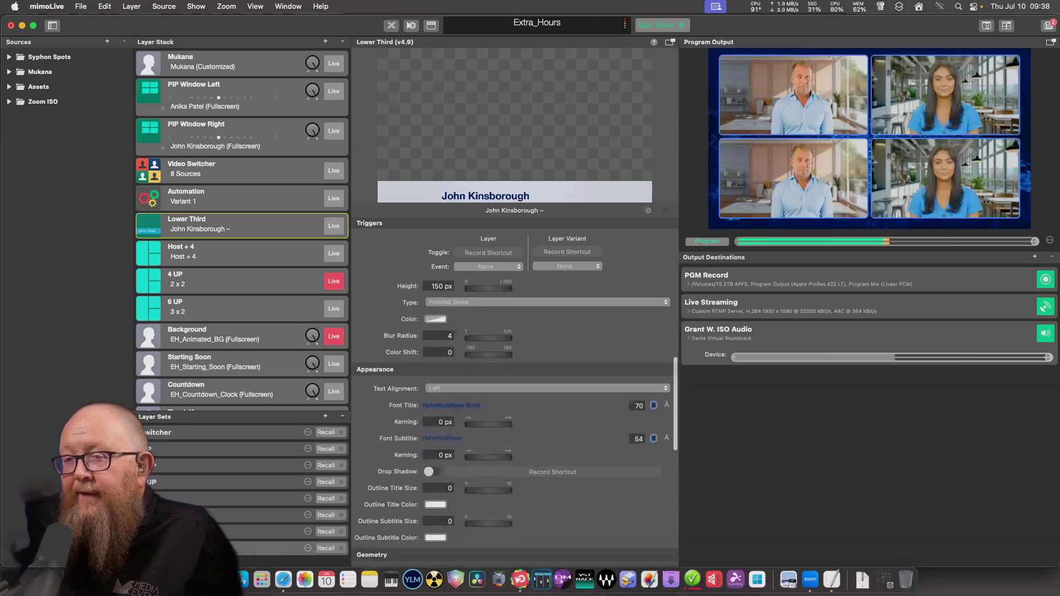
pyautogui.scroll(-2, 514, 387)
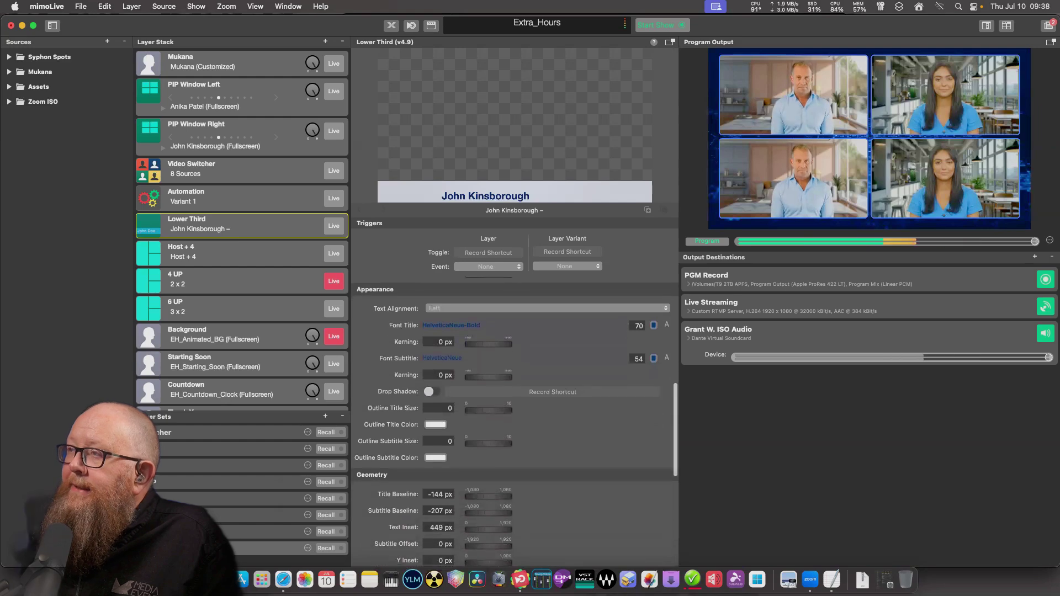
pyautogui.click(283, 579)
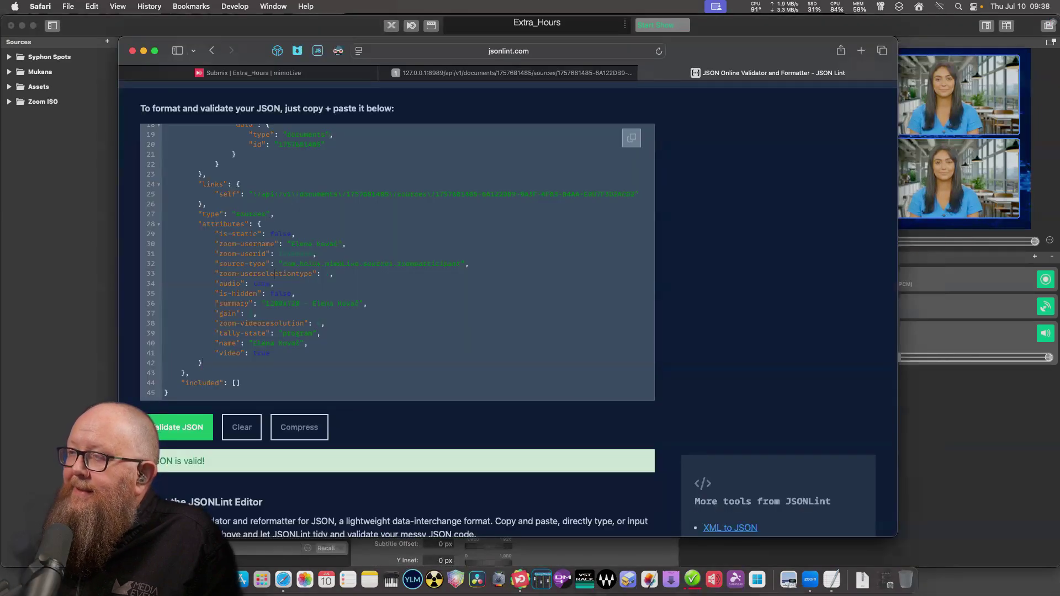
# Select JSON lines 22–44 with links, type and attributes, then bring the TextEdit script forward.
pyautogui.moveTo(177, 164); pyautogui.dragTo(240, 383)
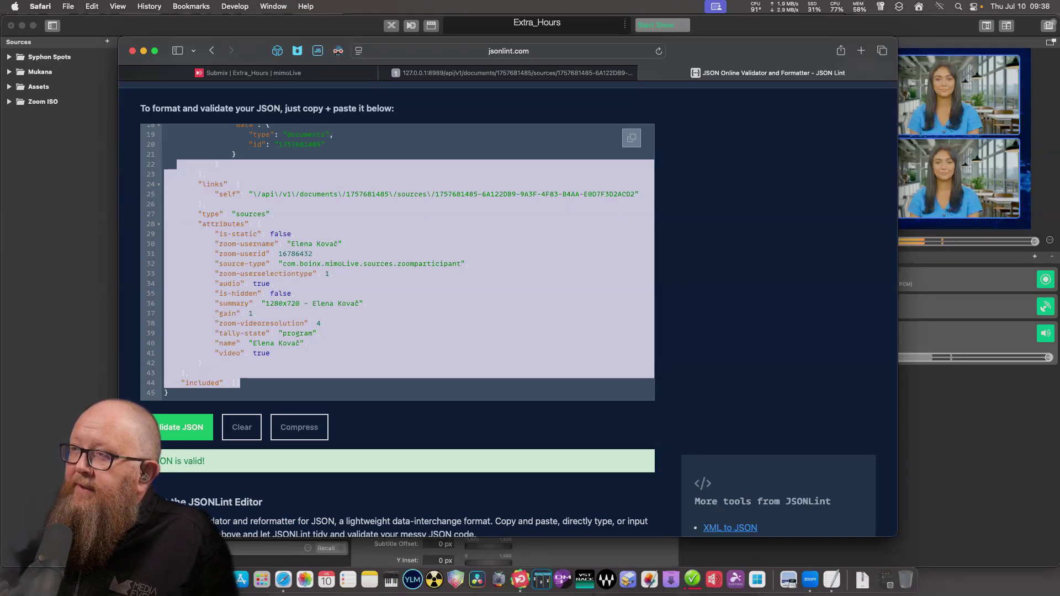
pyautogui.scroll(-2, 398, 276)
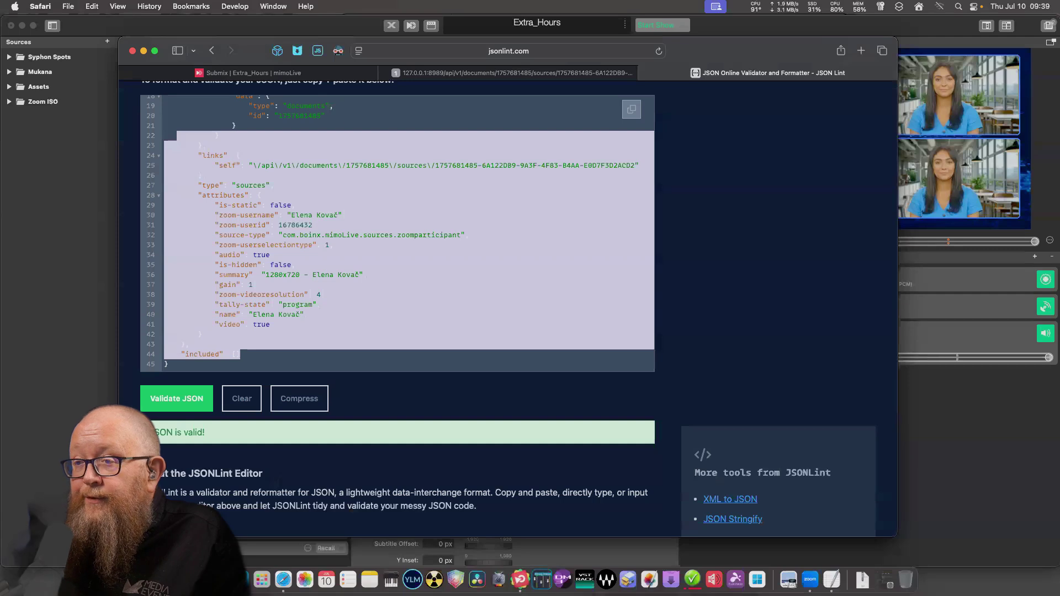
pyautogui.click(307, 314)
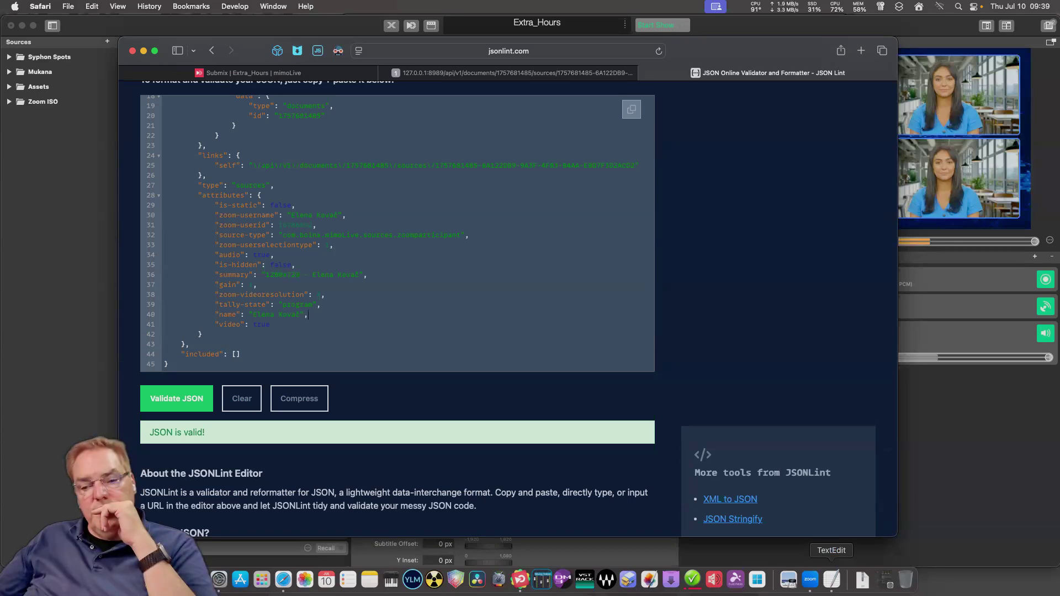
pyautogui.click(831, 579)
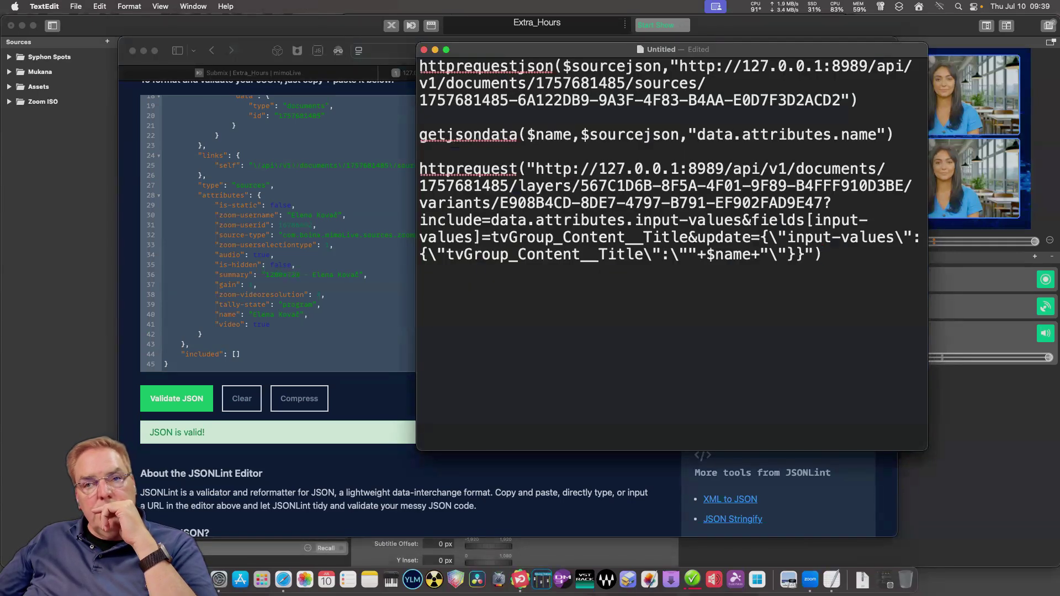
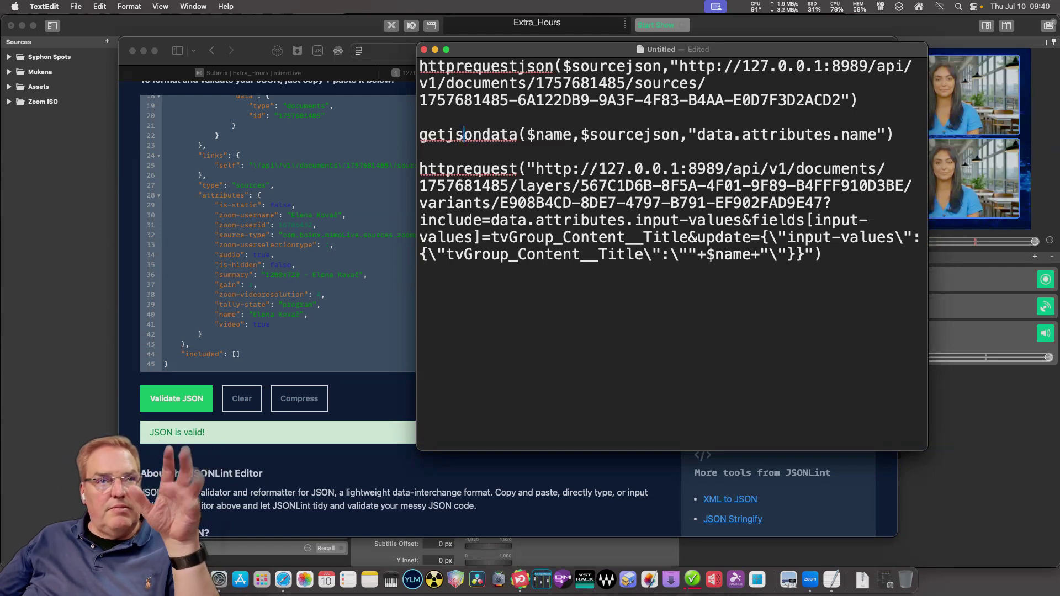
# Add the missing closing brace at the end of the httprequest update payload, before the closing quote and parenthesis.
pyautogui.click(823, 255)
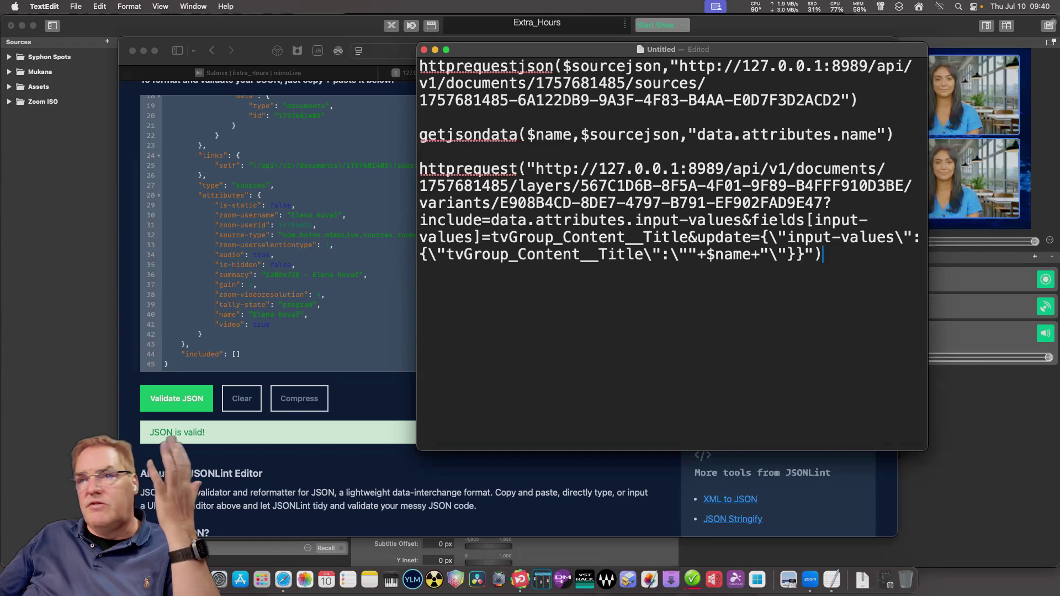
pyautogui.click(742, 254)
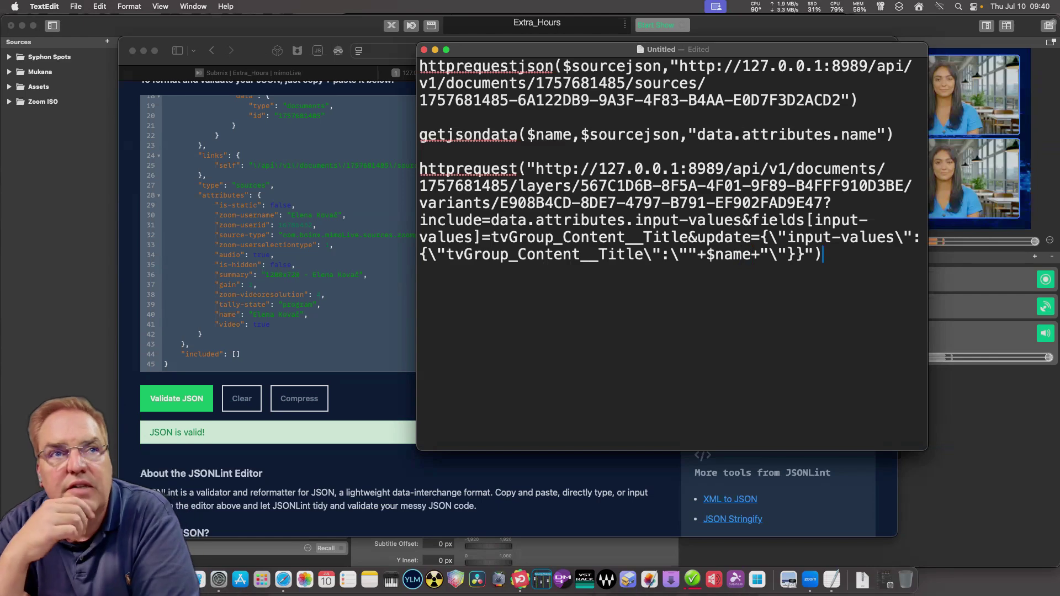
# Save the script document as mimoLive_Auto_Name_Script.
pyautogui.click(76, 6)
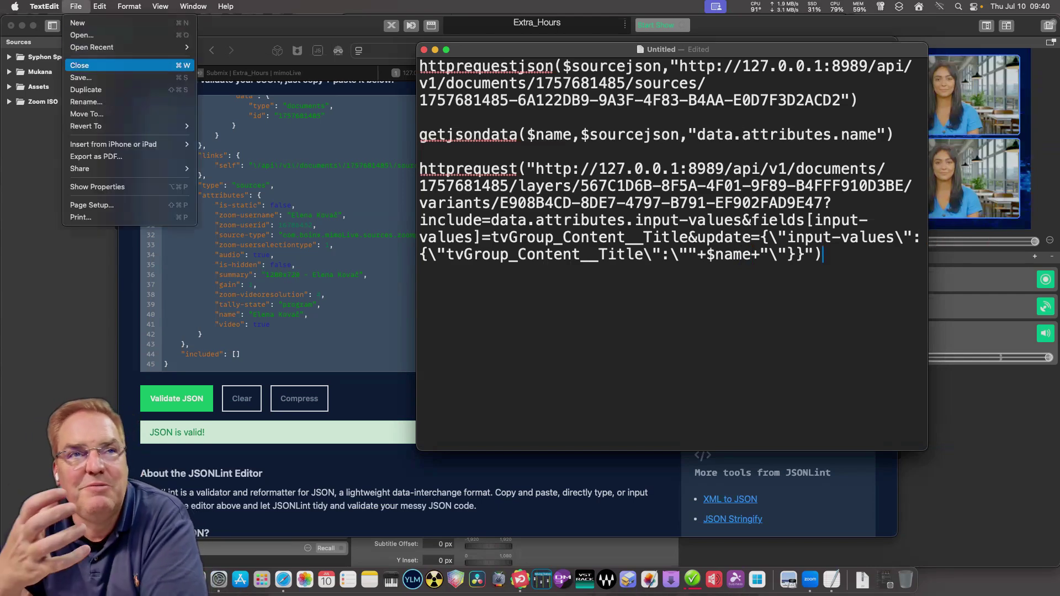
pyautogui.press('super+s')
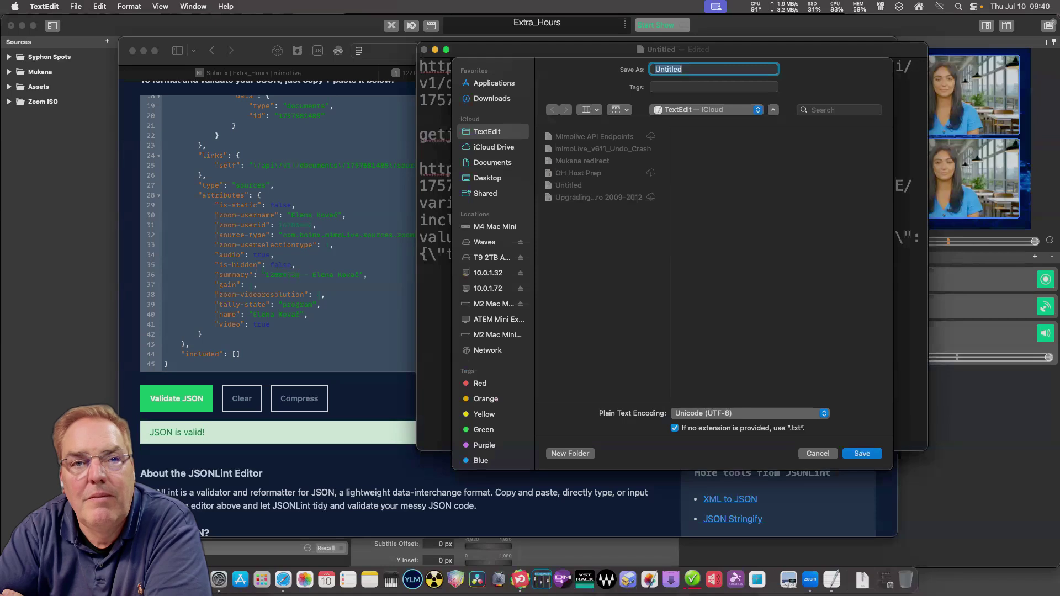
pyautogui.write('mimo')
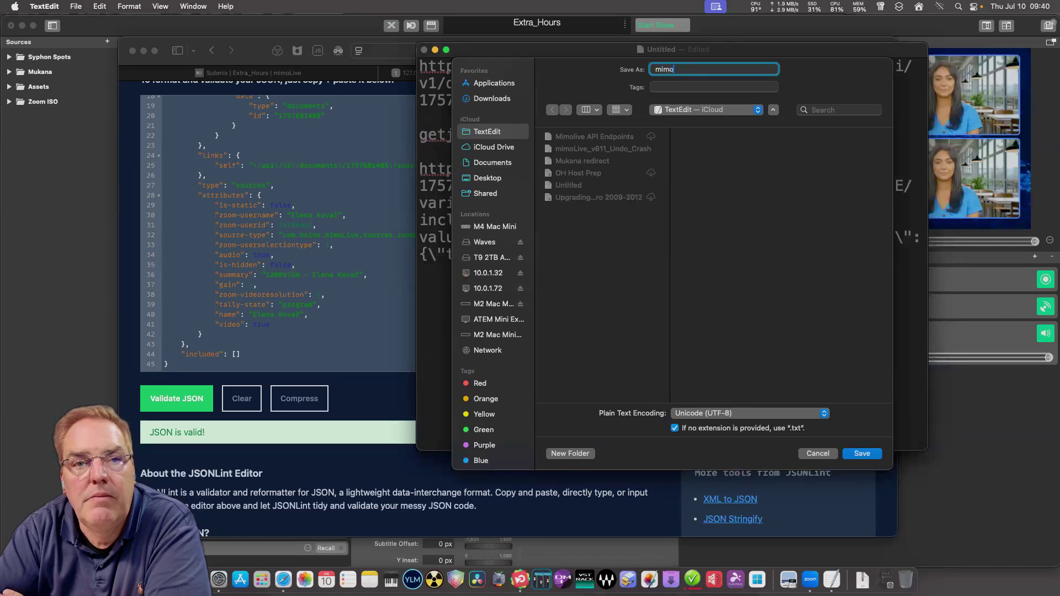
pyautogui.write('Live_')
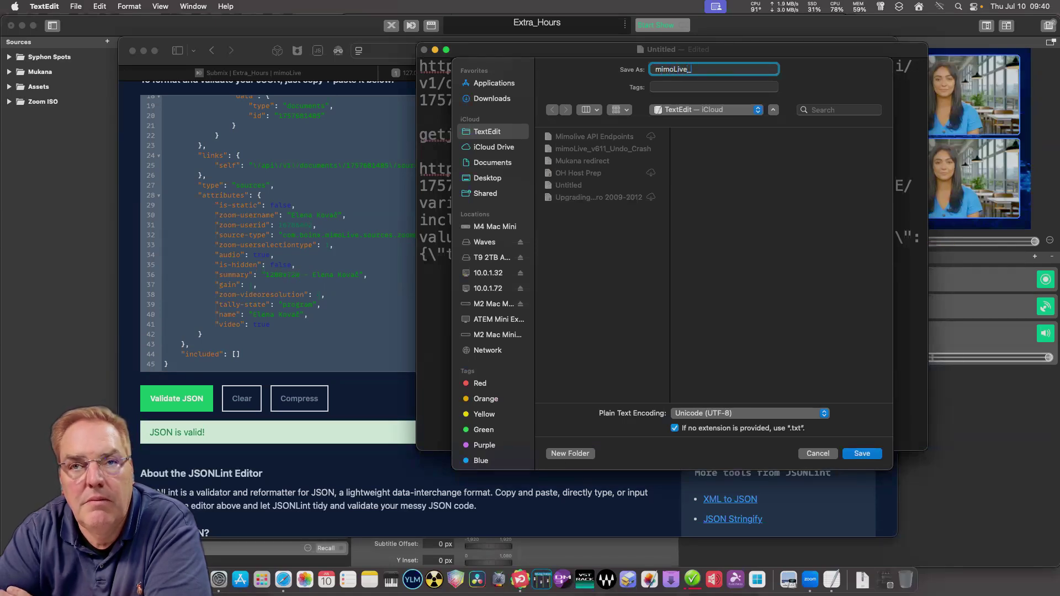
pyautogui.write('Name_Script')
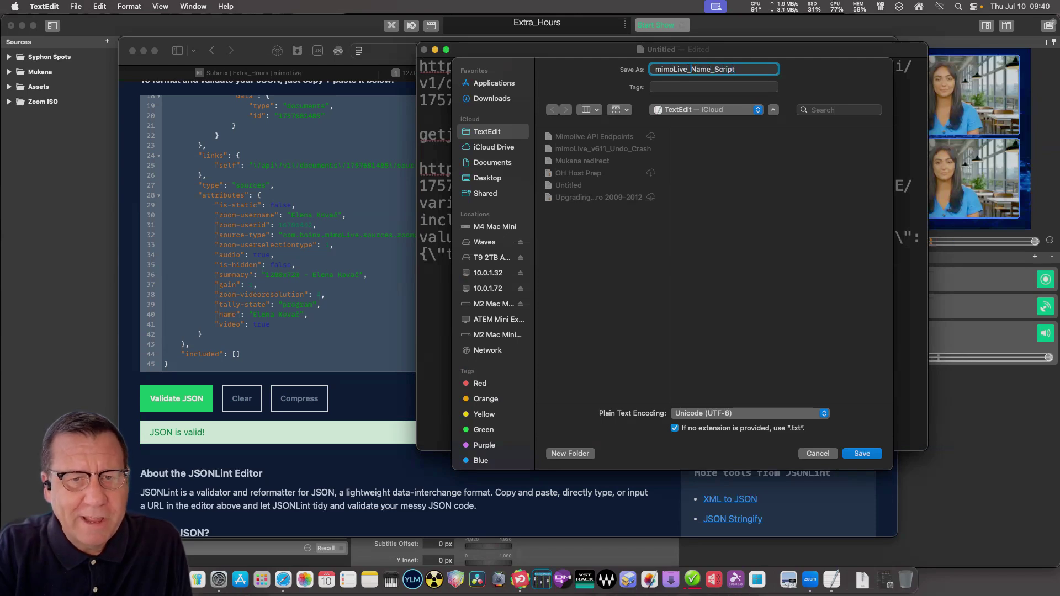
pyautogui.click(691, 69)
pyautogui.write('A')
pyautogui.write('_')
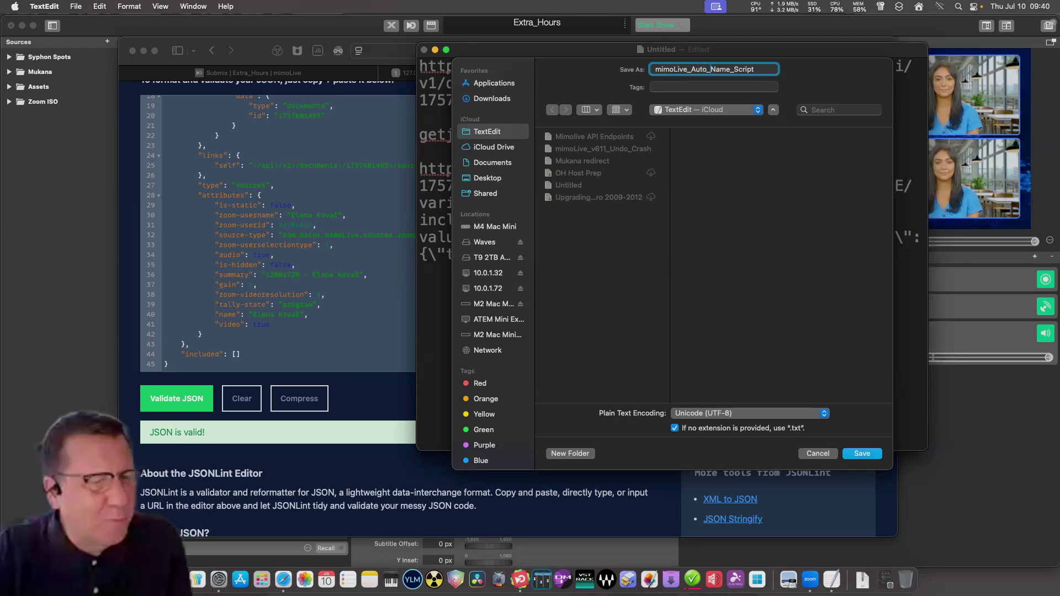
pyautogui.press('Return')
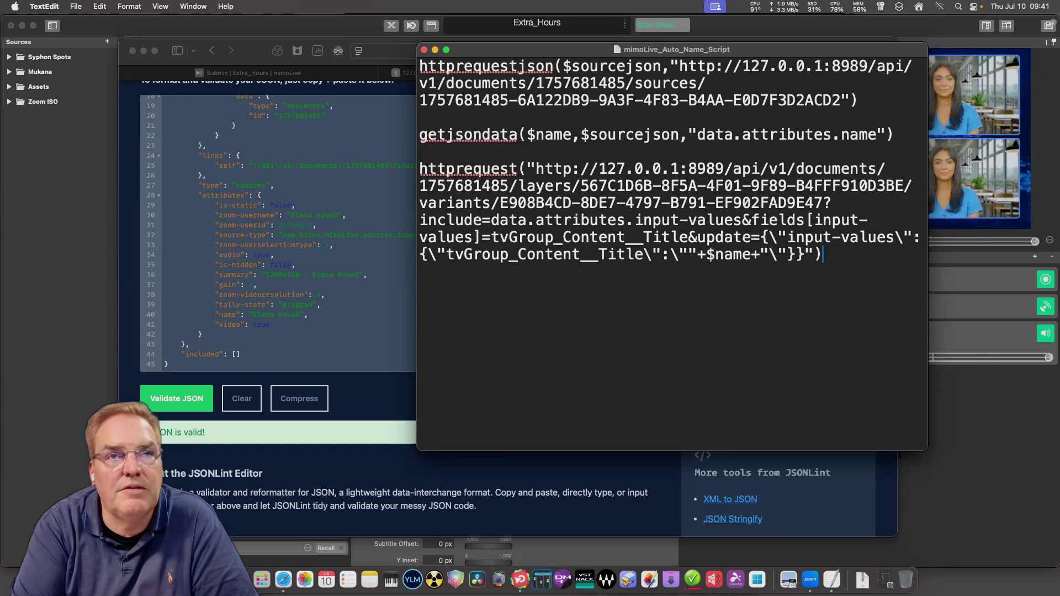
# Change the getjsondata line to extract data.attributes.zoom-username instead of data.attributes.name.
pyautogui.moveTo(928, 254); pyautogui.dragTo(917, 254)
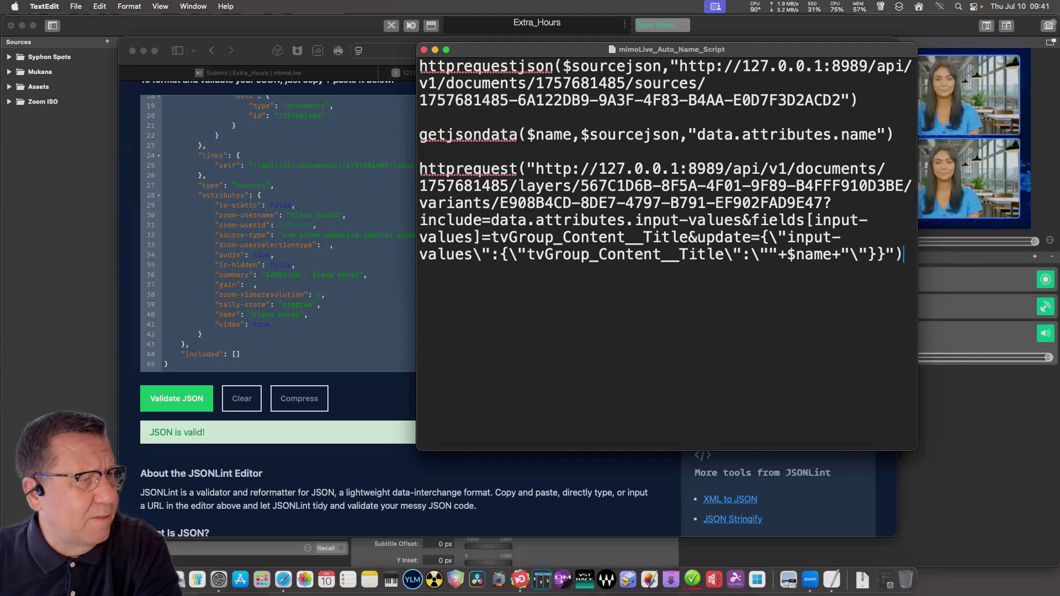
pyautogui.hotkey('shift', 'Up')
pyautogui.hotkey('shift', 'Up')
pyautogui.hotkey('shift', 'Up')
pyautogui.hotkey('shift', 'Up')
pyautogui.hotkey('shift', 'Up')
pyautogui.hotkey('shift', 'Up')
pyautogui.hotkey('shift', 'Up')
pyautogui.hotkey('shift', 'Up')
pyautogui.hotkey('shift', 'Up')
pyautogui.hotkey('shift', 'Up')
pyautogui.hotkey('shift', 'Up')
pyautogui.click(420, 151)
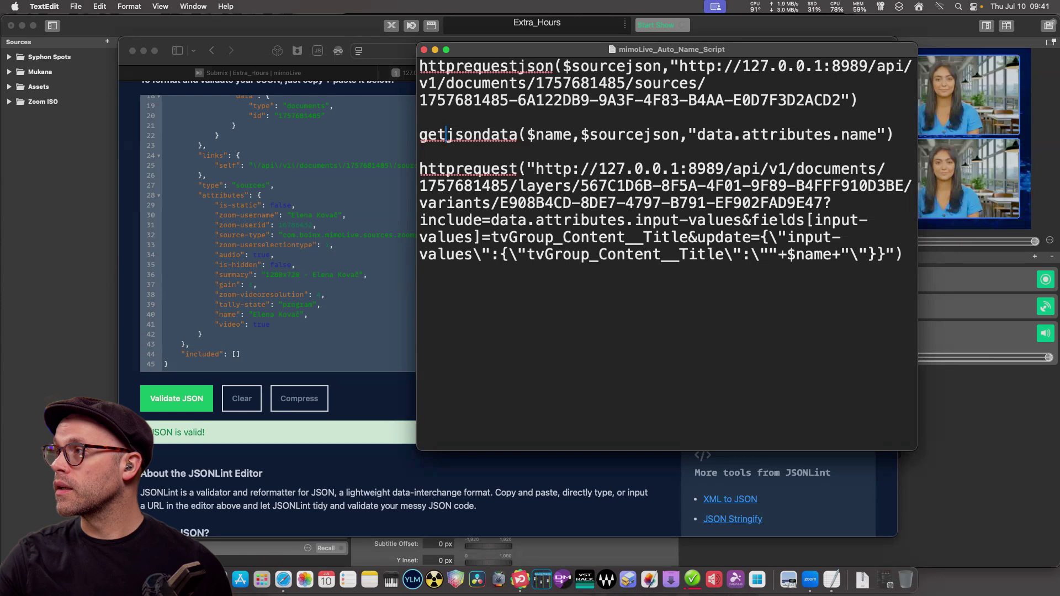
pyautogui.moveTo(878, 134); pyautogui.dragTo(841, 134)
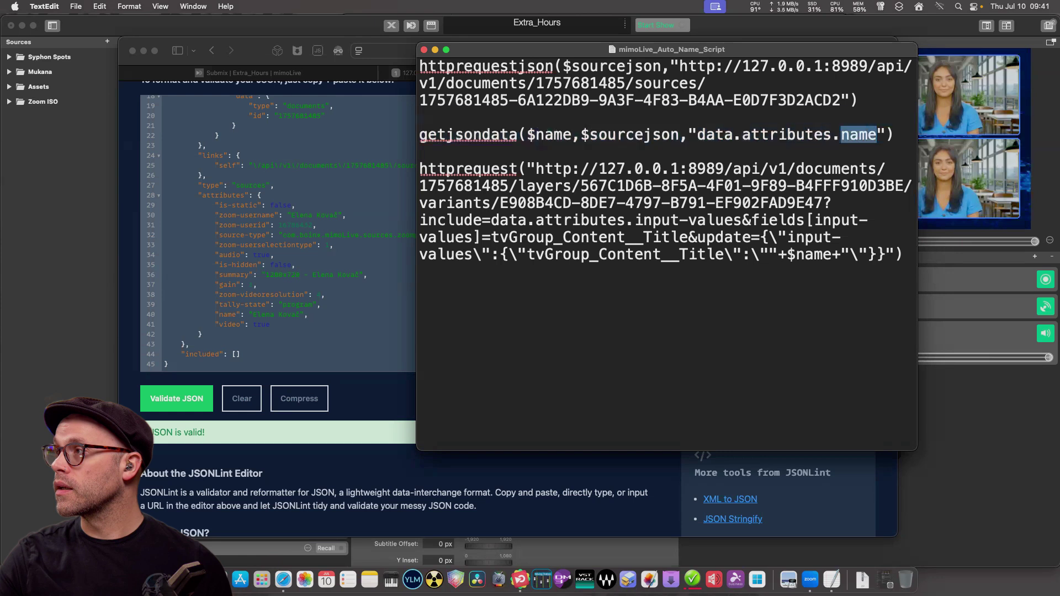
pyautogui.click(841, 134)
pyautogui.write('zoom')
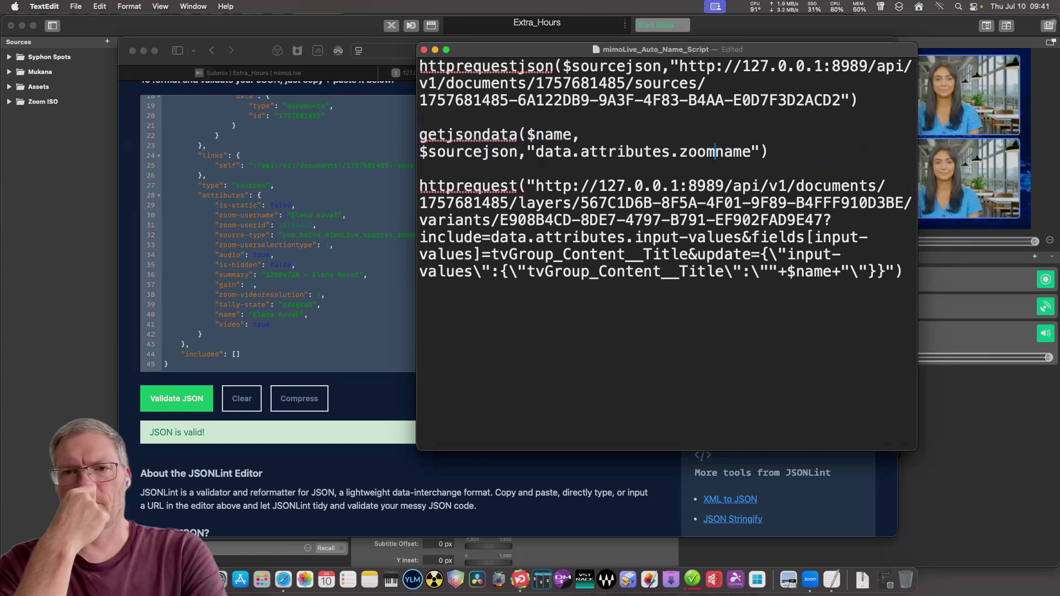
pyautogui.write('-')
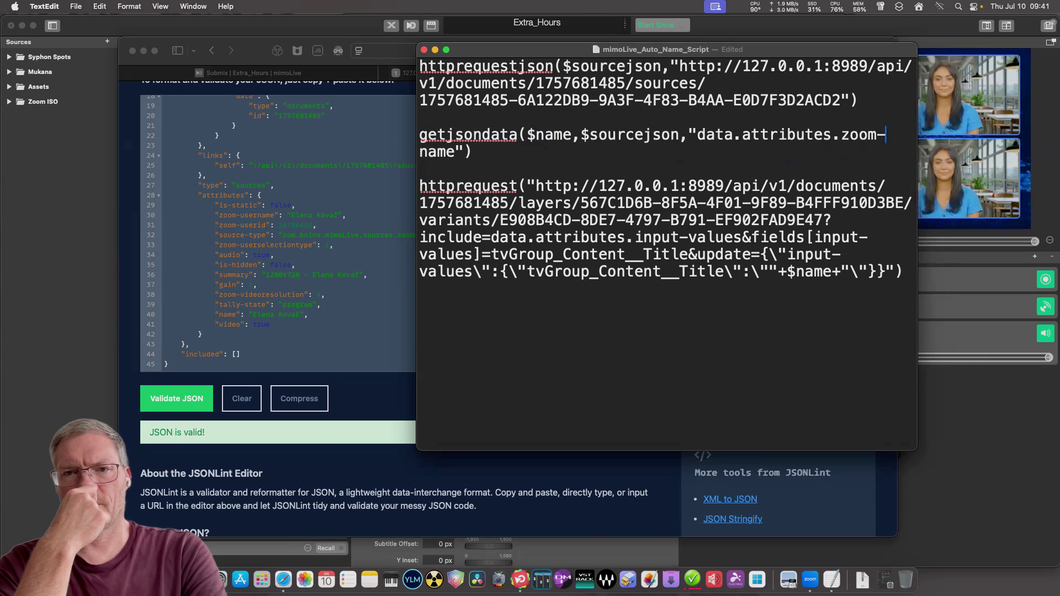
pyautogui.write('user')
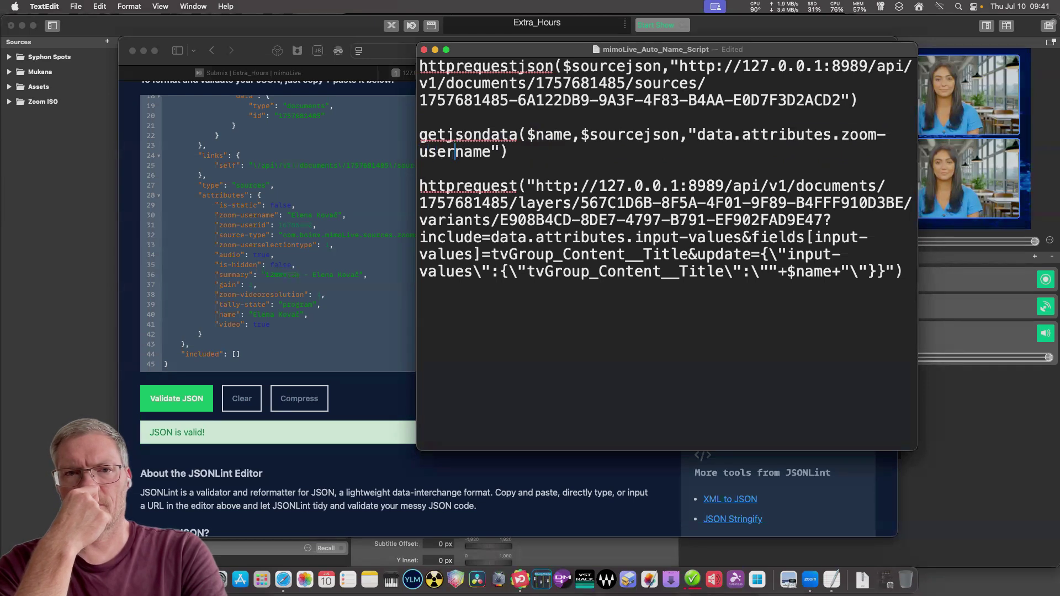
pyautogui.click(509, 151)
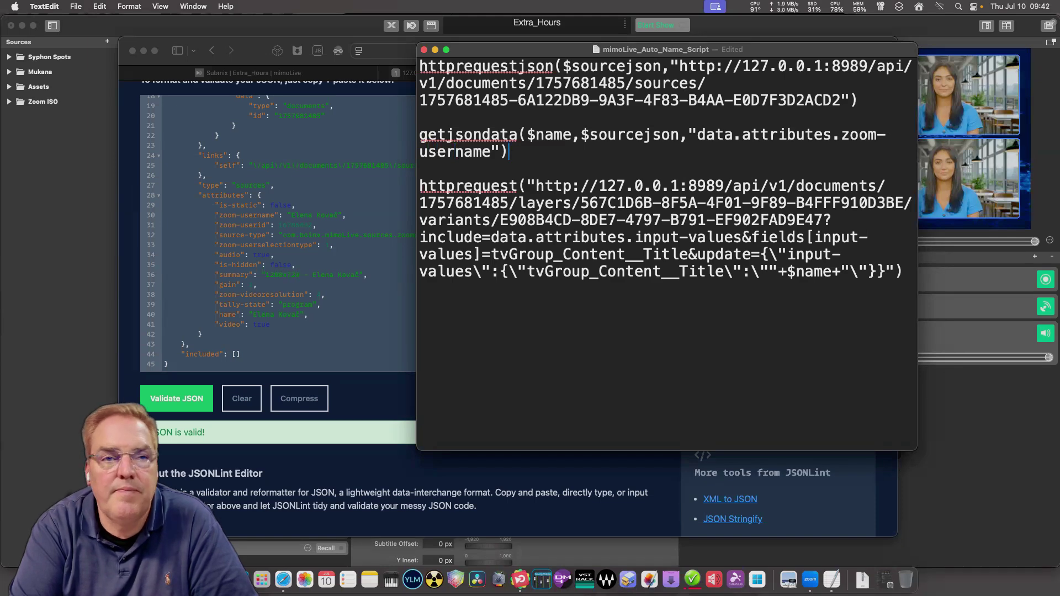
# Select the entire script and copy it.
pyautogui.moveTo(904, 271); pyautogui.dragTo(426, 66)
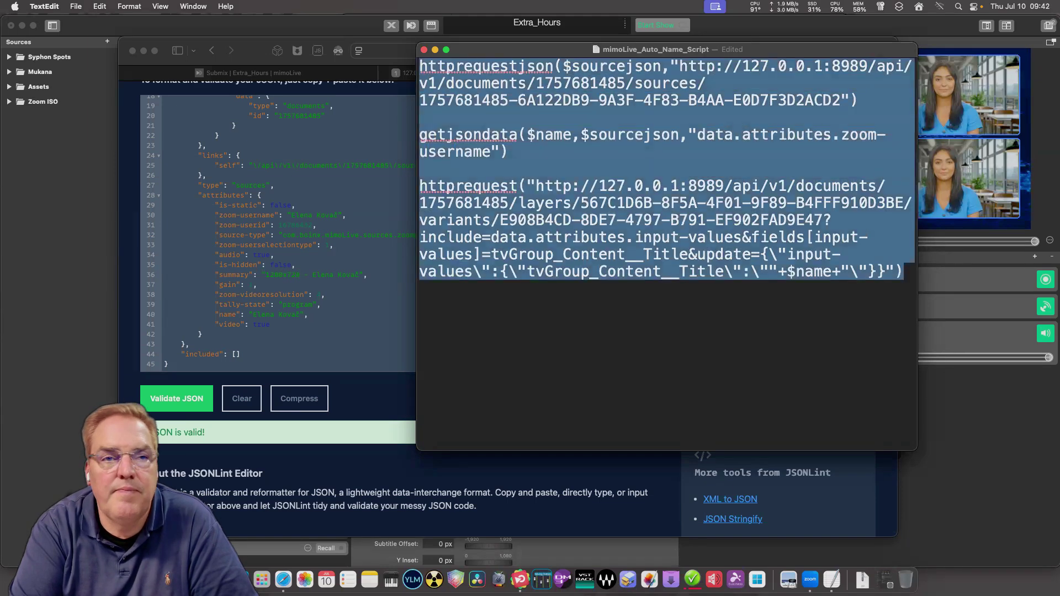
pyautogui.click(580, 186)
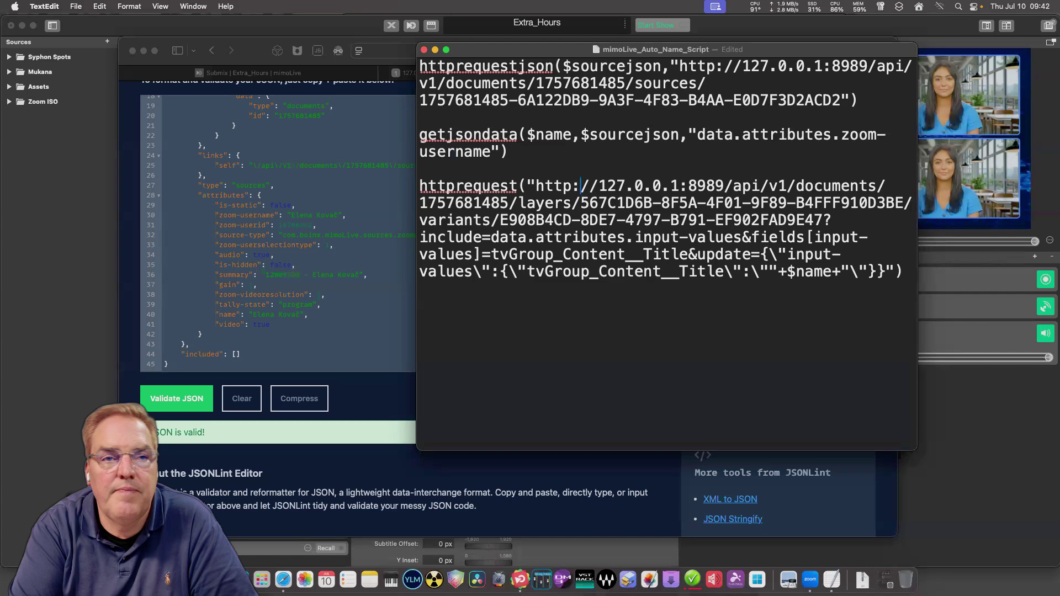
pyautogui.moveTo(904, 271); pyautogui.dragTo(426, 66)
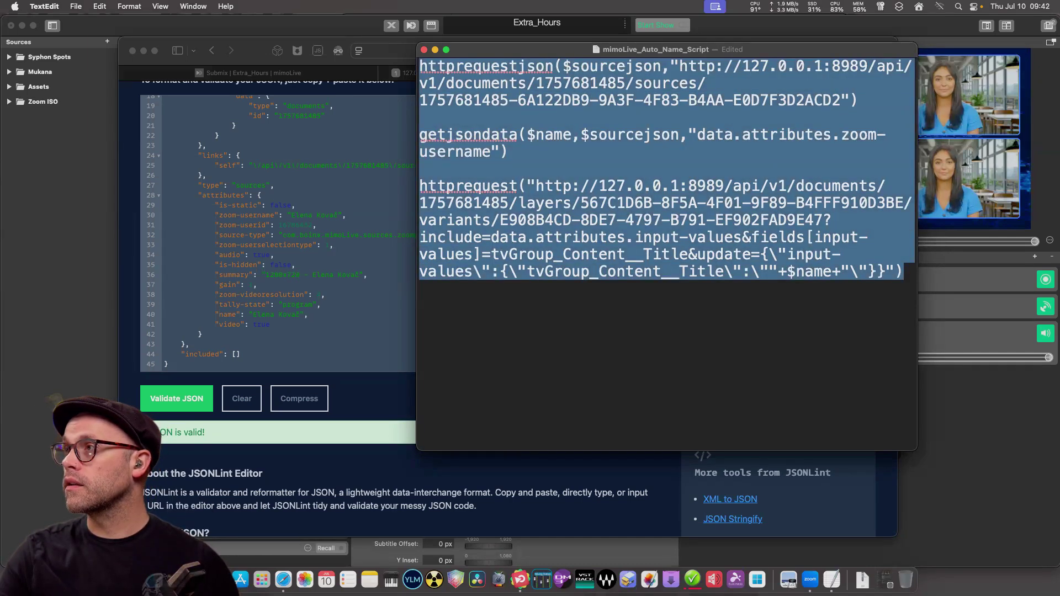
pyautogui.rightClick(485, 88)
pyautogui.click(513, 177)
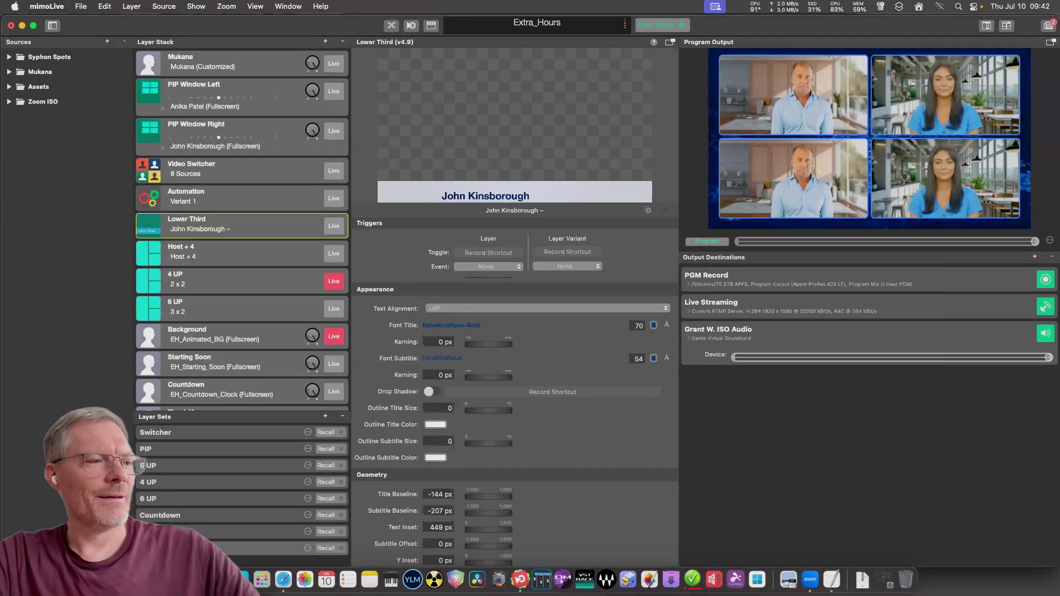
# Replace the Automation layer's On Live script with the copied script.
pyautogui.click(187, 196)
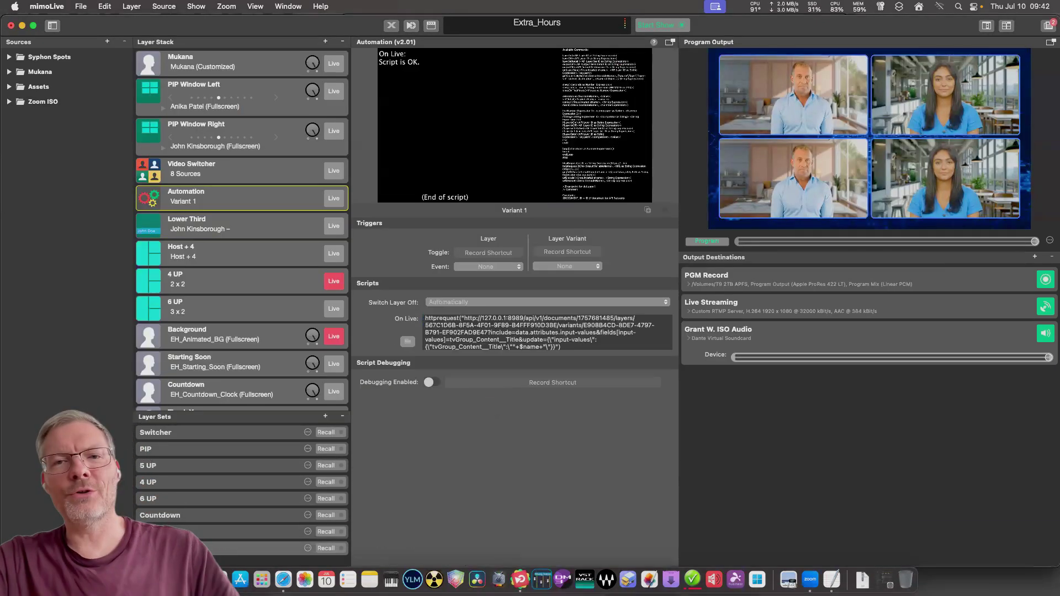
pyautogui.press('super+a')
pyautogui.press('BackSpace')
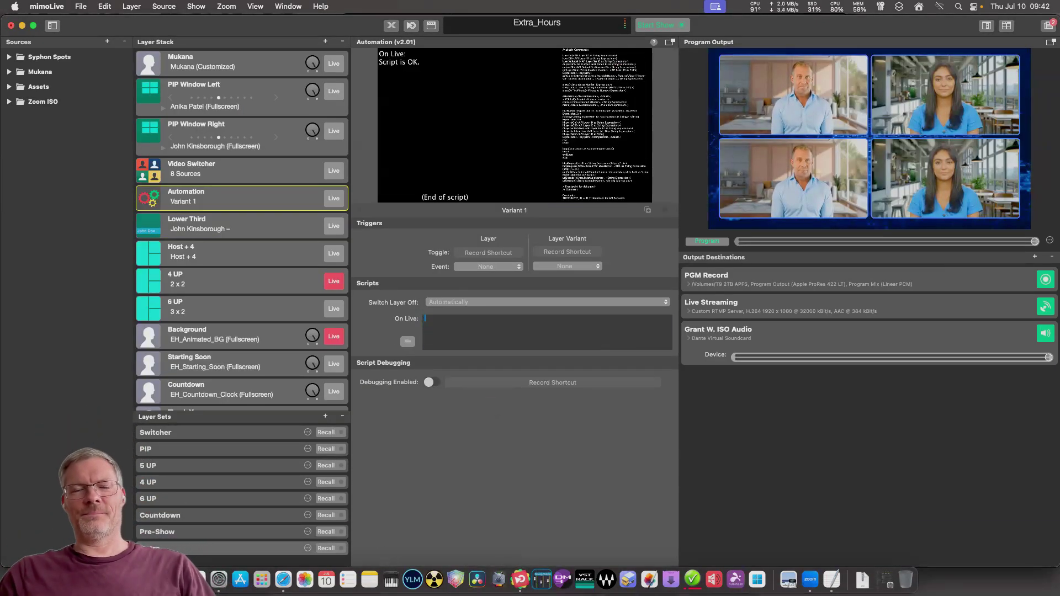
pyautogui.press('super+v')
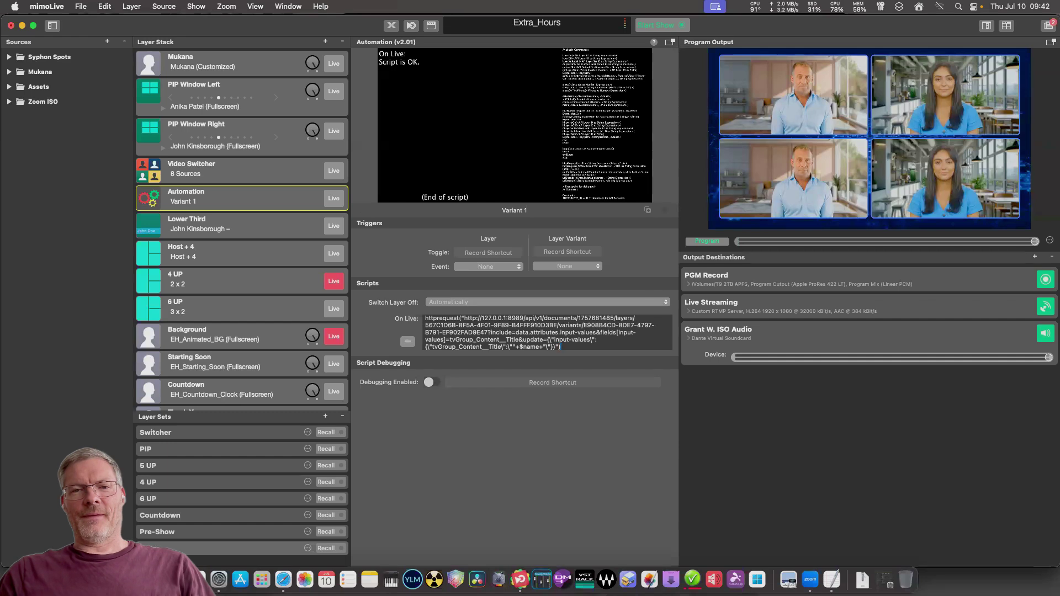
# Show the Lower Third layer's settings and expand the Zoom ISO sources folder.
pyautogui.click(232, 224)
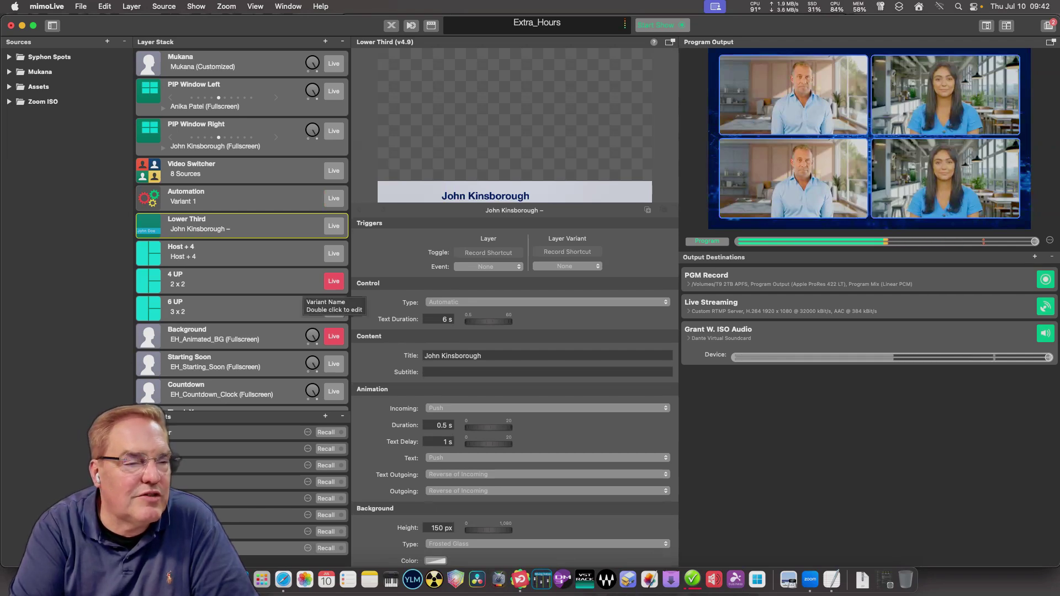
pyautogui.click(9, 102)
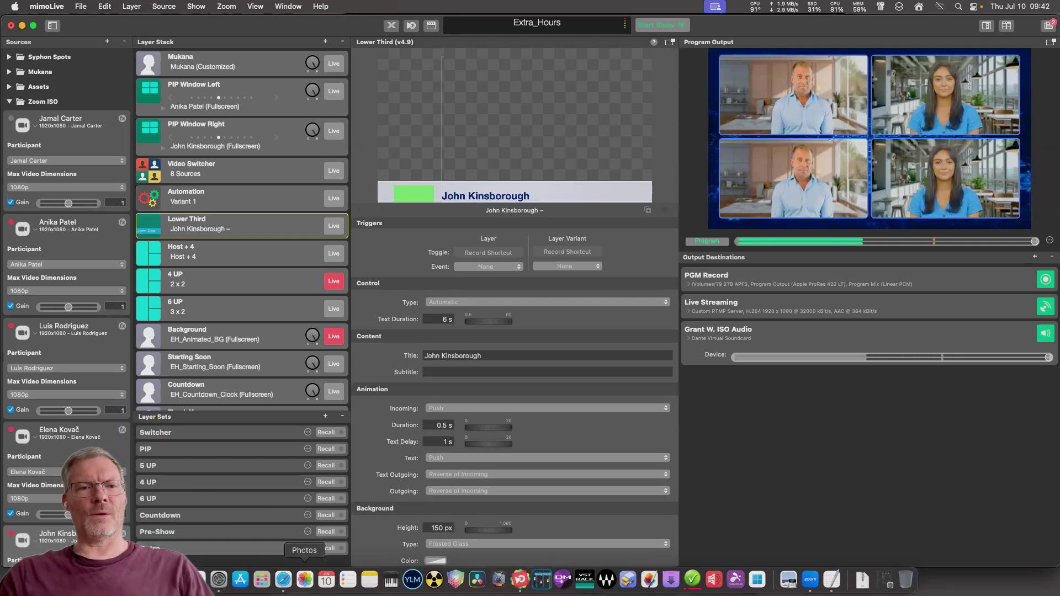
pyautogui.click(283, 579)
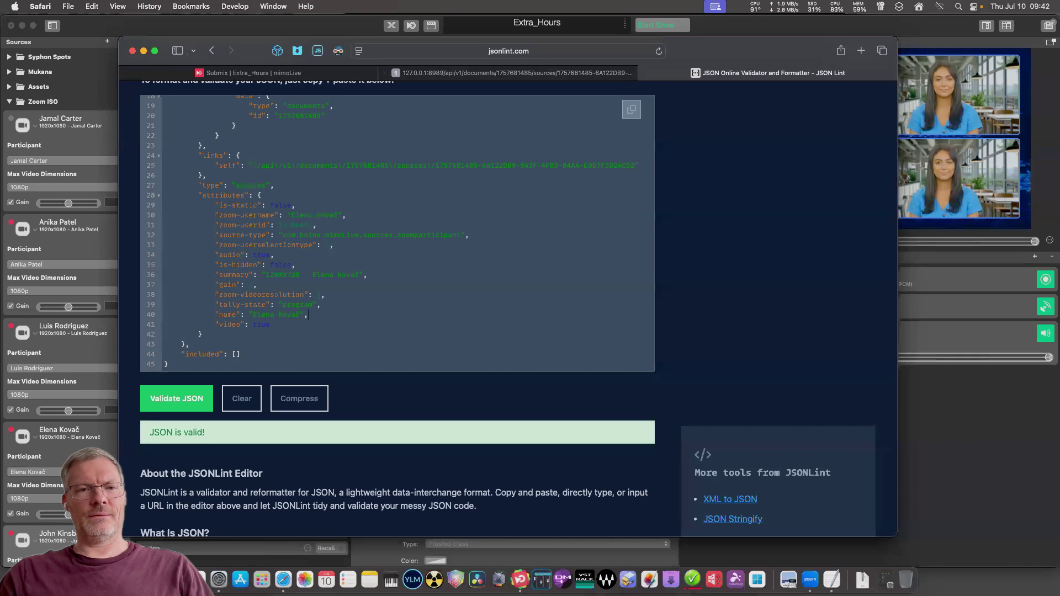
# Check the Submix control surface's participant spots in Safari, then return to mimoLive.
pyautogui.hotkey('ctrl', 'Tab')
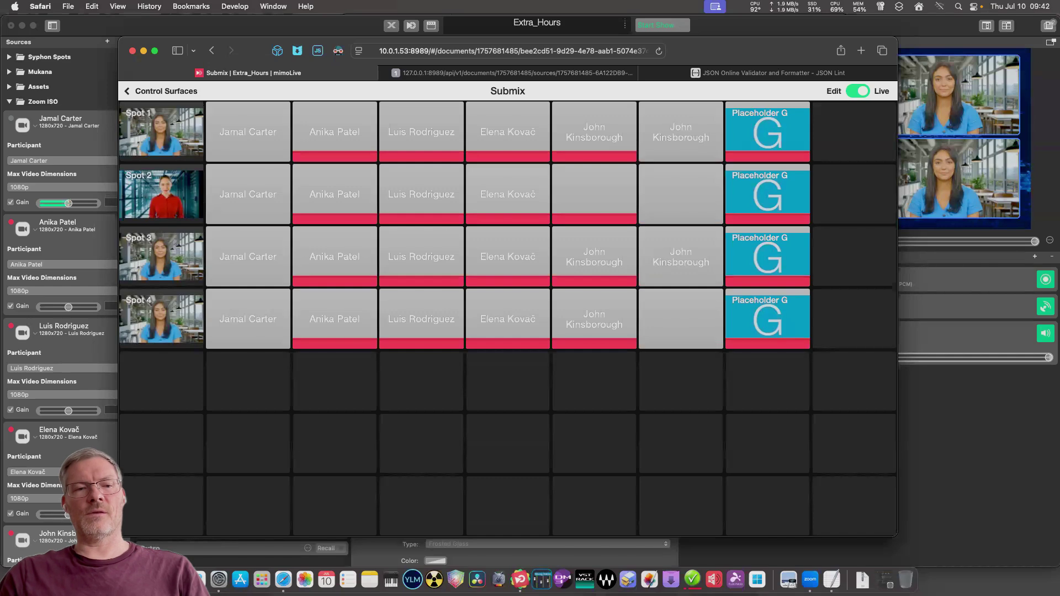
pyautogui.press('super+Tab')
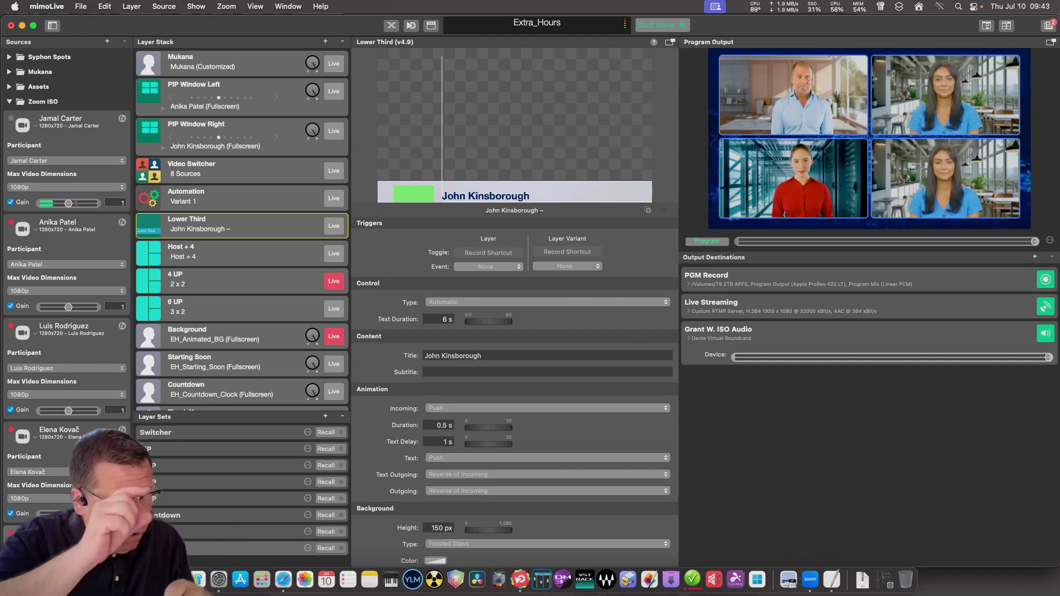
# Reassign the first Zoom ISO source in the list to a different participant.
pyautogui.scroll(-5, 66, 309)
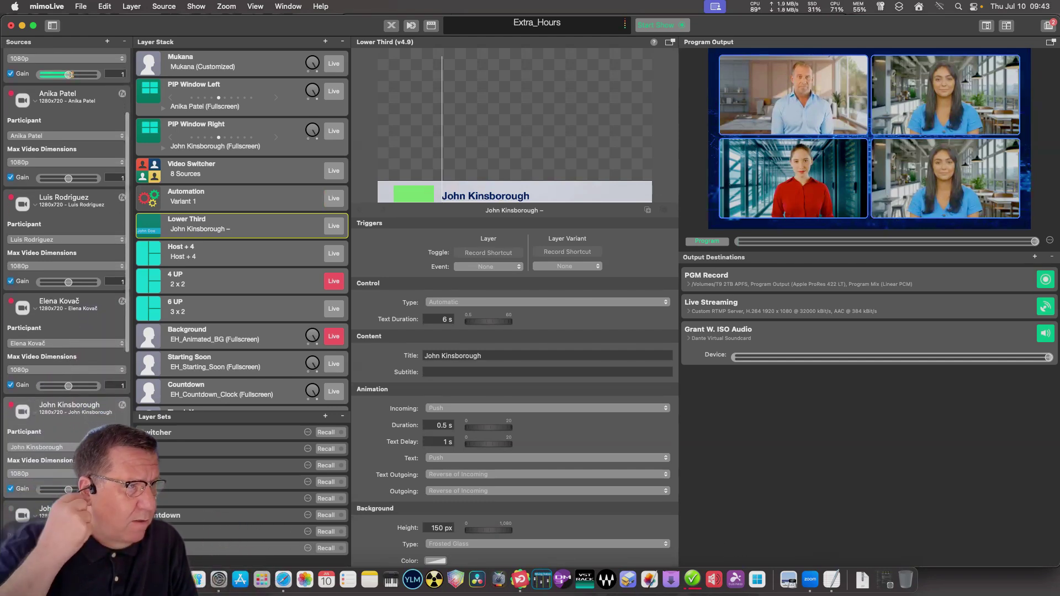
pyautogui.scroll(-5, 66, 309)
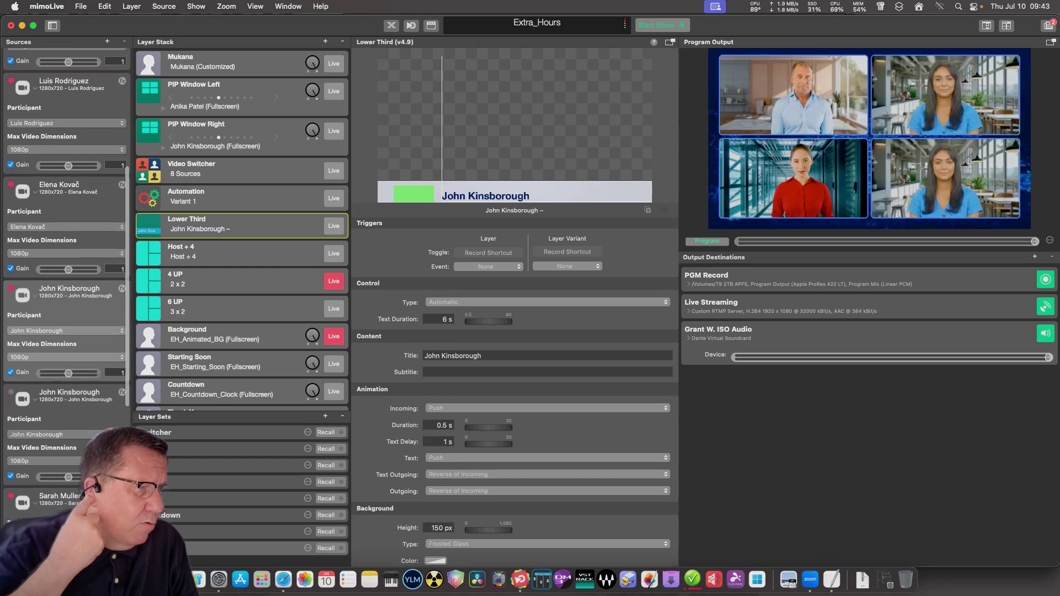
pyautogui.scroll(-4, 66, 309)
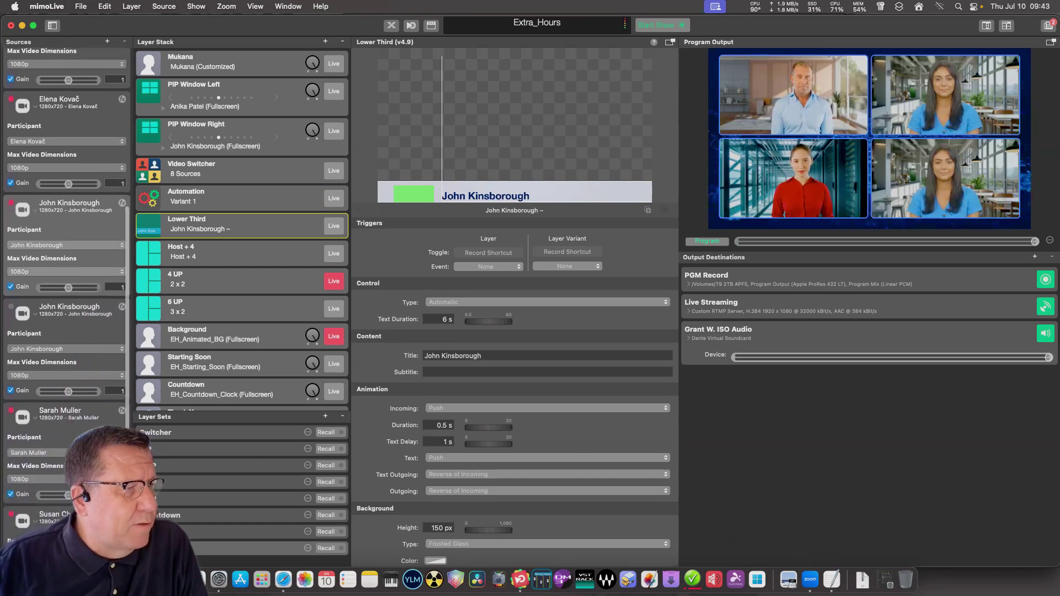
pyautogui.scroll(2, 66, 265)
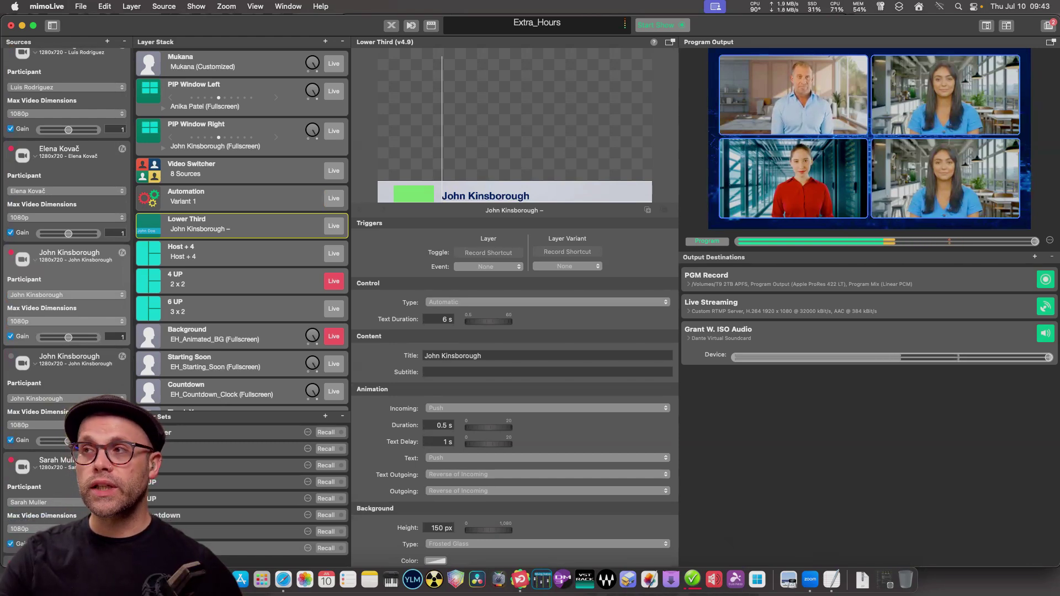
pyautogui.scroll(8, 67, 298)
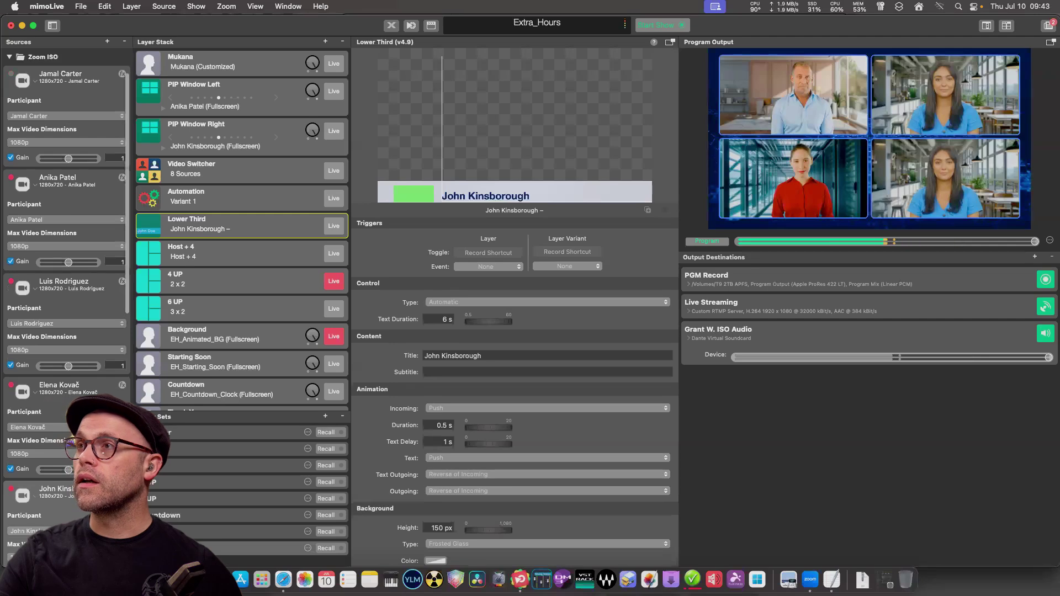
pyautogui.scroll(-1, 66, 298)
pyautogui.scroll(-10, 66, 298)
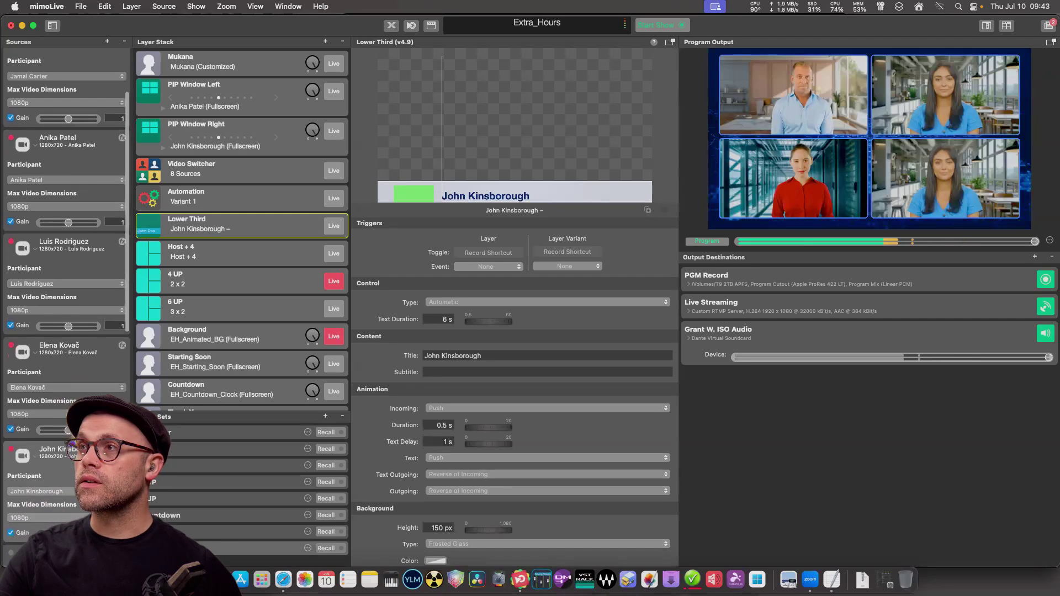
pyautogui.scroll(-2, 67, 299)
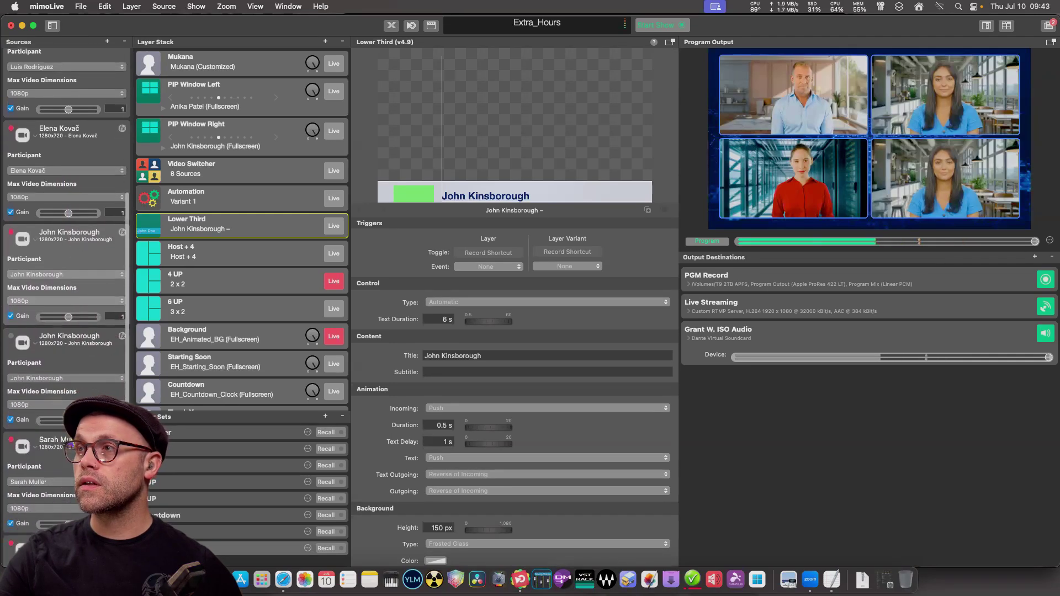
pyautogui.click(66, 275)
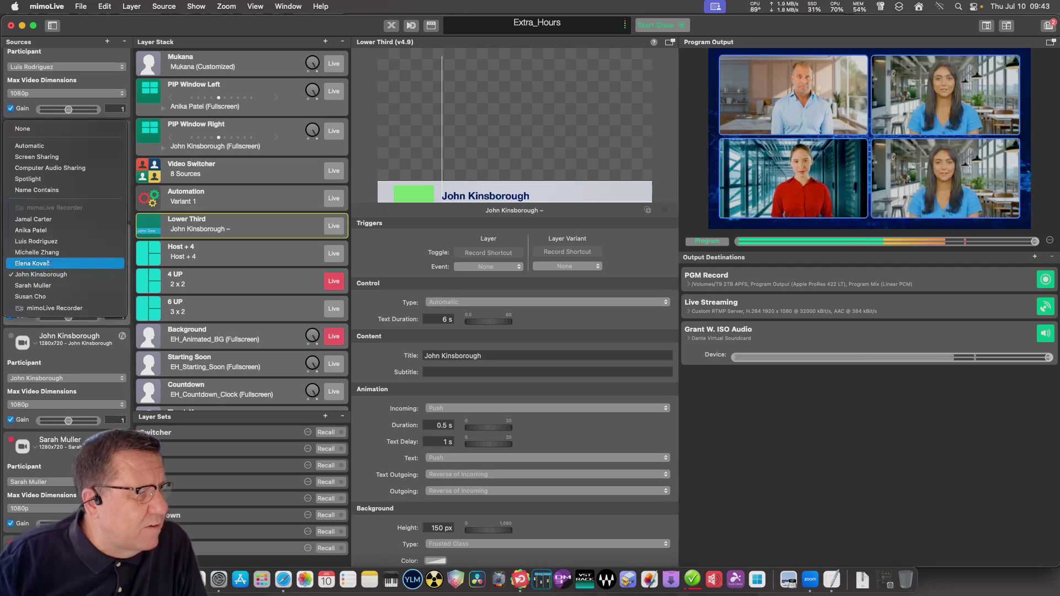
pyautogui.press('Down')
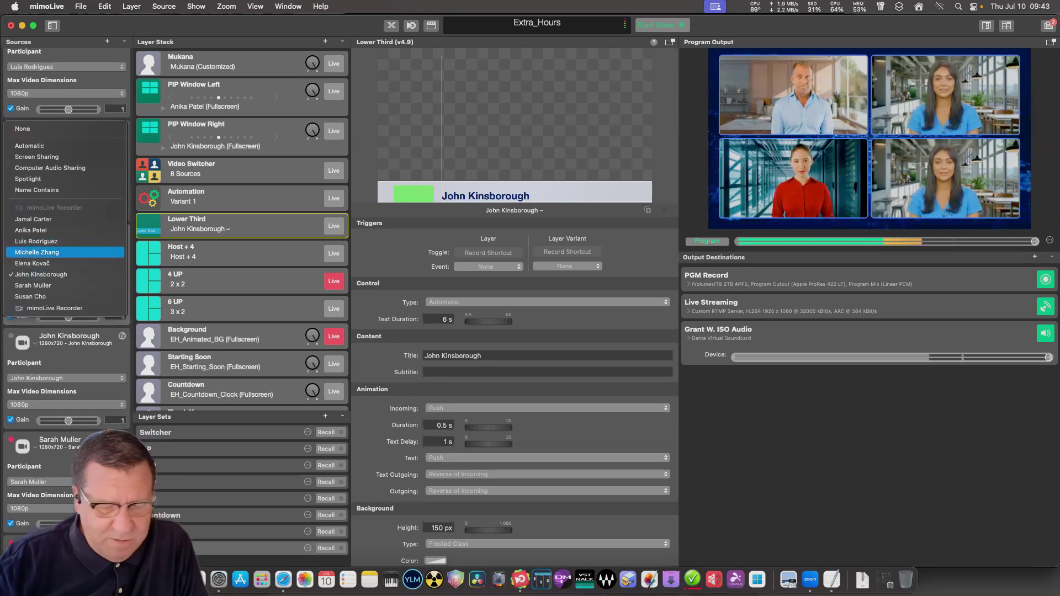
pyautogui.press('Down')
pyautogui.press('Return')
# Assign different participants to the next two Zoom ISO sources, leaving the following source unchanged.
pyautogui.click(66, 378)
pyautogui.press('Up')
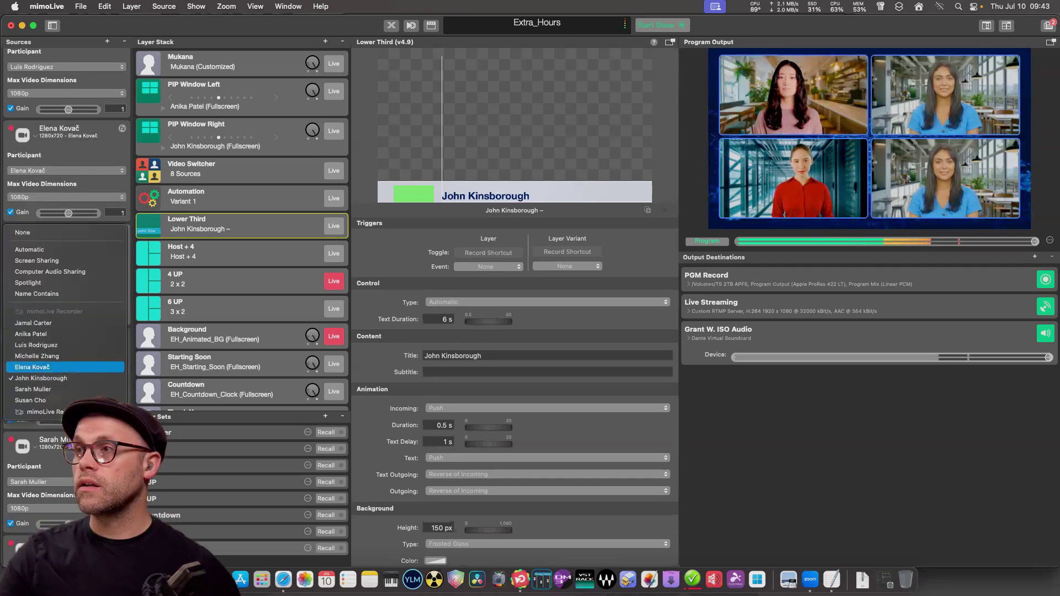
pyautogui.press('Return')
pyautogui.scroll(-2, 83, 442)
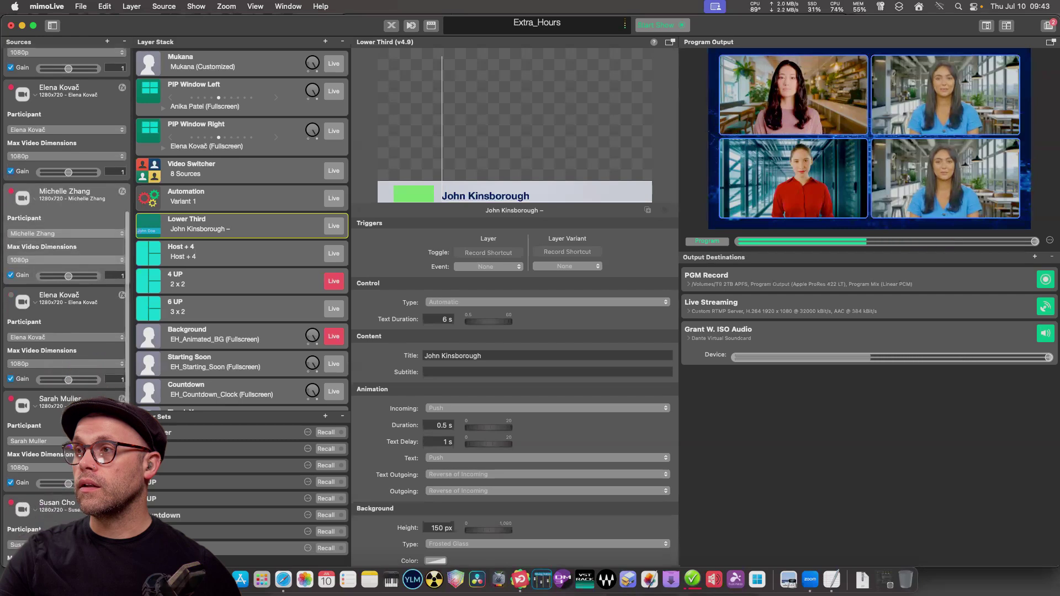
pyautogui.click(82, 440)
pyautogui.press('Up')
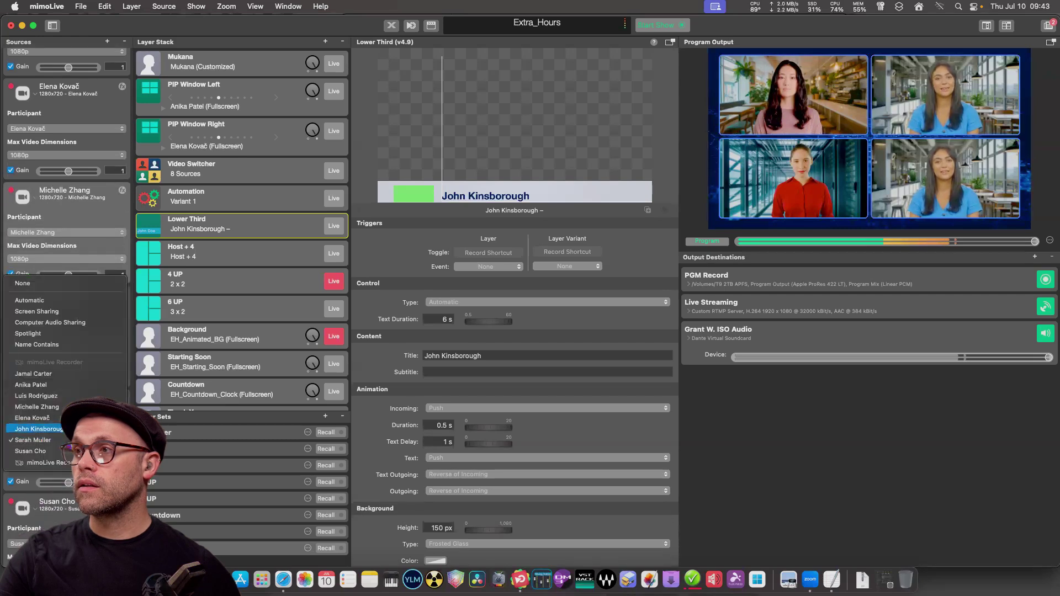
pyautogui.press('Return')
pyautogui.click(83, 457)
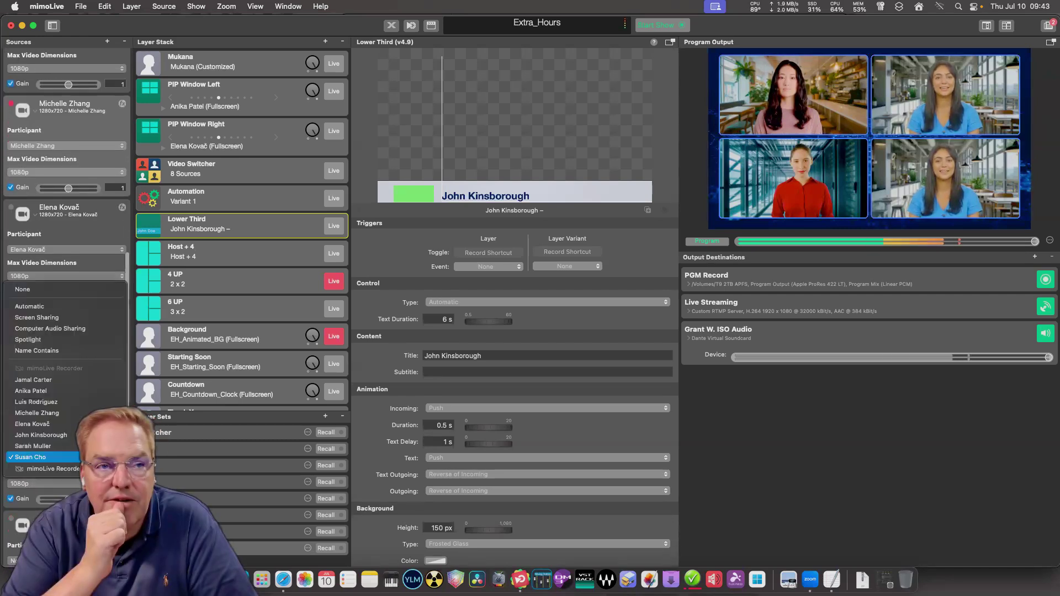
pyautogui.press('Escape')
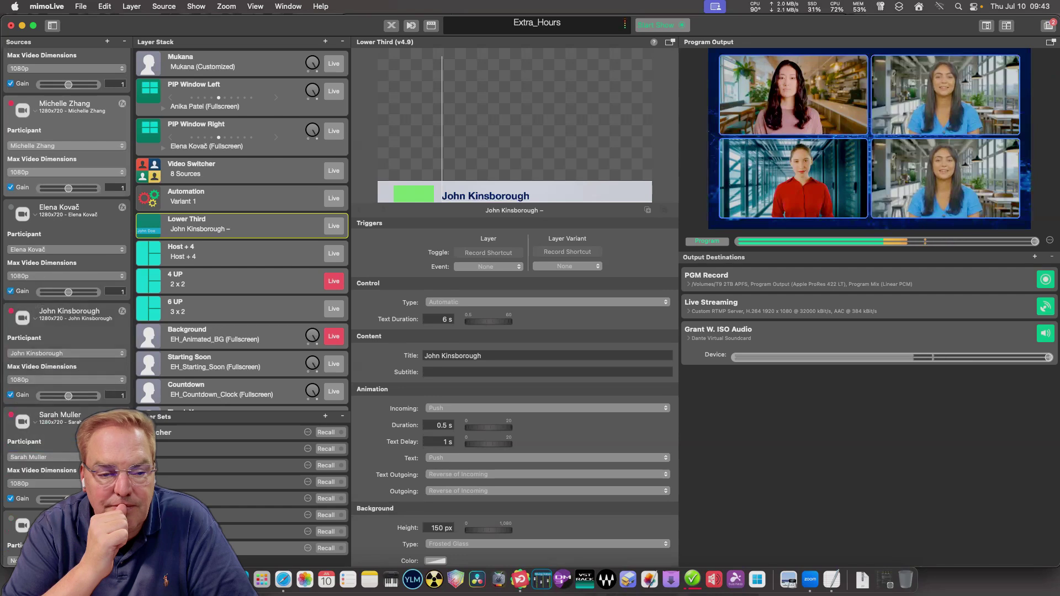
# Assign a new participant to another Zoom ISO source.
pyautogui.scroll(10, 66, 276)
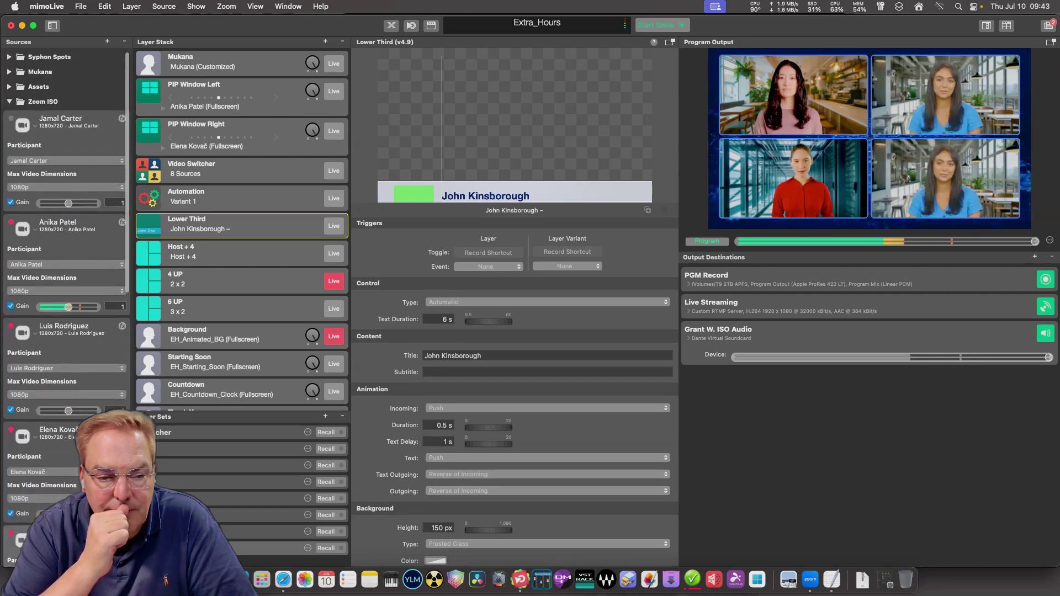
pyautogui.scroll(-4, 66, 276)
pyautogui.scroll(-3, 66, 276)
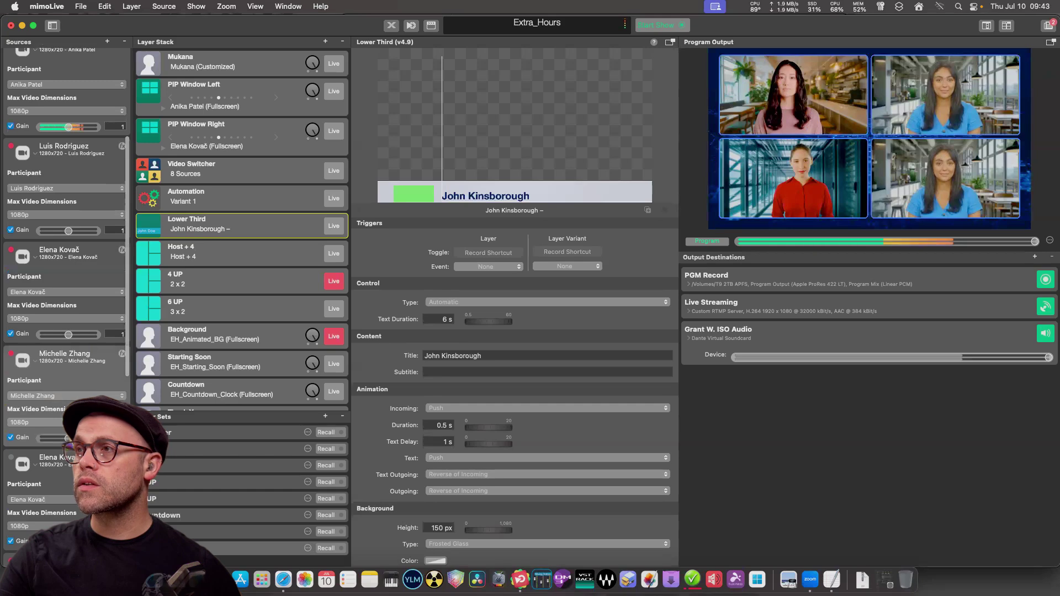
pyautogui.scroll(-5, 66, 276)
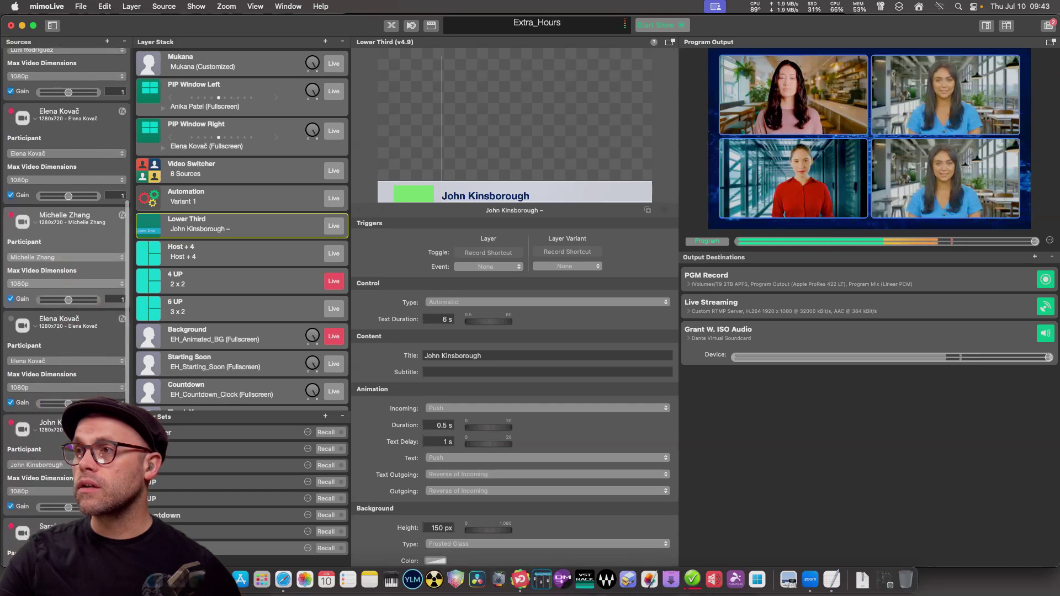
pyautogui.scroll(12, 66, 276)
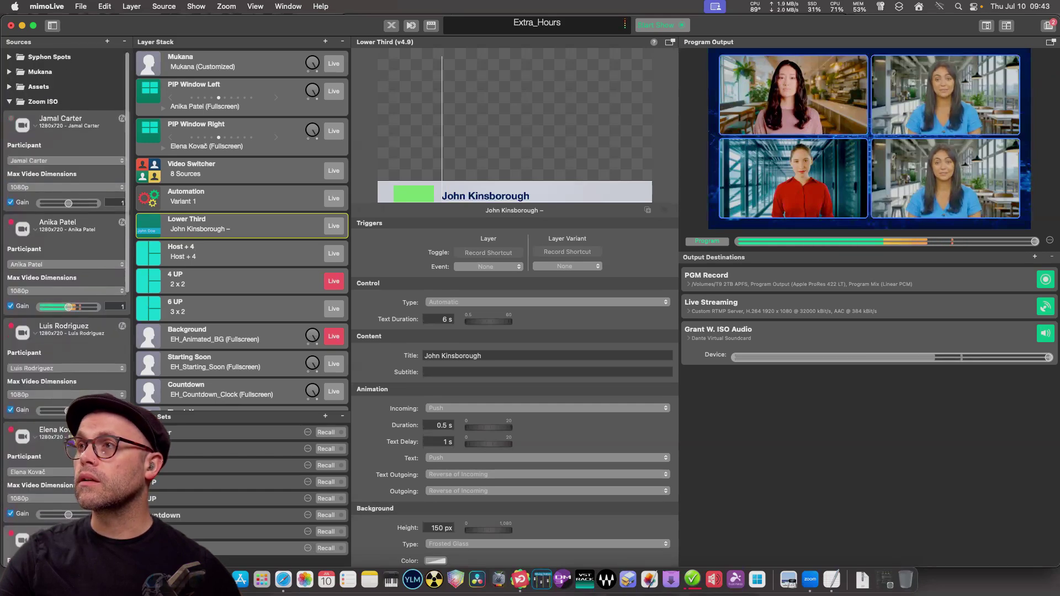
pyautogui.scroll(-5, 67, 276)
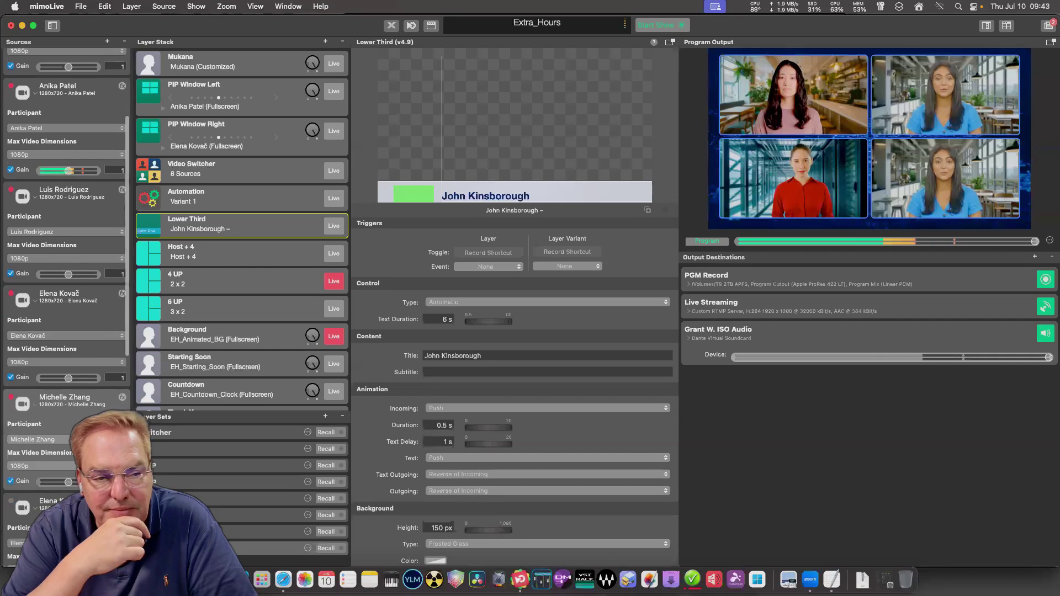
pyautogui.scroll(5, 67, 176)
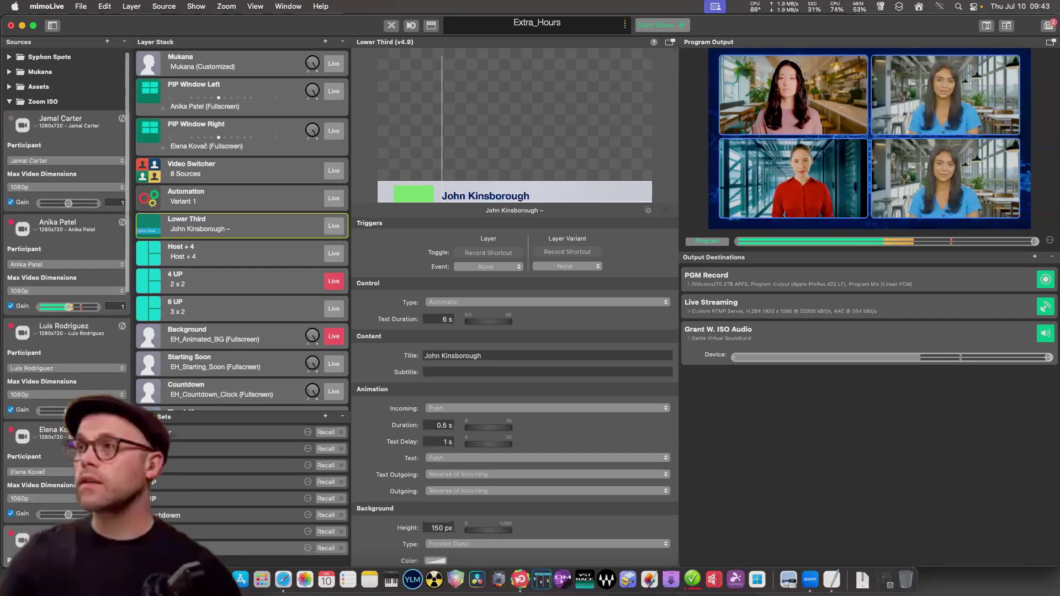
pyautogui.click(66, 368)
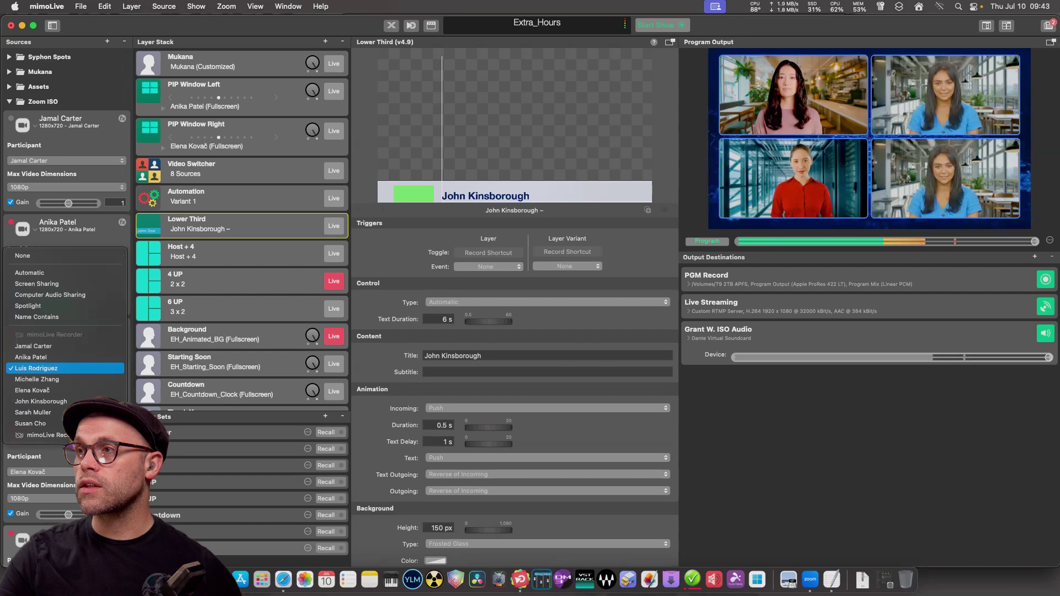
pyautogui.click(36, 368)
pyautogui.click(39, 472)
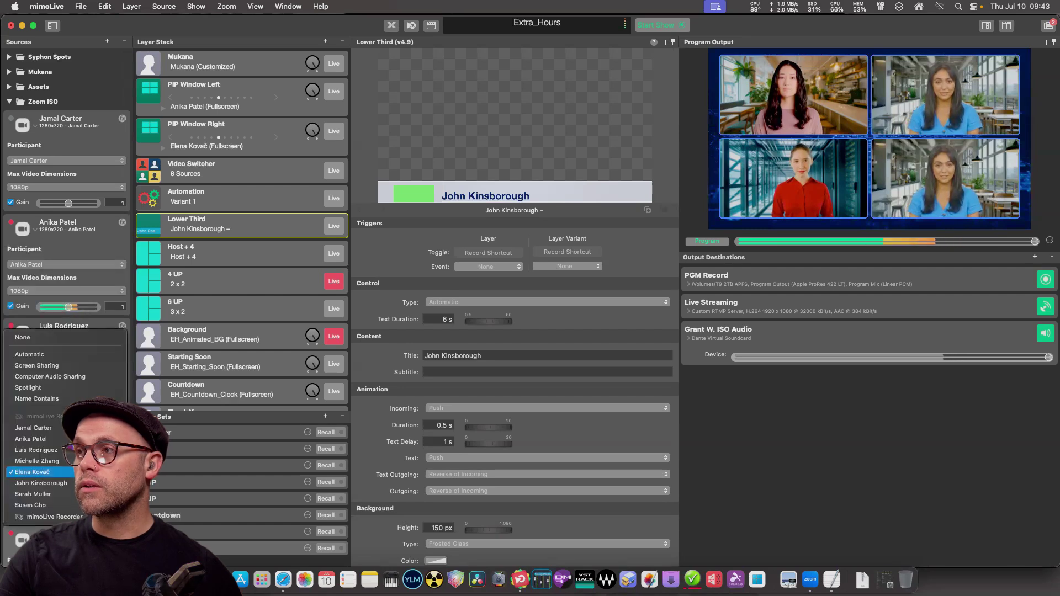
pyautogui.click(36, 461)
# Assign new participants to the fourth, fifth and one further Zoom ISO source.
pyautogui.scroll(-5, 67, 276)
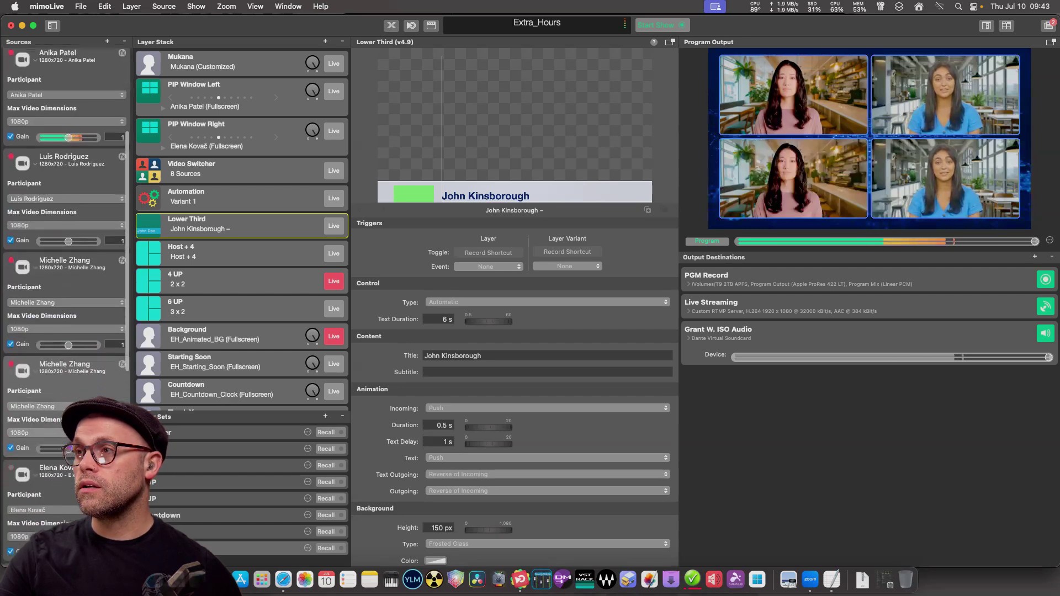
pyautogui.click(33, 406)
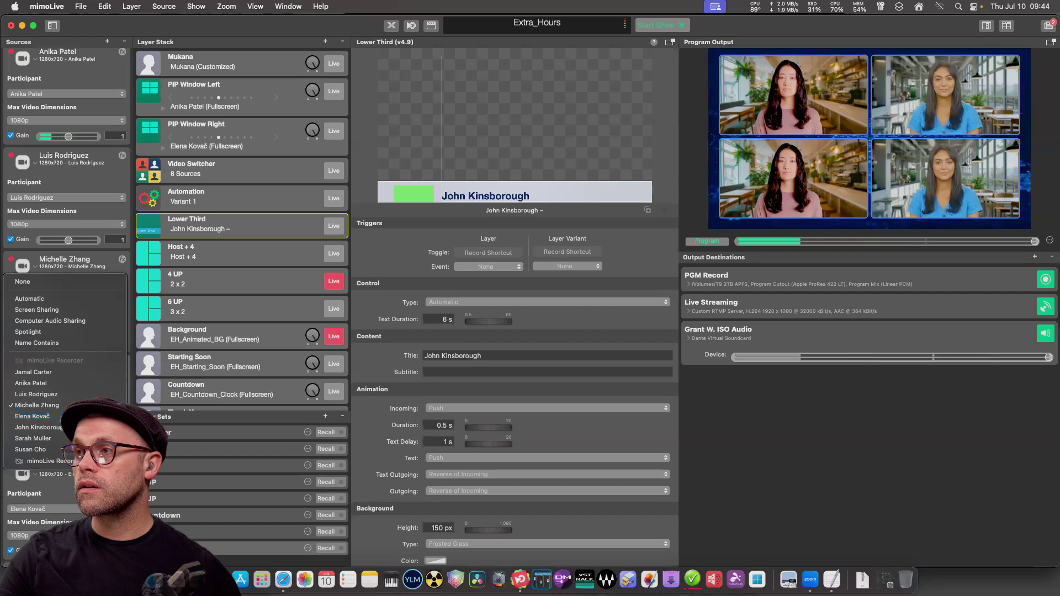
pyautogui.click(33, 417)
pyautogui.click(83, 509)
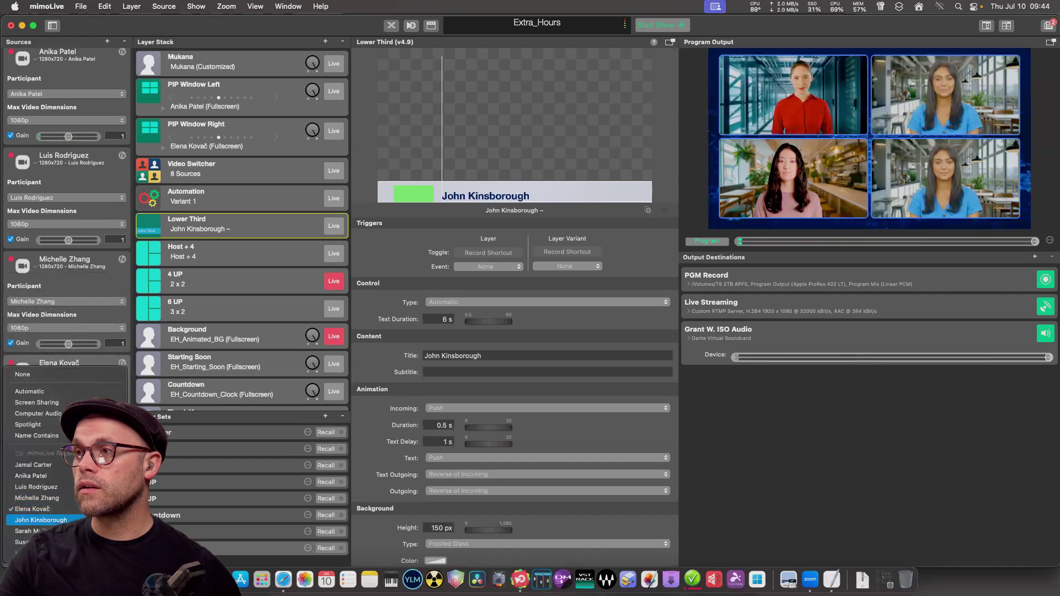
pyautogui.click(40, 520)
pyautogui.scroll(-5, 66, 276)
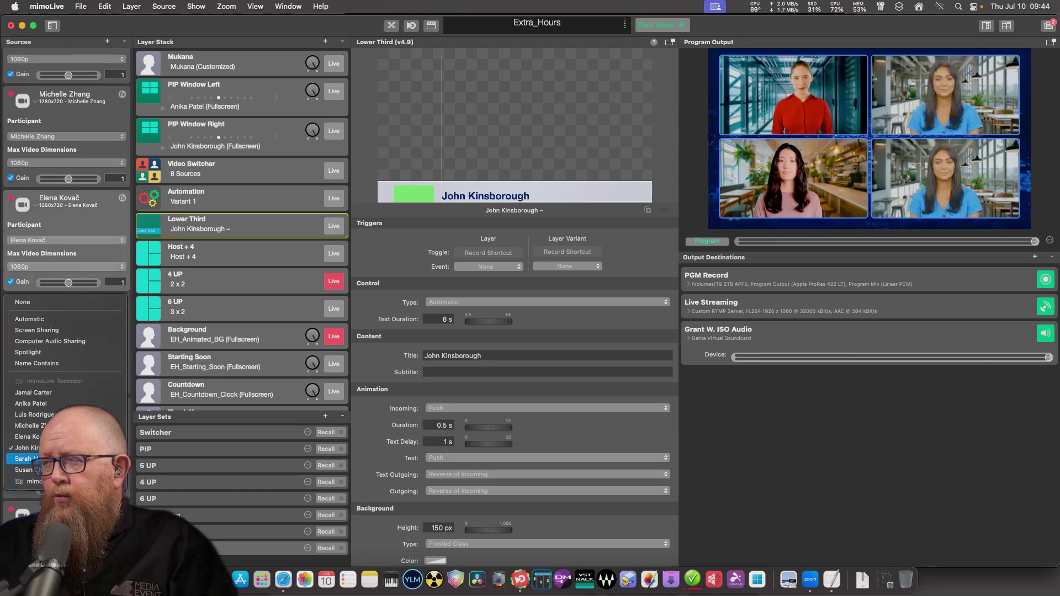
pyautogui.scroll(-2, 66, 221)
pyautogui.scroll(-1, 66, 220)
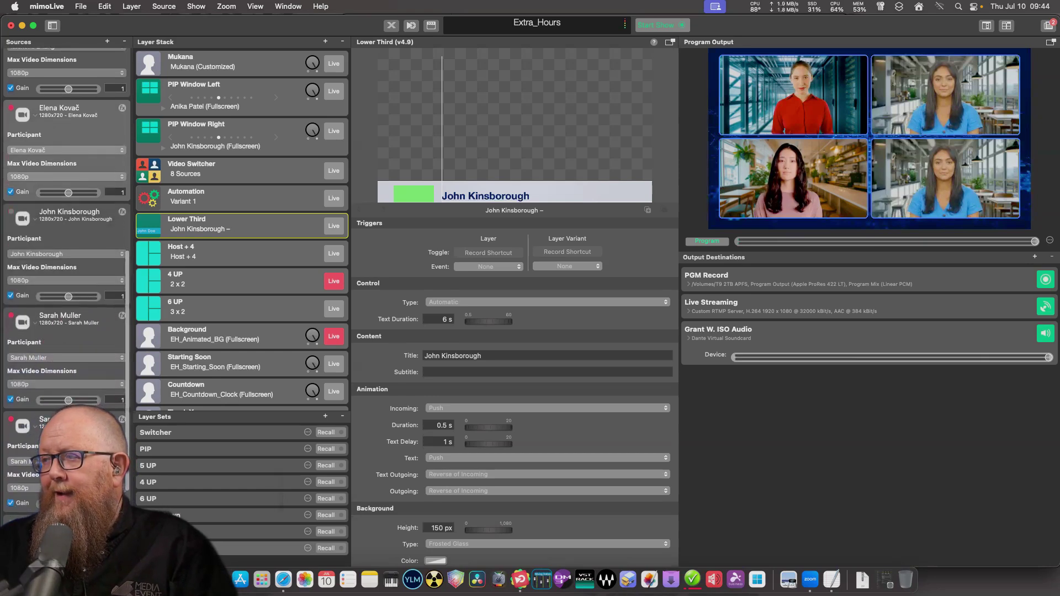
pyautogui.click(22, 462)
pyautogui.click(22, 473)
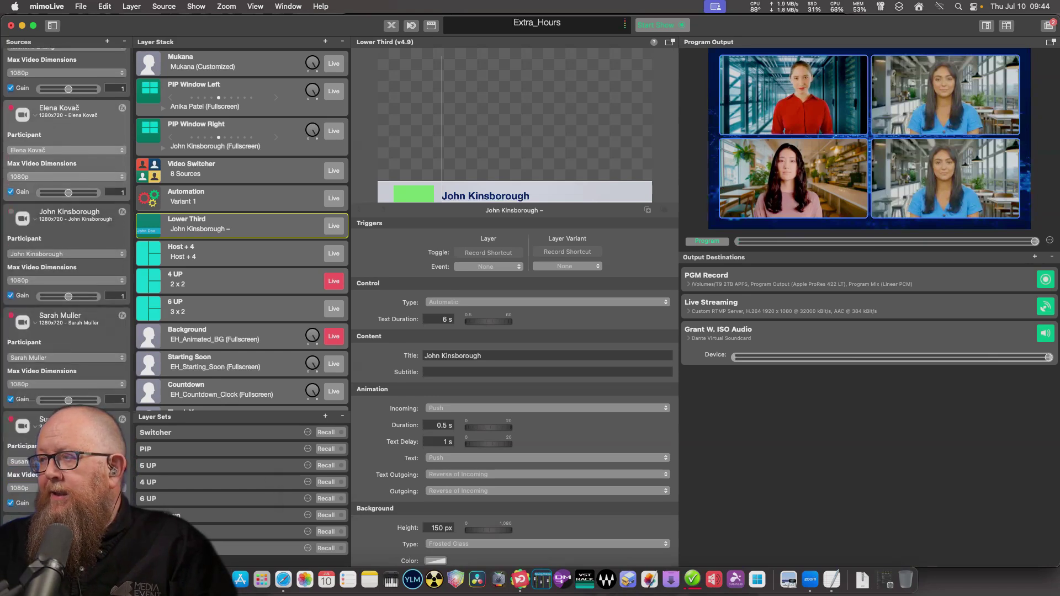
pyautogui.scroll(5, 66, 221)
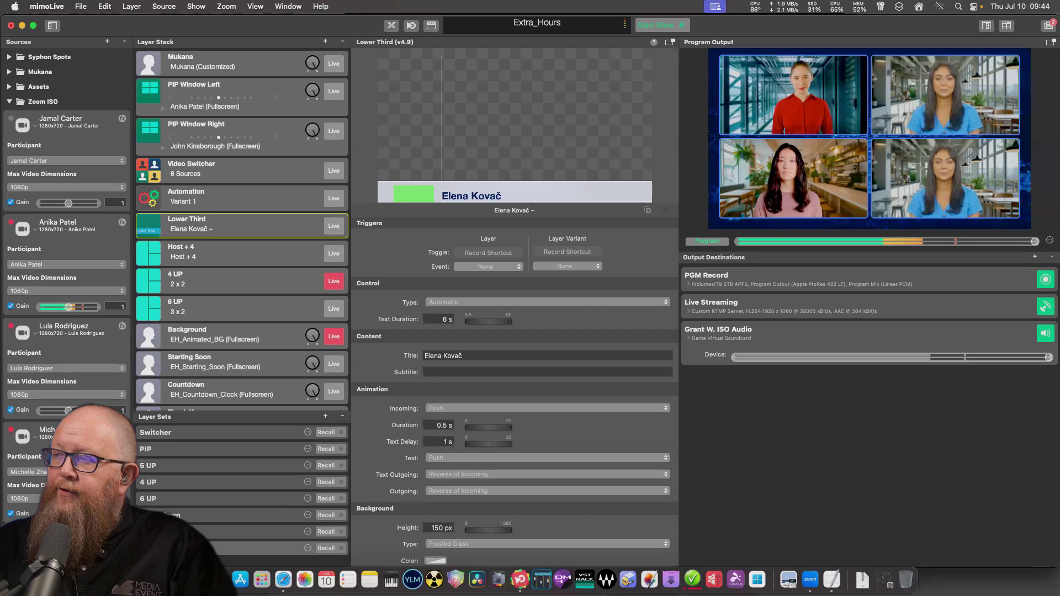
# Raise the Lower Third's Geometry Title Baseline from -144 px to -123 px.
pyautogui.scroll(-5, 514, 387)
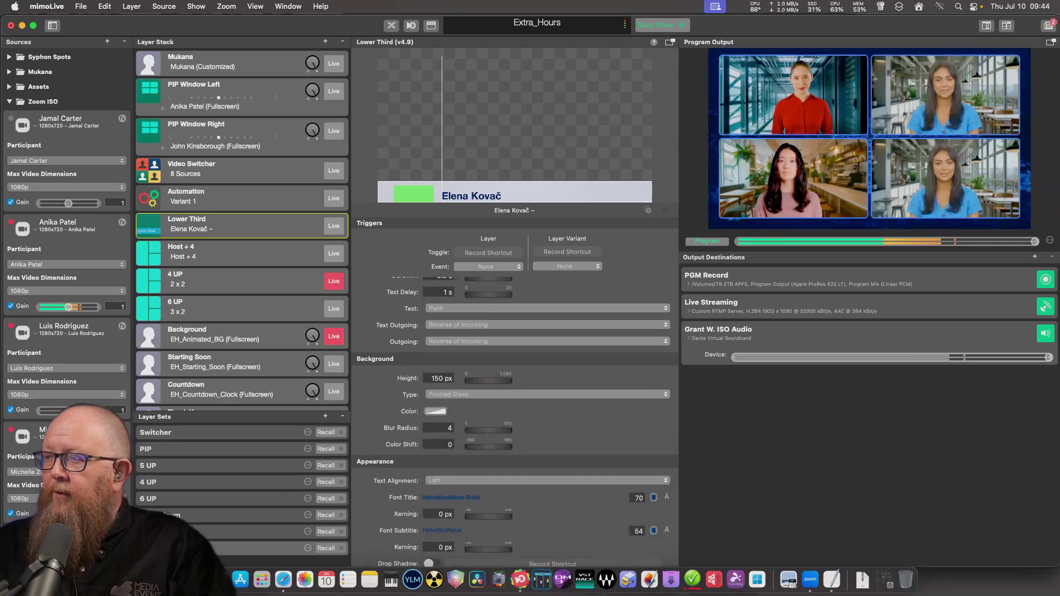
pyautogui.scroll(-5, 514, 420)
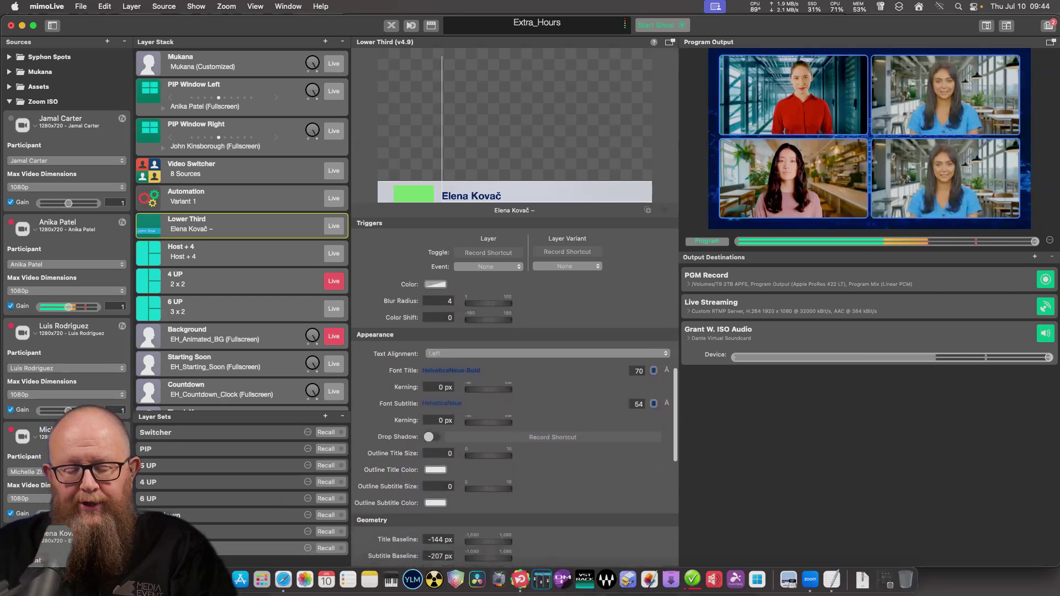
pyautogui.scroll(-4, 515, 423)
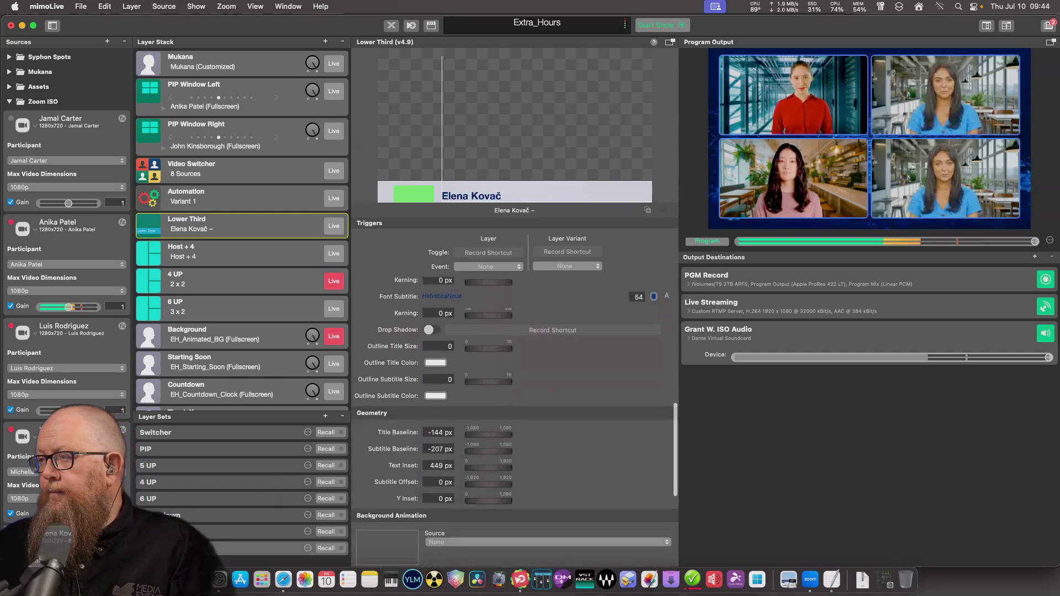
pyautogui.press('Down')
pyautogui.press('Down')
pyautogui.press('Down')
pyautogui.press('Up')
pyautogui.press('Up')
pyautogui.press('Up')
pyautogui.press('Up')
pyautogui.press('Up')
pyautogui.press('Up')
pyautogui.press('Up')
pyautogui.press('Up')
pyautogui.press('Up')
pyautogui.press('Up')
pyautogui.press('Up')
pyautogui.press('Up')
pyautogui.press('Up')
pyautogui.press('Up')
pyautogui.press('Up')
pyautogui.press('Up')
pyautogui.press('Up')
pyautogui.press('Up')
pyautogui.press('Up')
pyautogui.press('Up')
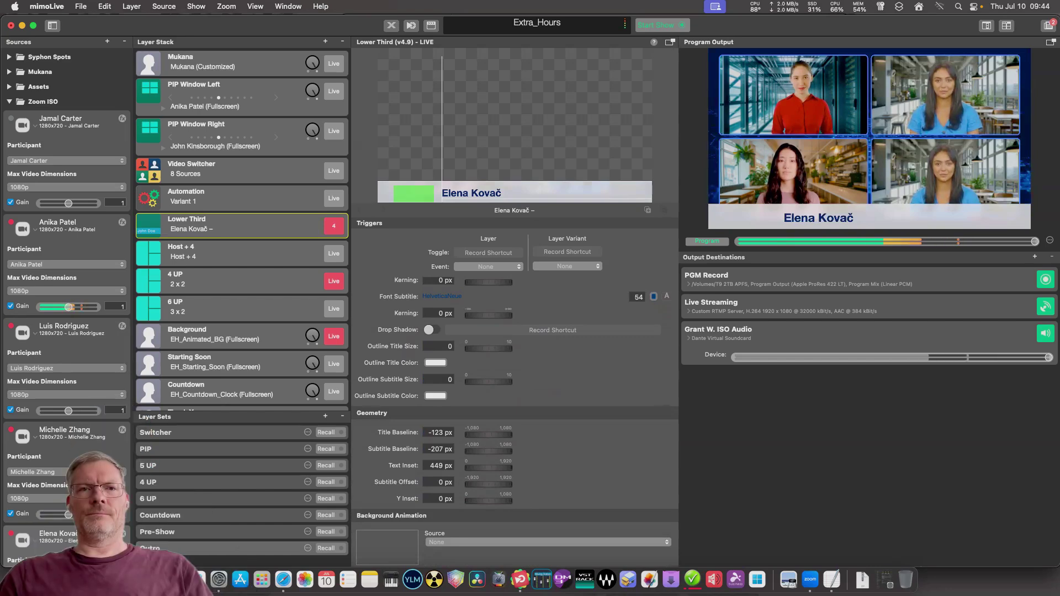
# Scroll through the Lower Third inspector settings, then select the Automation layer to show its Scripts panel.
pyautogui.scroll(10, 514, 386)
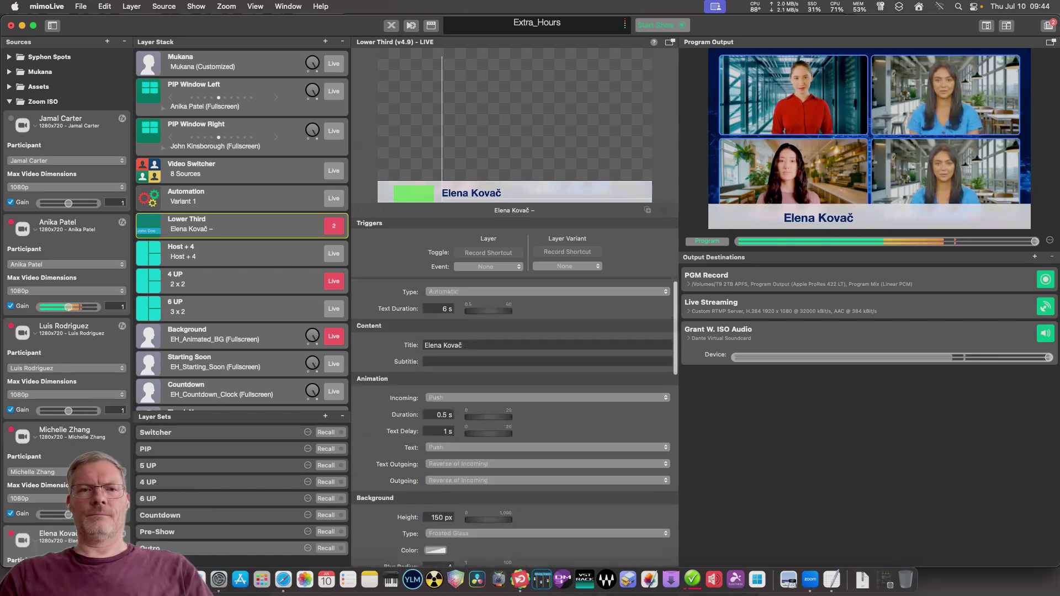
pyautogui.scroll(-5, 514, 386)
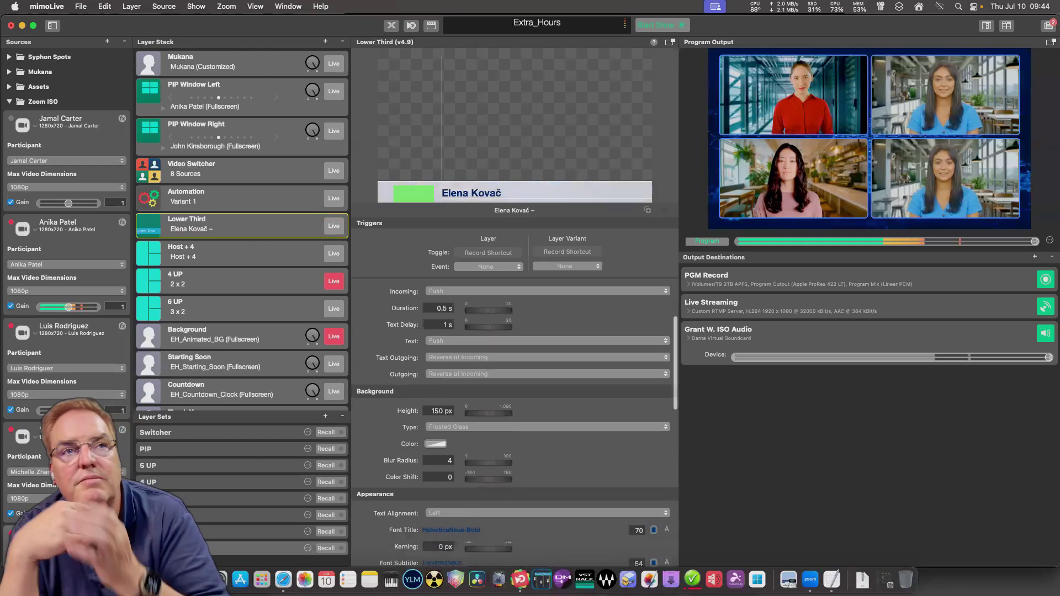
pyautogui.scroll(-5, 515, 387)
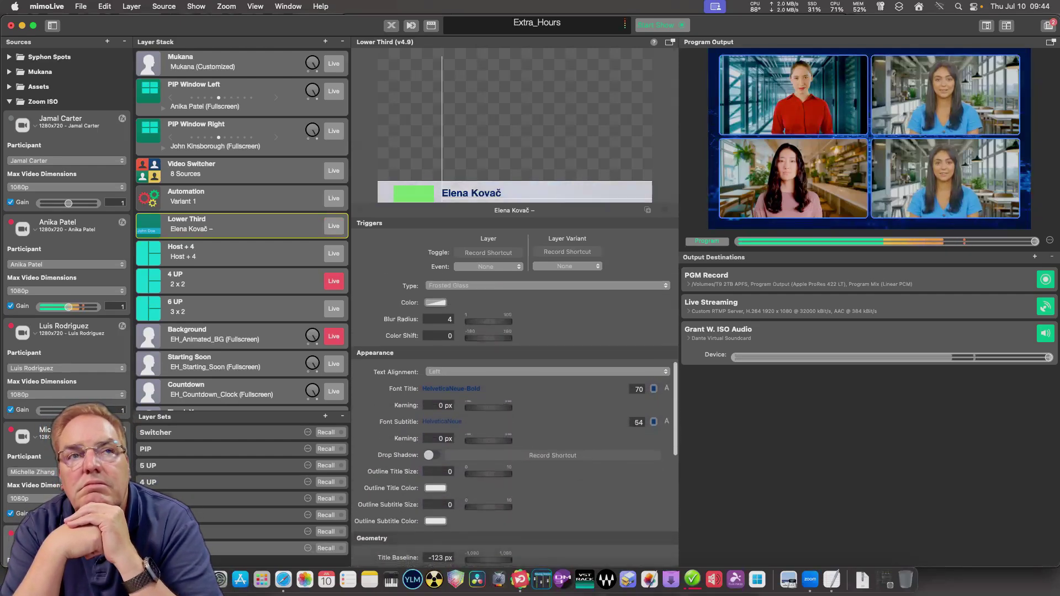
pyautogui.scroll(3, 515, 387)
pyautogui.scroll(-5, 515, 386)
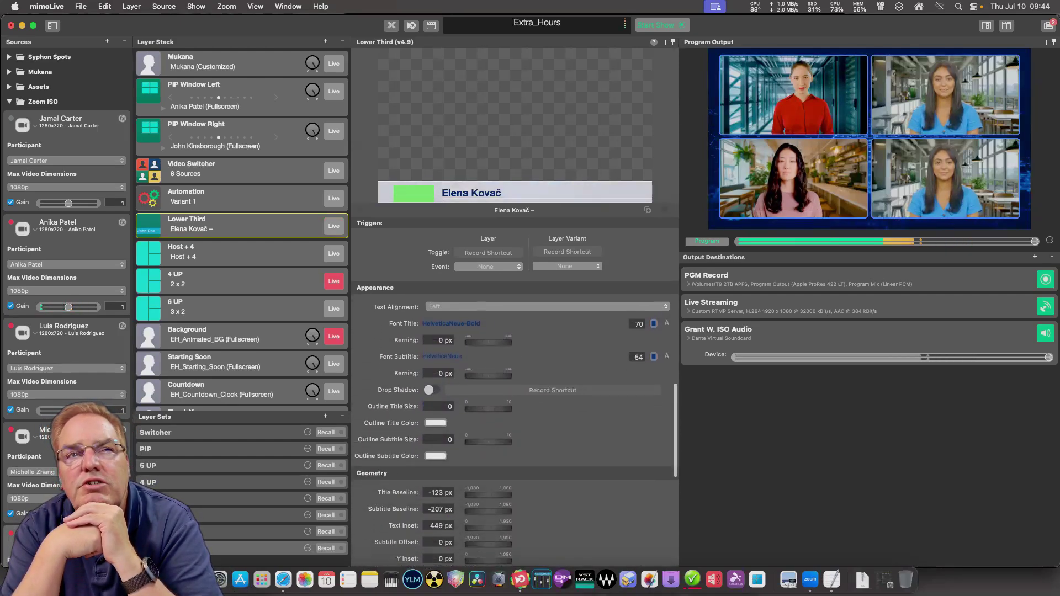
pyautogui.scroll(-1, 514, 430)
pyautogui.scroll(-8, 514, 419)
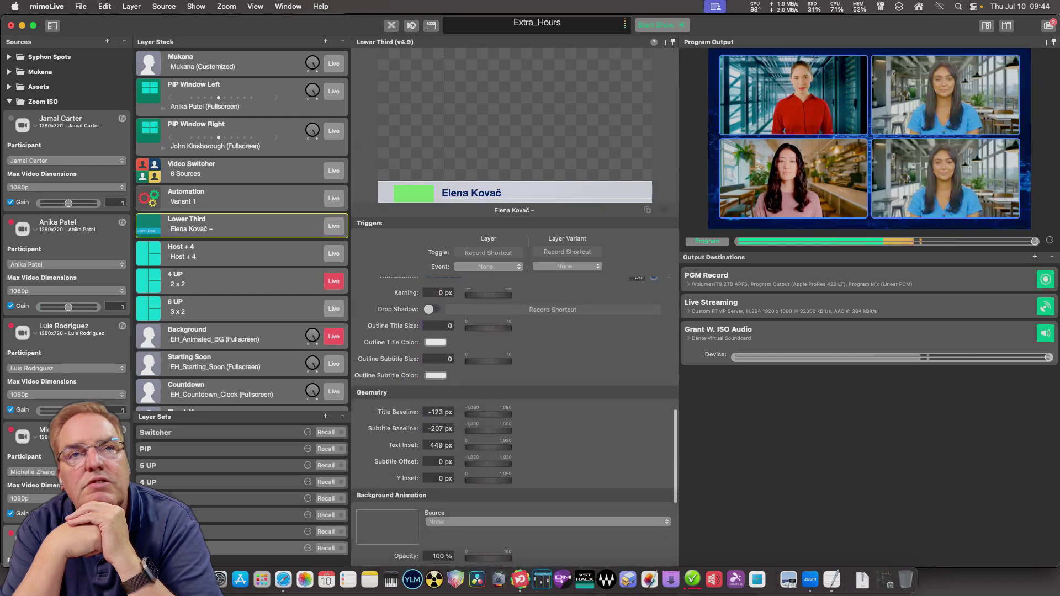
pyautogui.scroll(-4, 515, 419)
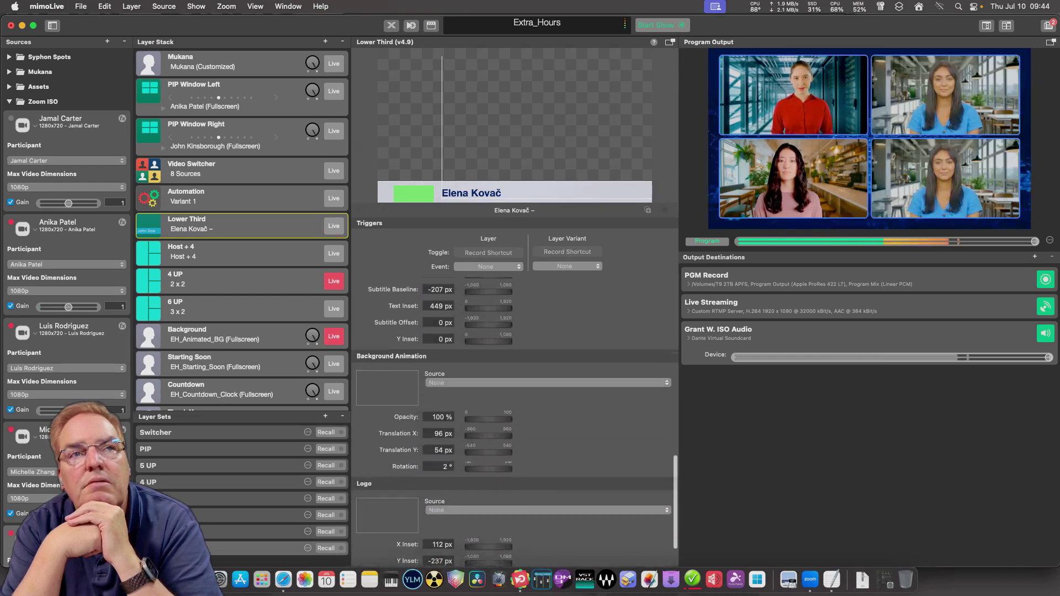
pyautogui.scroll(3, 514, 420)
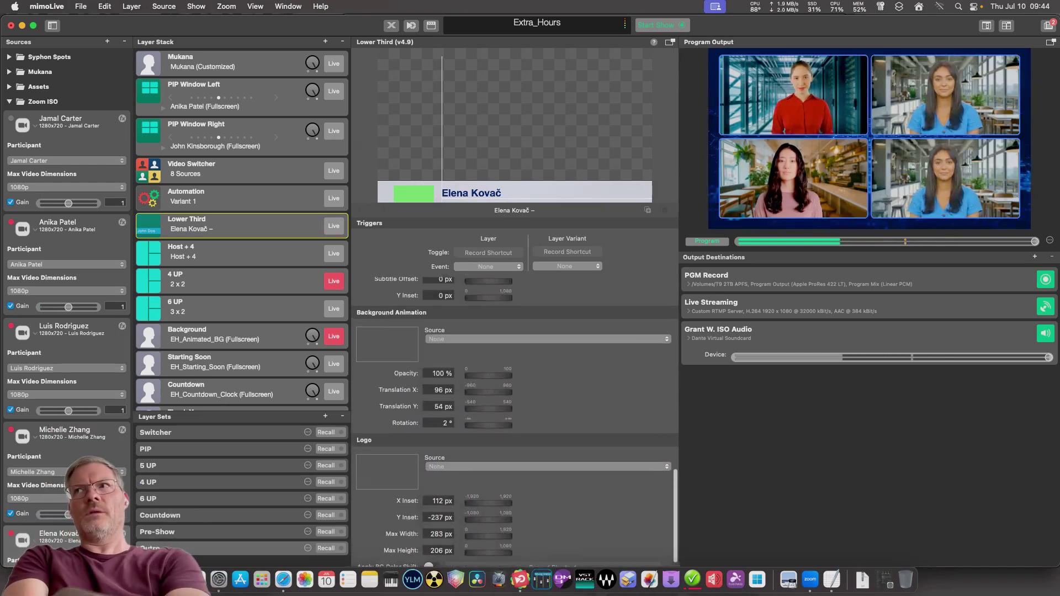
pyautogui.scroll(-4, 515, 420)
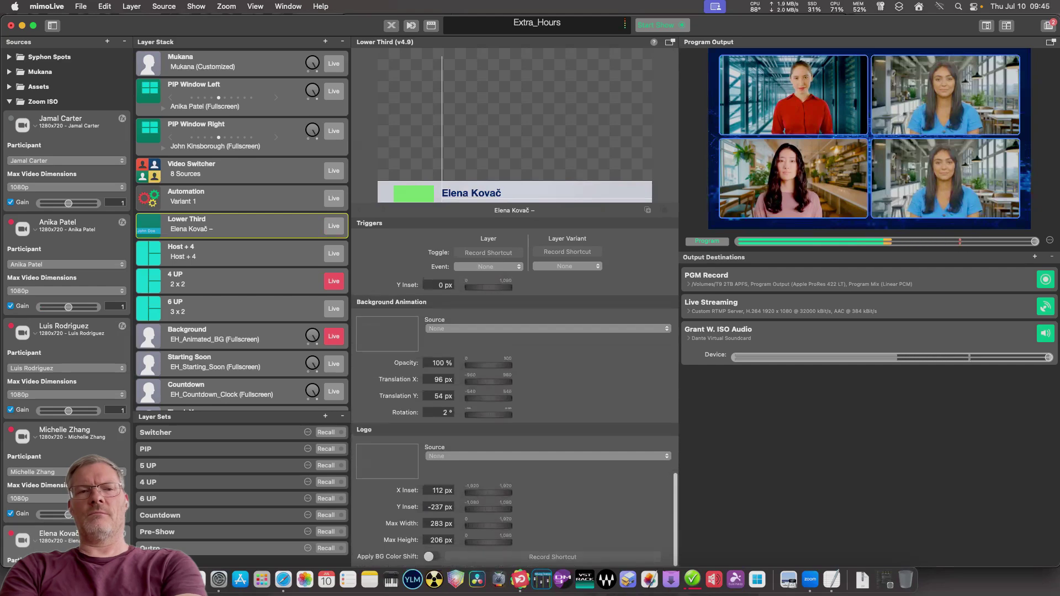
pyautogui.scroll(10, 514, 419)
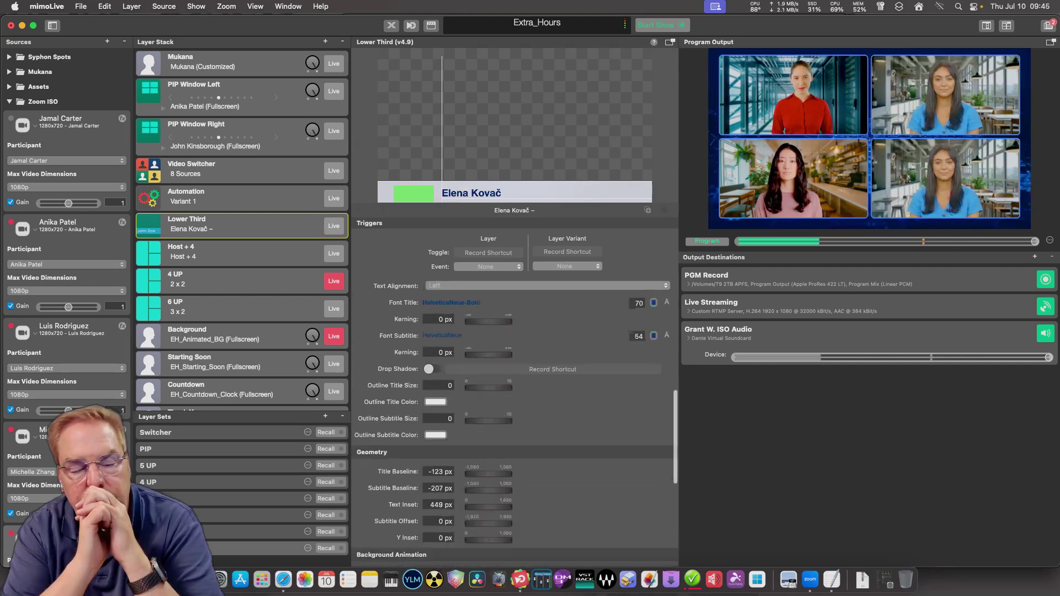
pyautogui.scroll(-12, 514, 420)
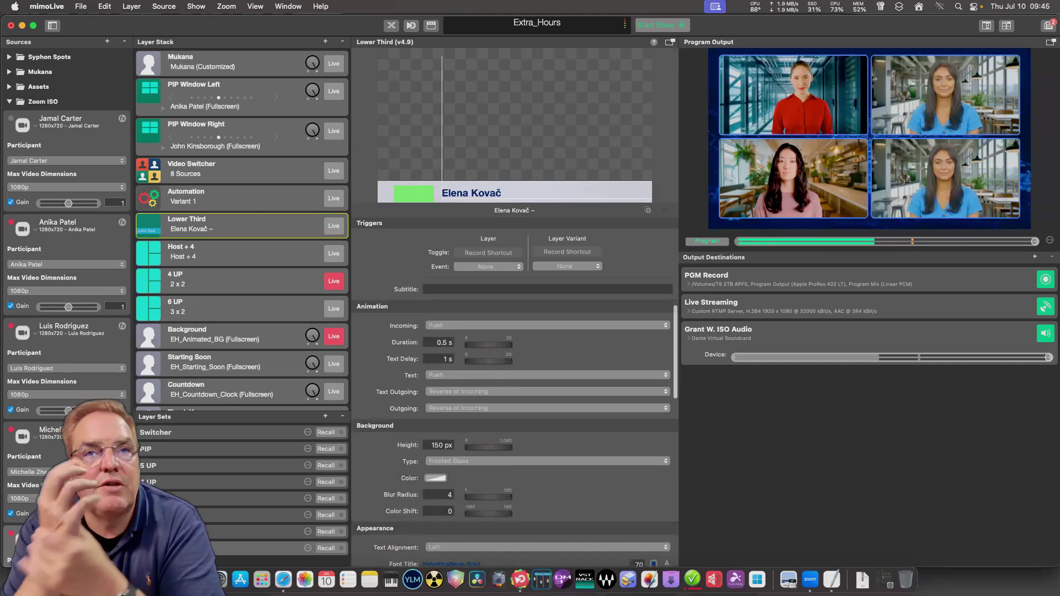
pyautogui.scroll(-10, 515, 419)
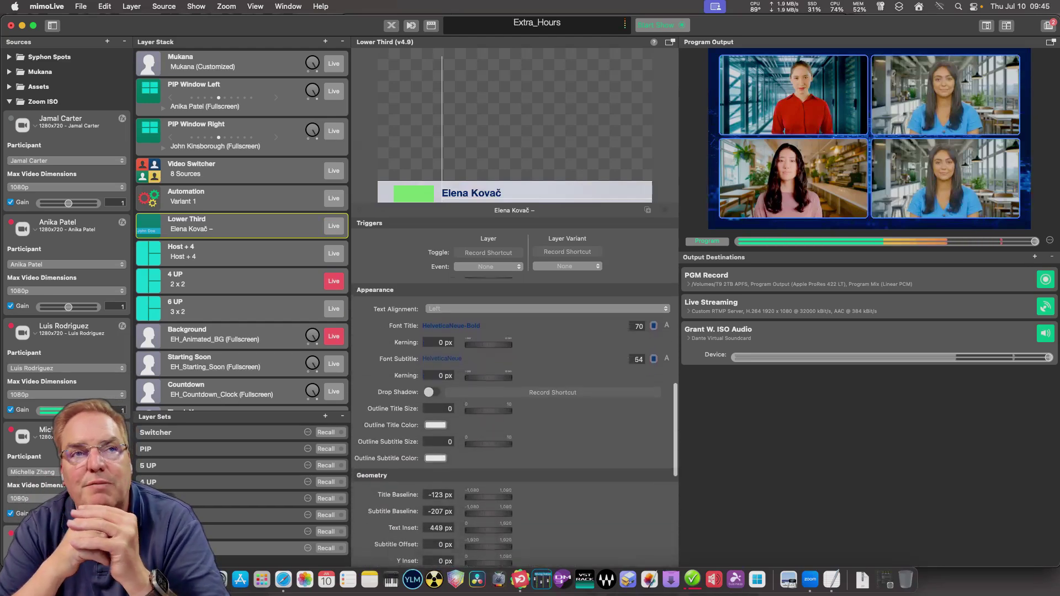
pyautogui.scroll(15, 515, 420)
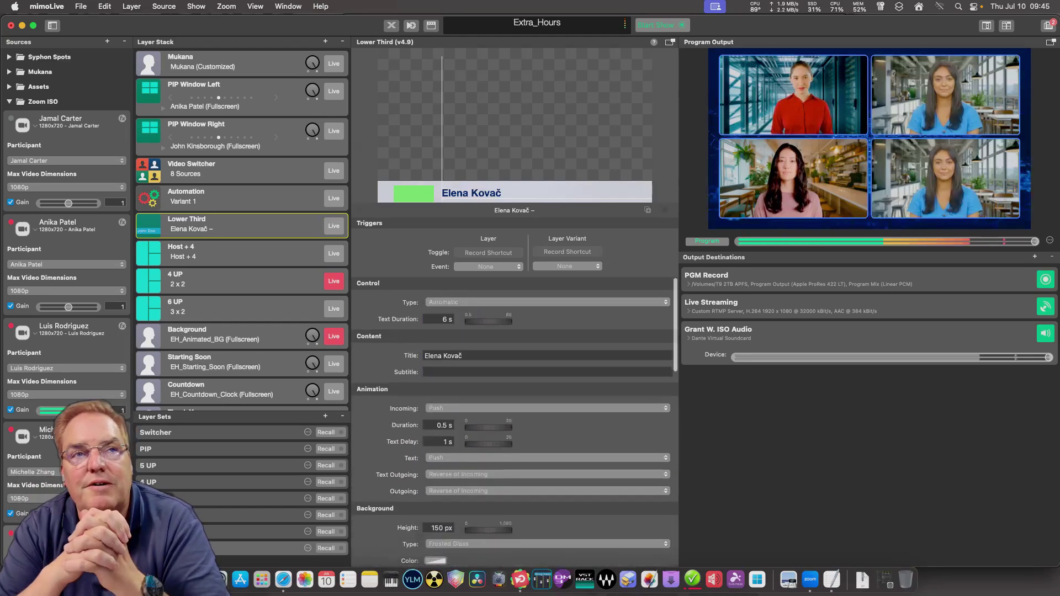
pyautogui.scroll(-11, 515, 420)
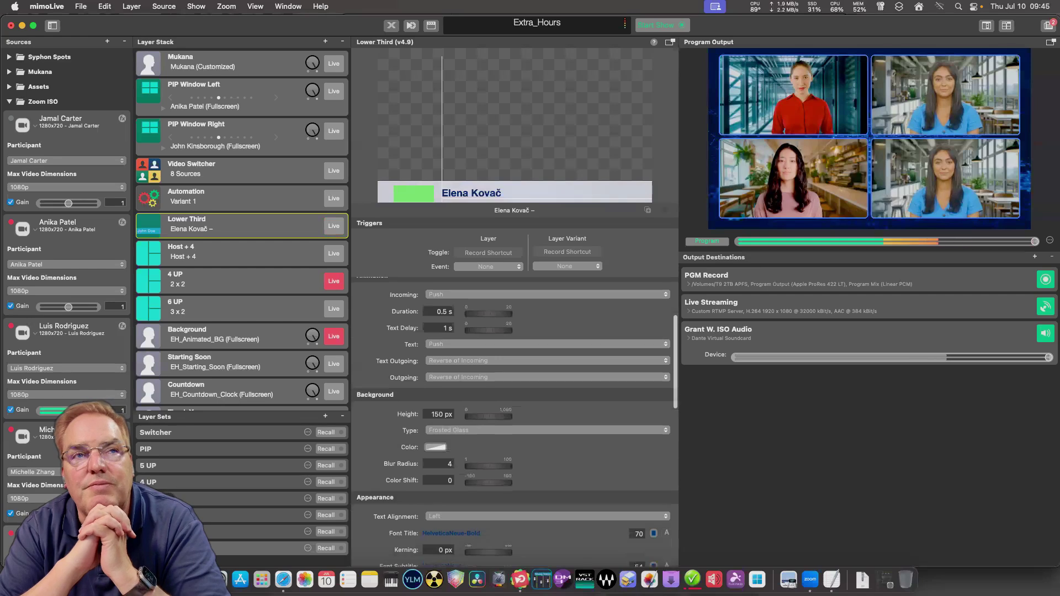
pyautogui.scroll(-5, 515, 420)
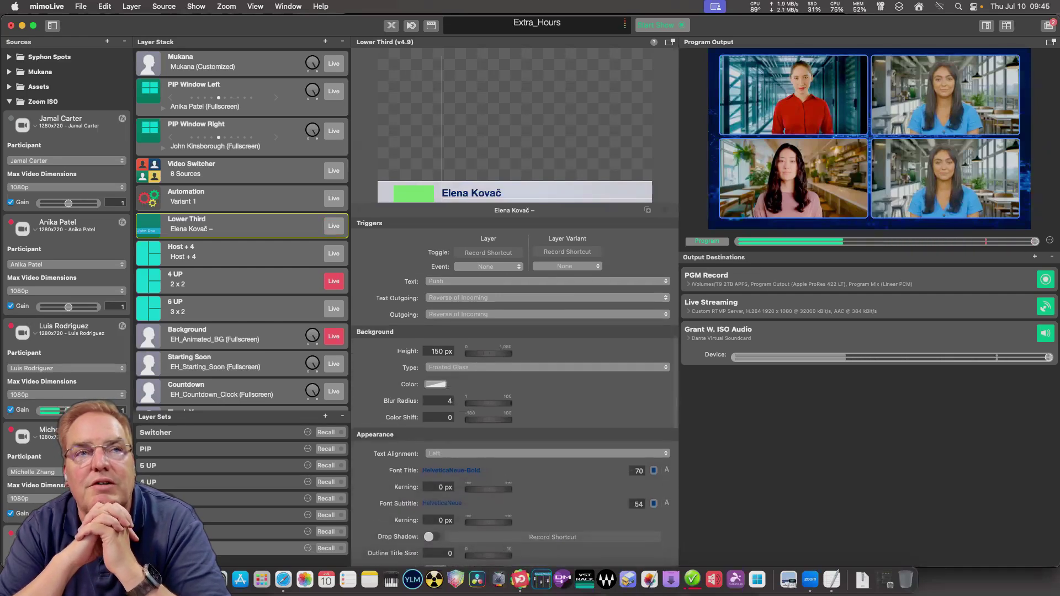
pyautogui.scroll(-5, 515, 419)
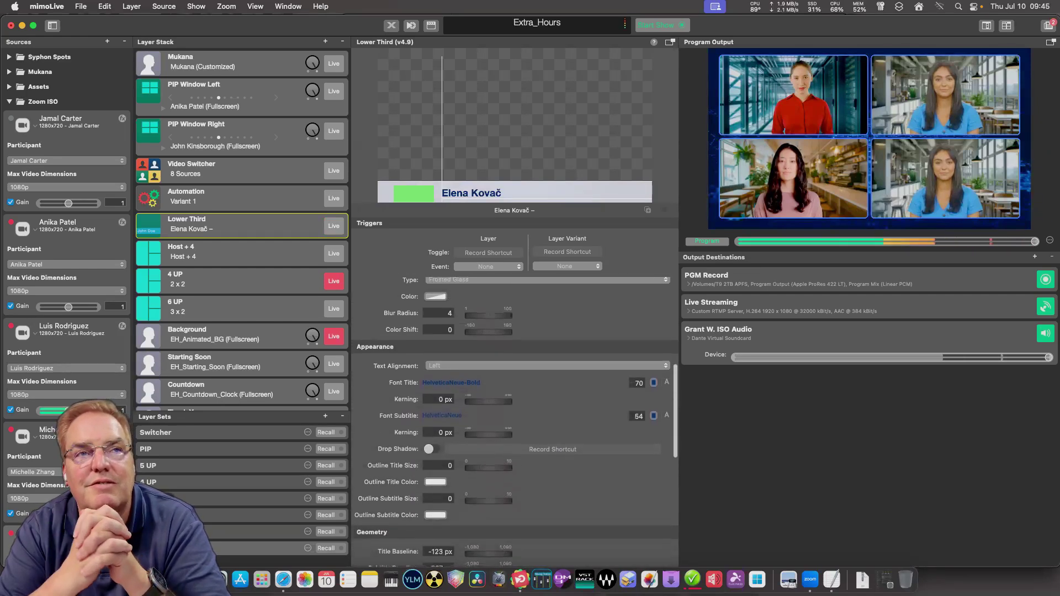
pyautogui.scroll(-4, 514, 420)
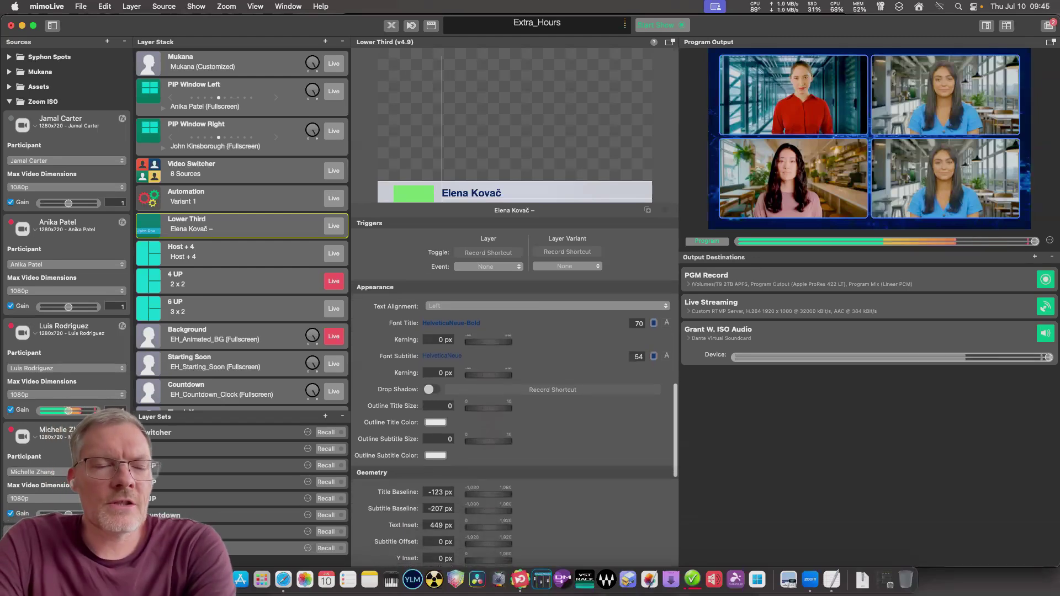
pyautogui.scroll(-3, 514, 419)
pyautogui.scroll(-7, 514, 420)
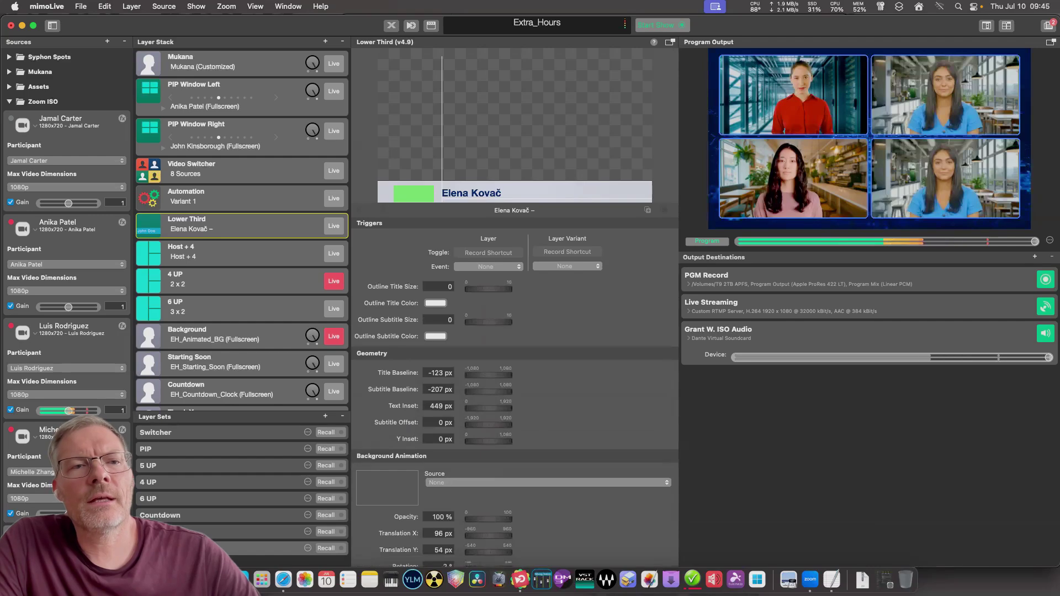
pyautogui.scroll(12, 514, 420)
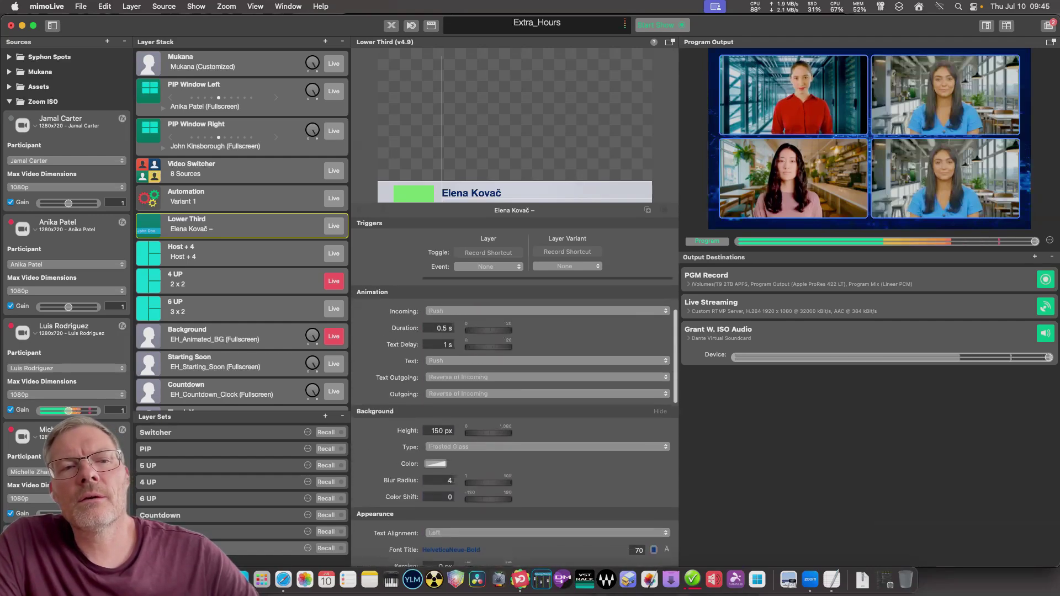
pyautogui.click(188, 196)
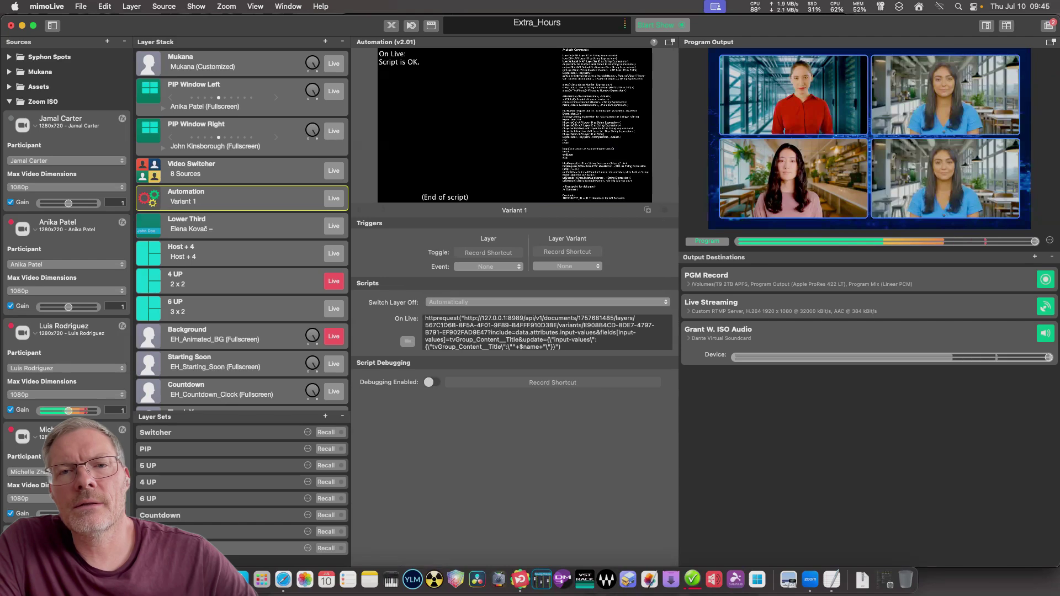
pyautogui.click(670, 42)
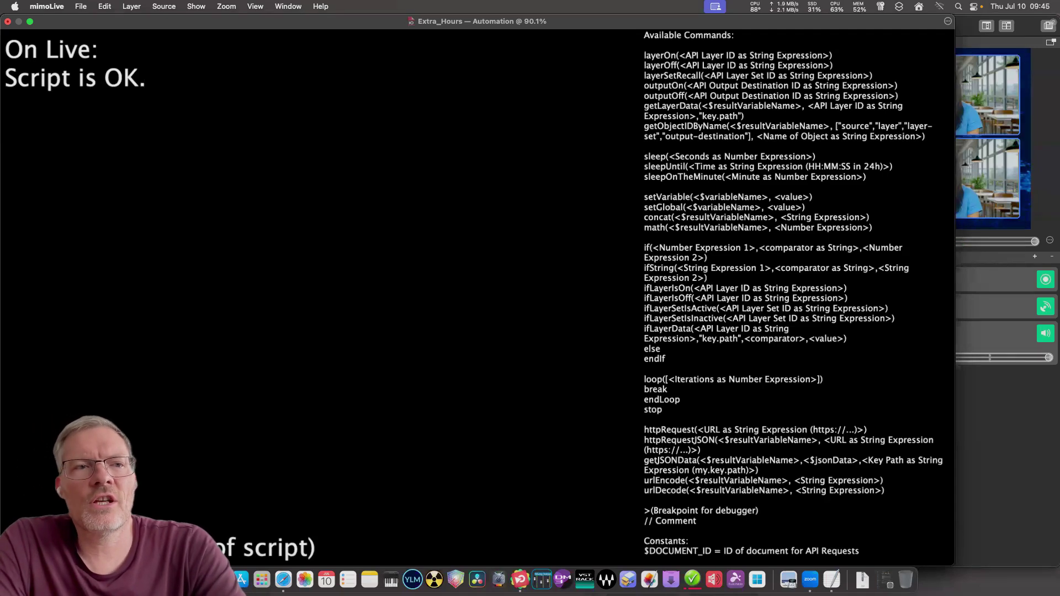
pyautogui.press('super+w')
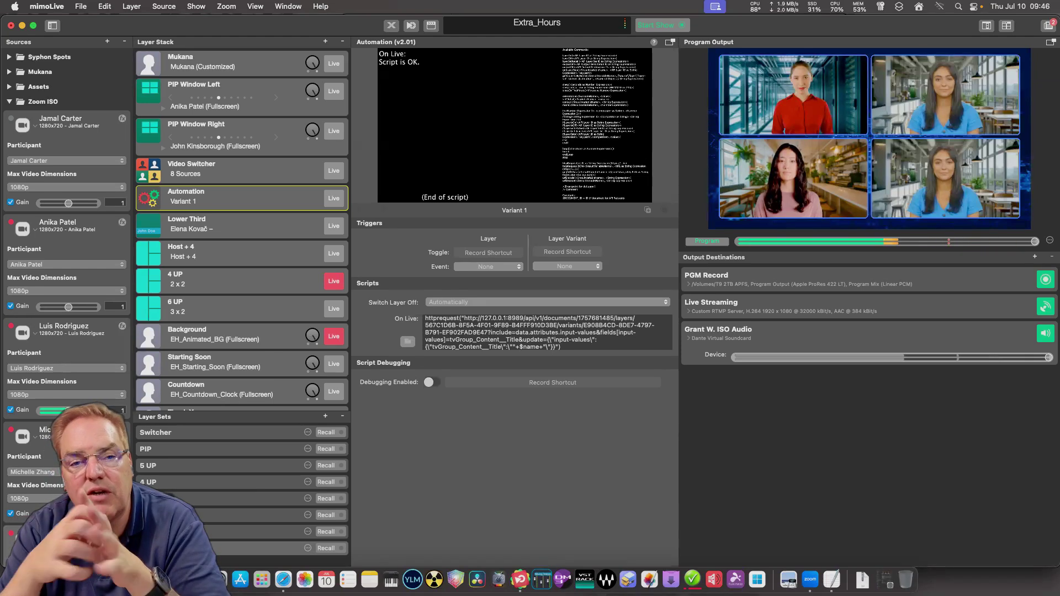
# Save mimoLive_Auto_Name_Script with its zoom-username edits in TextEdit, then return to mimoLive.
pyautogui.click(831, 579)
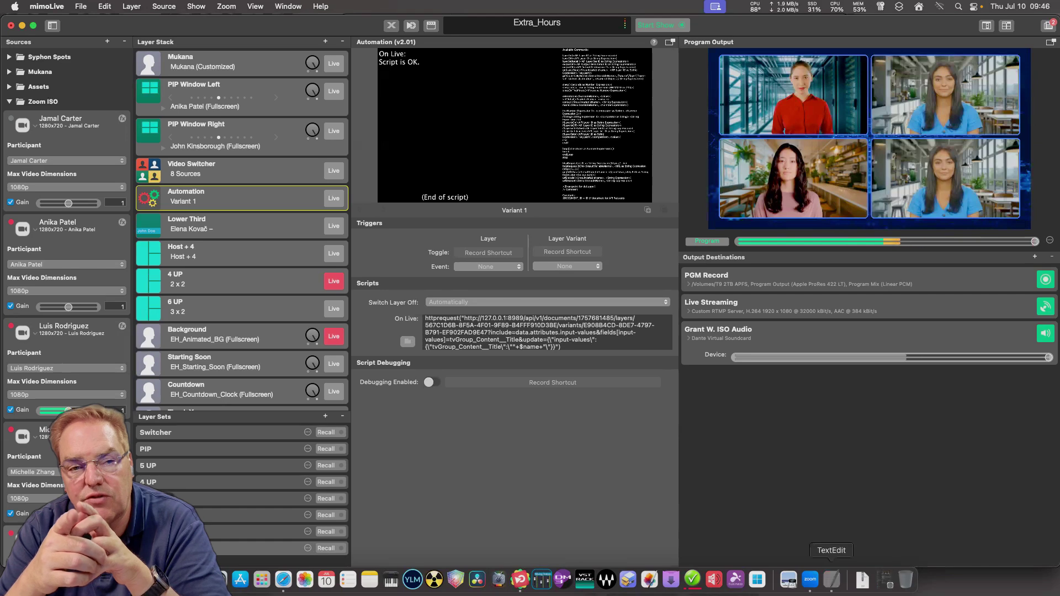
pyautogui.click(904, 271)
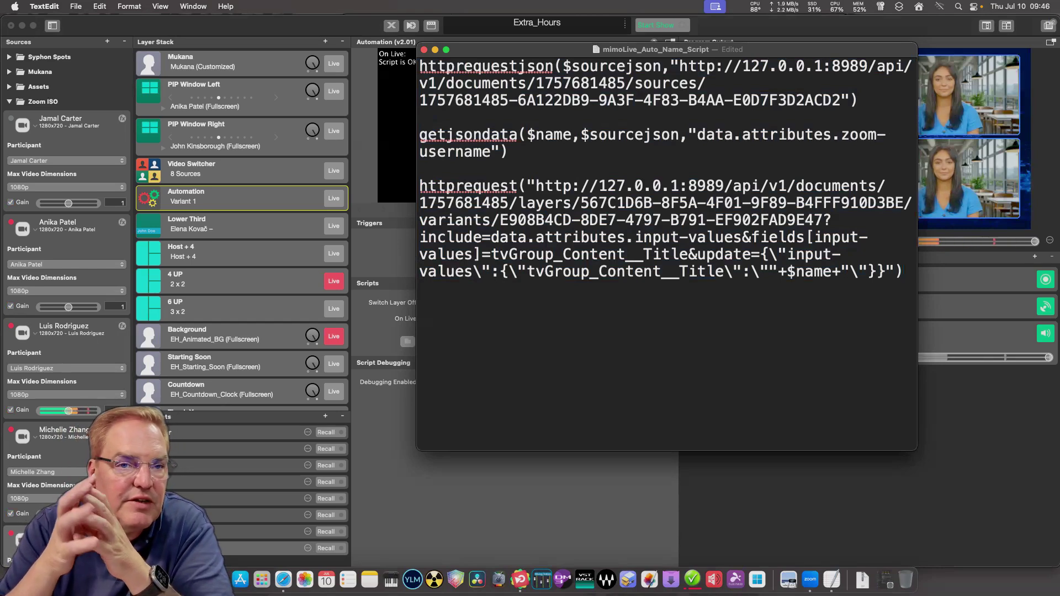
pyautogui.click(76, 6)
pyautogui.click(77, 78)
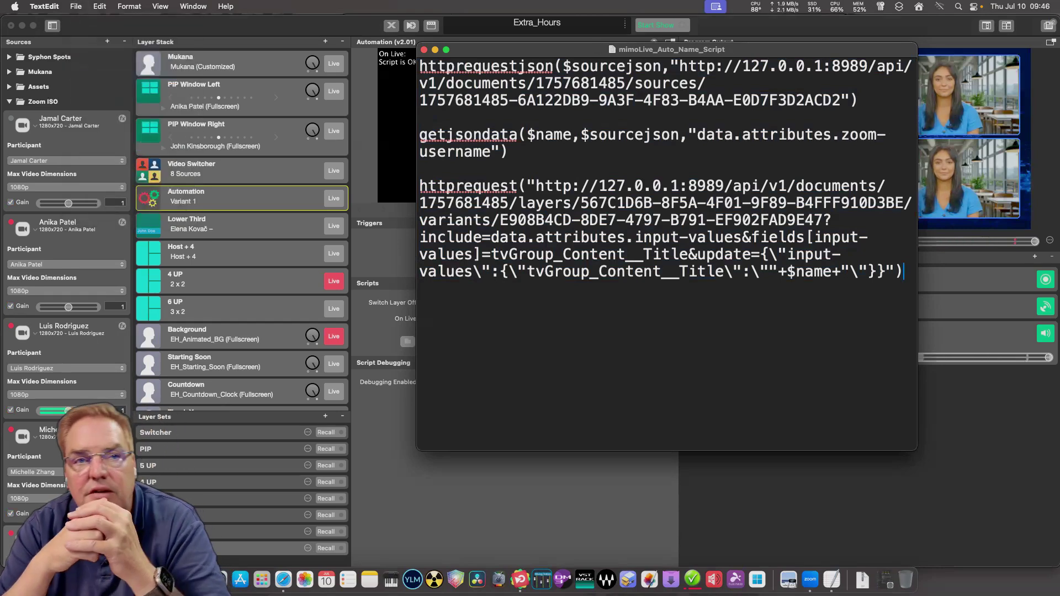
pyautogui.press('super+Tab')
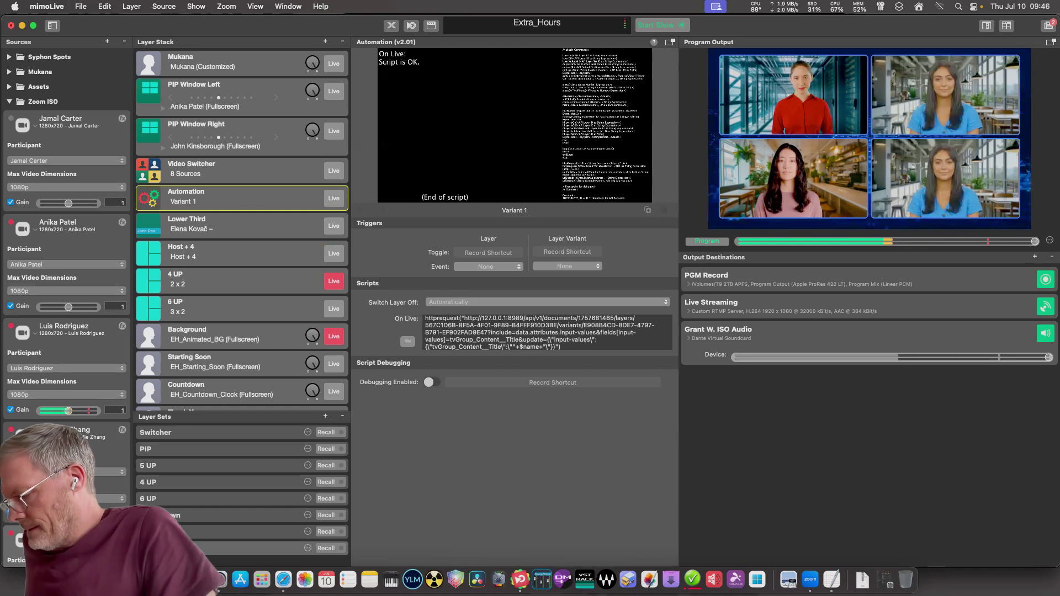
# Collapse the Zoom ISO participant list in Sources and save the Extra_Hours show via File > Save.
pyautogui.press('Left')
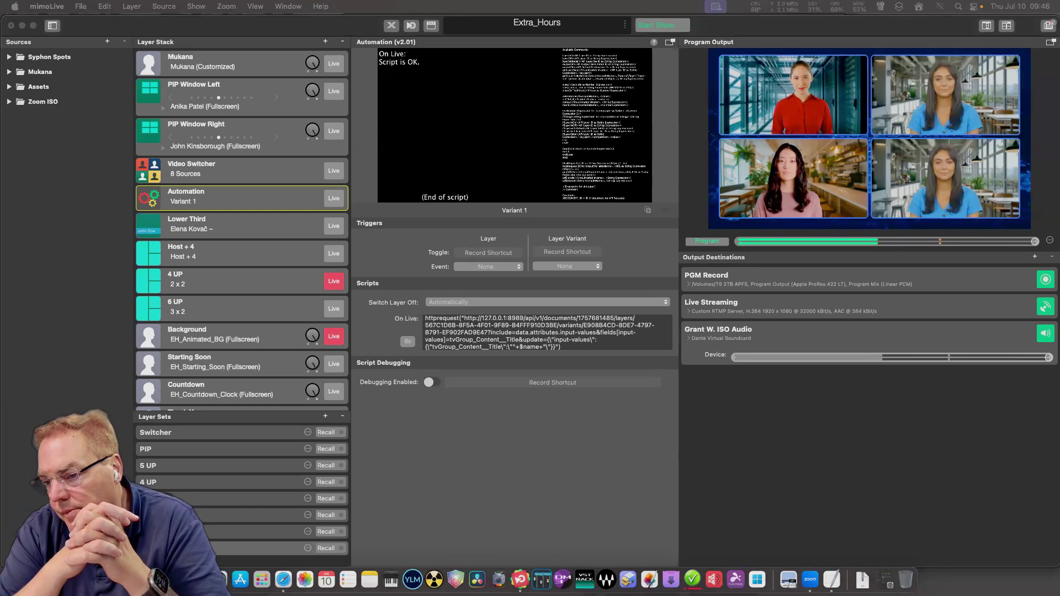
pyautogui.click(80, 6)
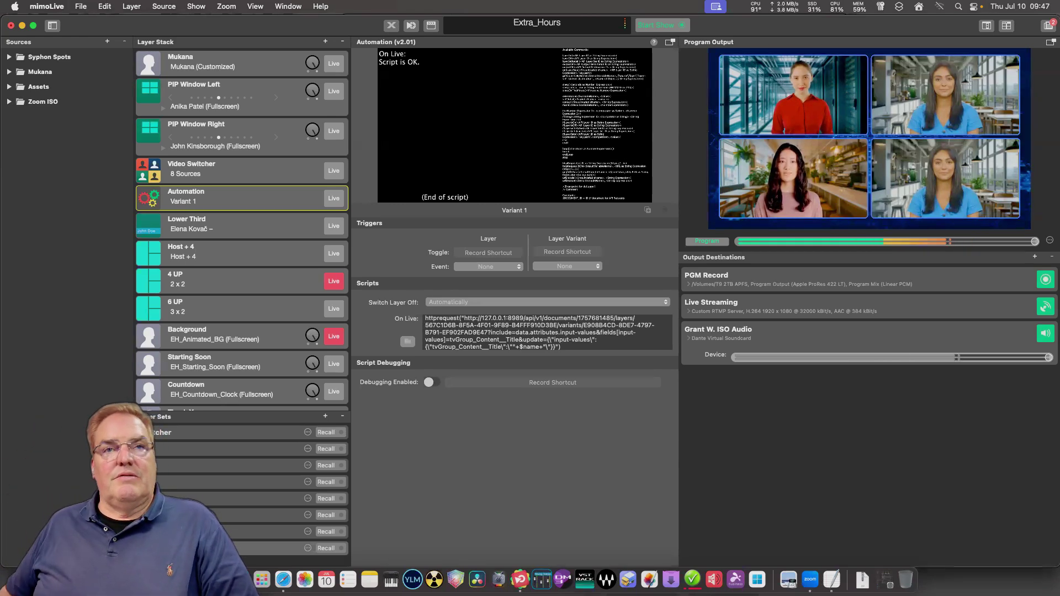
# Select the Lower Third layer in the Layer Stack to show its title and 6 s duration settings.
pyautogui.scroll(-10, 242, 229)
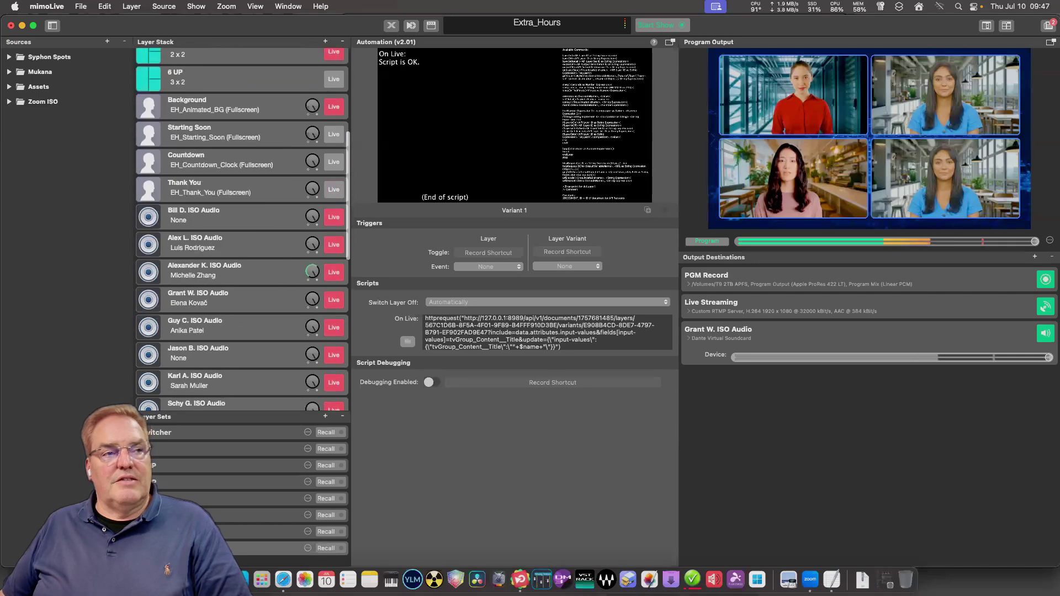
pyautogui.scroll(-2, 242, 229)
pyautogui.scroll(-10, 243, 221)
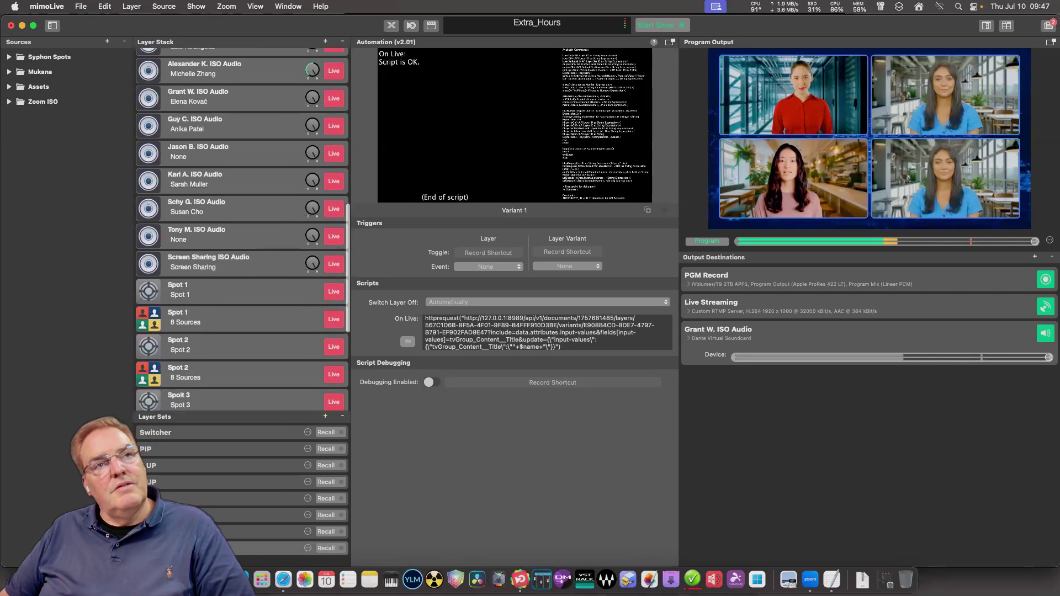
pyautogui.scroll(15, 242, 221)
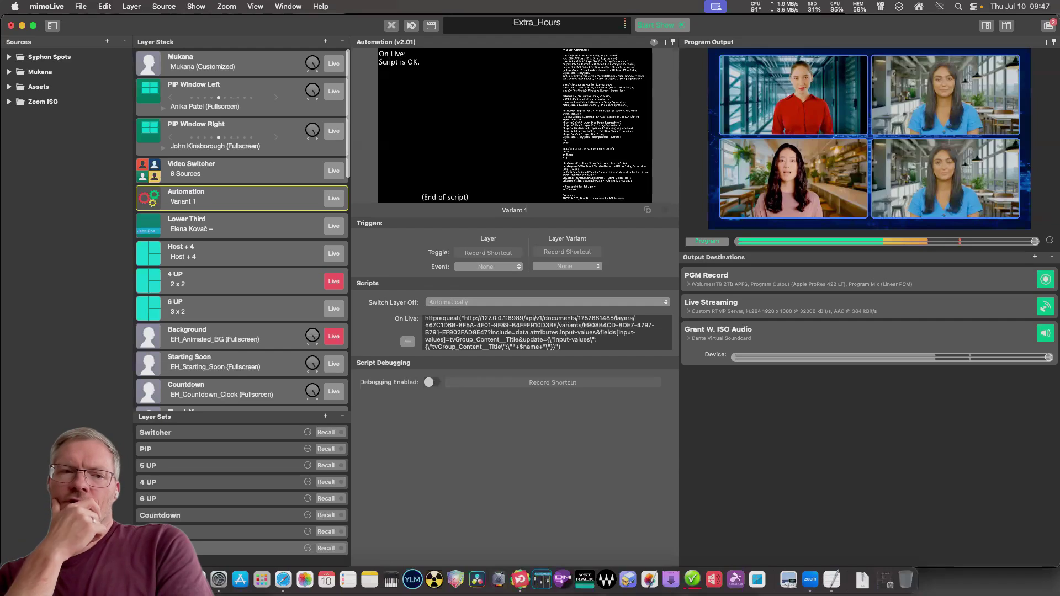
pyautogui.click(232, 224)
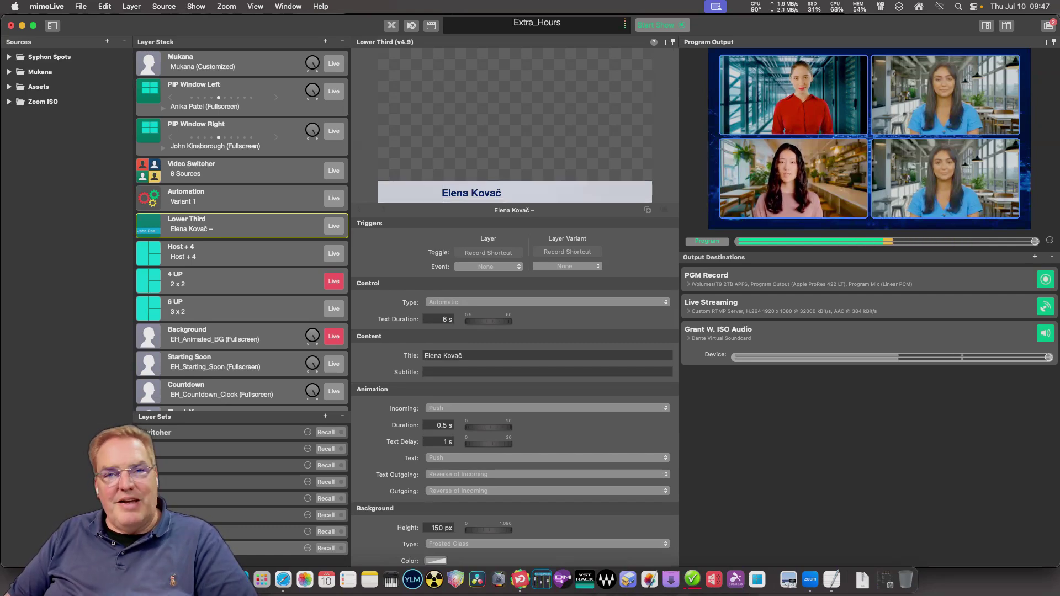
# Widen the Program Output preview and save the Extra_Hours show document.
pyautogui.moveTo(679, 386); pyautogui.dragTo(662, 386)
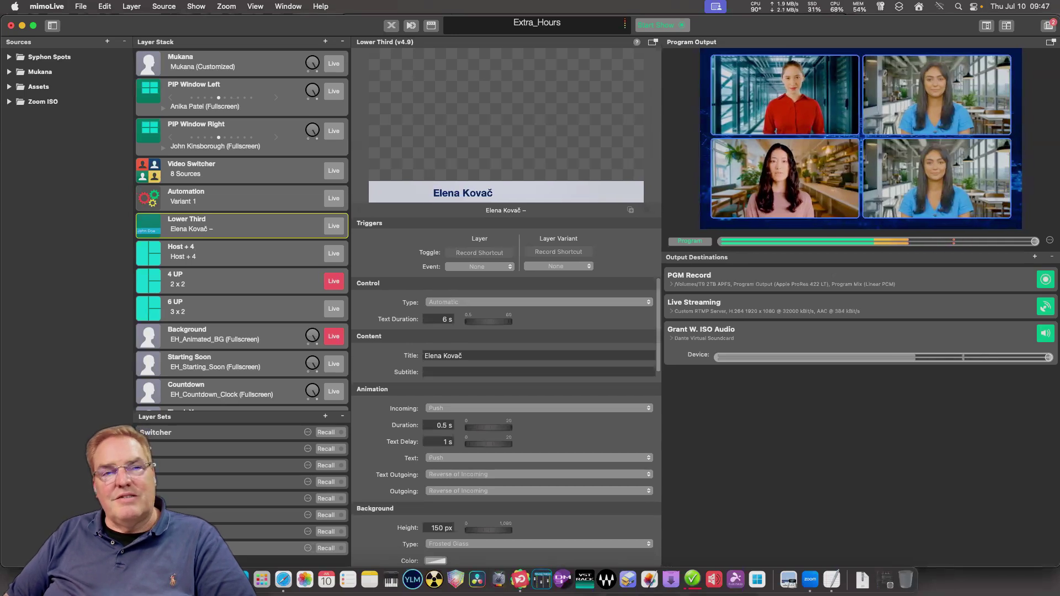
pyautogui.click(80, 6)
pyautogui.click(89, 90)
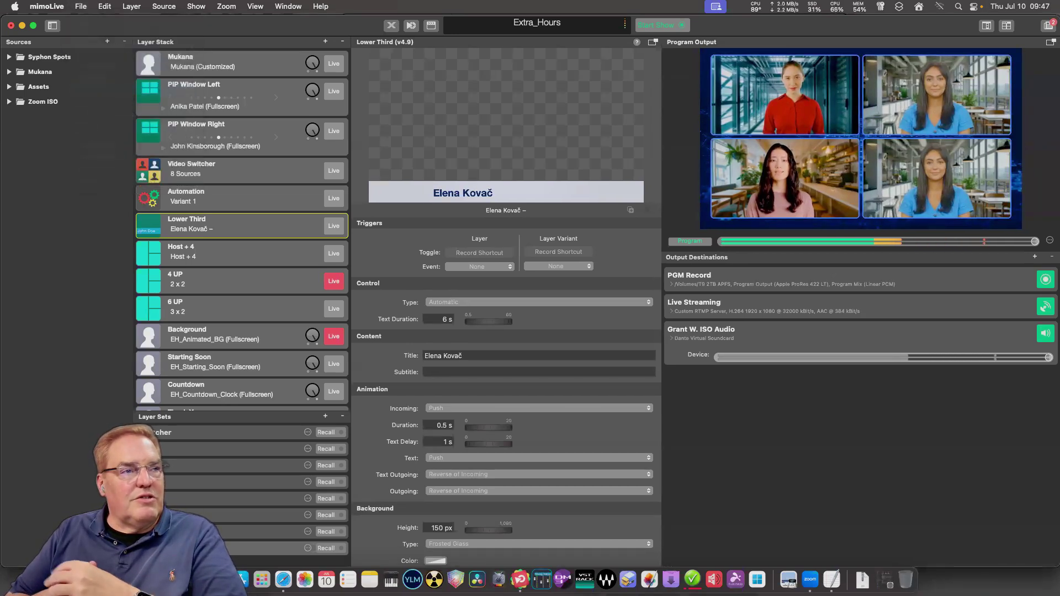